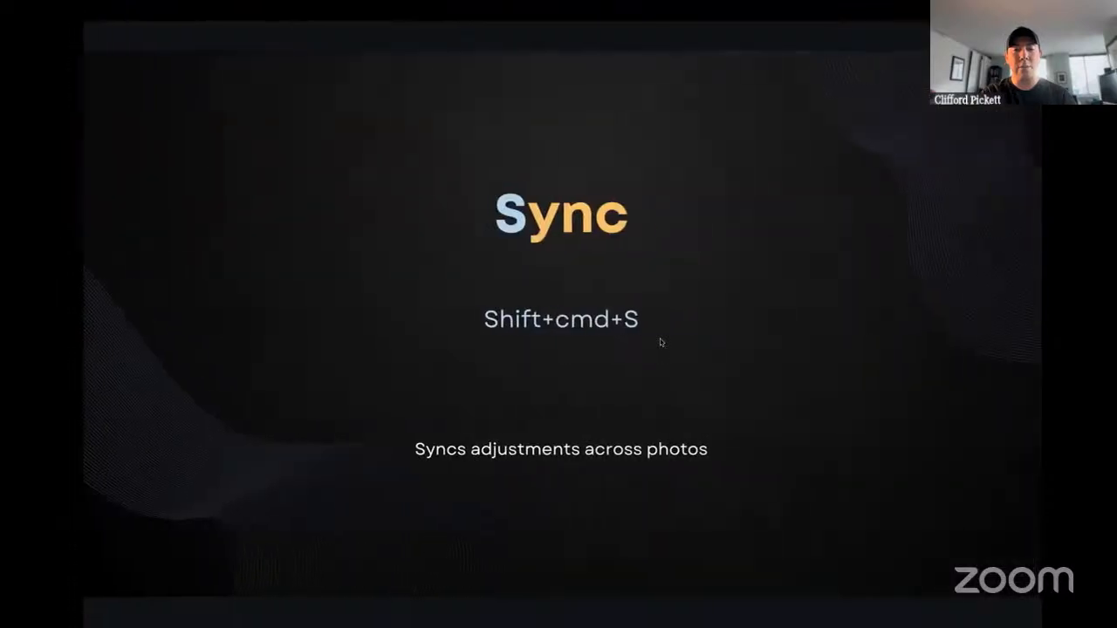
Switch from the presentation to Lightroom Classic and view the copy settings options for the four-star harbor photo without copying anything.
key(Right)
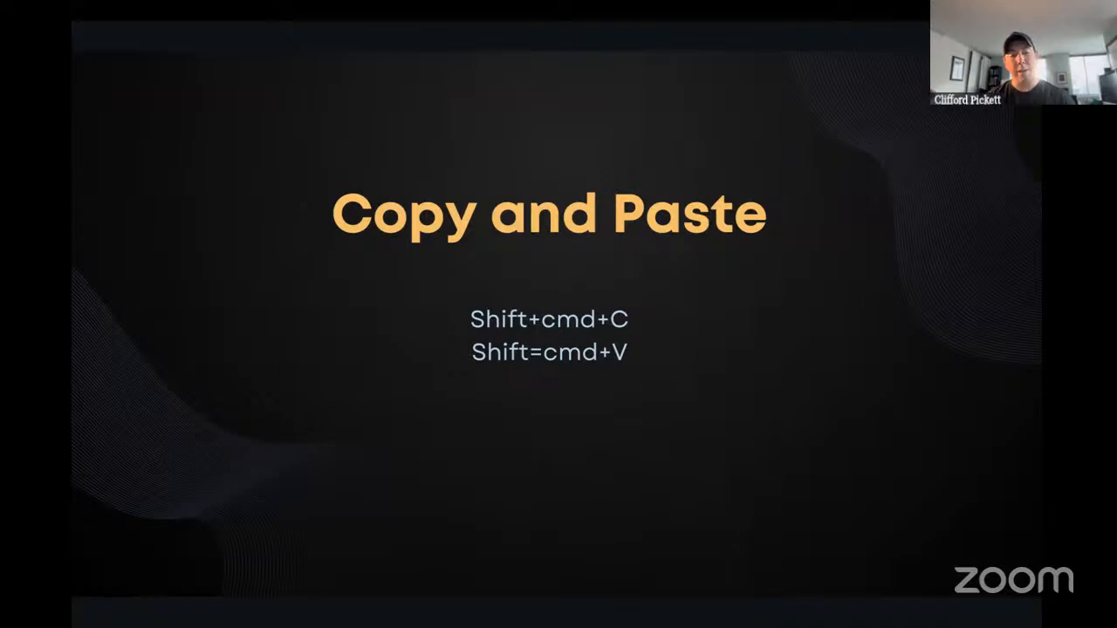
key(ctrl+Left)
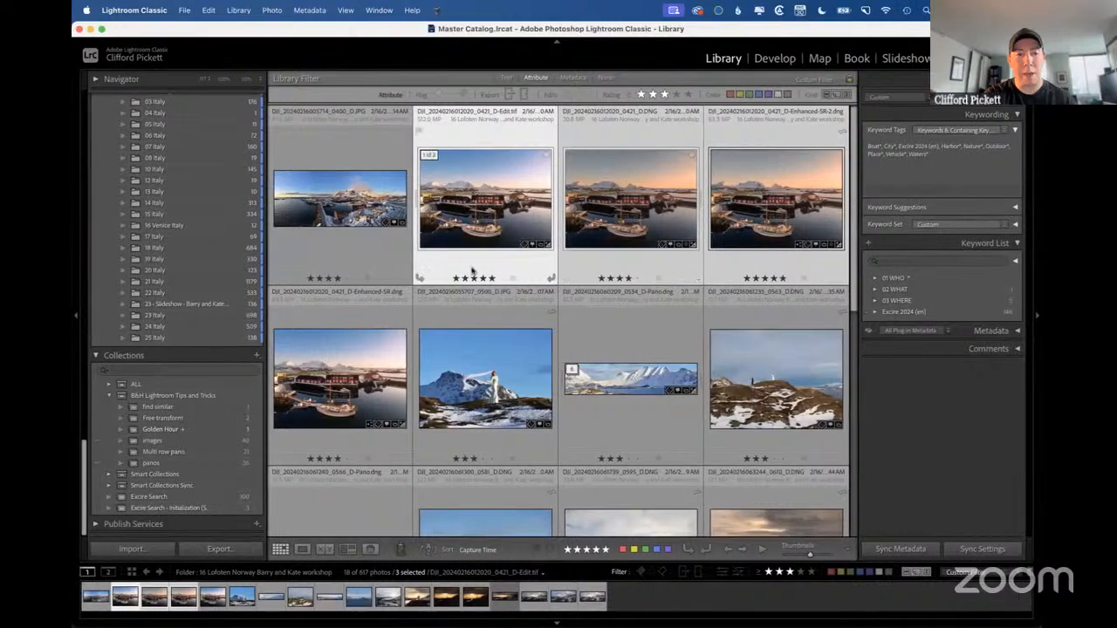
click(354, 349)
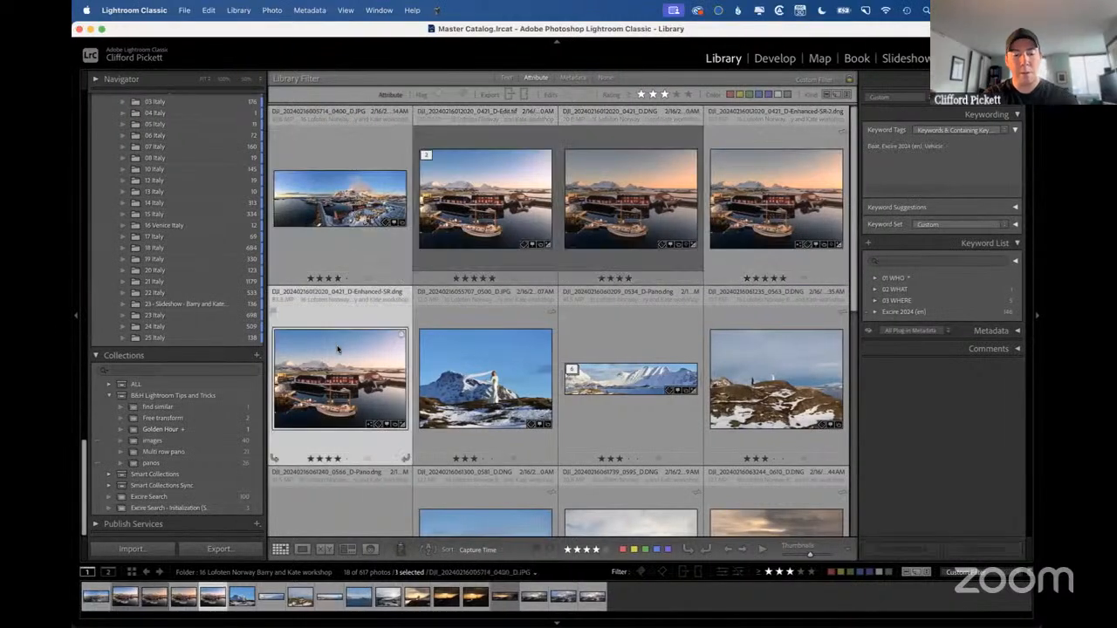
key(super+shift+c)
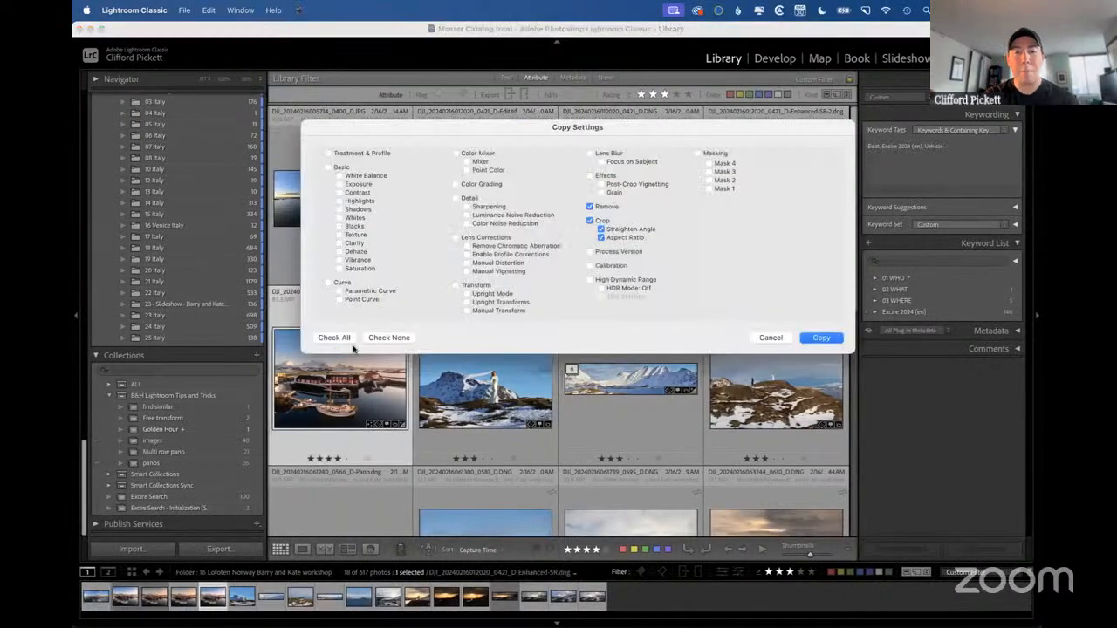
click(771, 338)
Select four photos together: the dress-on-snow JPG, the nearby snowy panorama, the snowy coast shot and the four-star sunset couple shot.
click(490, 381)
super+click(576, 391)
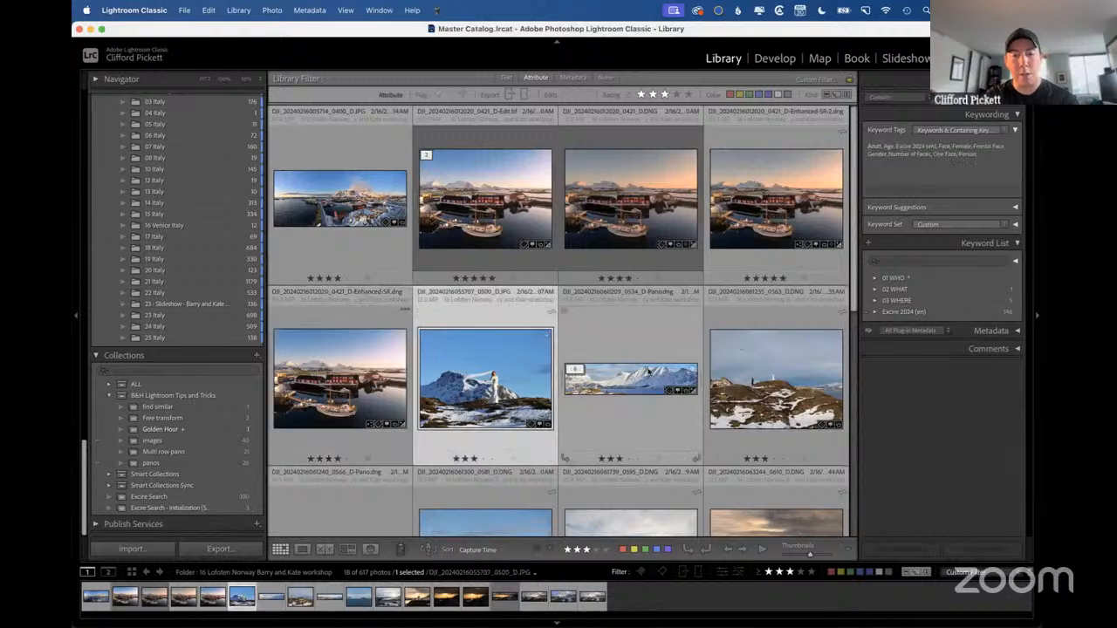
scroll(650, 372, down, 2)
super+click(631, 261)
super+click(485, 366)
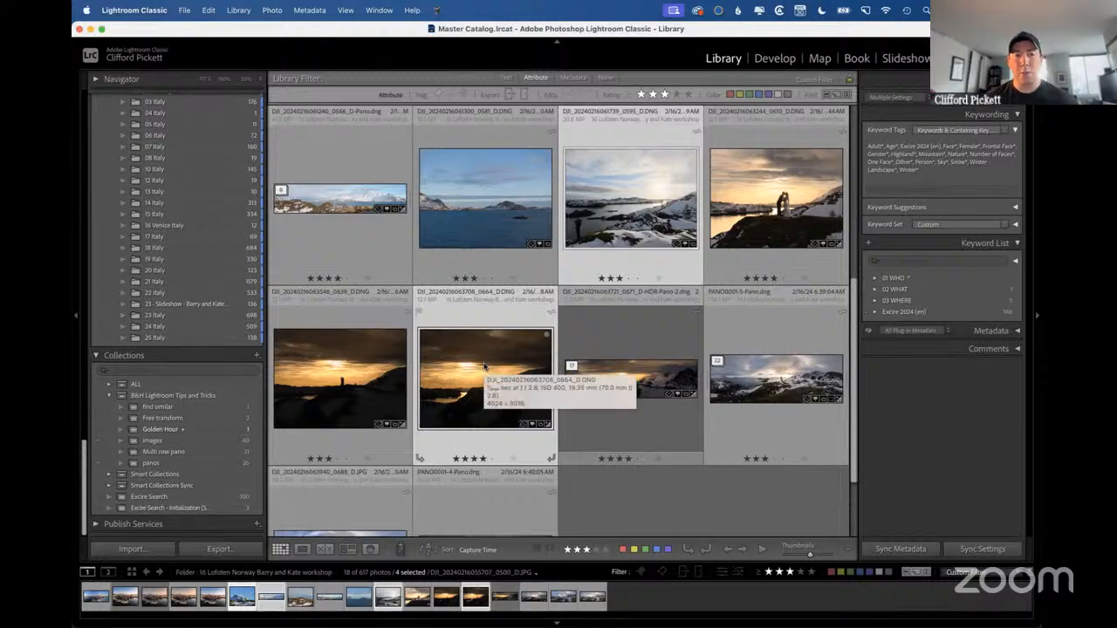
Switch to the presentation and go to the slide about changing orientation in crop mode.
key(ctrl+Right)
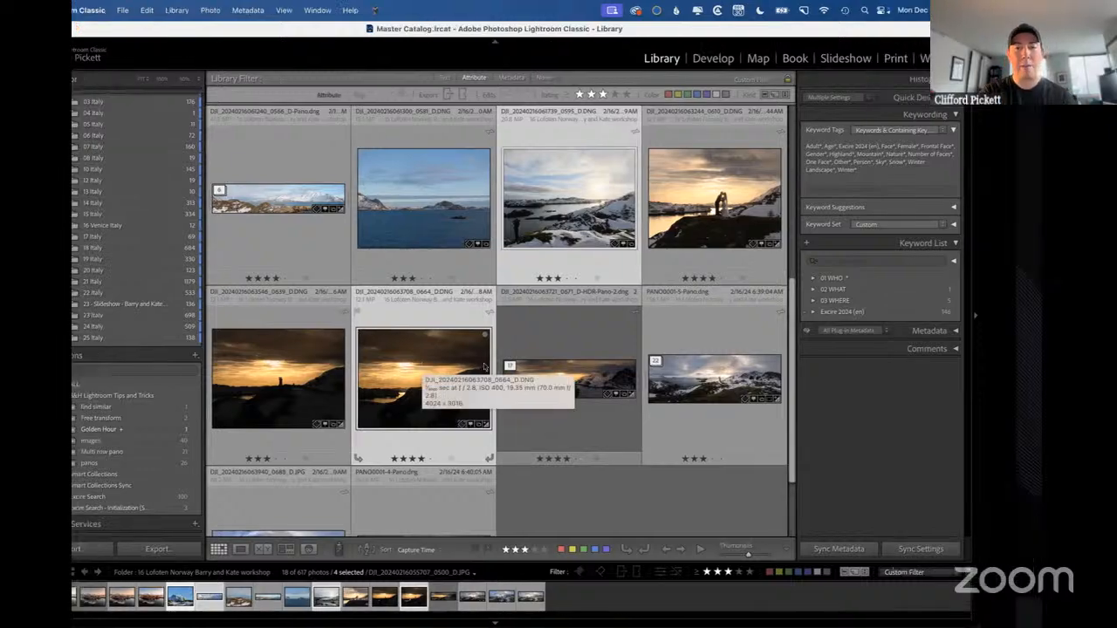
key(Right)
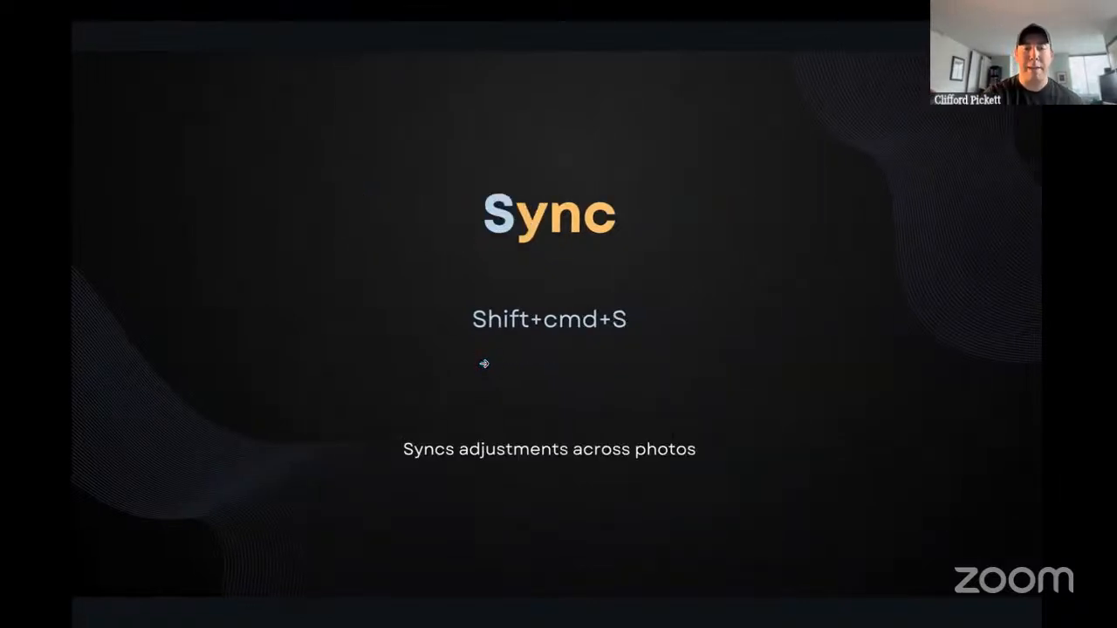
key(Left)
key(Left)
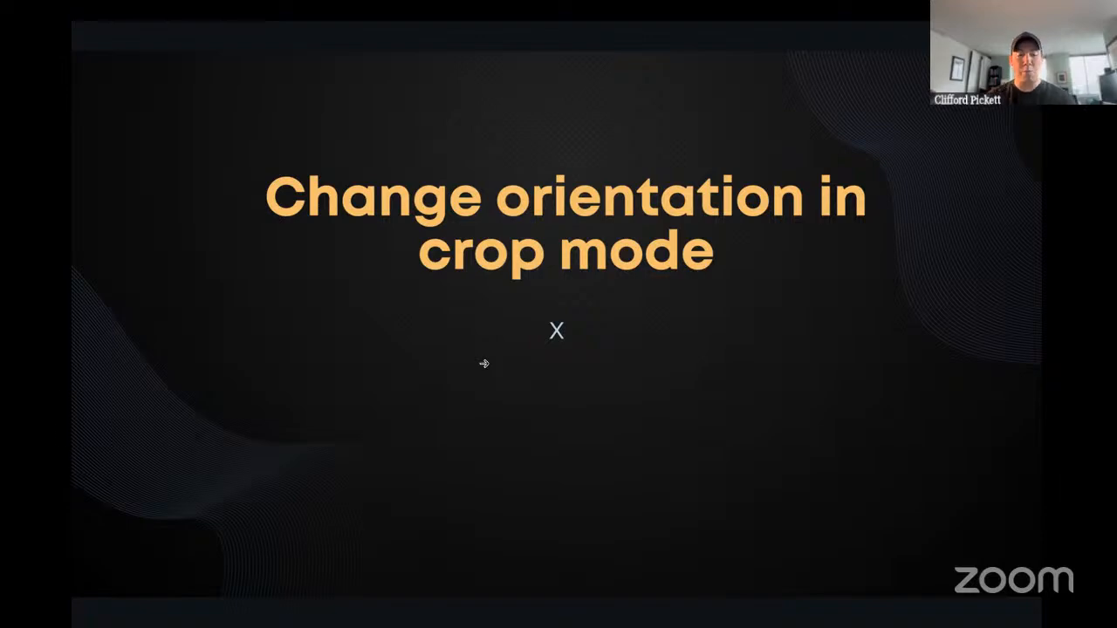
Switch to Lightroom Classic, open the sunset photo of the kissing couple in Develop crop mode and flip the crop between landscape and portrait.
key(ctrl+Left)
click(774, 222)
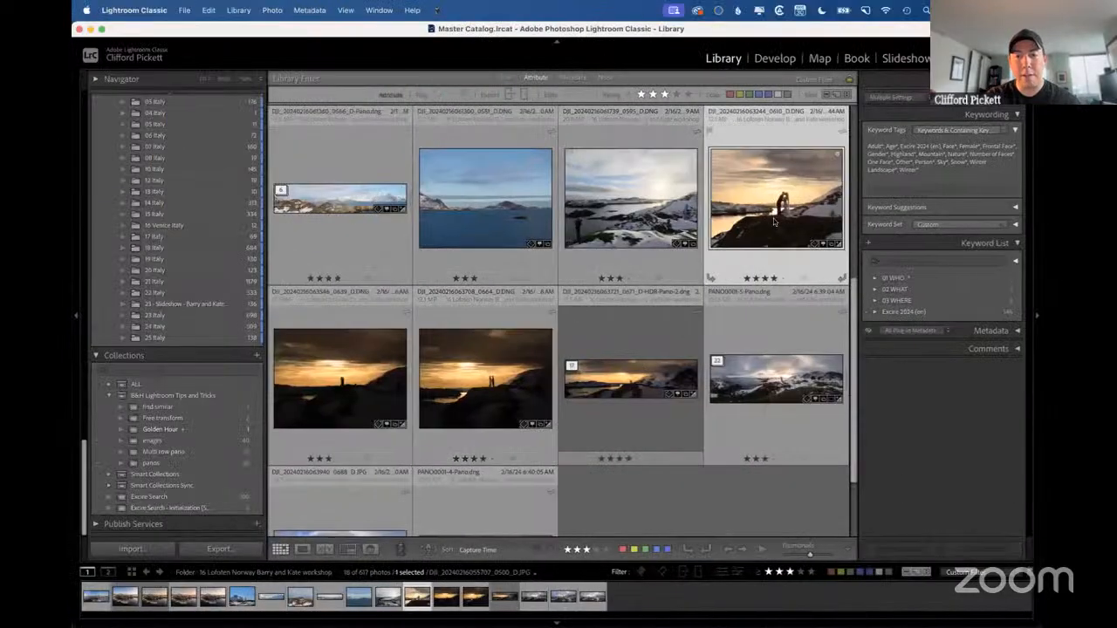
key(d)
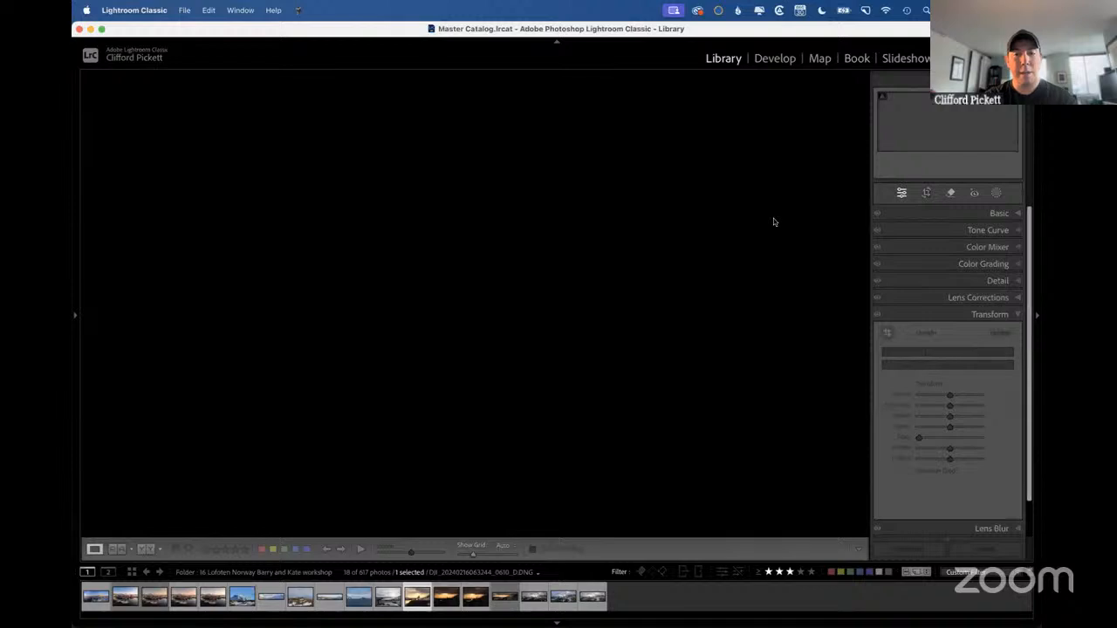
key(r)
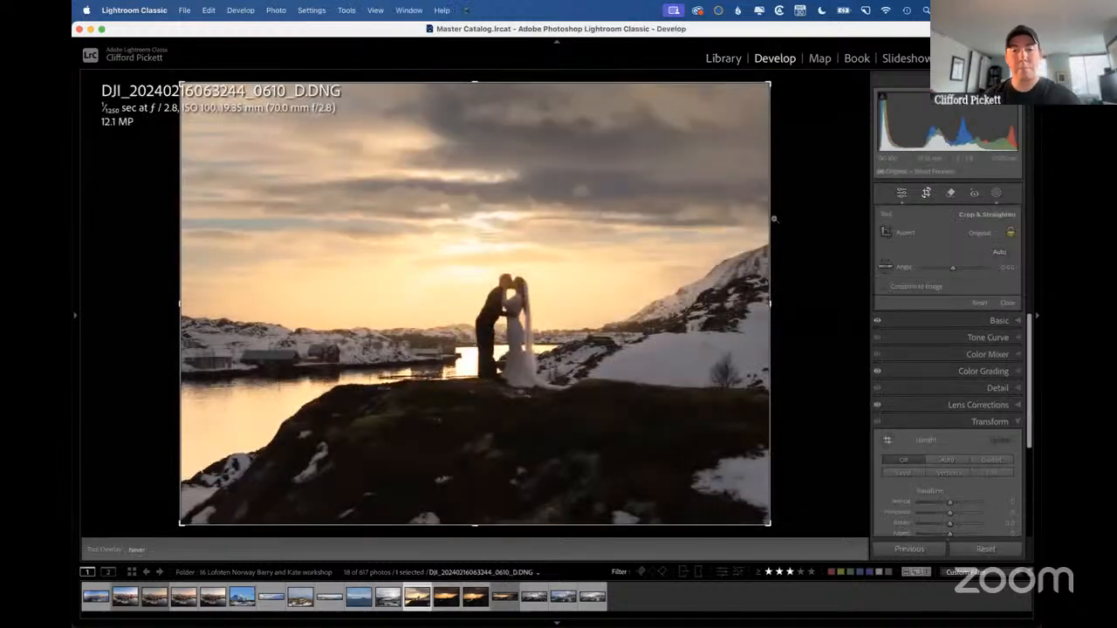
key(x)
key(x)
key(x)
key(x)
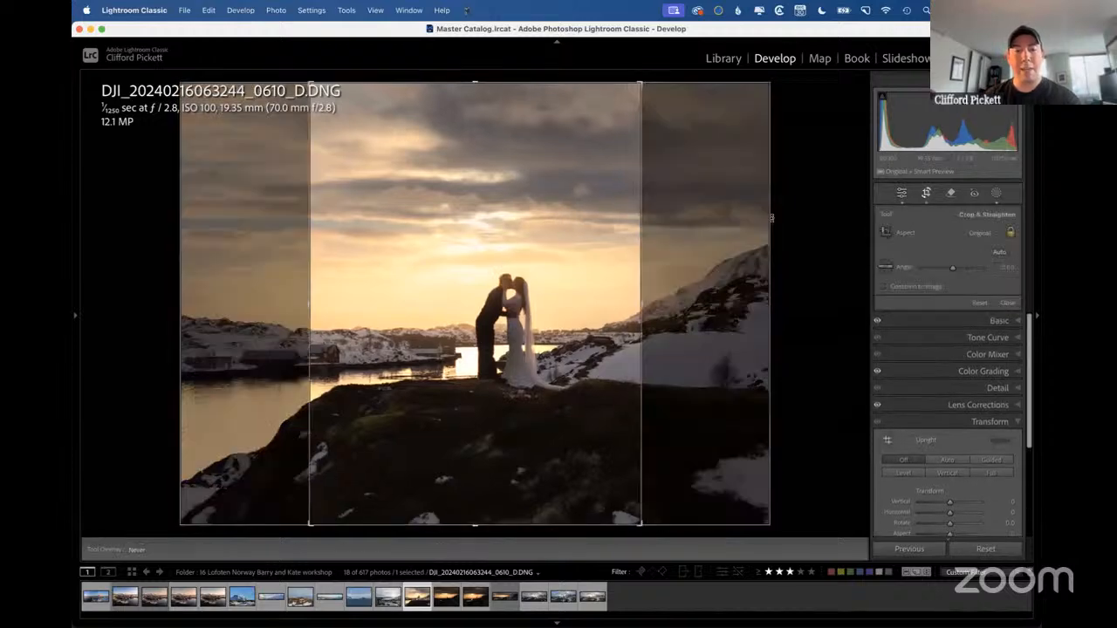
key(x)
key(x)
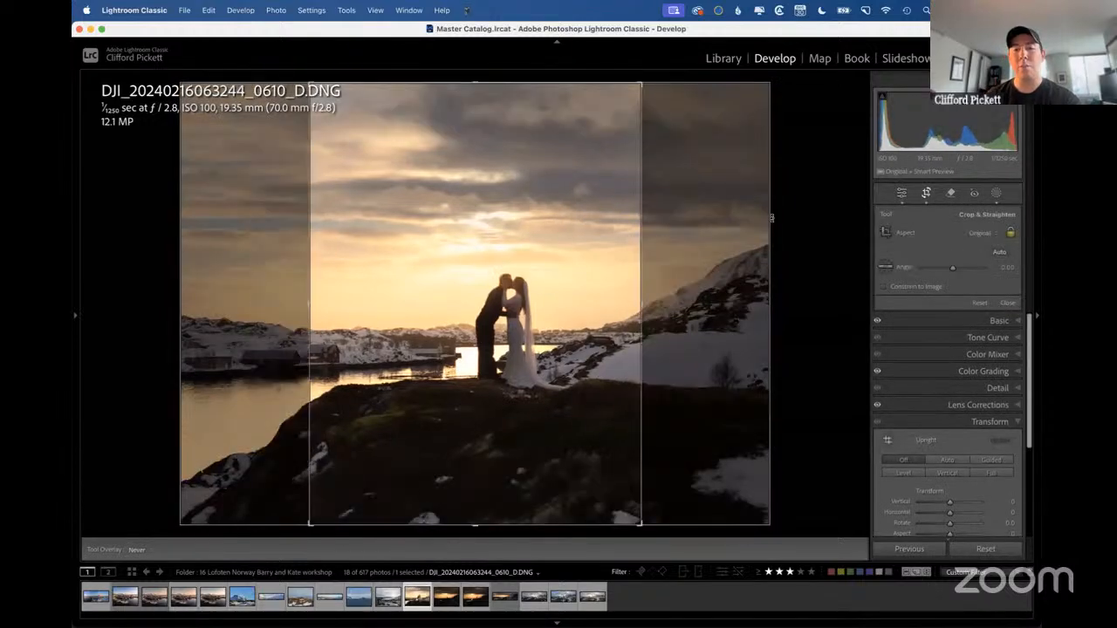
key(Return)
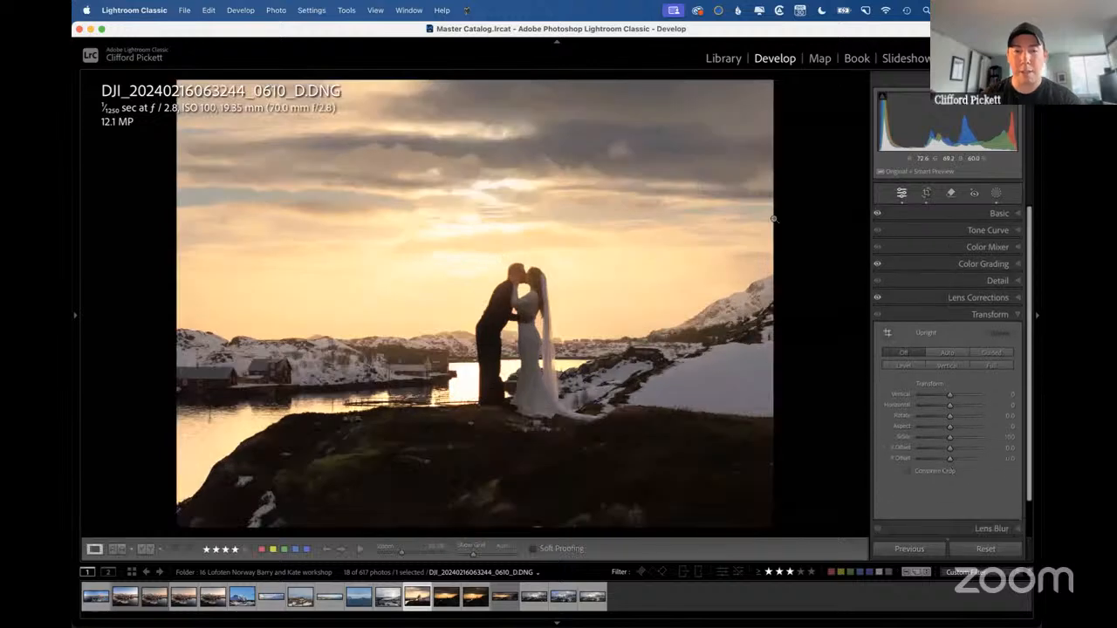
Switch to the presentation and move ahead to the Keyword slide.
key(super+Tab)
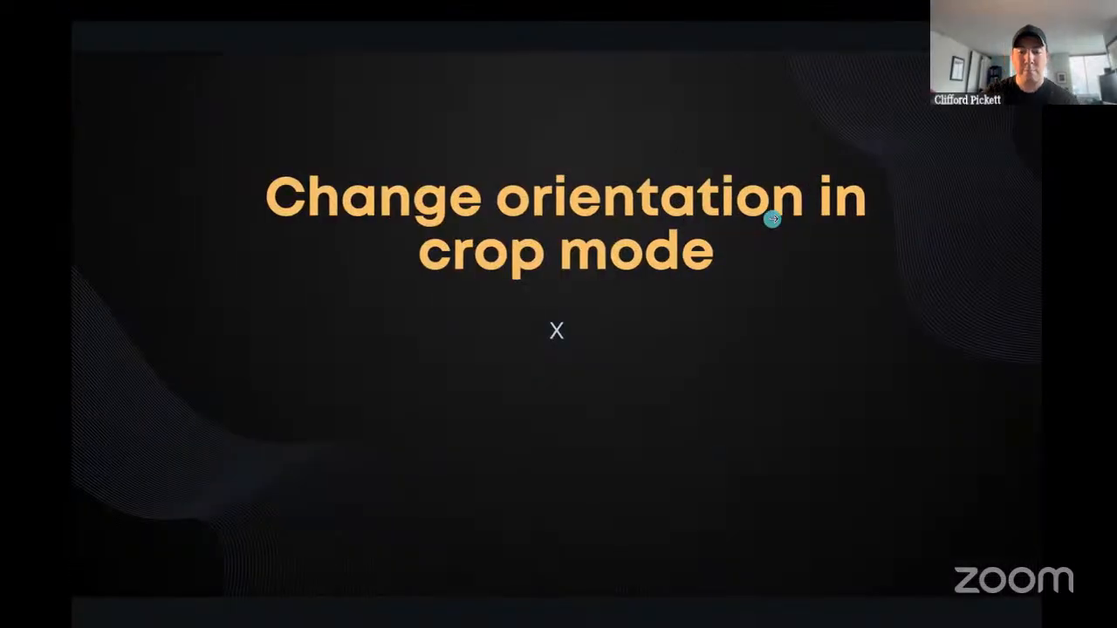
click(773, 219)
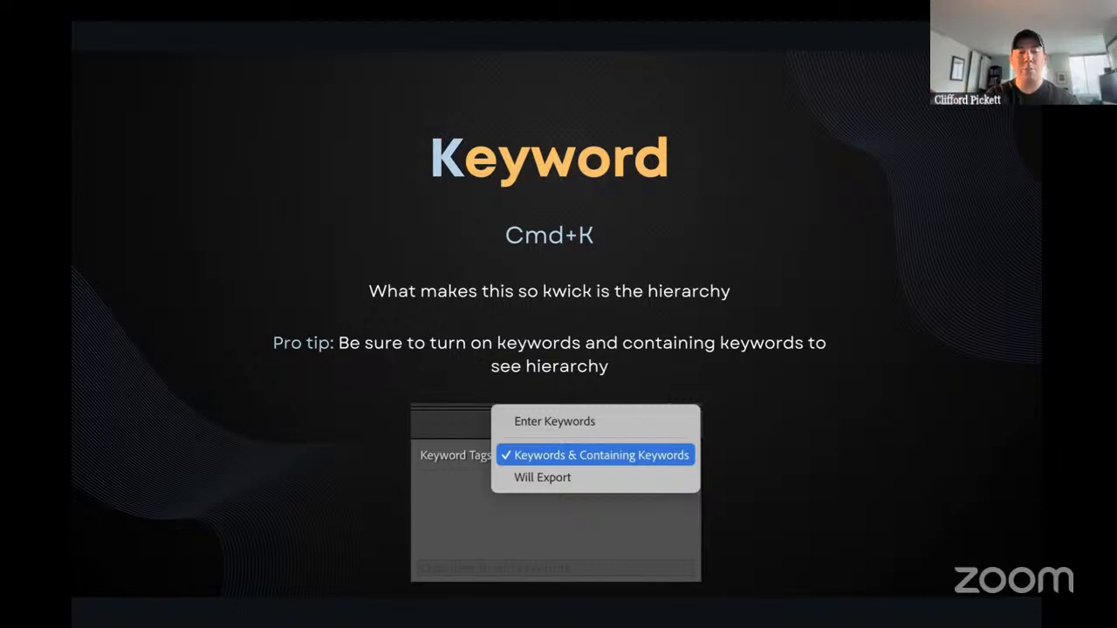
Return to the Lightroom Classic library grid, open the 18 Italy folder and select its first eight items.
key(ctrl+Left)
key(g)
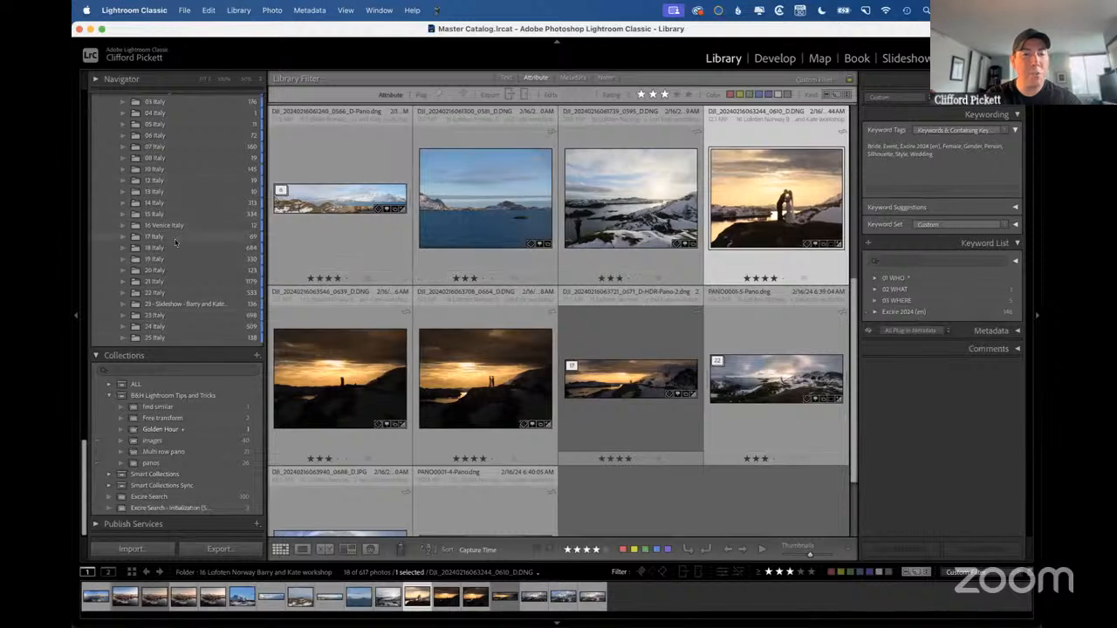
click(154, 248)
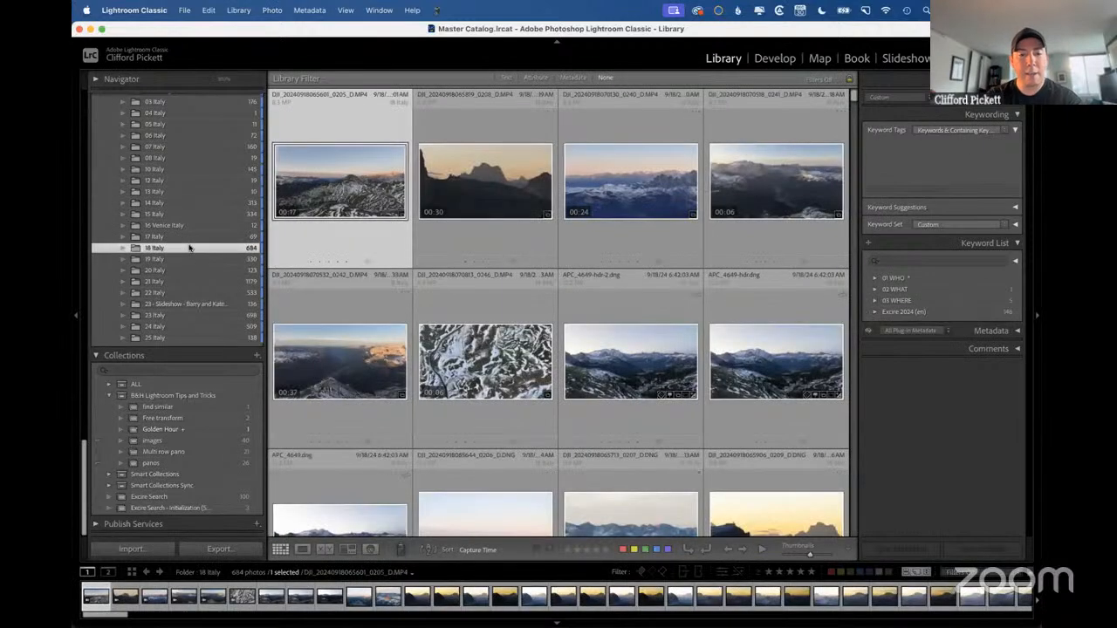
shift+click(754, 375)
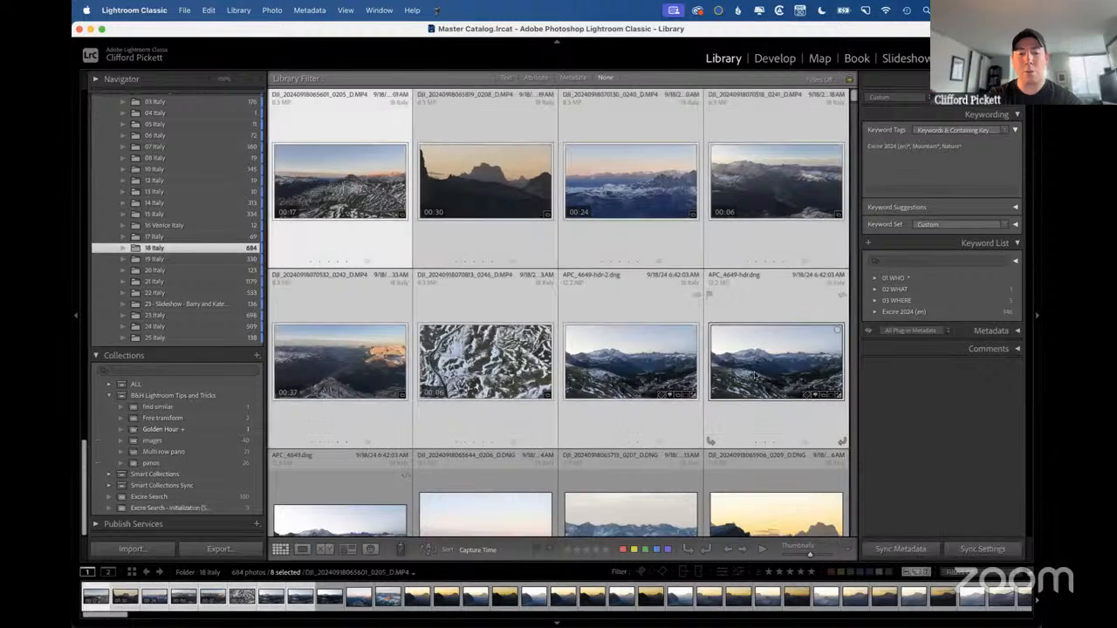
Add the keywords Dolomites and "moutain" to the eight selected items.
key(super+k)
text(dolomites)
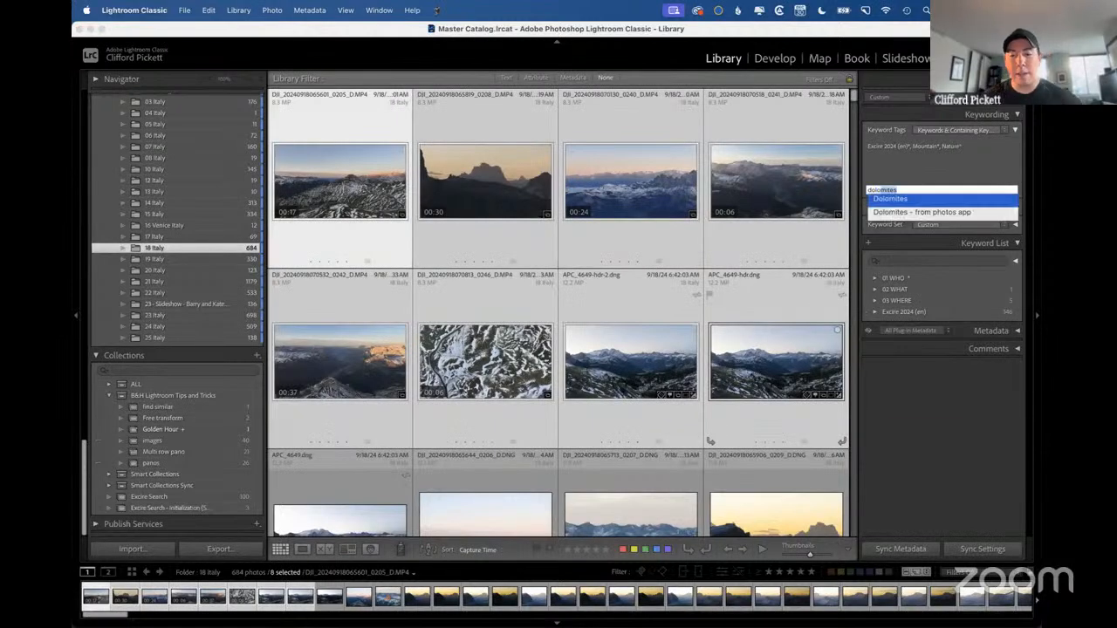
key(Return)
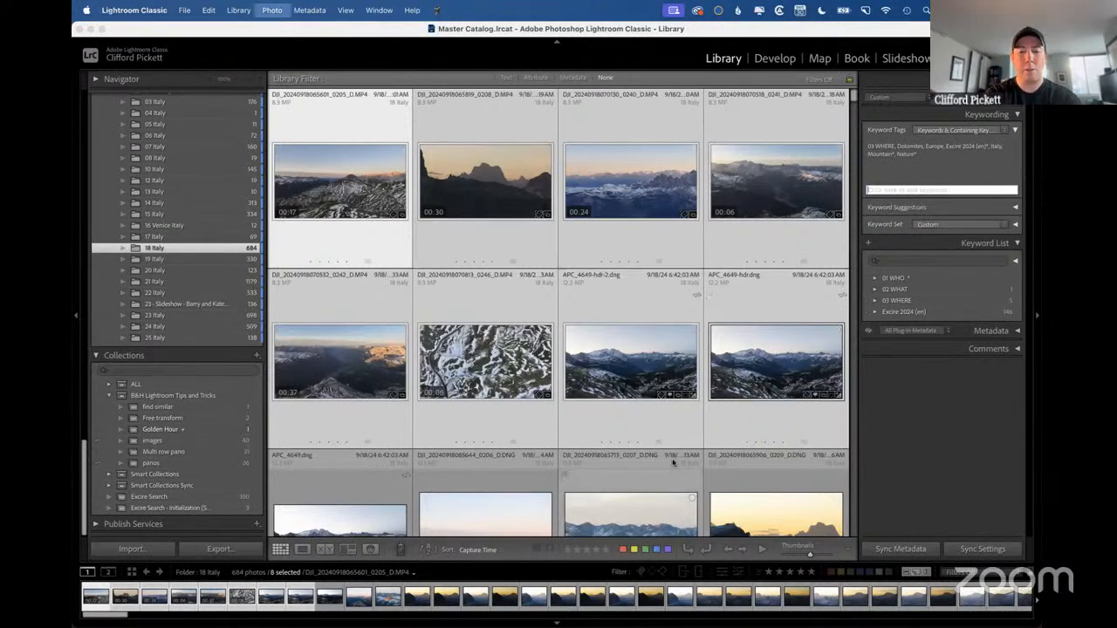
text(moutain)
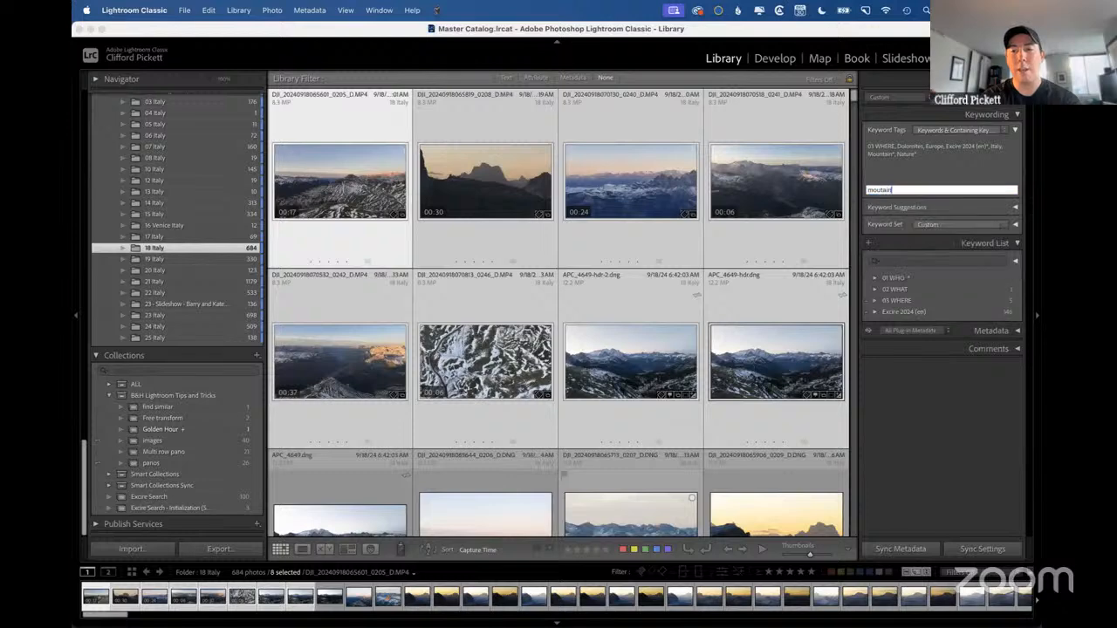
key(Return)
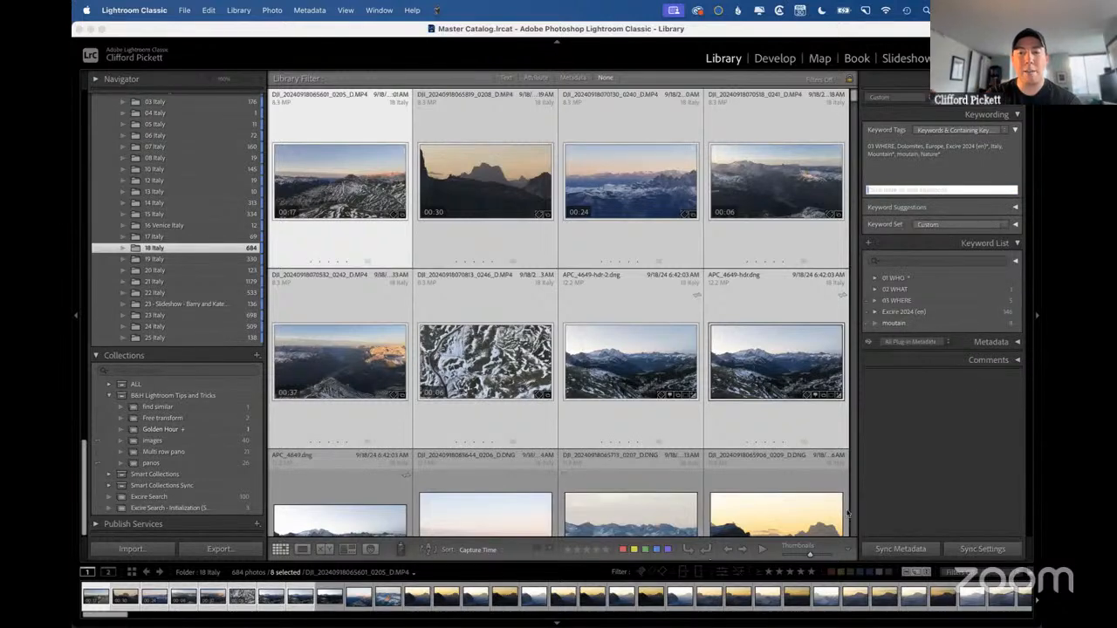
Rename the misspelled "moutain" keyword tag to "mountains" and save it.
double_click(912, 324)
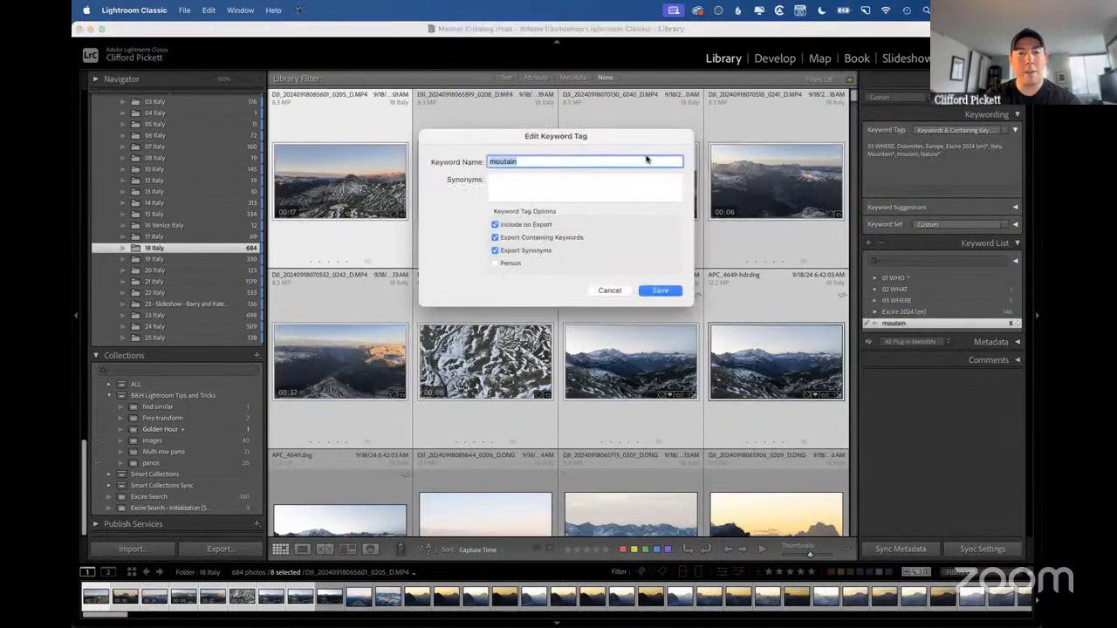
click(559, 161)
text(s)
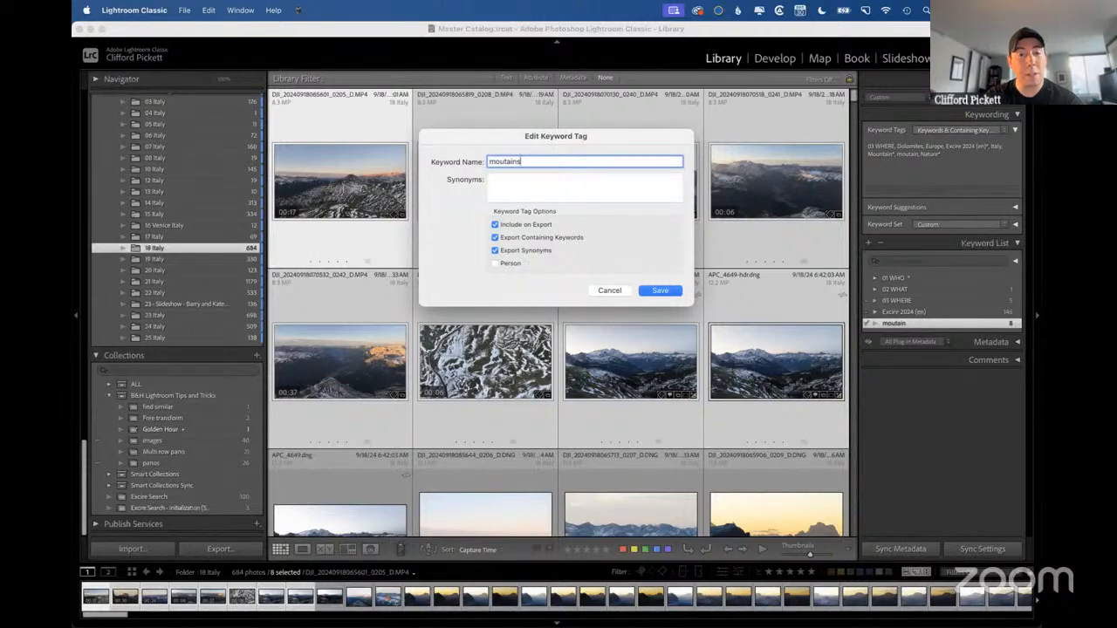
click(504, 161)
text(n)
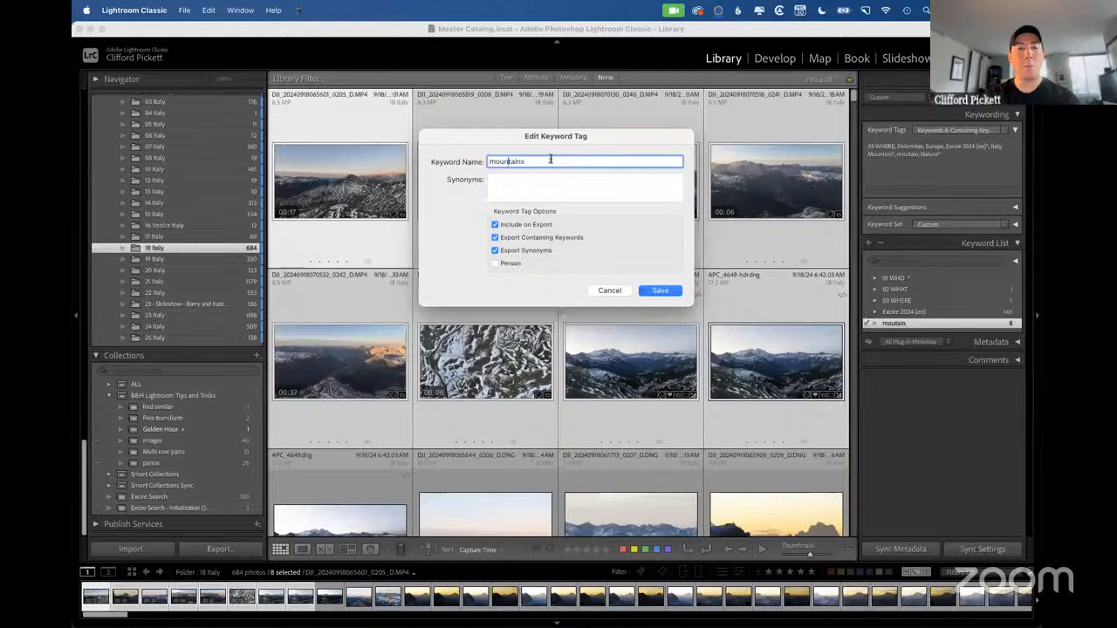
click(658, 291)
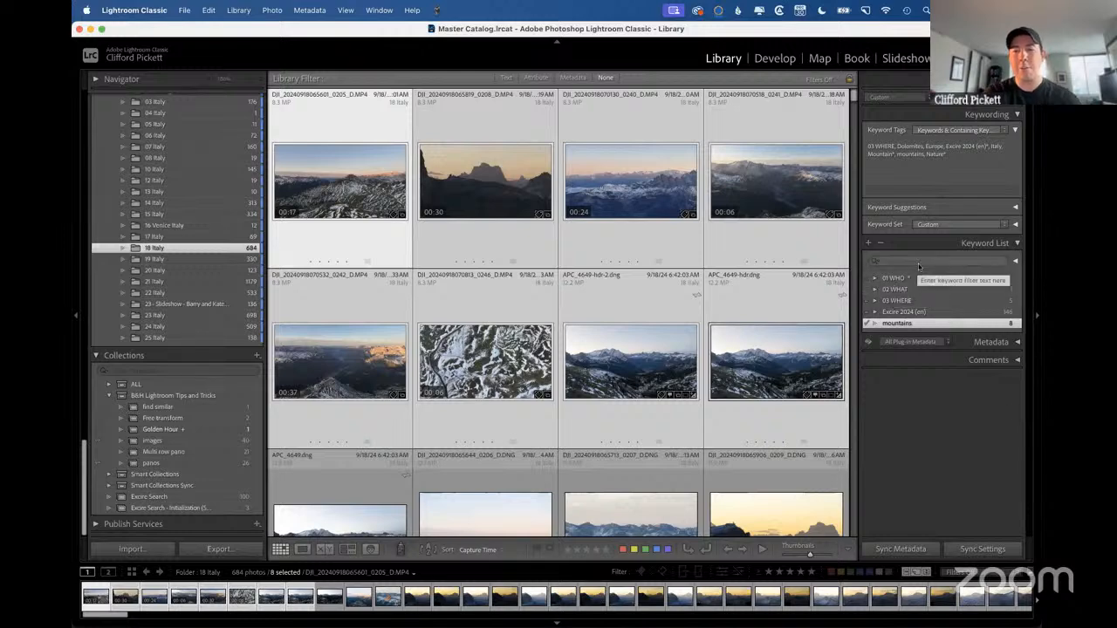
Filter the keyword list by "dolomi mountain" to bring up both the Dolomites and mountains keywords.
click(918, 262)
text(dolomi)
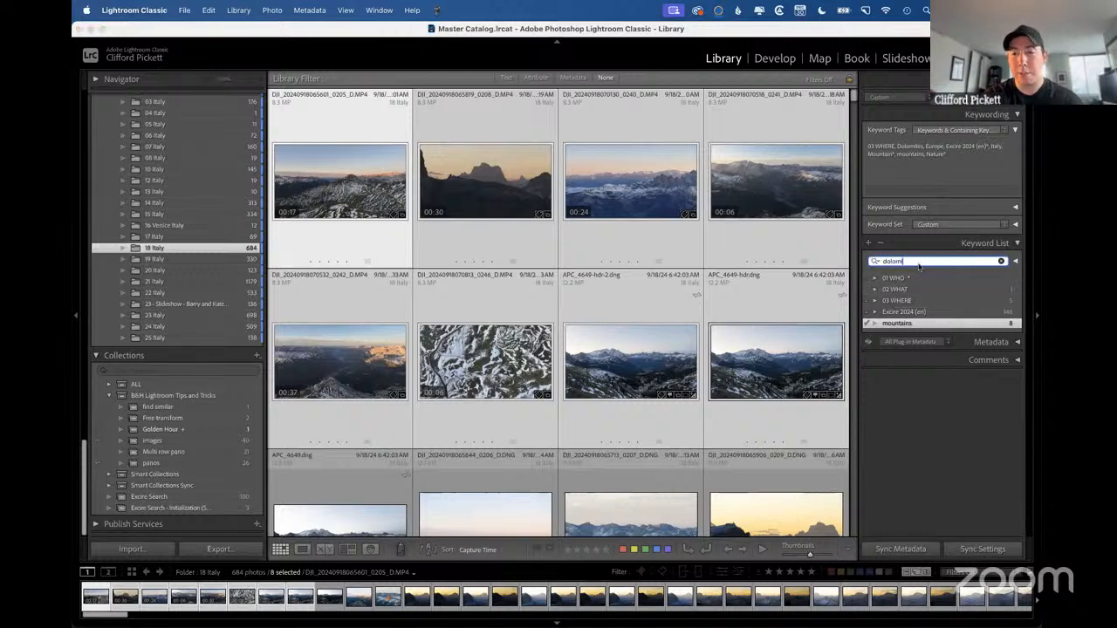
text( moun)
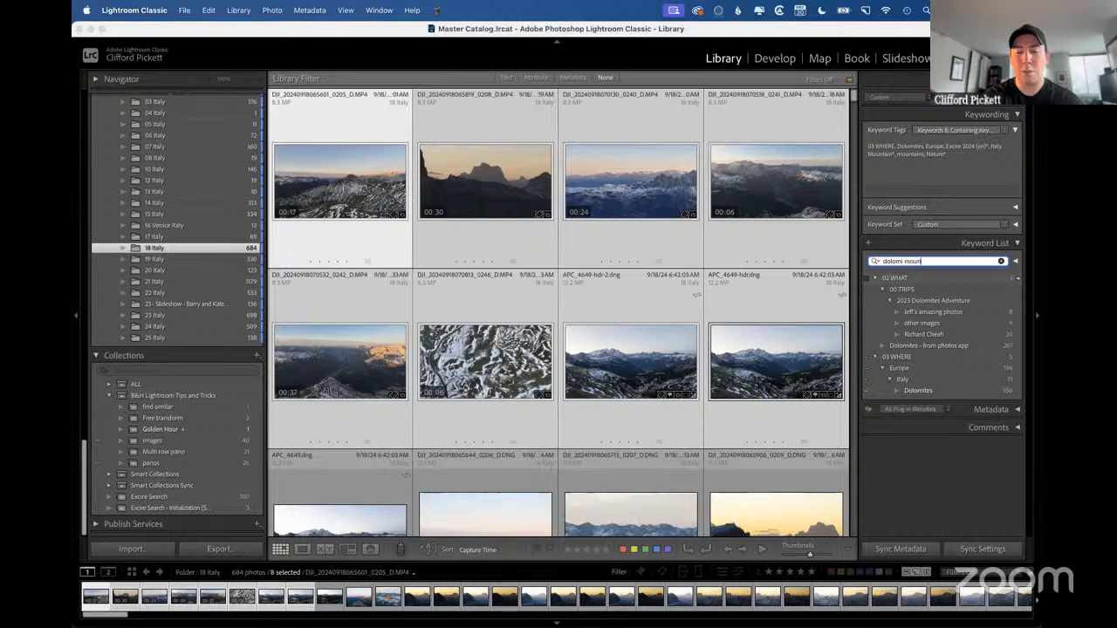
text(tain)
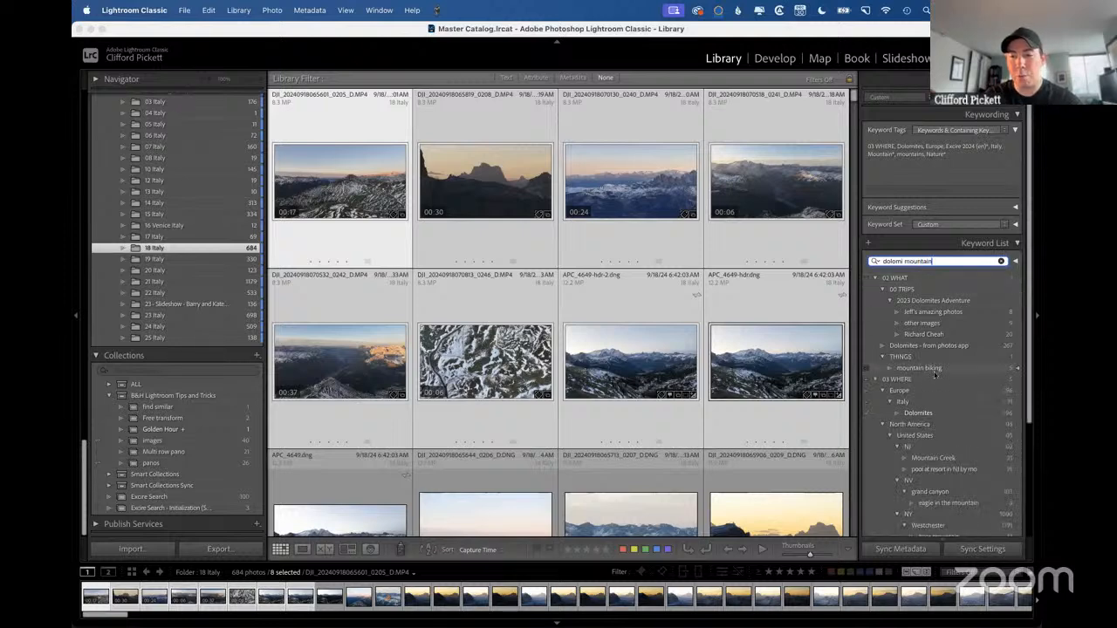
scroll(977, 366, down, 4)
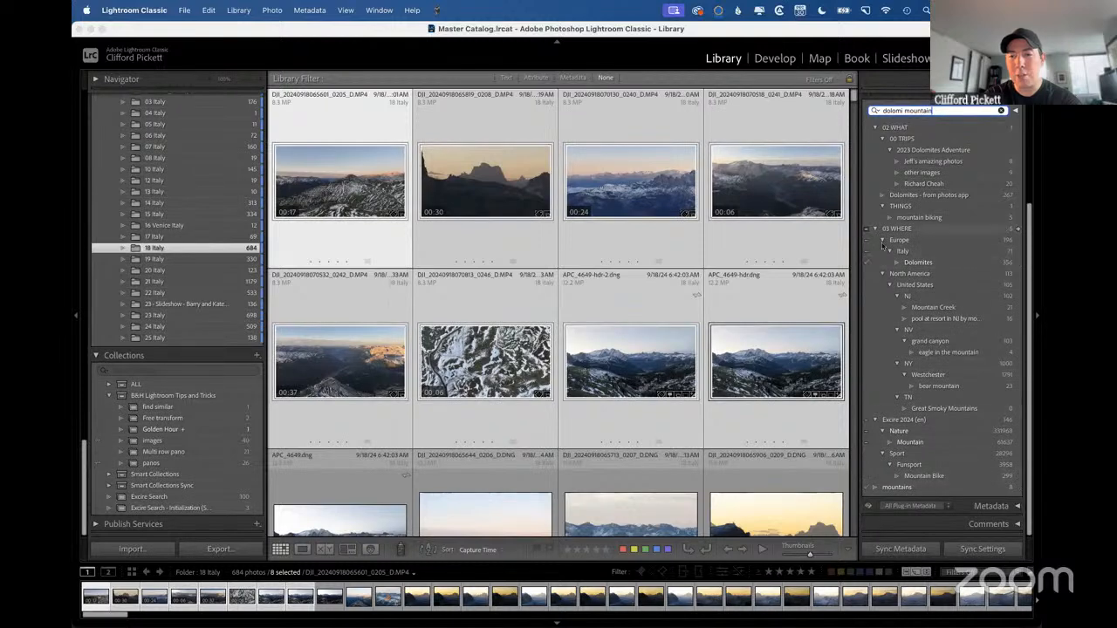
Collapse the North America branch and nest the mountains keyword under Dolomites in the 03 WHERE hierarchy.
click(888, 276)
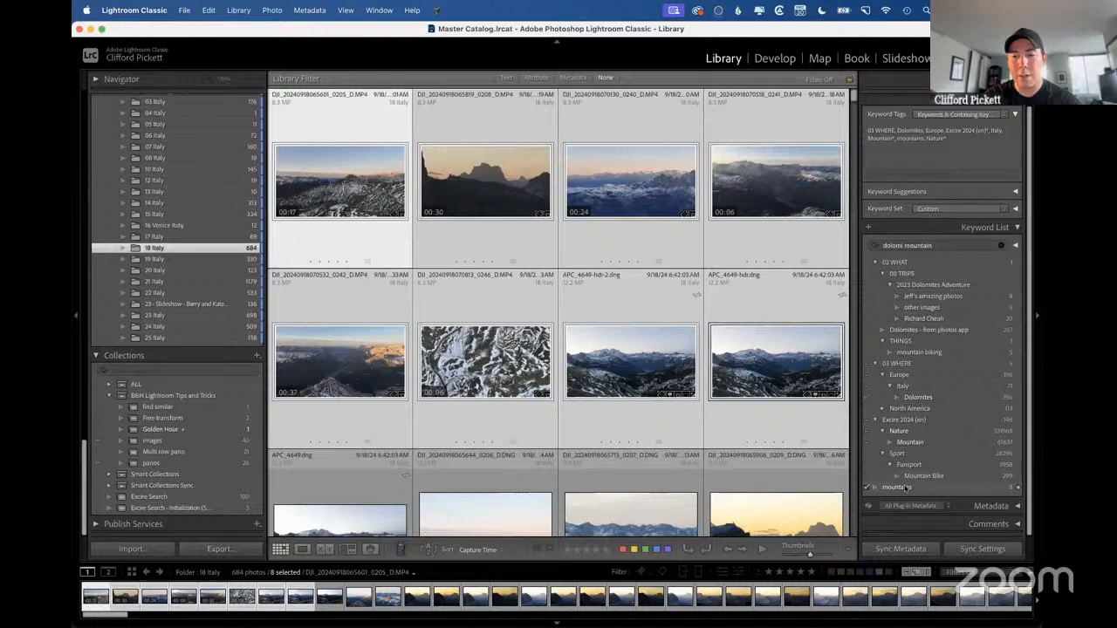
drag(905, 489, 927, 399)
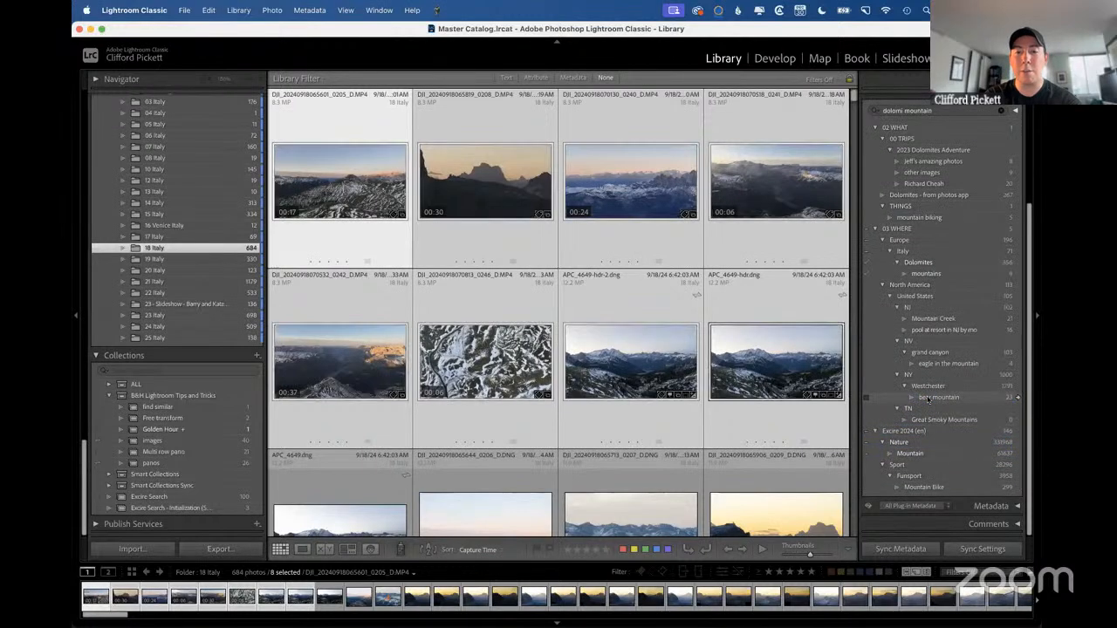
scroll(925, 349, up, 3)
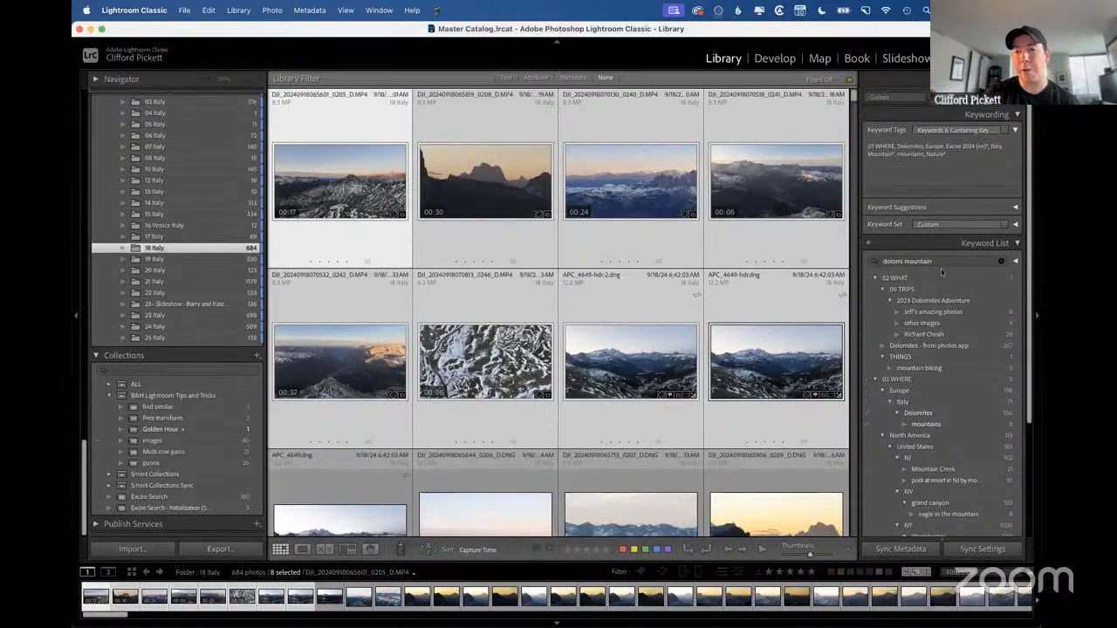
Clear the keyword list filter and deselect all photos in the grid.
click(1002, 261)
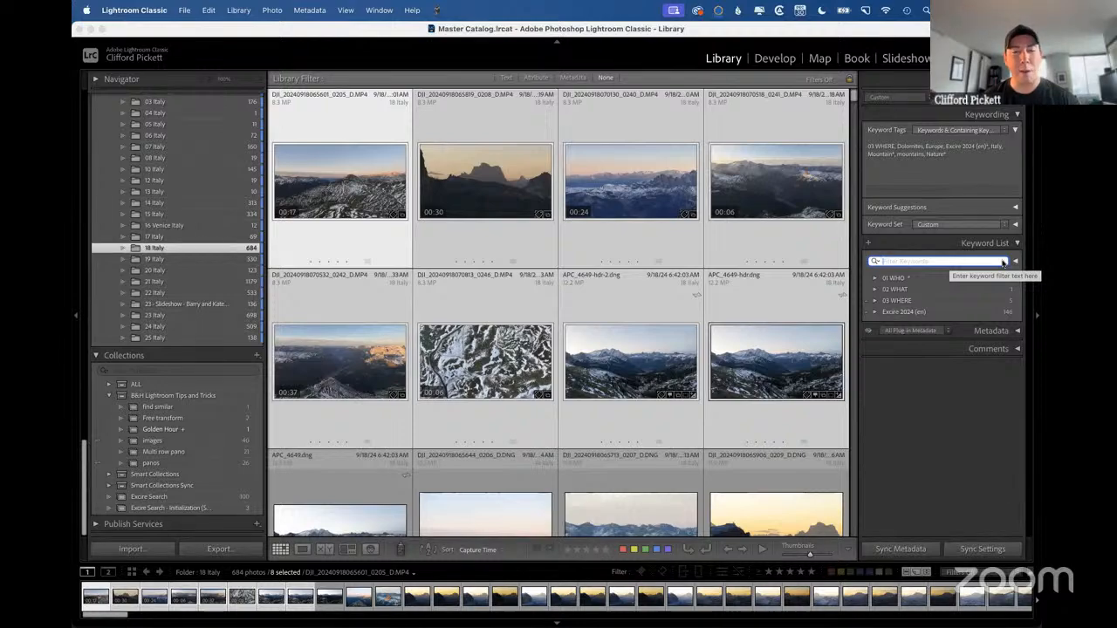
key(Escape)
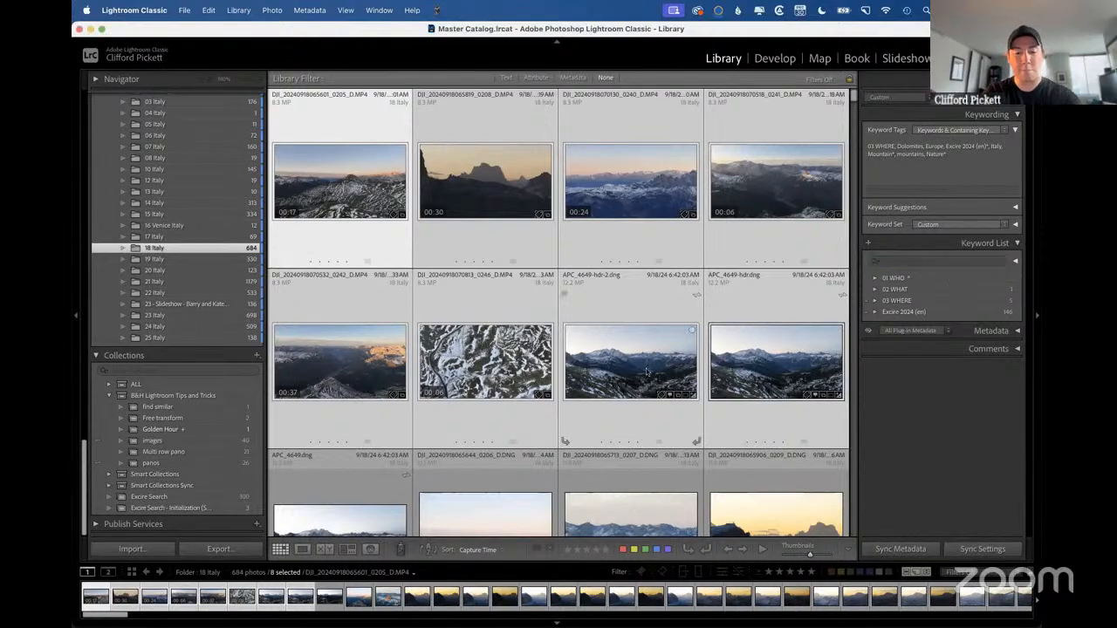
key(super+d)
key(ctrl+Right)
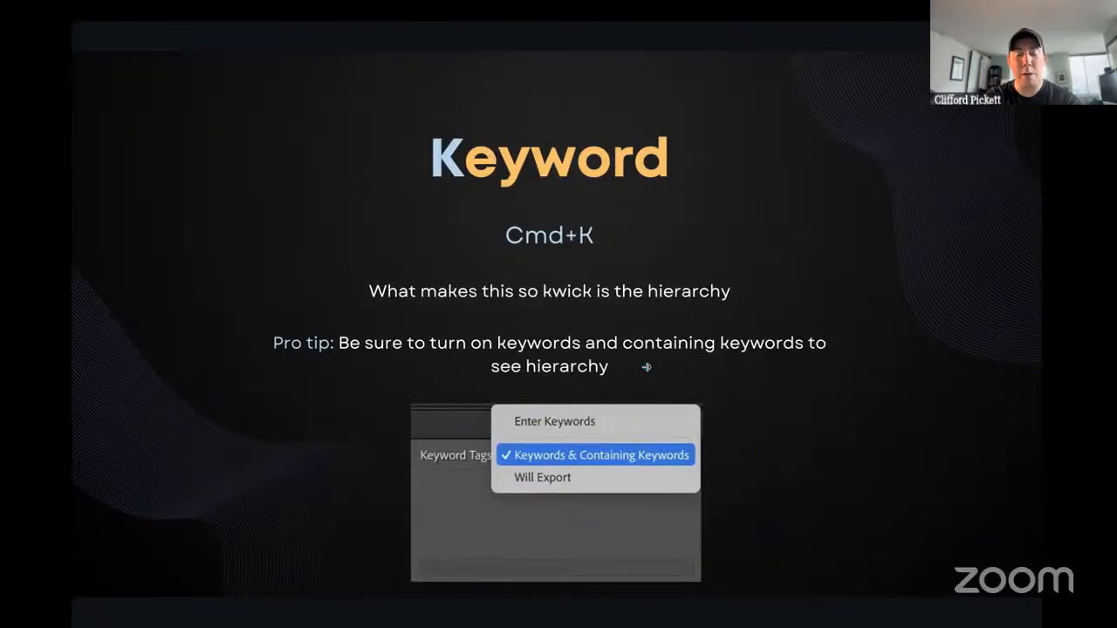
key(ctrl+Left)
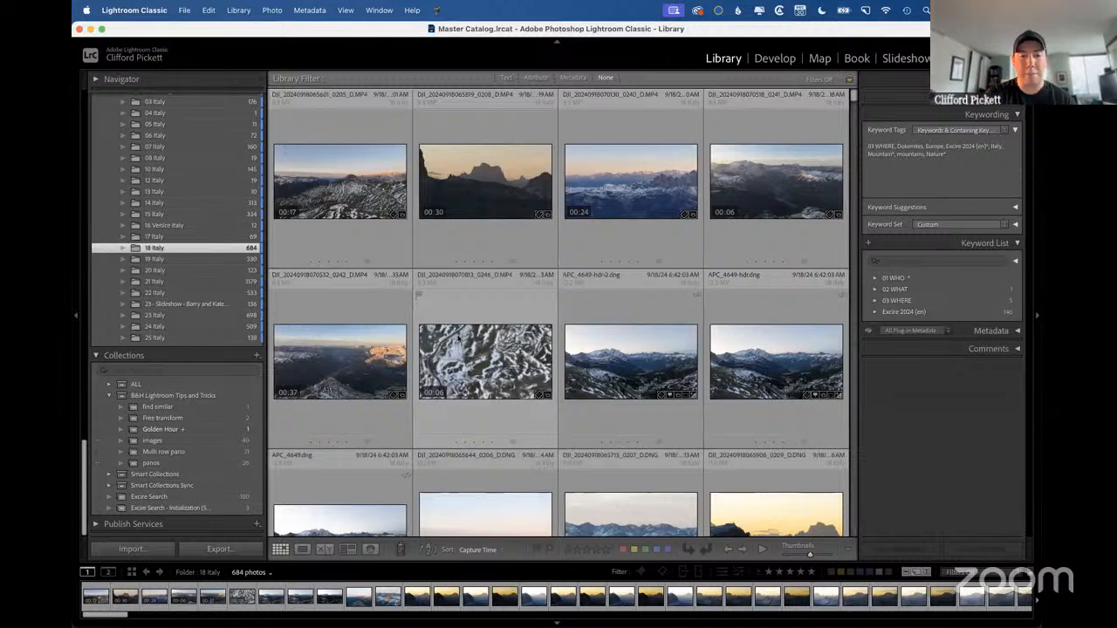
Select the three sunrise photos ending in 0210, 0211 and 0212 and add the keyword Italy to them.
scroll(498, 466, down, 5)
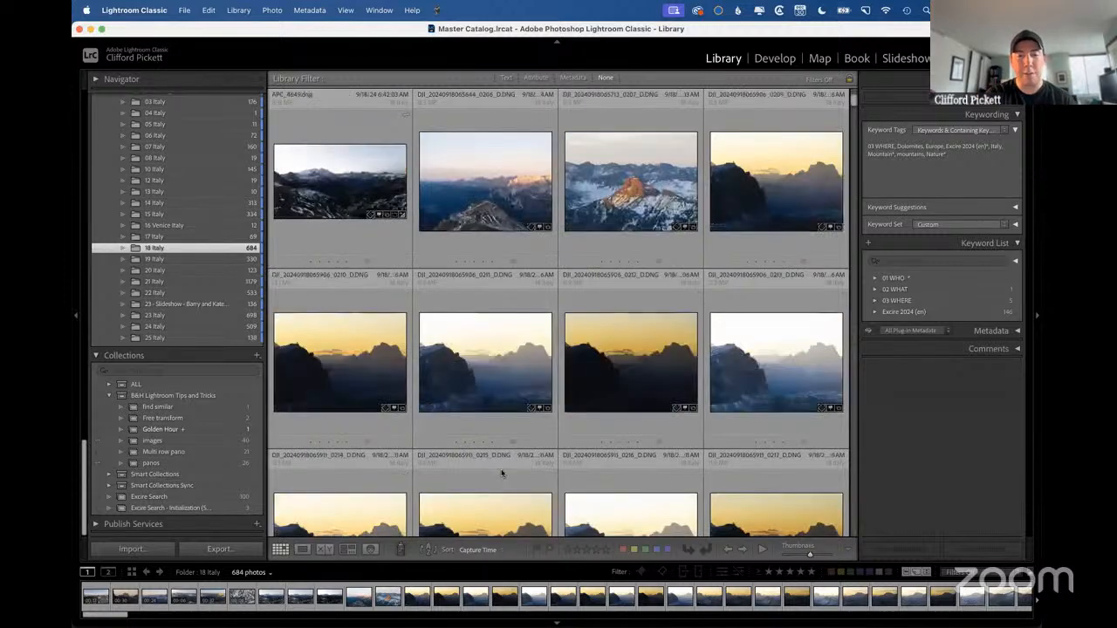
click(328, 374)
shift+click(619, 370)
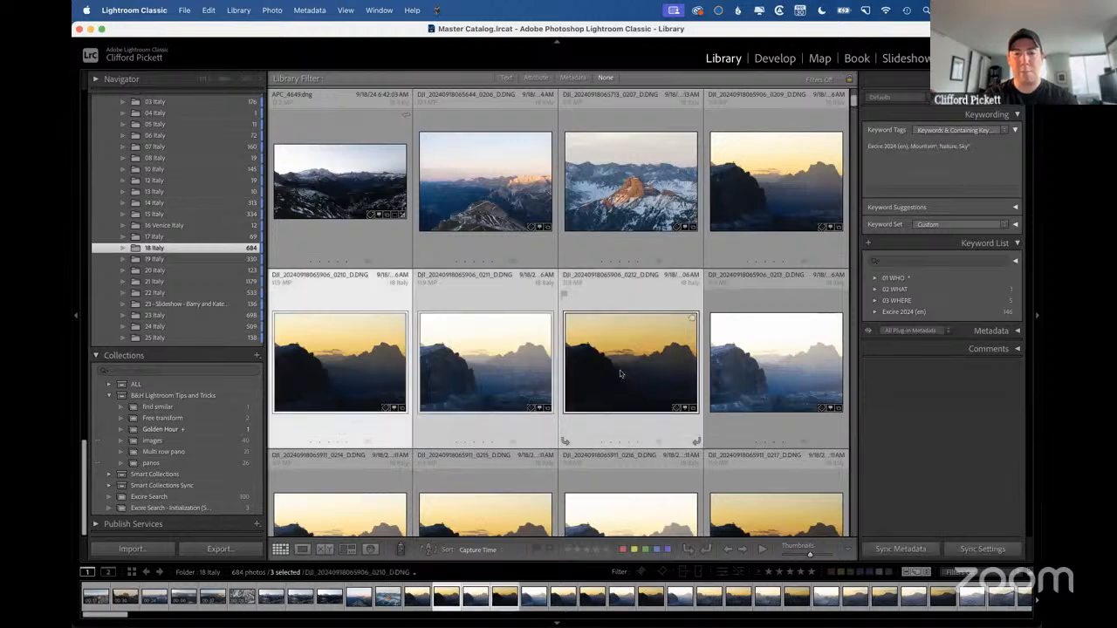
key(super+k)
text(italy)
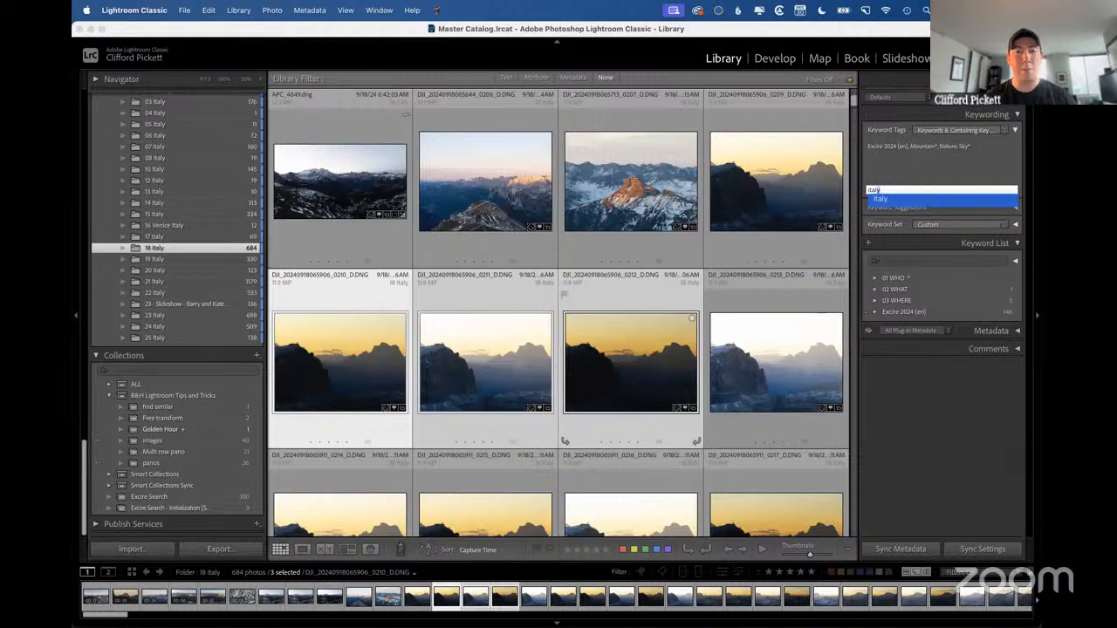
key(Return)
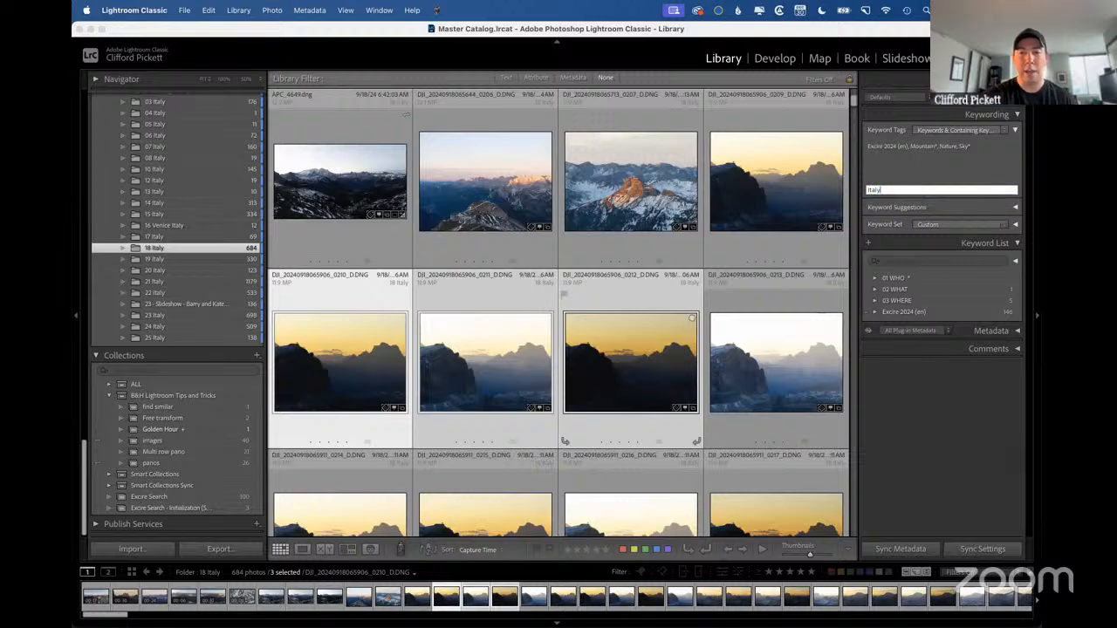
key(Return)
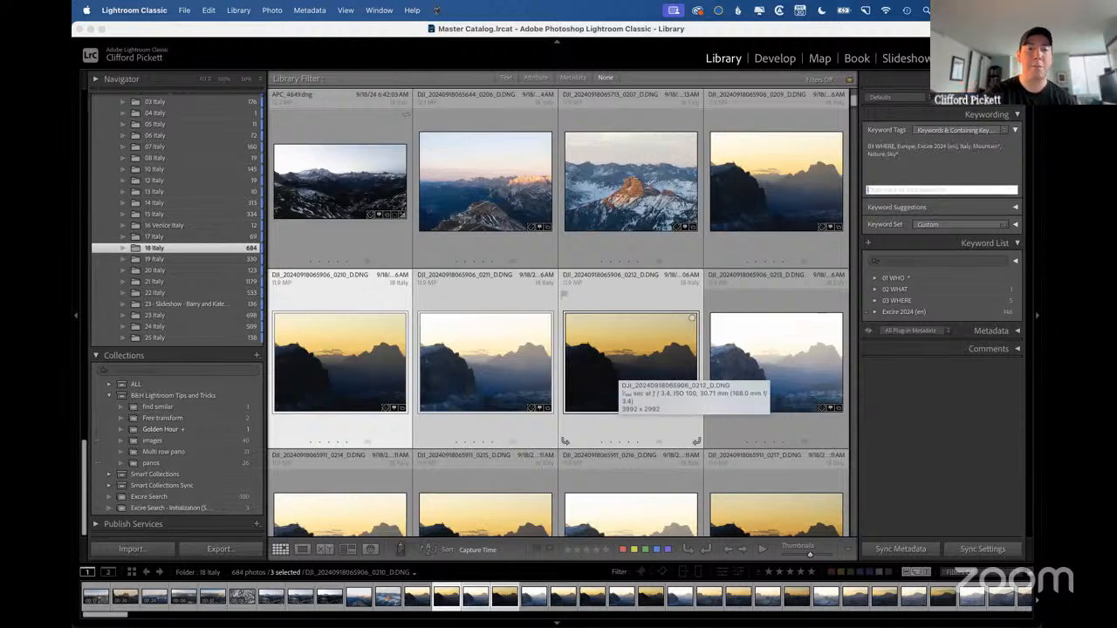
Switch to the presentation, advance to the Target Collection slide and return to Lightroom Classic.
key(ctrl+Right)
key(Right)
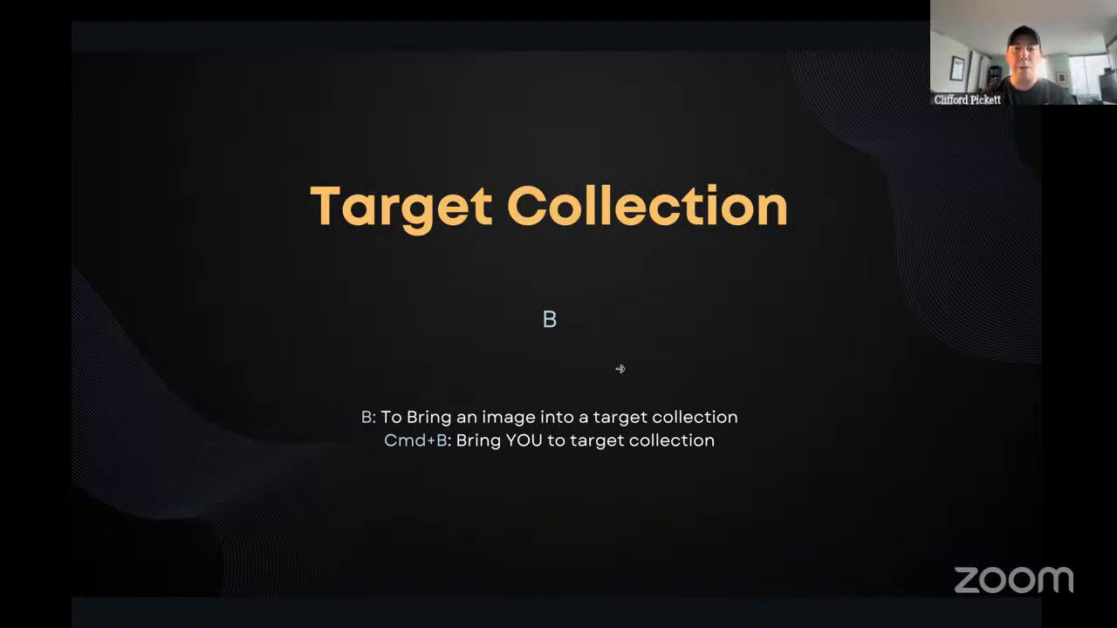
key(ctrl+Left)
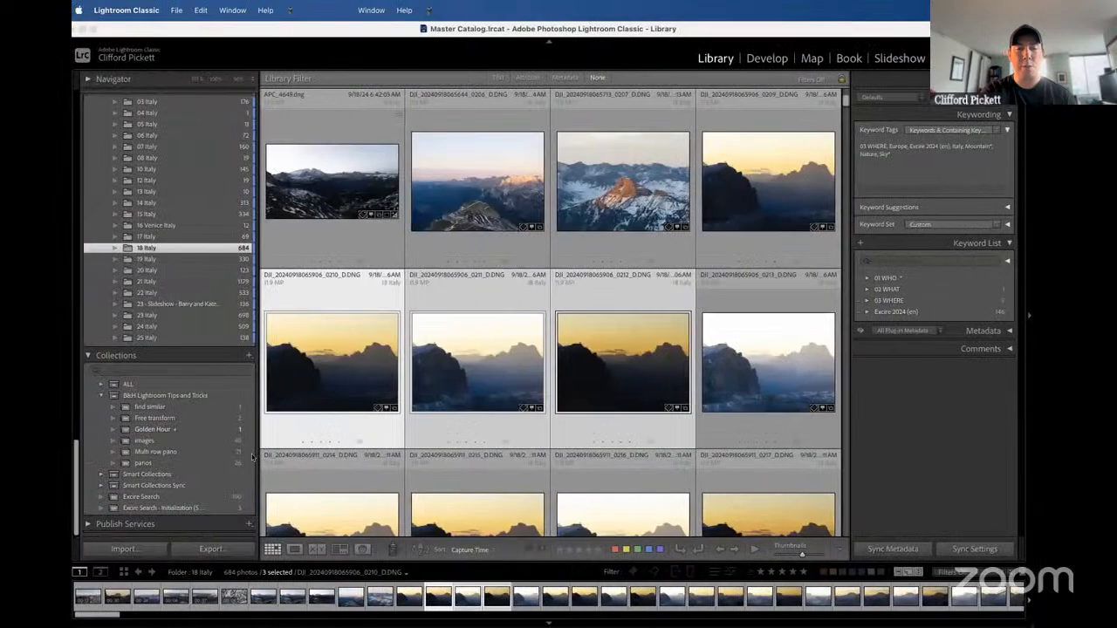
Select the three mountain photos ending in 0206, 0207 and 0209 together.
click(611, 193)
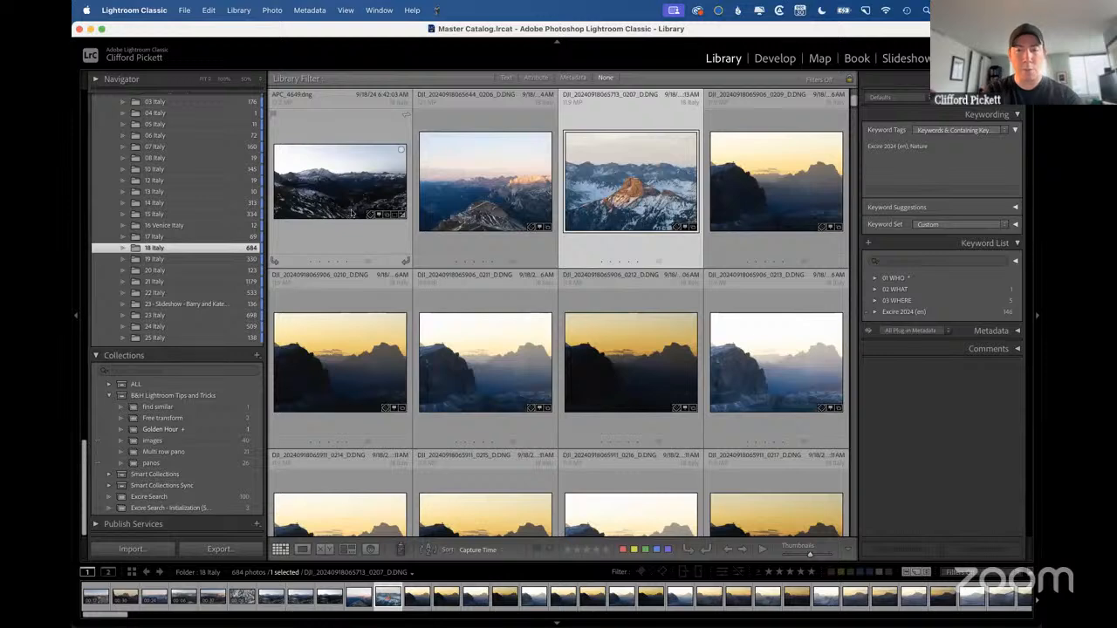
click(743, 181)
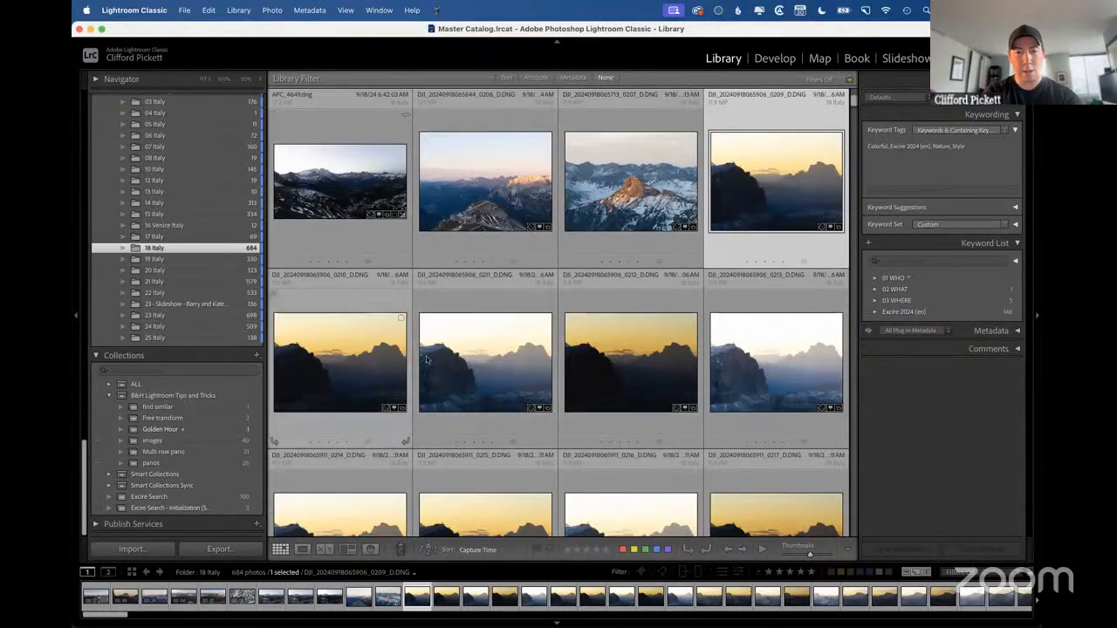
super+click(493, 209)
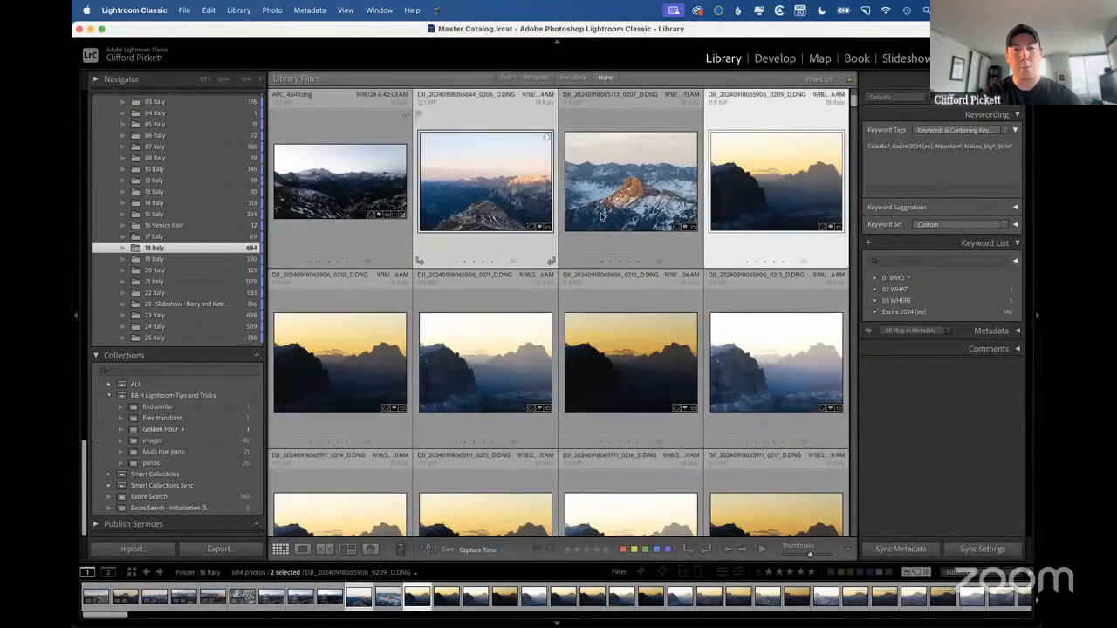
super+click(605, 218)
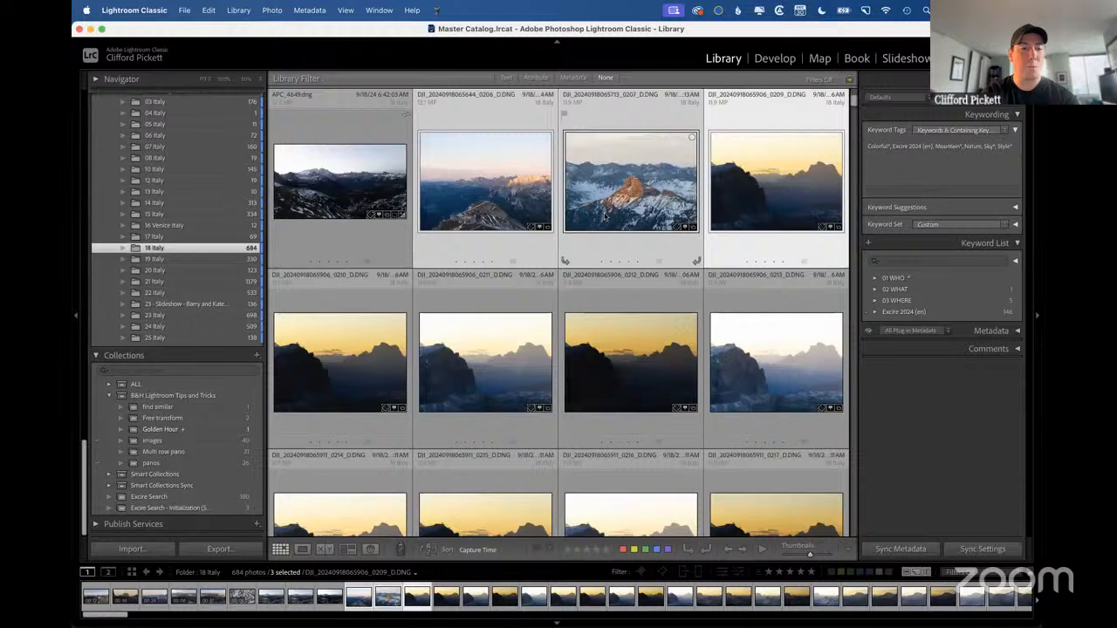
Create a collection named "Mountains of Italy", set as the target collection and without including the selected photos.
click(257, 355)
click(292, 368)
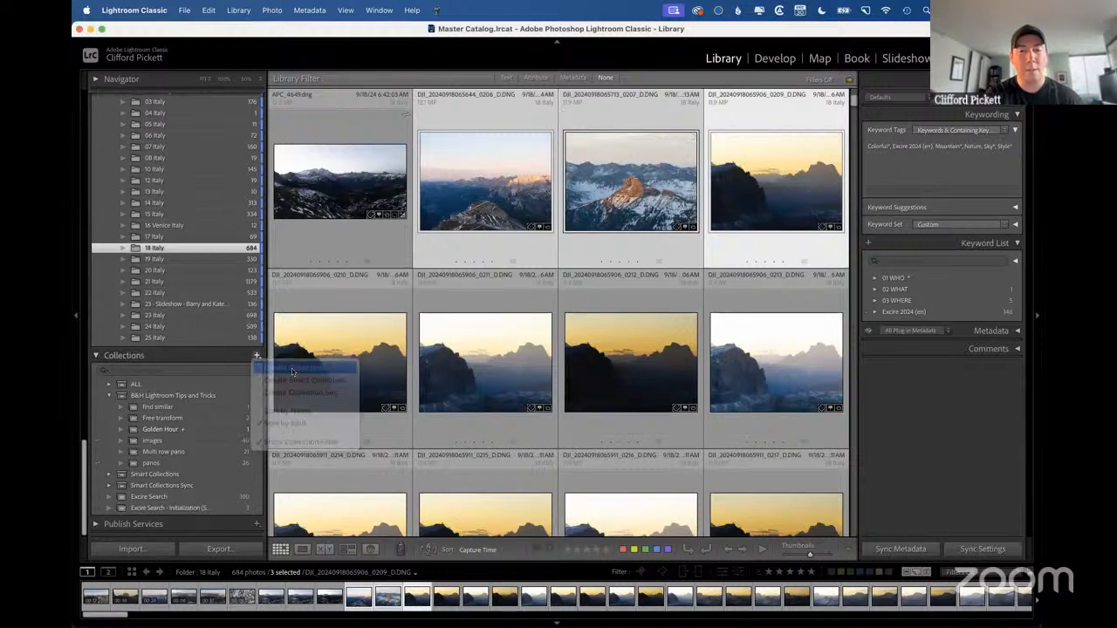
text(M)
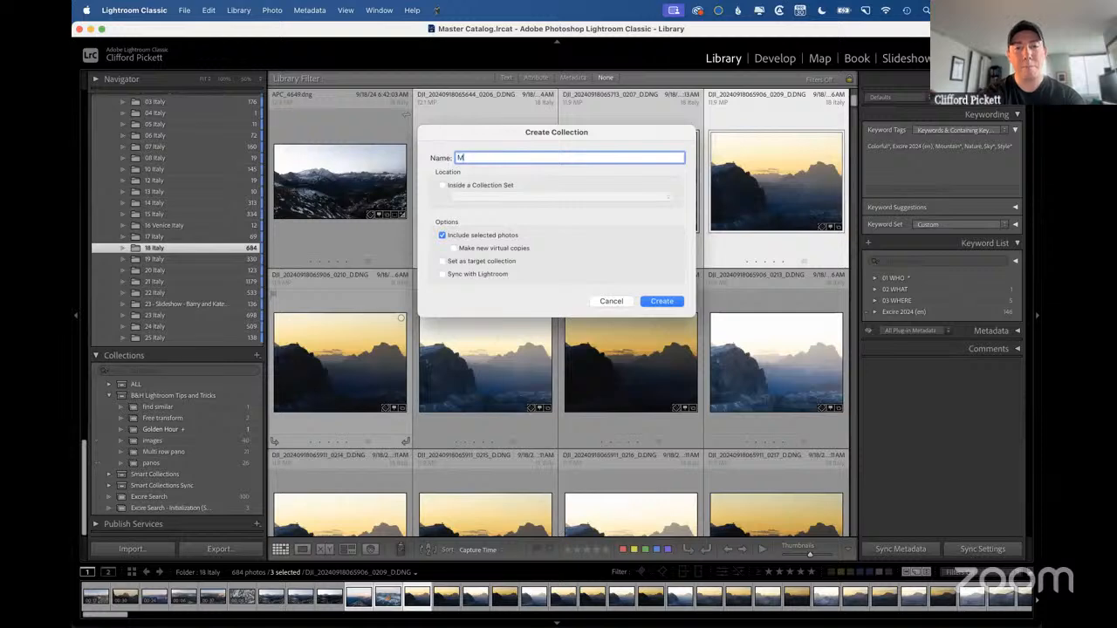
text(ountains of Italy)
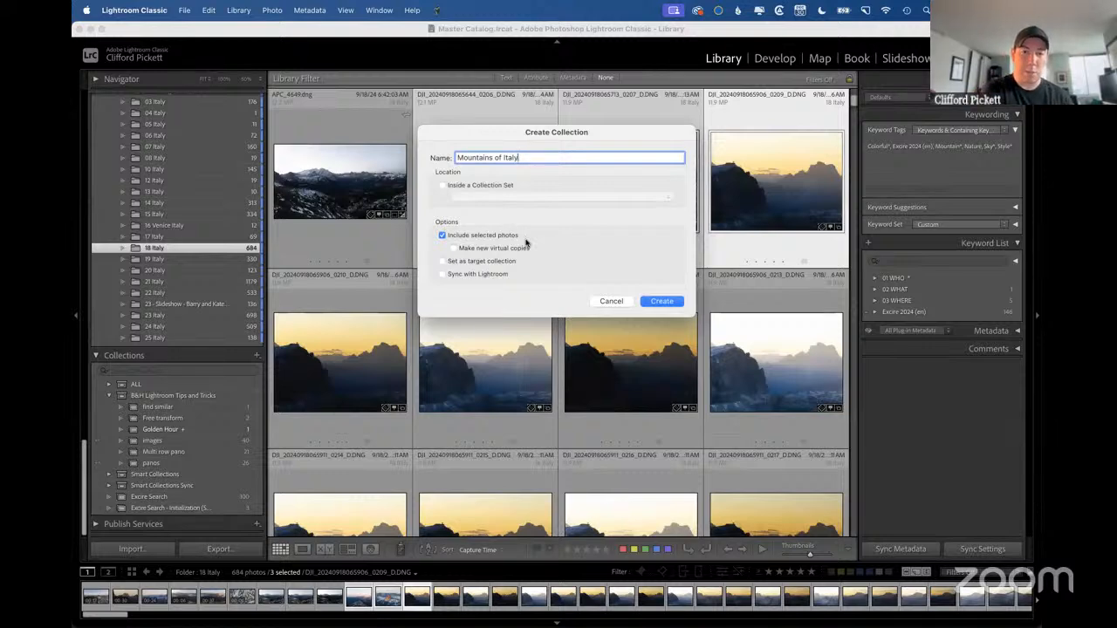
click(443, 264)
click(443, 261)
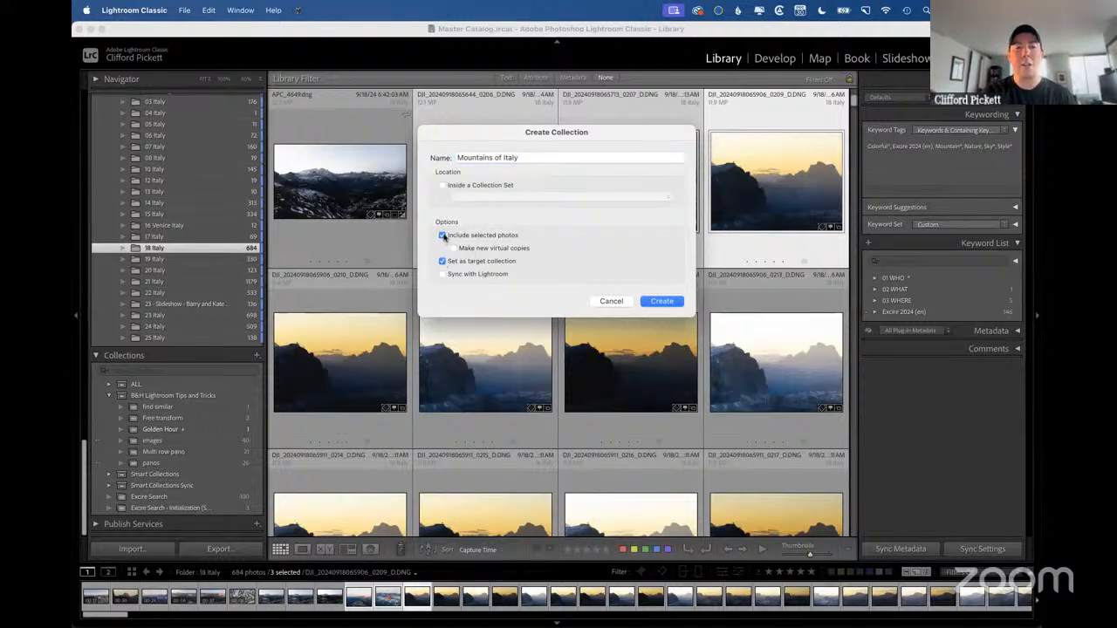
click(442, 236)
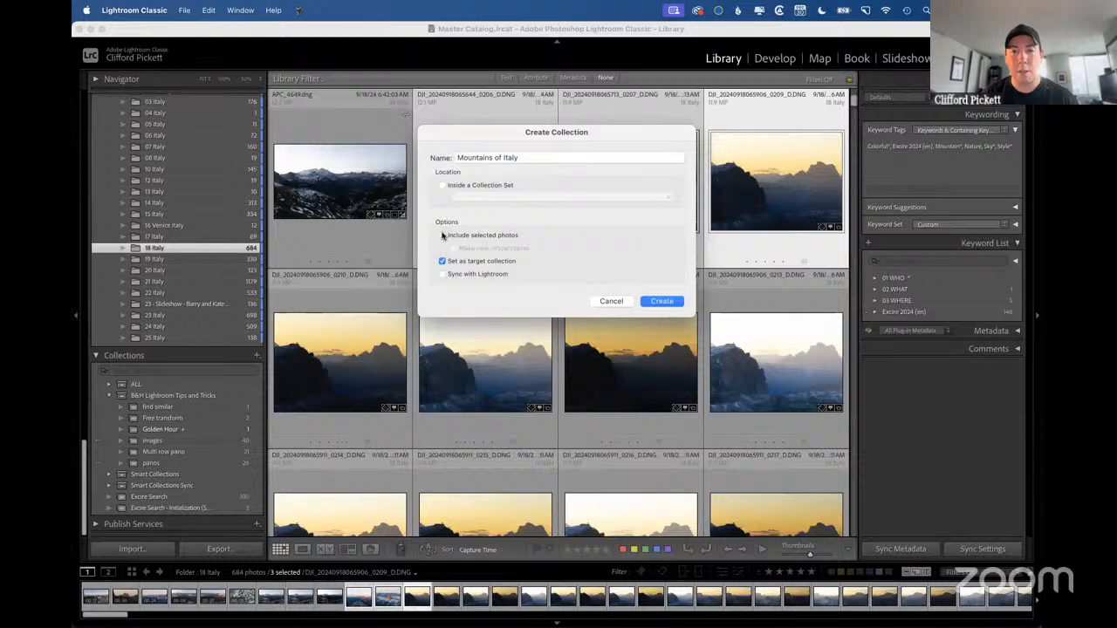
click(661, 301)
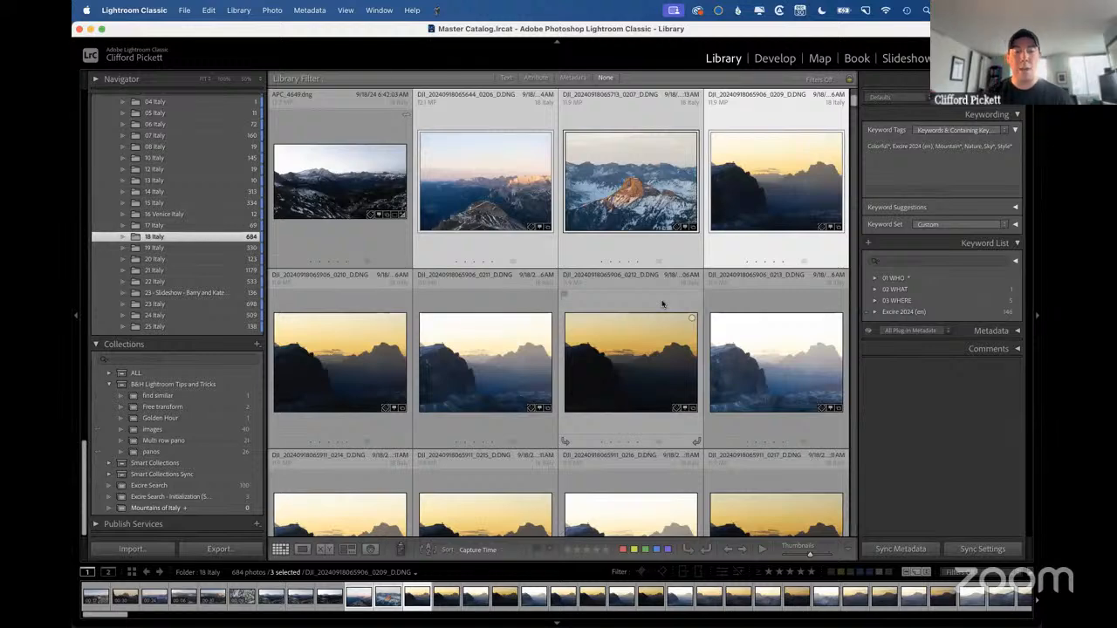
Go to the Mountains of Italy target collection and switch back to folders by opening 14 Italy.
key(super+b)
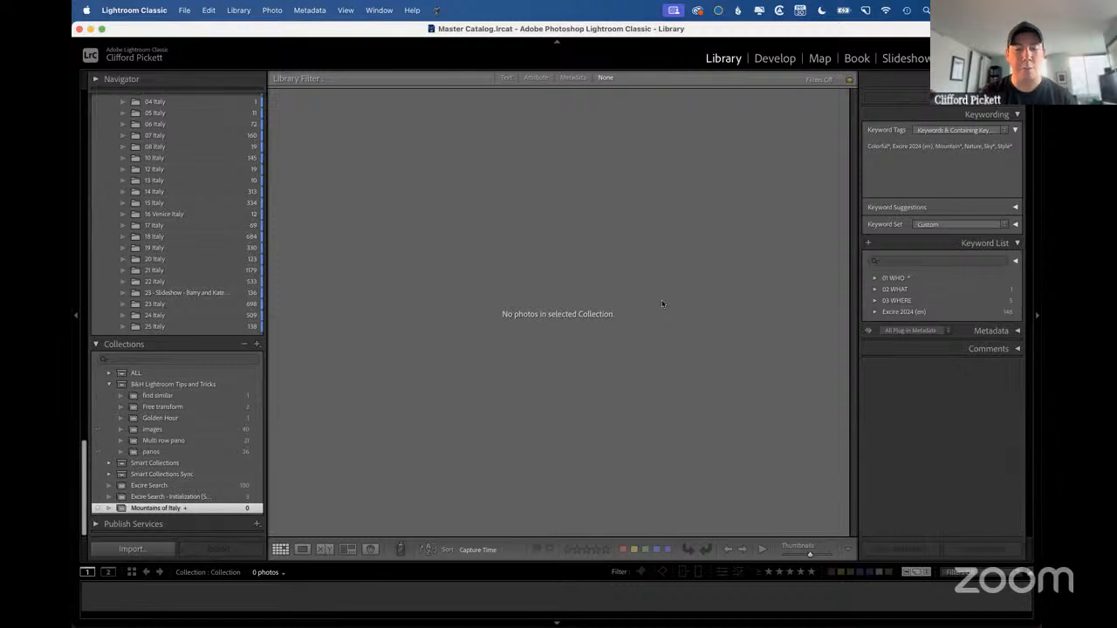
click(193, 192)
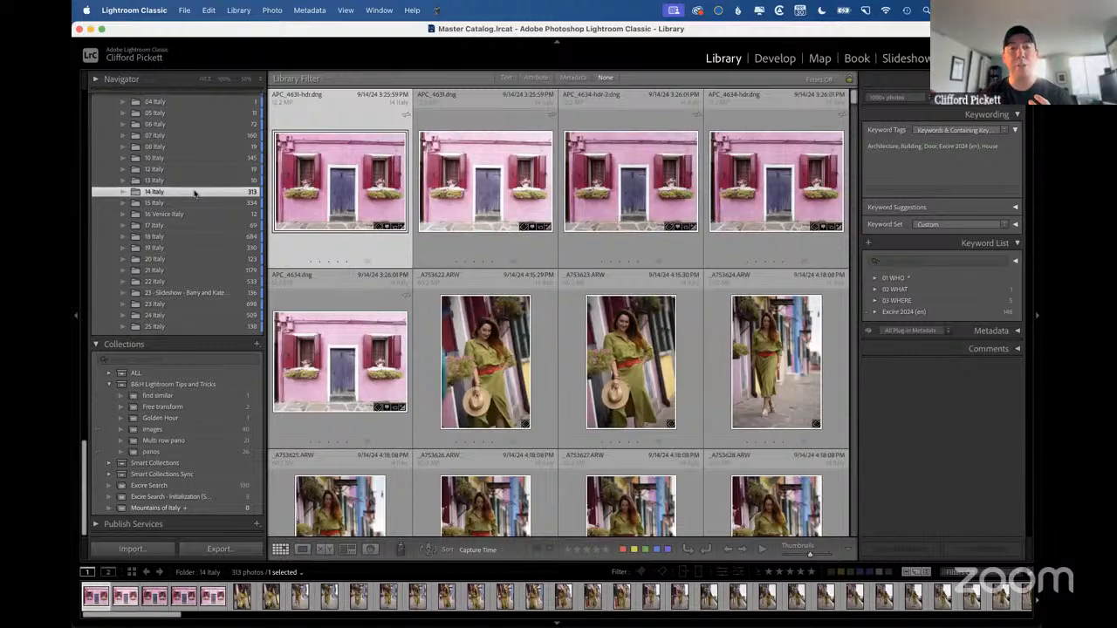
Switch to the presentation, advance to the Grouping (Stacking) slide and return to Lightroom Classic.
key(ctrl+Right)
click(194, 192)
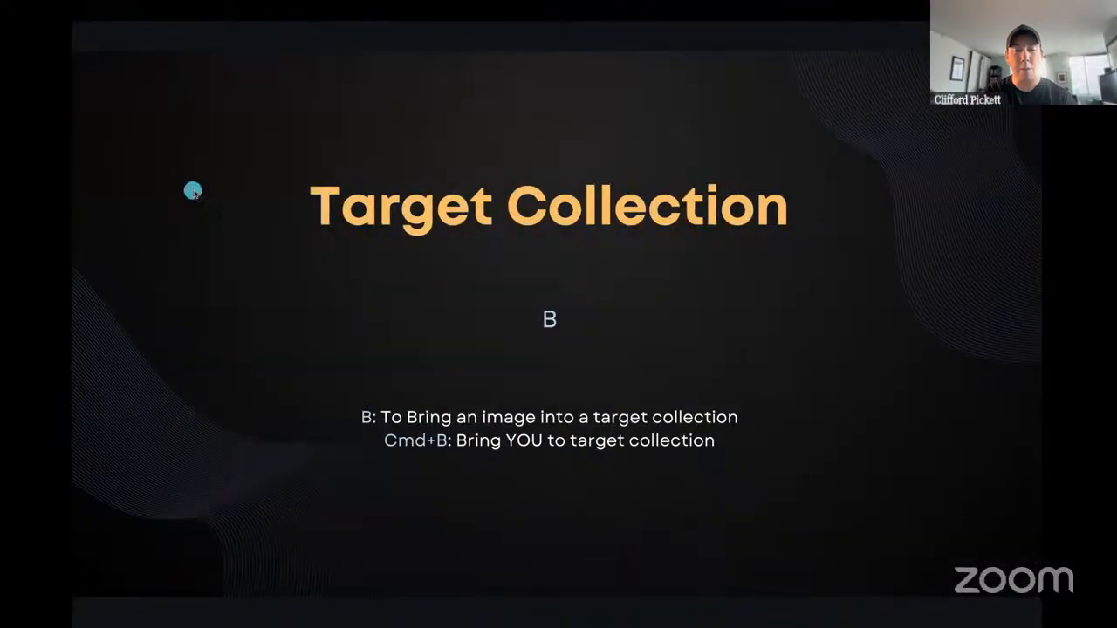
click(621, 426)
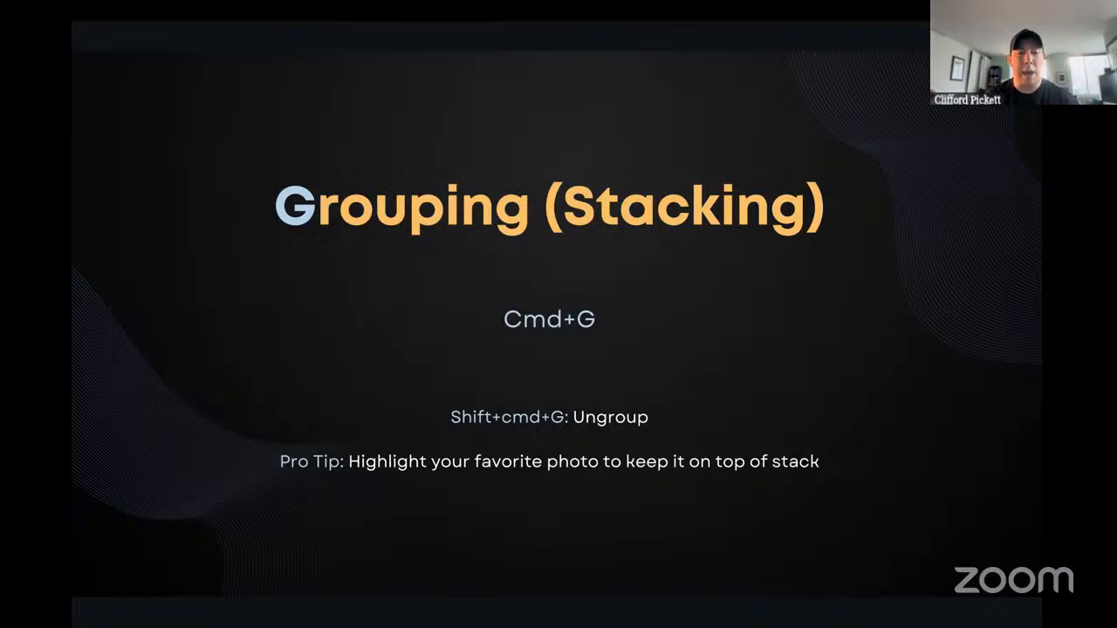
key(ctrl+Left)
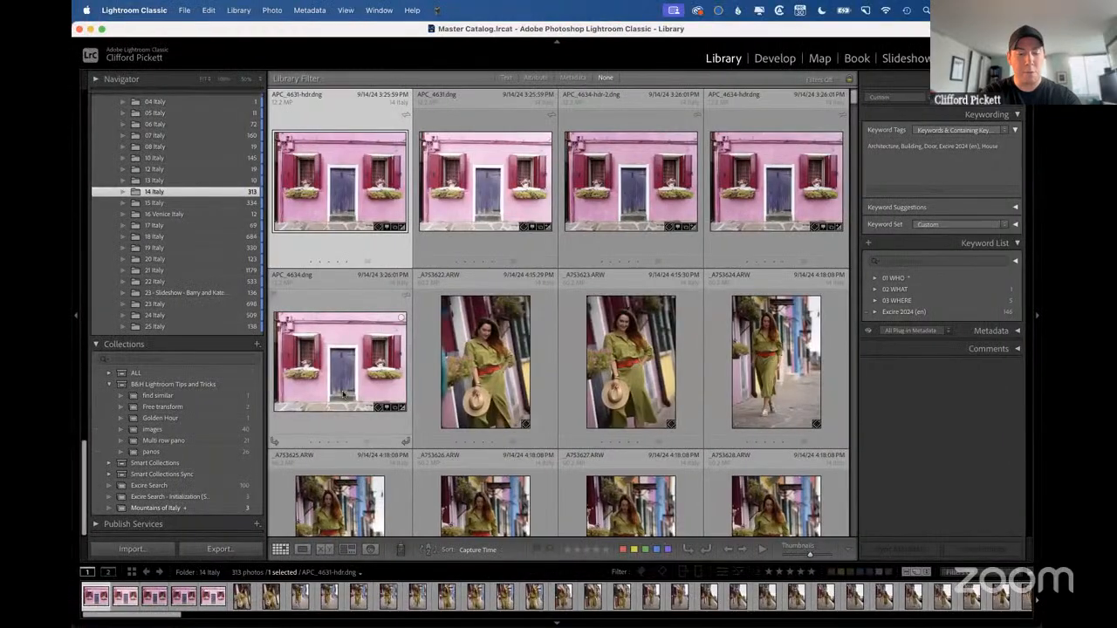
Select all five pink house photos and group them into a stack with APC_4631-hdr.dng on top.
shift+click(343, 395)
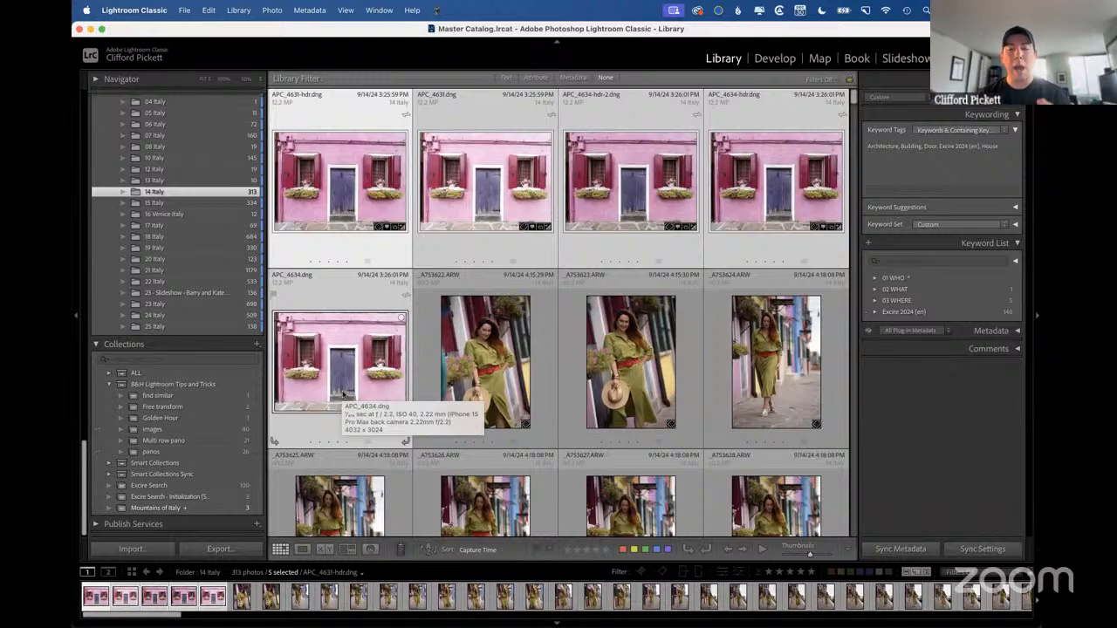
key(ctrl+Right)
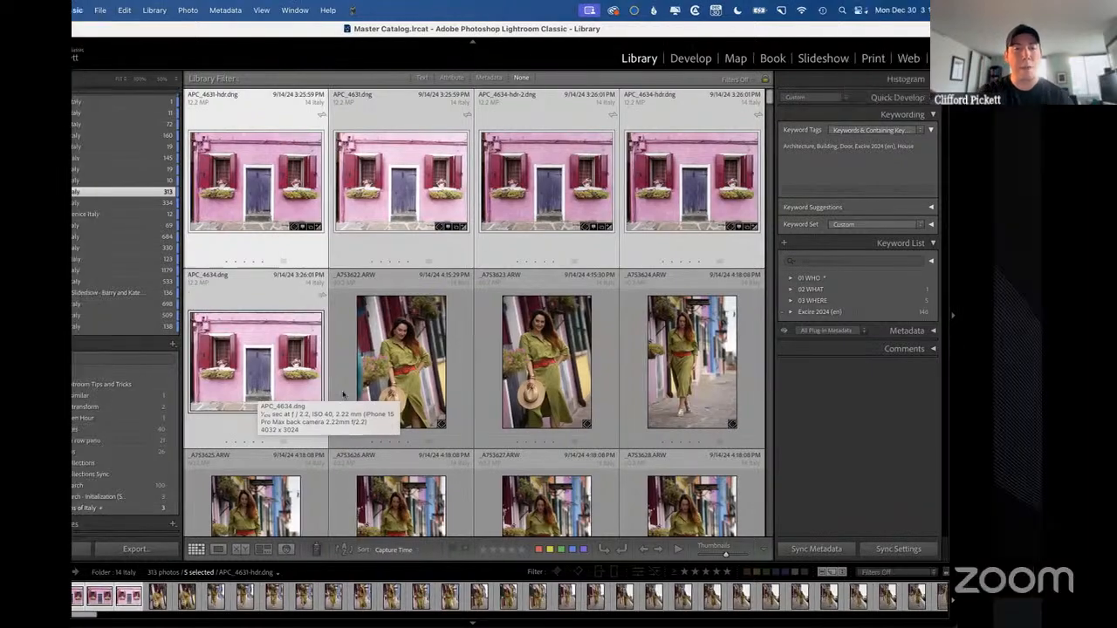
key(ctrl+Left)
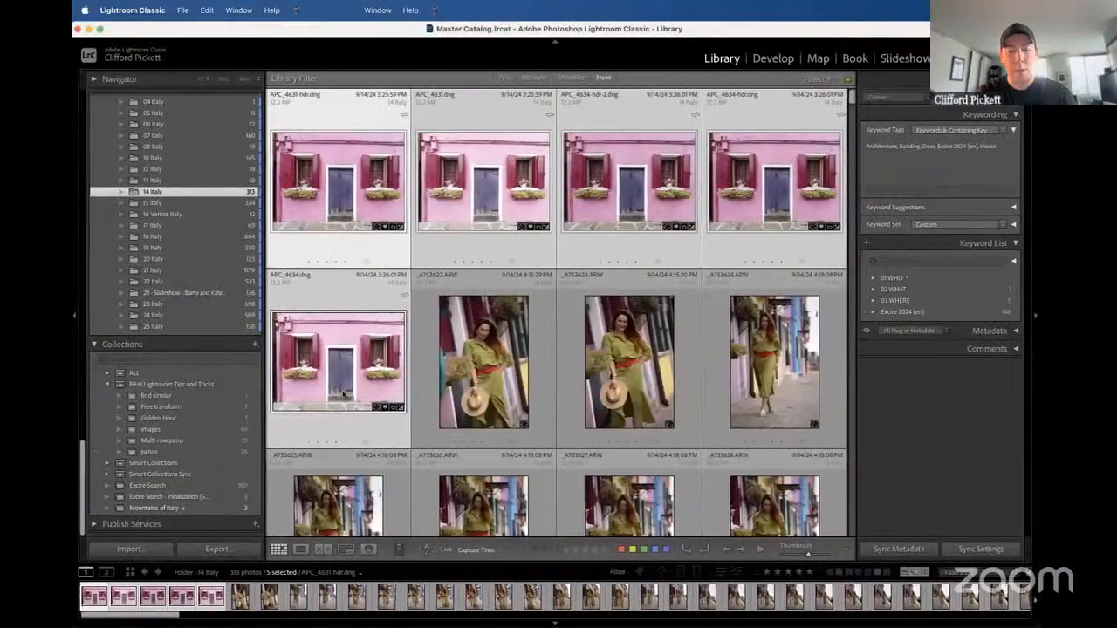
key(super+g)
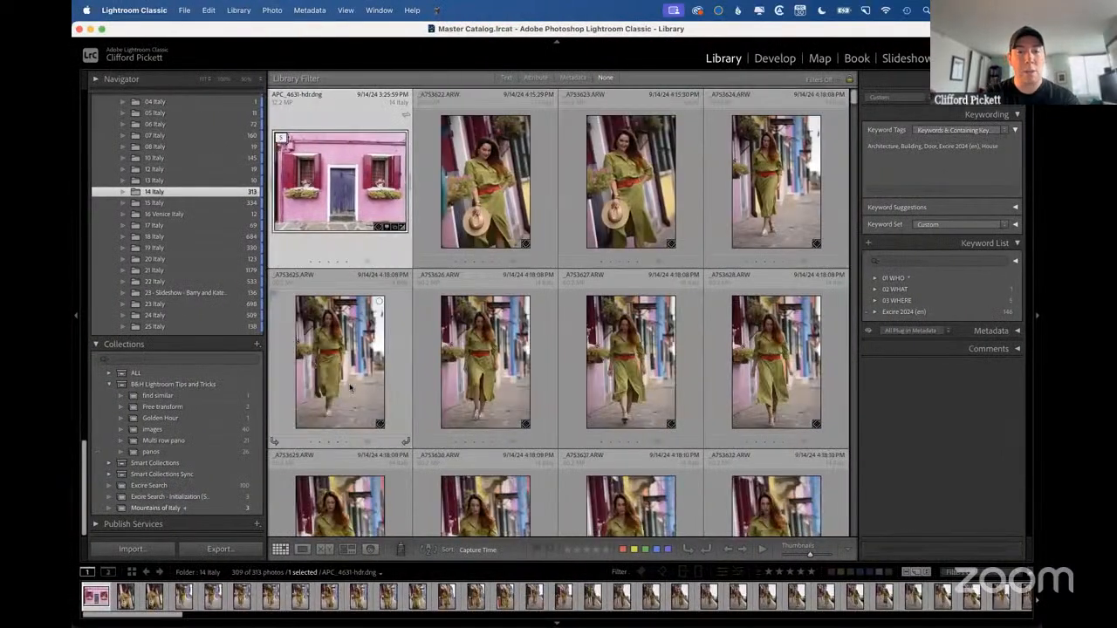
Group the two portraits of the woman holding a hat into a stack.
click(494, 248)
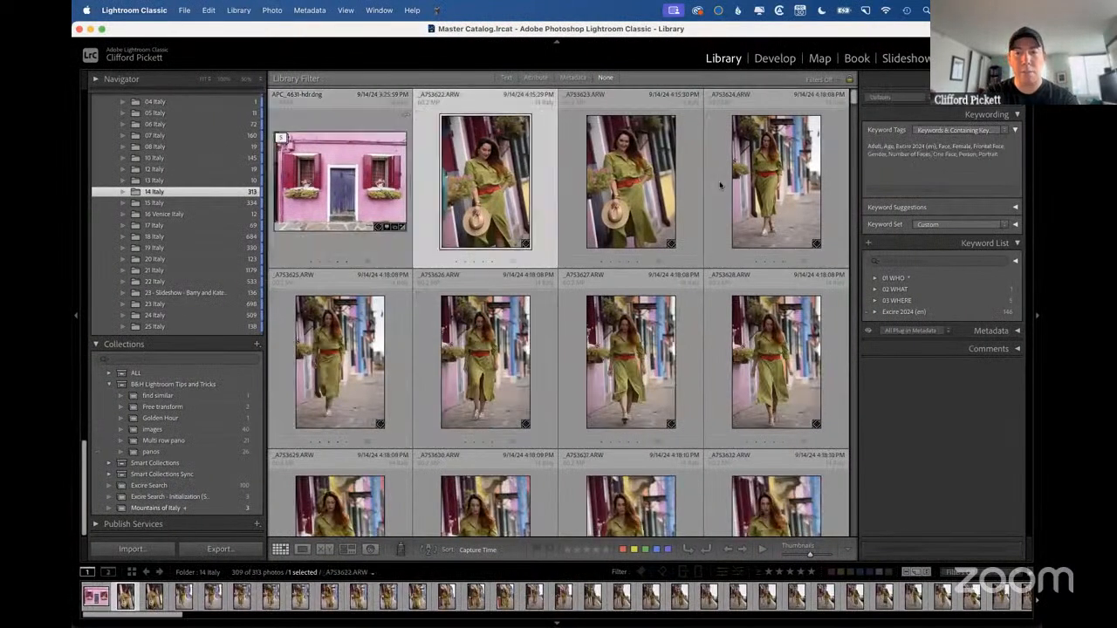
shift+click(616, 215)
key(super+g)
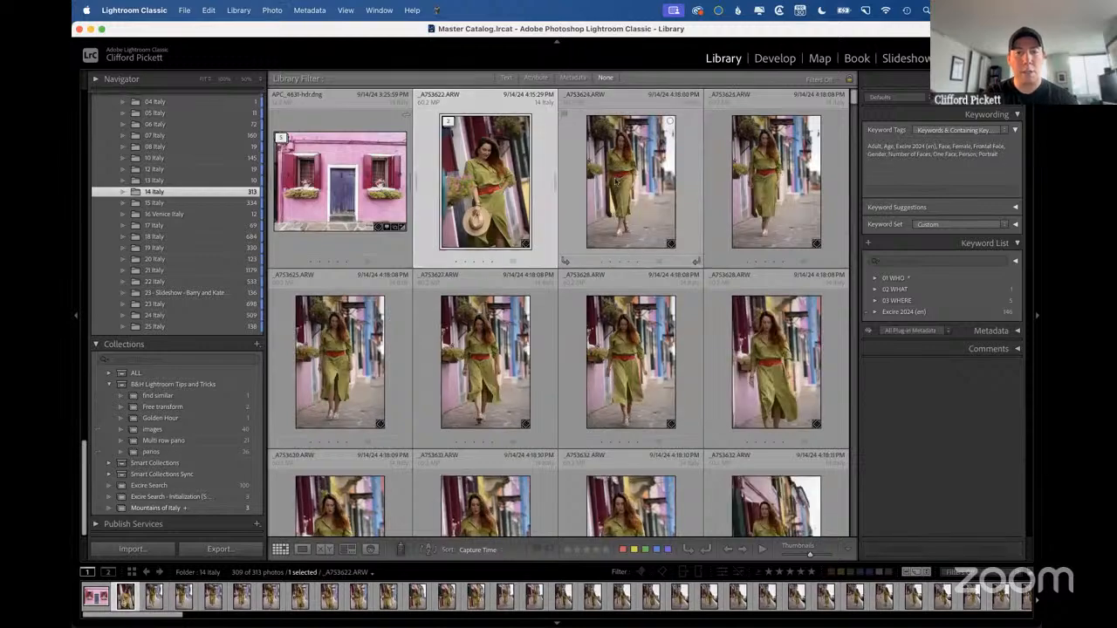
Group the portraits of the woman walking in the green dress, from _A7S3624.ARW through _A7S3654.ARW, into a stack.
click(618, 185)
scroll(604, 332, down, 4)
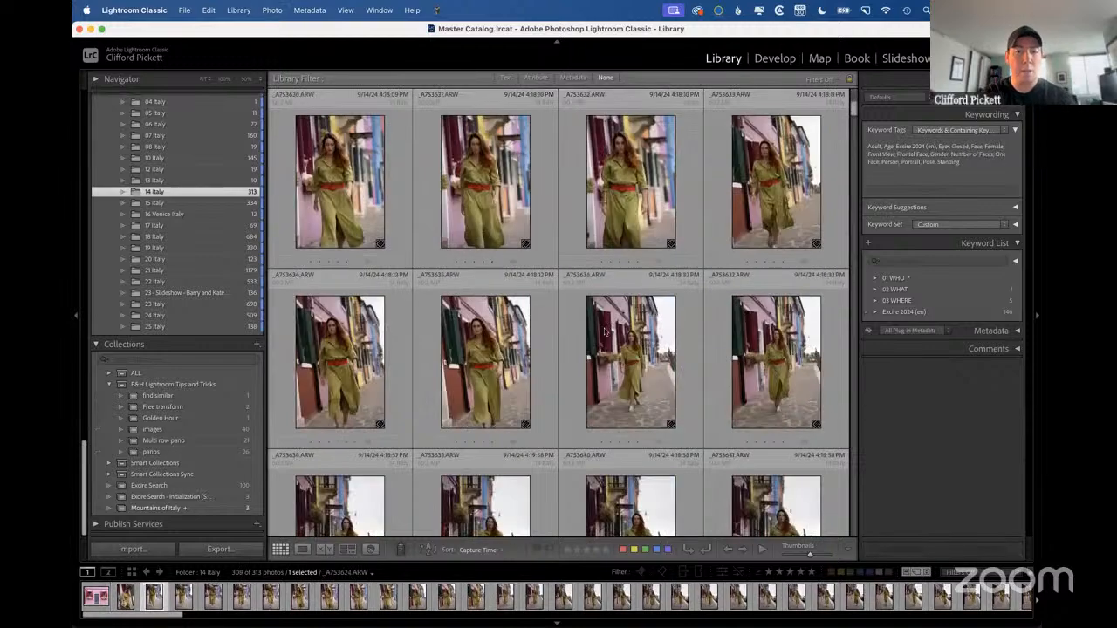
scroll(605, 331, down, 2)
scroll(605, 332, down, 2)
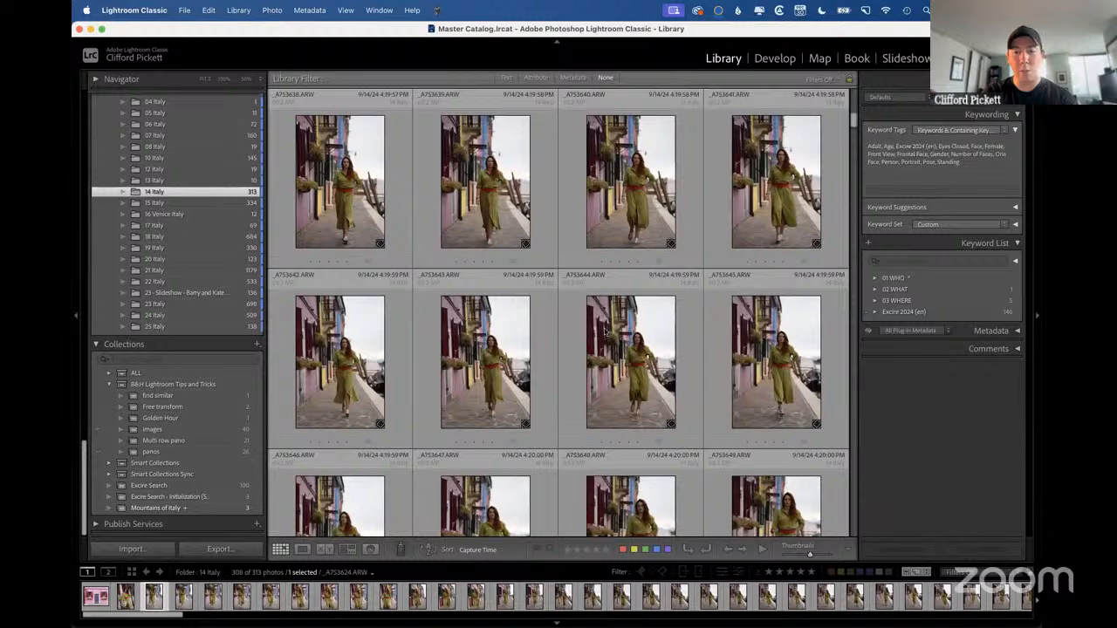
scroll(605, 332, down, 4)
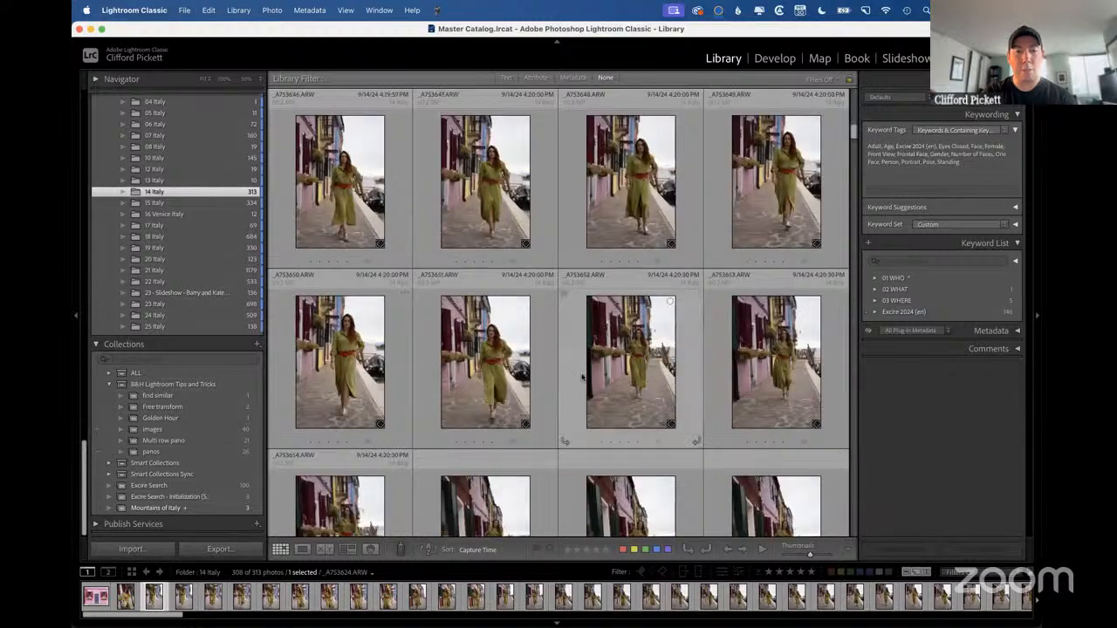
shift+click(335, 501)
key(super+g)
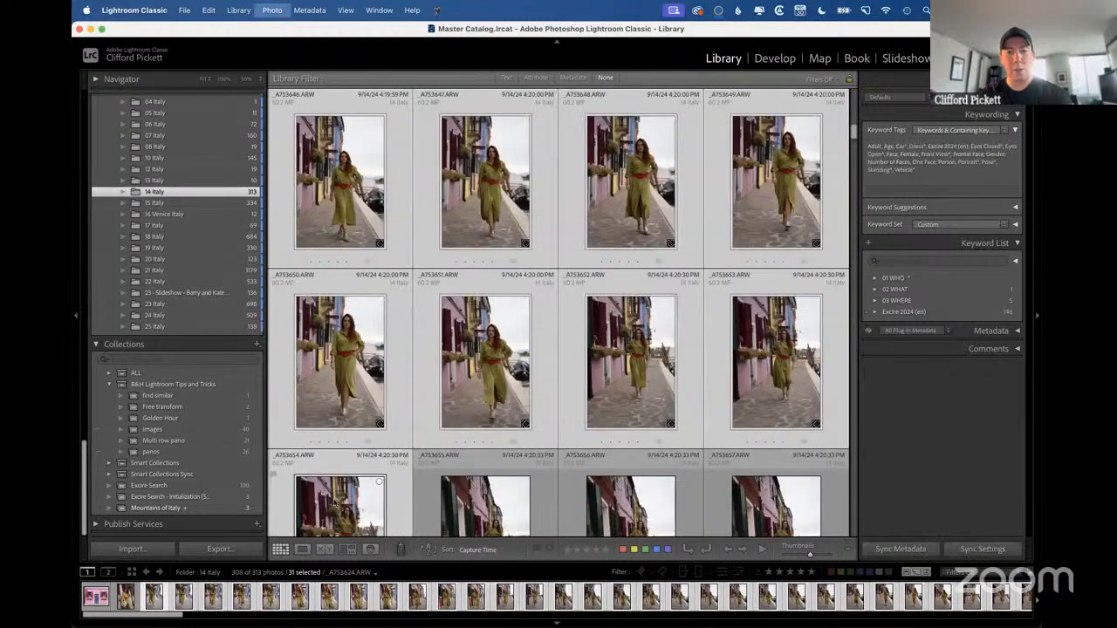
Shrink the grid thumbnails and stack the woman's photos from _A7S3670.ARW through _A7S3715.ARW.
key(minus)
key(minus)
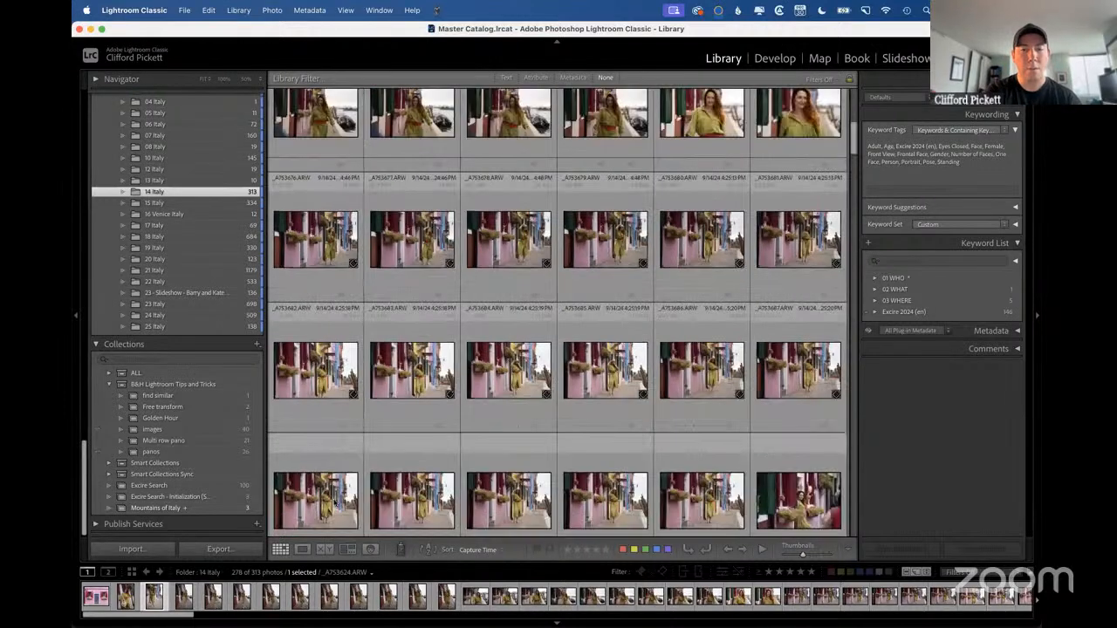
click(336, 144)
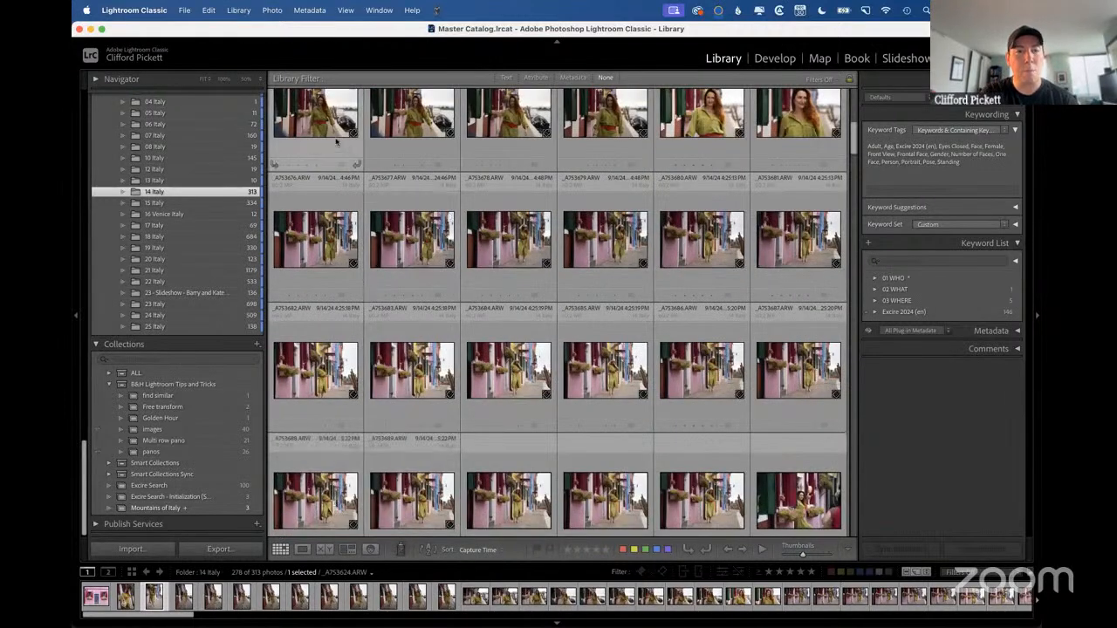
scroll(746, 391, down, 5)
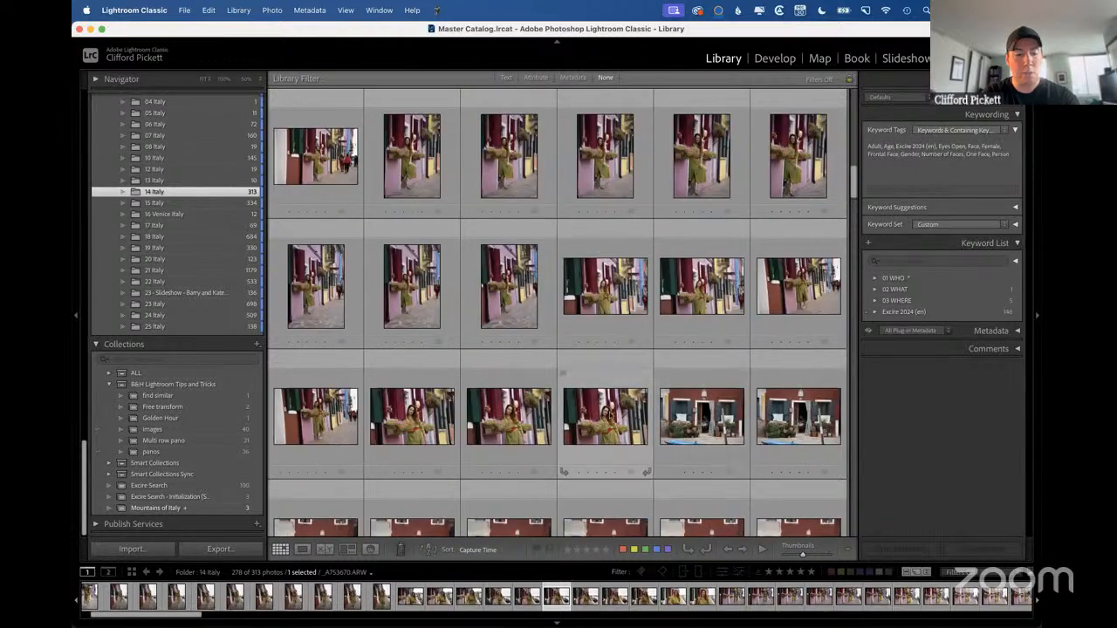
shift+click(606, 416)
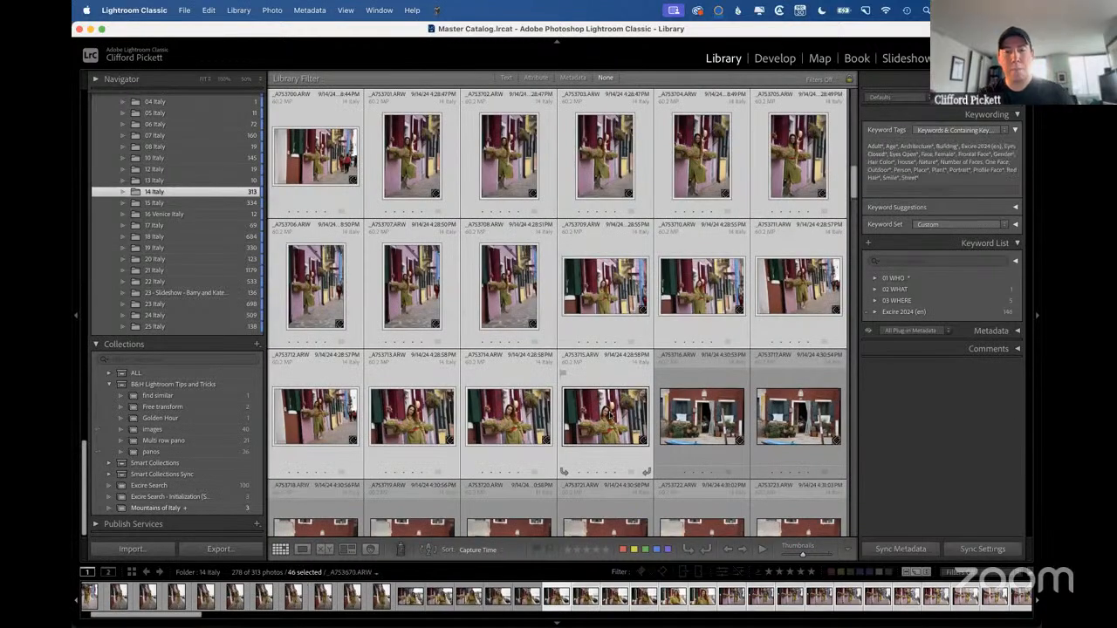
key(super+g)
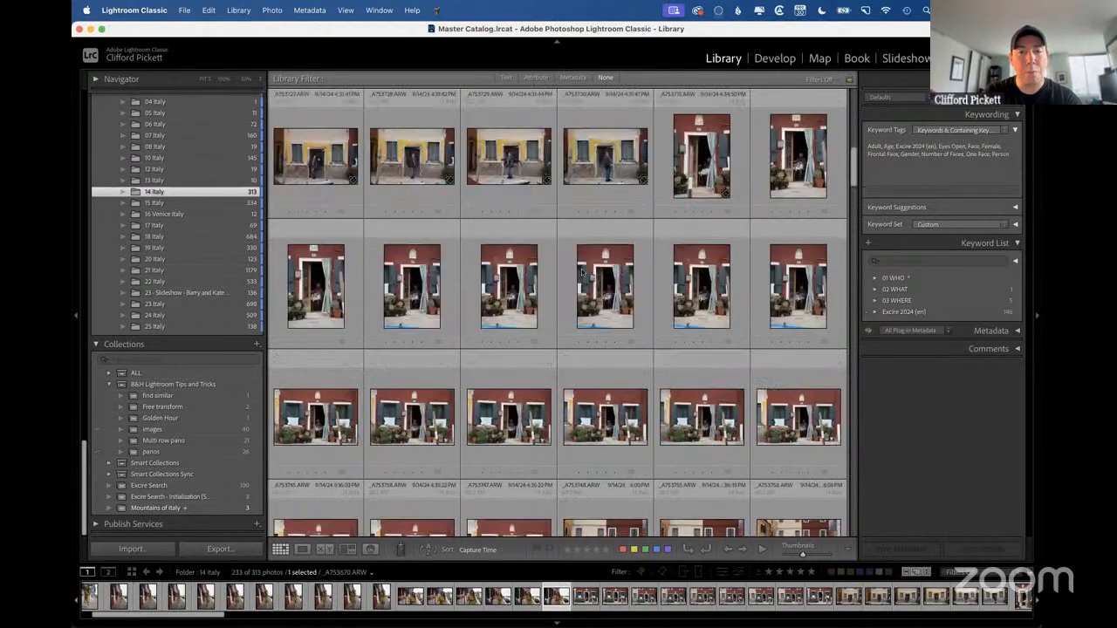
Expand the stack topped by _A7S3670.ARW to view its photos, and collapse it again.
scroll(583, 272, up, 5)
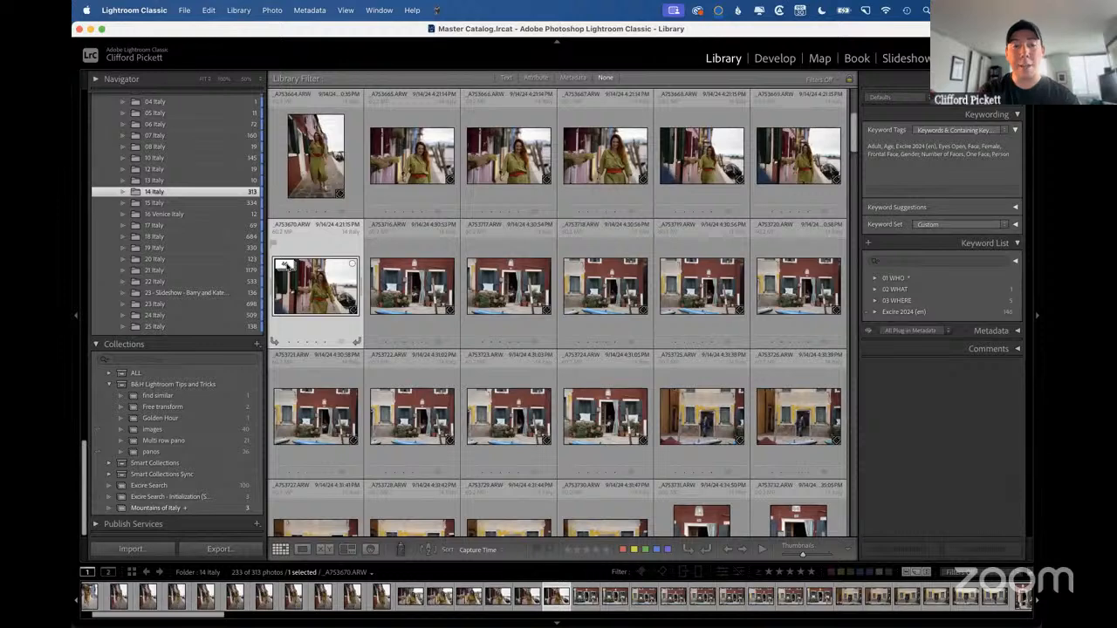
click(287, 267)
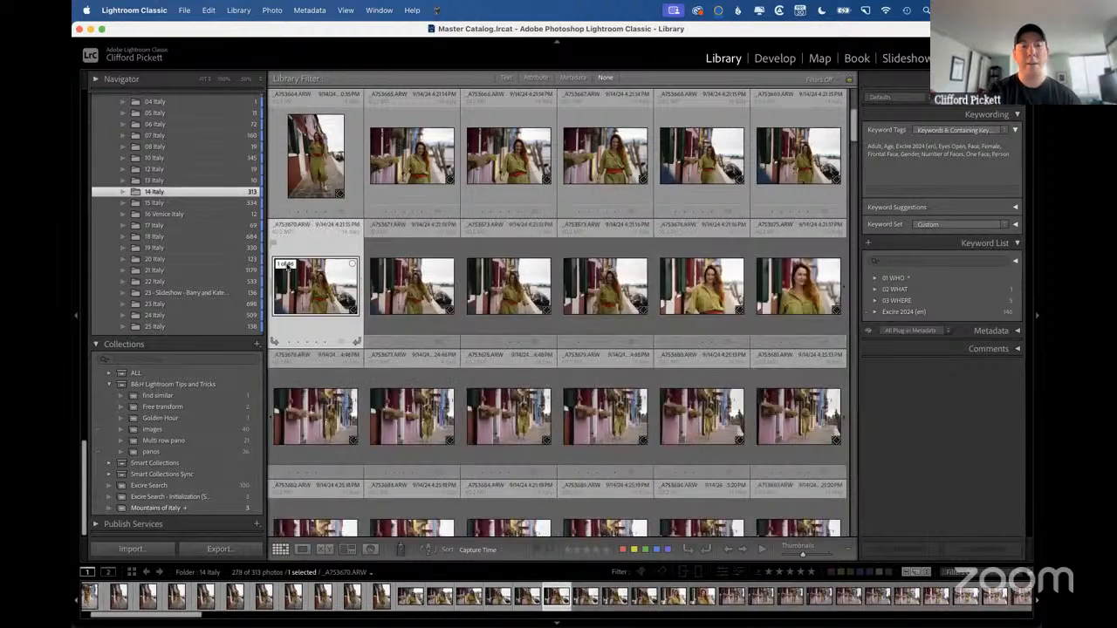
click(286, 266)
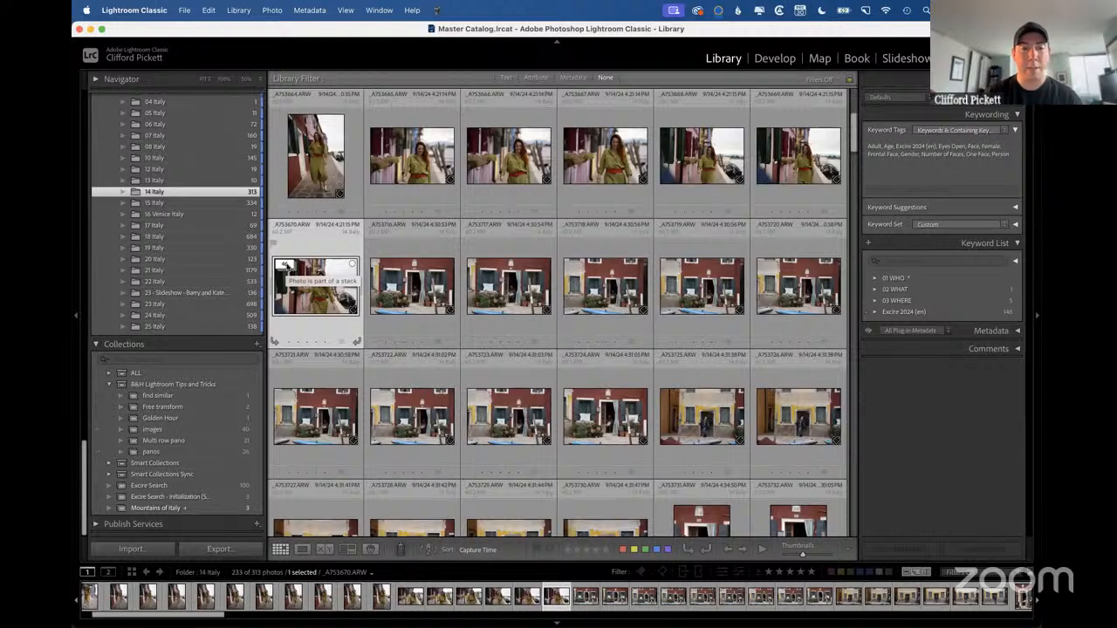
Group the red house photos from _A7S3716.ARW through _A7S3724.ARW into a stack.
click(393, 276)
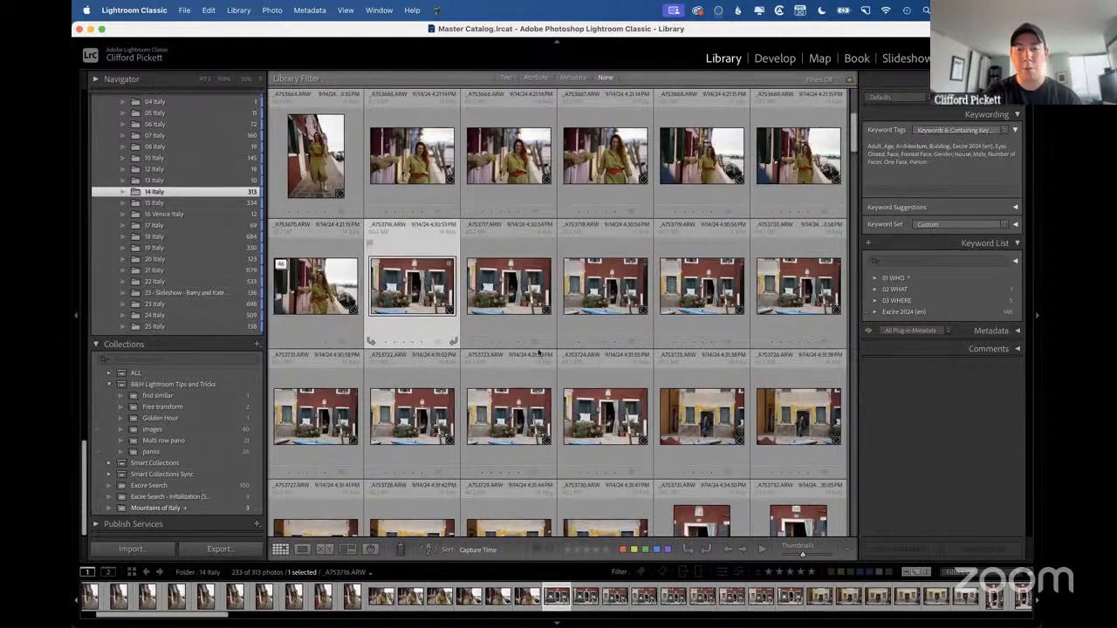
shift+click(608, 410)
key(super+g)
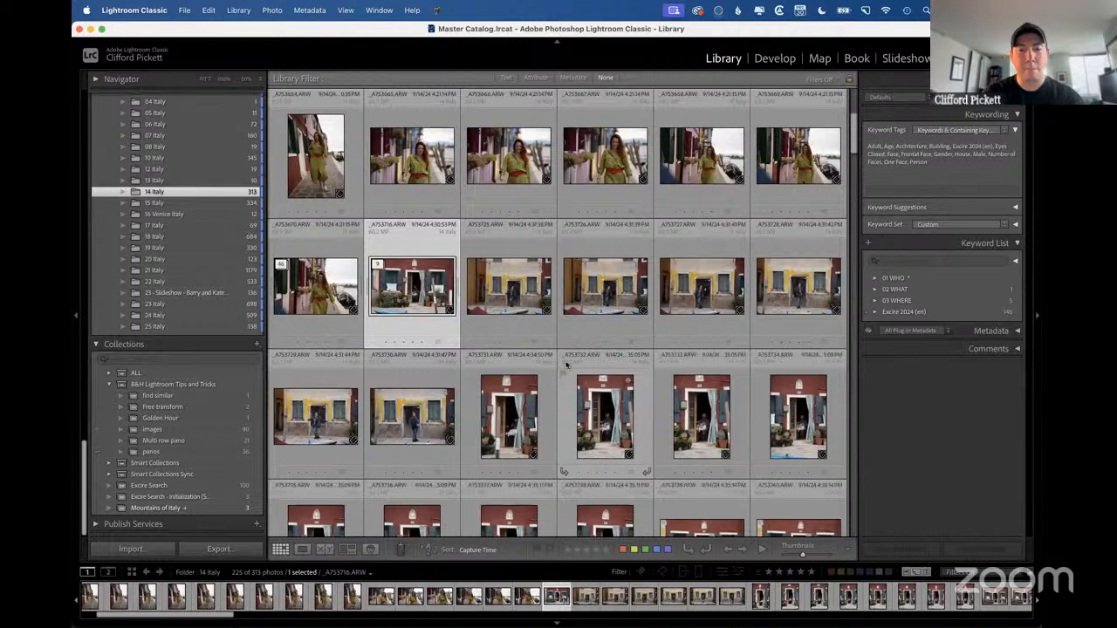
Stack the six yellow house photos starting at _A7S3725.ARW, and unstack them again.
click(515, 287)
shift+click(435, 401)
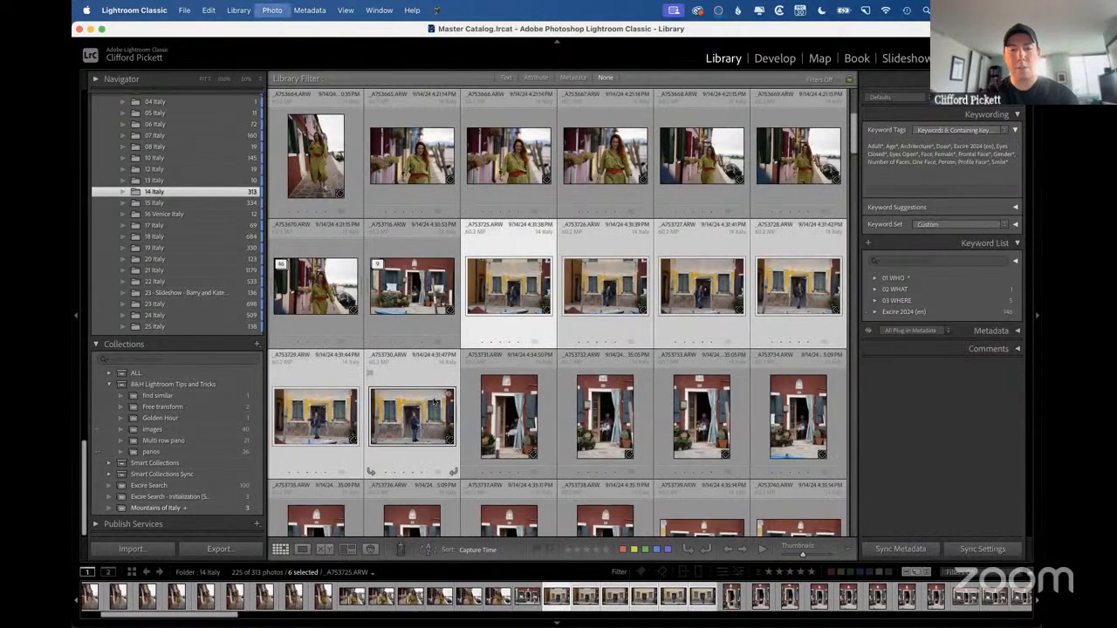
key(super+g)
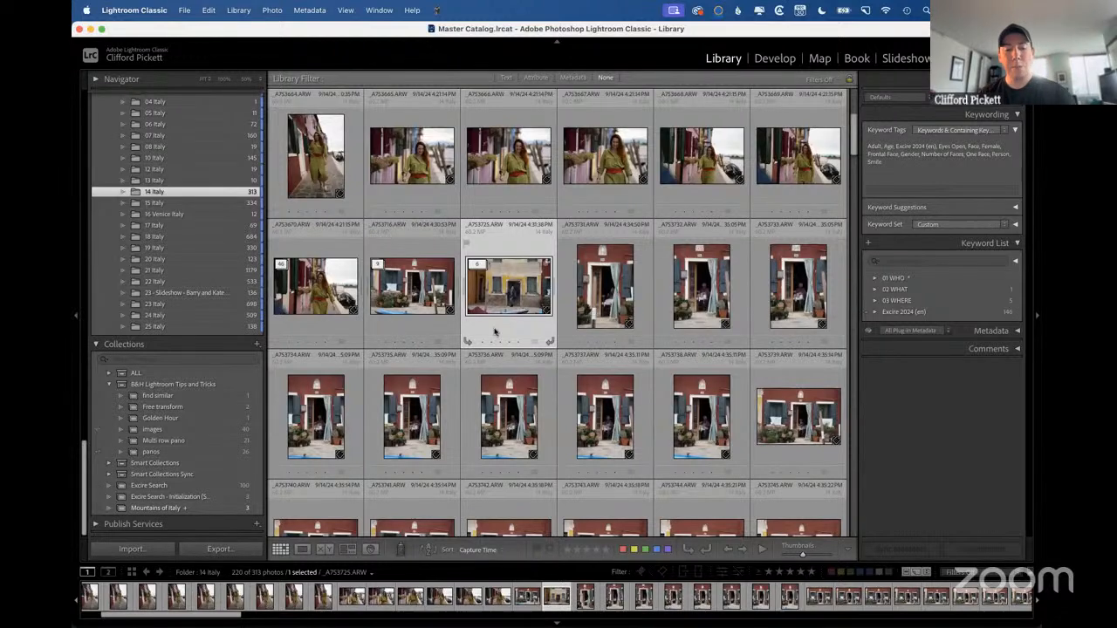
key(super+shift+g)
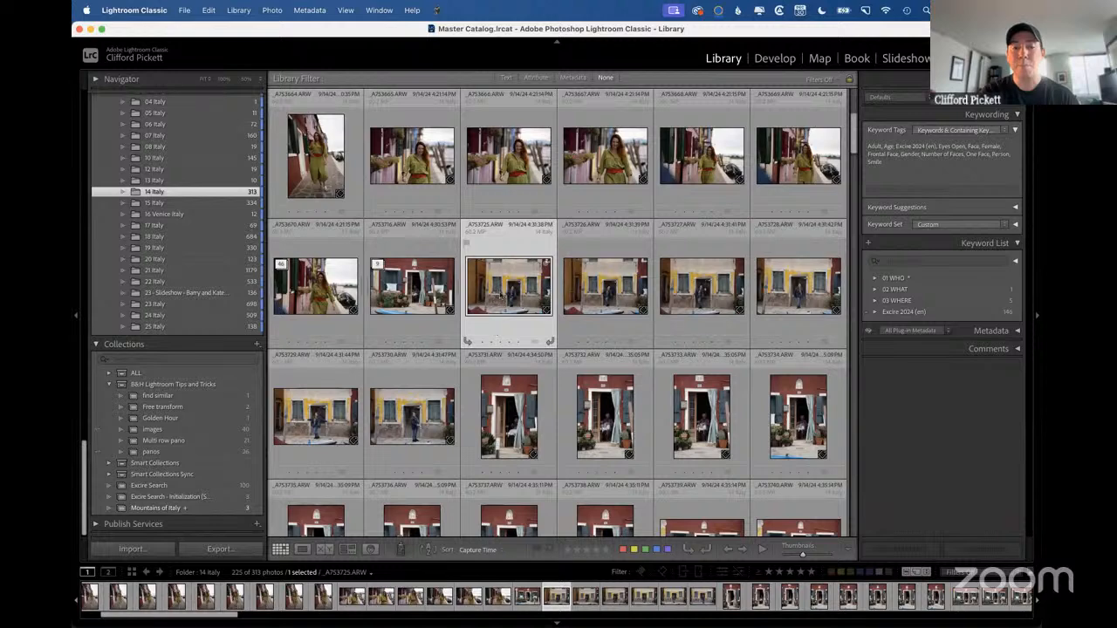
Examine the stacking commands available for _A7S3725.ARW without applying any of them.
right_click(500, 290)
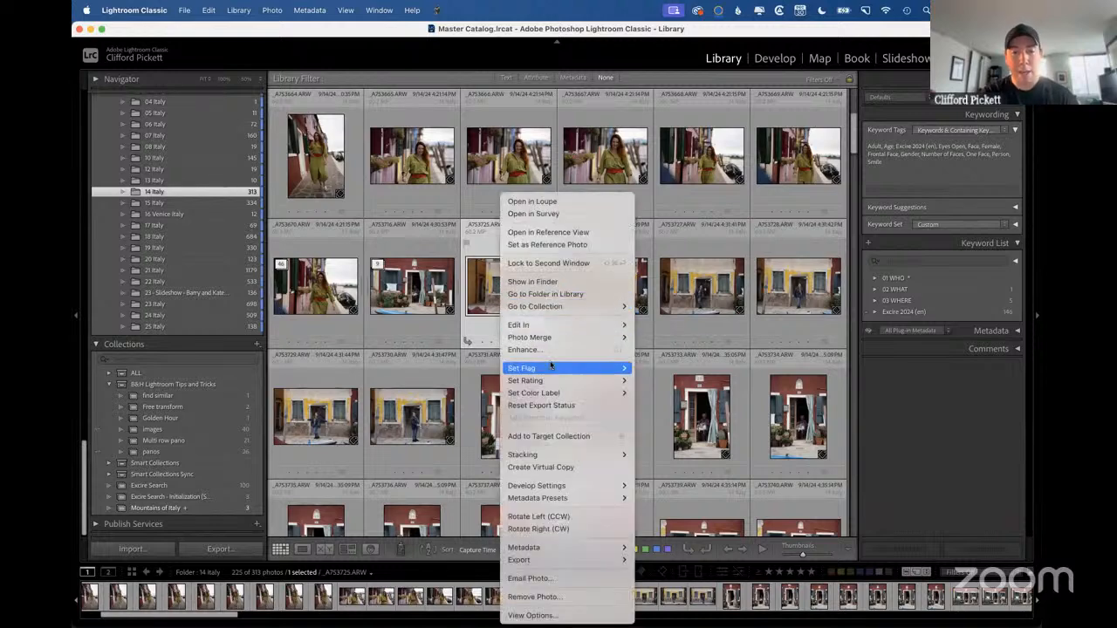
mouse_move(561, 375)
mouse_move(610, 457)
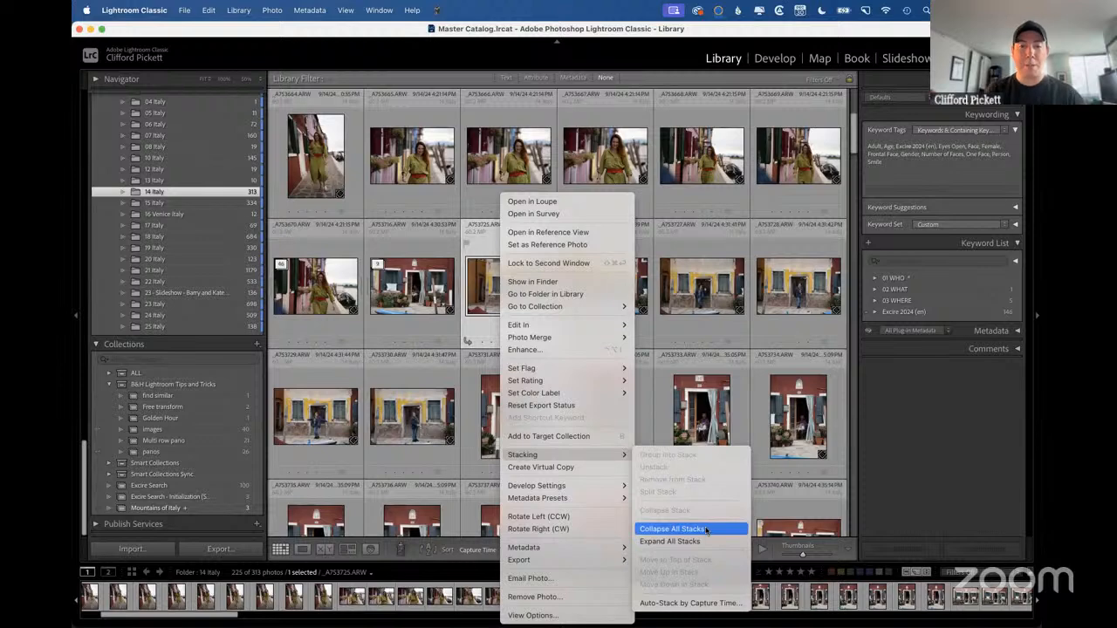
click(413, 296)
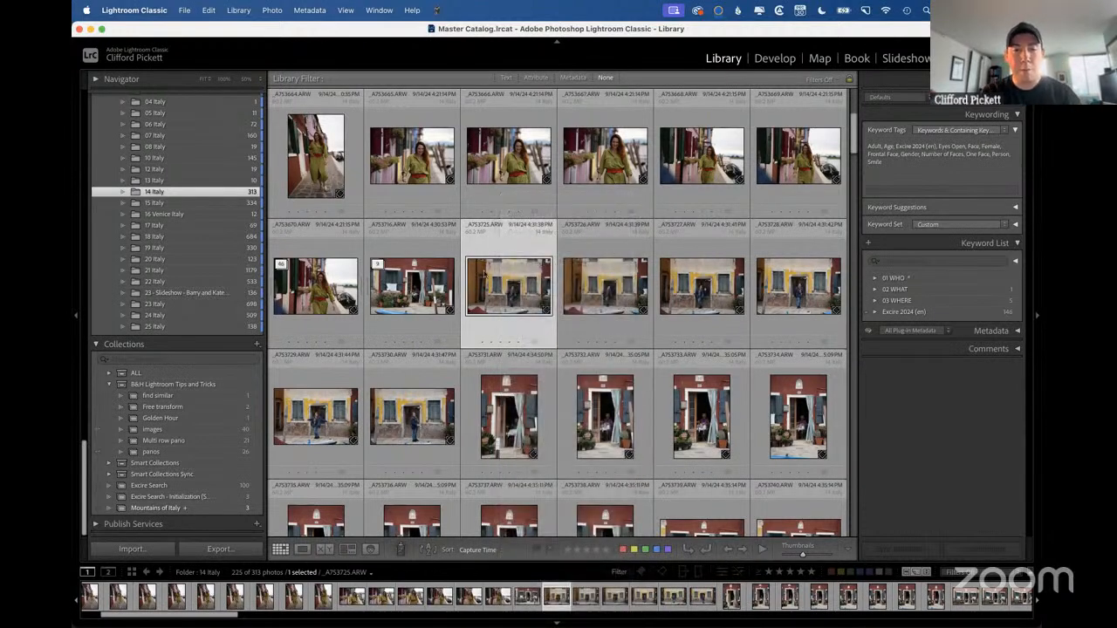
Stack the six yellow house photos from _A7S3725.ARW, and separately stack the red house photos from _A7S3731.ARW through _A7S3747.ARW.
shift+click(415, 410)
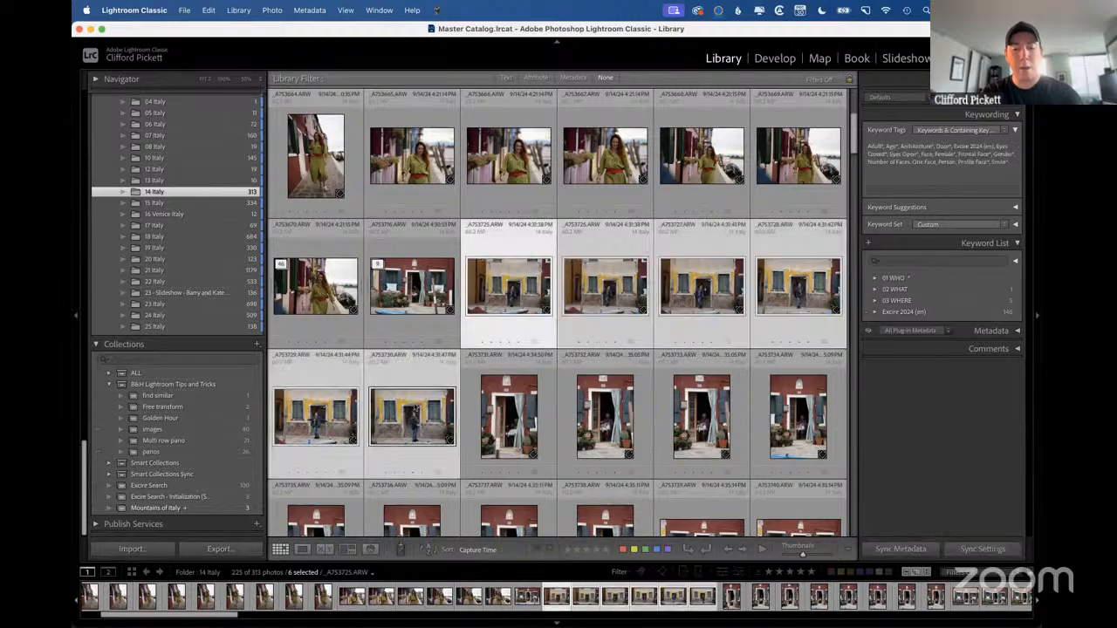
key(ctrl+g)
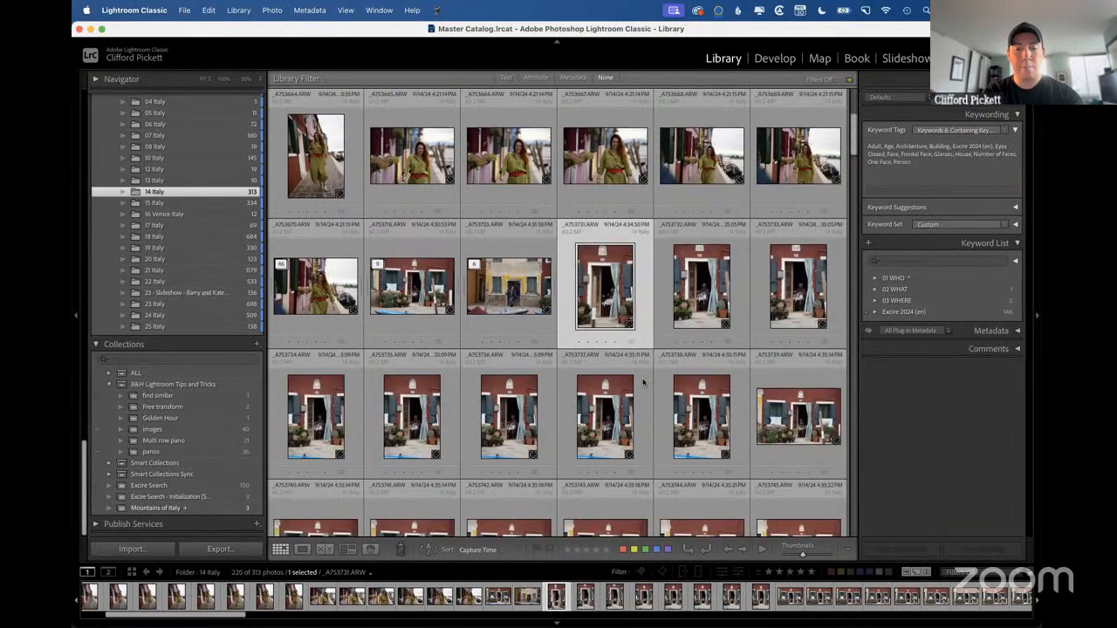
scroll(624, 349, down, 3)
shift+click(434, 423)
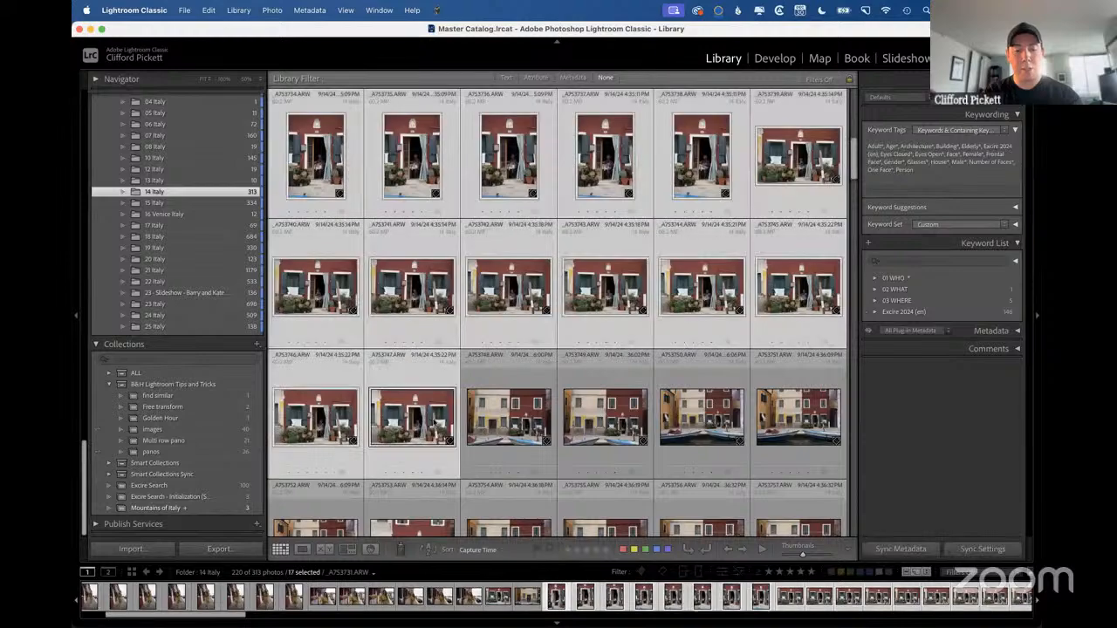
key(super+g)
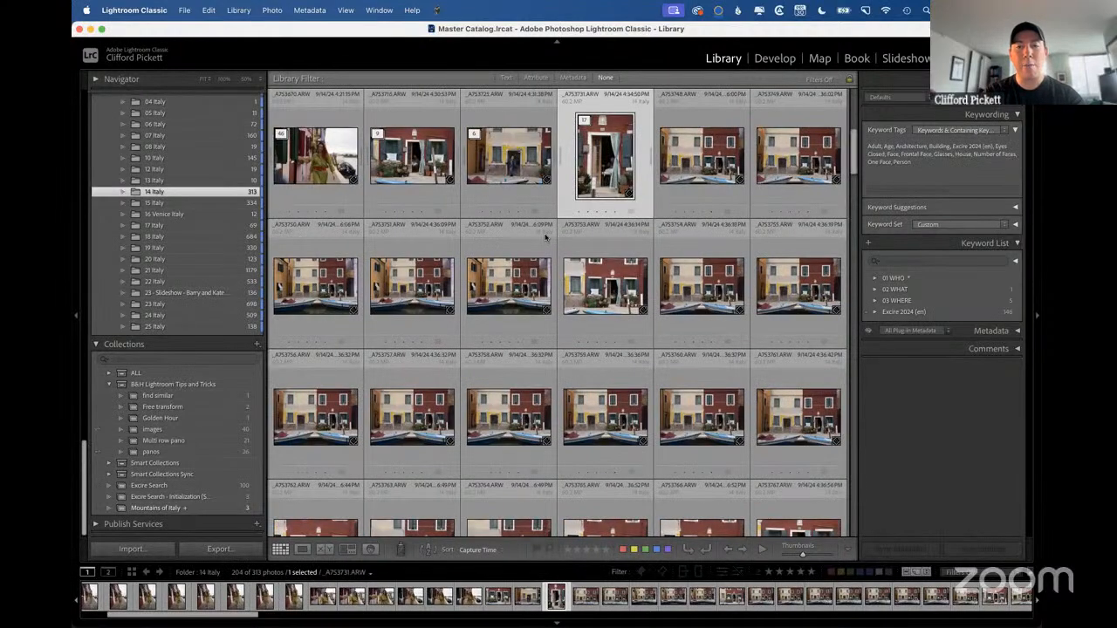
Group the canal-side house photos from _A7S3748.ARW through _A7S3775.ARW into a stack.
click(699, 144)
scroll(653, 364, down, 3)
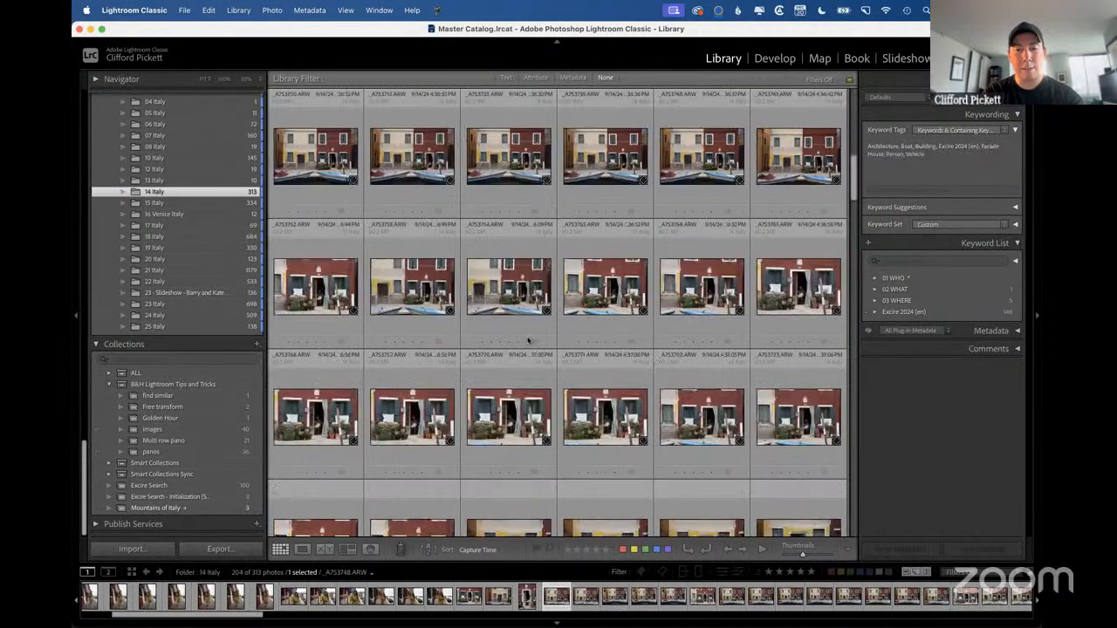
scroll(599, 335, down, 1)
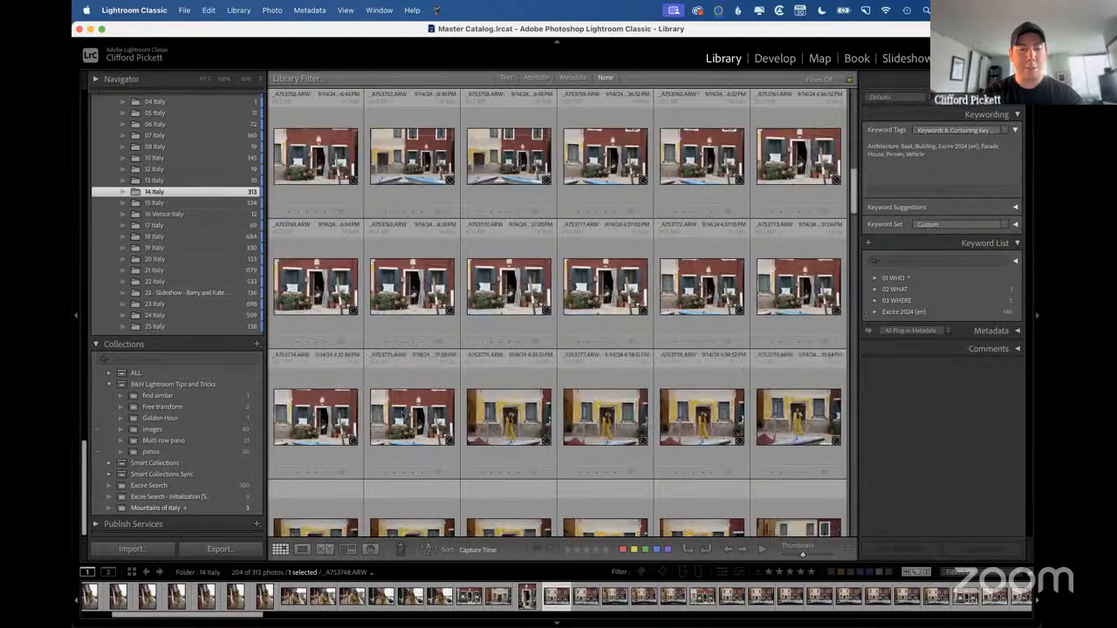
shift+click(403, 415)
key(super+g)
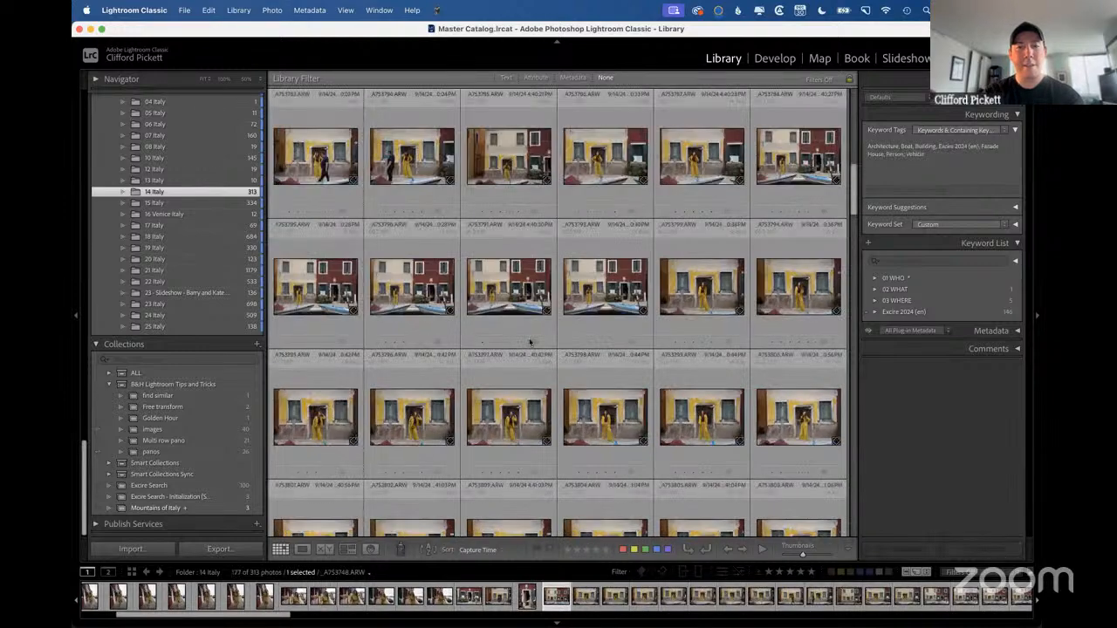
Select the five adjacent stacks from _A7S3670.ARW to _A7S3748.ARW, and replace that selection with the single photo _A7S3781.ARW.
click(352, 275)
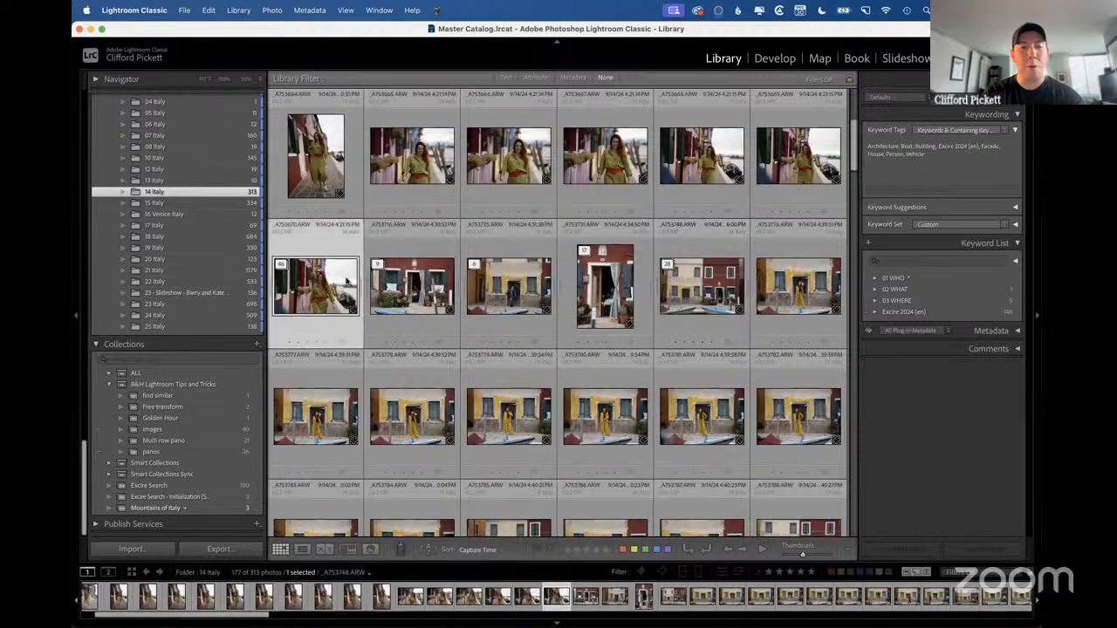
shift+click(716, 283)
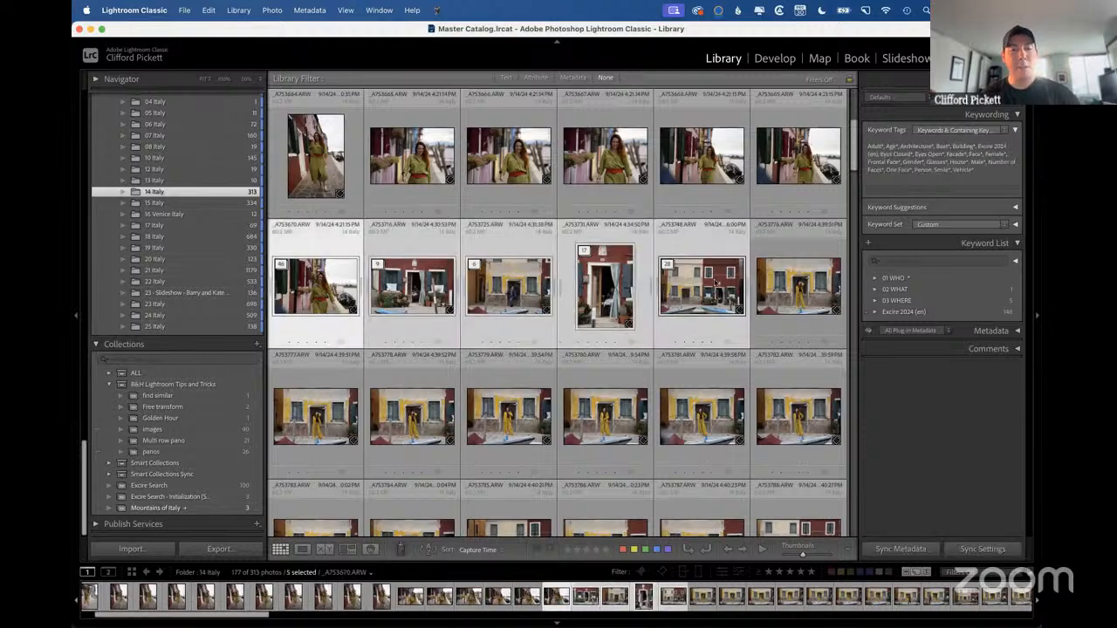
click(693, 409)
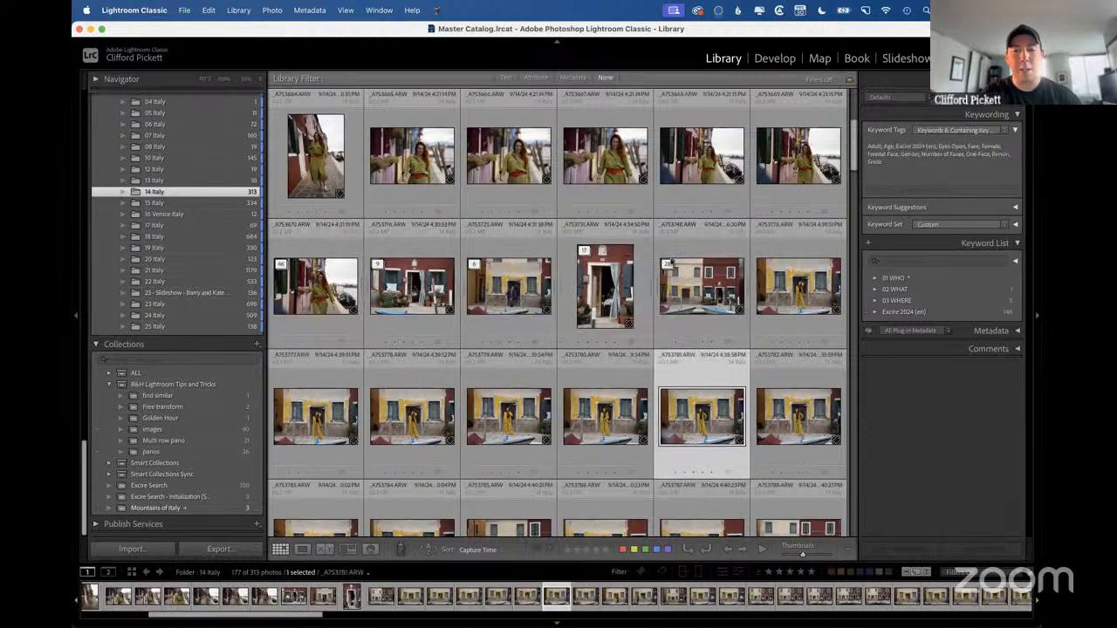
Expand the stack topped by _A7S3748.ARW and look through its photos and those that follow.
click(668, 263)
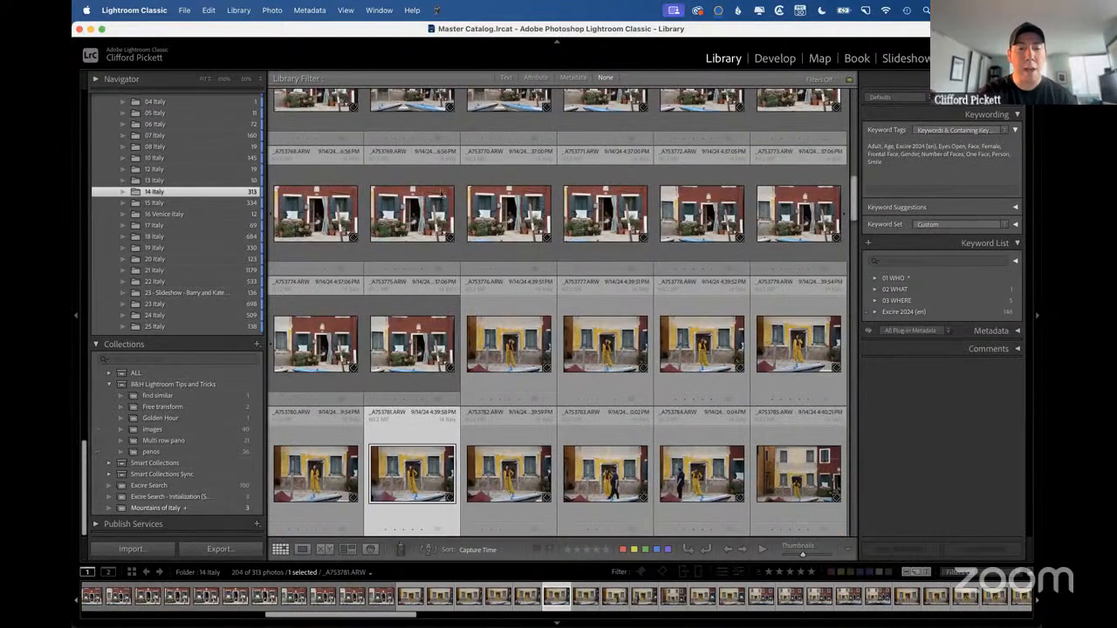
key(Up)
scroll(525, 335, down, 10)
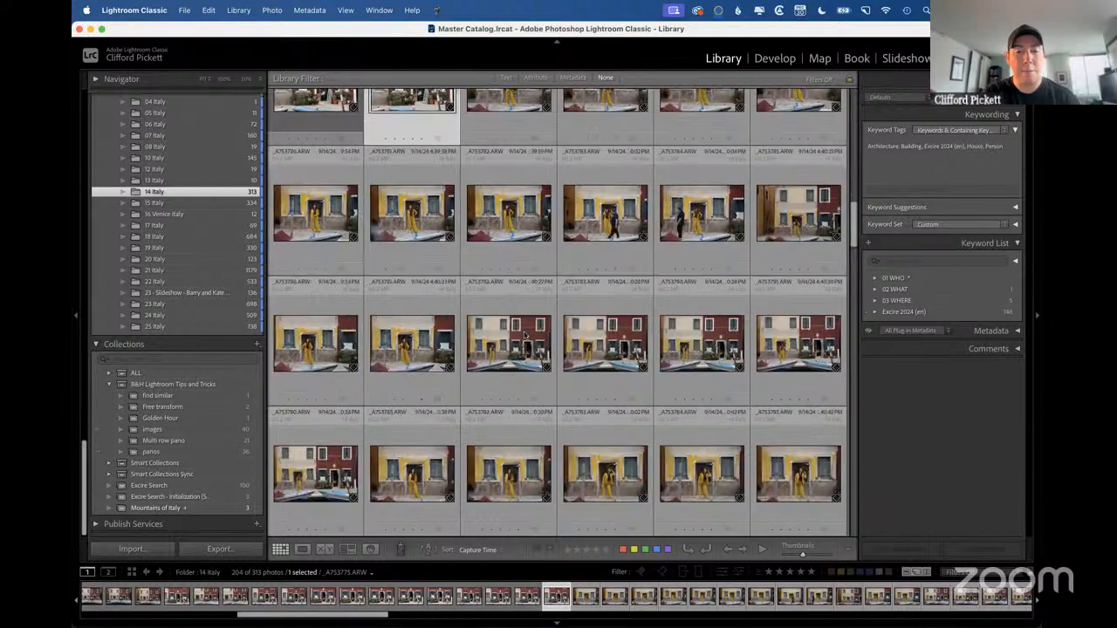
scroll(524, 335, down, 5)
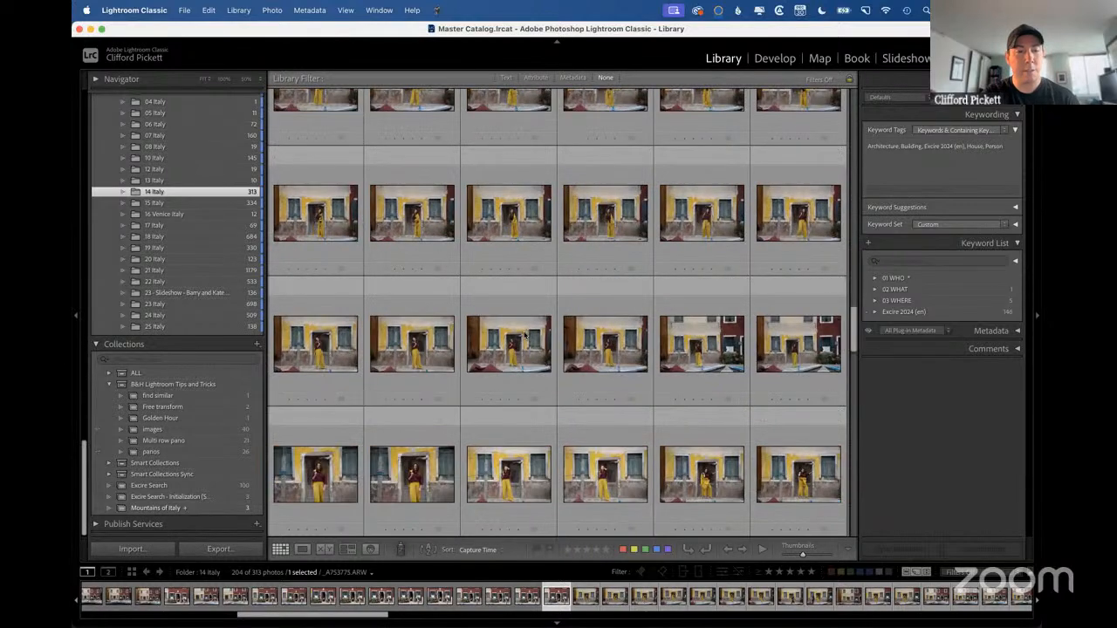
Open the 15 Italy folder and view the arcade photos enlarged, going from APC_4637-hdr-2.dng to APC_4637.dng.
click(155, 202)
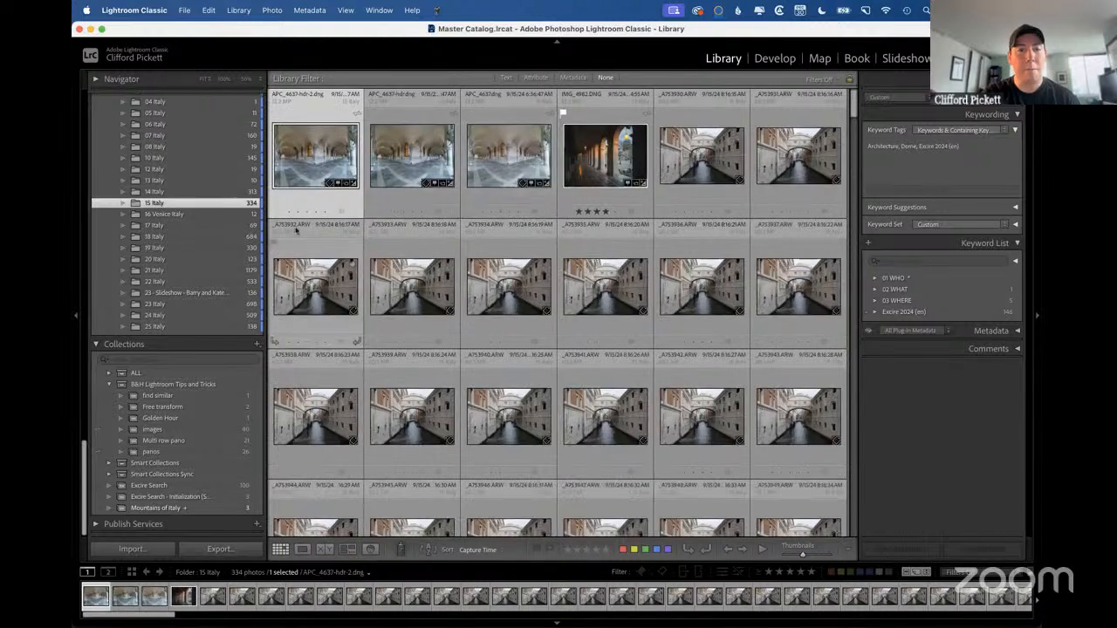
double_click(316, 155)
key(Right)
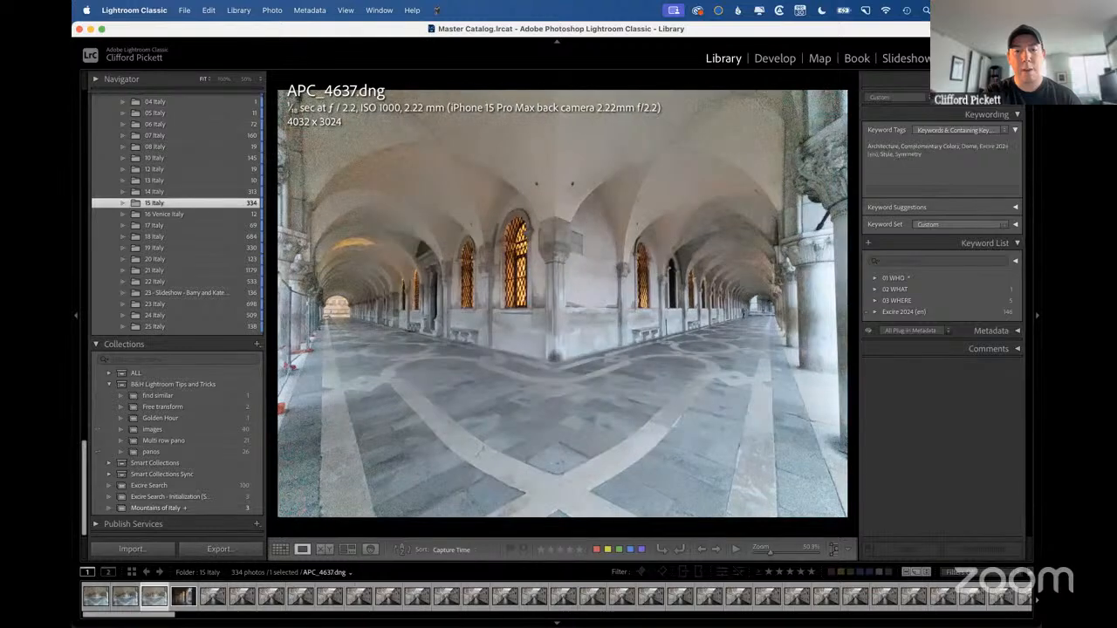
Compare the enlarged arcade photos, and rate APC_4637-hdr.dng four stars in the grid.
key(Left)
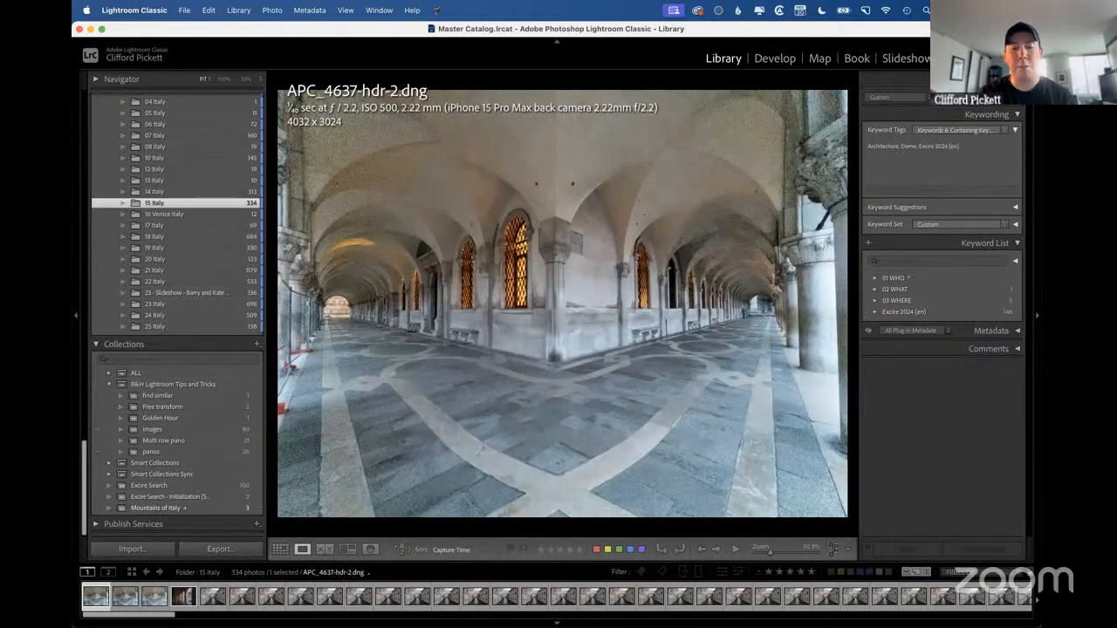
key(Right)
key(Right)
key(g)
click(314, 168)
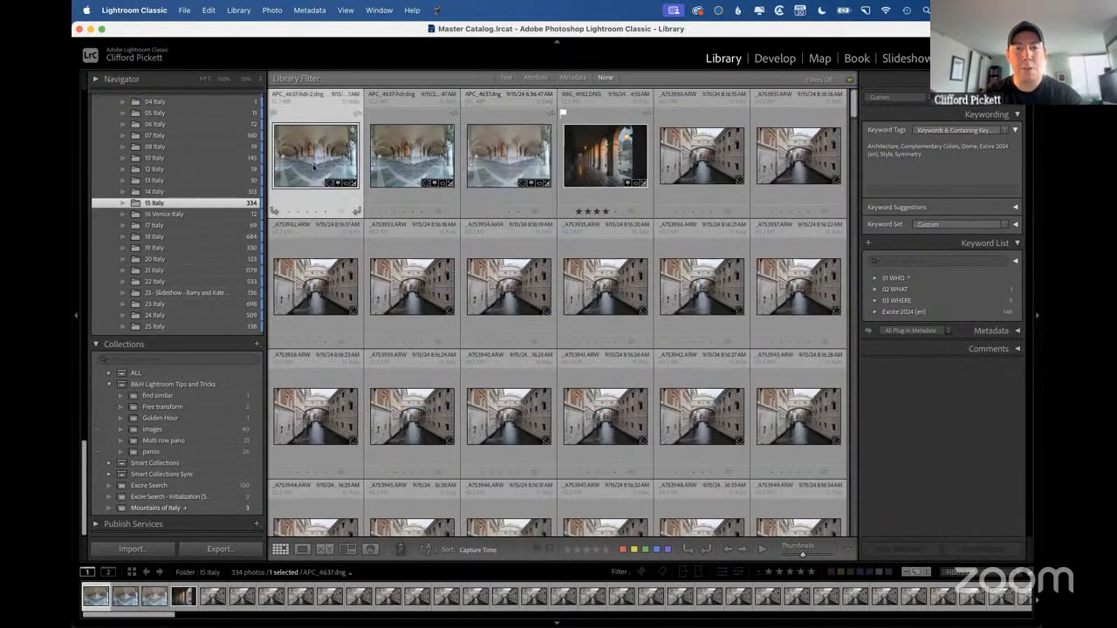
click(406, 153)
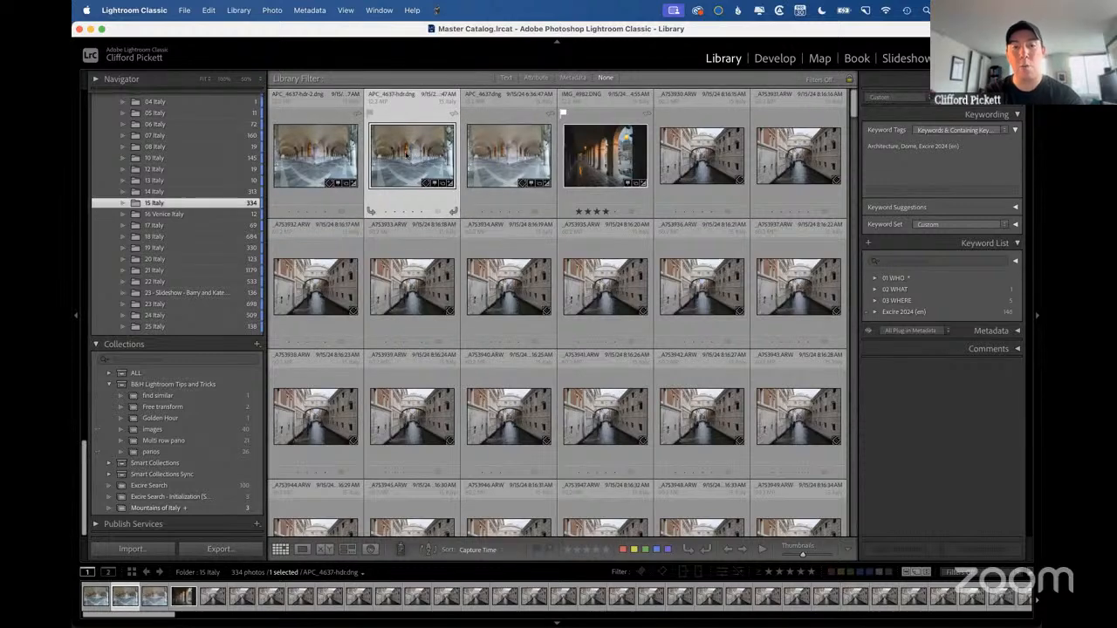
click(411, 211)
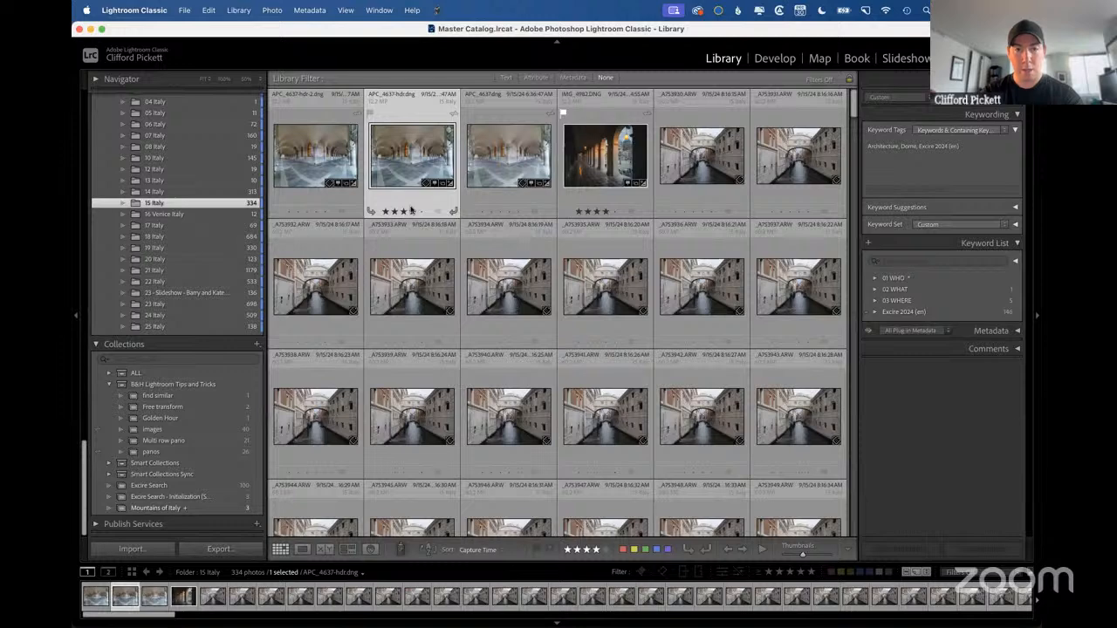
Group the three APC_4637 arcade photos into a stack with the four-star APC_4637-hdr.dng on top.
key(Left)
shift+click(503, 165)
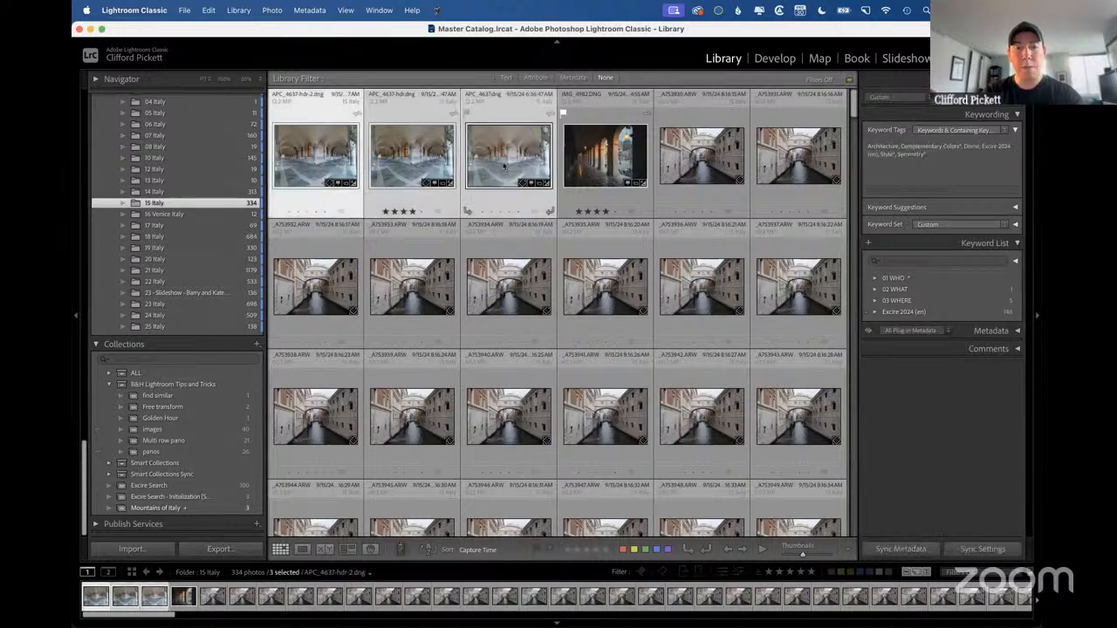
click(411, 158)
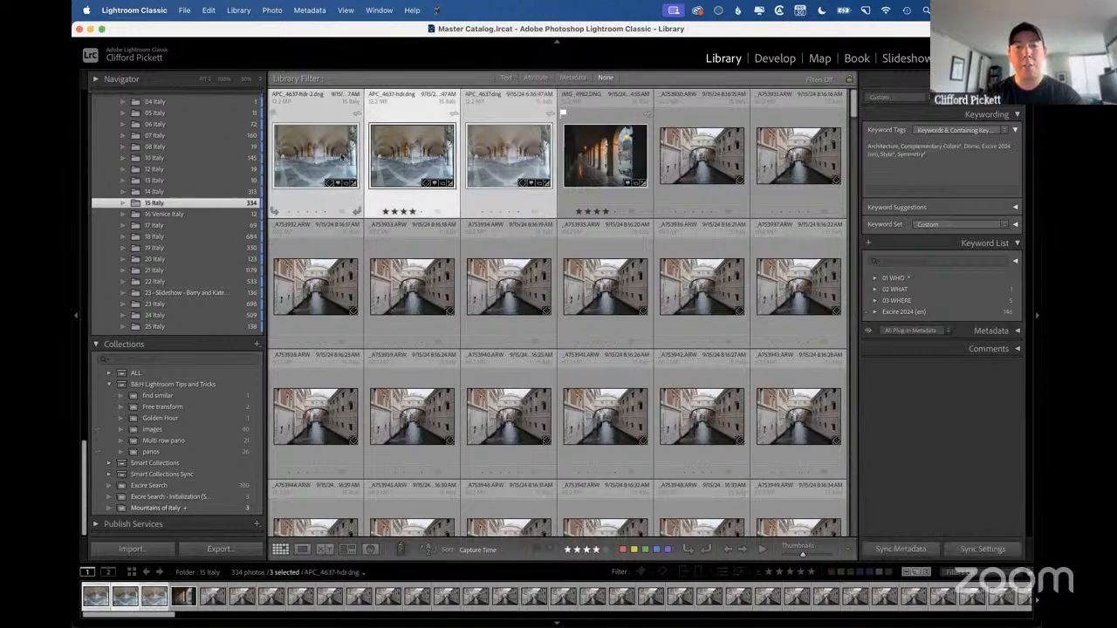
click(402, 160)
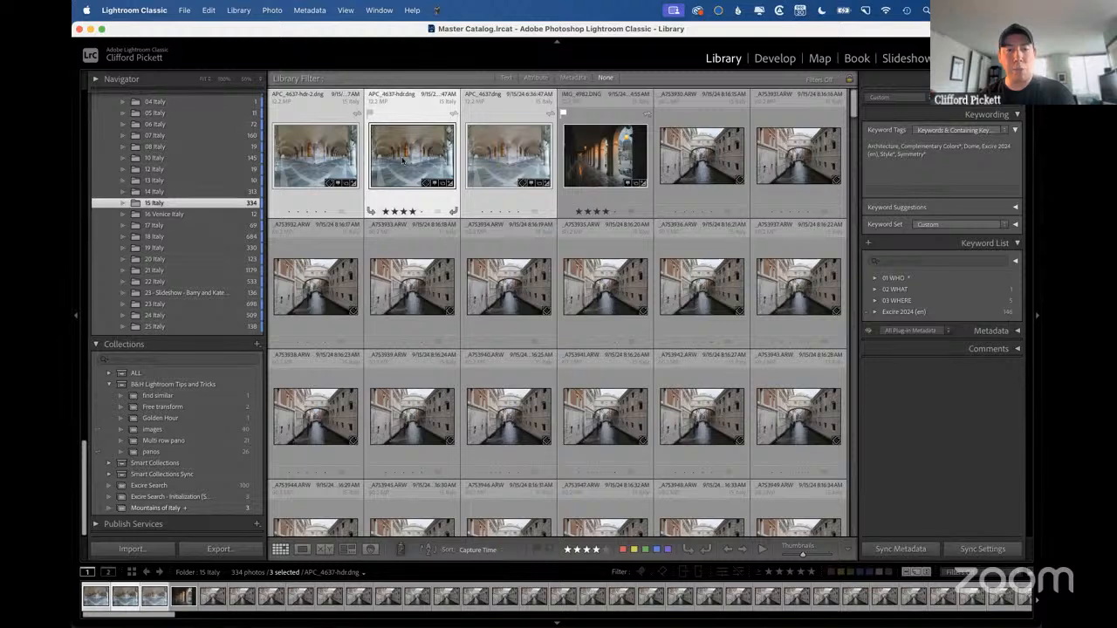
key(super+g)
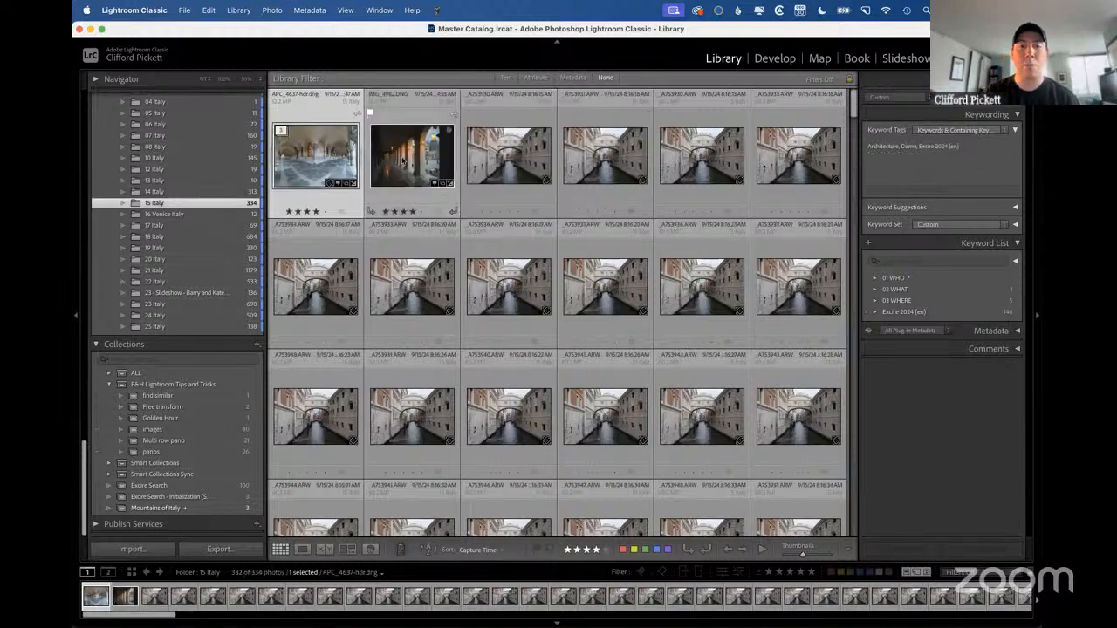
Enlarge the grid thumbnails, and group the canal bridge photos from _A7S3930.ARW through _A7S3942.ARW into a stack.
click(515, 155)
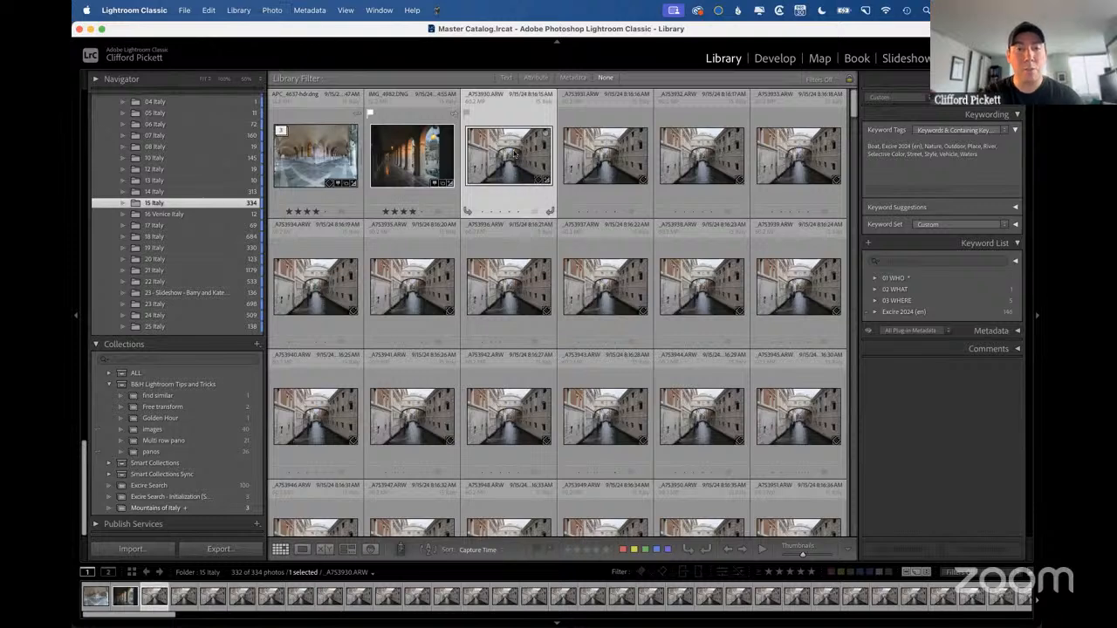
key(equal)
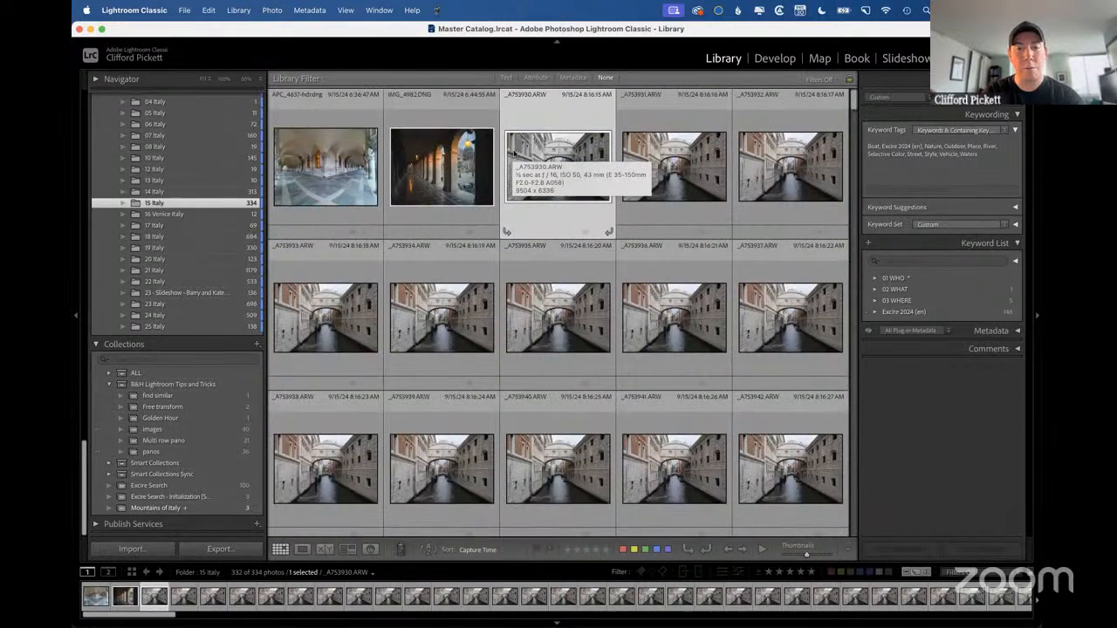
shift+click(771, 468)
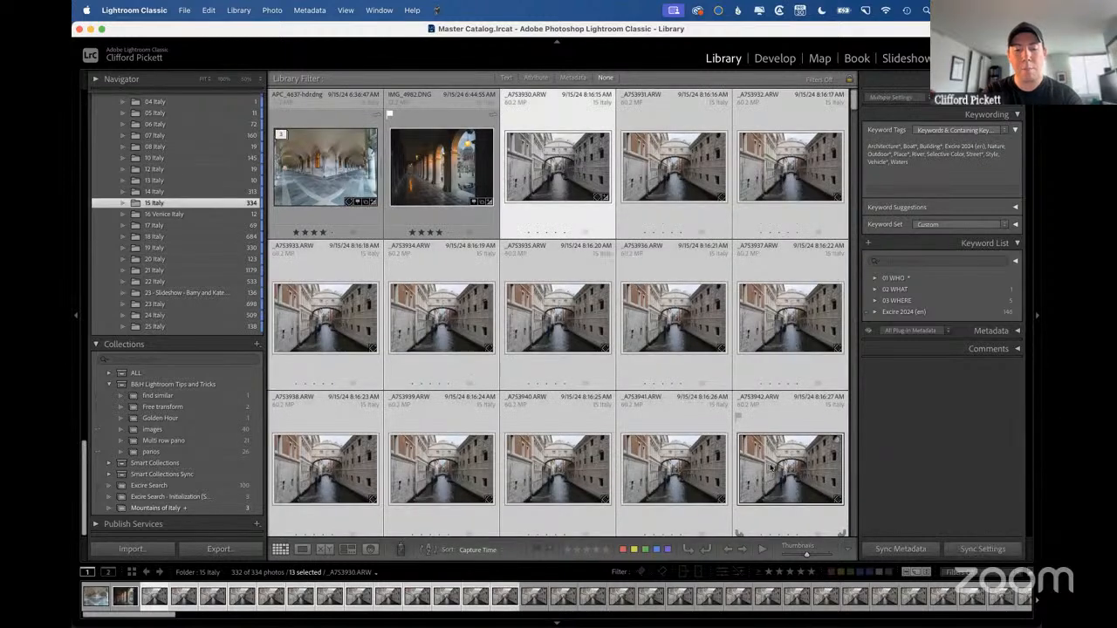
key(super+g)
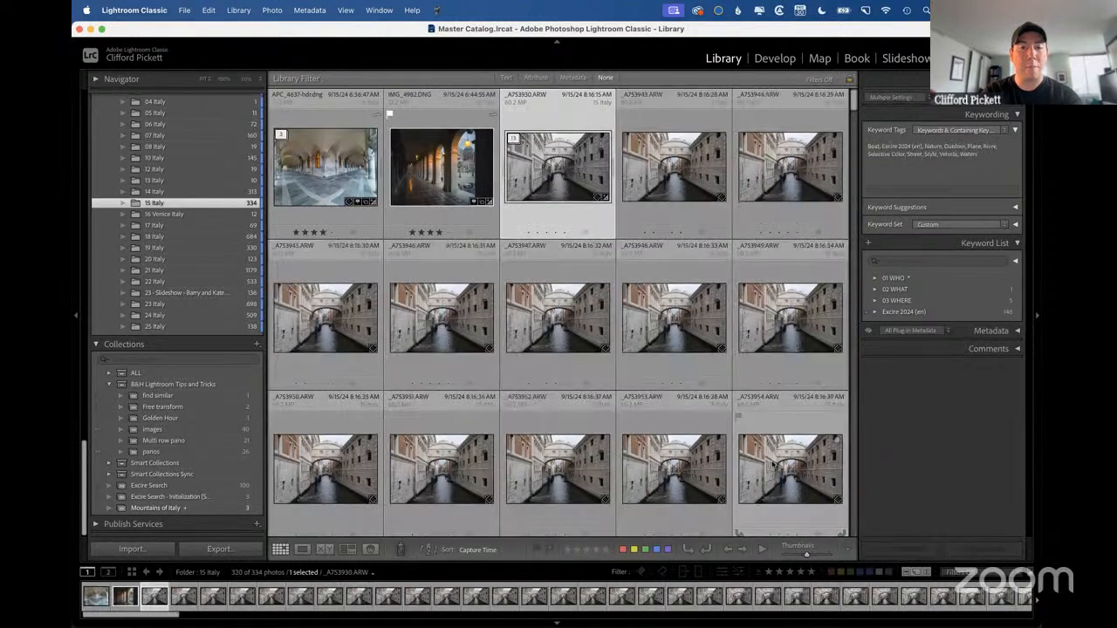
Group the photos from IMG_4982.DNG through _A7S3947.ARW into a stack, and undo that grouping.
click(438, 174)
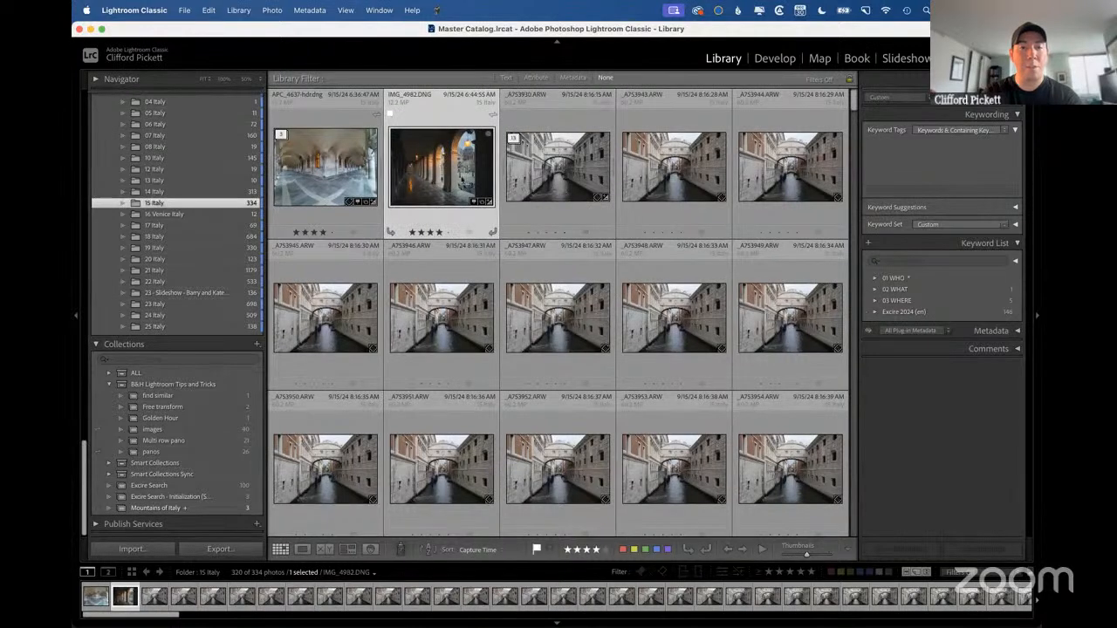
shift+click(545, 314)
key(super+g)
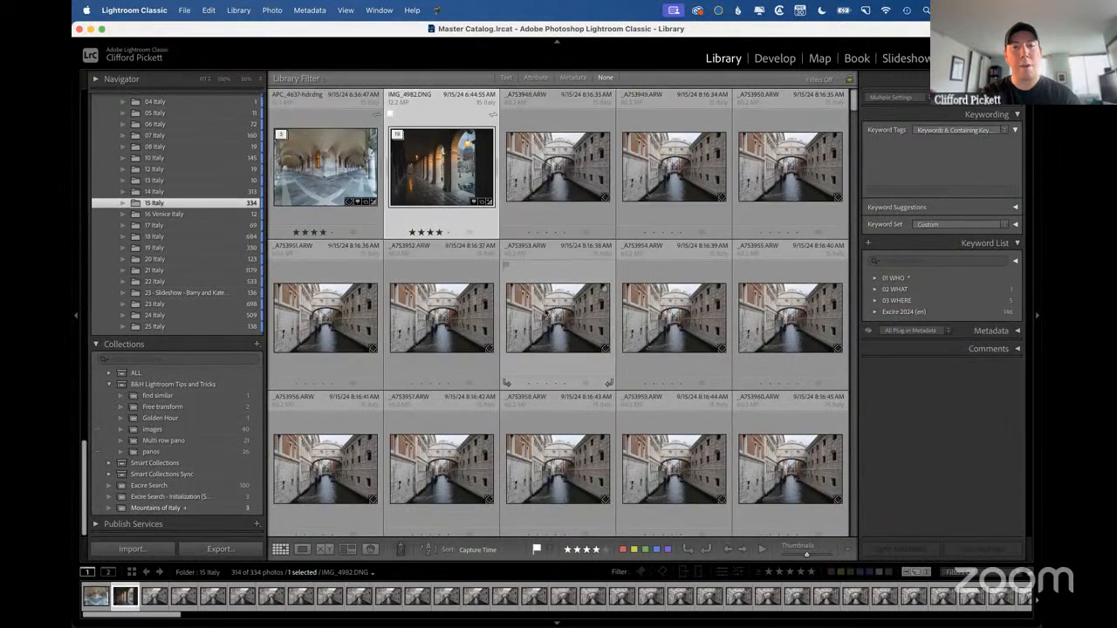
key(super+z)
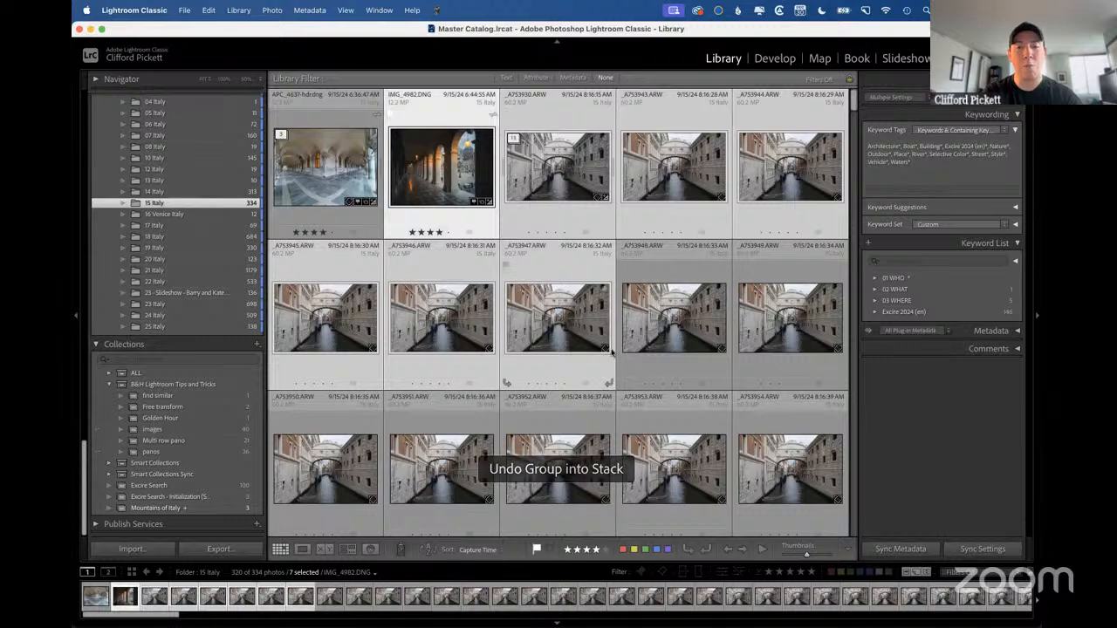
Find the portrait-format gondola photo APC_4639.dng and lower its Exposure to about -2.00.
scroll(613, 352, down, 2)
scroll(612, 351, down, 5)
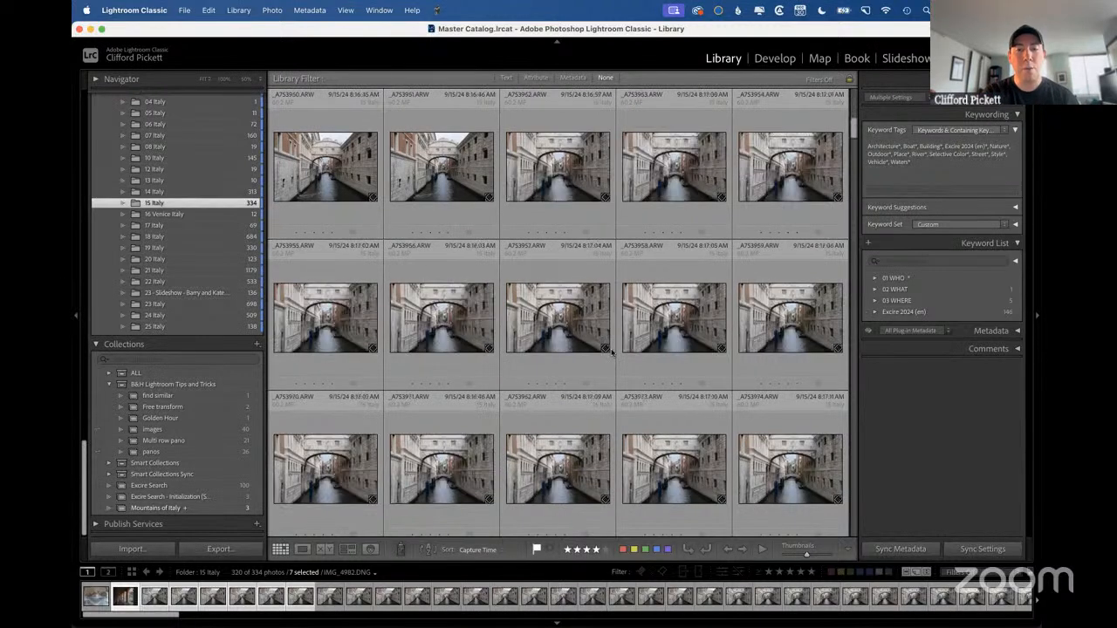
scroll(612, 352, down, 6)
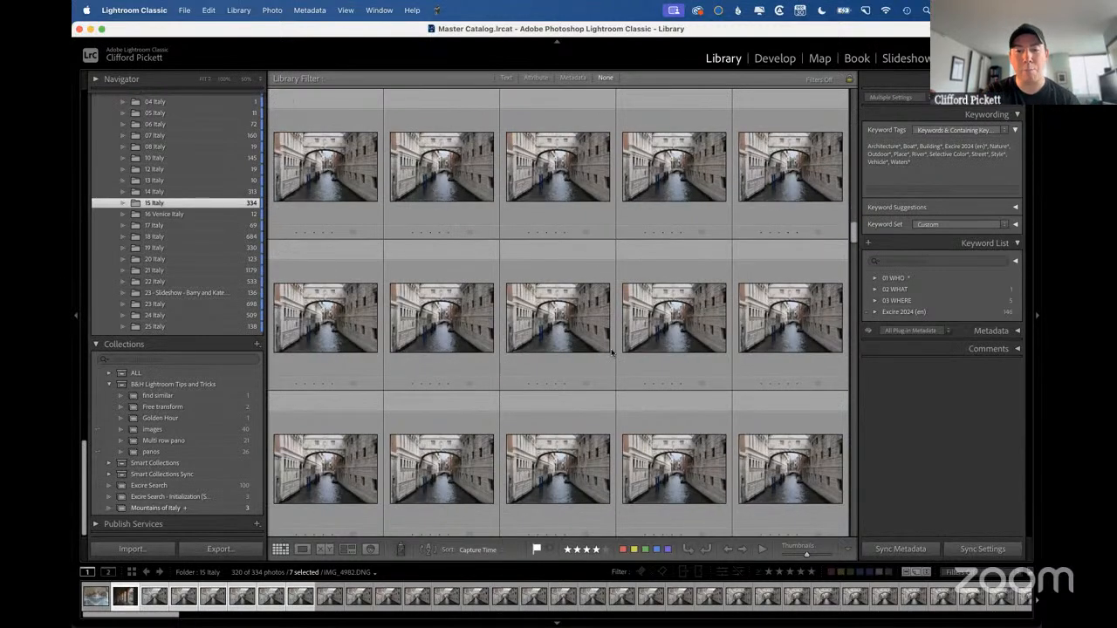
scroll(613, 352, down, 2)
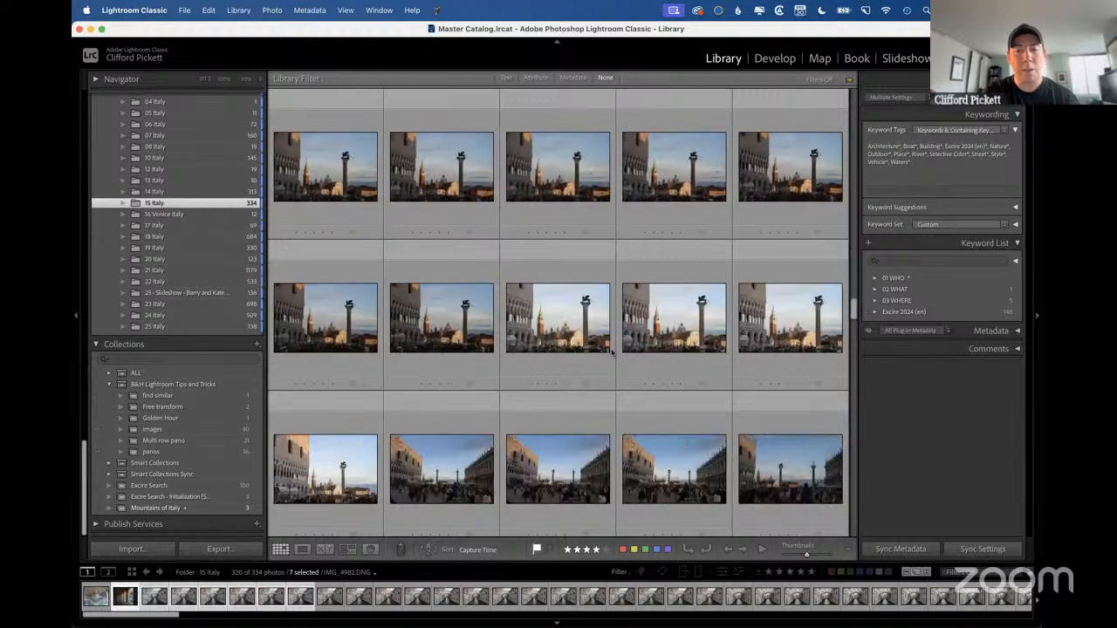
scroll(613, 351, down, 5)
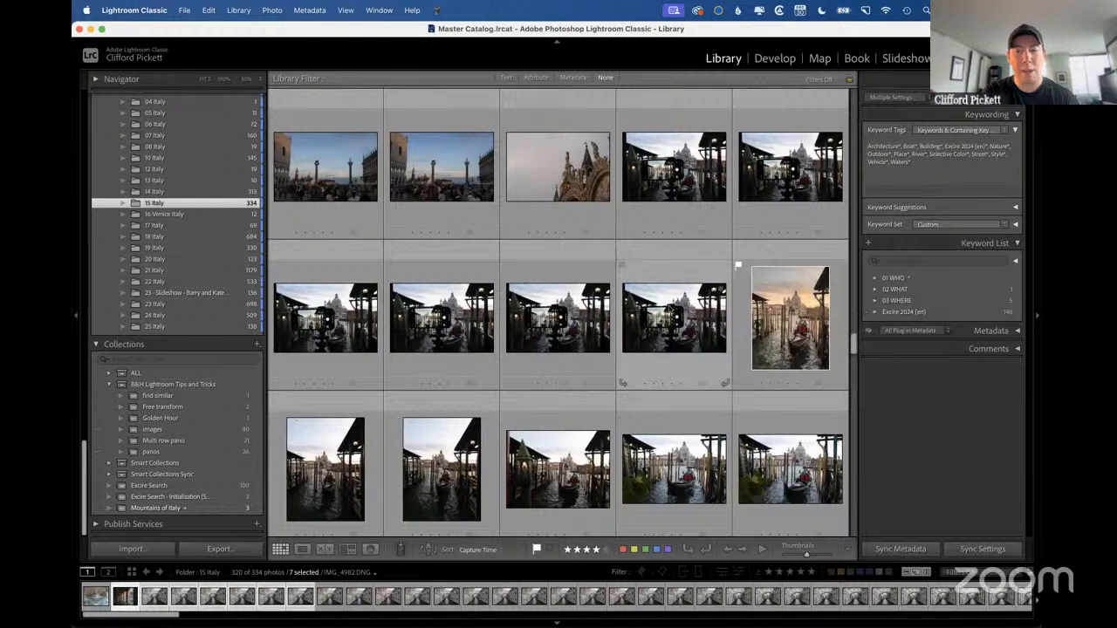
click(674, 327)
click(326, 476)
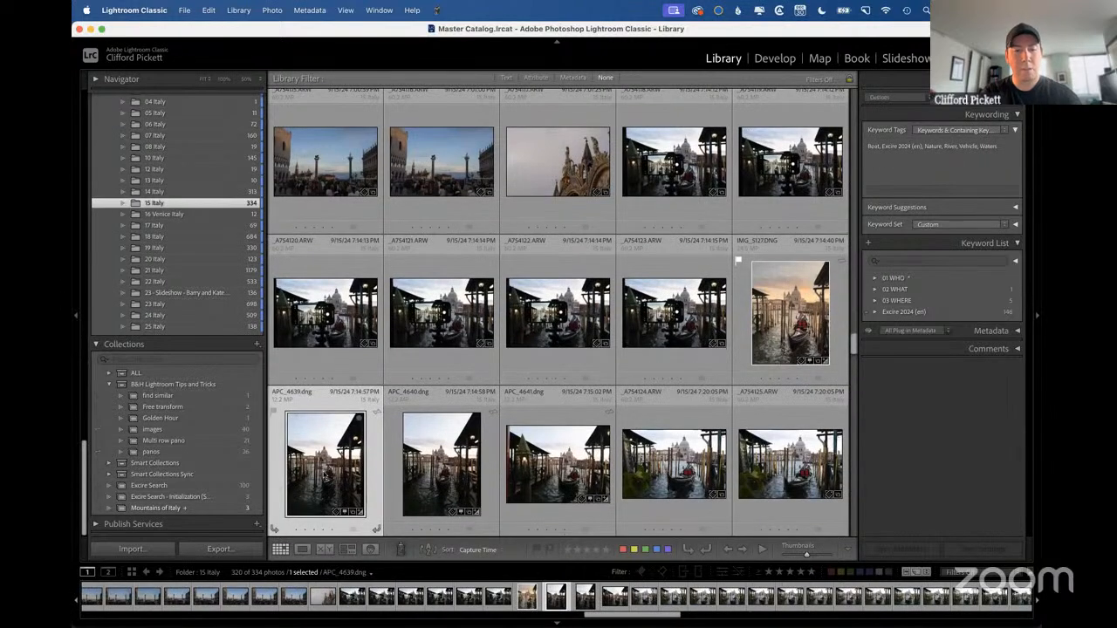
key(d)
click(999, 219)
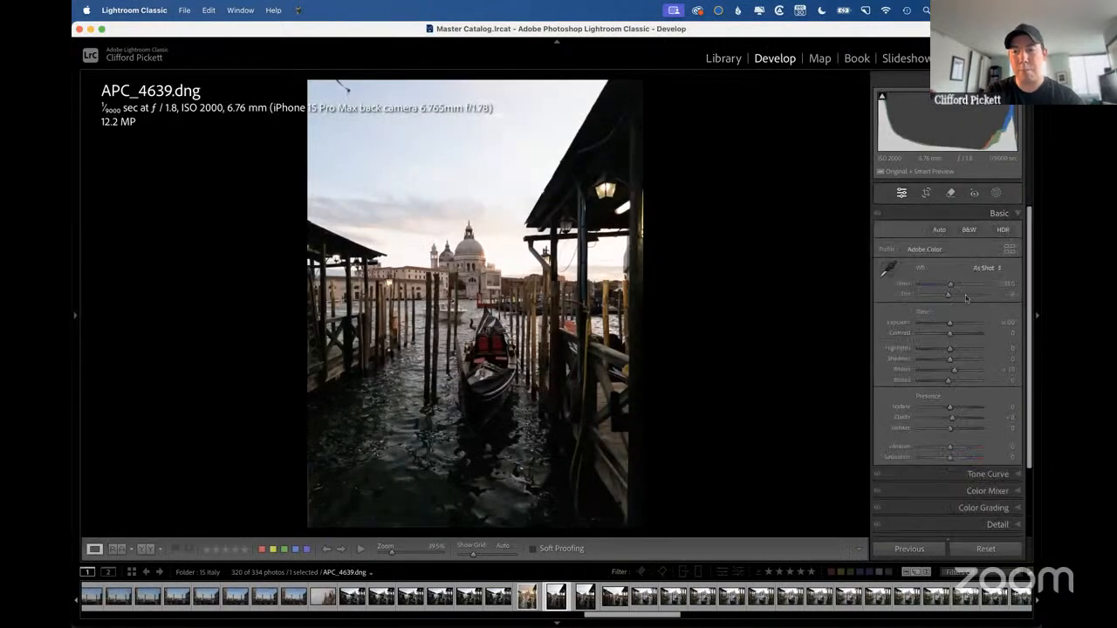
drag(951, 325, 938, 329)
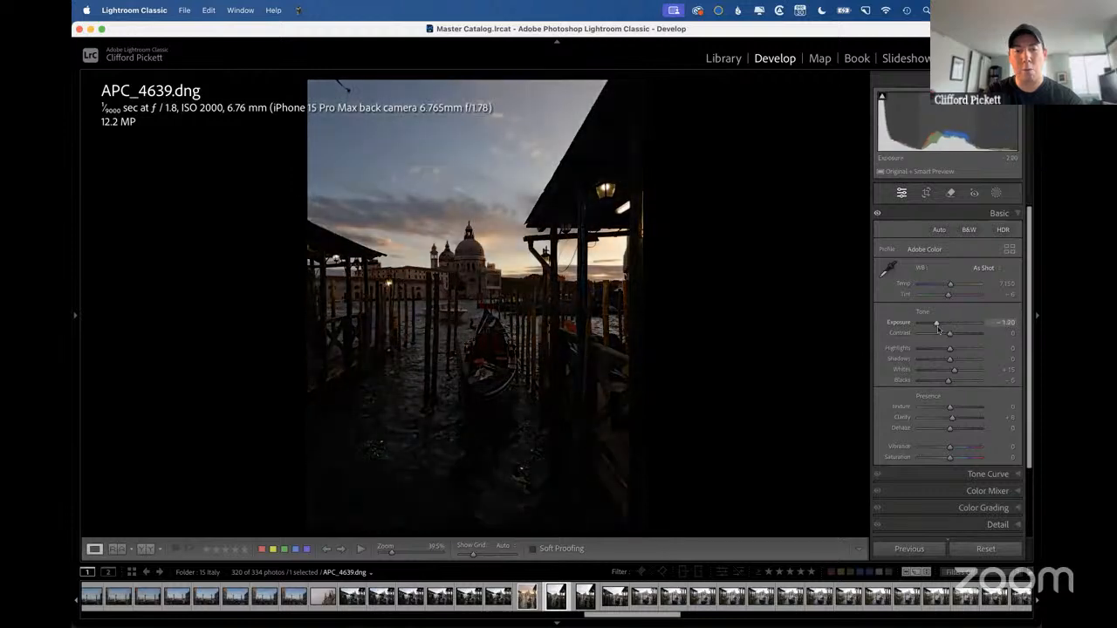
key(g)
Set the Exposure of the neighbouring gondola photo APC_4640.dng to +0.25.
click(437, 471)
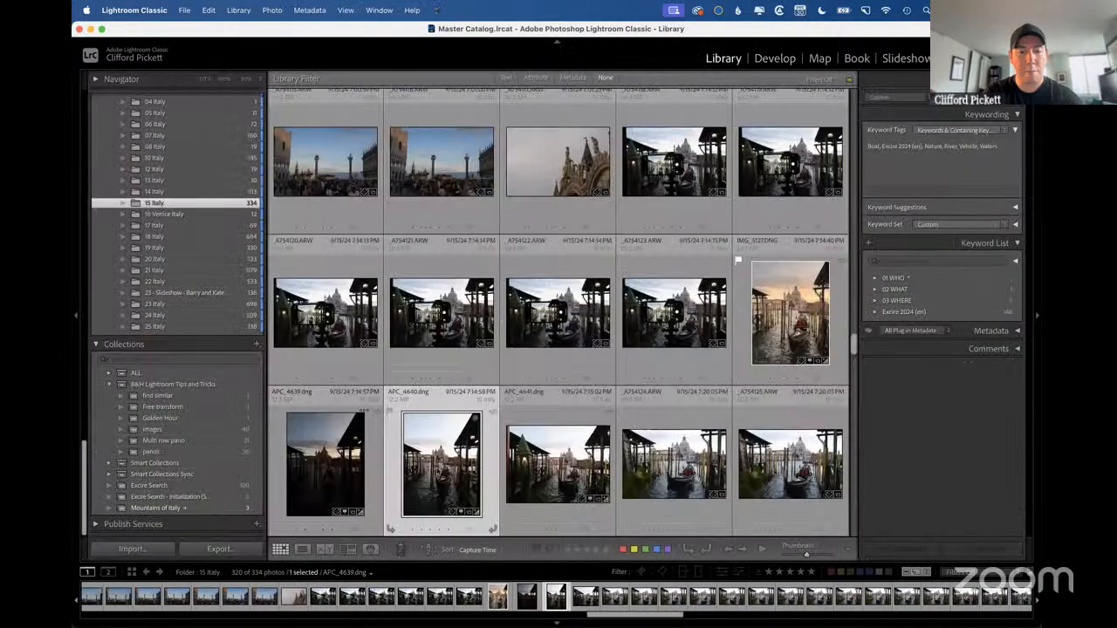
key(d)
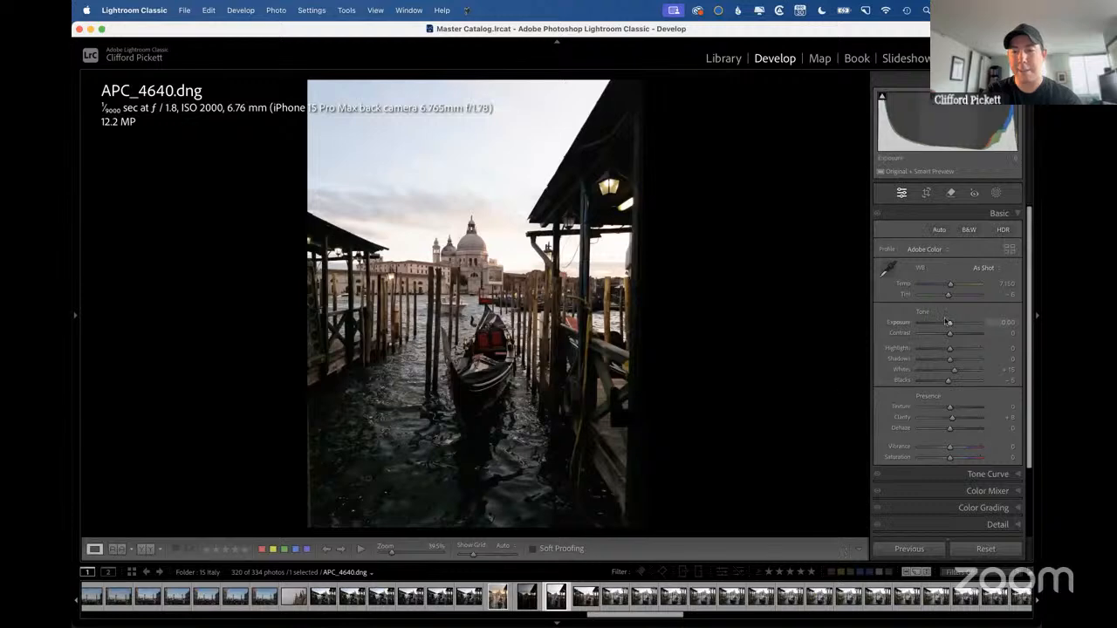
drag(953, 326, 954, 326)
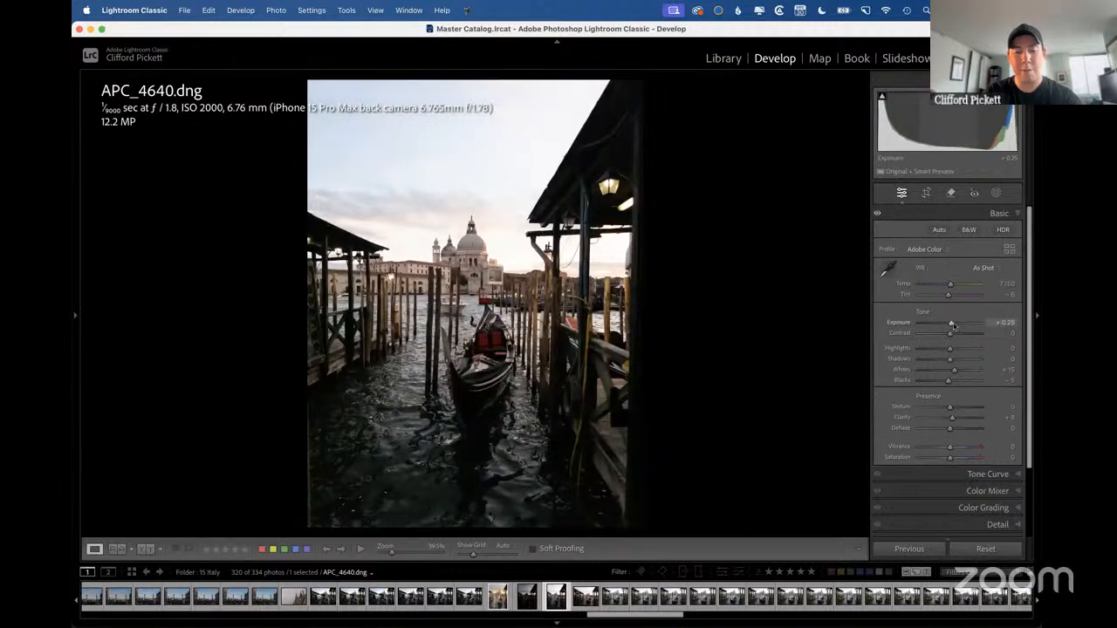
Create a virtual copy of APC_4640.dng, brighten the copy with a higher Exposure, and return to the grid.
key(super+apostrophe)
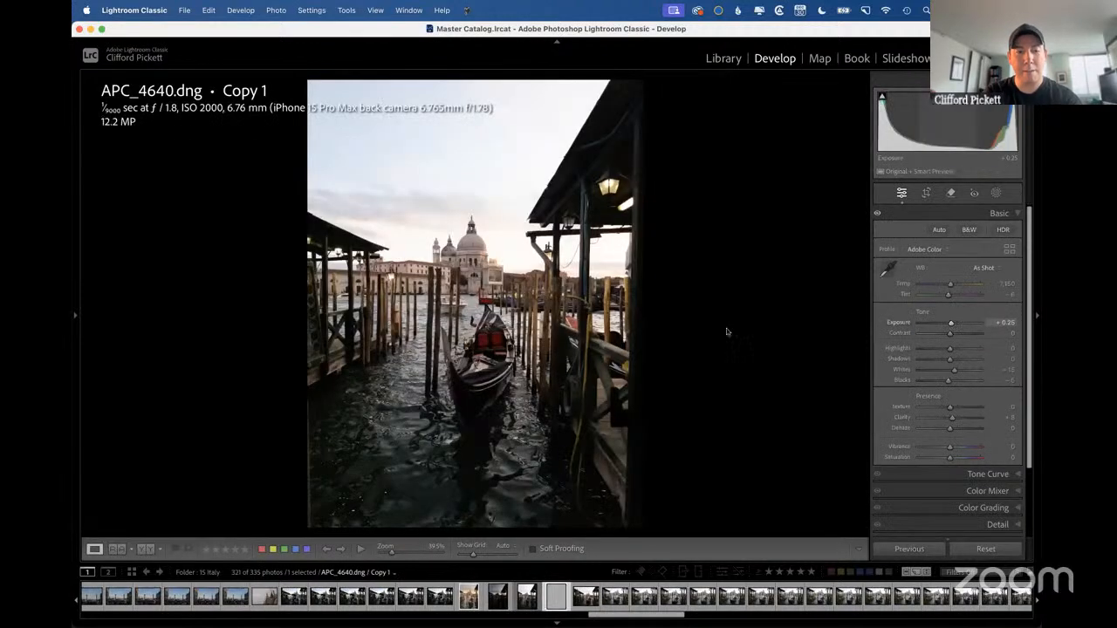
drag(951, 324, 964, 325)
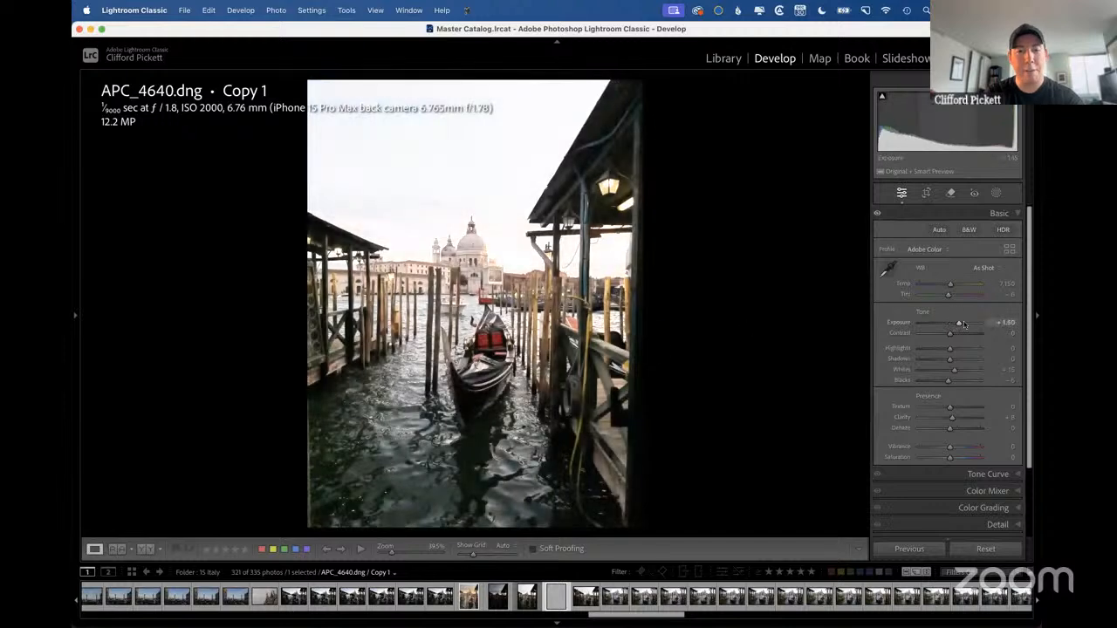
key(g)
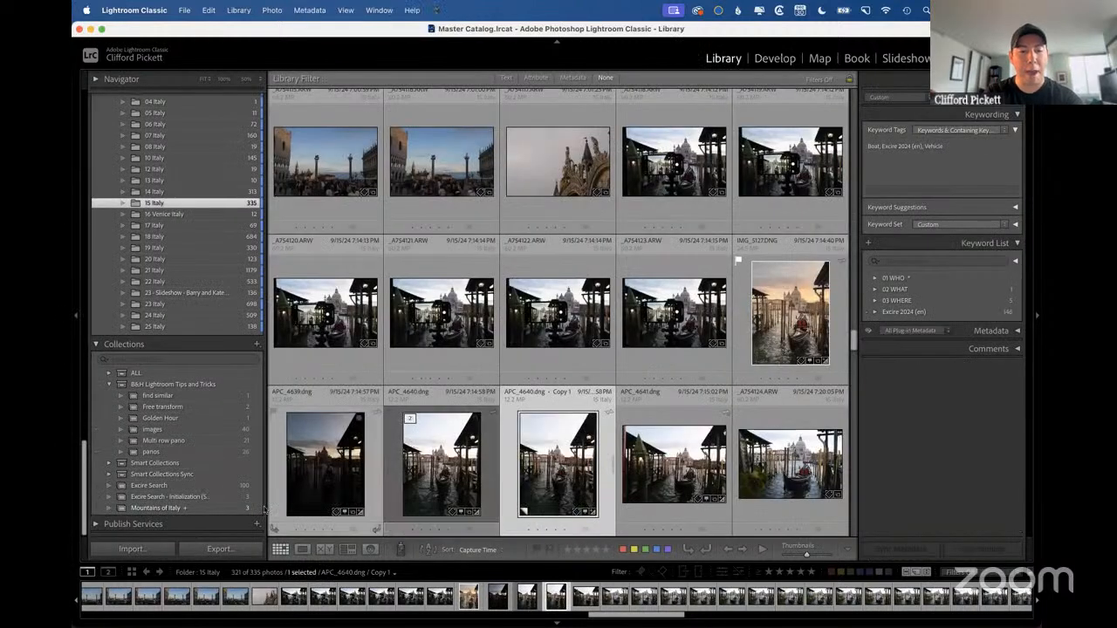
Select APC_4639.dng, APC_4640.dng and its virtual copy together, with APC_4640.dng as the active photo.
click(431, 456)
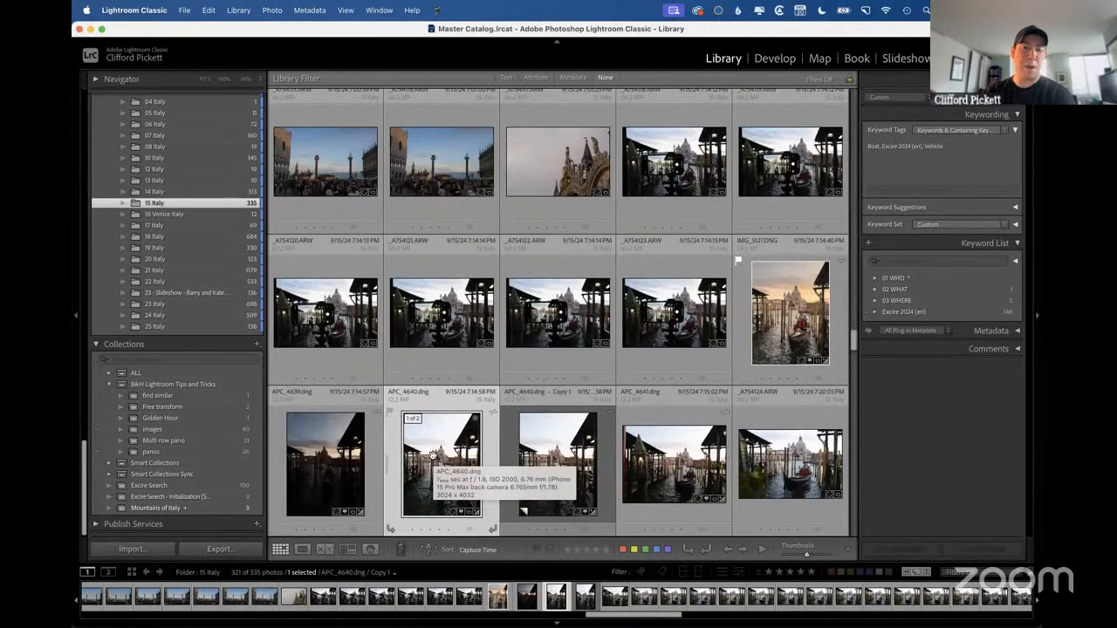
click(335, 458)
shift+click(554, 456)
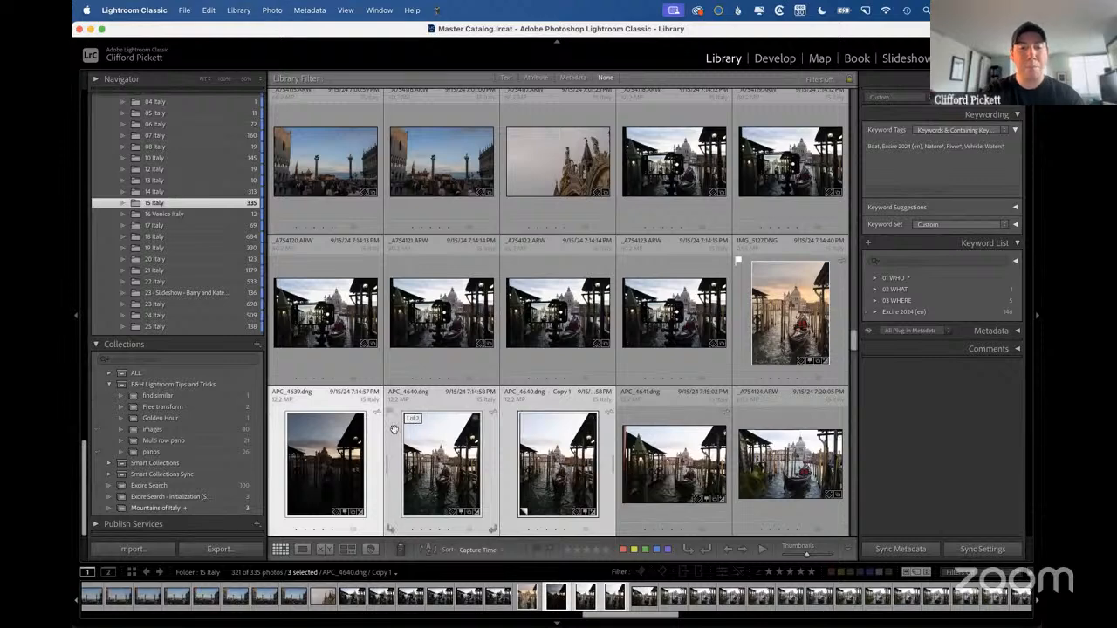
key(super+g)
key(super+z)
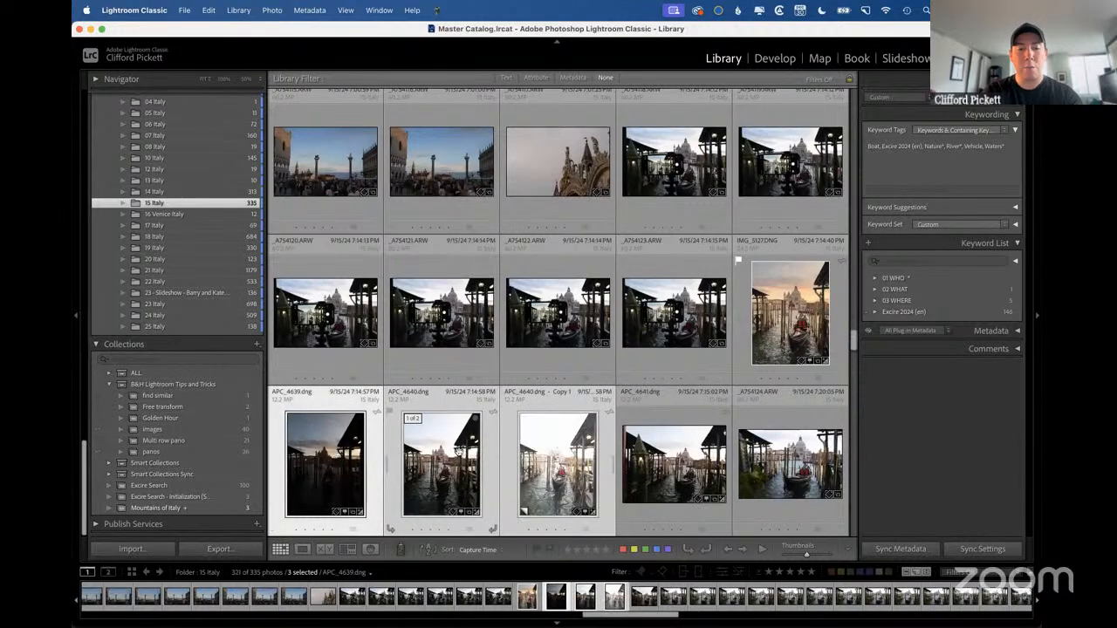
click(458, 450)
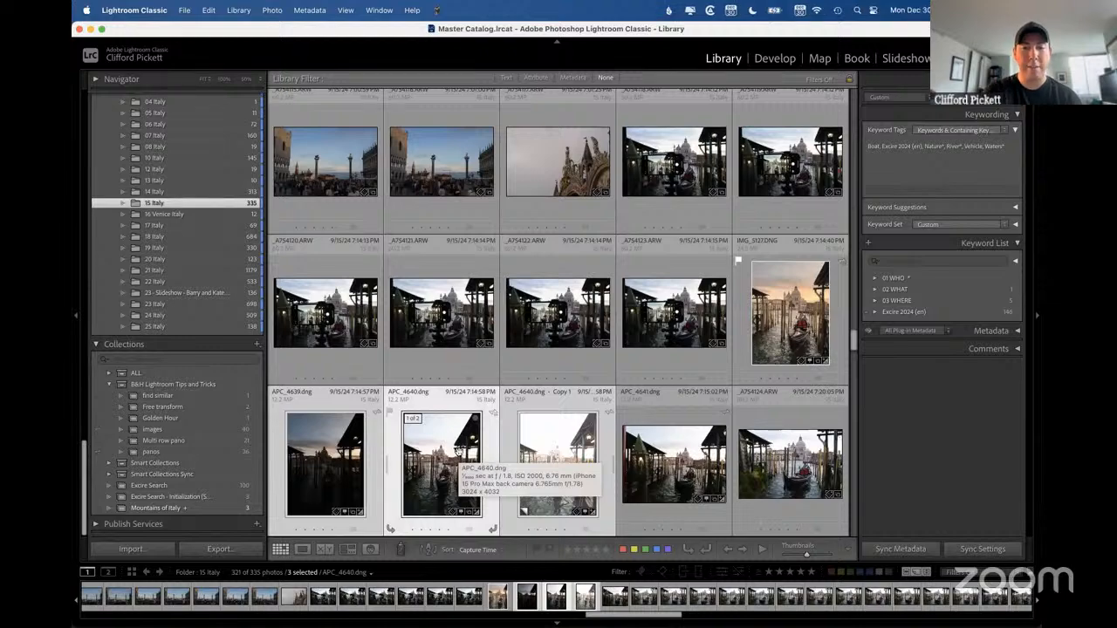
Switch to the presentation, advance to the Batch Merge slide, and switch back to Lightroom Classic.
key(ctrl+Right)
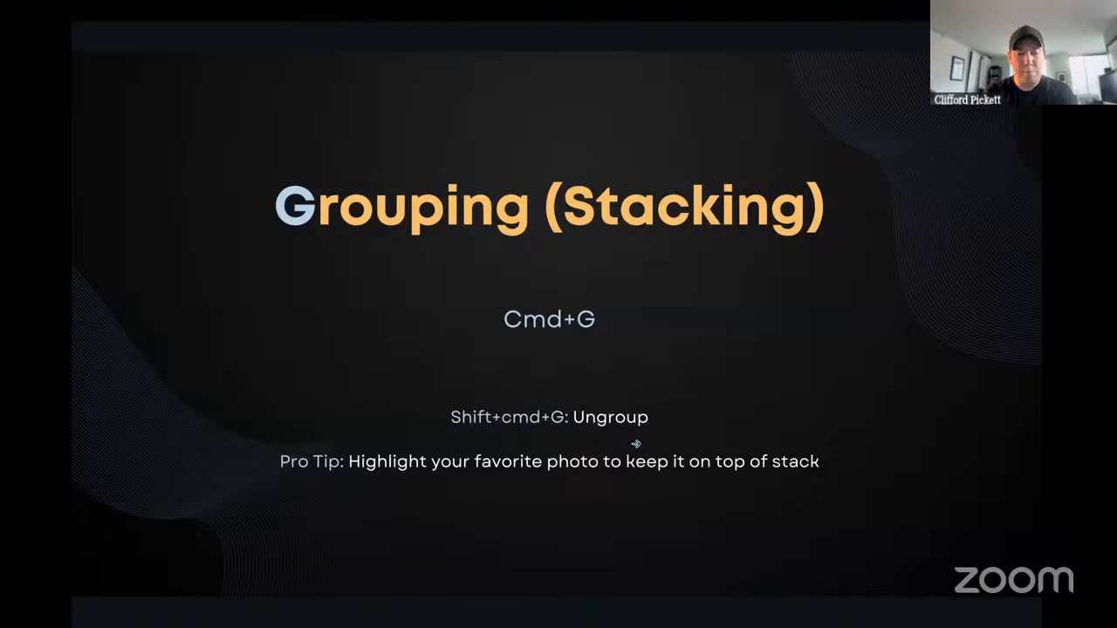
key(Right)
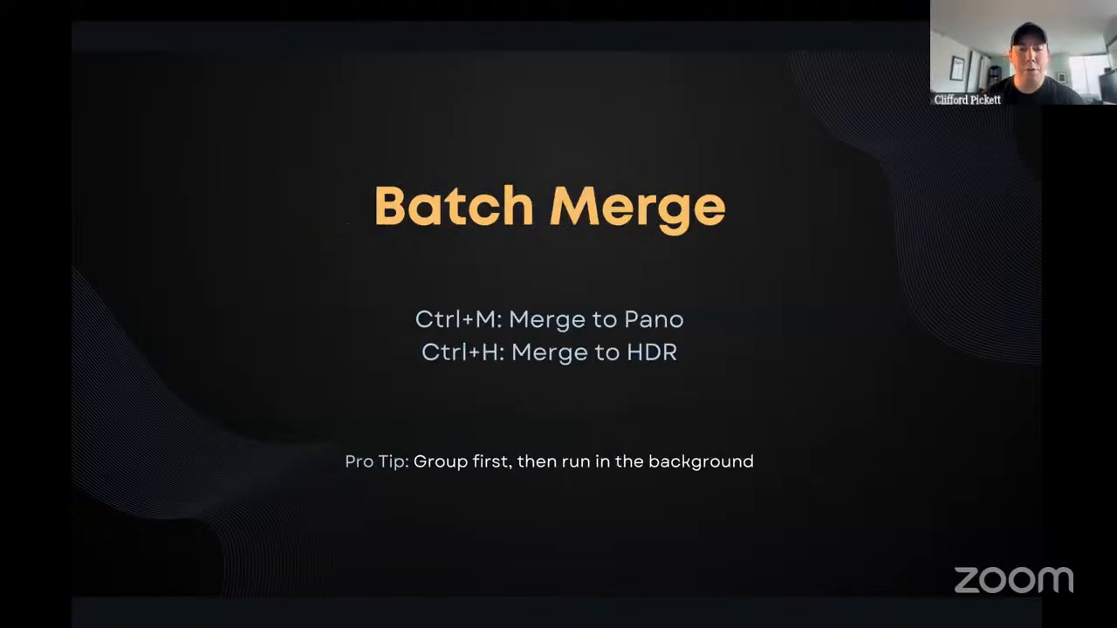
key(ctrl+Left)
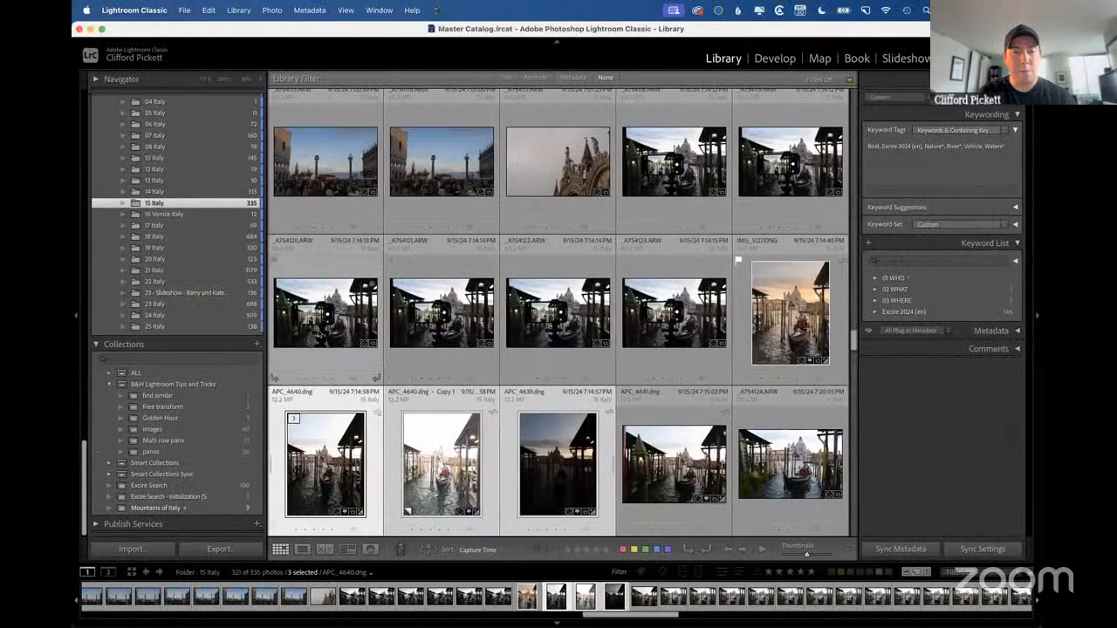
Select the stacked gondola photos APC_4640.dng, its virtual copy and APC_4639.dng together, followed by the neighbouring APC_4641.dng alone.
click(318, 333)
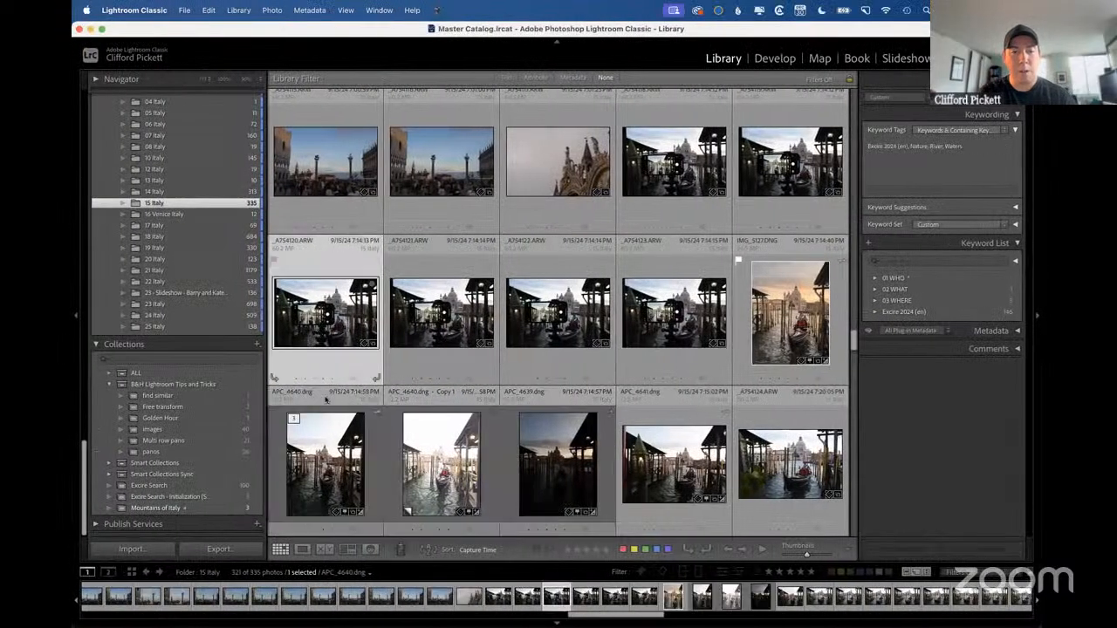
click(326, 455)
shift+click(552, 454)
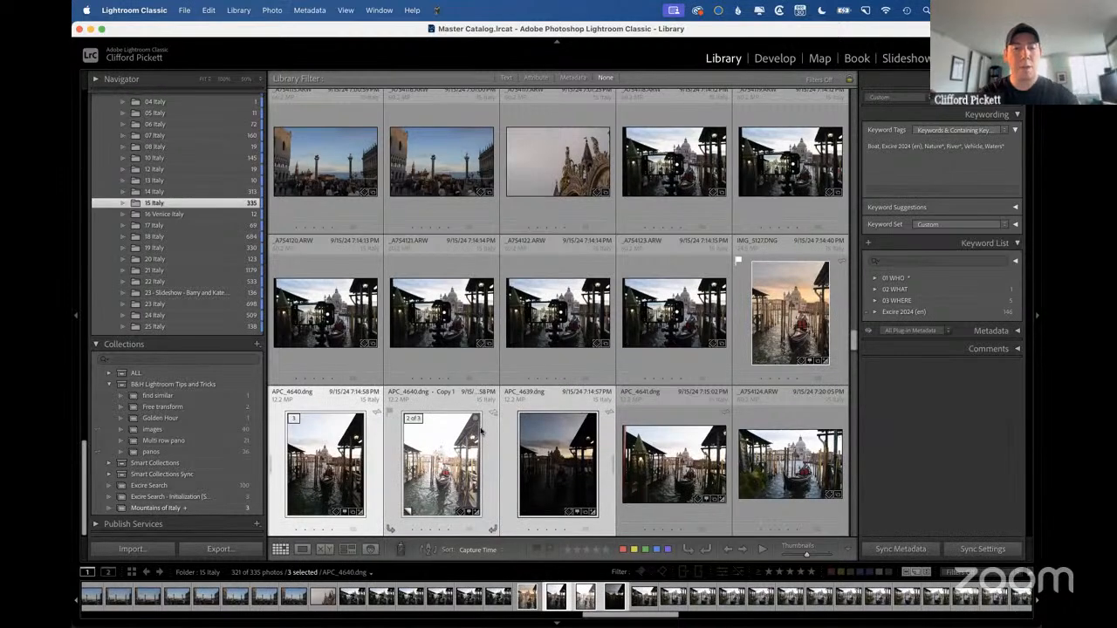
scroll(480, 431, down, 2)
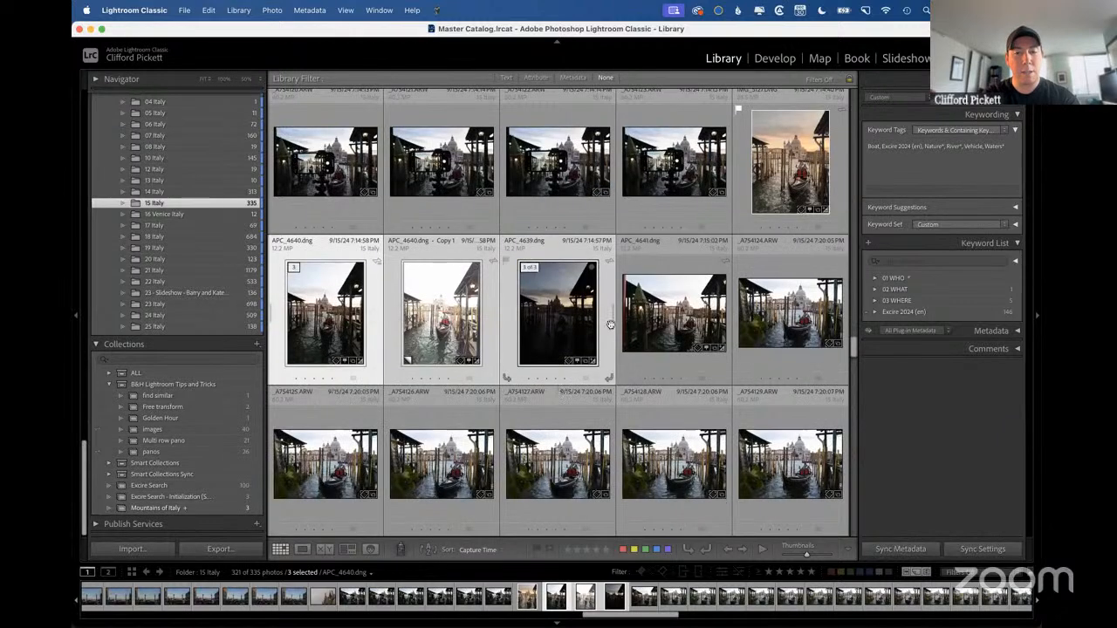
click(663, 323)
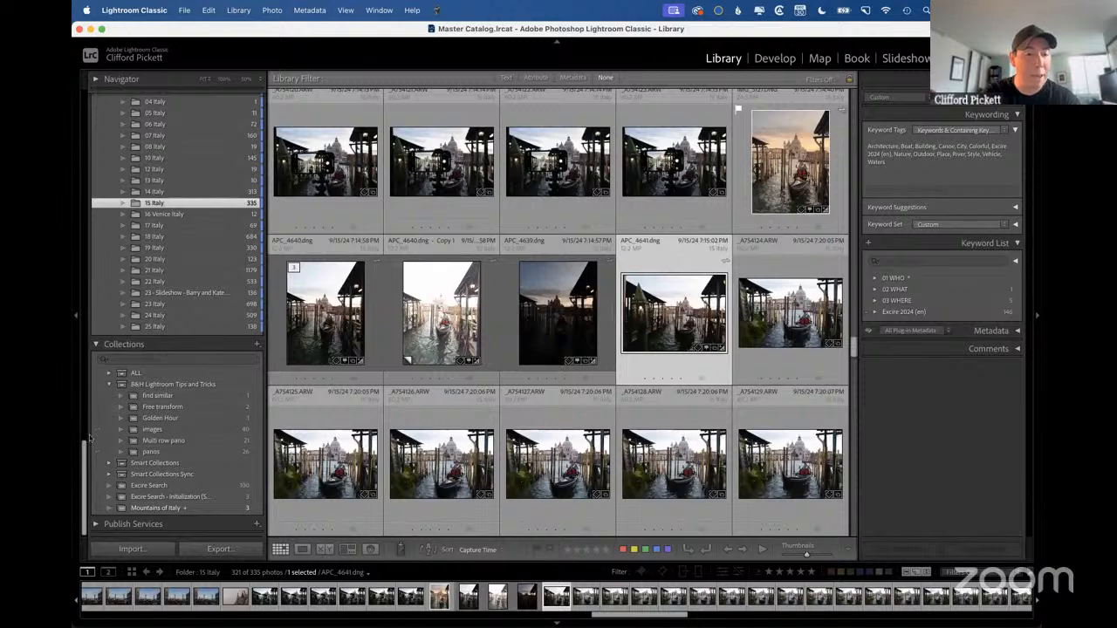
Open the Multi row pano collection and group all its photos into one stack.
click(159, 440)
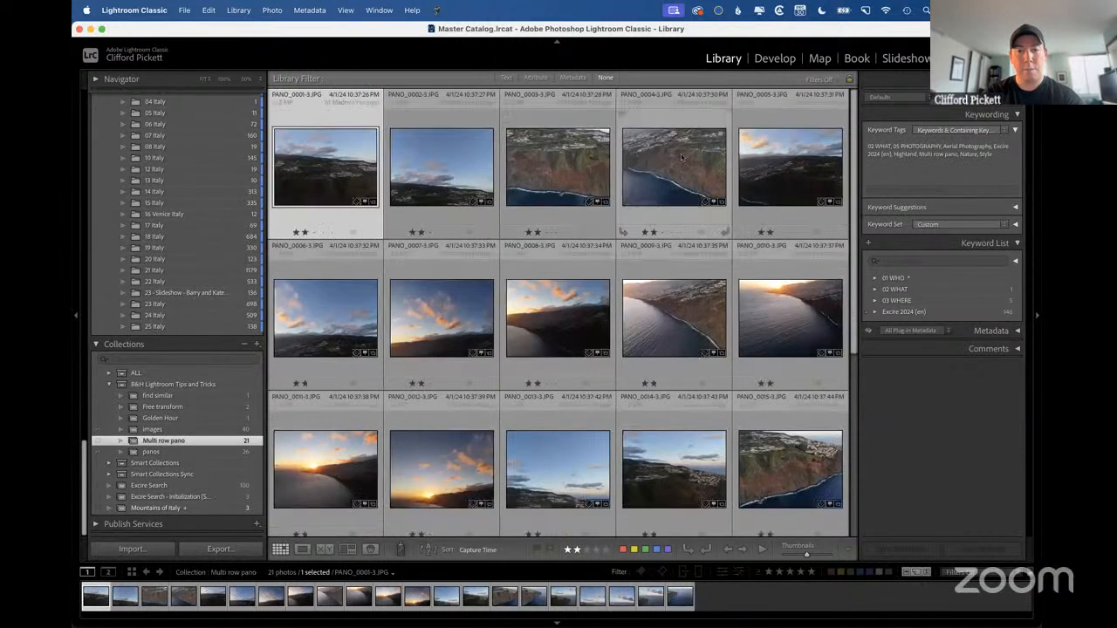
scroll(486, 361, down, 5)
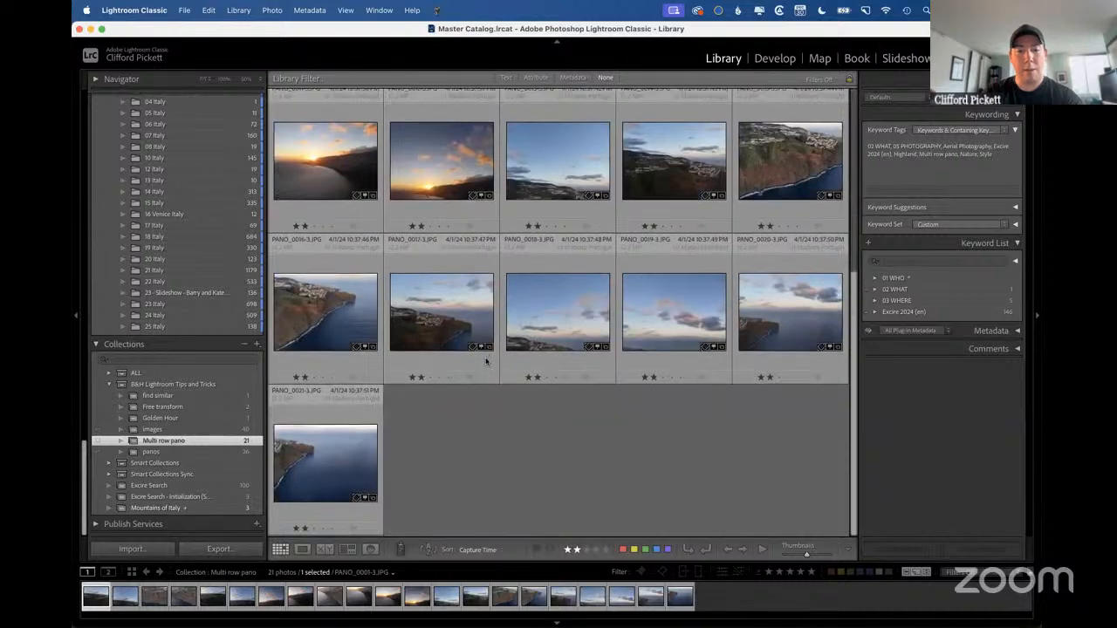
key(super+a)
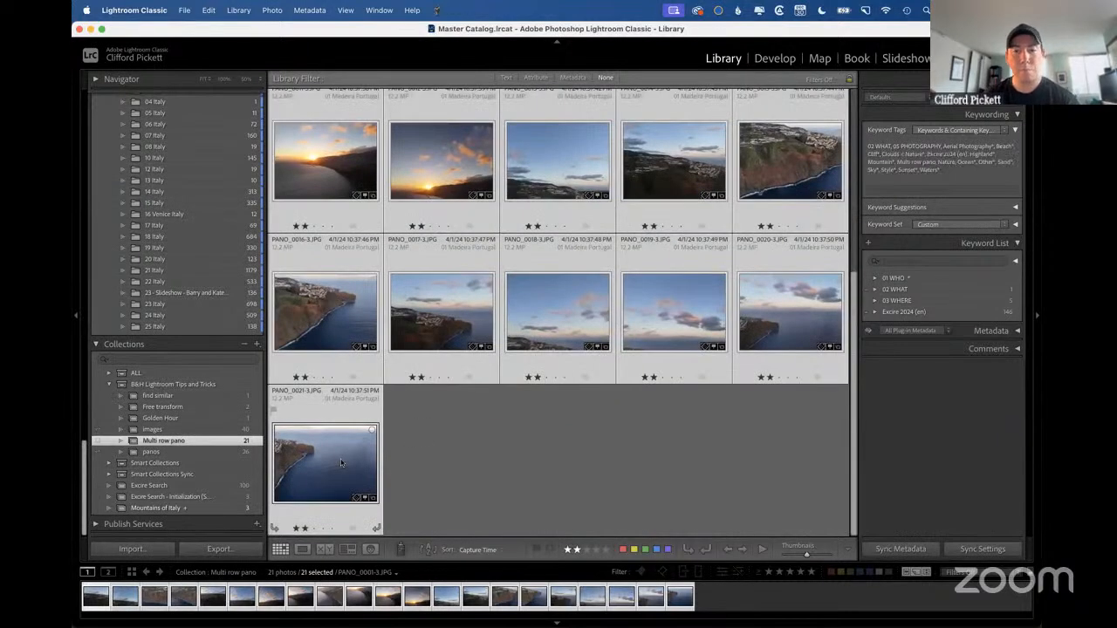
key(super+g)
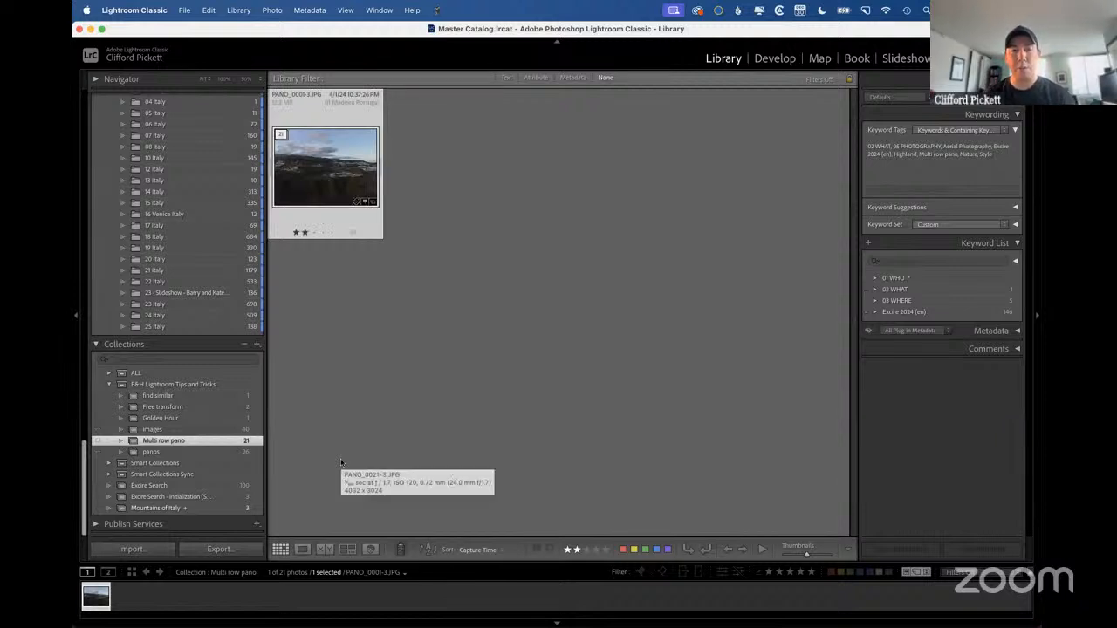
In the panos collection, group the nine arch photos into one stack and the six Dead Horse photos into another.
click(151, 451)
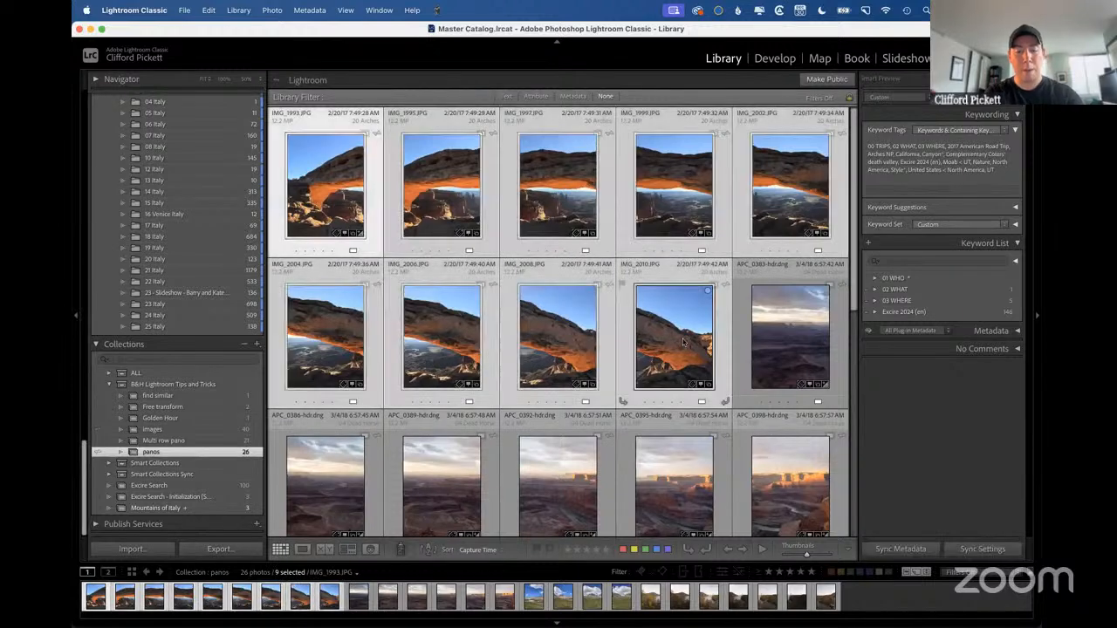
key(s)
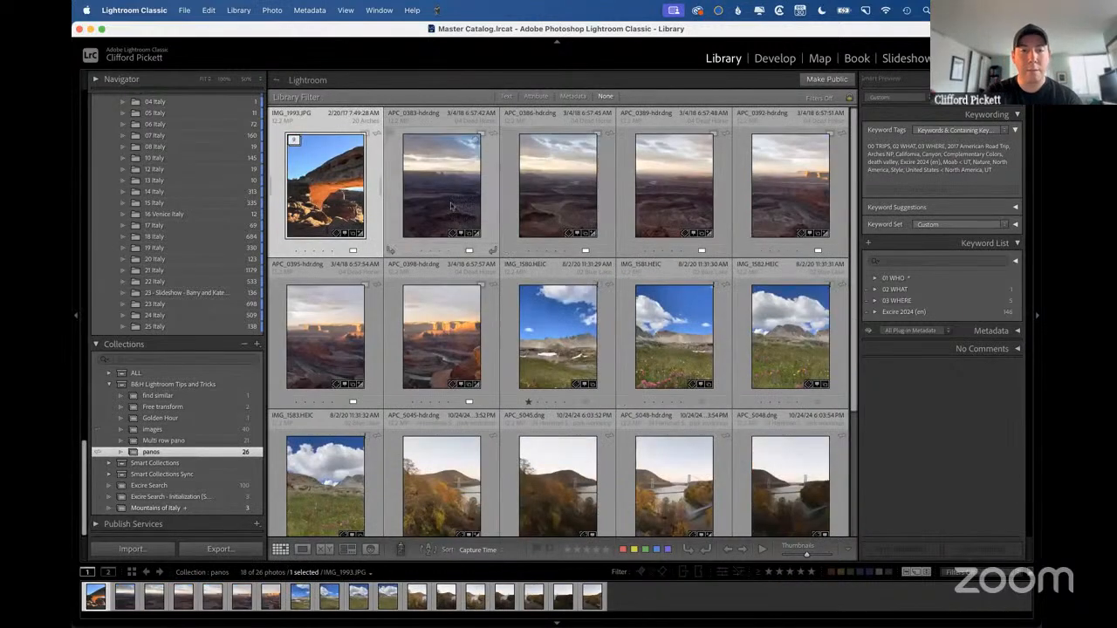
click(442, 196)
shift+click(452, 314)
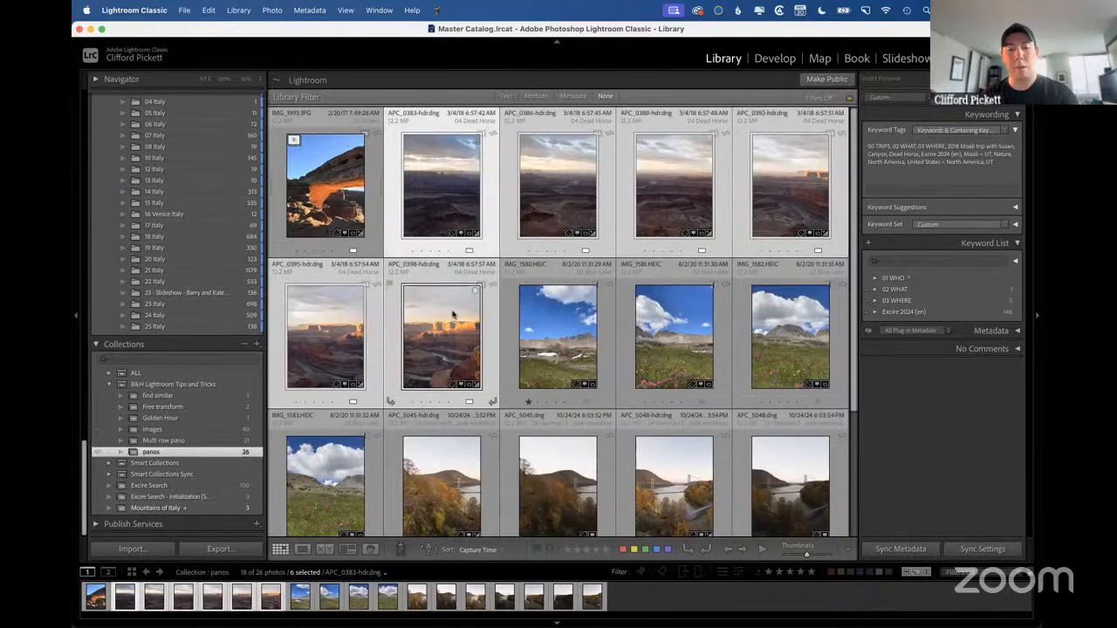
key(super+g)
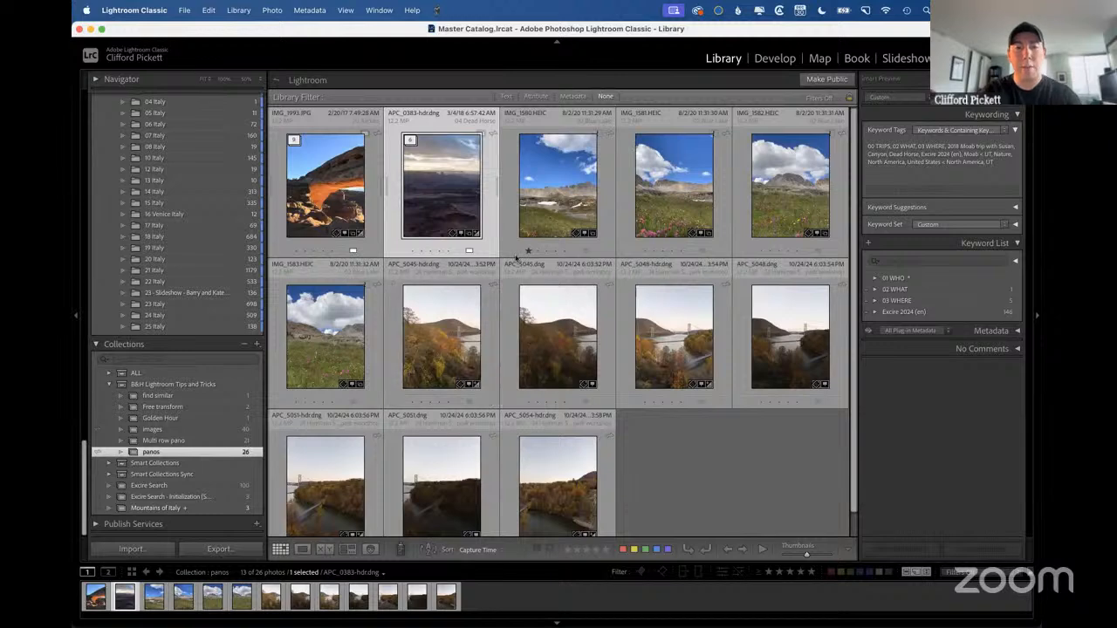
Try to batch merge the arch and Dead Horse stacks to panoramas from their Smart Previews, and cancel the destination folder choice.
super+click(321, 190)
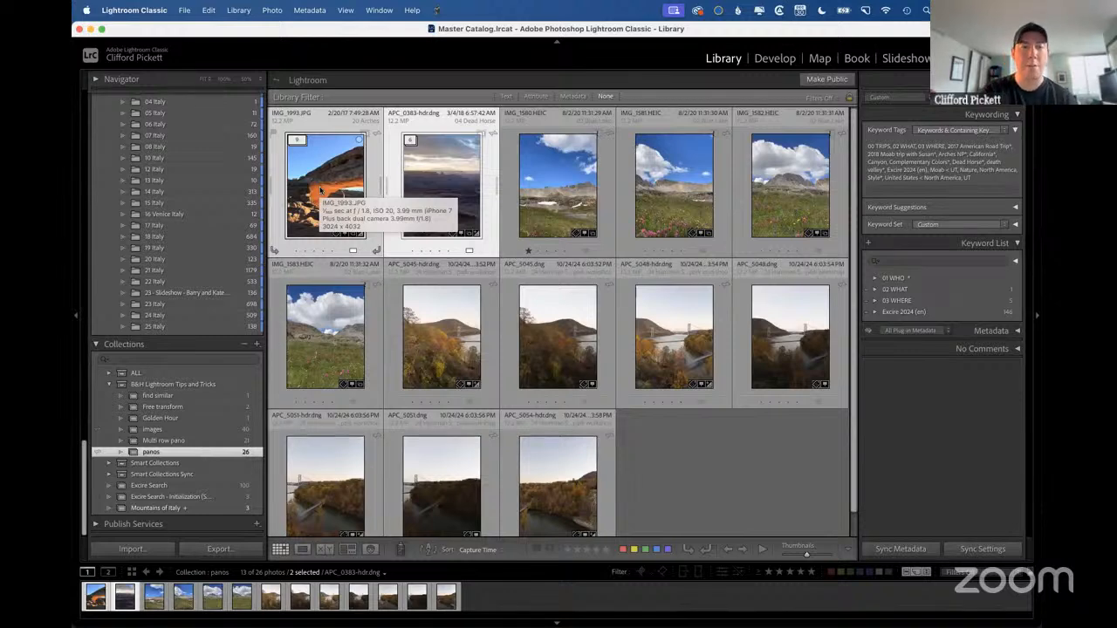
right_click(320, 188)
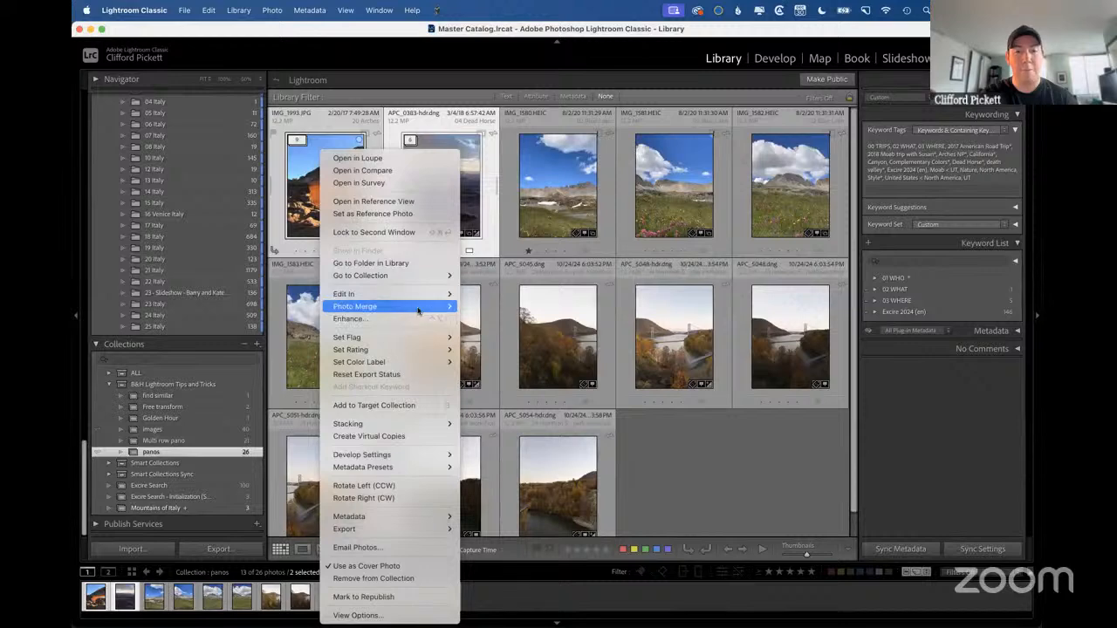
mouse_move(424, 310)
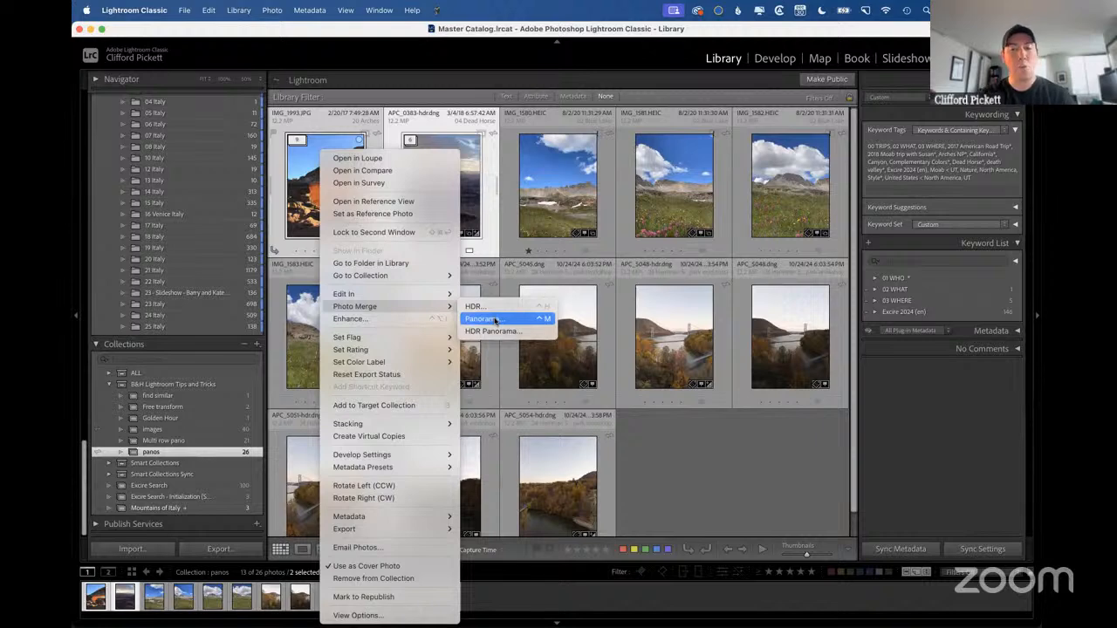
click(299, 173)
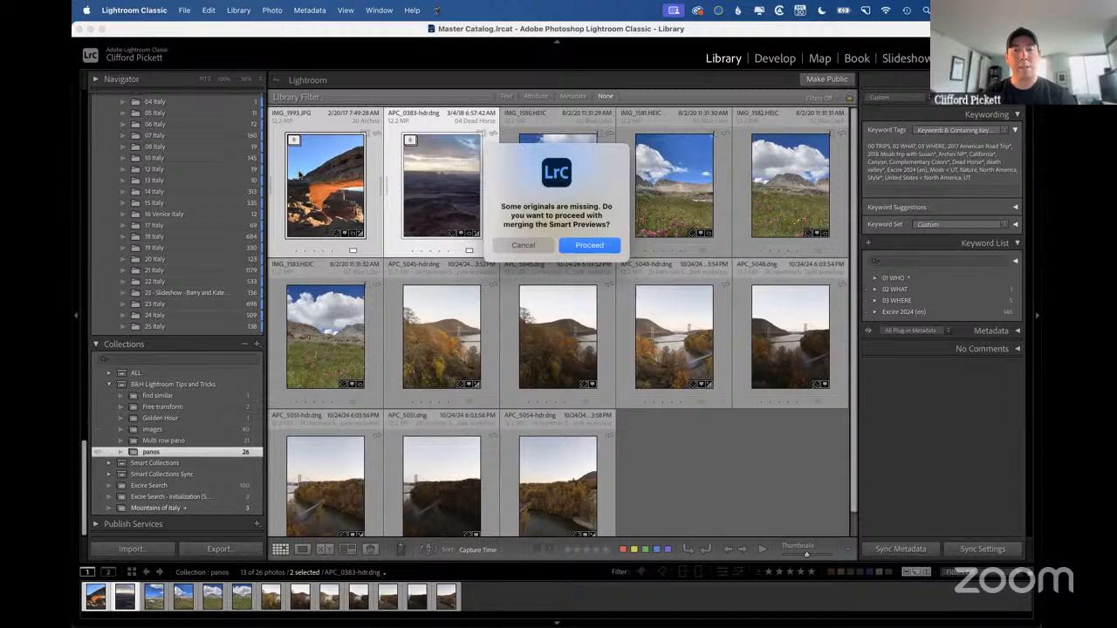
click(587, 245)
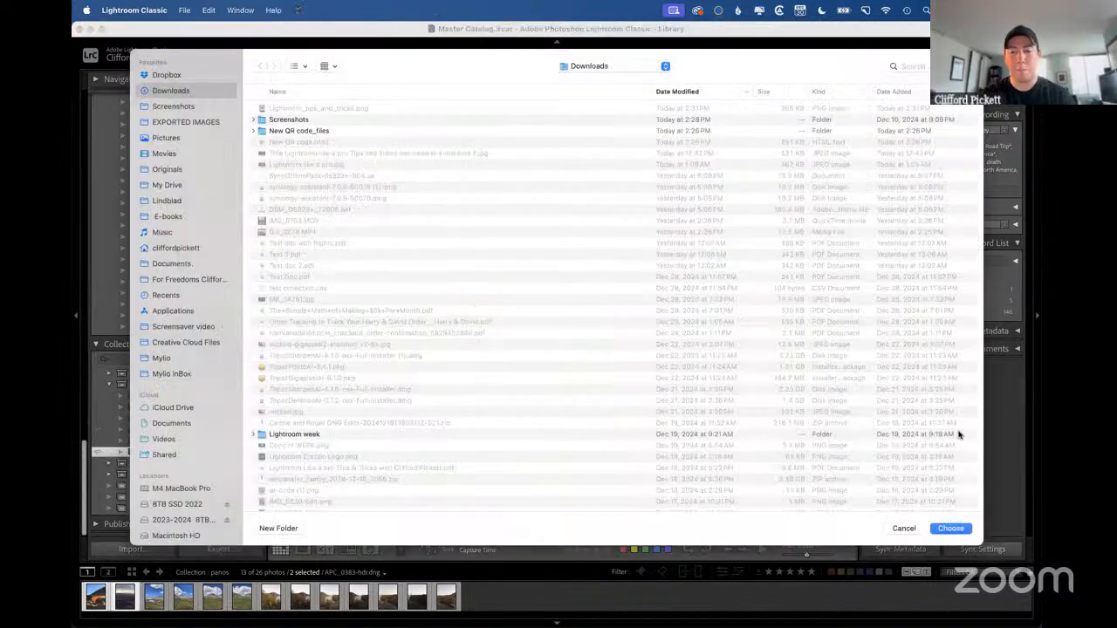
click(904, 530)
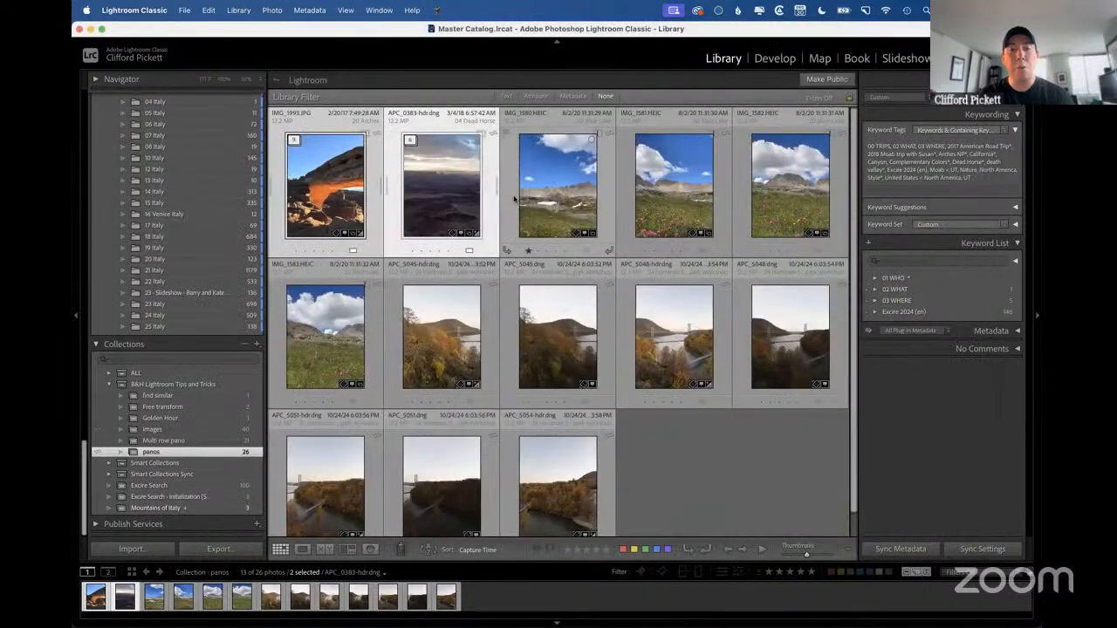
Group the four Blue Lake photos, IMG_1580 to IMG_1583, into one stack and the seven autumn bridge photos into another.
click(546, 217)
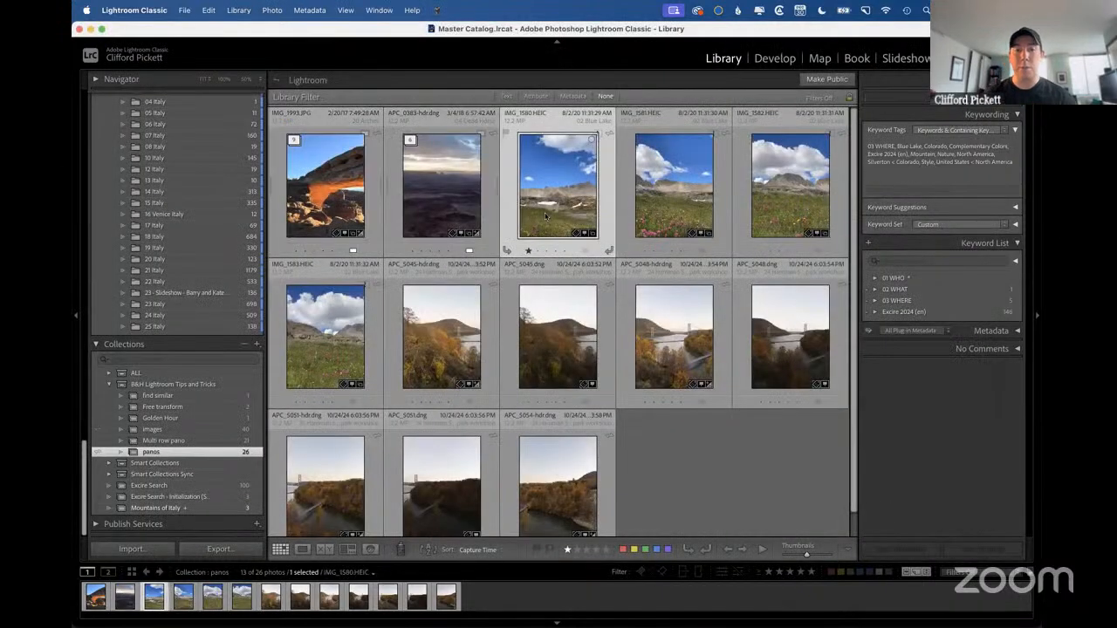
shift+click(331, 342)
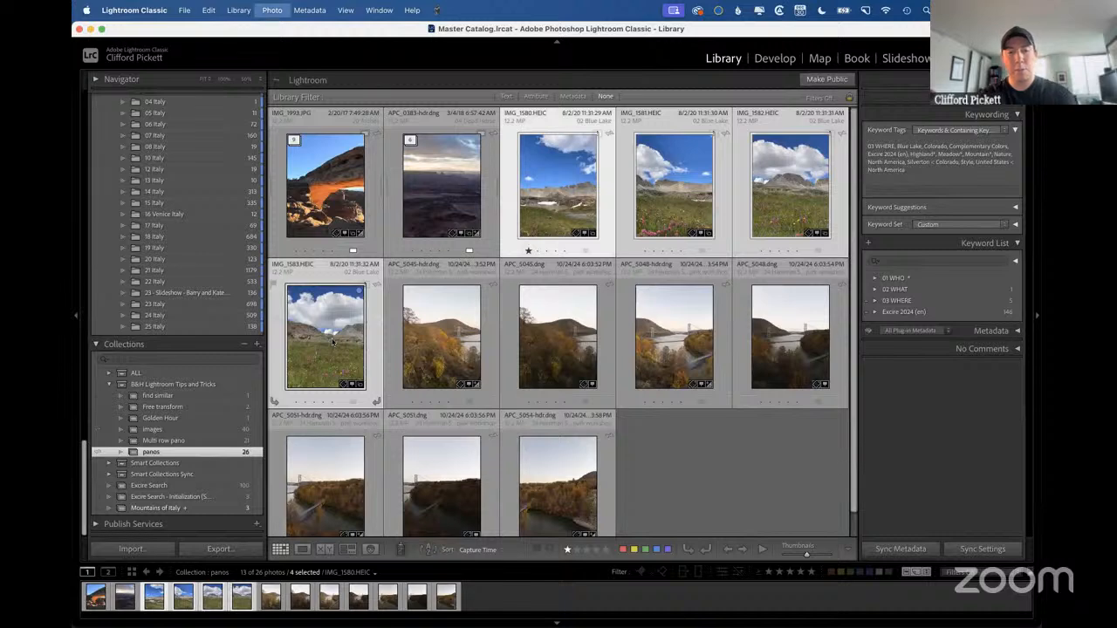
key(super+g)
click(670, 203)
shift+click(796, 344)
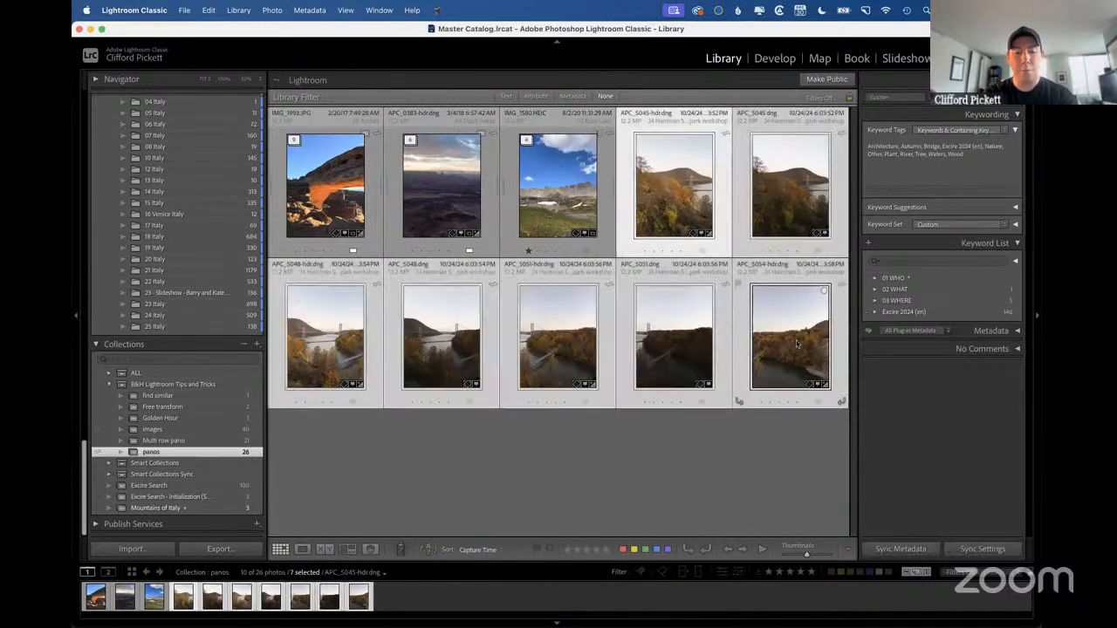
key(super+g)
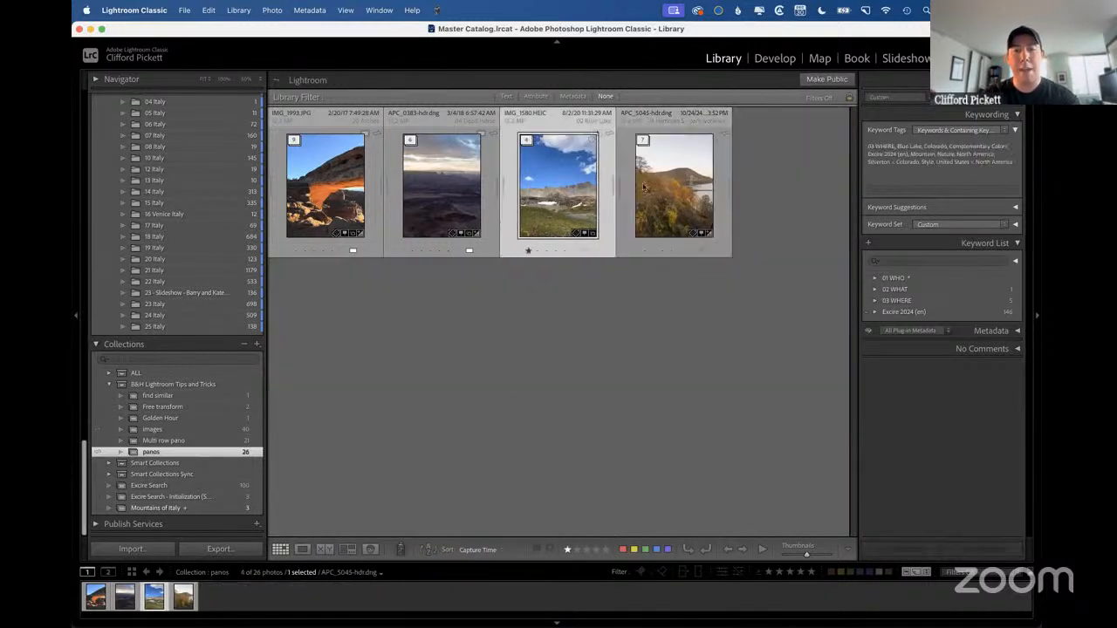
Try to merge the autumn bridge stack to a panorama and cancel the merge preview.
click(645, 187)
key(ctrl+m)
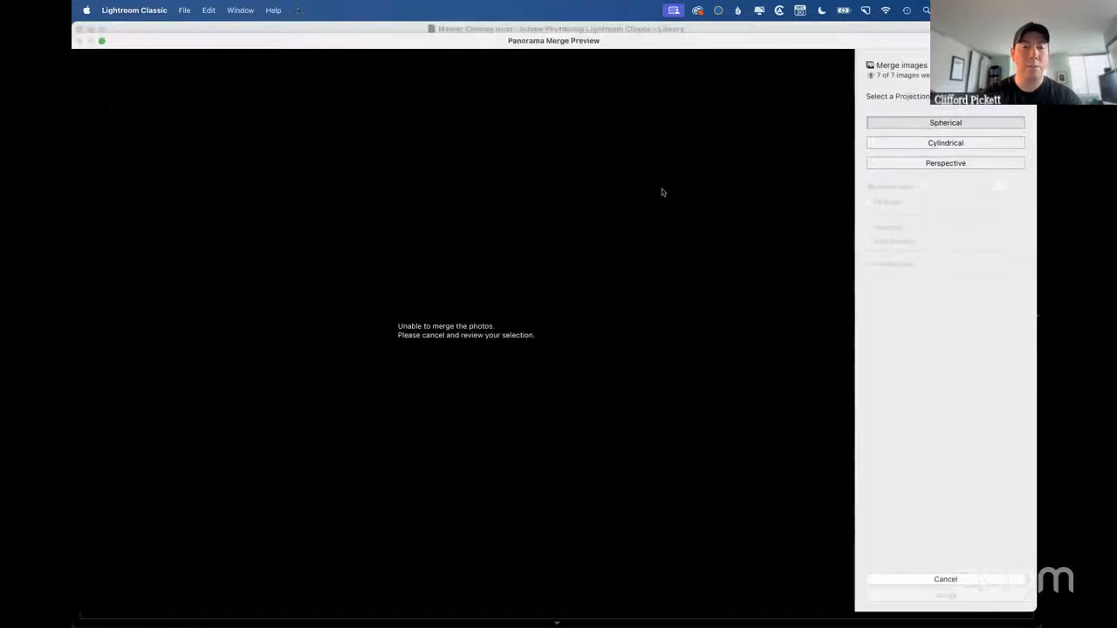
click(951, 580)
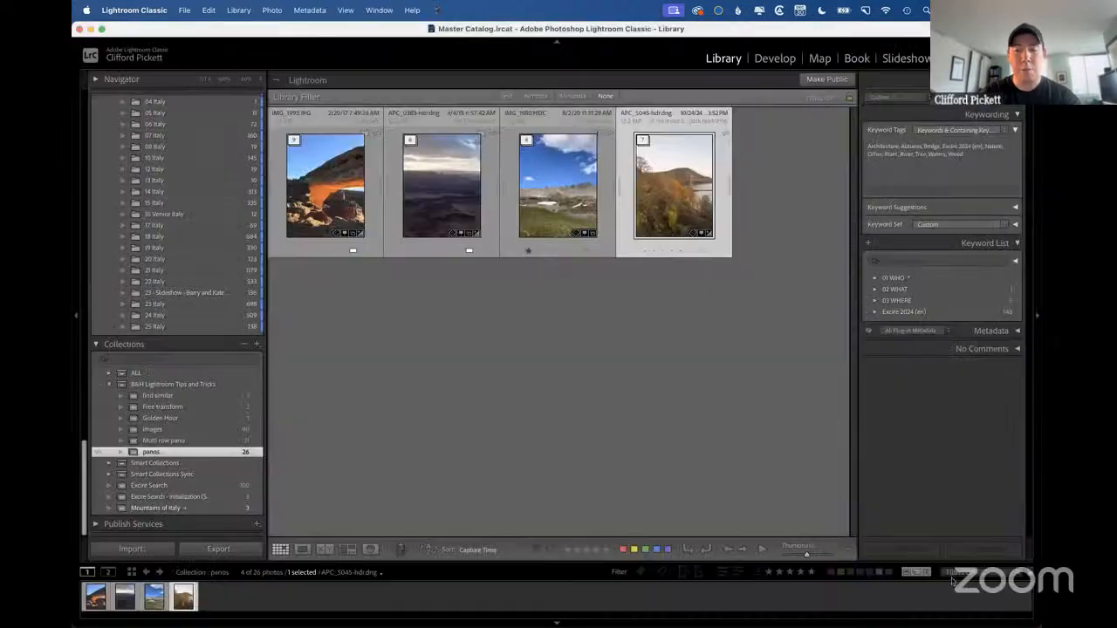
Switch to the presentation, advance to the Auto Stacking slide, and switch back to Lightroom Classic.
key(ctrl+Right)
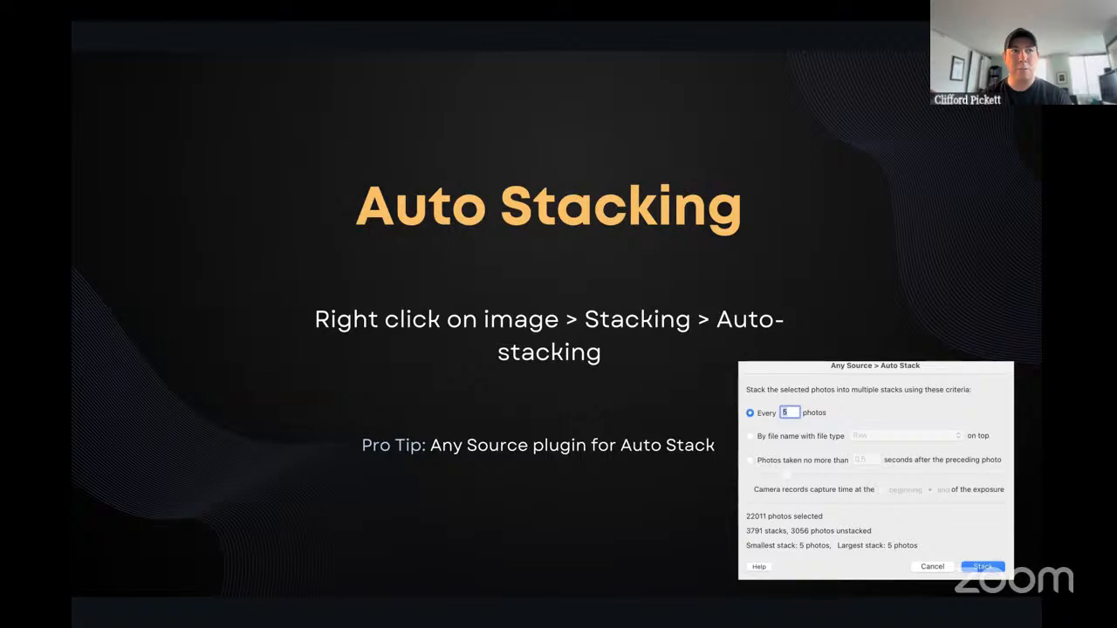
key(ctrl+Left)
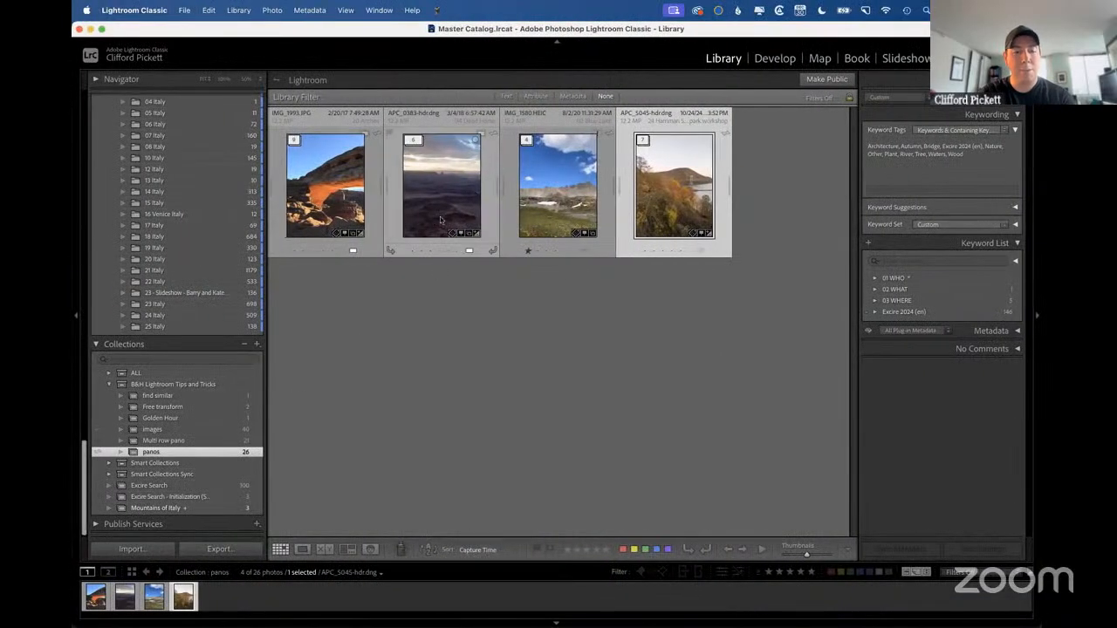
Select all four stacks in the panos collection and unstack them.
click(335, 197)
shift+click(667, 201)
right_click(670, 200)
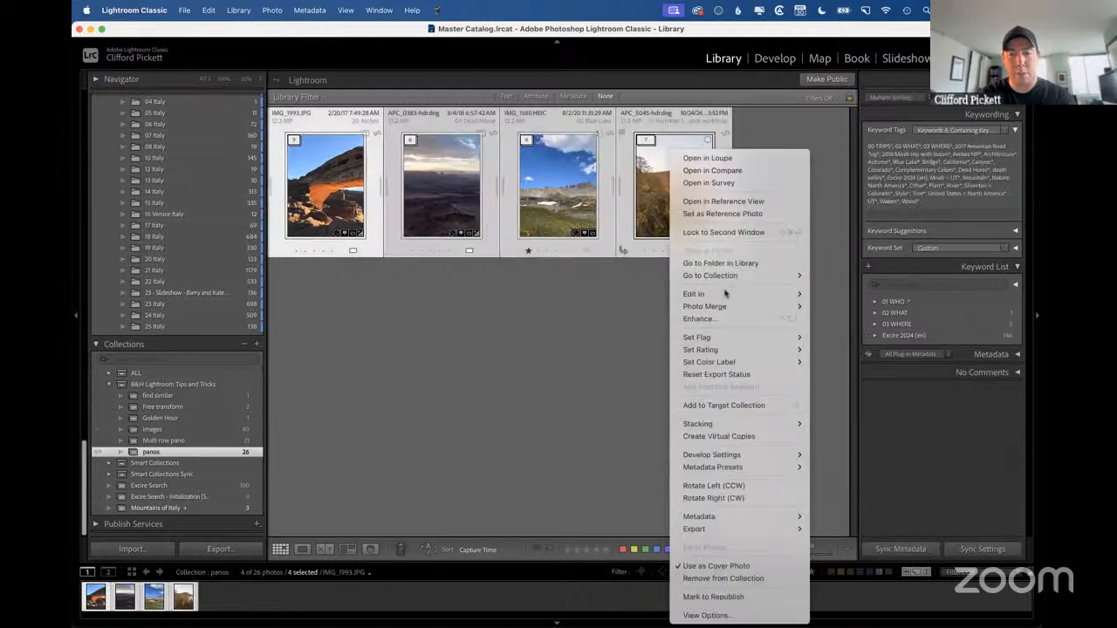
mouse_move(741, 339)
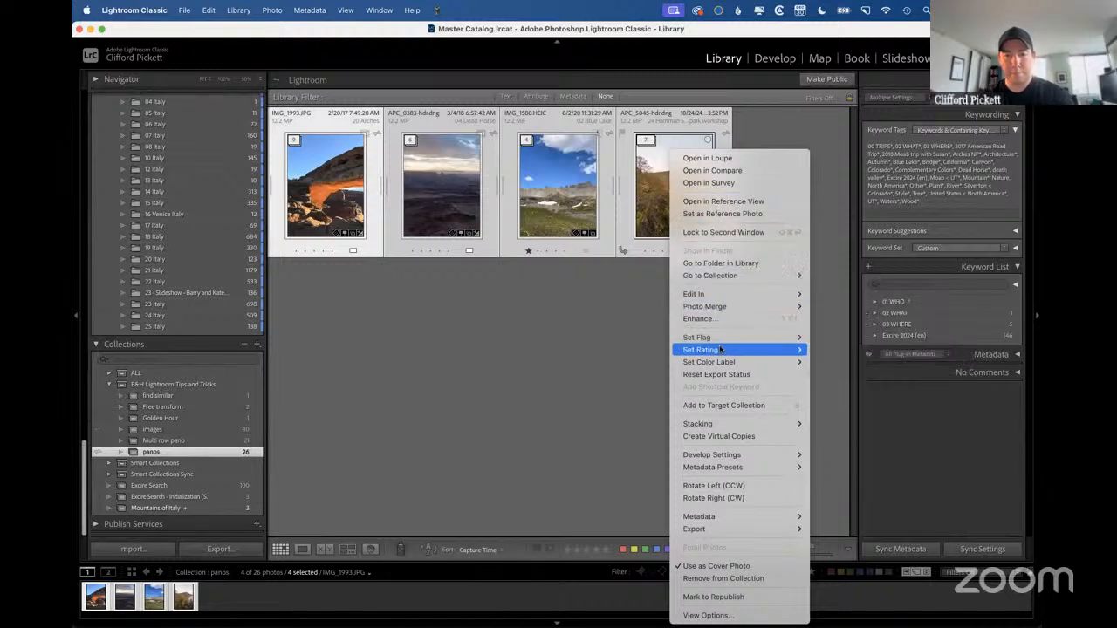
mouse_move(724, 423)
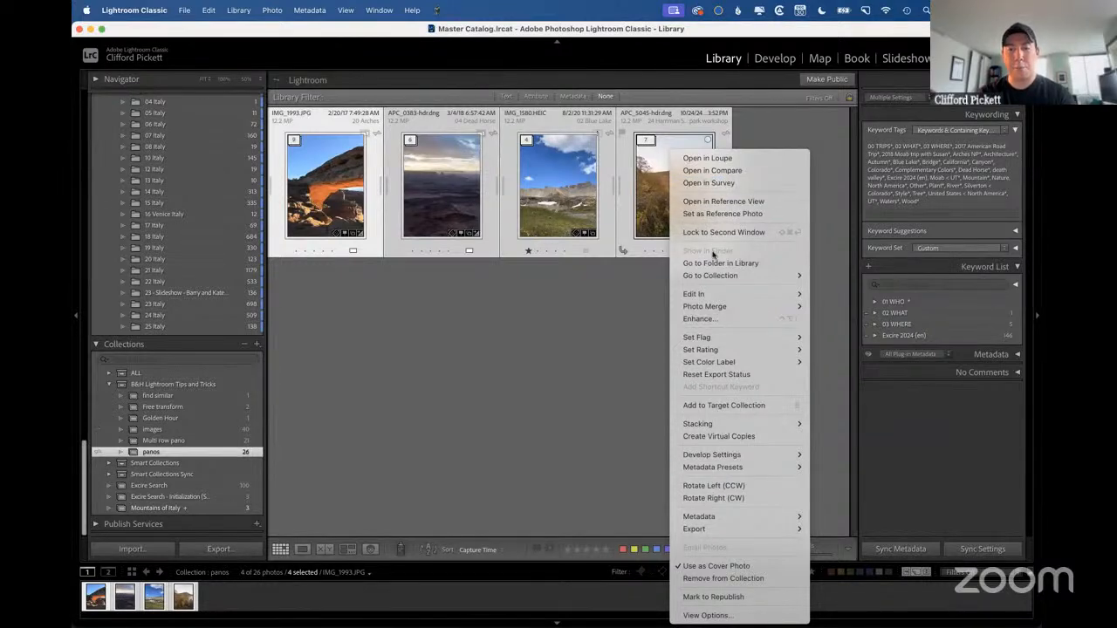
mouse_move(717, 309)
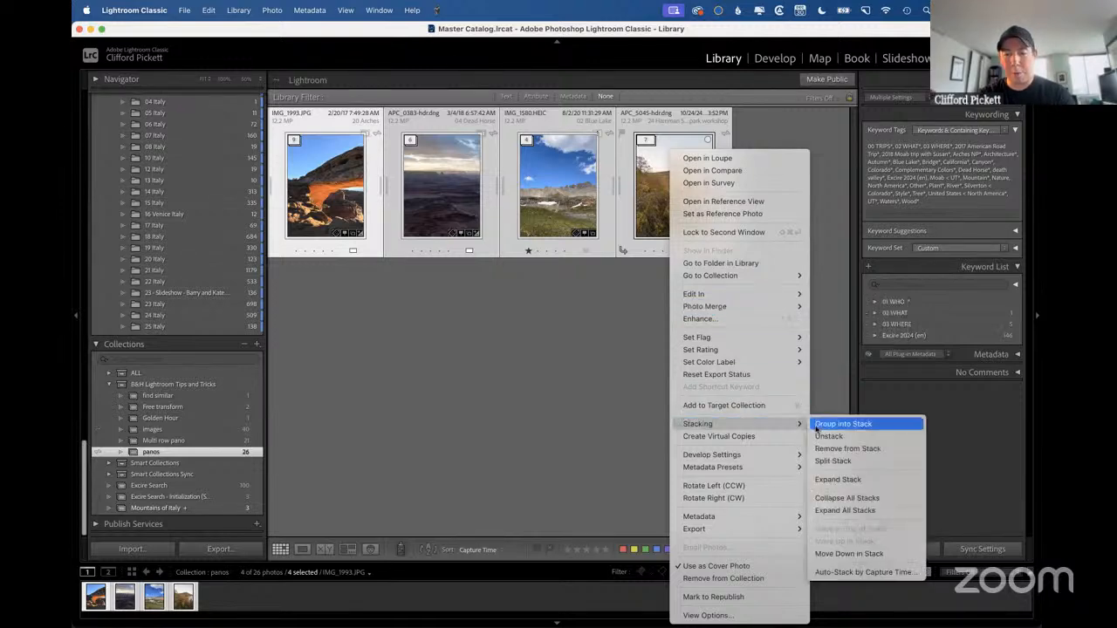
click(875, 442)
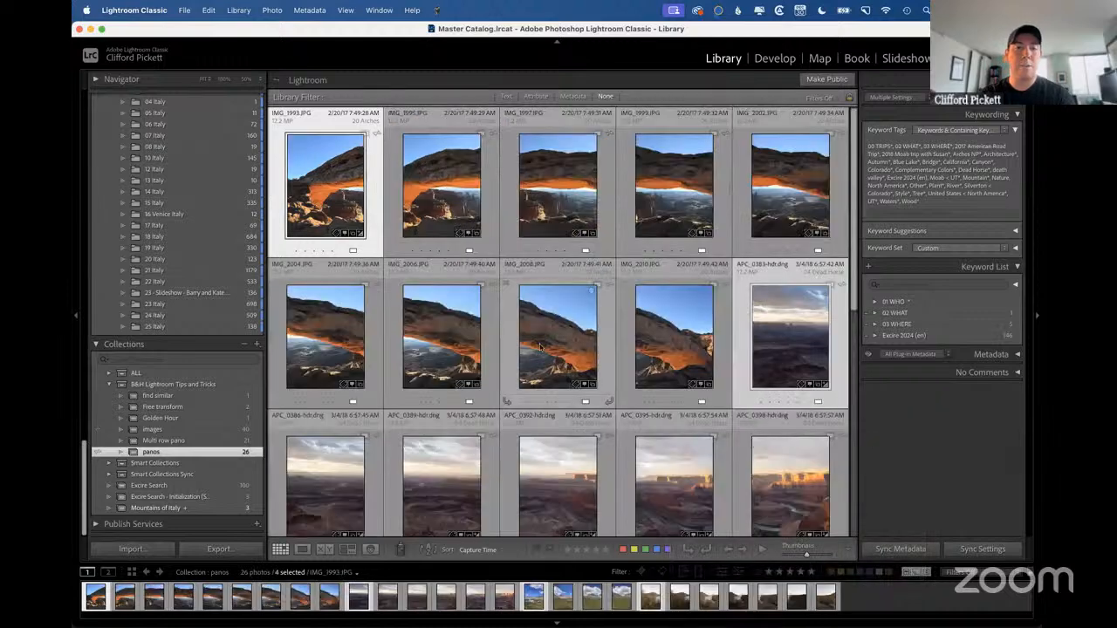
Auto-stack the photos in the panos collection by capture time with 0:00:18 between stacks.
click(542, 210)
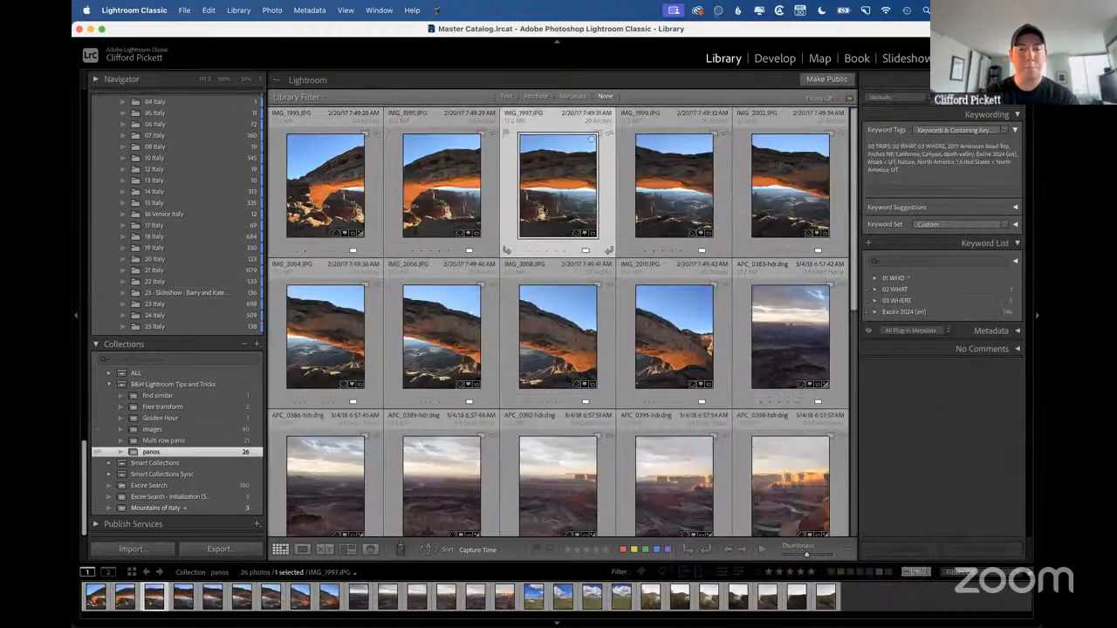
click(335, 194)
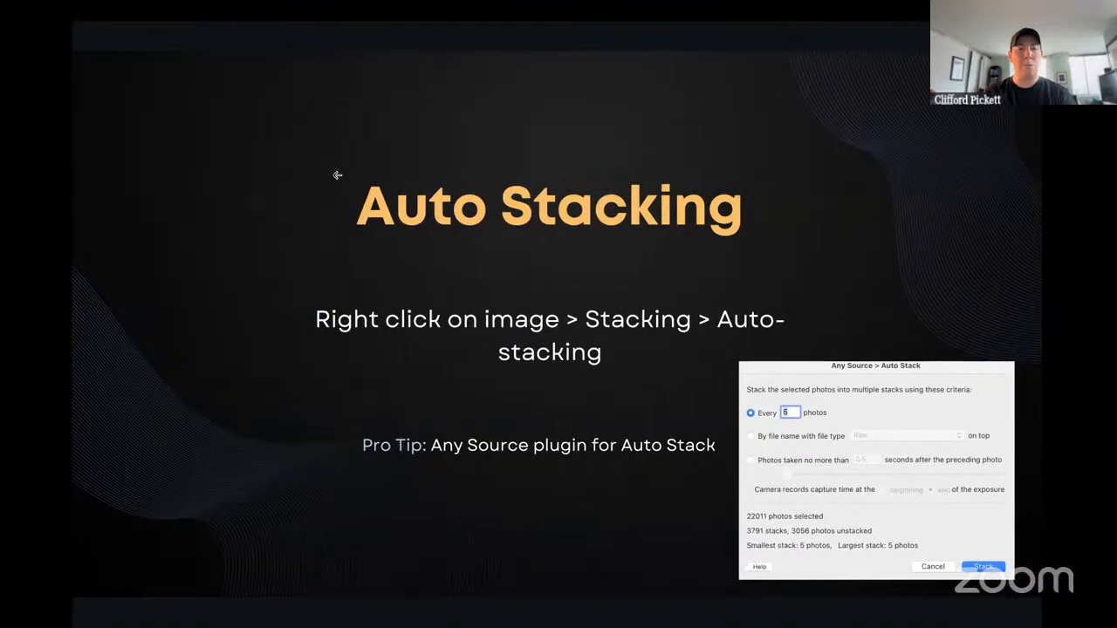
key(ctrl+Left)
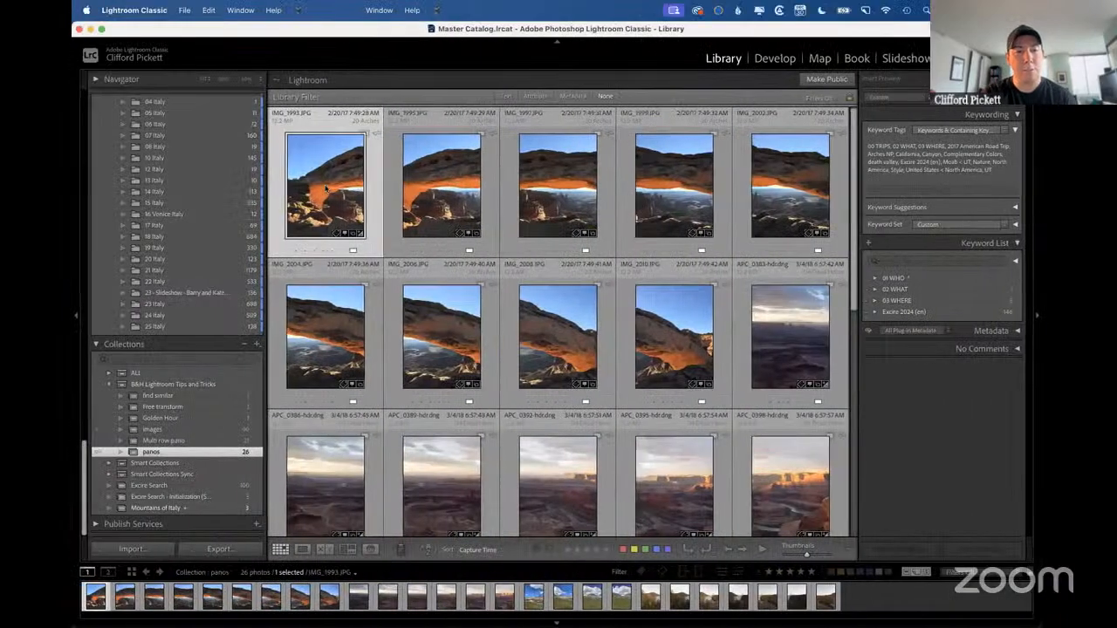
right_click(327, 187)
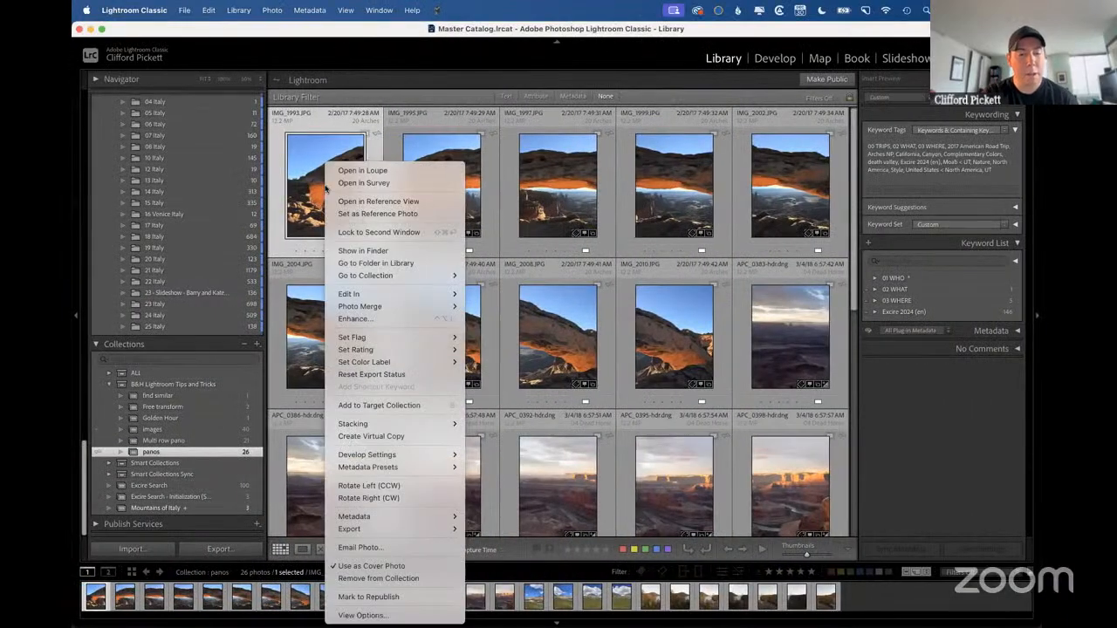
mouse_move(444, 424)
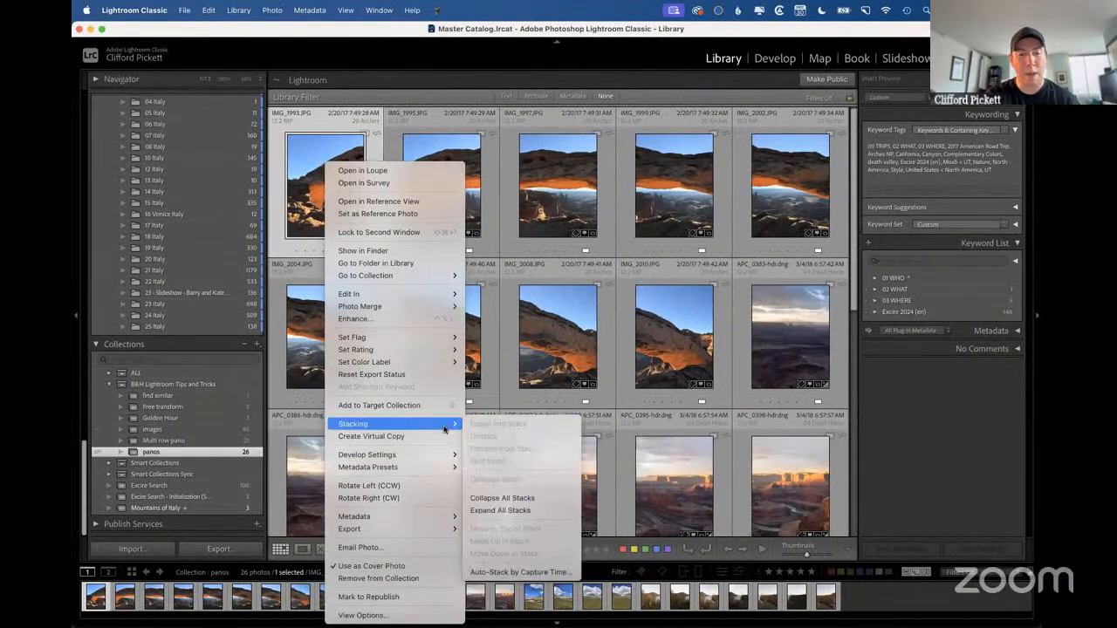
click(503, 574)
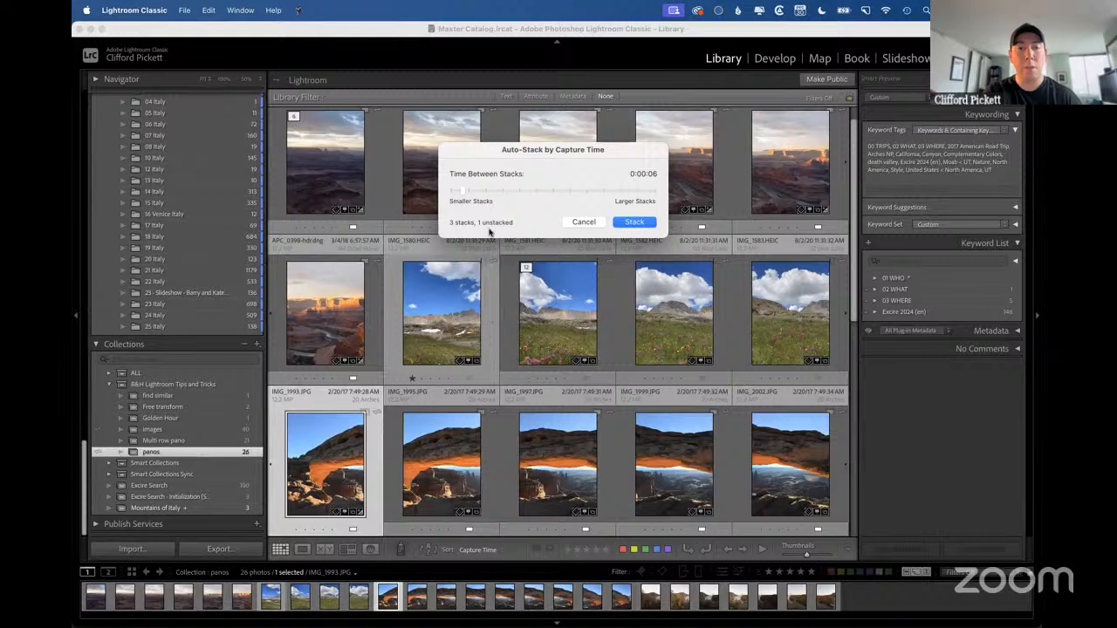
drag(462, 190, 478, 192)
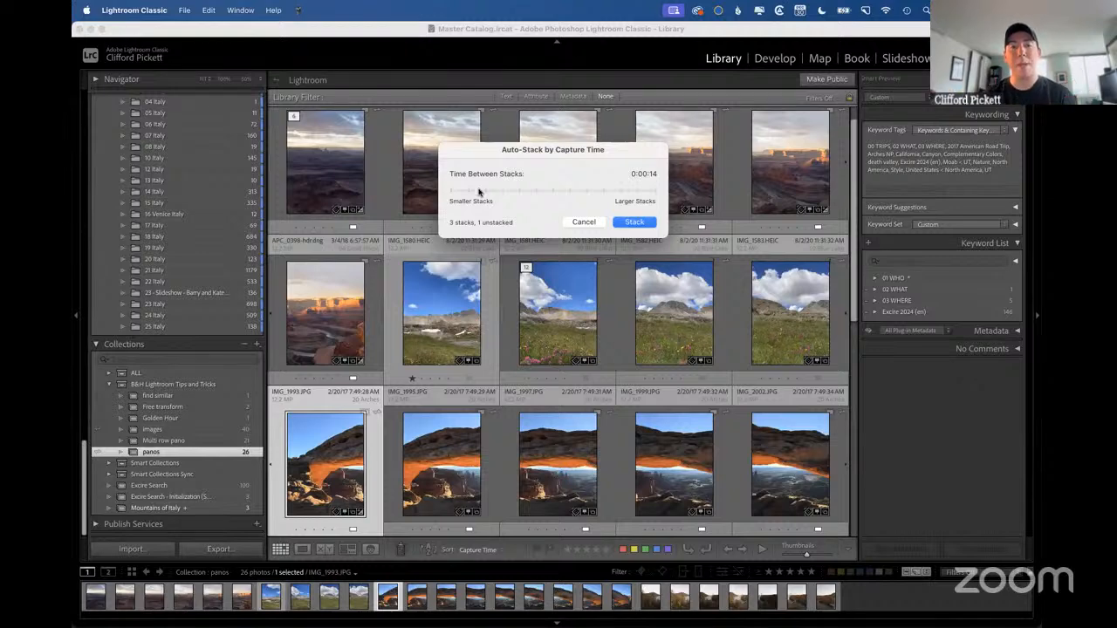
mouse_move(478, 192)
mouse_down()
mouse_move(467, 191)
mouse_move(484, 191)
mouse_up()
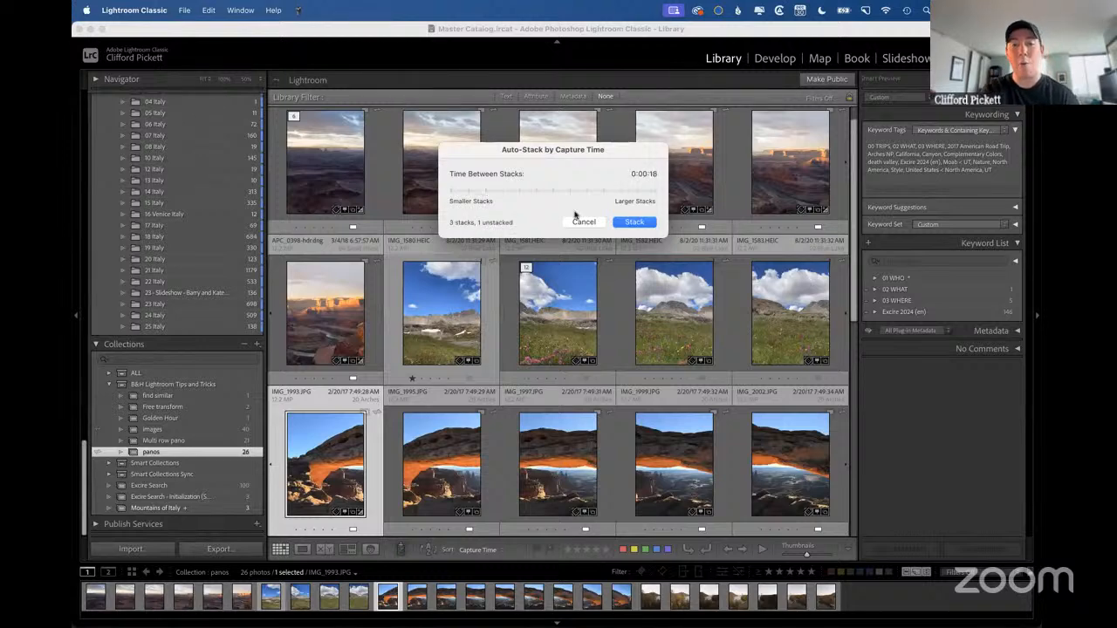
click(632, 222)
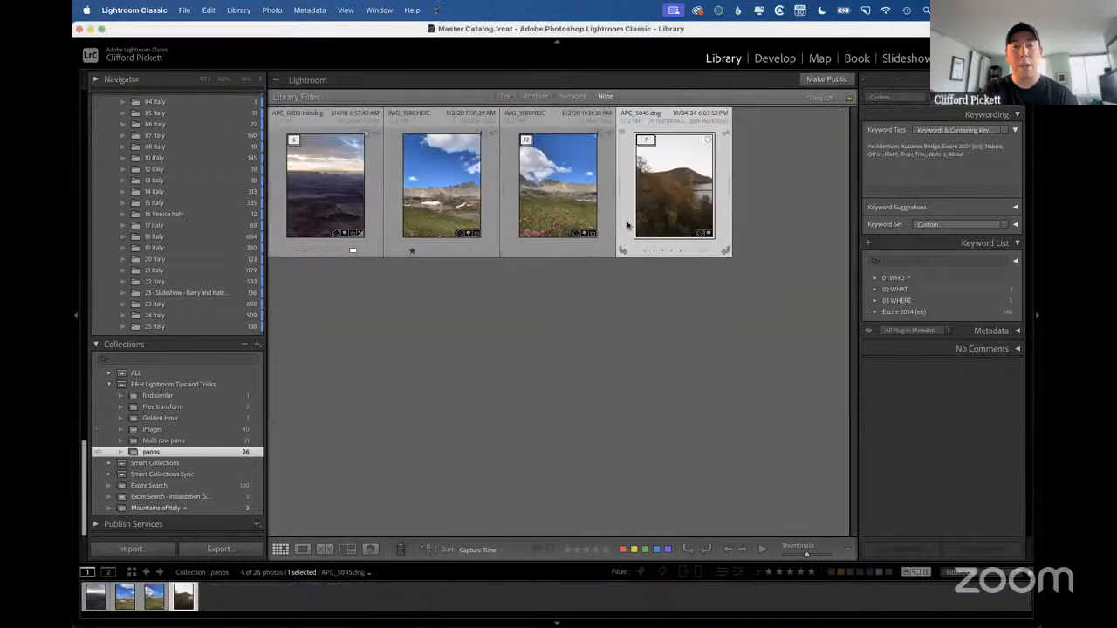
Group the single Blue Lake photo IMG_1580 and the neighbouring stack led by IMG_1581 into one stack.
click(441, 156)
shift+click(562, 181)
key(super+g)
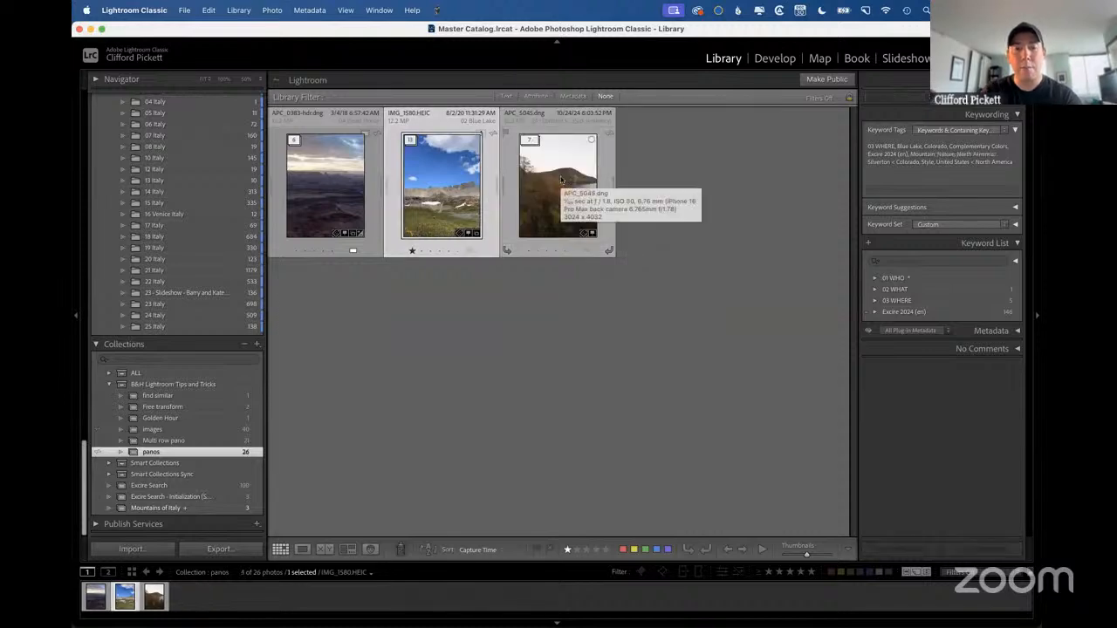
Select all three stacks in the panos collection and unstack them.
click(341, 177)
shift+click(567, 188)
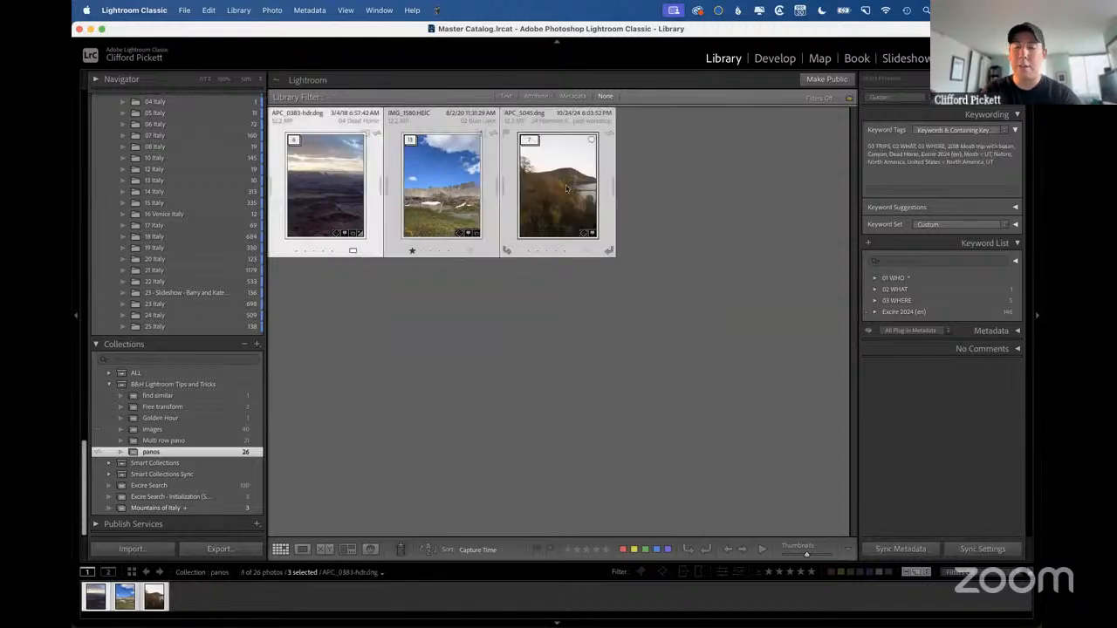
right_click(566, 187)
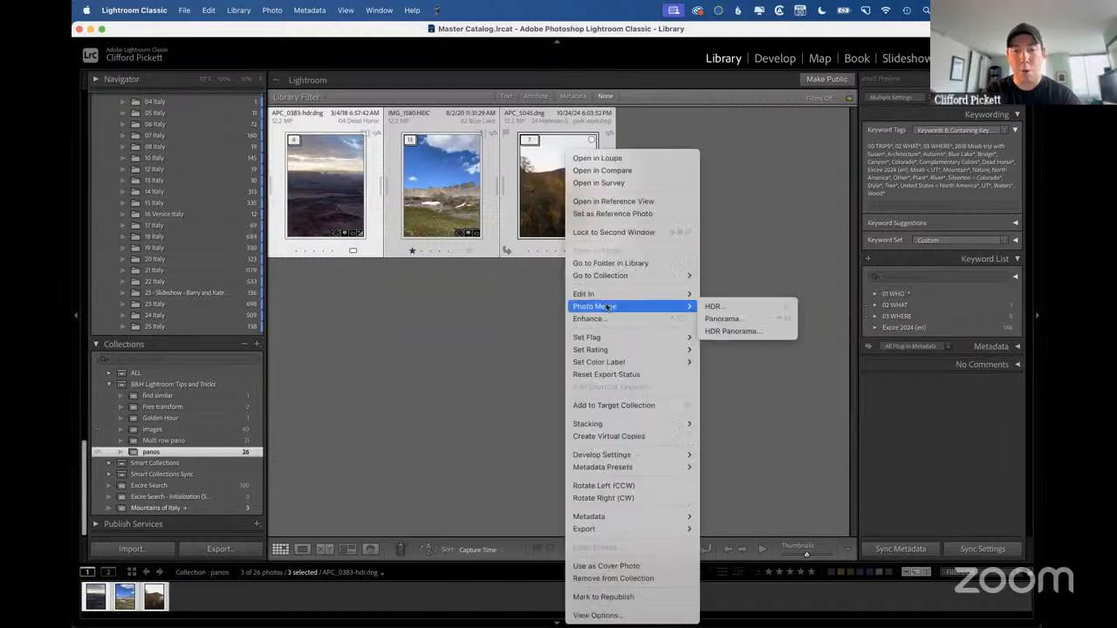
mouse_move(637, 427)
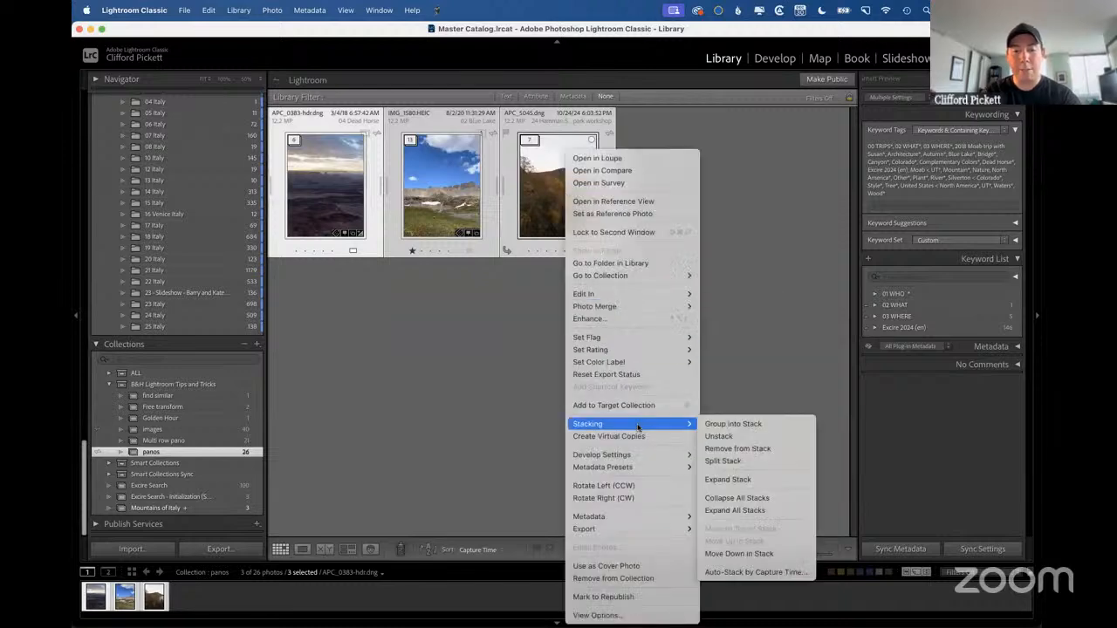
click(748, 438)
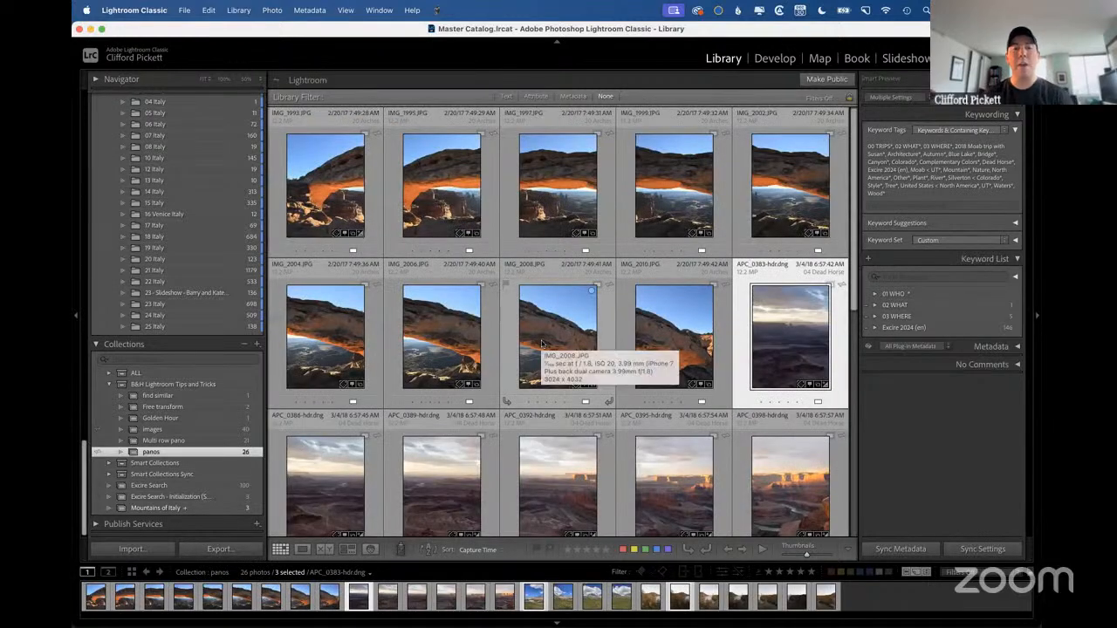
Group the nine rock arch photos, IMG_1993 to IMG_2010, into one stack.
click(322, 188)
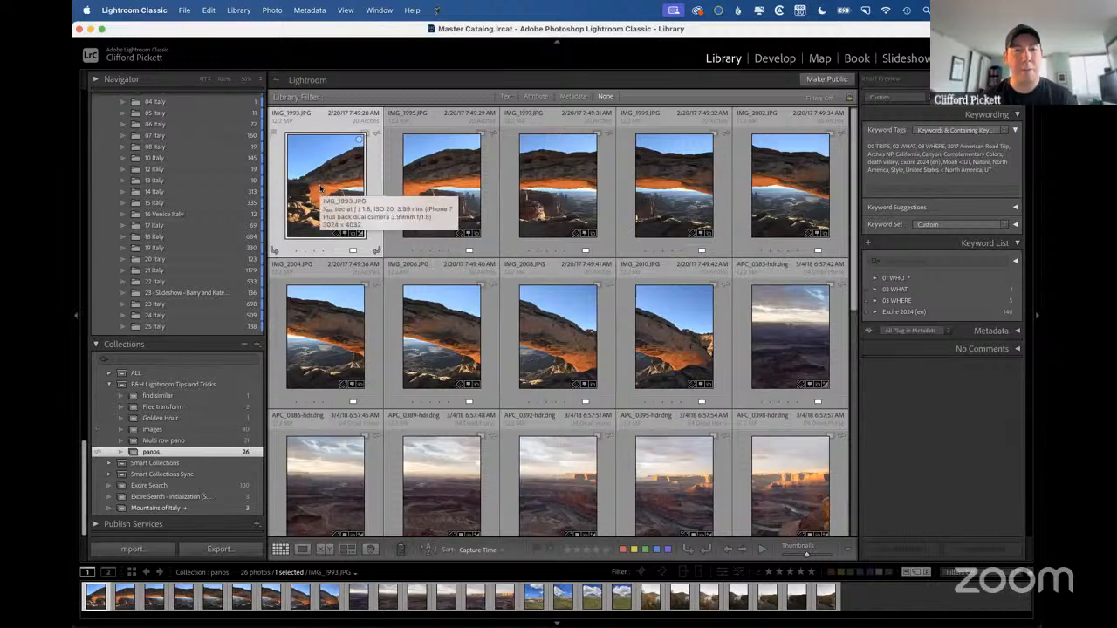
shift+click(654, 326)
key(super+g)
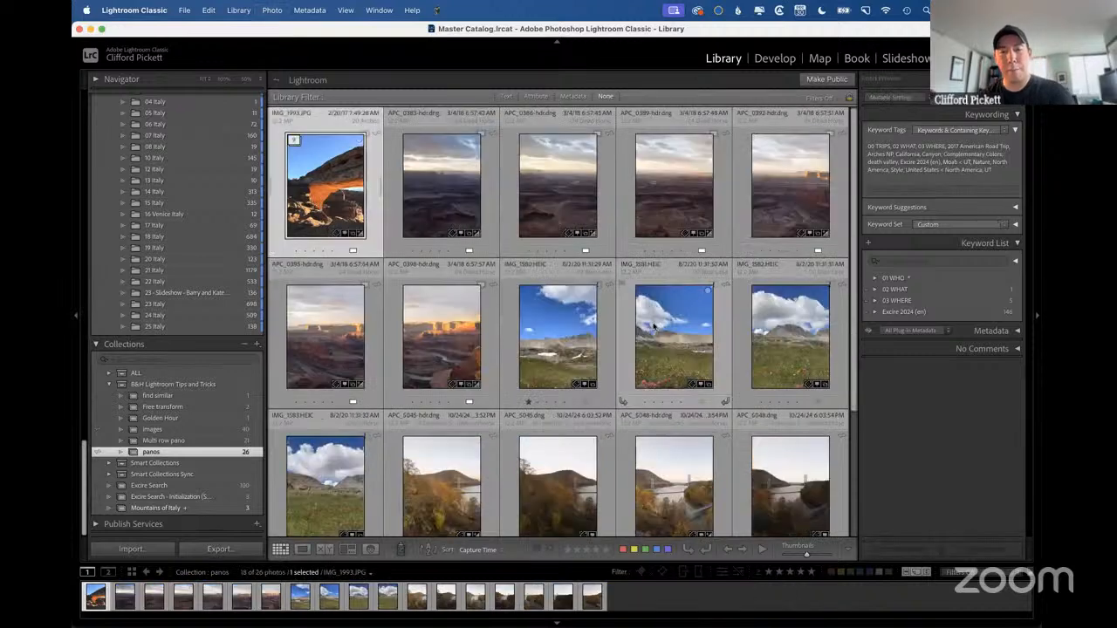
Switch to the presentation, advance to the Renaming Catalog slide, and switch back to Lightroom Classic.
click(450, 331)
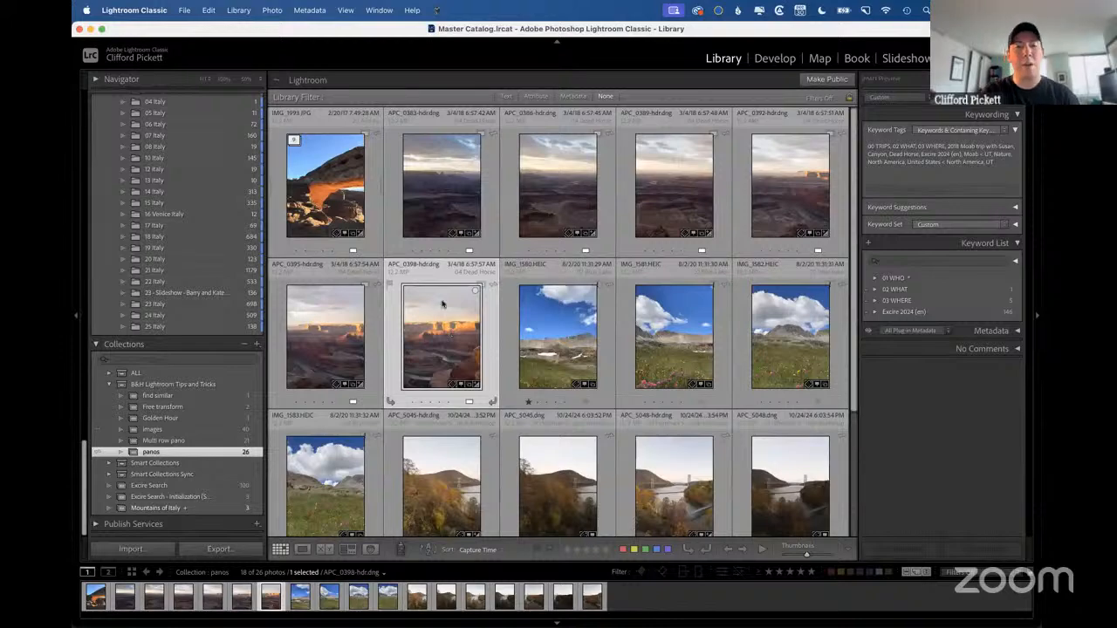
click(438, 188)
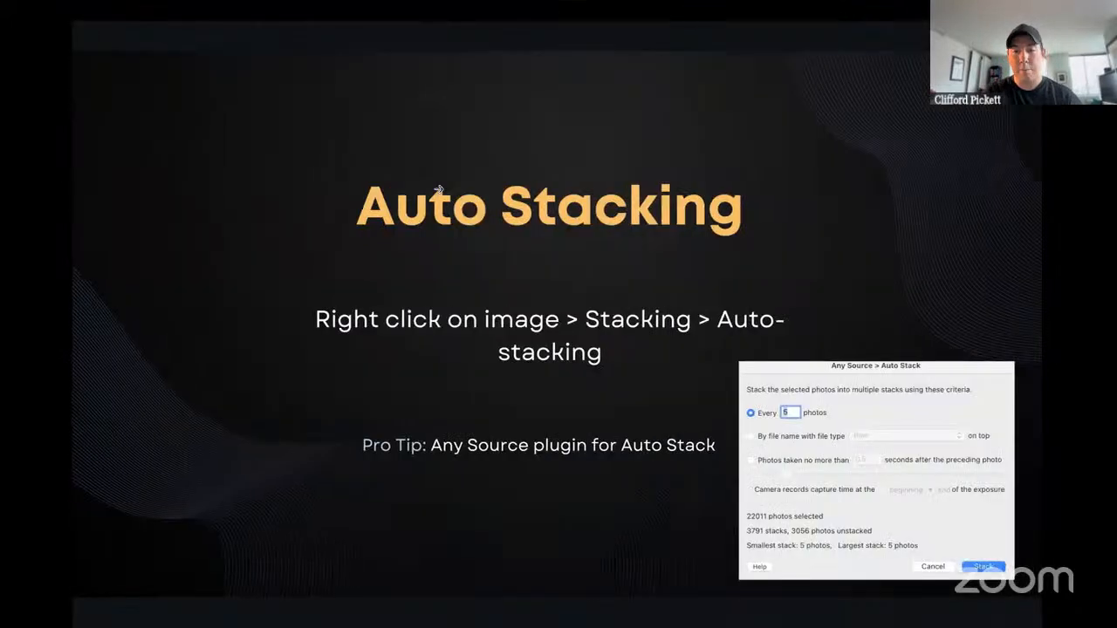
click(437, 189)
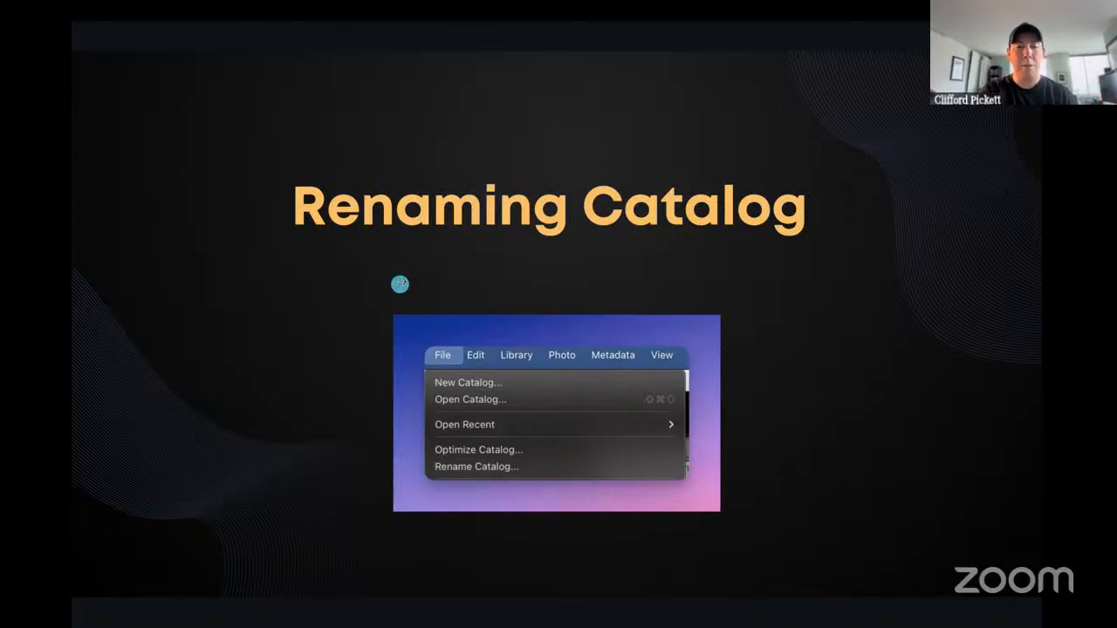
key(ctrl+Left)
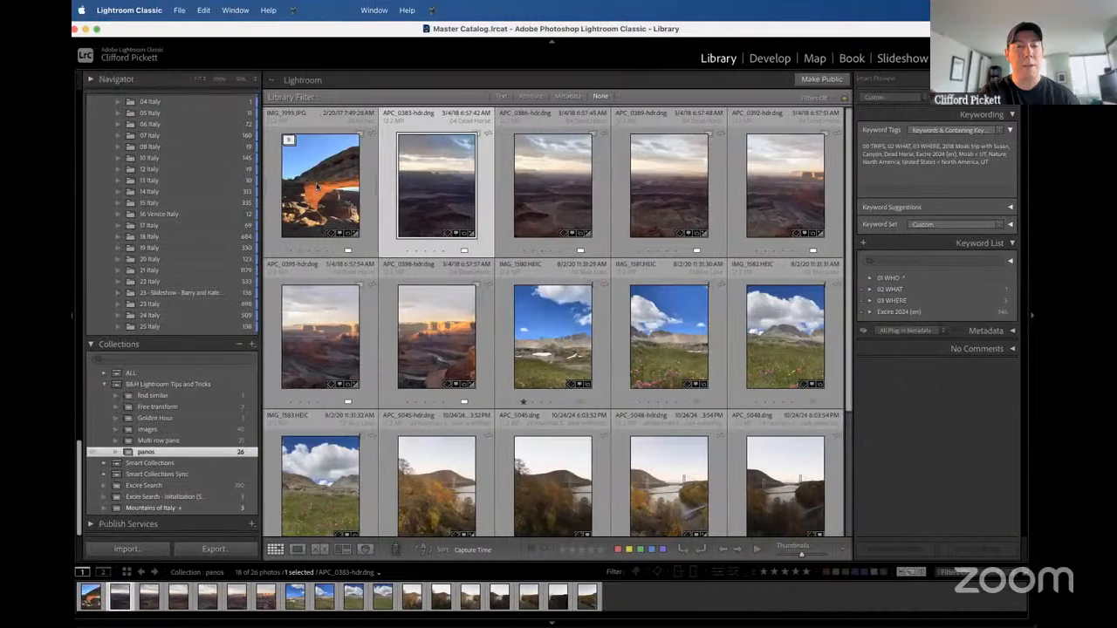
Show the catalog's location in Finder from the general Catalog Settings and open the Lightroom Master Catalog folder.
click(314, 165)
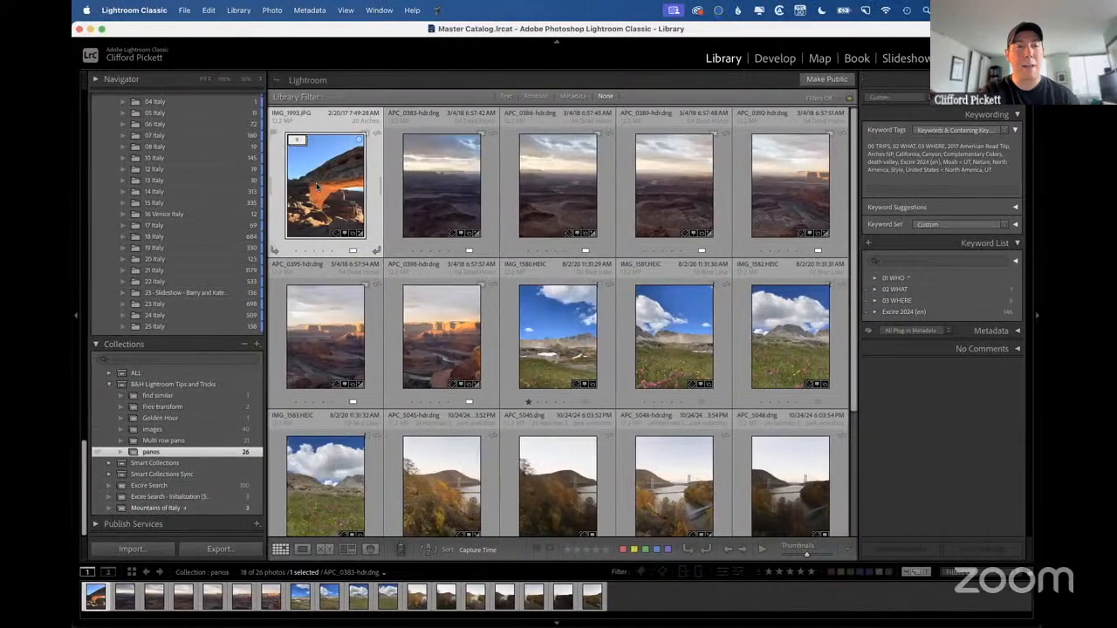
click(133, 11)
click(131, 56)
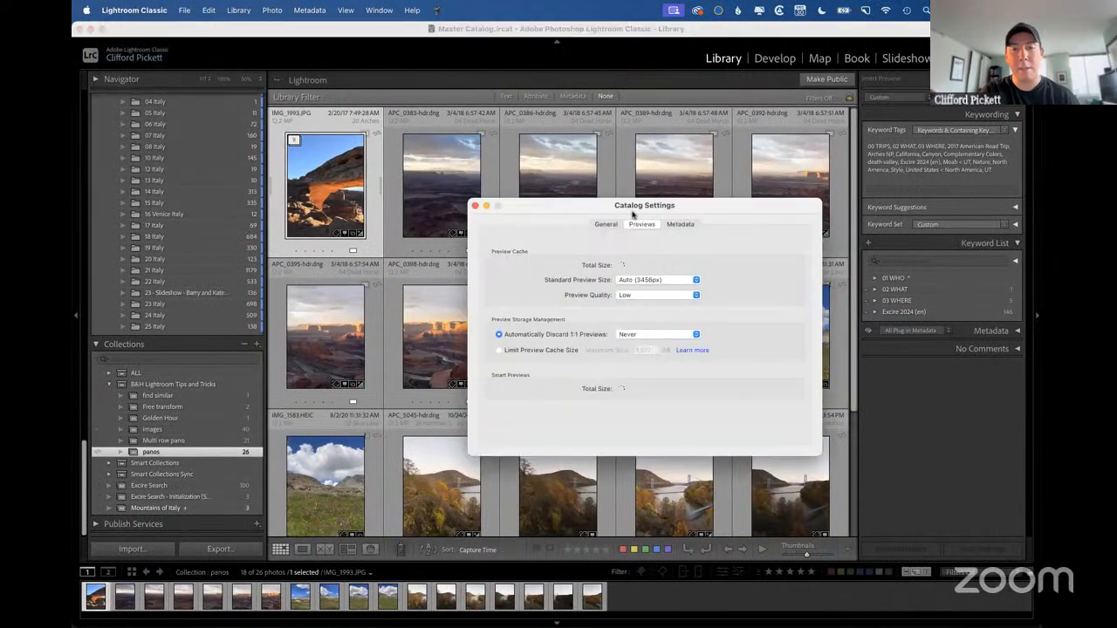
click(608, 224)
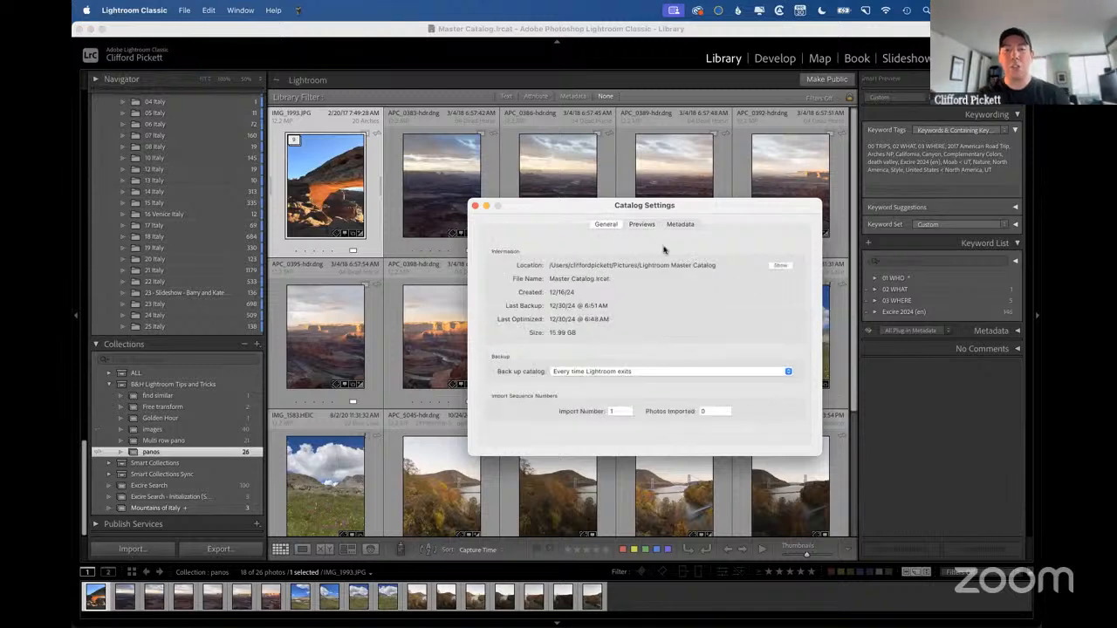
click(781, 266)
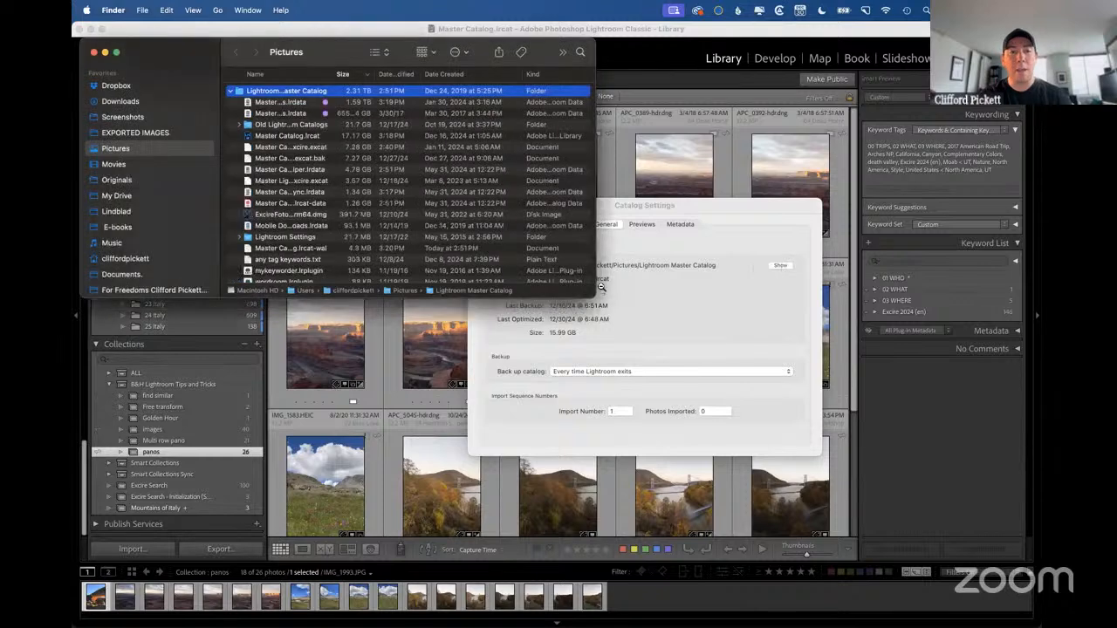
double_click(272, 93)
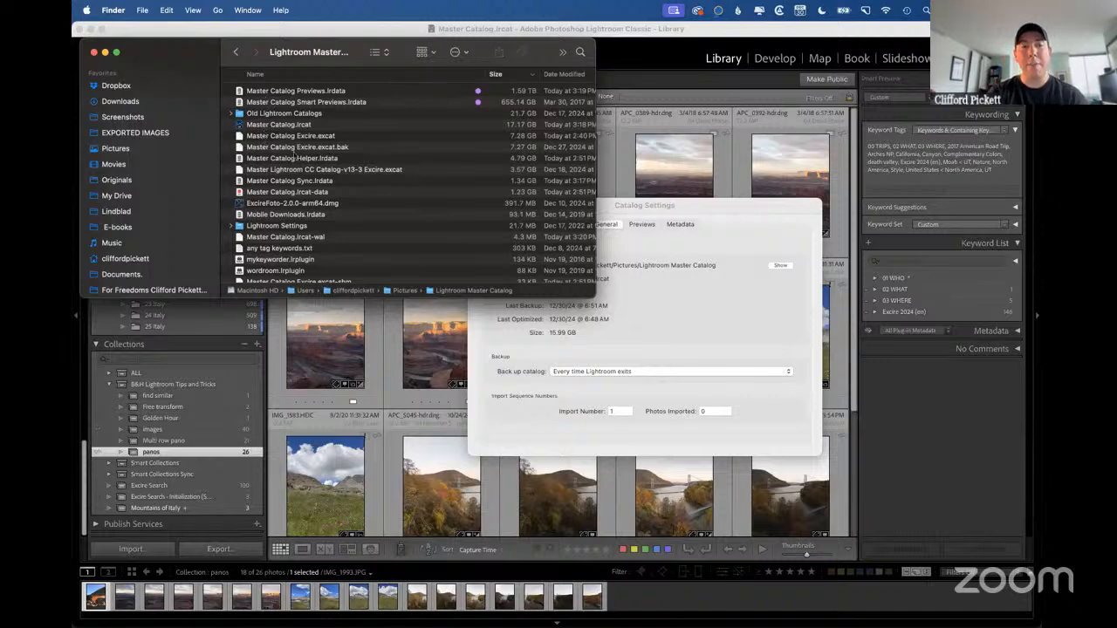
Tag the Master Catalog.lrcat file green in Finder.
click(282, 93)
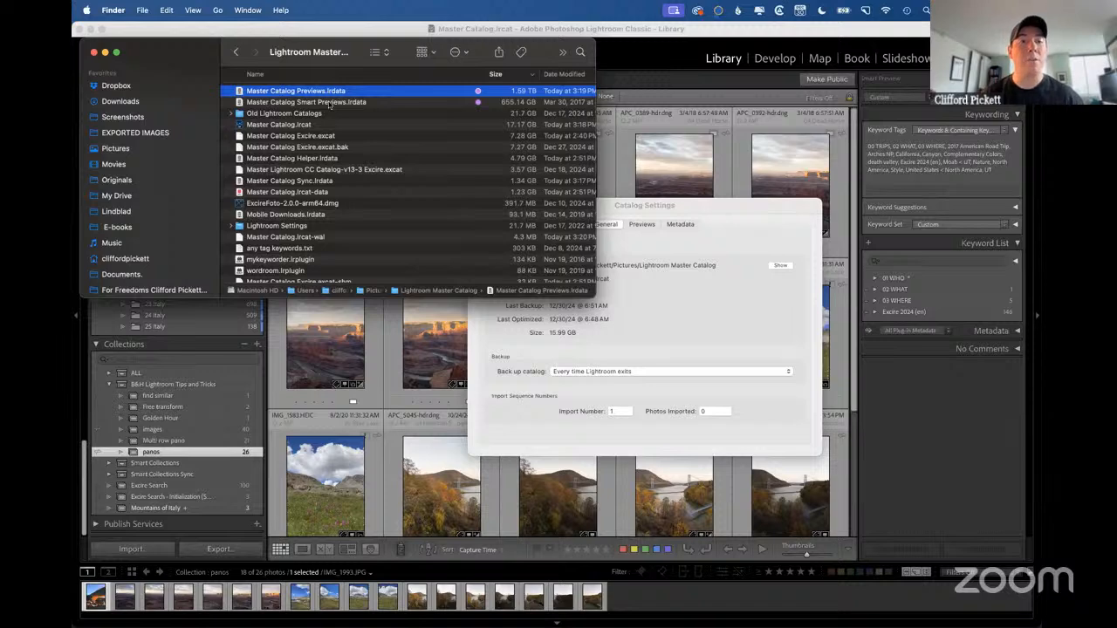
click(285, 125)
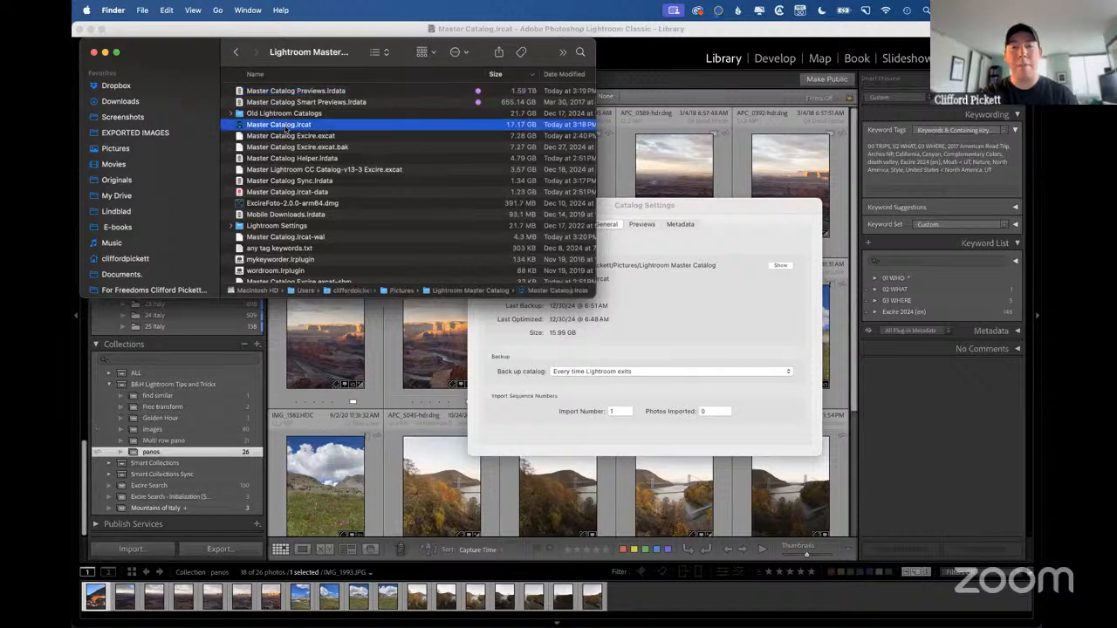
right_click(324, 128)
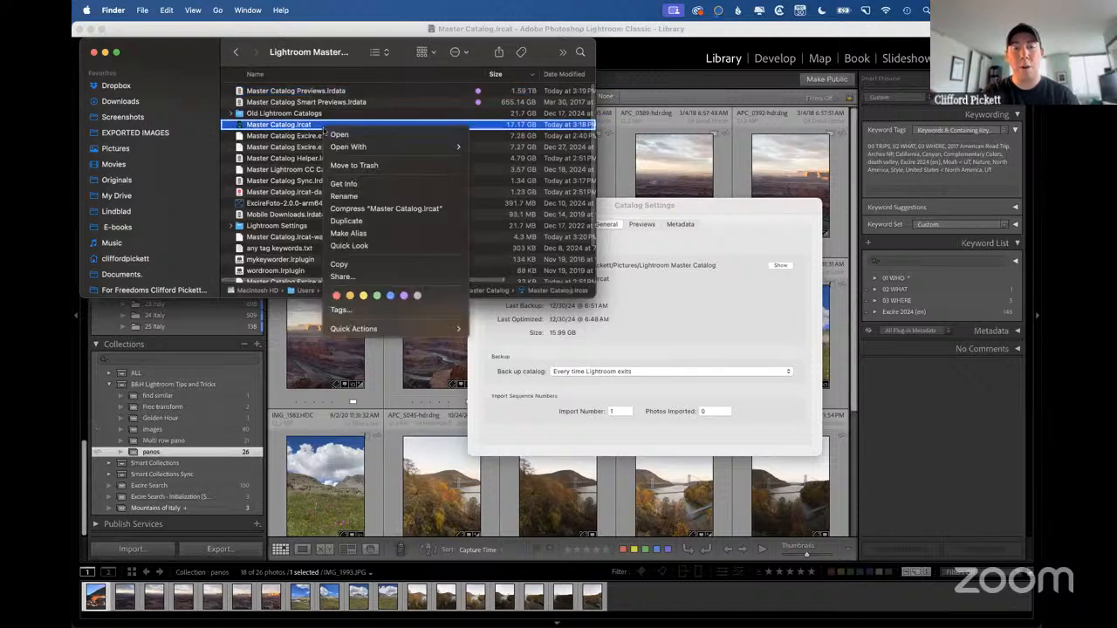
click(376, 297)
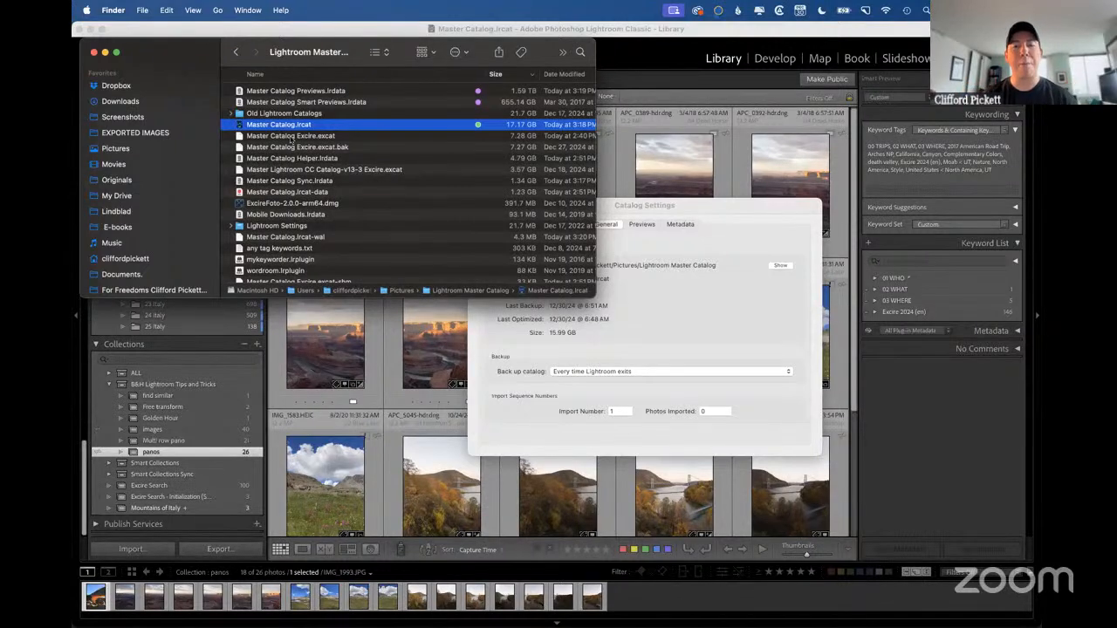
Return to Lightroom Classic and search its Help for "RENAME" to locate the Rename Catalog command.
key(ctrl+Right)
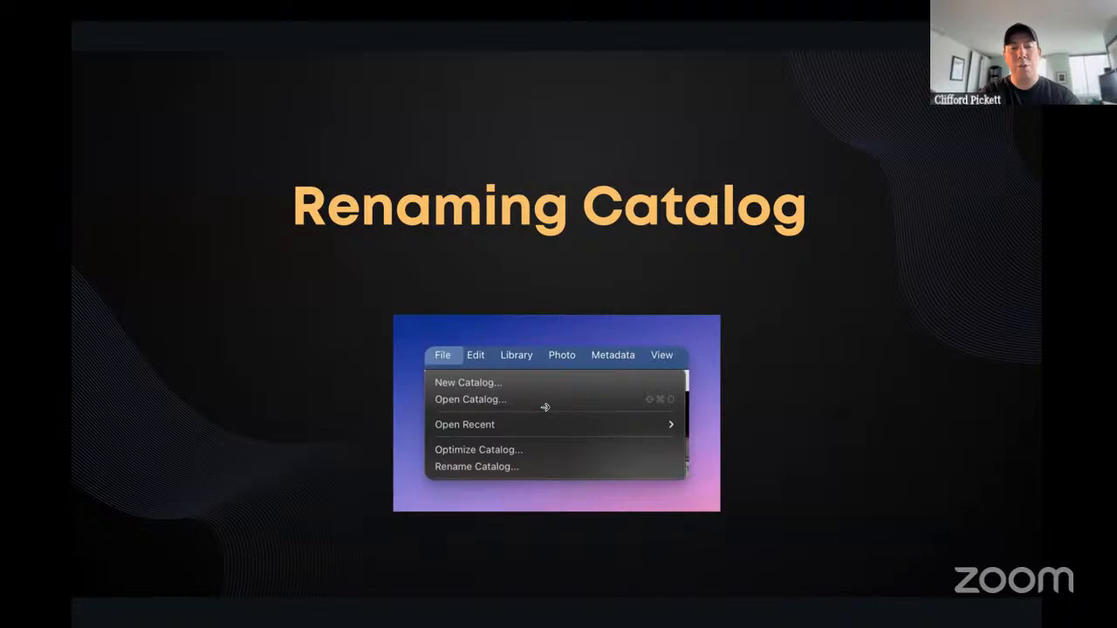
key(ctrl+Left)
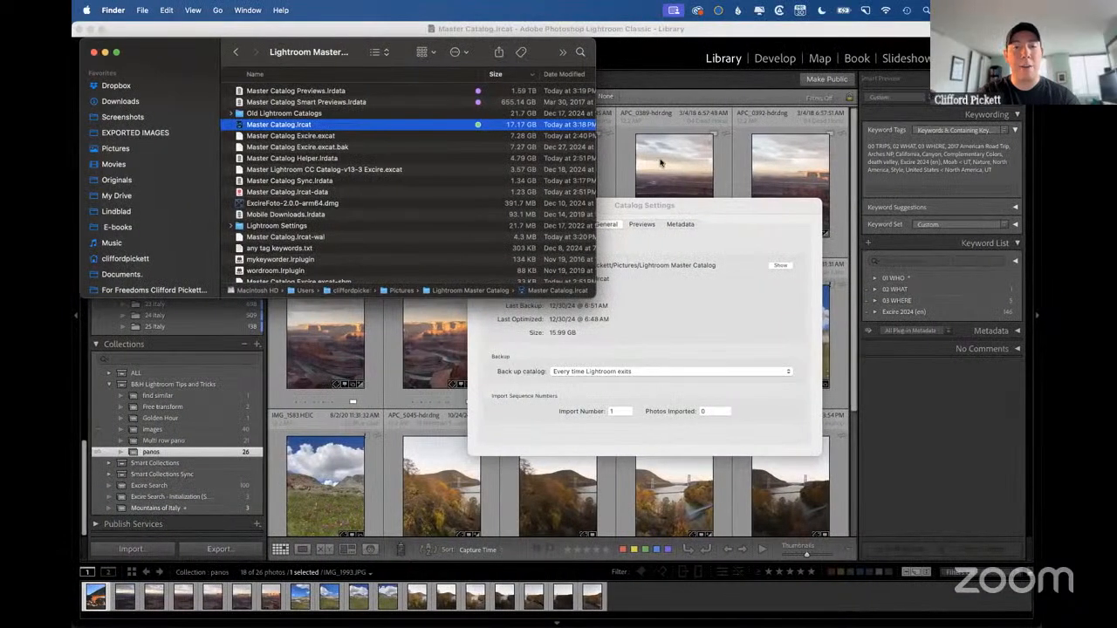
click(660, 163)
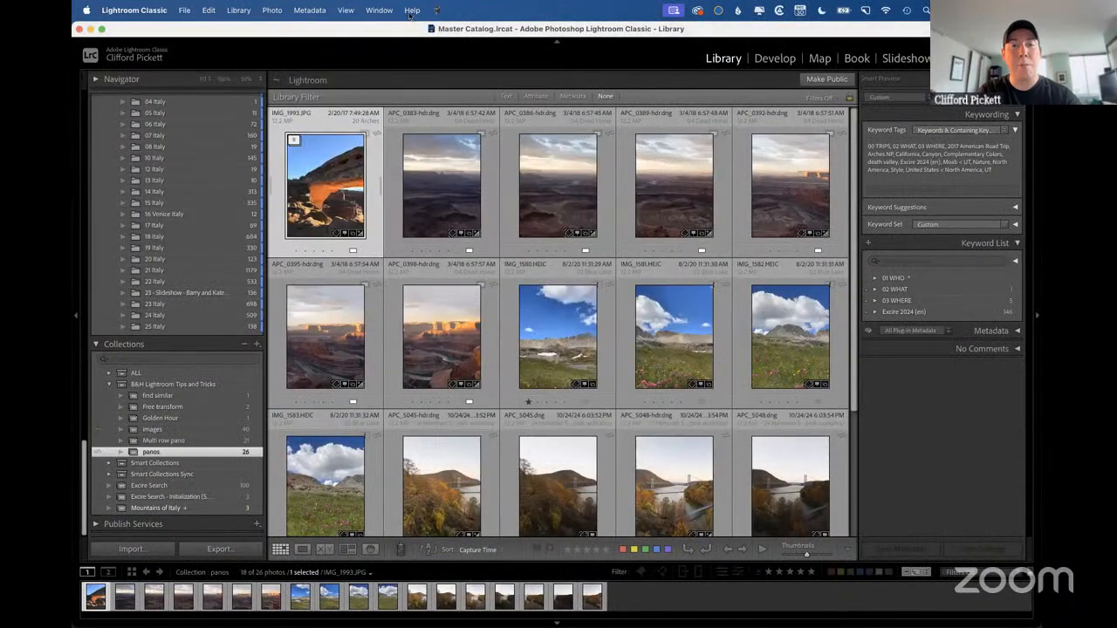
click(410, 10)
text(RENAME)
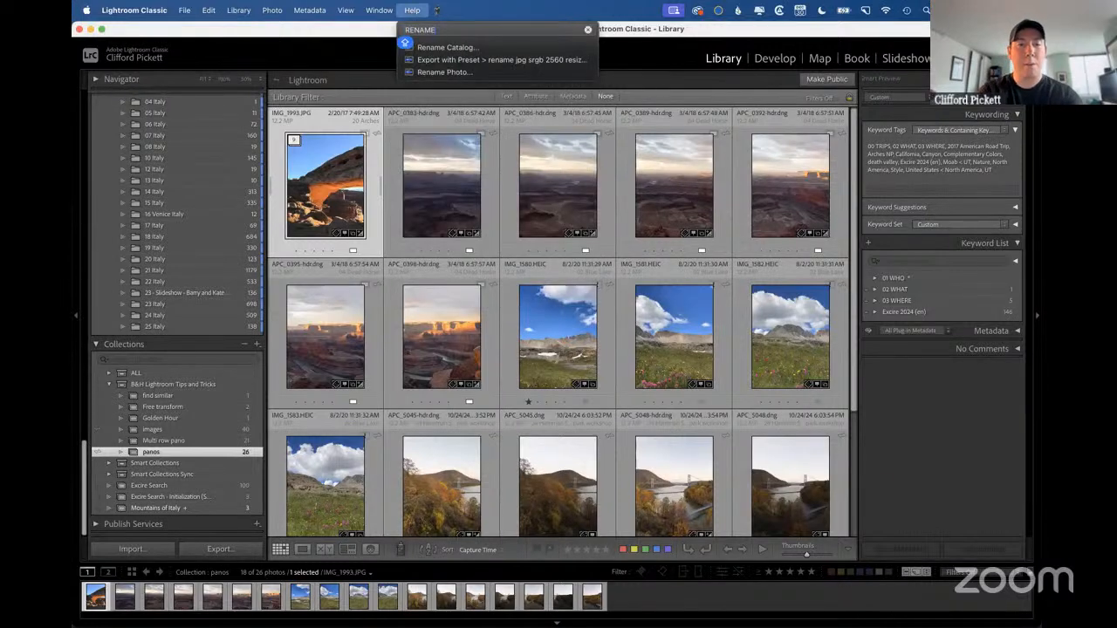
mouse_move(443, 61)
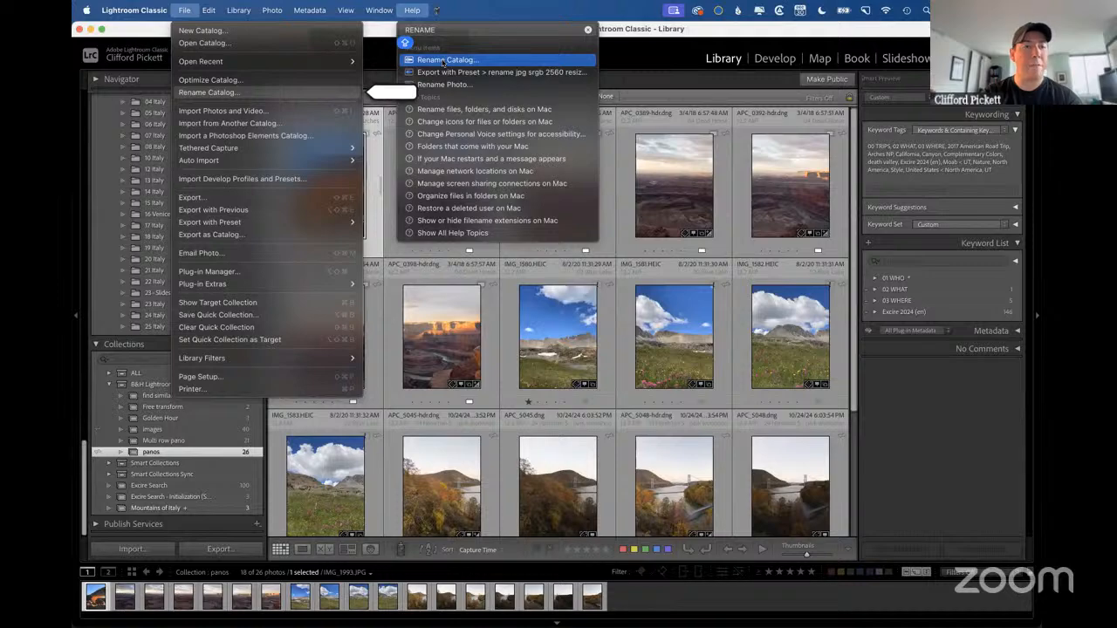
click(565, 341)
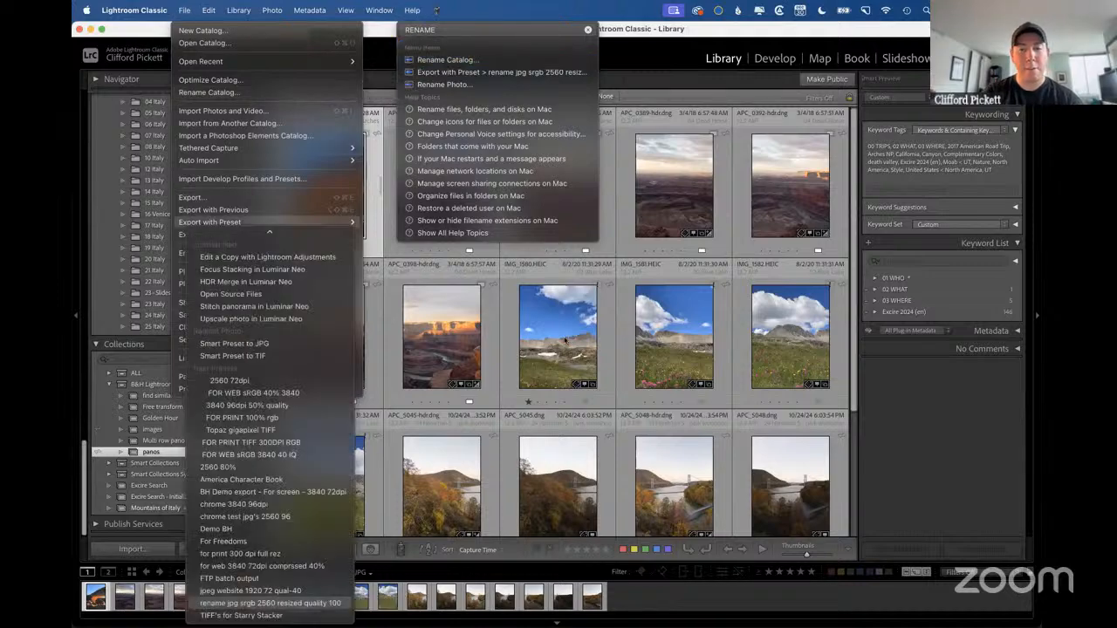
Switch to the presentation and advance to the slide on changing the default catalog.
key(ctrl+Right)
click(564, 337)
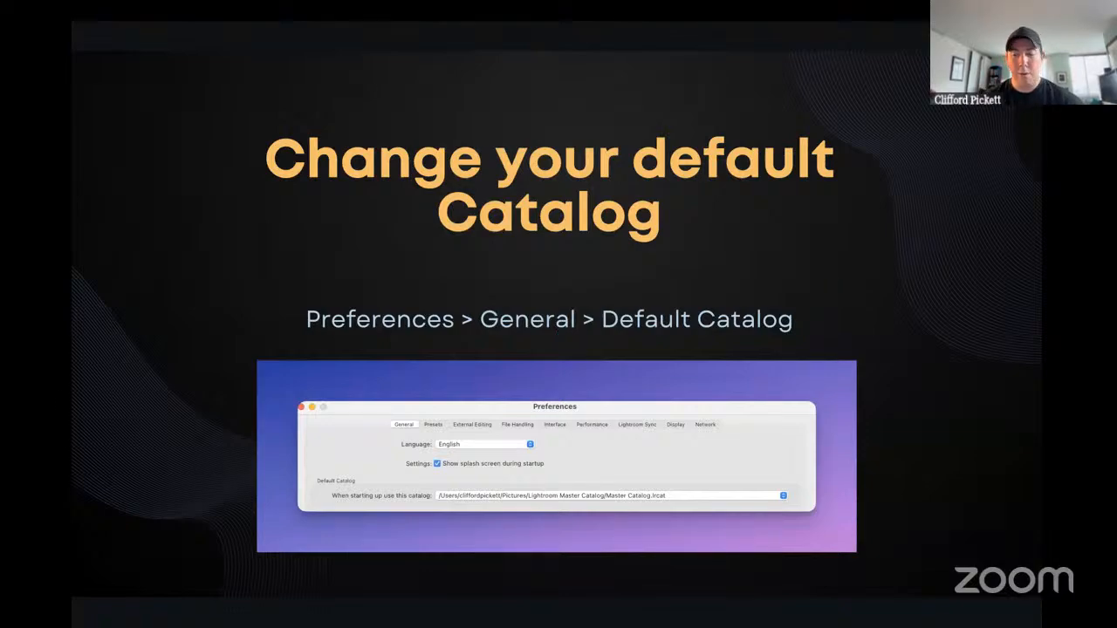
Switch from the presentation to Lightroom Classic and display the General preferences.
key(ctrl+Left)
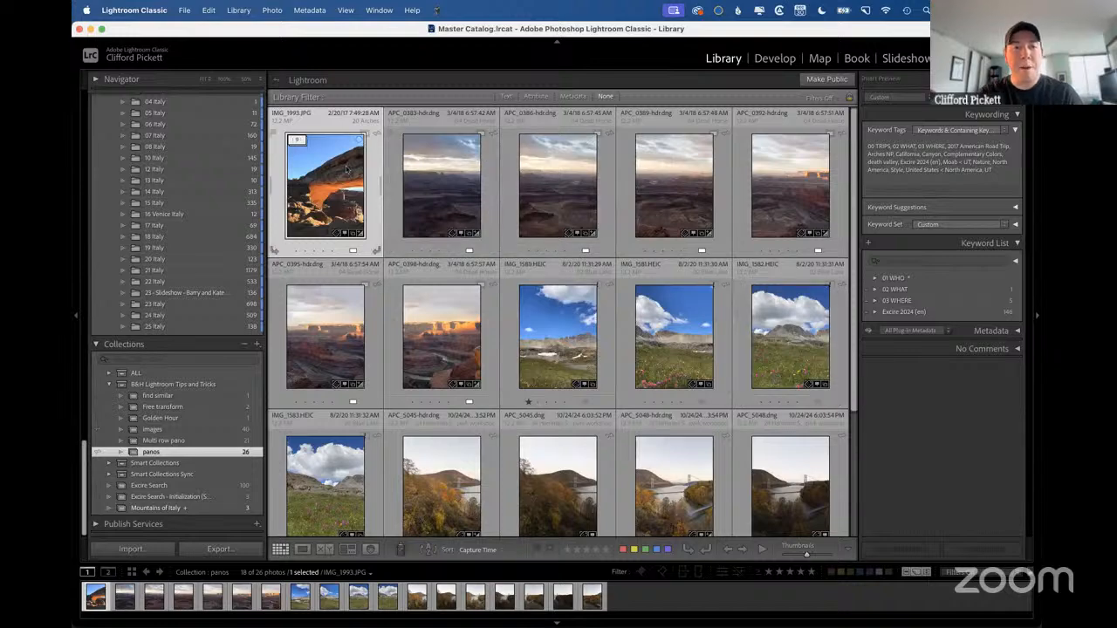
key(ctrl+Right)
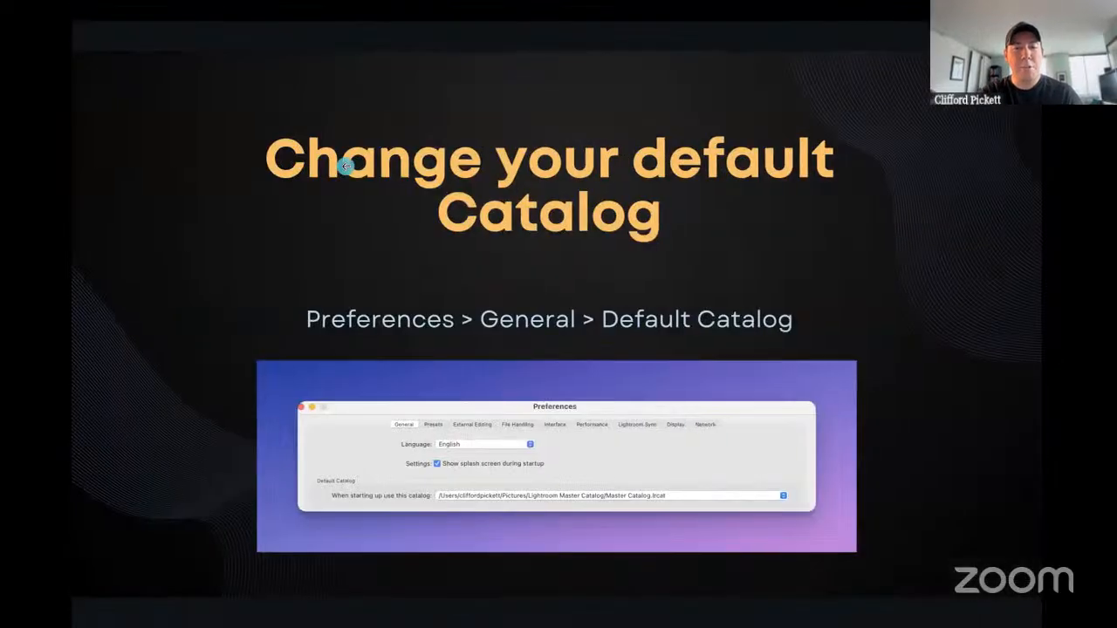
key(ctrl+Left)
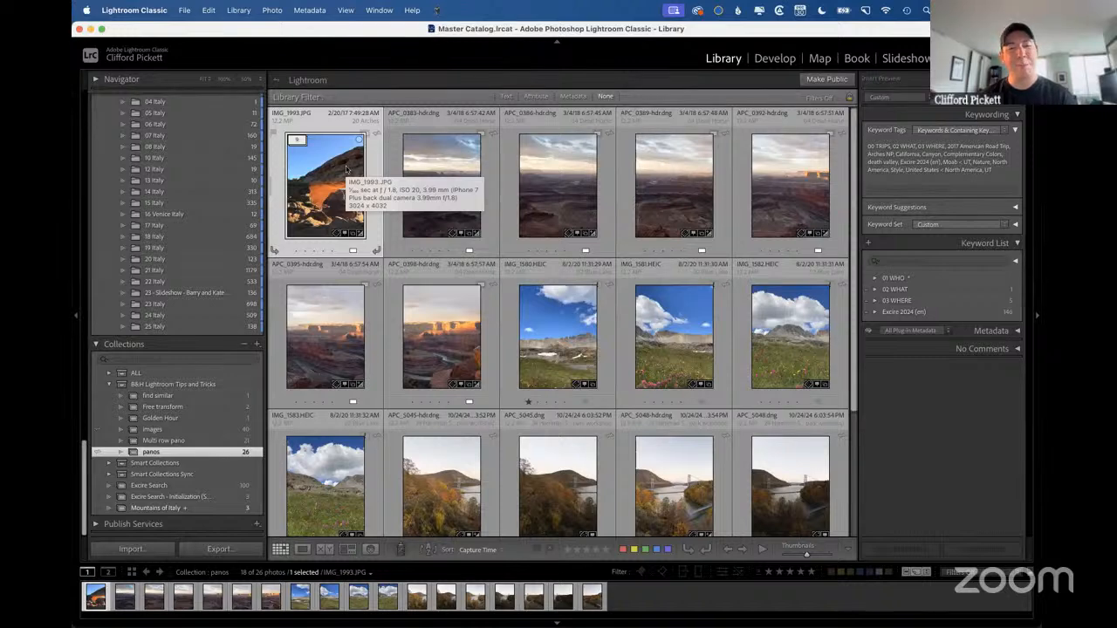
click(134, 9)
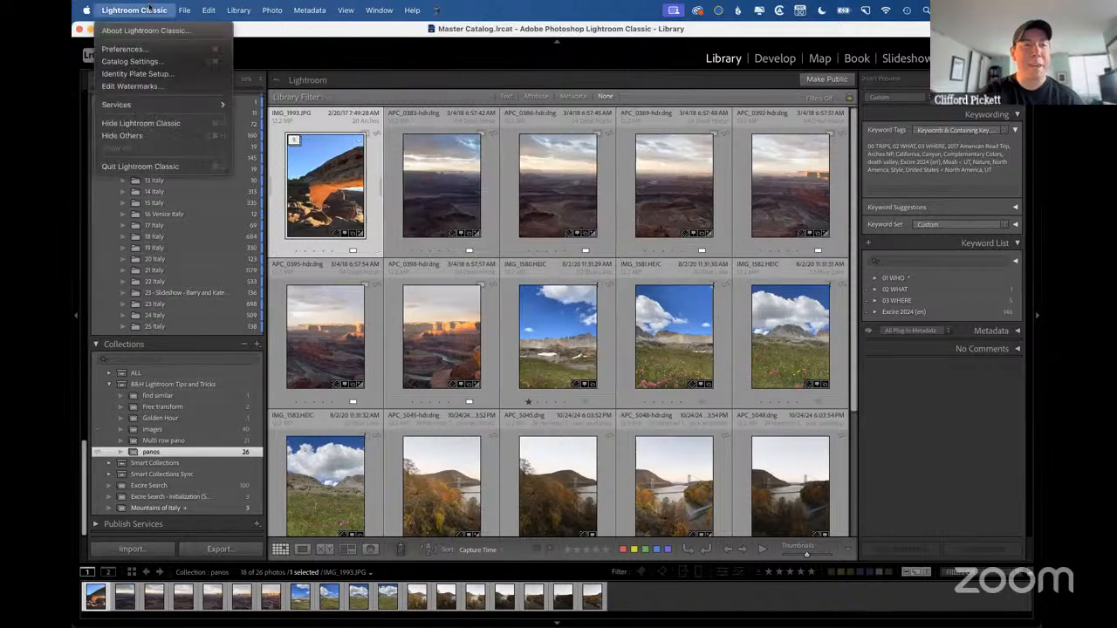
click(131, 51)
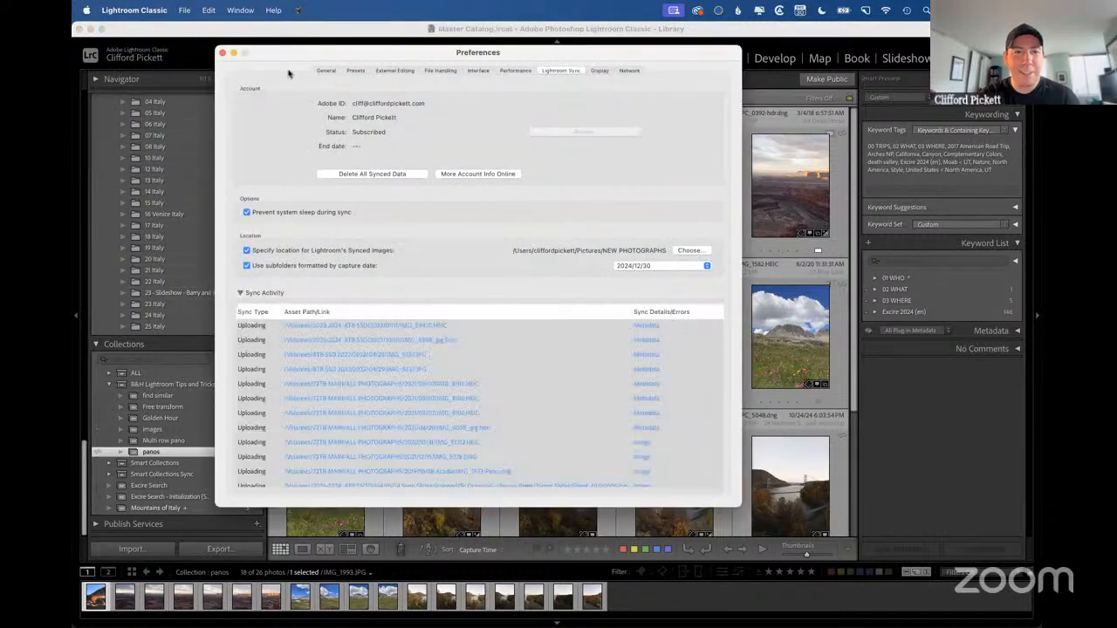
click(325, 71)
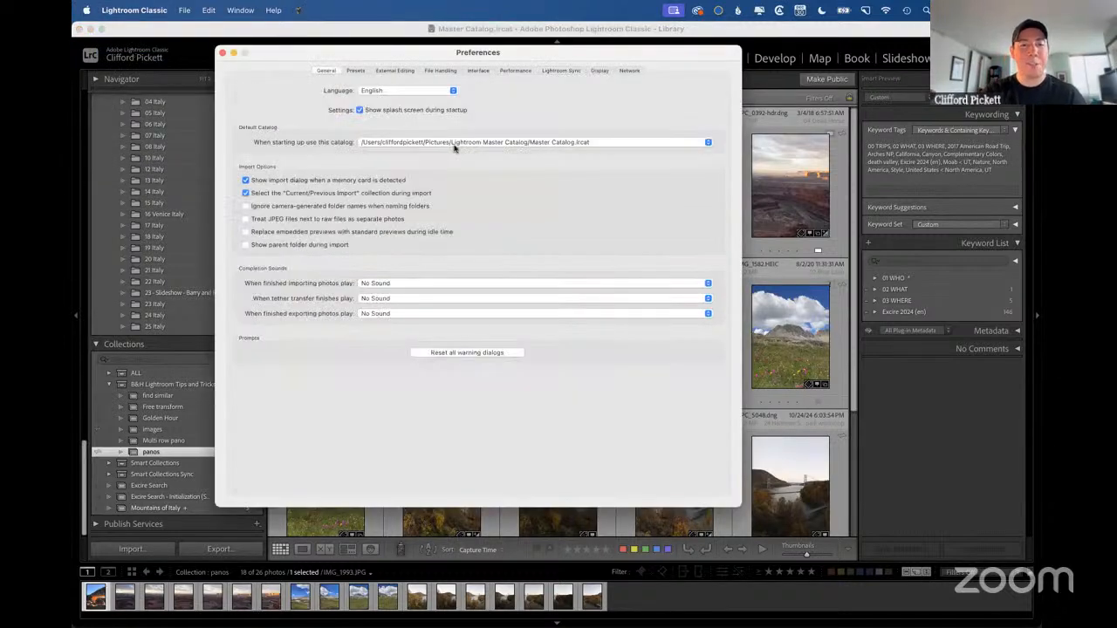
Review the startup catalog choices, set the default catalog to Master Catalog.lrcat, and close the preferences.
click(529, 143)
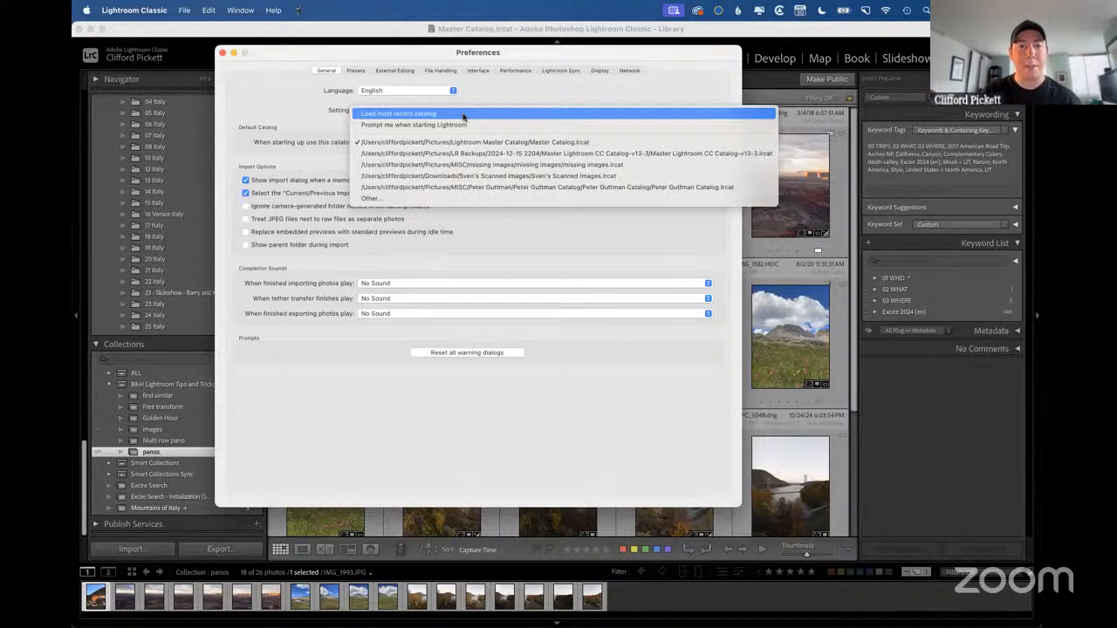
click(281, 92)
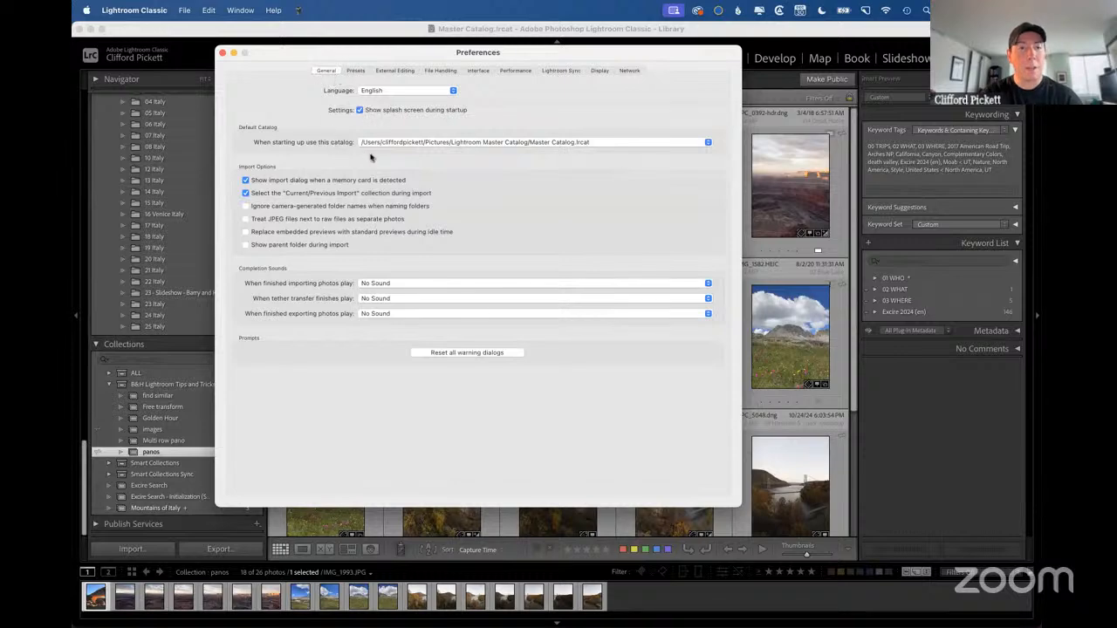
click(431, 144)
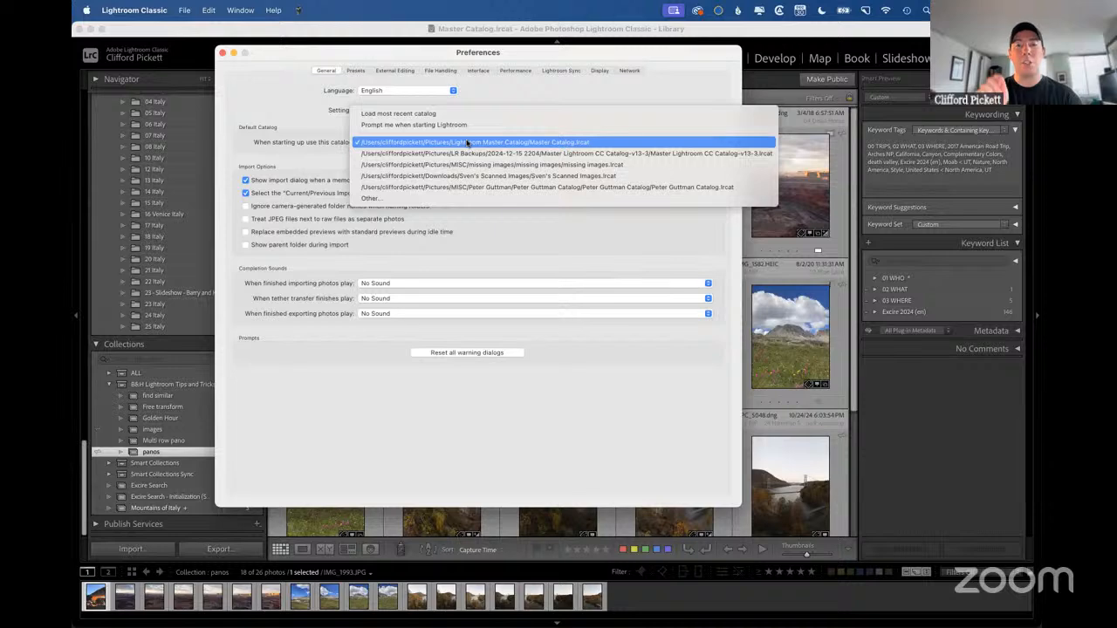
click(467, 142)
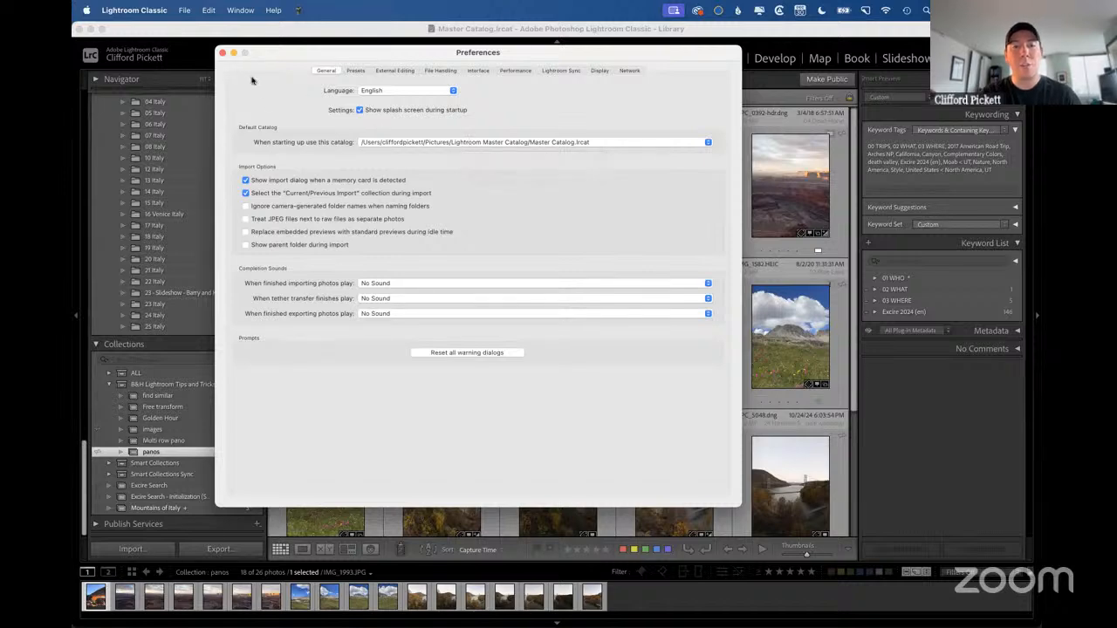
click(222, 53)
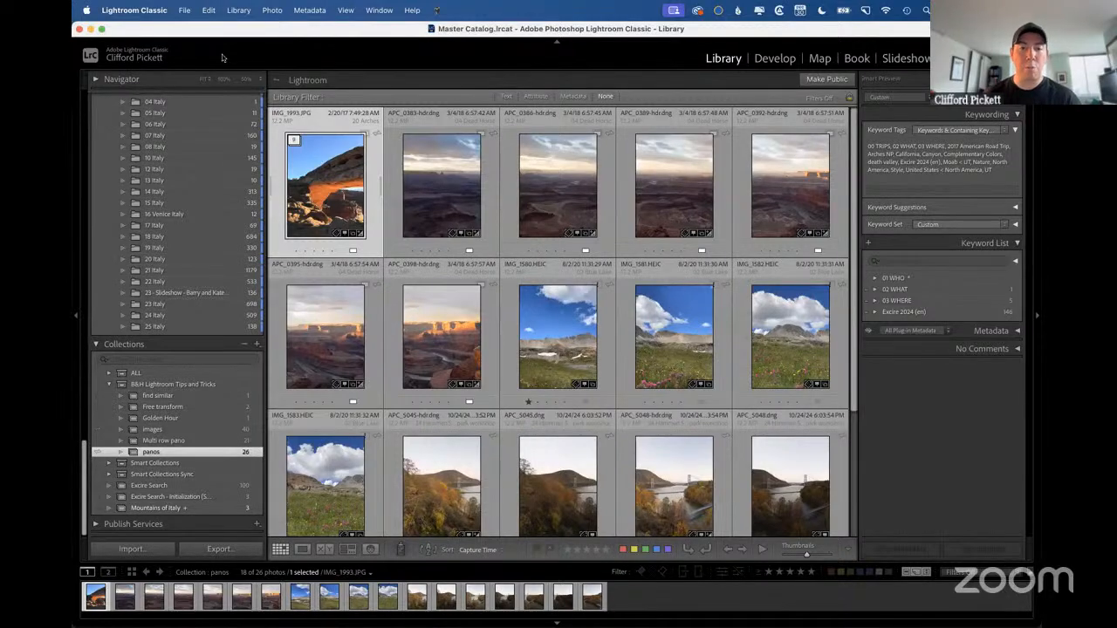
Check the next slide in the presentation, return to Lightroom Classic, and display the Presets preferences.
key(ctrl+Right)
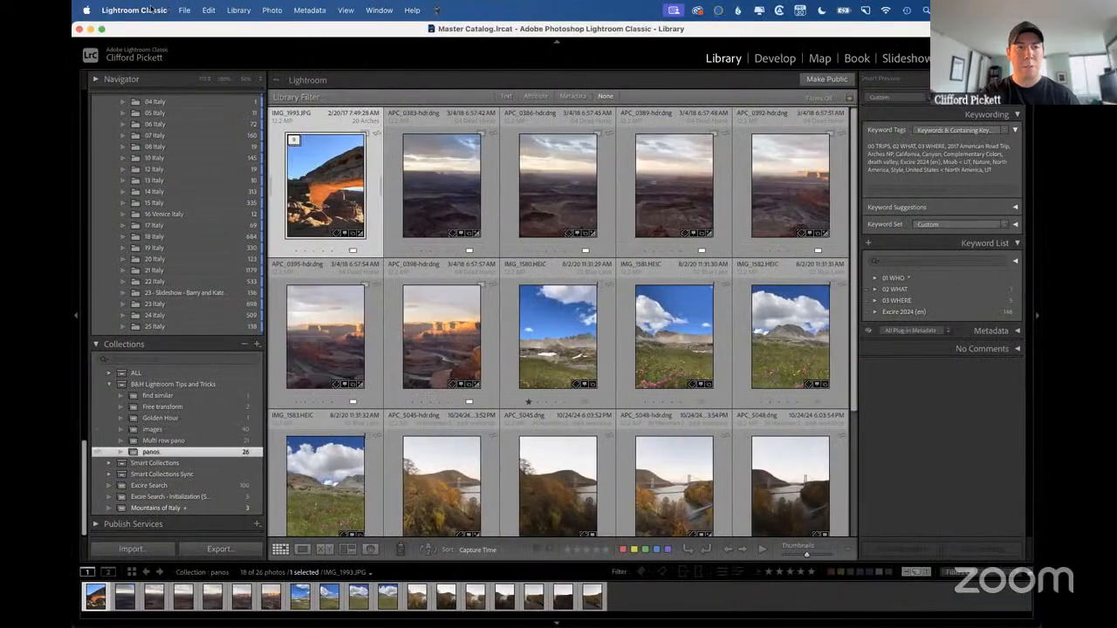
click(144, 10)
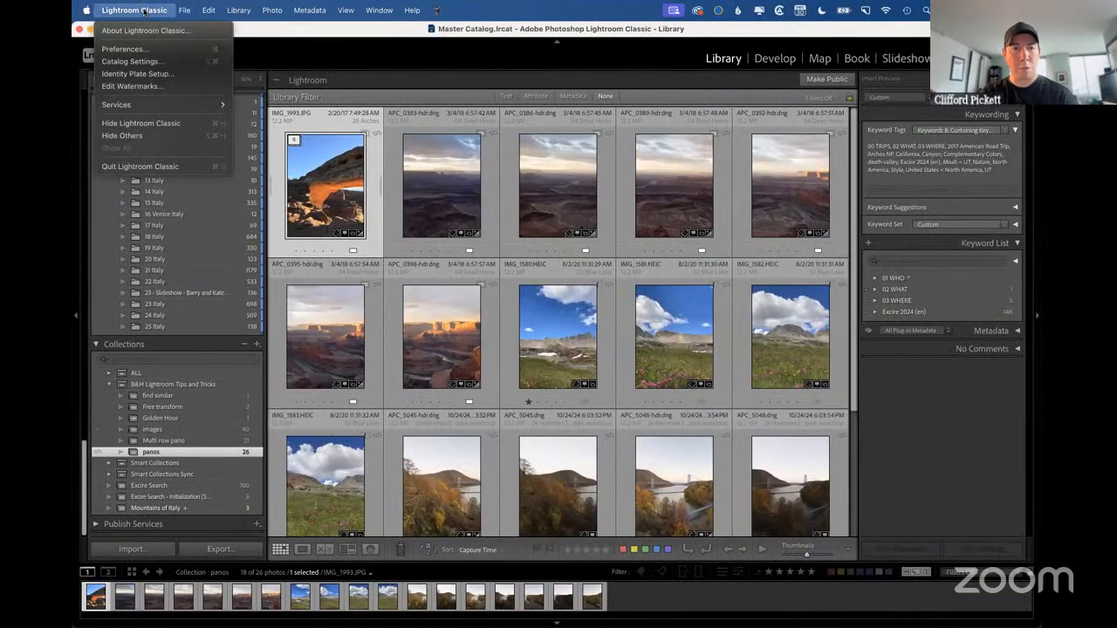
click(139, 46)
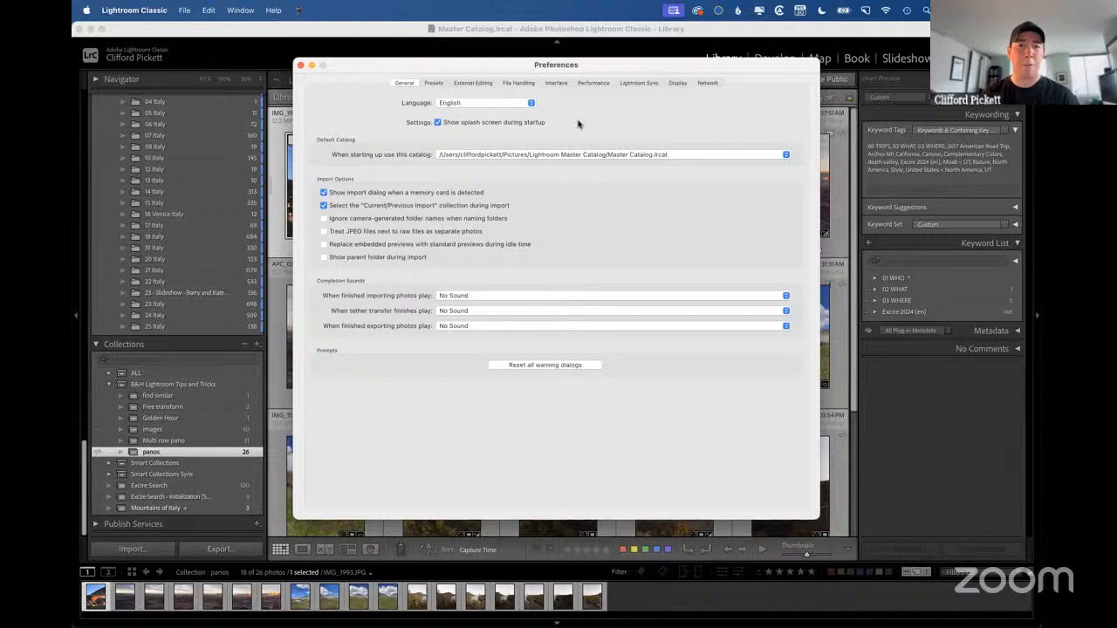
click(432, 83)
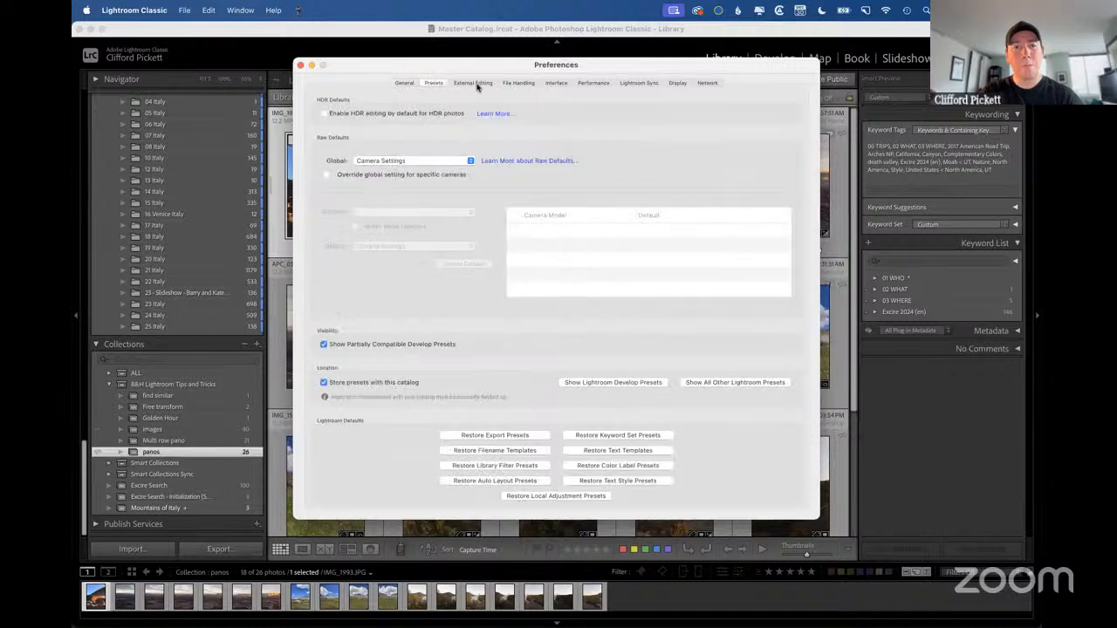
click(478, 82)
click(432, 83)
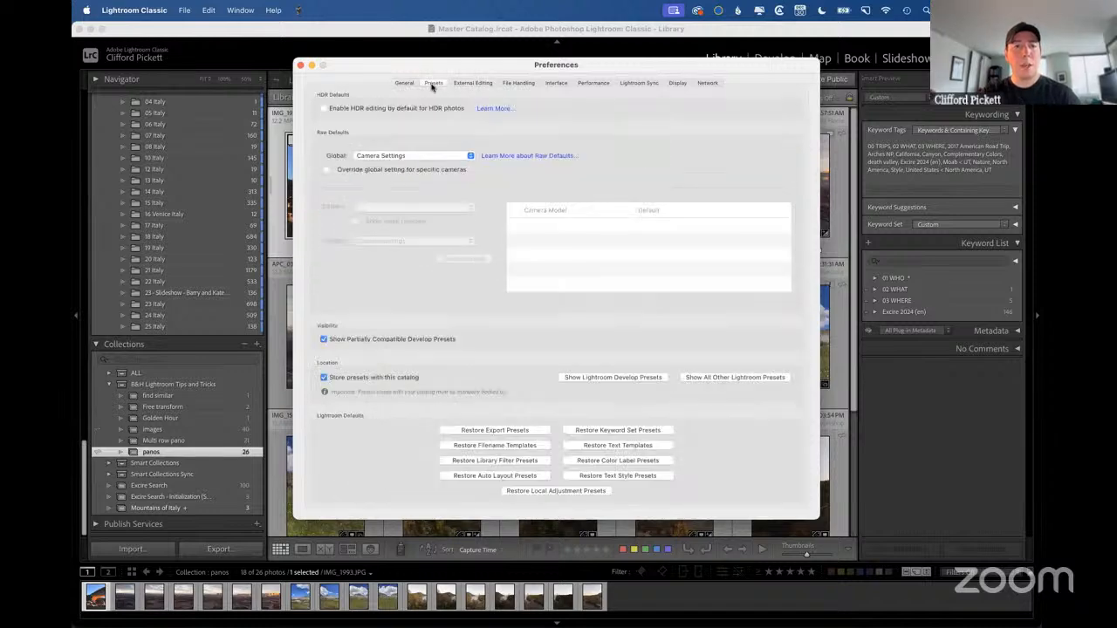
Set the global raw default to Adobe Default, review the other options, and close the preferences.
click(454, 157)
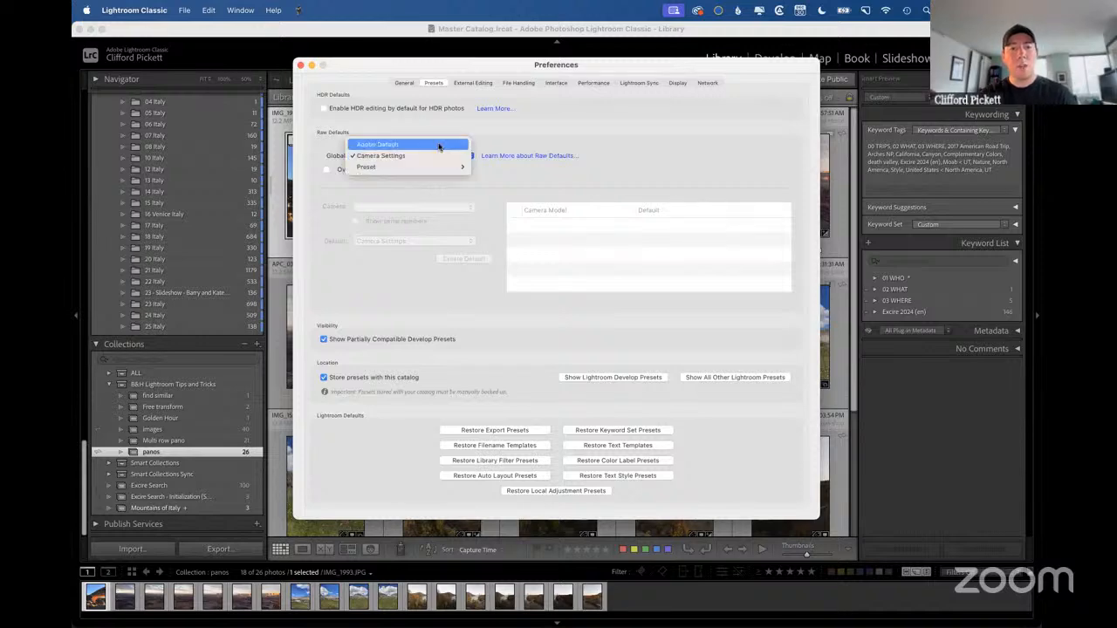
click(439, 145)
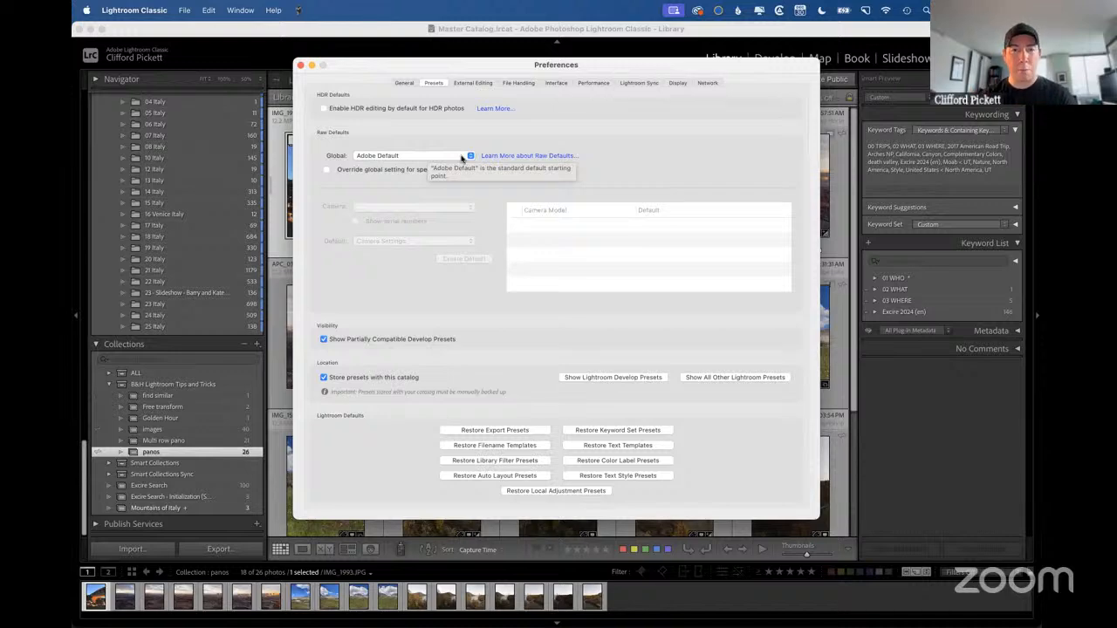
click(463, 158)
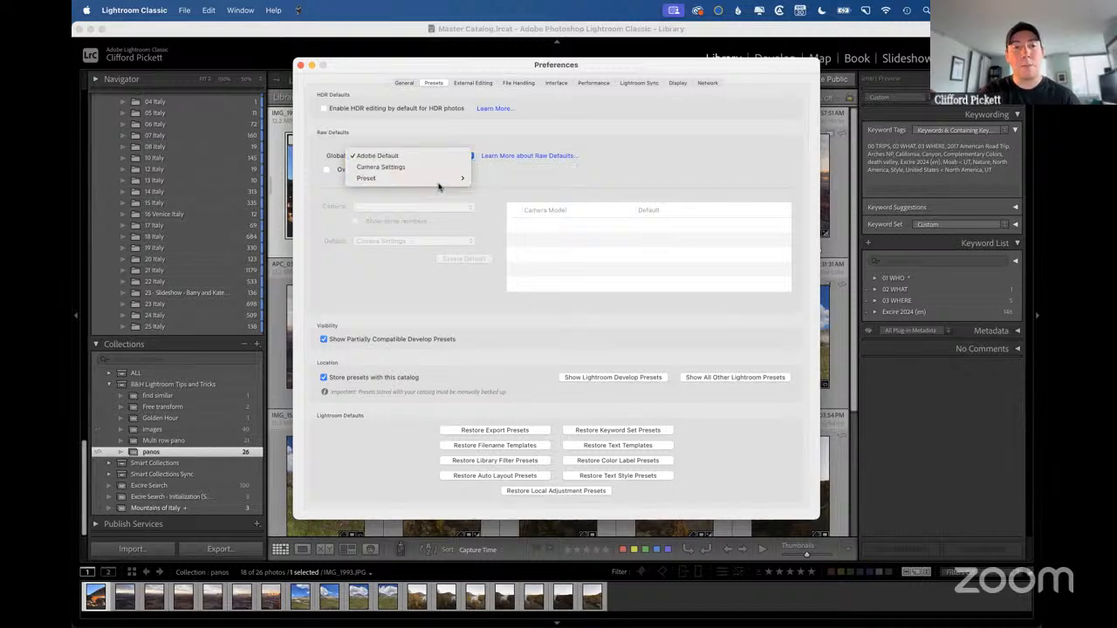
mouse_move(439, 183)
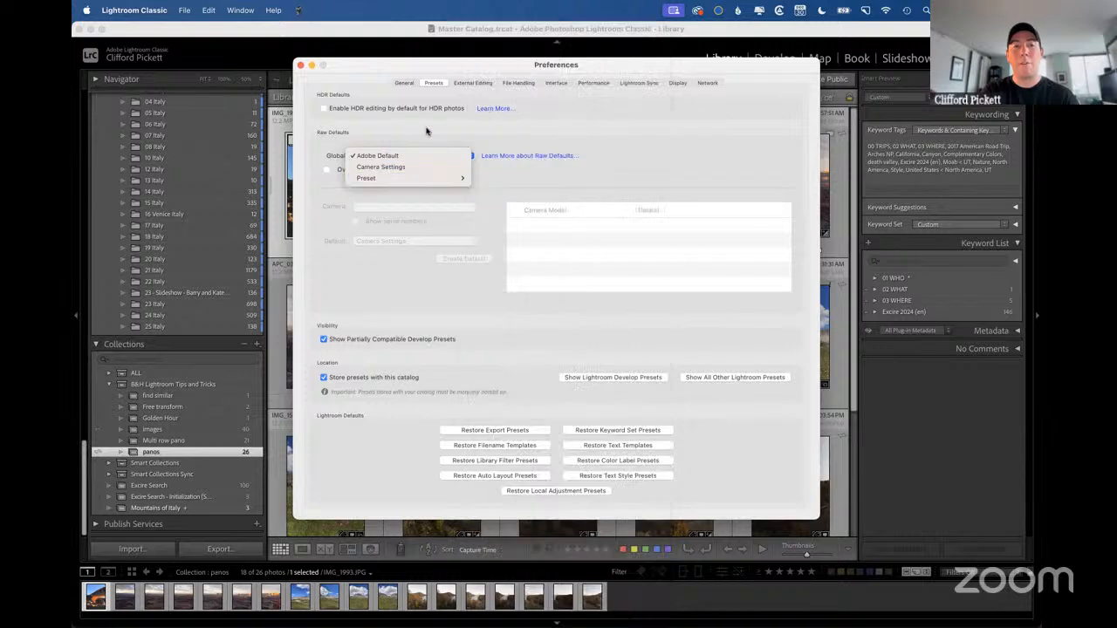
click(431, 155)
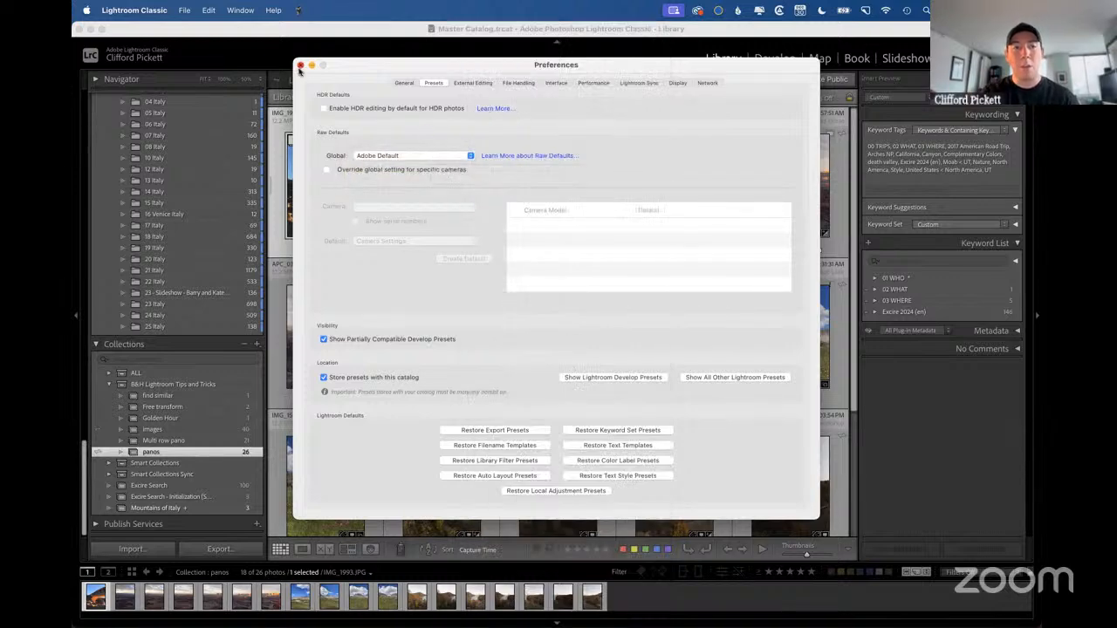
click(300, 65)
Switch to the presentation and advance to the Solo mode slide.
key(ctrl+Right)
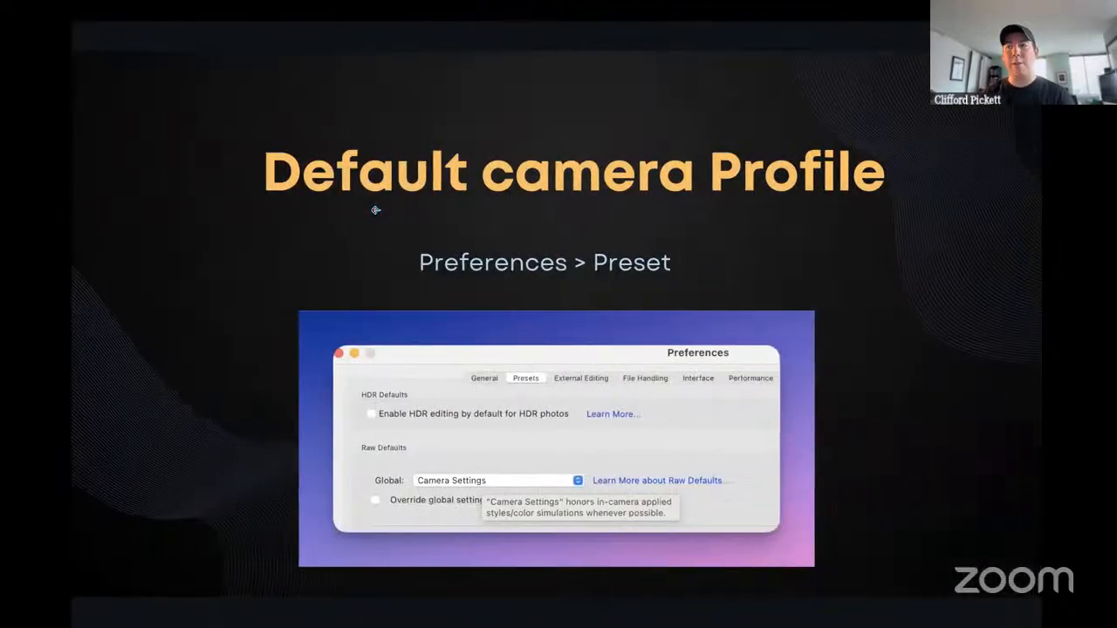
key(Right)
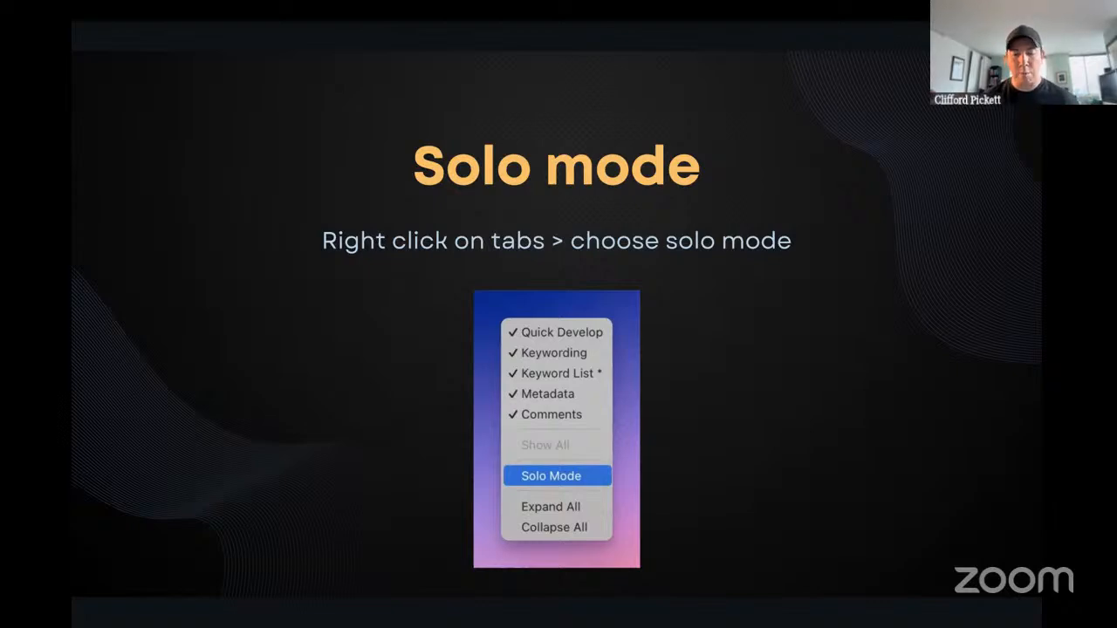
Return to Lightroom Classic and open the 18 Italy folder to browse its mountain photos.
key(ctrl+Left)
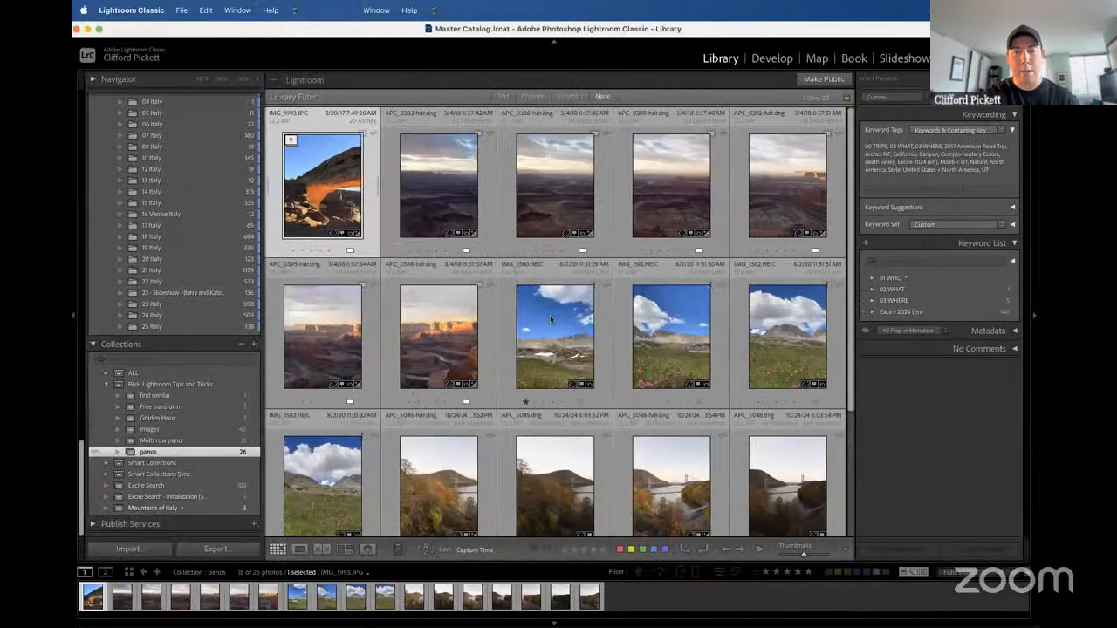
scroll(484, 210, down, 5)
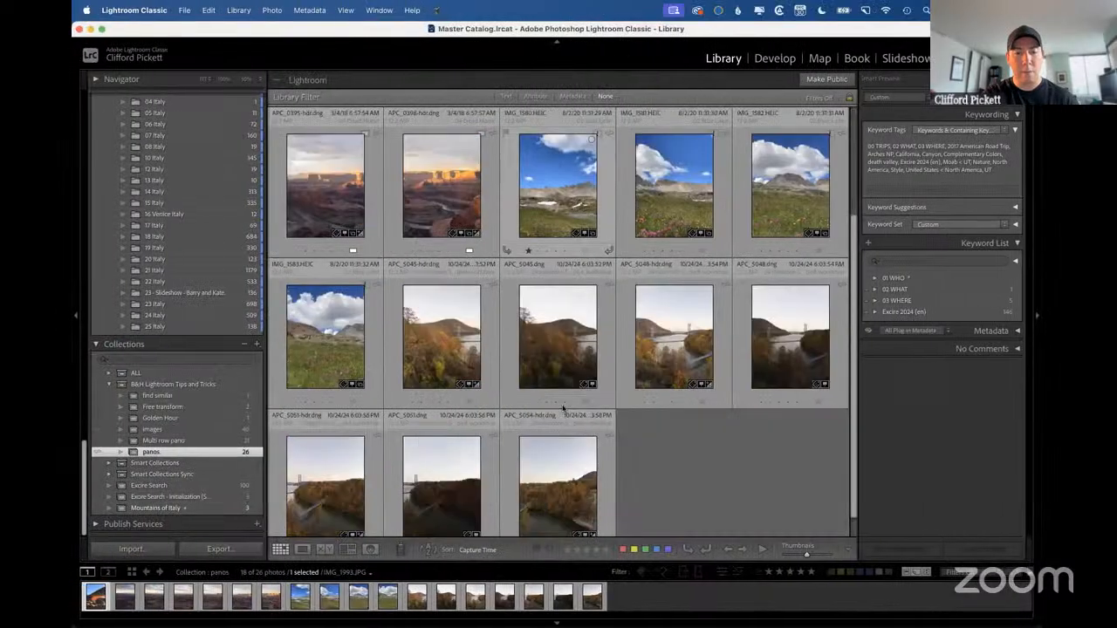
click(171, 236)
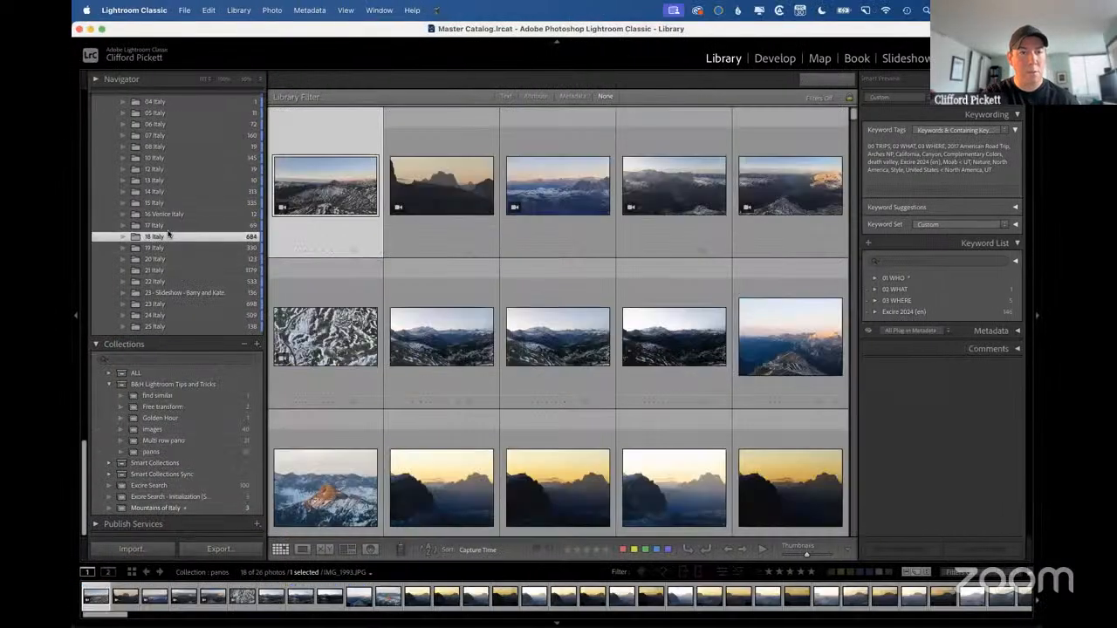
scroll(548, 234, down, 5)
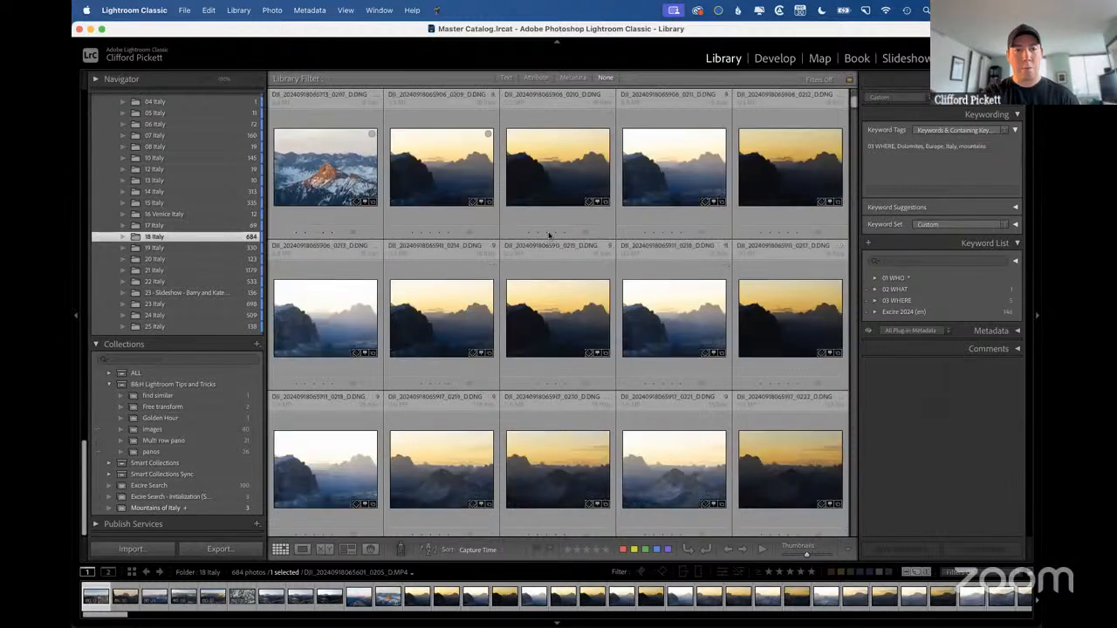
click(326, 178)
key(d)
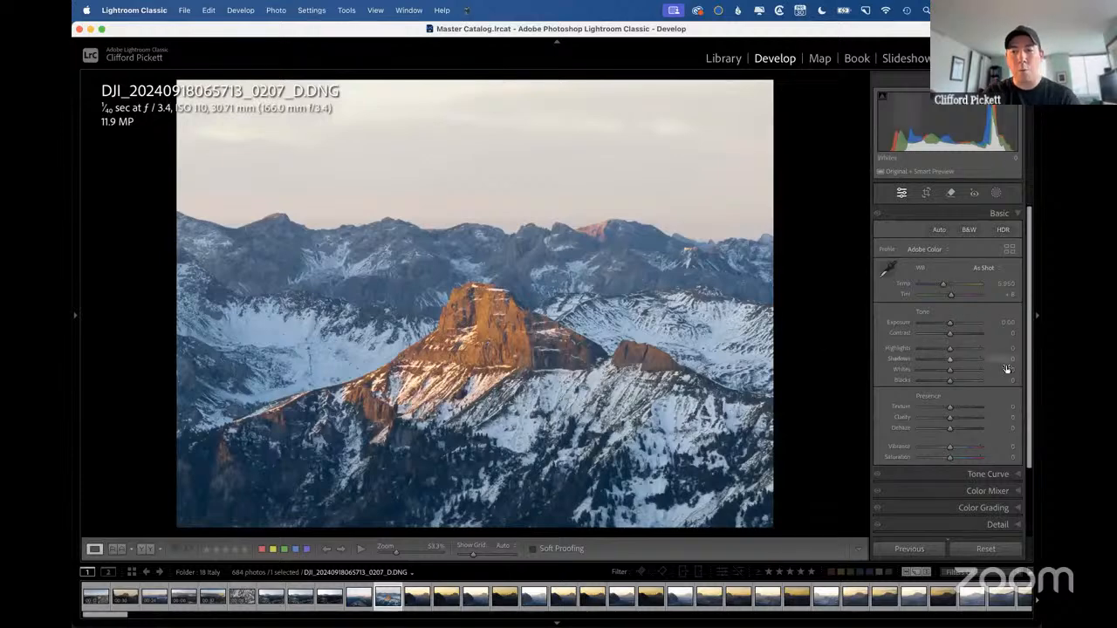
drag(949, 349, 933, 349)
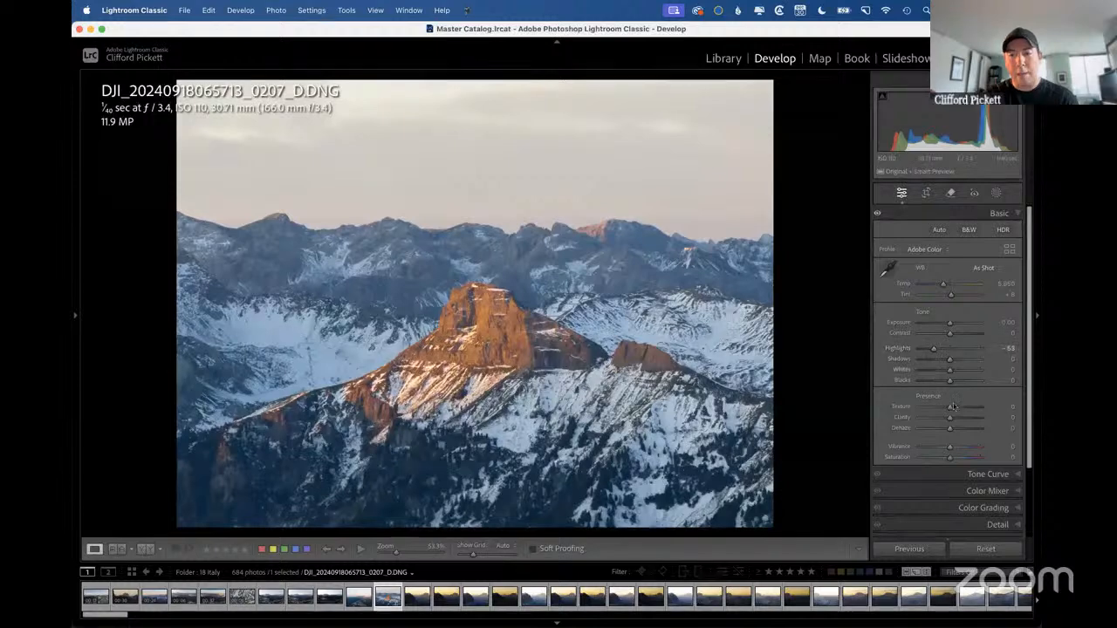
drag(943, 286, 946, 286)
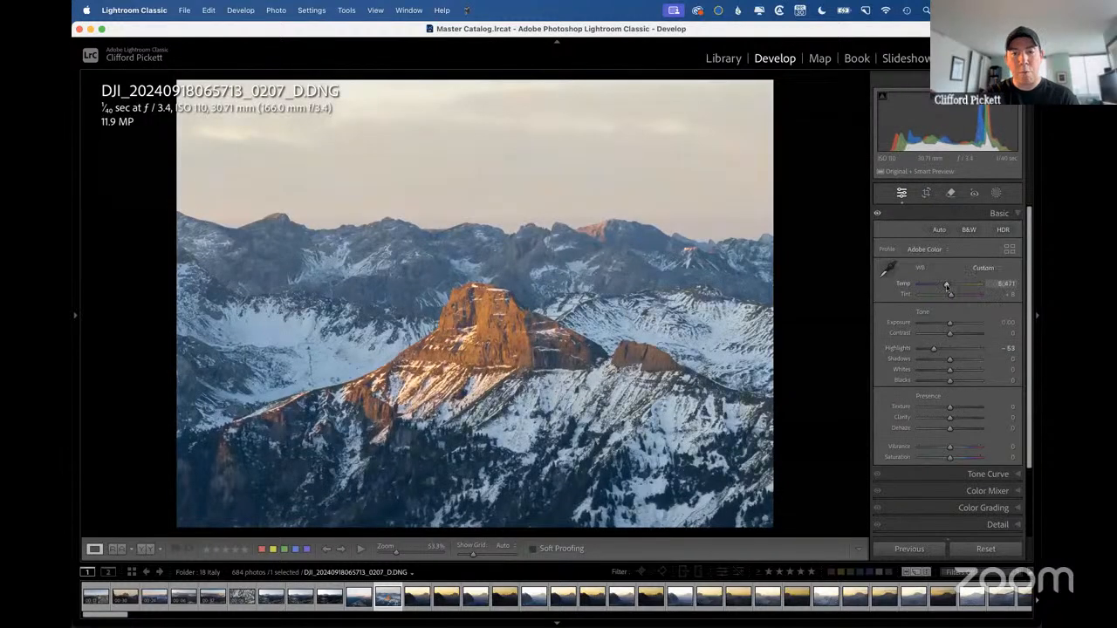
Add an inverted radial gradient mask around the central peak, with Exposure at -1.14 and a slightly warmer Temp, and leave masking.
key(shift+m)
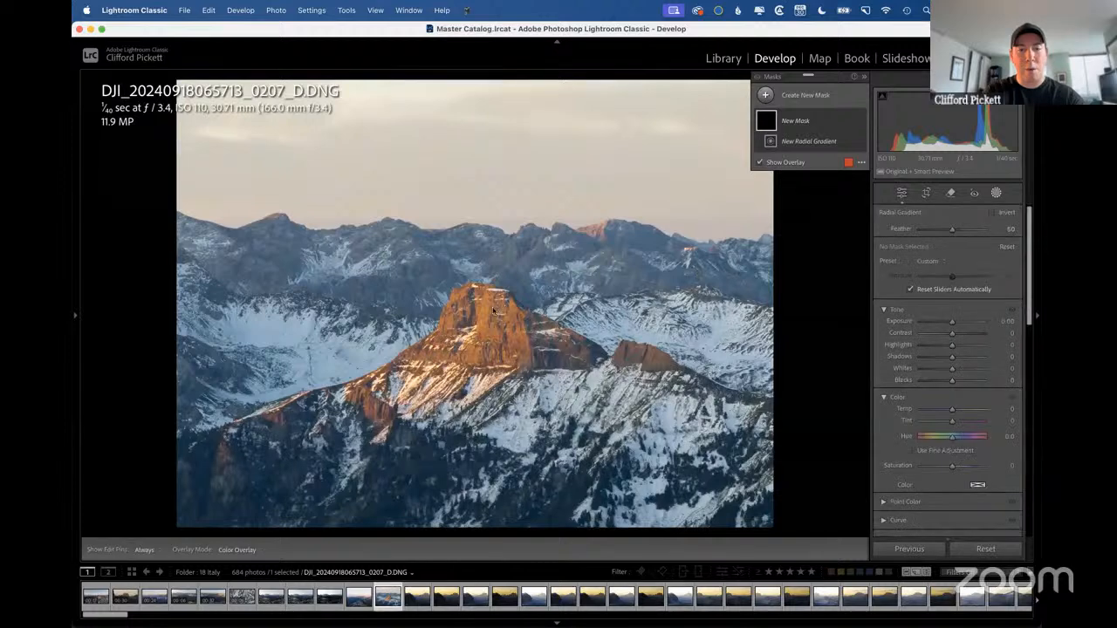
drag(493, 310, 604, 353)
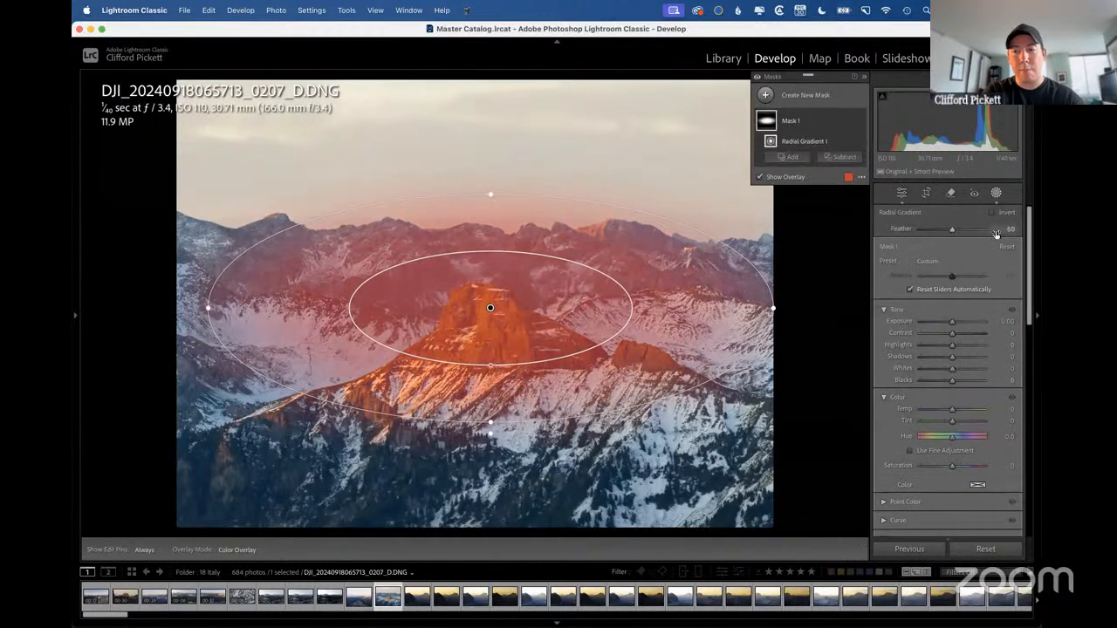
key(apostrophe)
drag(952, 321, 943, 325)
drag(952, 409, 958, 410)
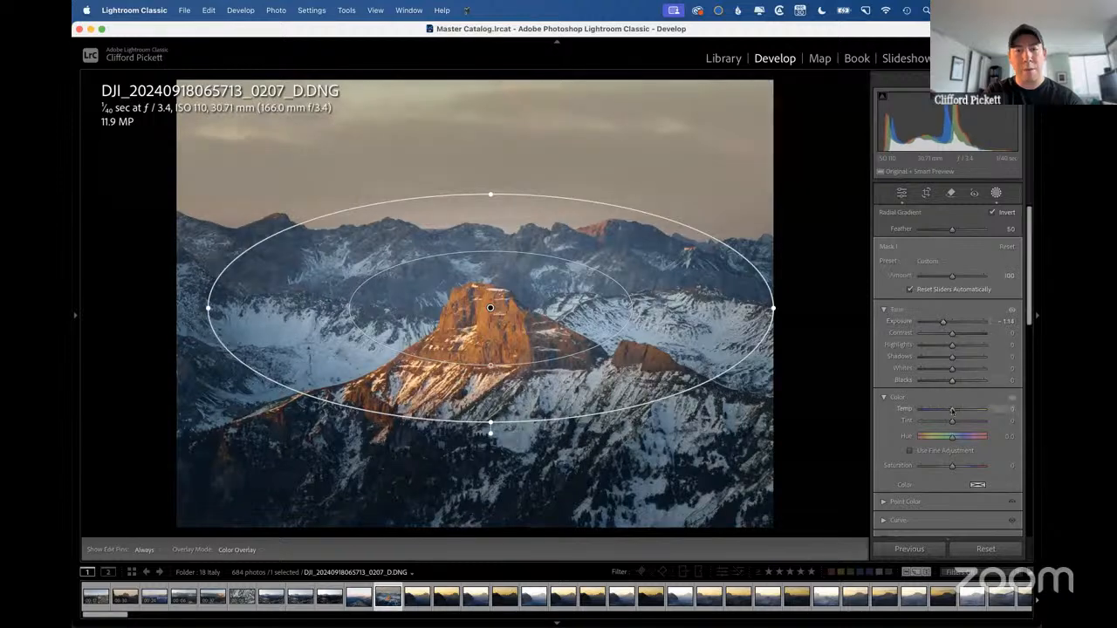
key(shift+w)
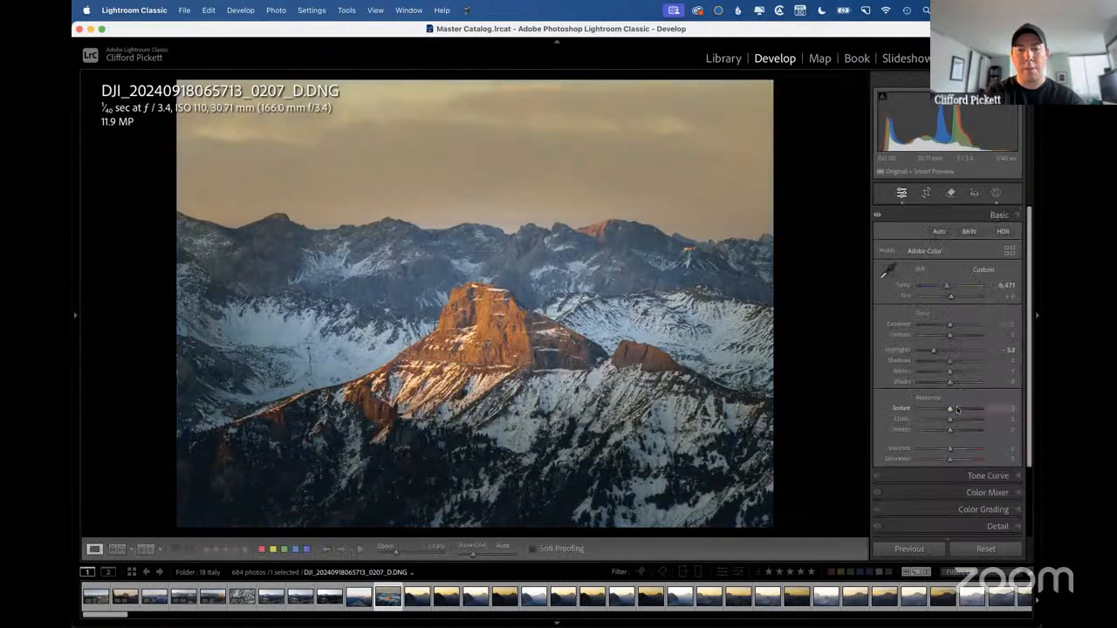
scroll(993, 496, down, 5)
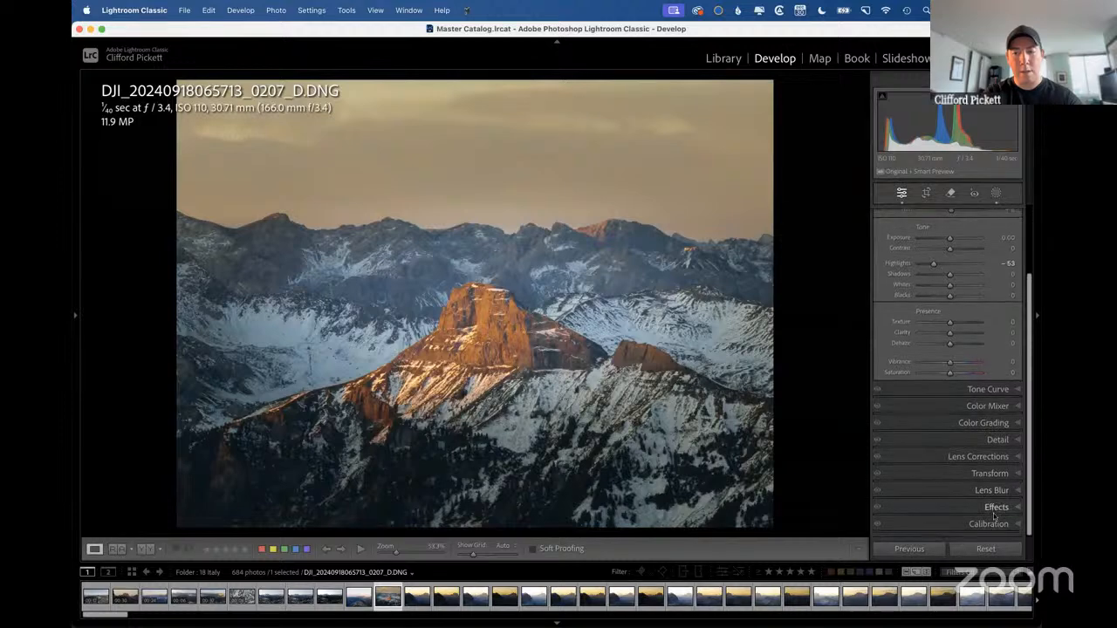
Apply a post-crop vignette with Amount -10 and Midpoint about 24, and open the Tone Curve to adjust it.
click(993, 508)
drag(950, 387, 933, 399)
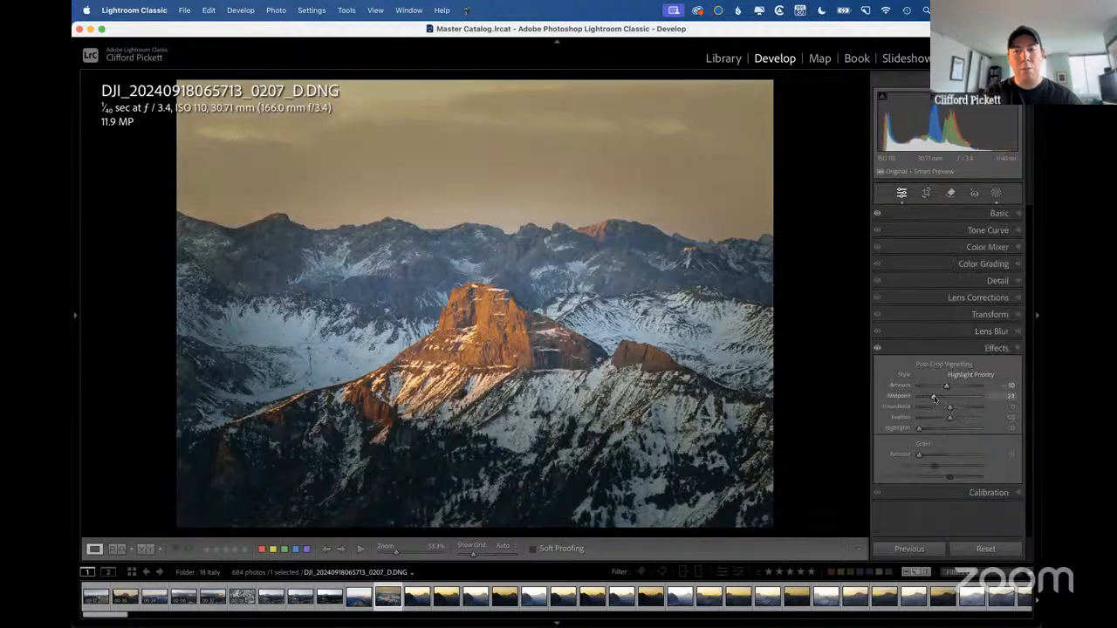
click(987, 231)
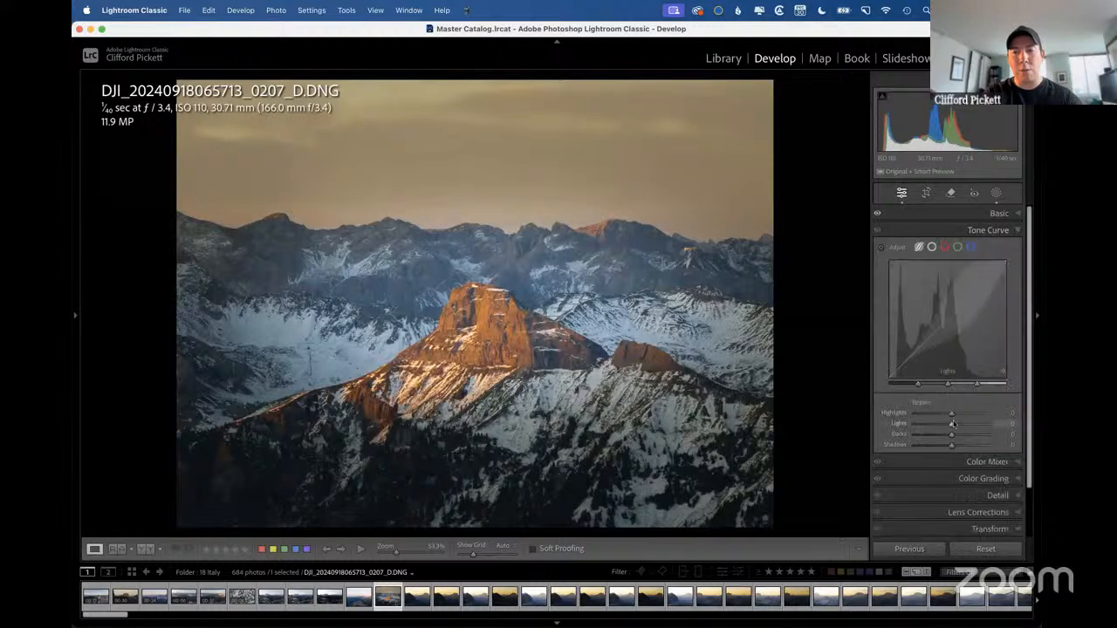
Tint the highlights warm with Color Grading, using Hue 39 and Saturation 33.
click(983, 478)
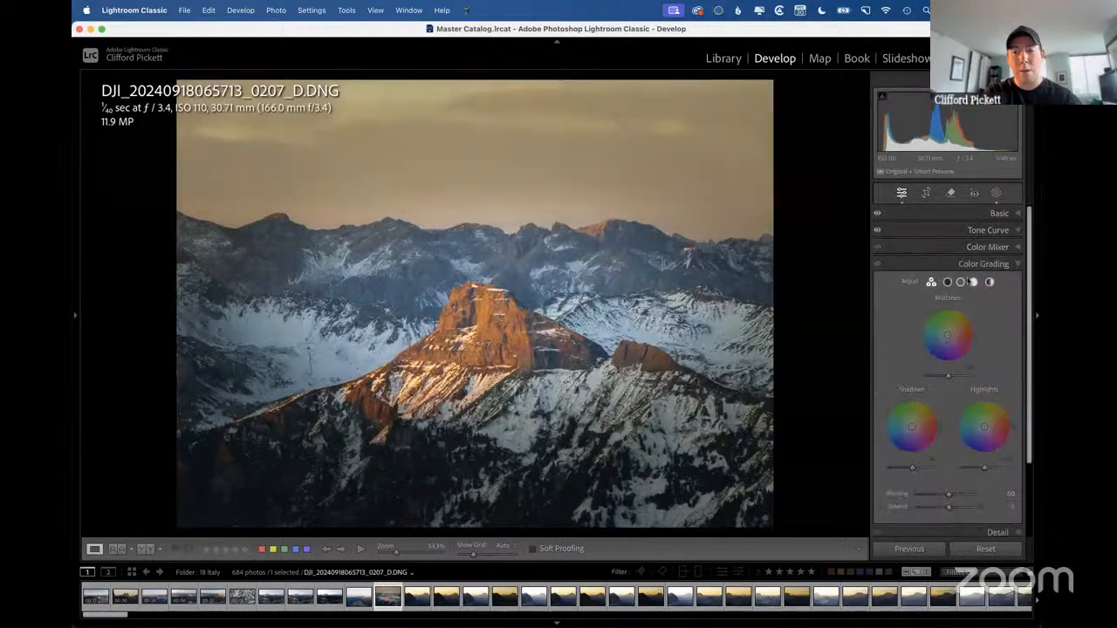
click(973, 282)
click(999, 430)
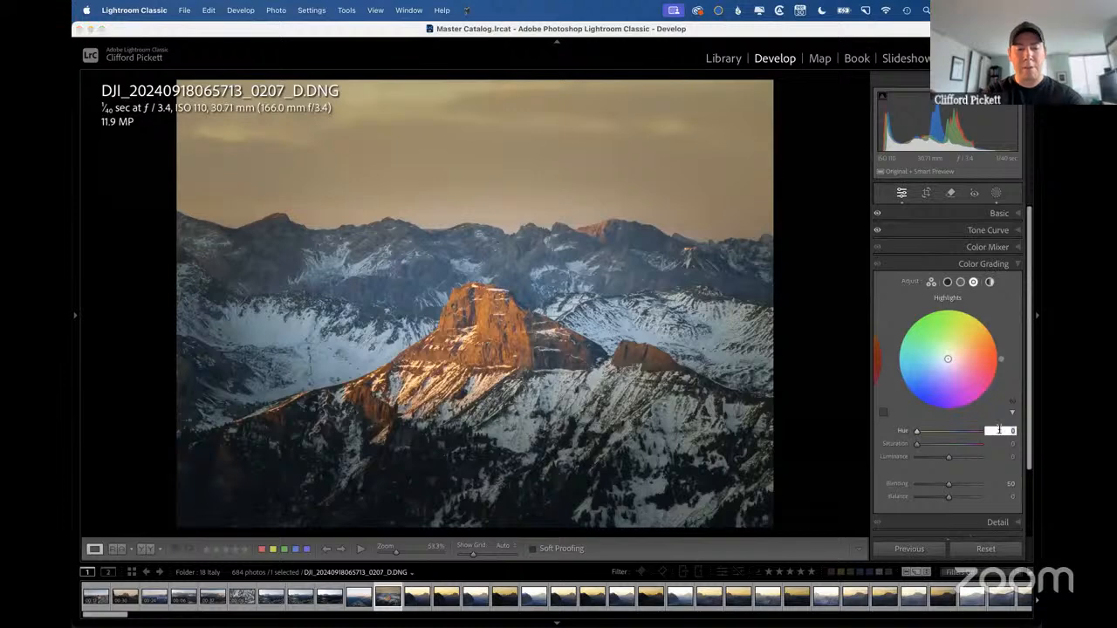
text(39)
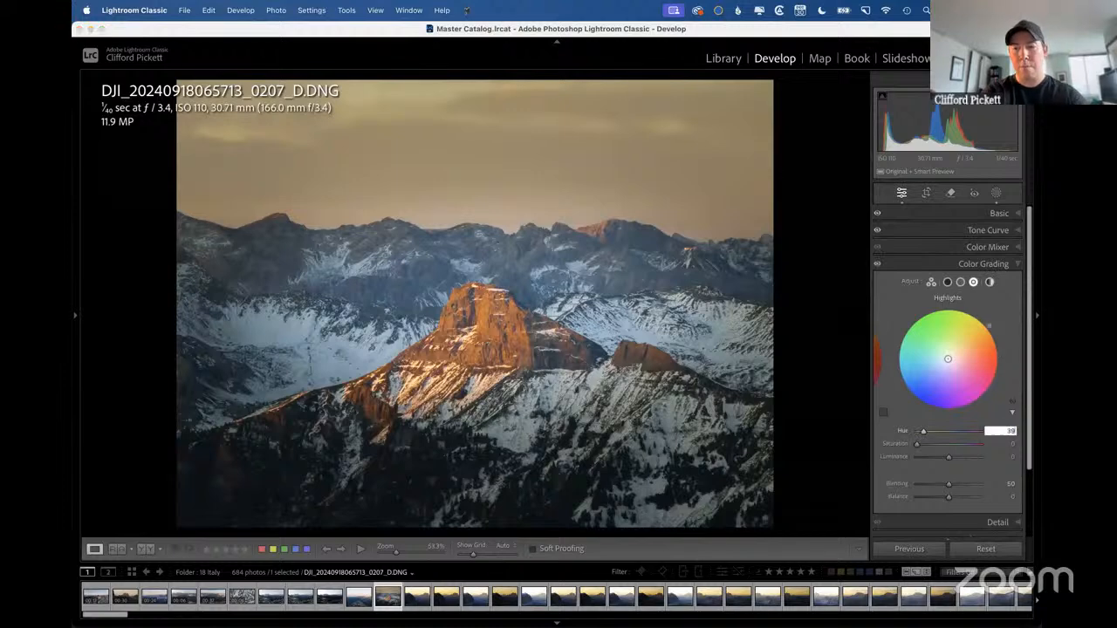
drag(917, 443, 940, 446)
Set the white balance Tint to +12 and compare the photo before and after the edits.
click(999, 214)
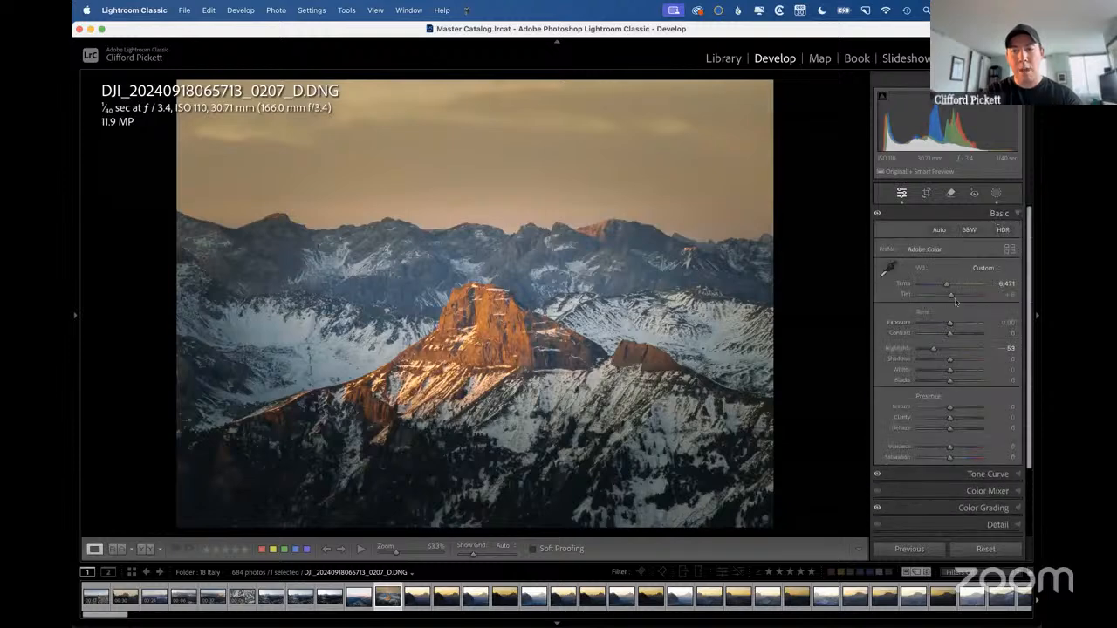
drag(952, 297, 953, 297)
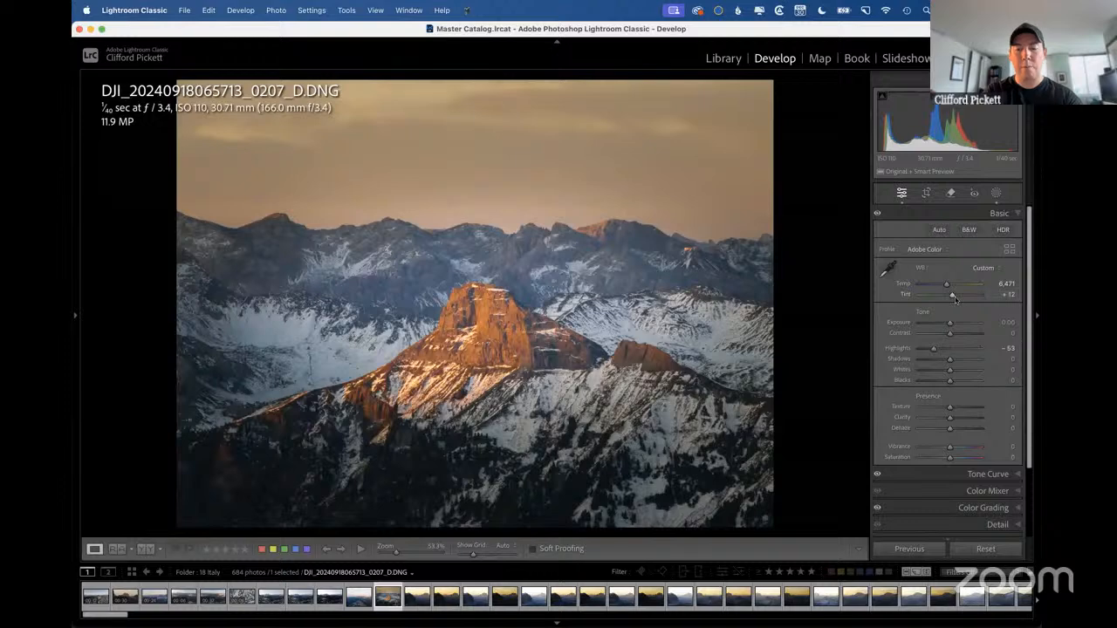
key(backslash)
key(backslash)
key(backslash)
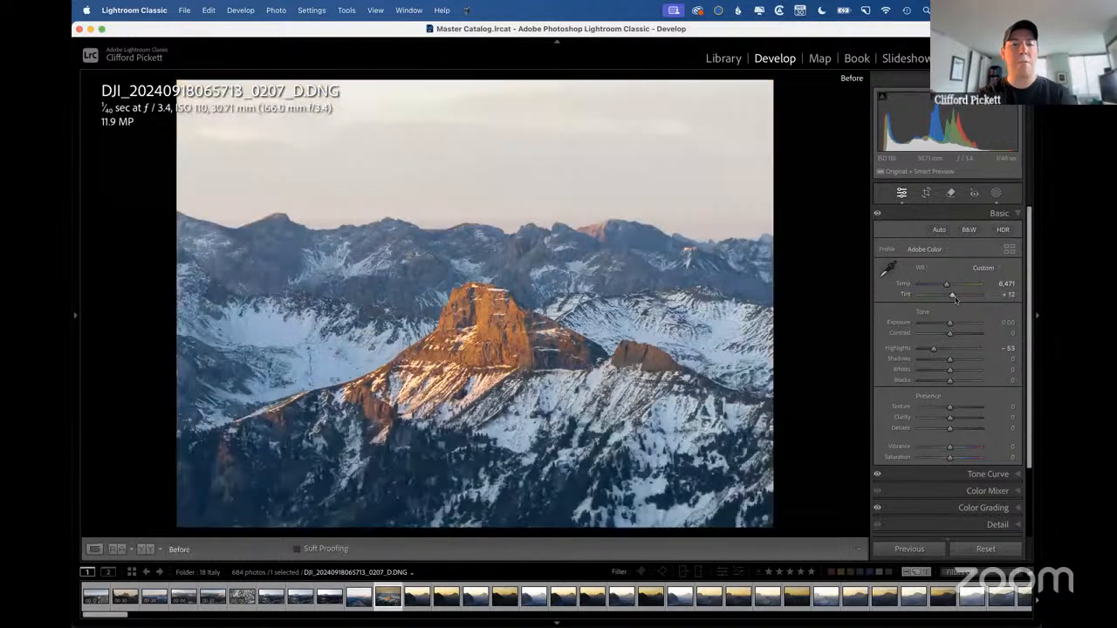
key(backslash)
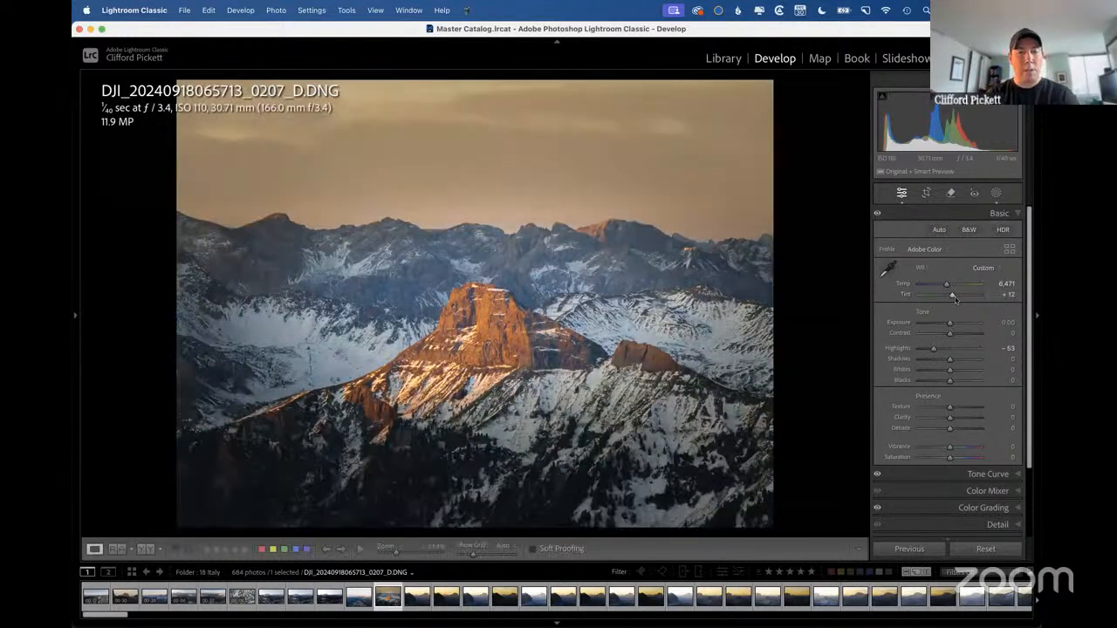
Glance at the Solo mode slide, return to Lightroom Classic, and expand Tone Curve followed by Color Mixer.
key(ctrl+Right)
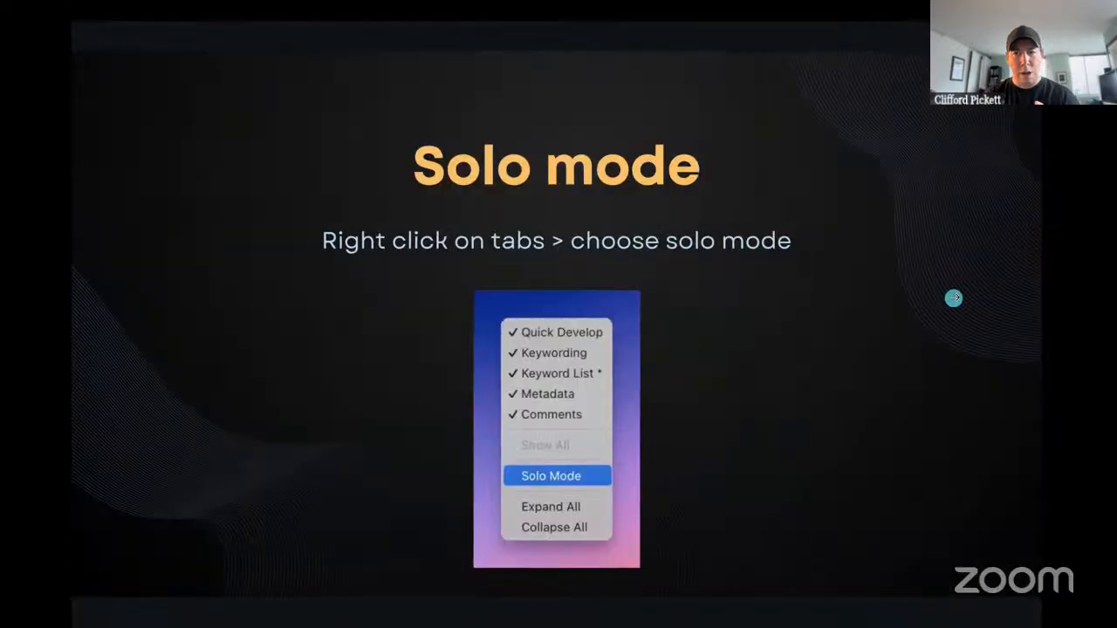
key(ctrl+Left)
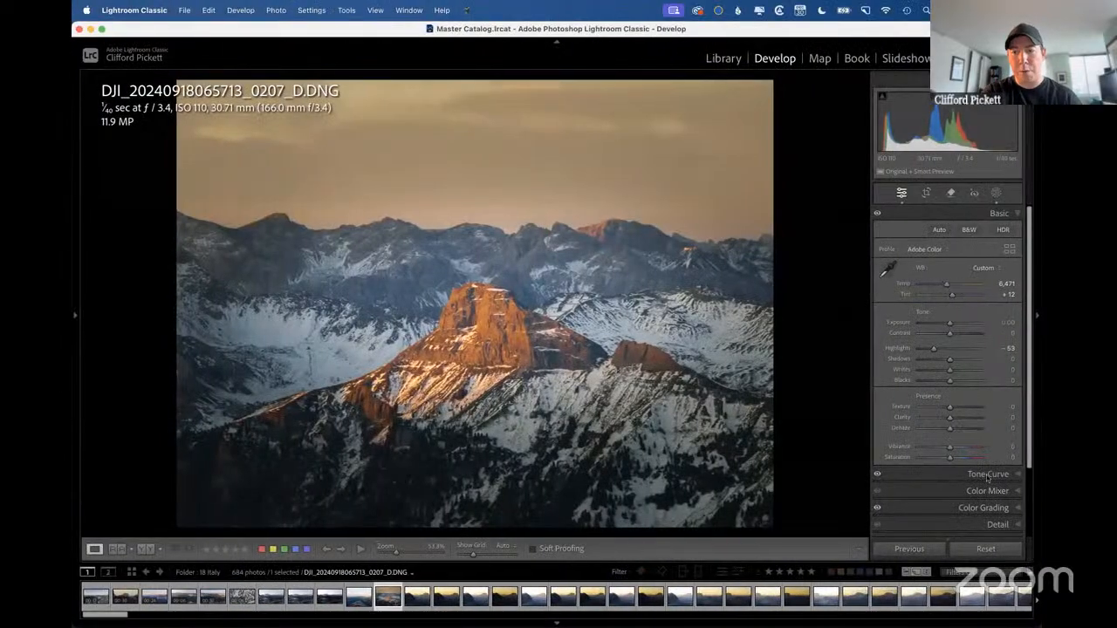
click(987, 475)
click(983, 461)
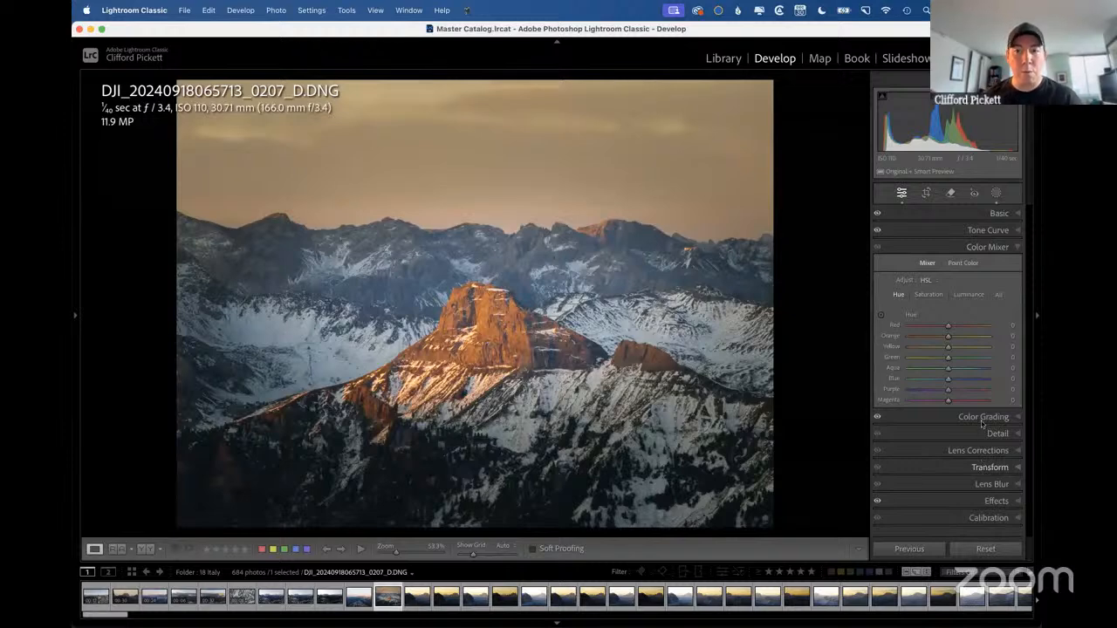
Turn off Solo Mode and expand the Color Grading, Detail, Lens Corrections and Transform sections together.
right_click(926, 423)
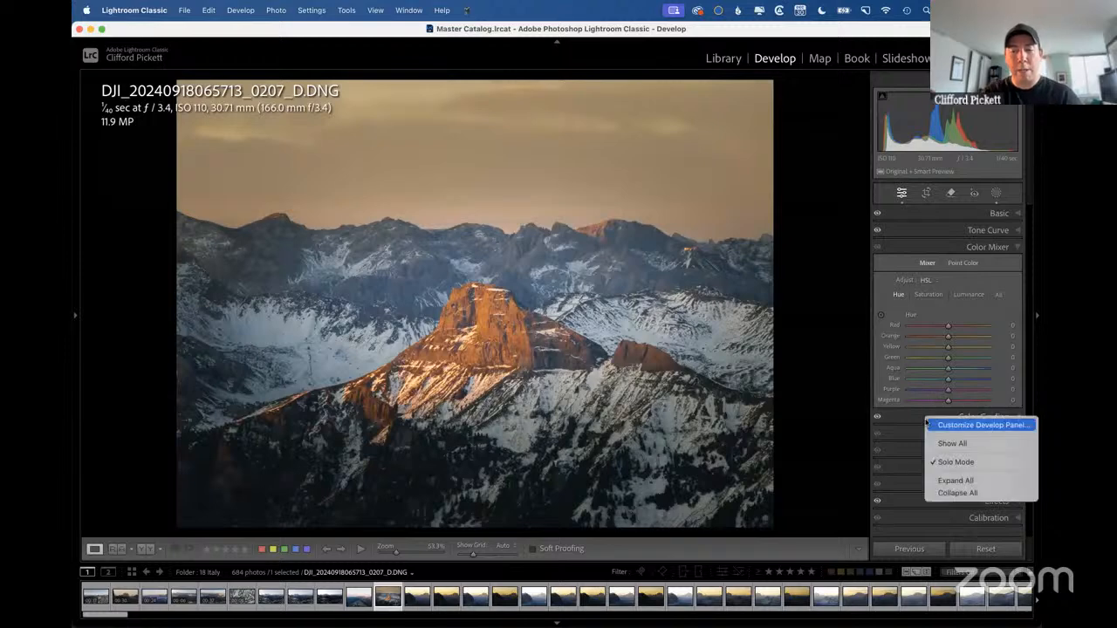
click(985, 465)
click(981, 418)
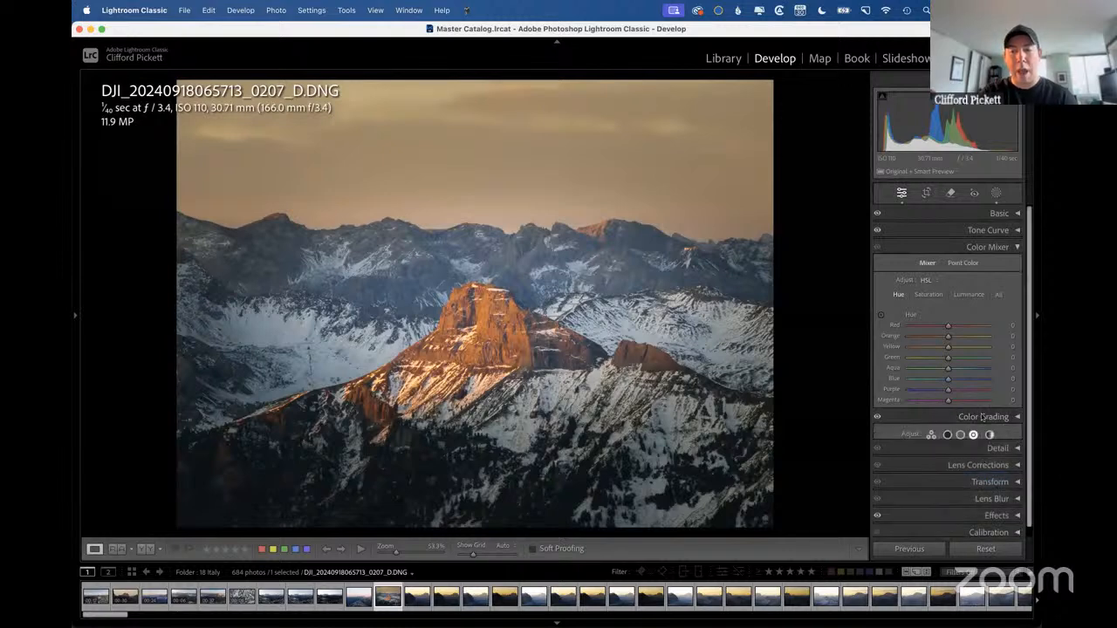
click(982, 436)
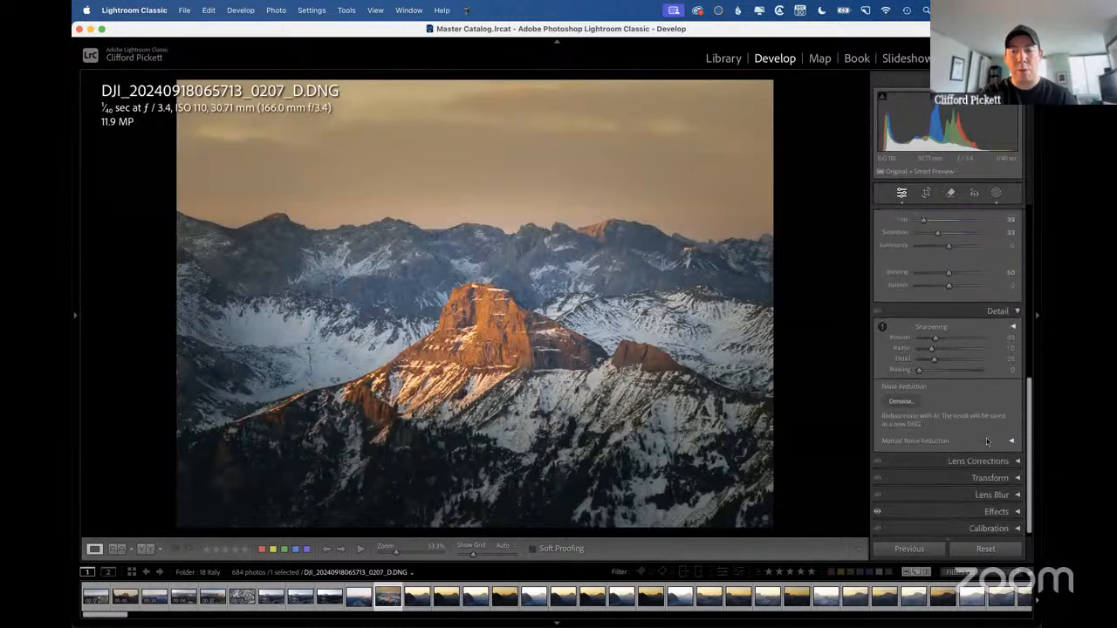
click(988, 457)
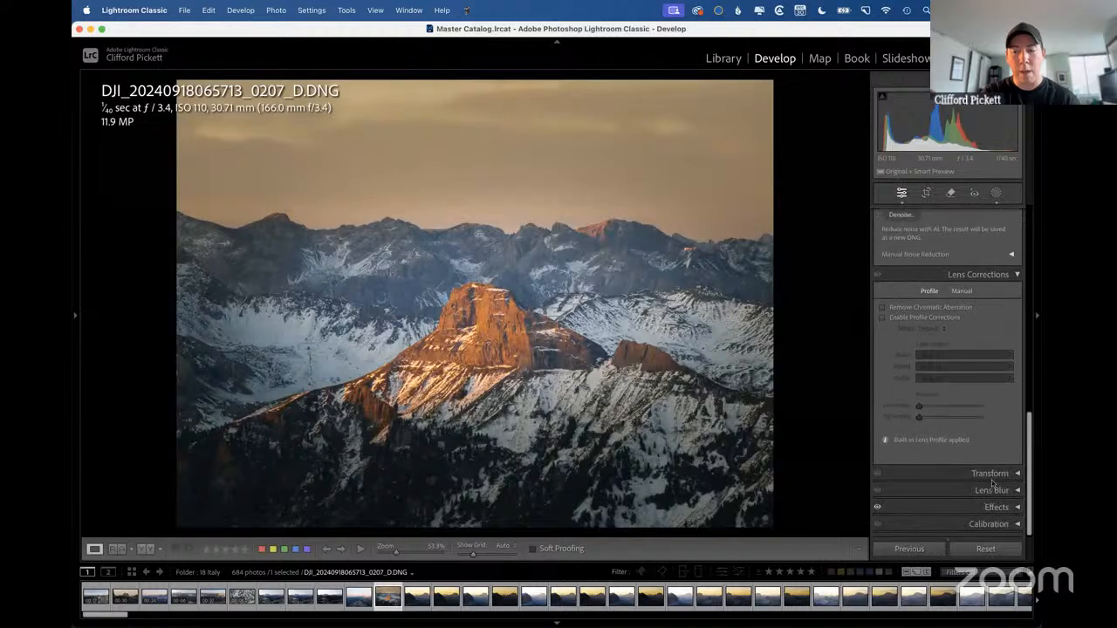
click(991, 472)
scroll(956, 471, up, 10)
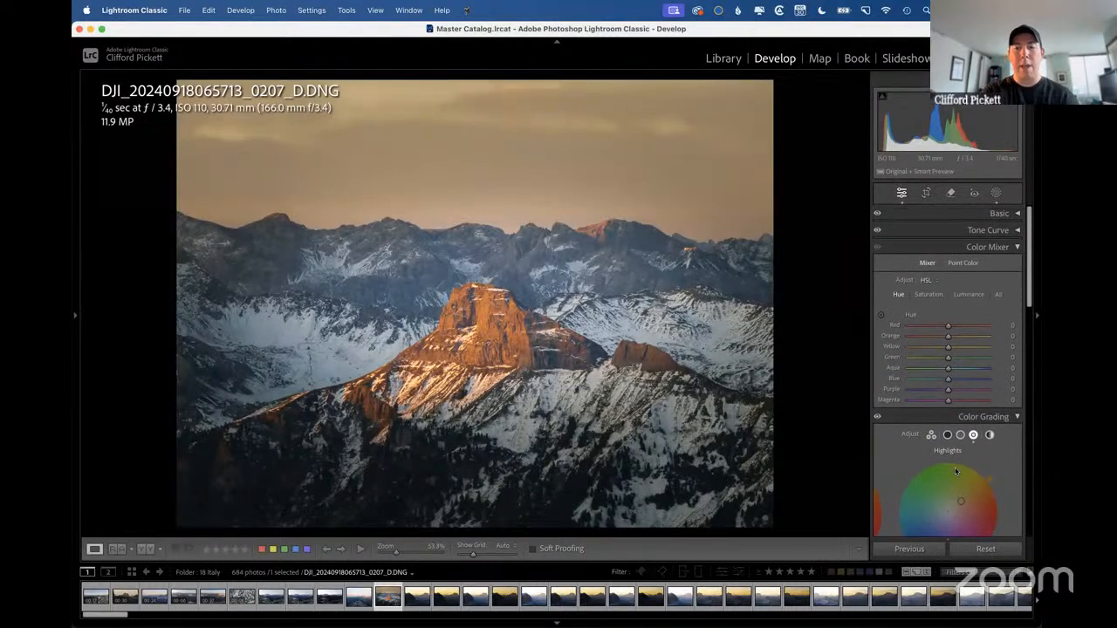
scroll(956, 471, down, 5)
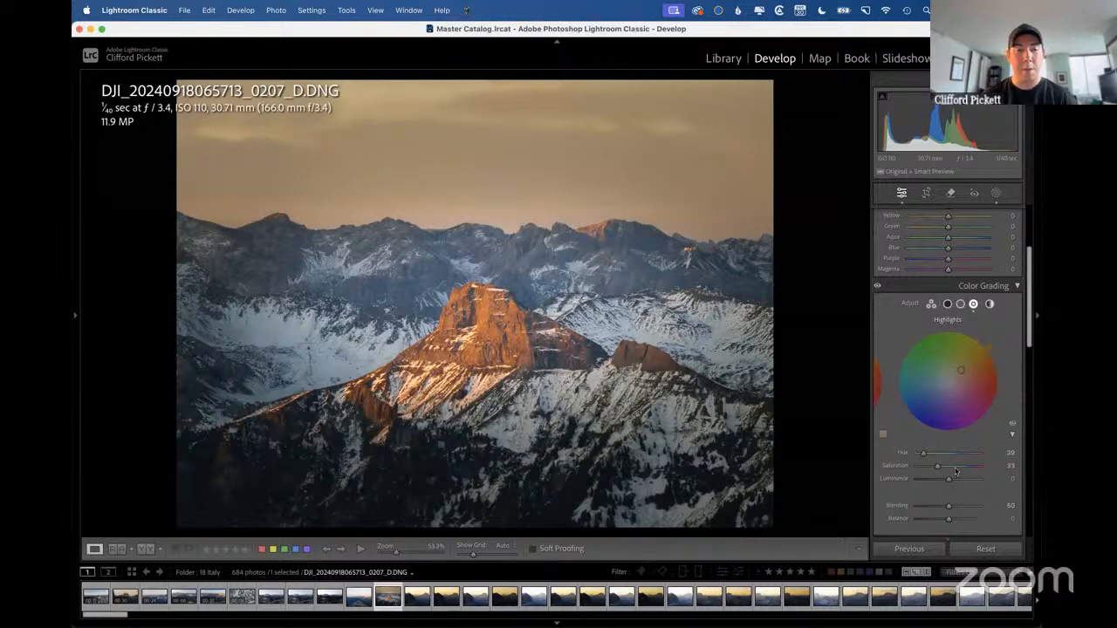
Turn Solo Mode back on and expand Detail, Color Grading, Color Mixer and Basic one at a time.
right_click(926, 288)
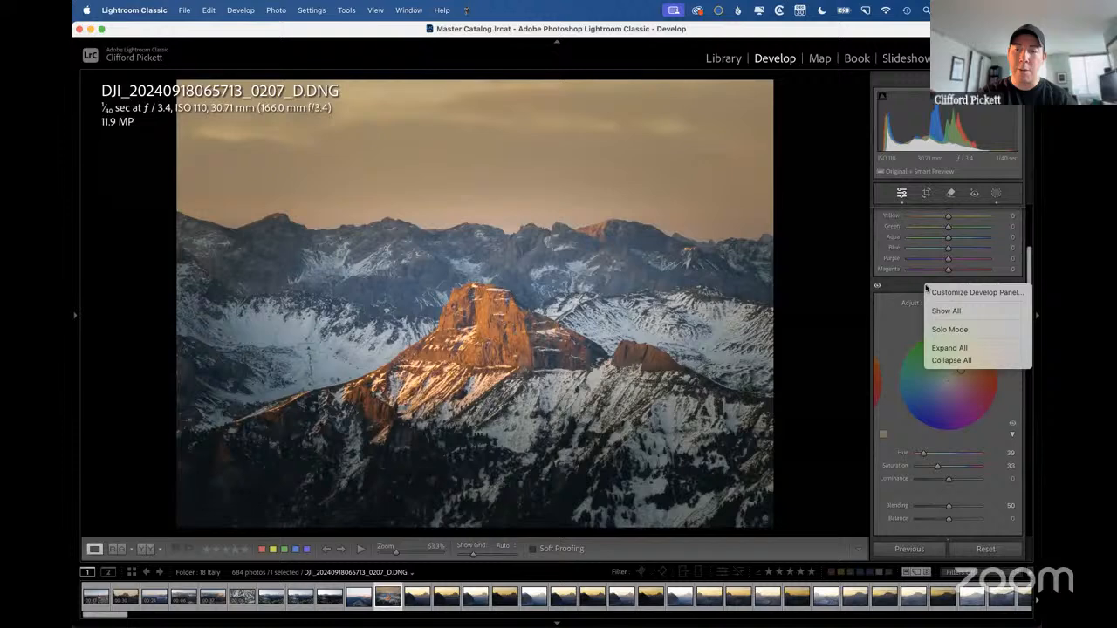
click(964, 329)
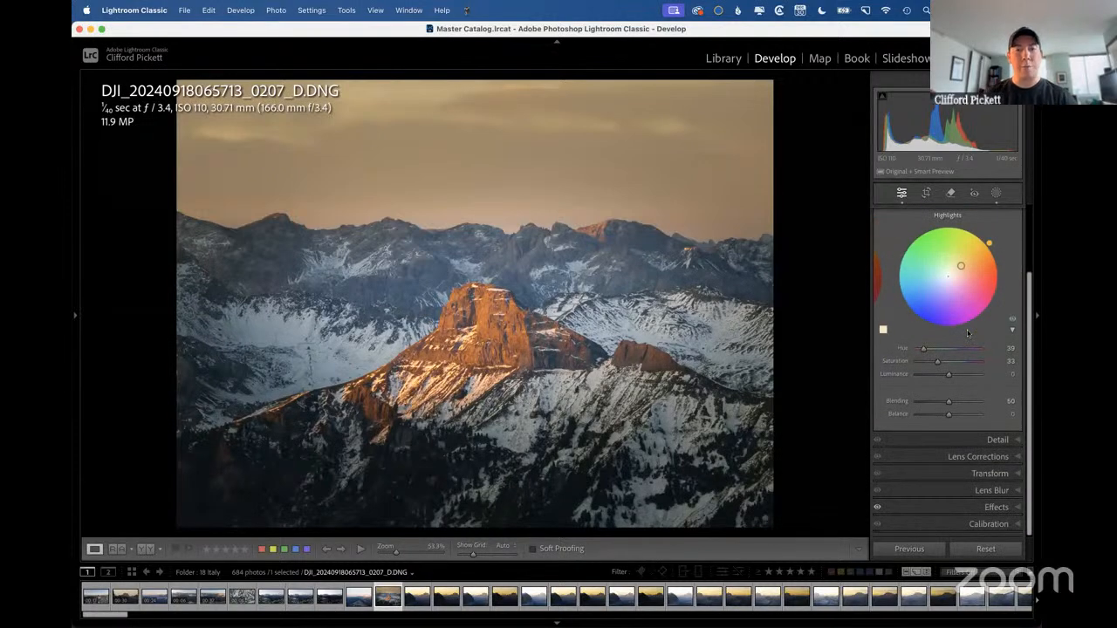
click(976, 440)
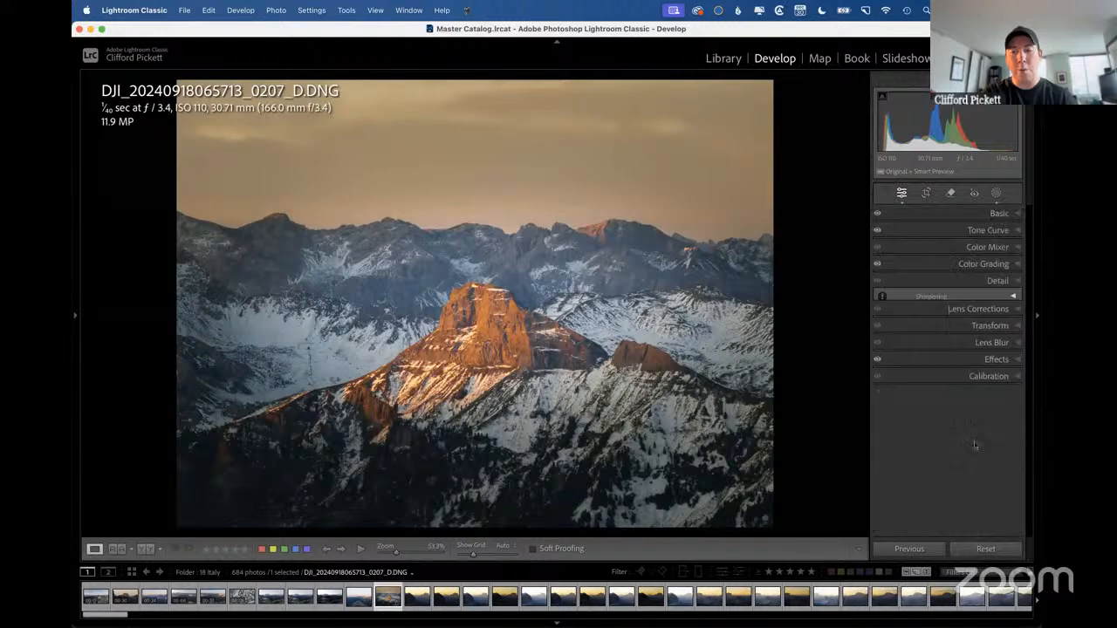
click(978, 265)
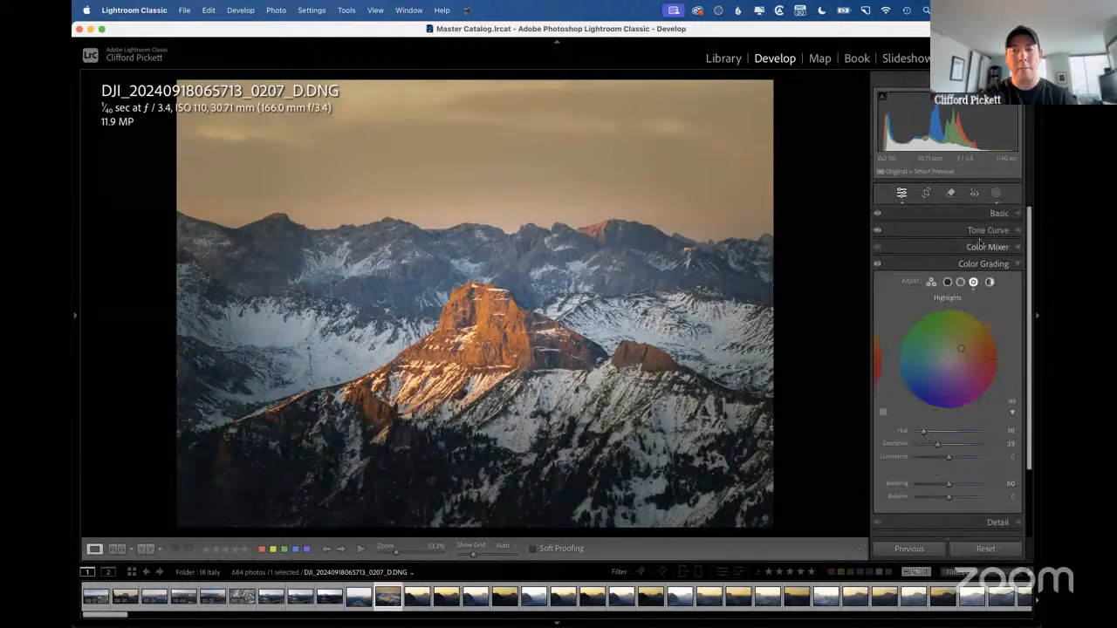
click(977, 247)
click(989, 220)
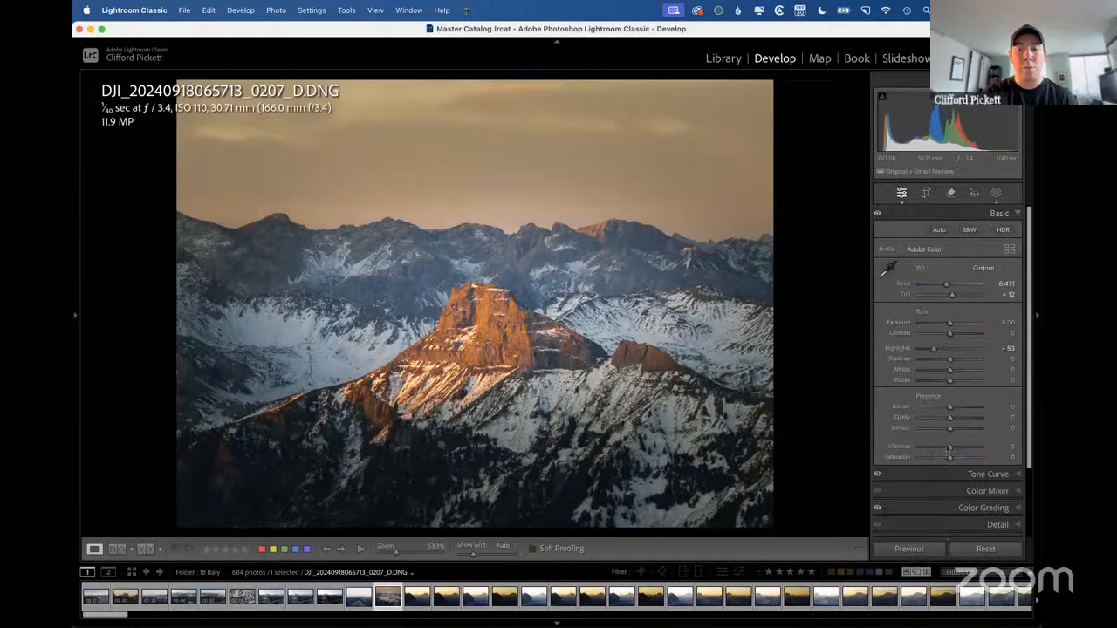
Review the section order and visibility options in Customize Develop Panel, and close it without saving.
right_click(924, 474)
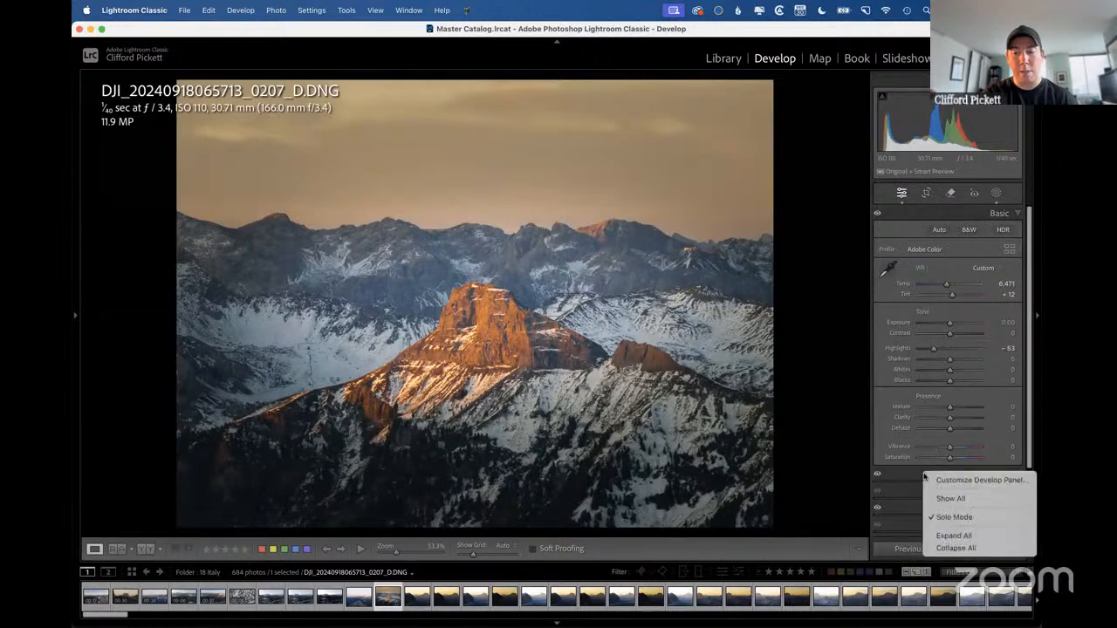
click(979, 486)
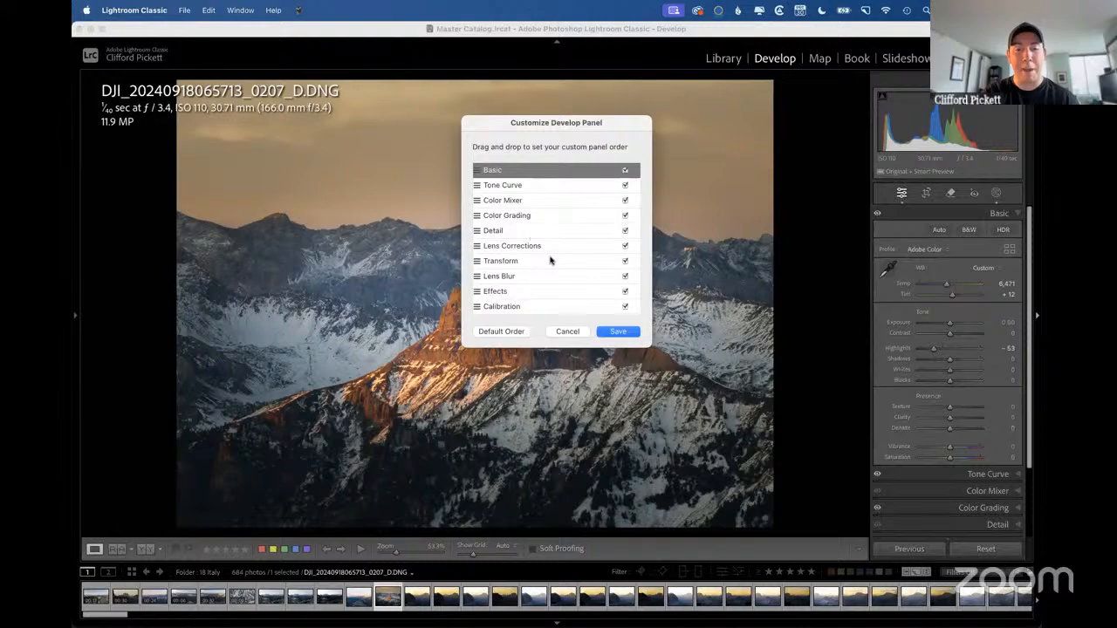
click(575, 332)
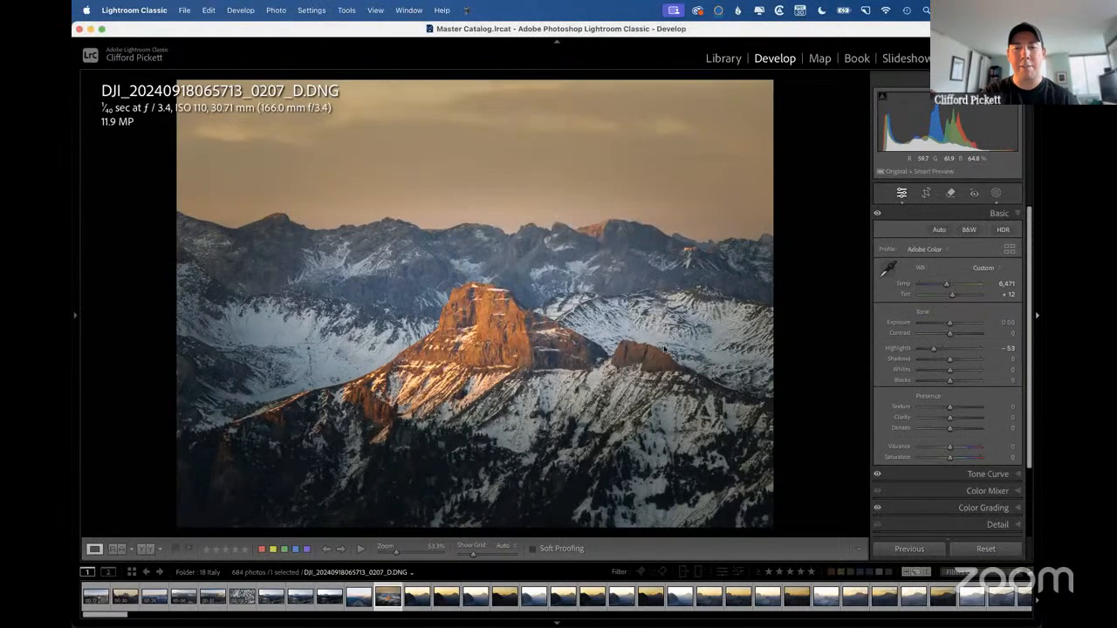
Switch to the presentation, advance to the Tabs slide, and return to Lightroom Classic.
key(ctrl+Right)
key(Right)
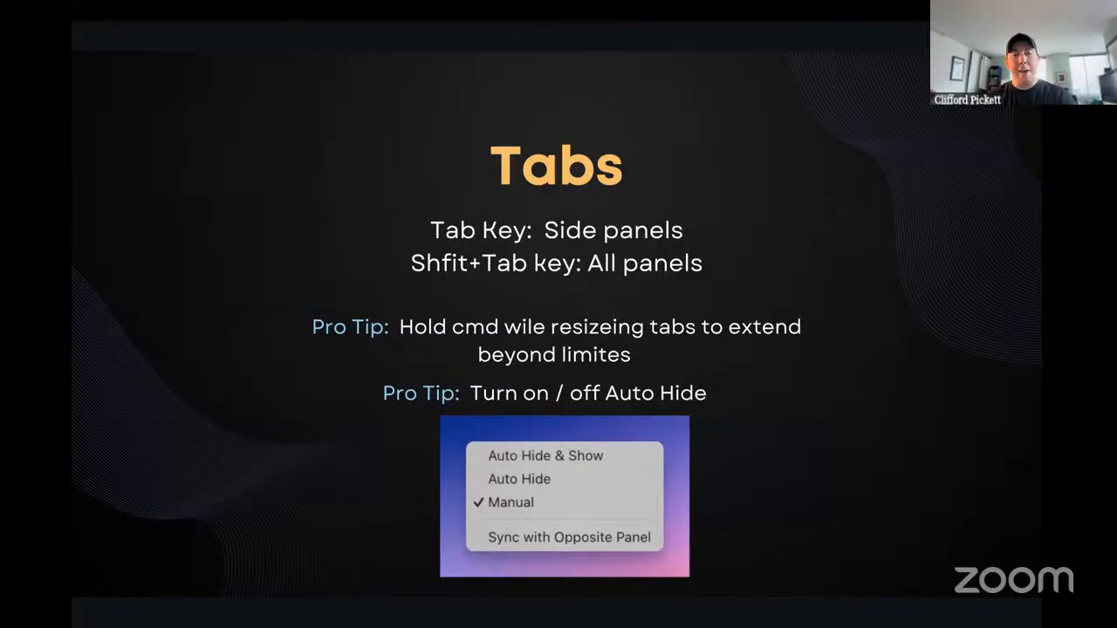
key(ctrl+Left)
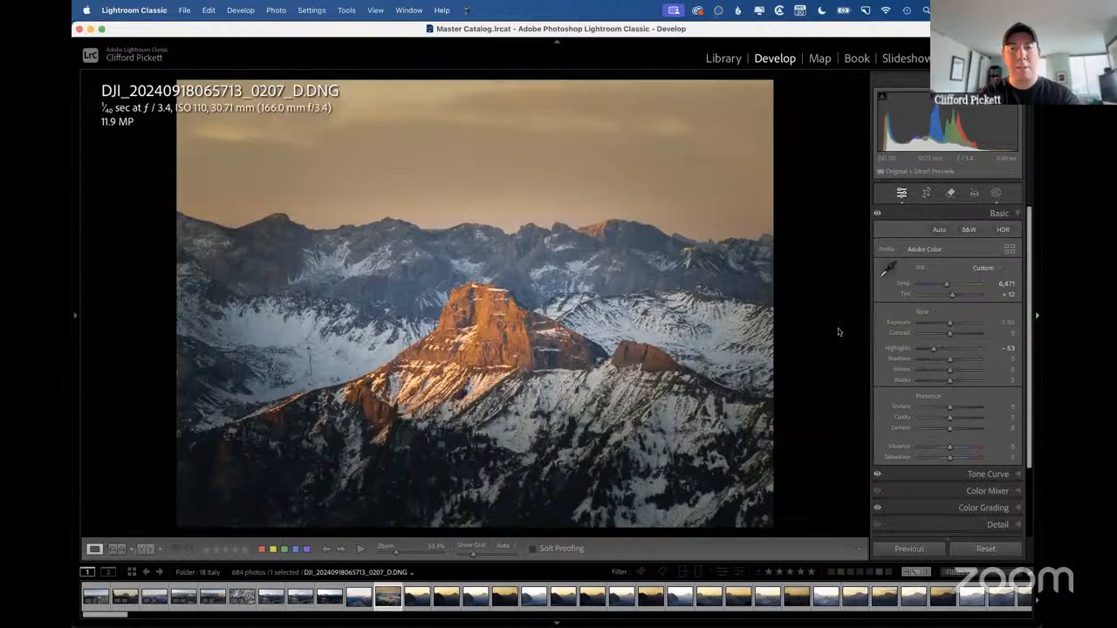
Toggle the side panels on and off several times in Develop, leaving them hidden.
key(Tab)
key(Tab)
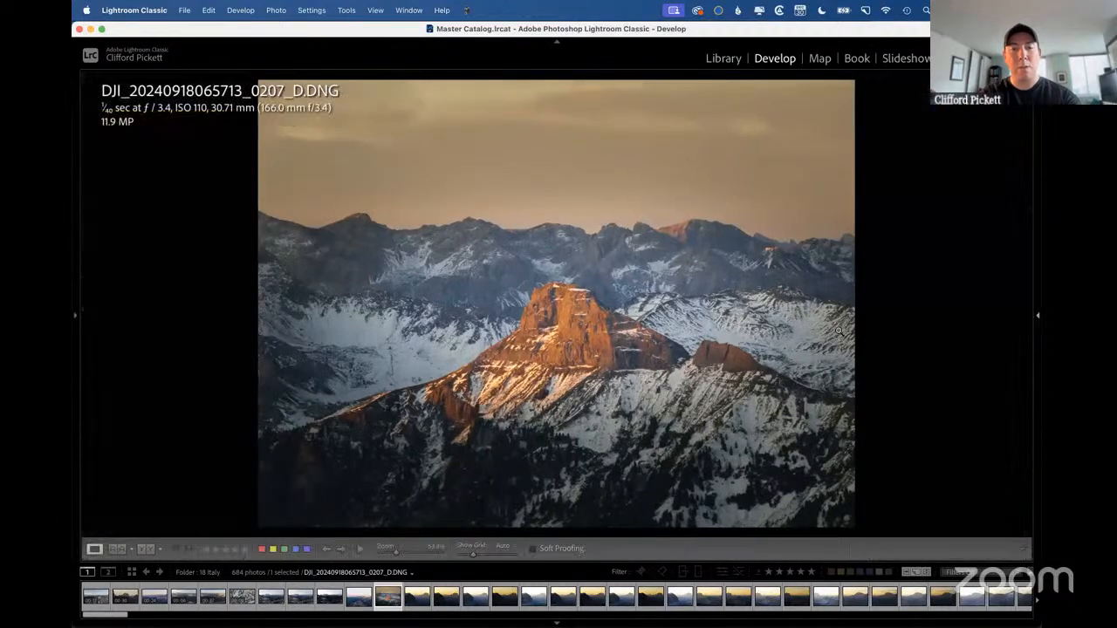
key(Tab)
key(Tab)
key(Tab)
key(Tab)
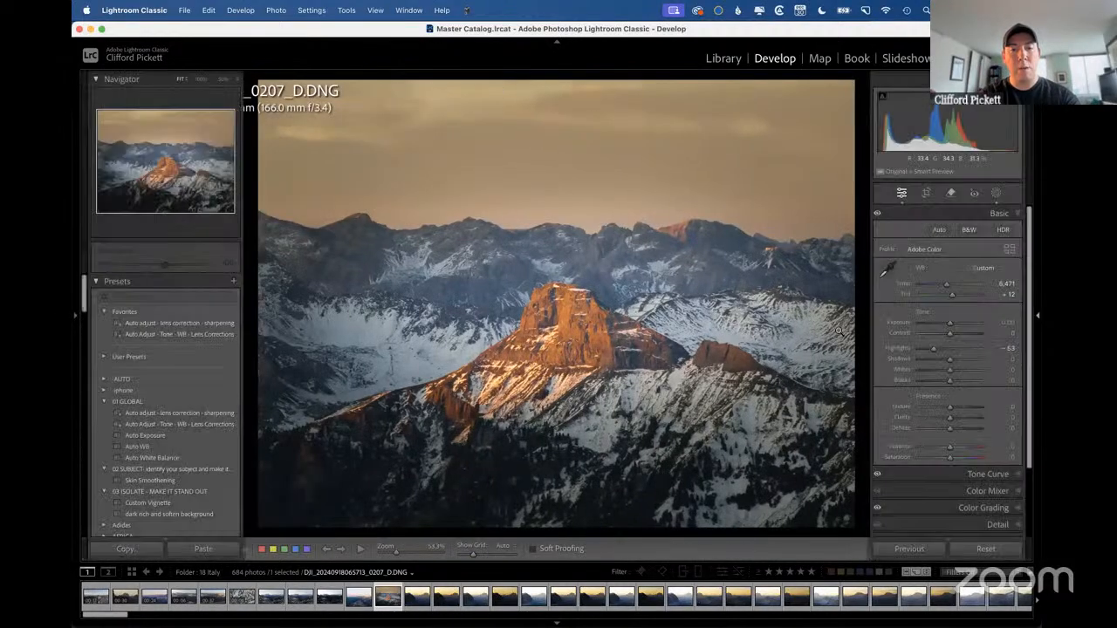
key(Tab)
key(Tab)
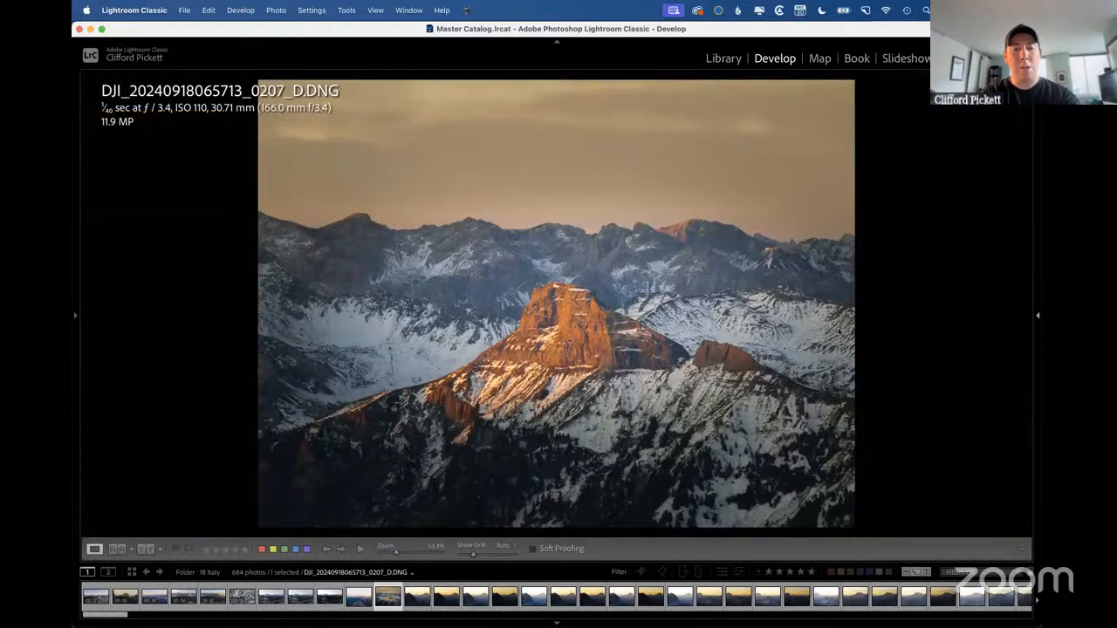
Toggle all the panels around the photo, including the module bar and filmstrip, to enlarge the image.
key(shift+Tab)
key(shift+Tab)
key(shift+Tab)
key(shift+Tab)
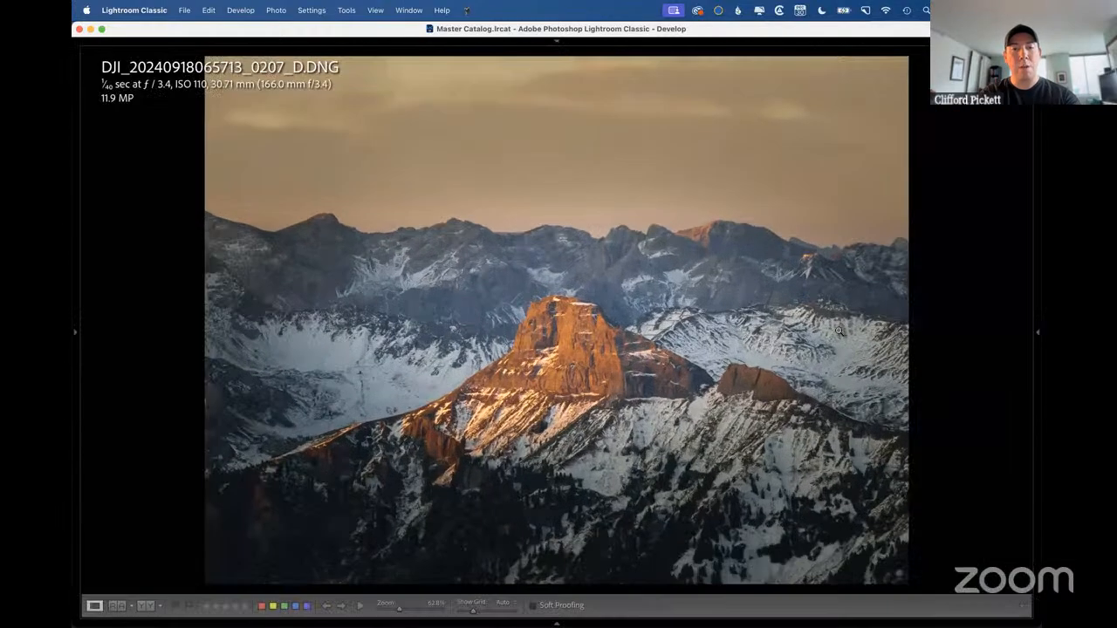
Show the 18 Italy photos in the Library grid, hide the side panels and reduce the thumbnail size.
key(g)
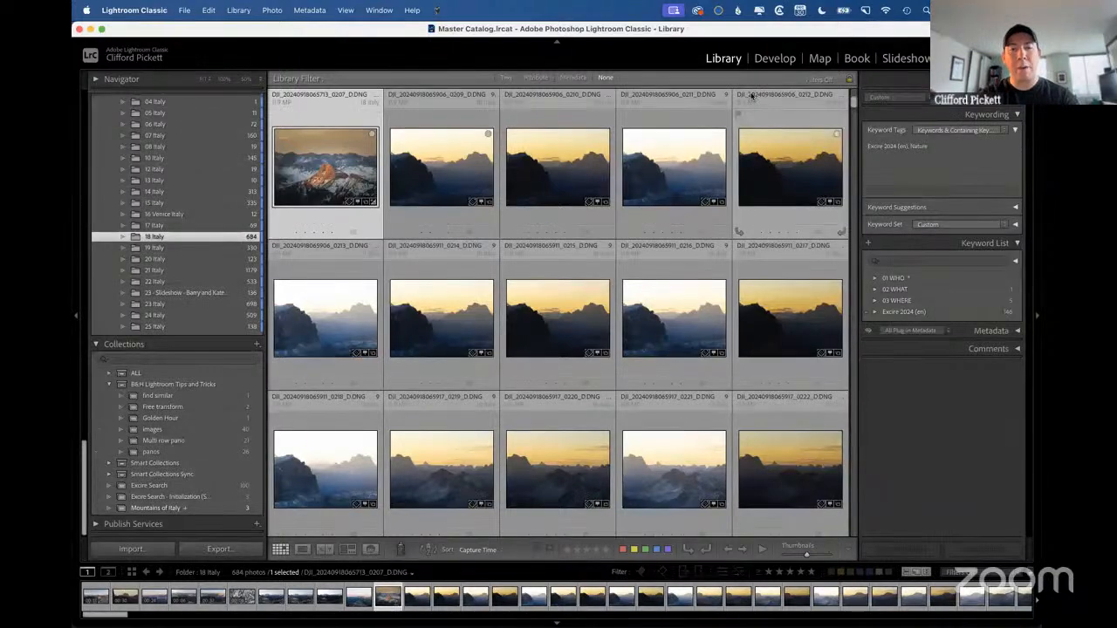
key(Tab)
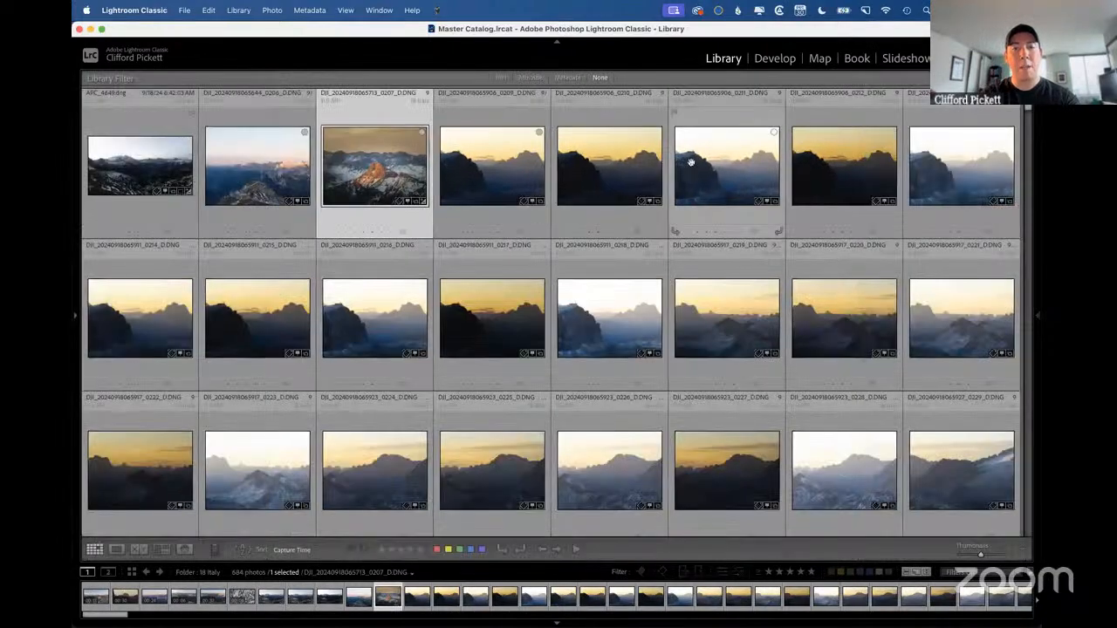
key(minus)
key(minus)
key(minus)
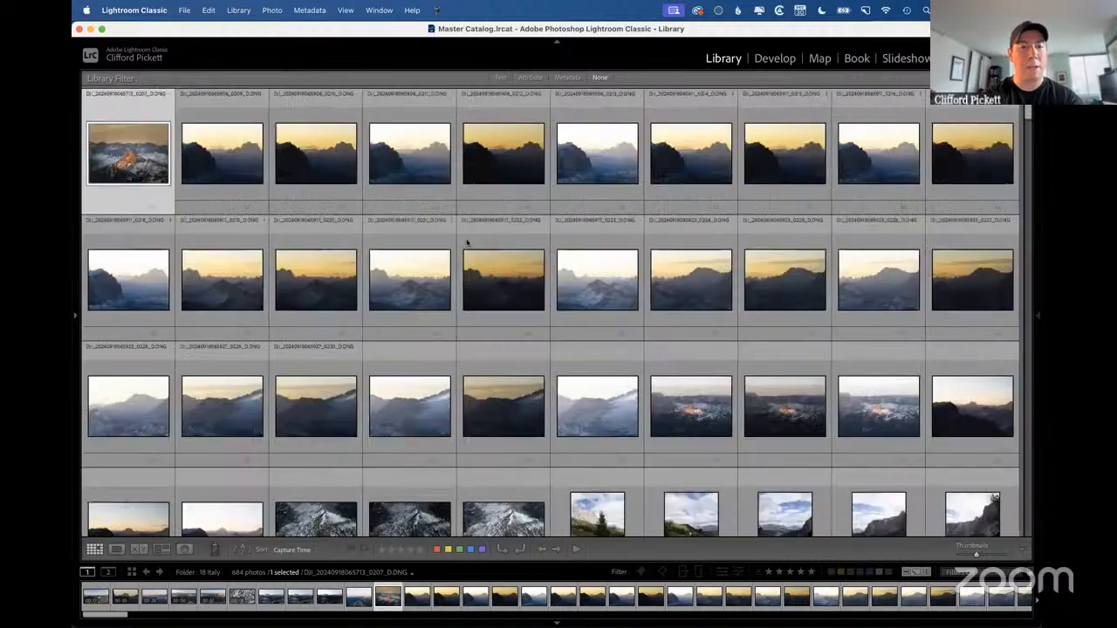
Enlarge the Library grid thumbnails one size, open the selected mountain photo in Develop and hide the left panel there.
key(equal)
key(equal)
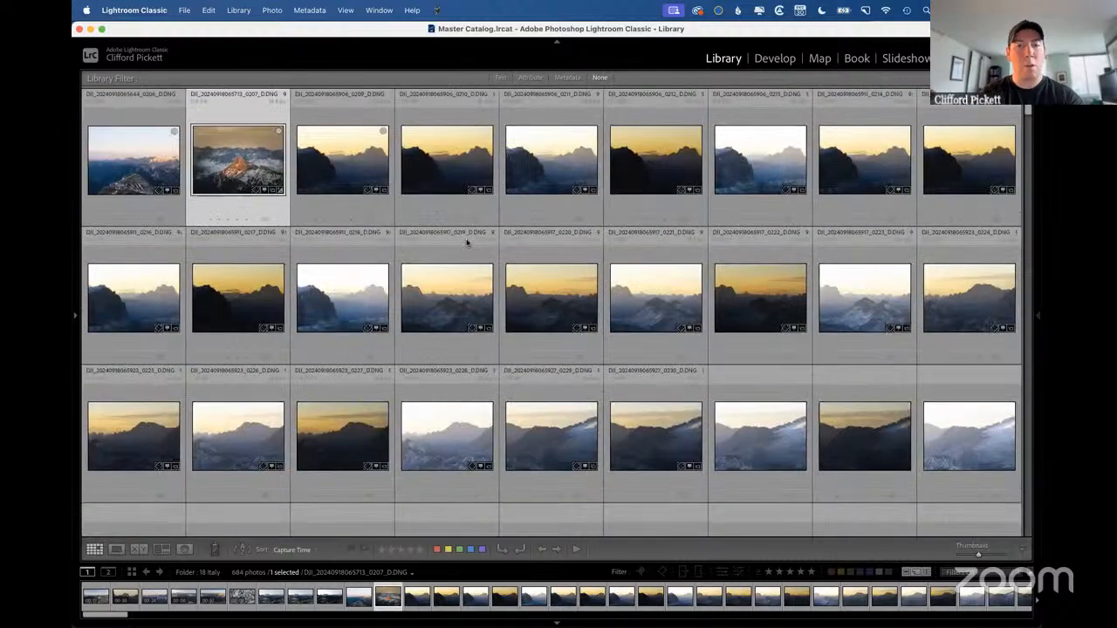
click(775, 57)
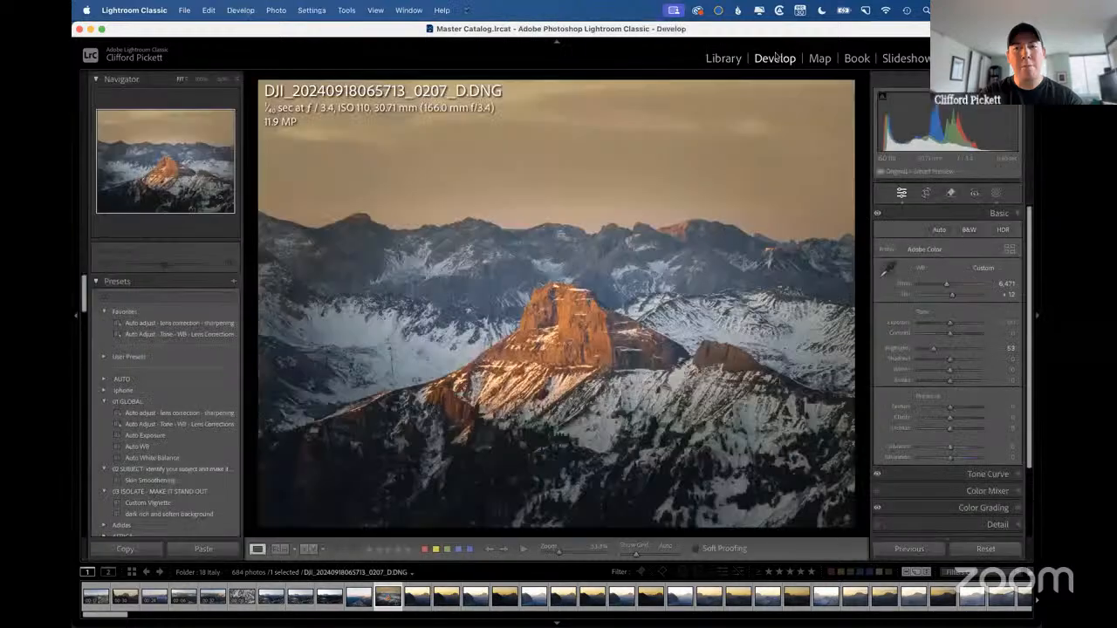
click(77, 315)
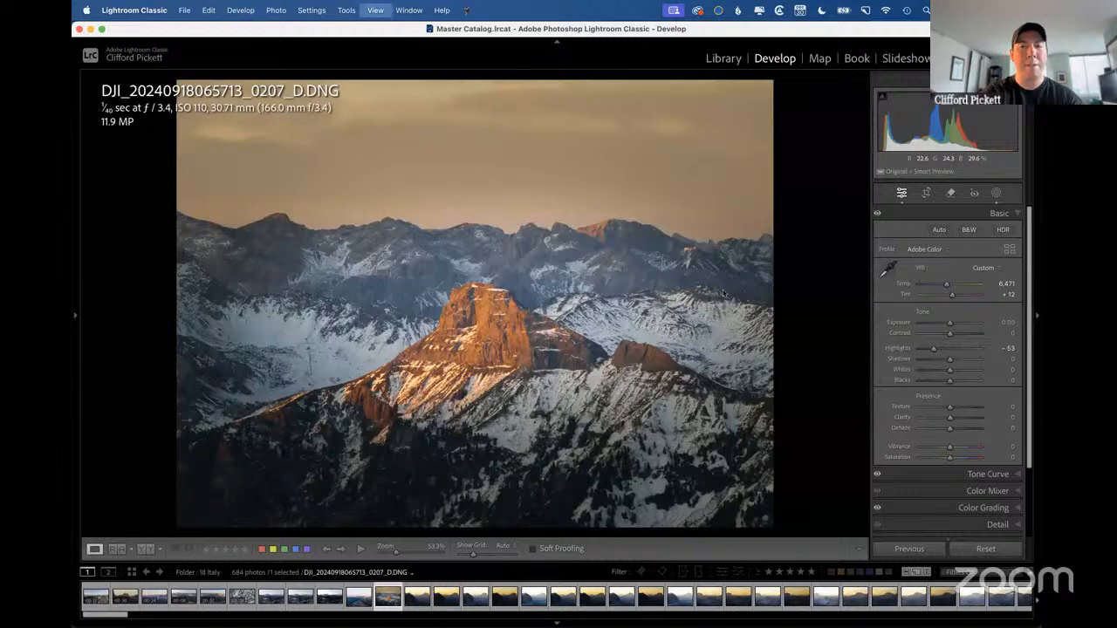
Switch between the Library grid and Develop, ending in Library, to compare the panel layout of each module.
key(g)
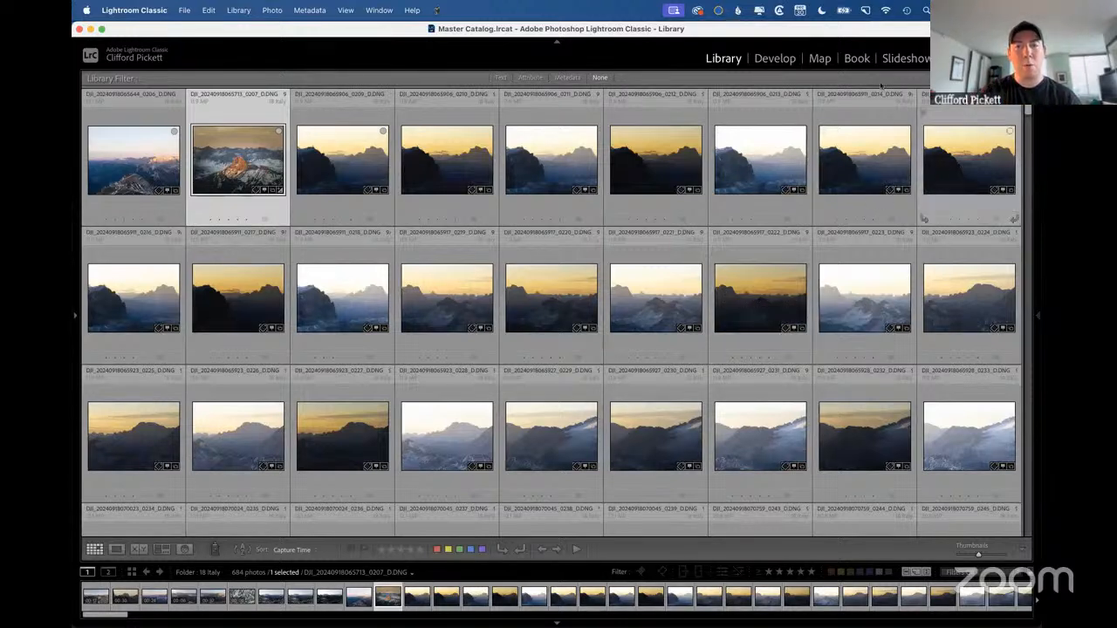
click(774, 59)
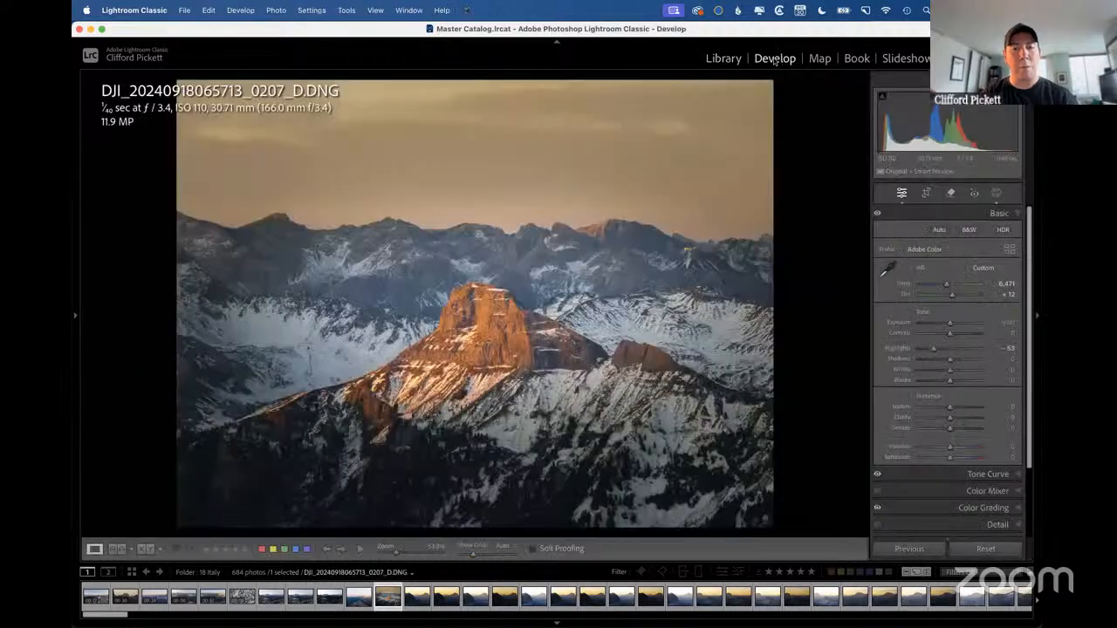
click(722, 59)
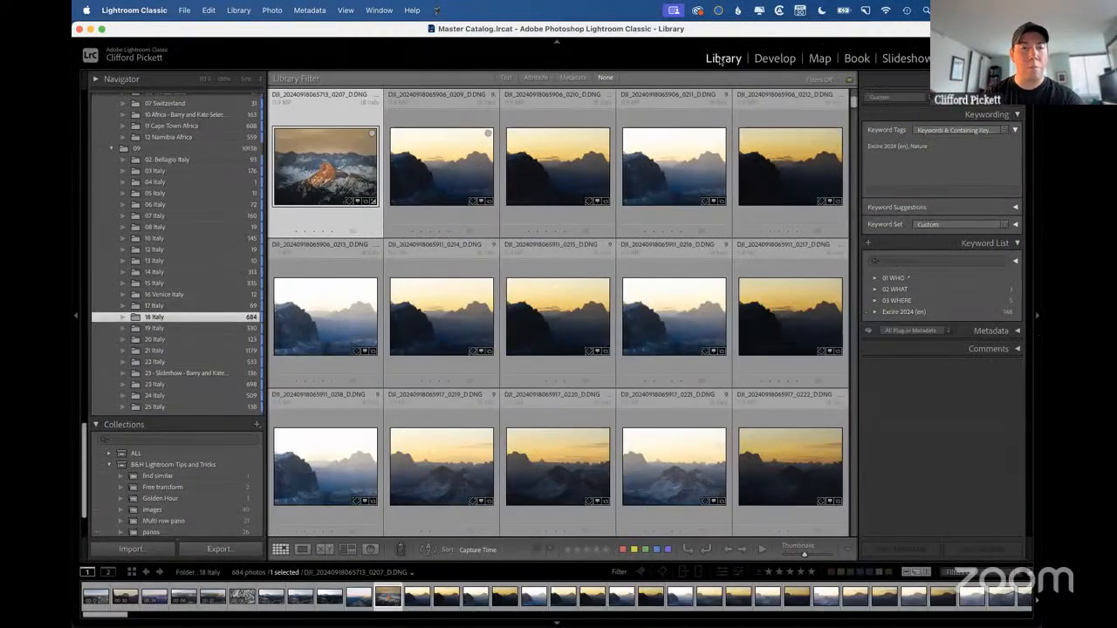
View the left panel's hide-and-show options, dismiss them without a change, and toggle the side panels off and on.
right_click(78, 317)
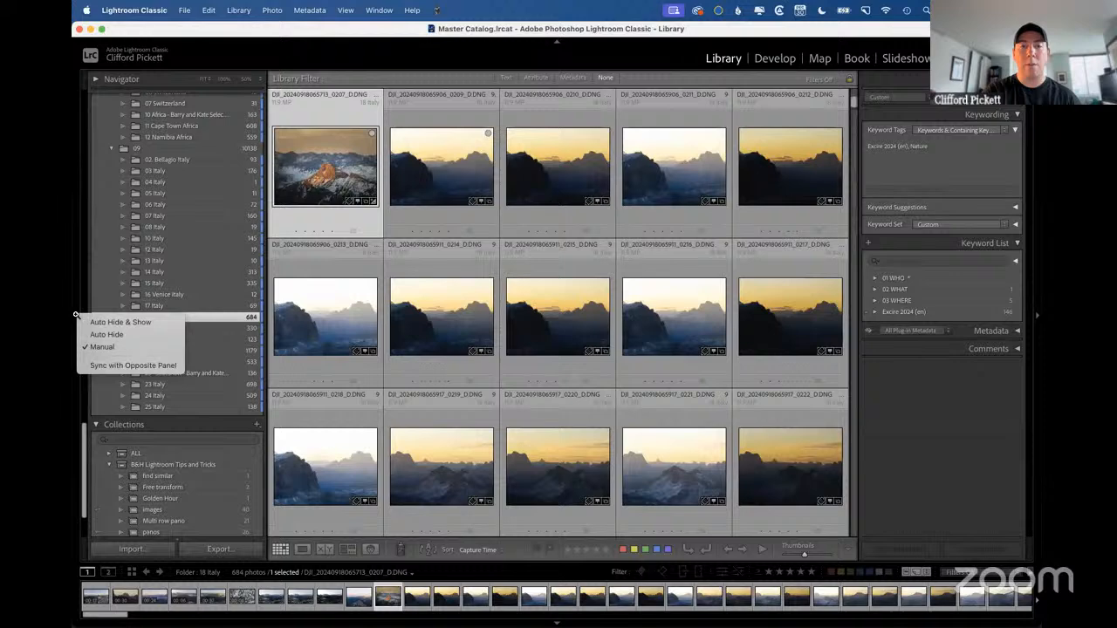
click(304, 180)
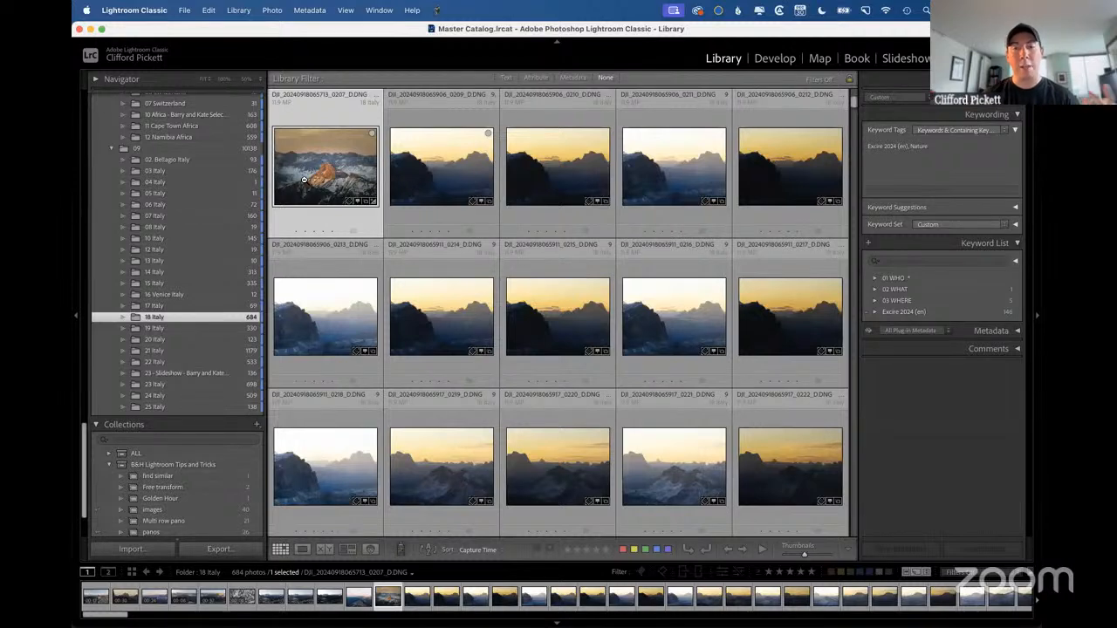
key(Tab)
key(Tab)
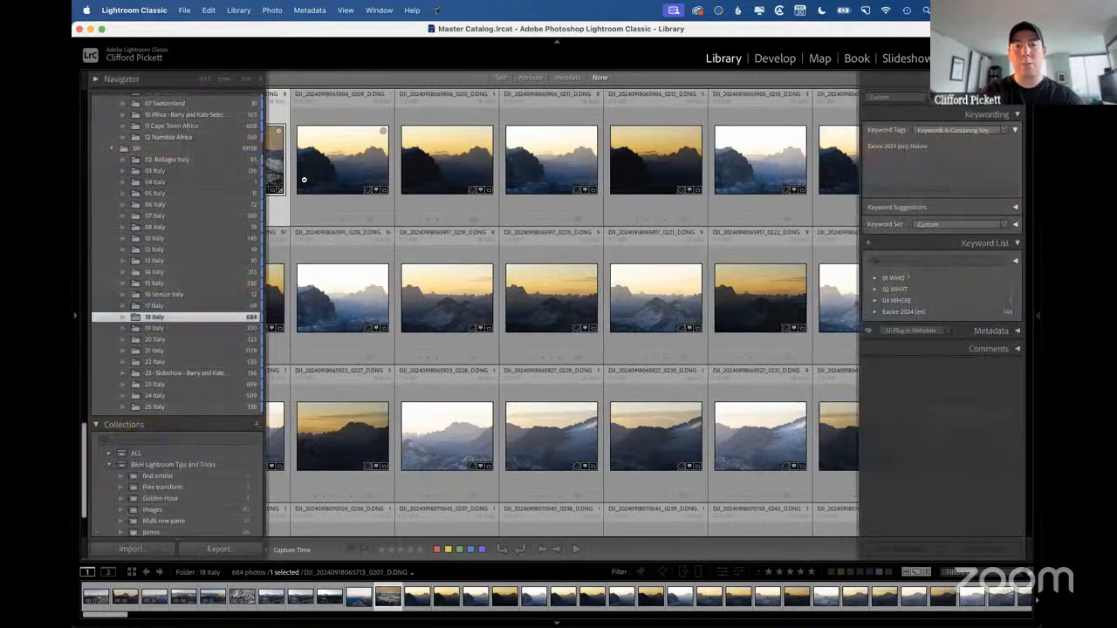
Switch to the Lightroom Tips and Tricks notes, search for "tabs" and open the Tabs: Tab Key page.
key(ctrl+Right)
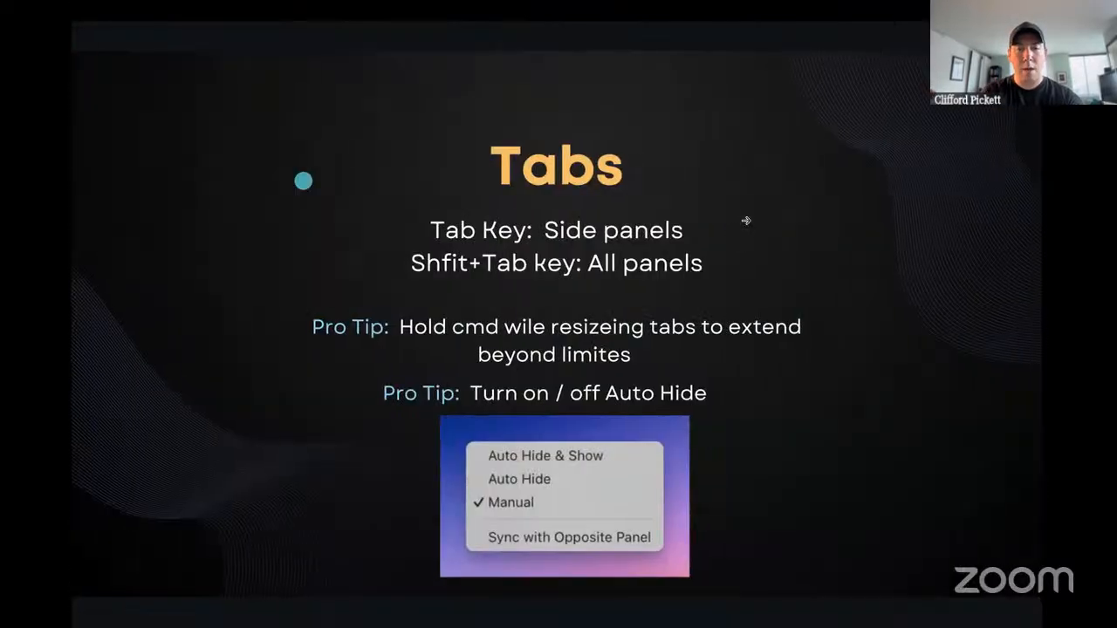
key(ctrl+Right)
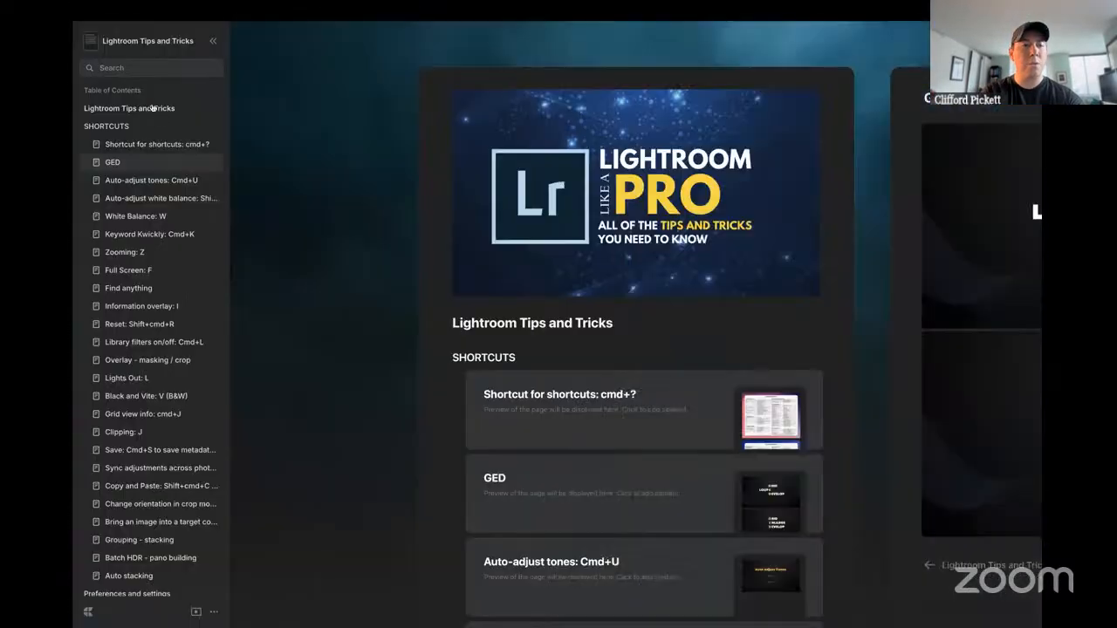
click(128, 71)
text(tabs)
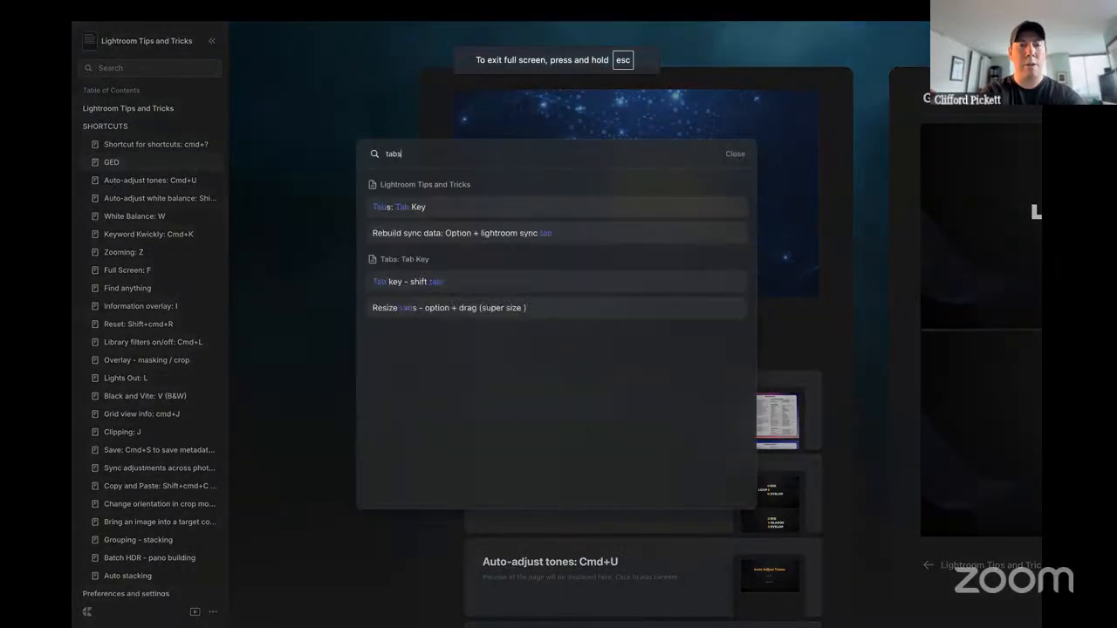
click(404, 206)
click(672, 156)
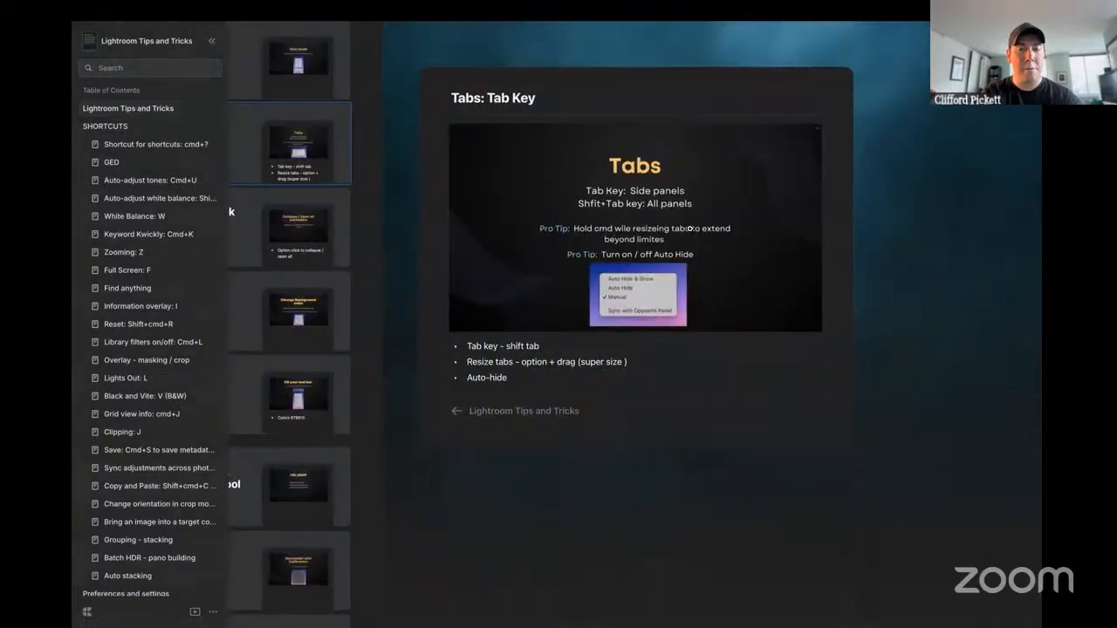
Show the Tabs slide in the presentation again, return to Lightroom Classic and look further up the folder list.
click(689, 229)
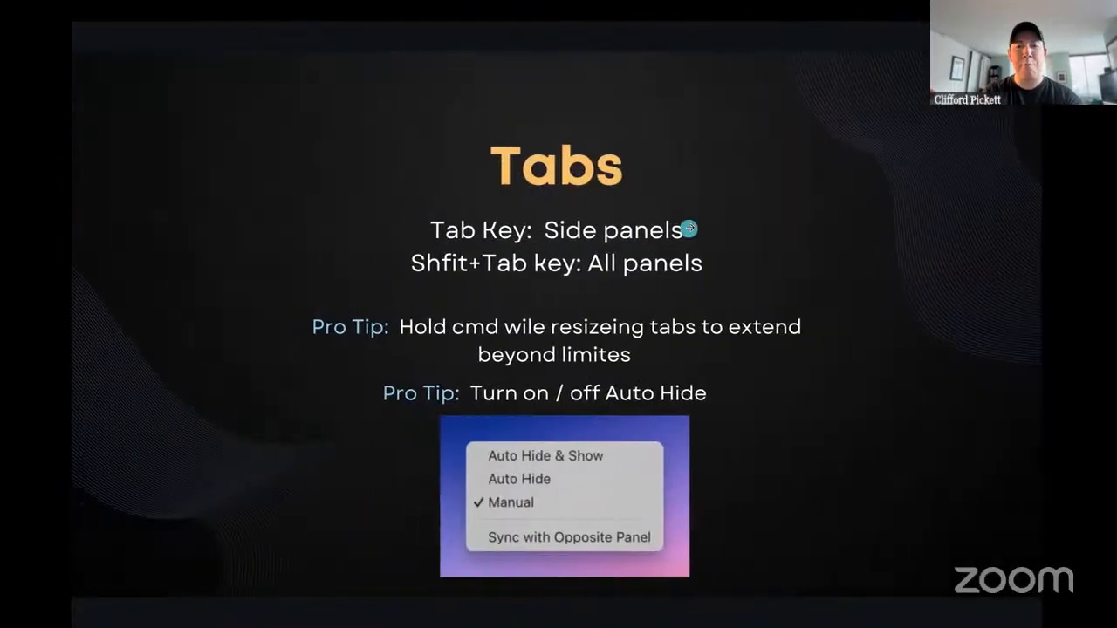
key(Right)
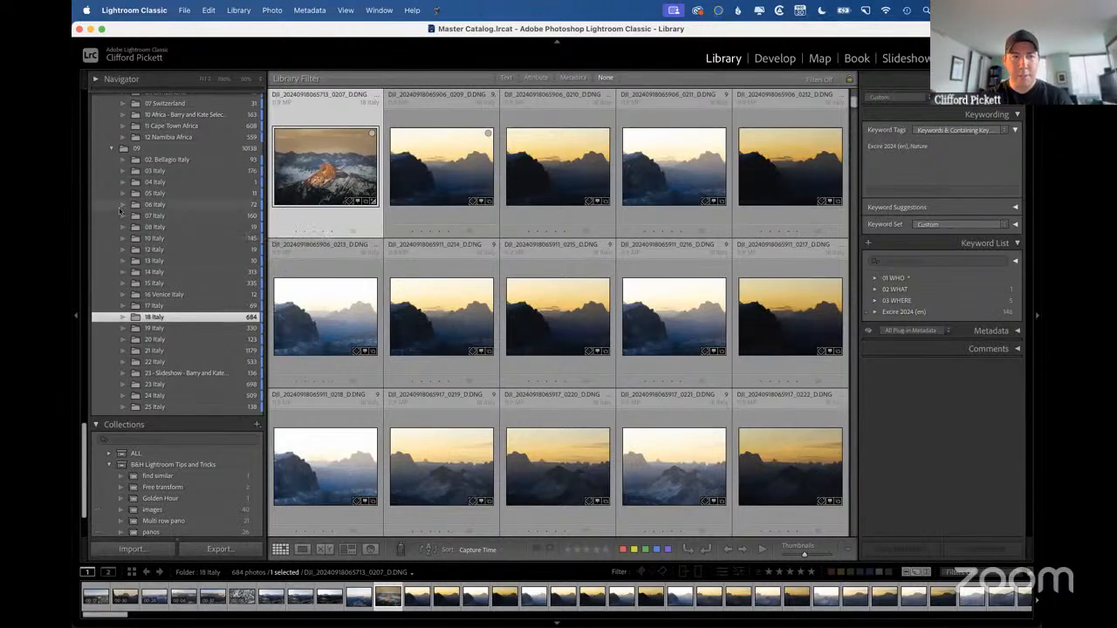
scroll(119, 211, up, 5)
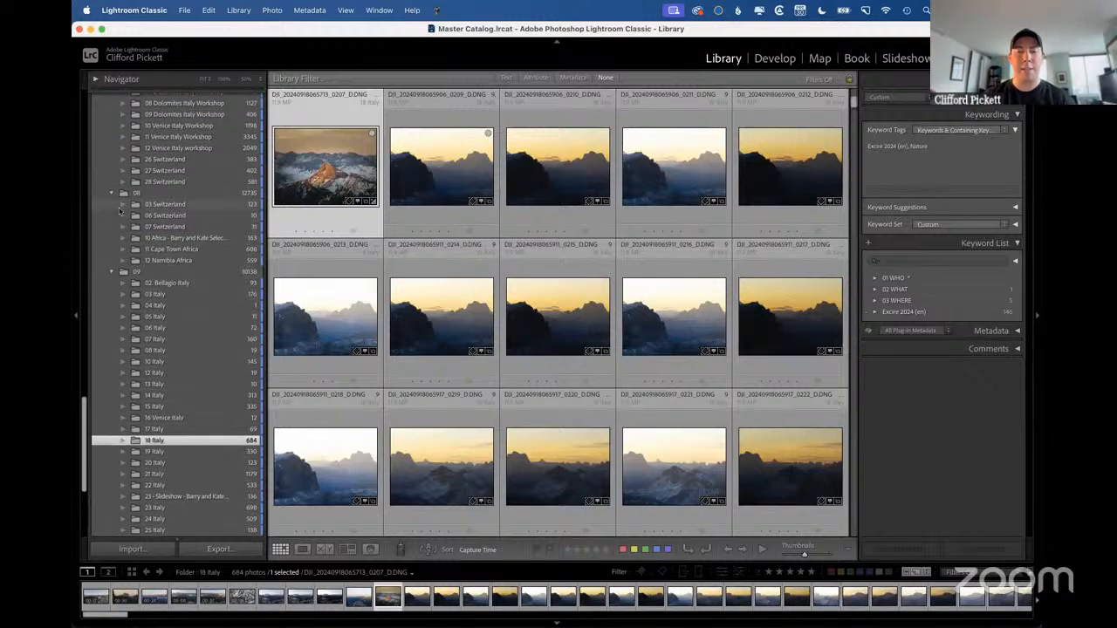
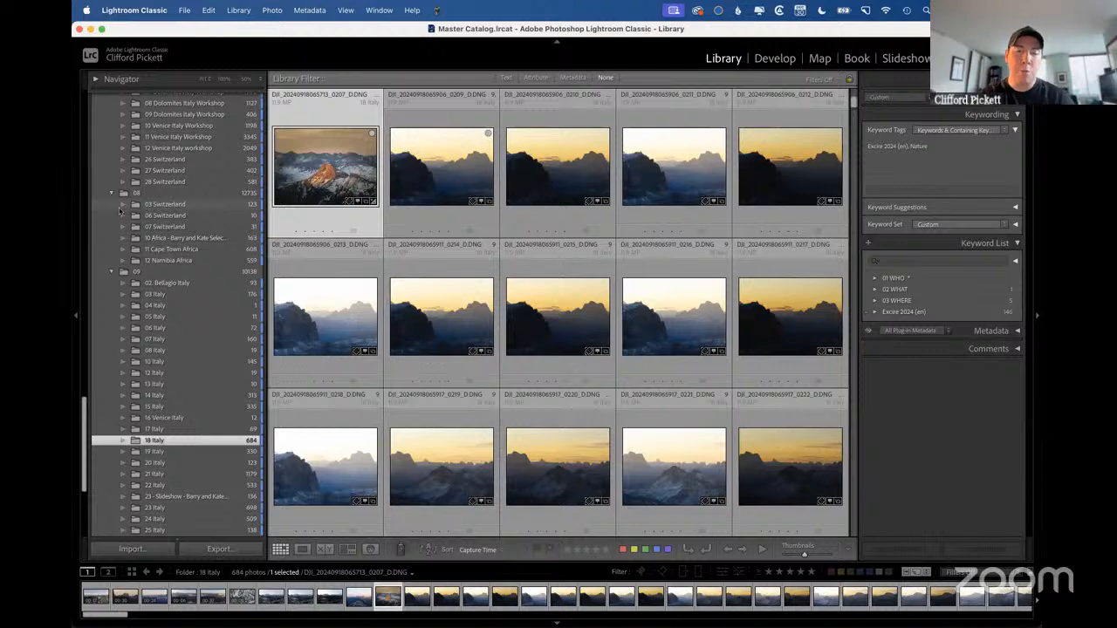
Review the filter choices at the head of the folder list and choose the Blue: Travel color label.
scroll(140, 266, up, 10)
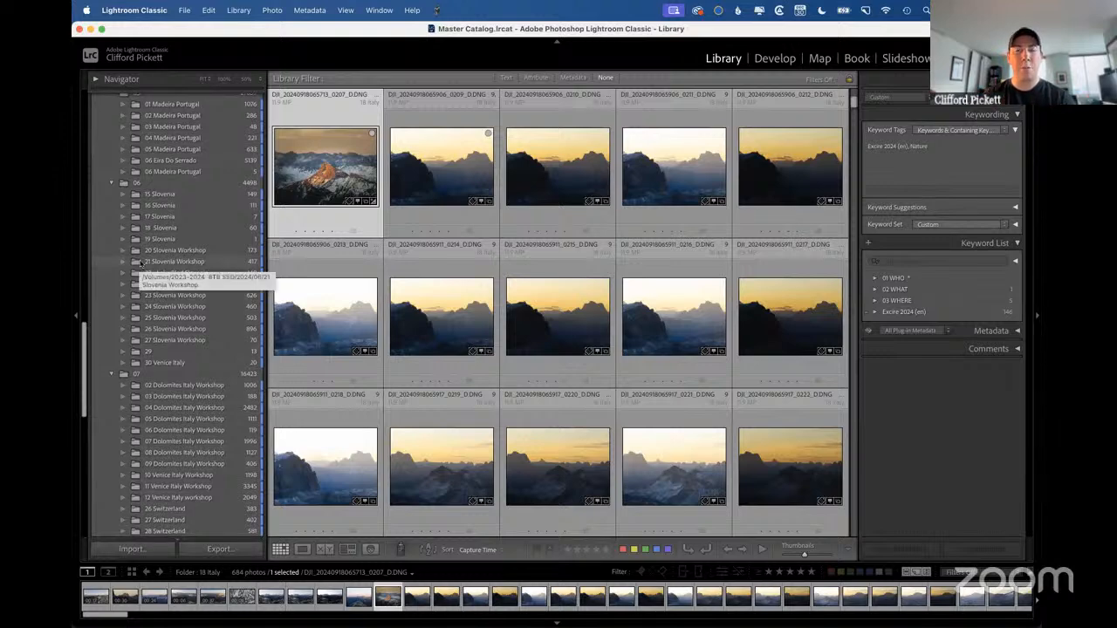
scroll(139, 263, up, 15)
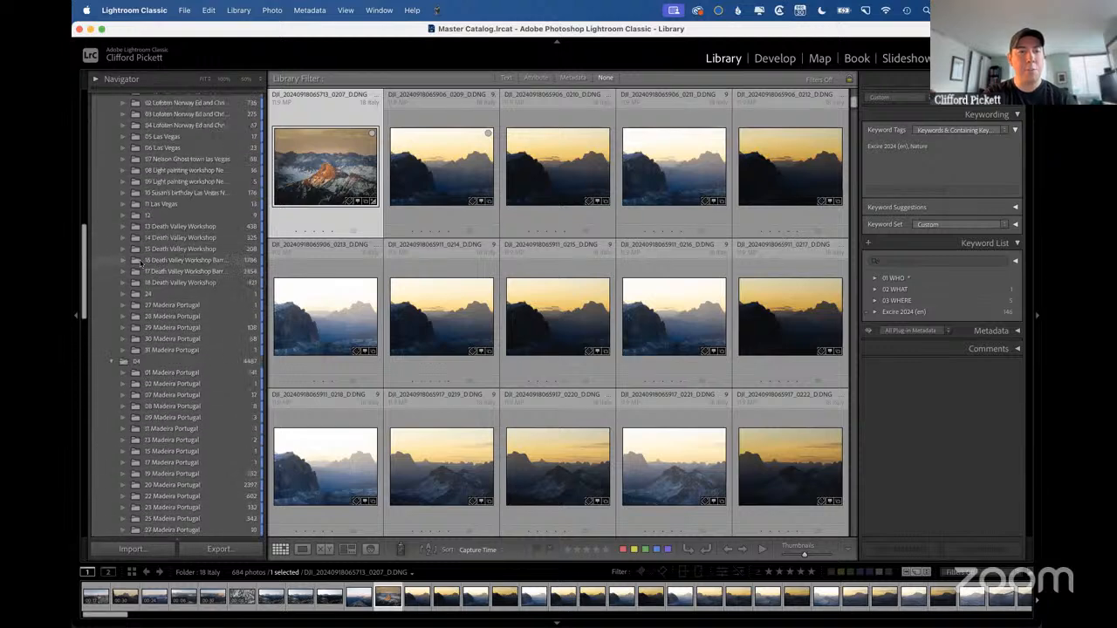
scroll(140, 260, up, 5)
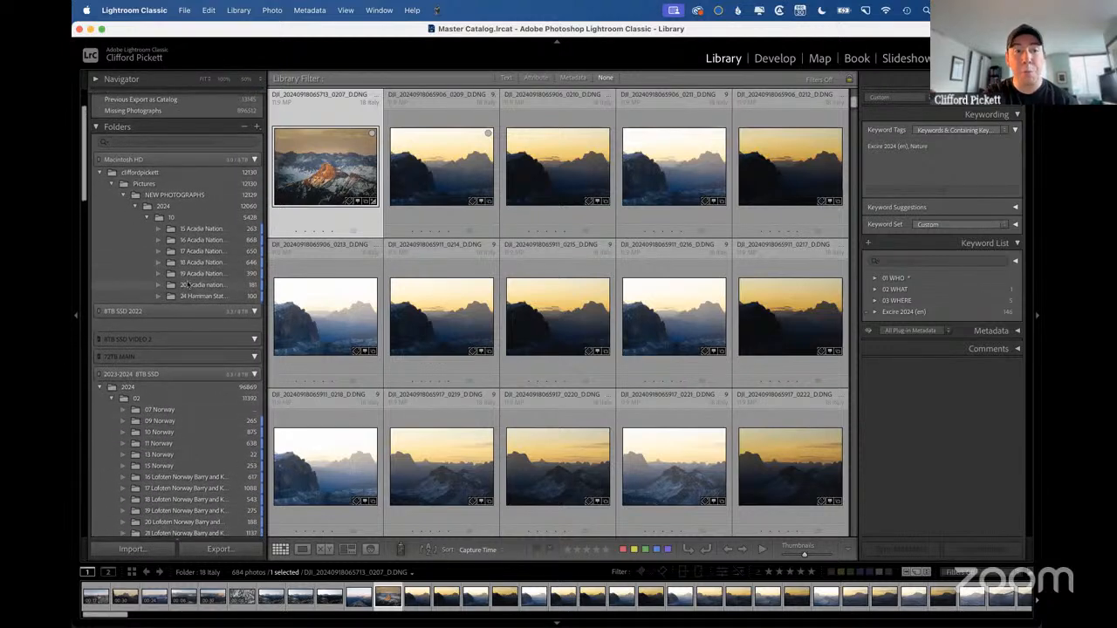
click(104, 144)
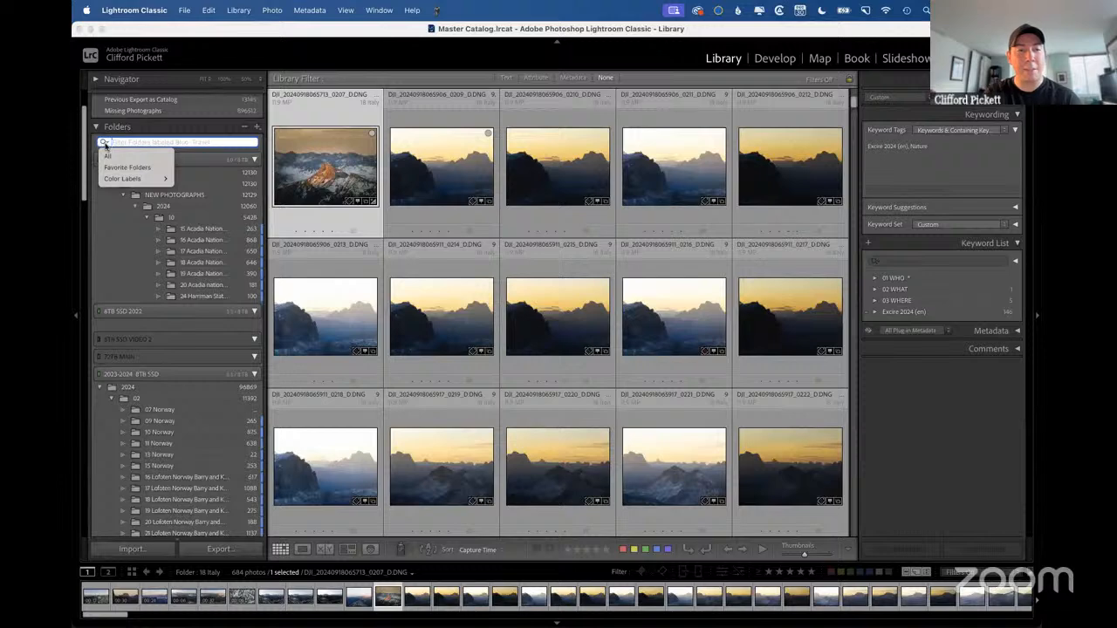
mouse_move(135, 178)
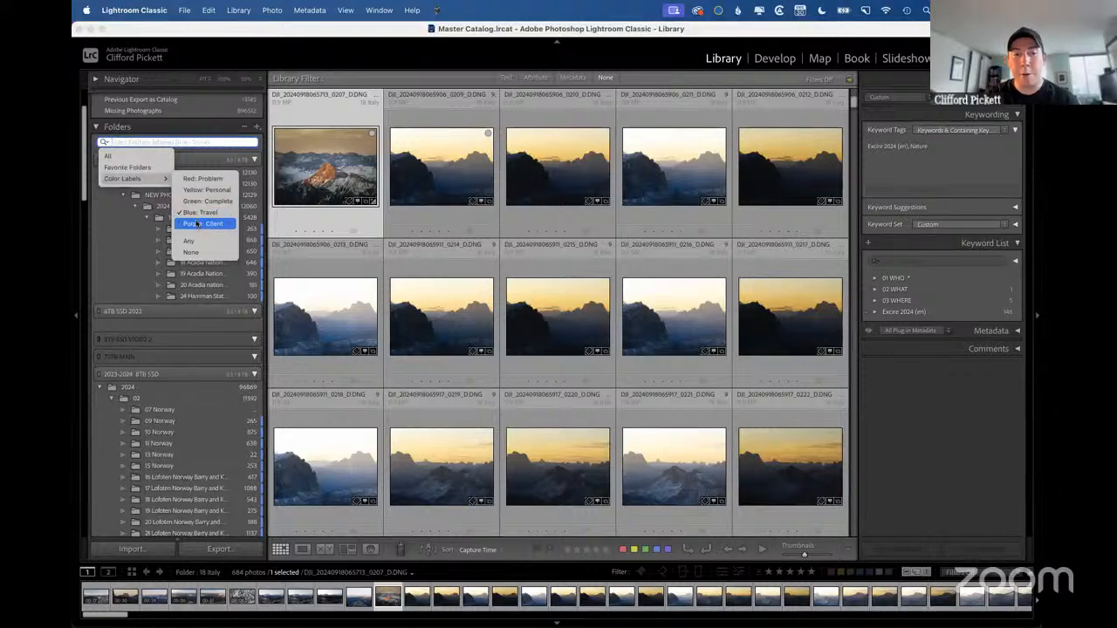
click(197, 213)
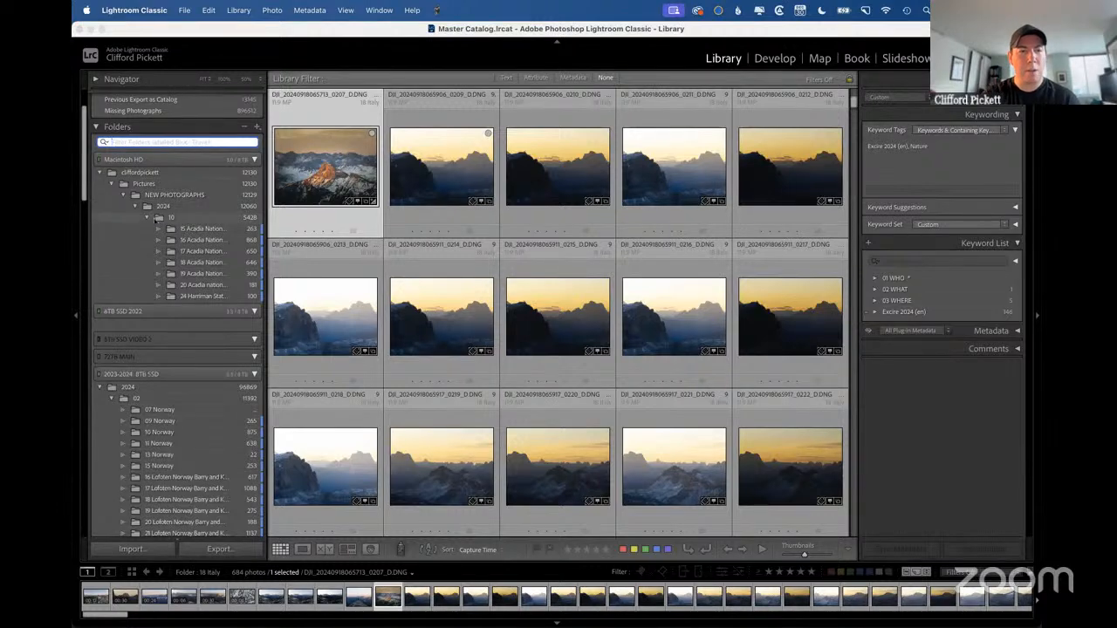
Show the 10 Norway folder's photos and collapse the 2024 month folders 02 through 06 one by one.
click(159, 432)
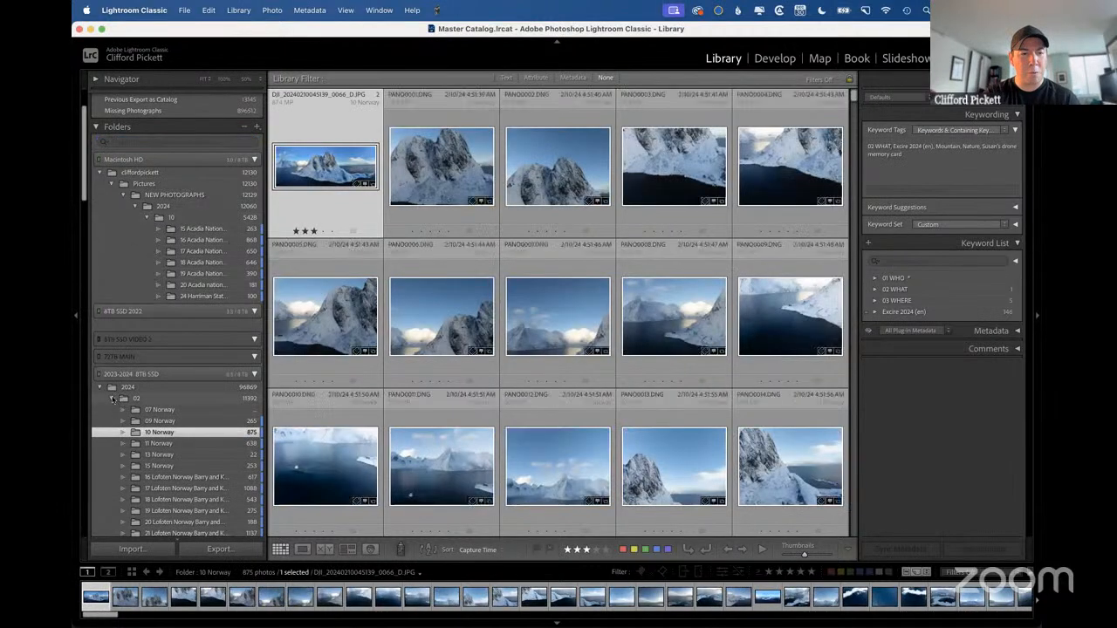
click(112, 398)
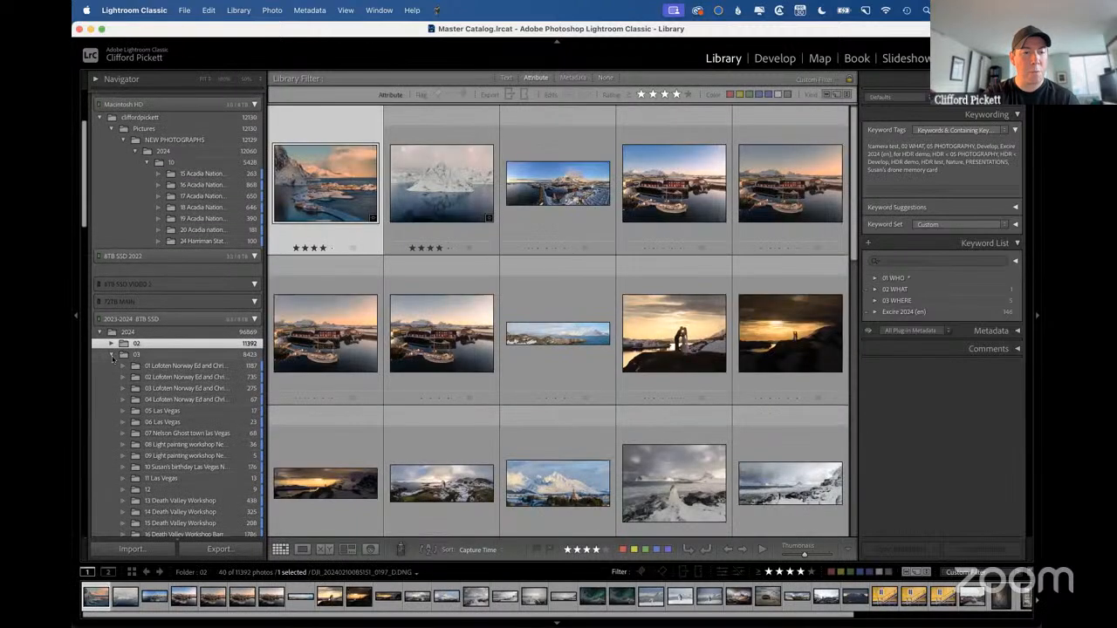
click(111, 355)
click(111, 366)
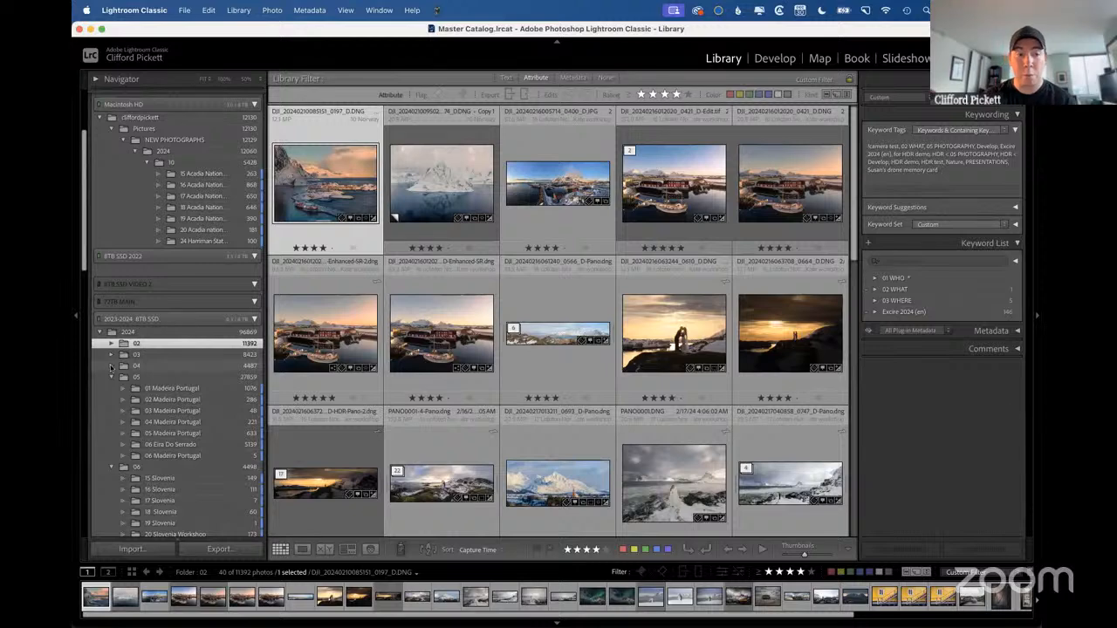
click(111, 377)
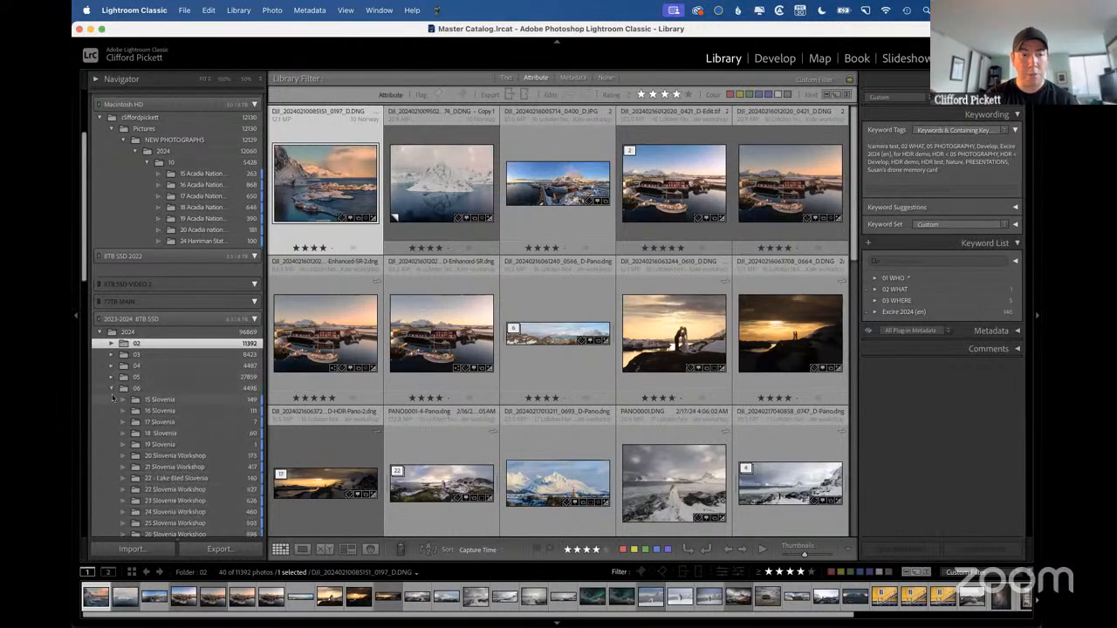
click(111, 389)
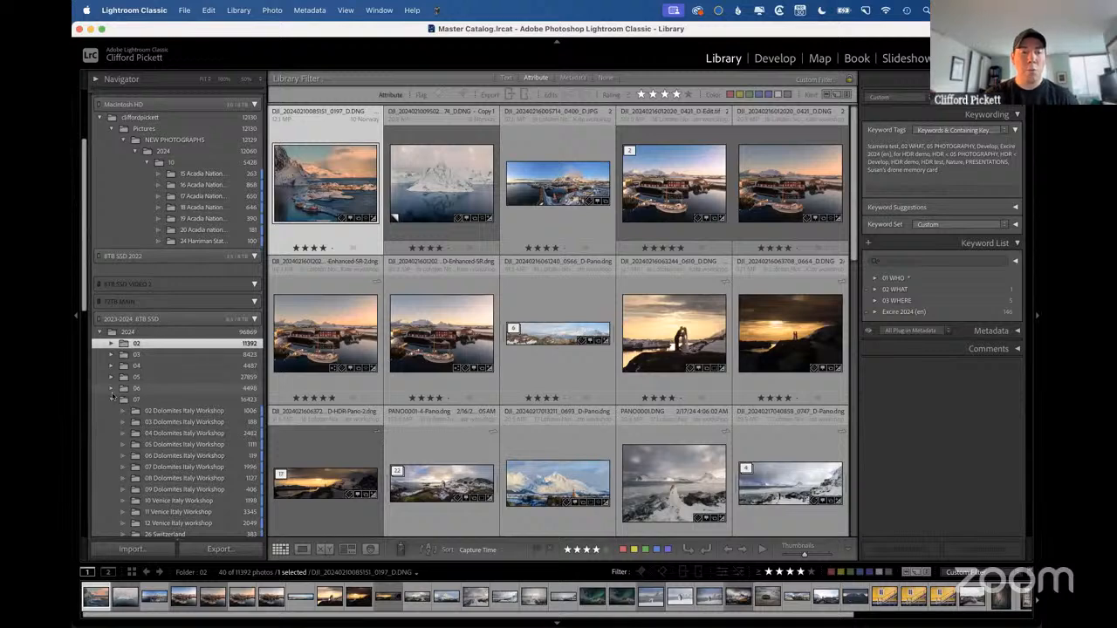
Expand folders 06 and 05 again, and show the Collapse / Open all subfolders slide before returning to Lightroom Classic.
click(112, 387)
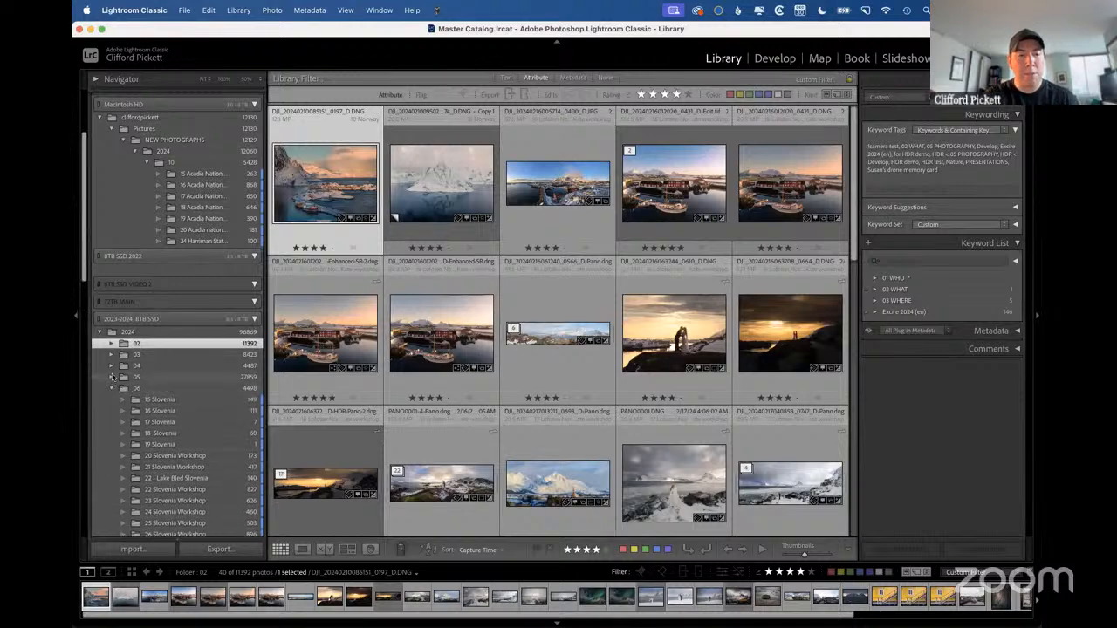
click(112, 376)
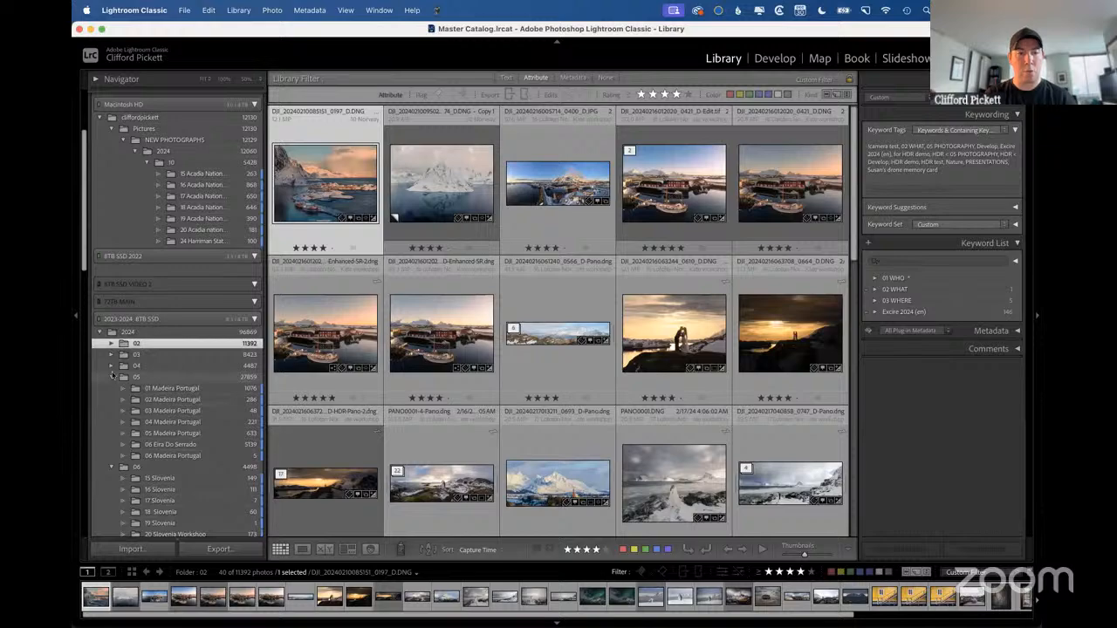
key(ctrl+Right)
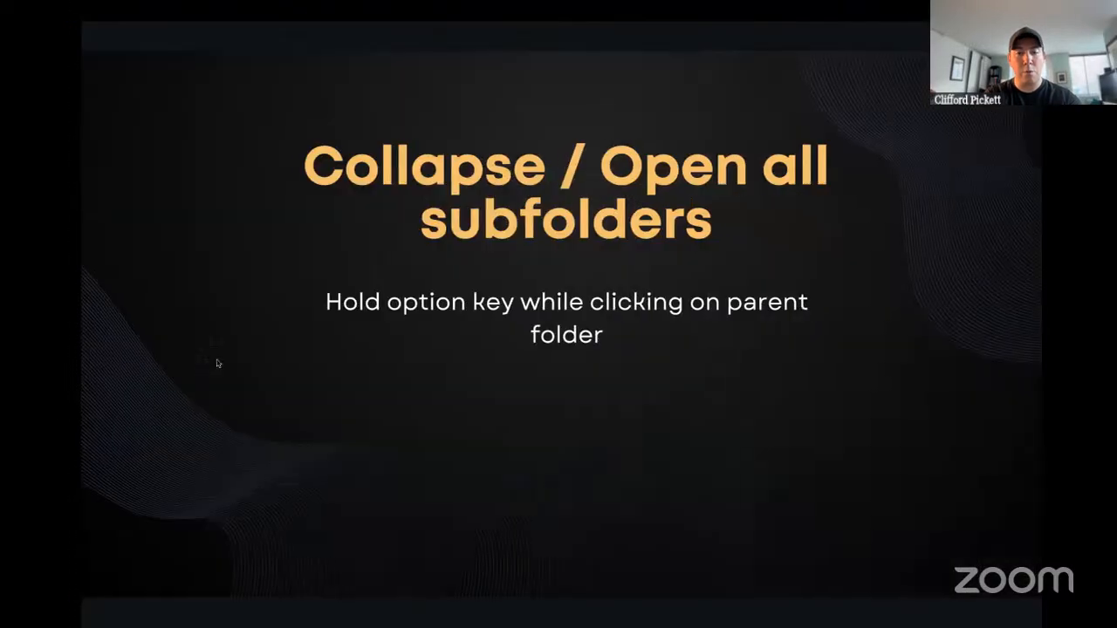
key(ctrl+Left)
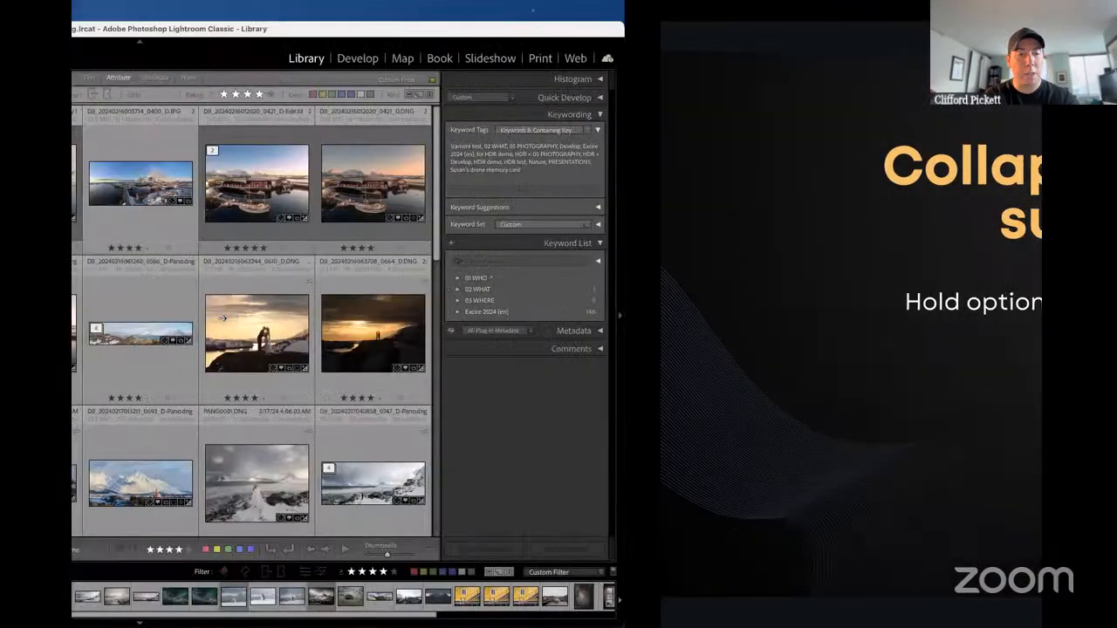
Collapse the 2024 folder with all its subfolders, and toggle it closed and open to list only the month folders.
alt+click(99, 333)
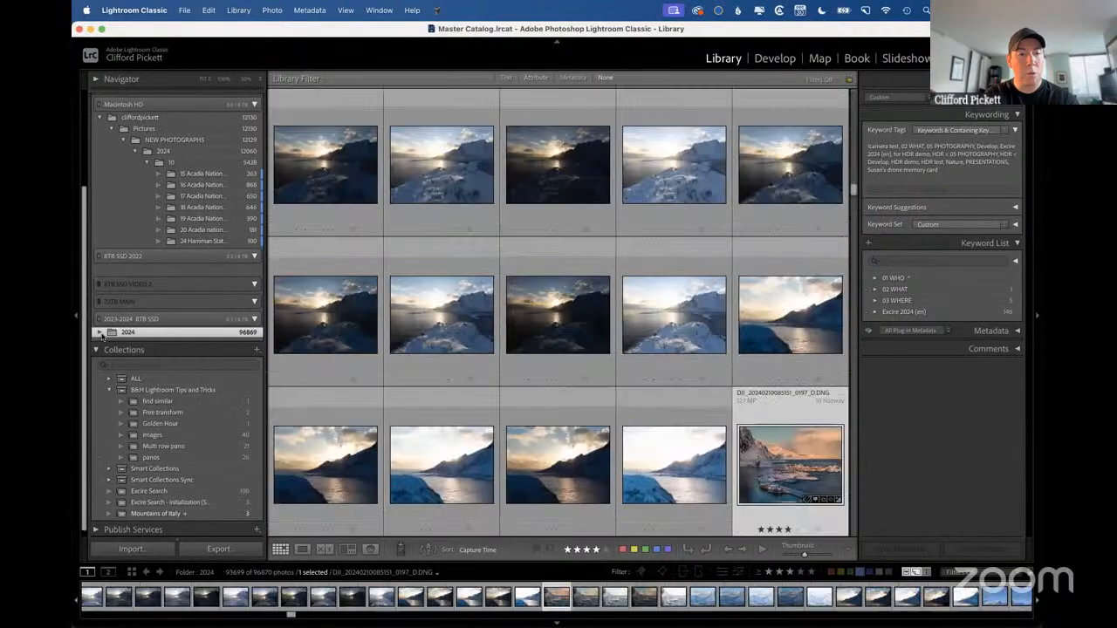
click(101, 334)
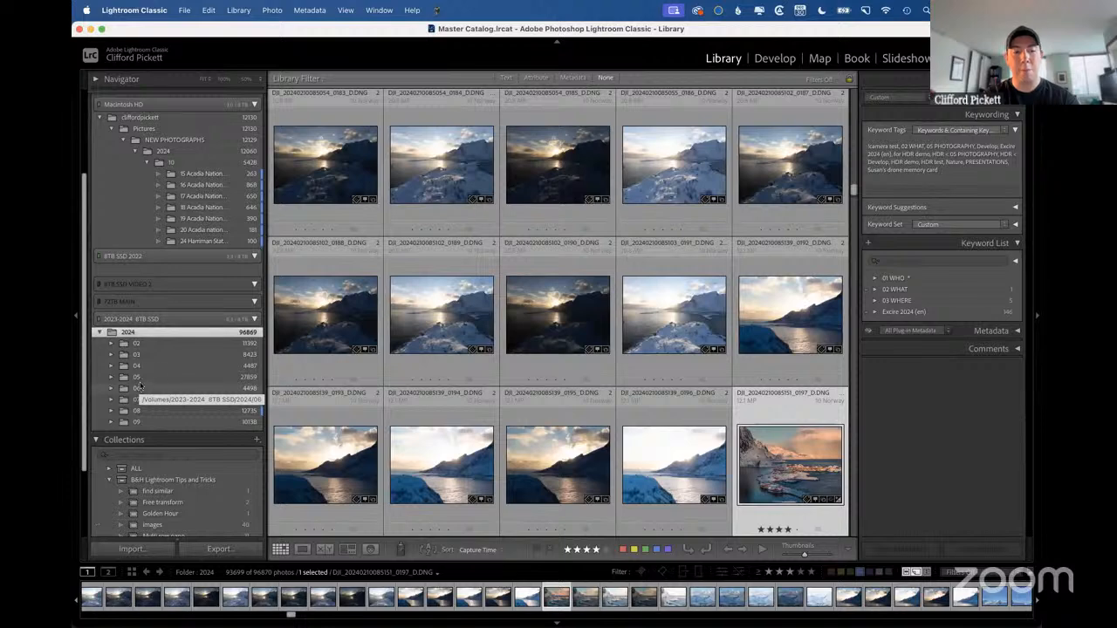
click(99, 333)
click(100, 333)
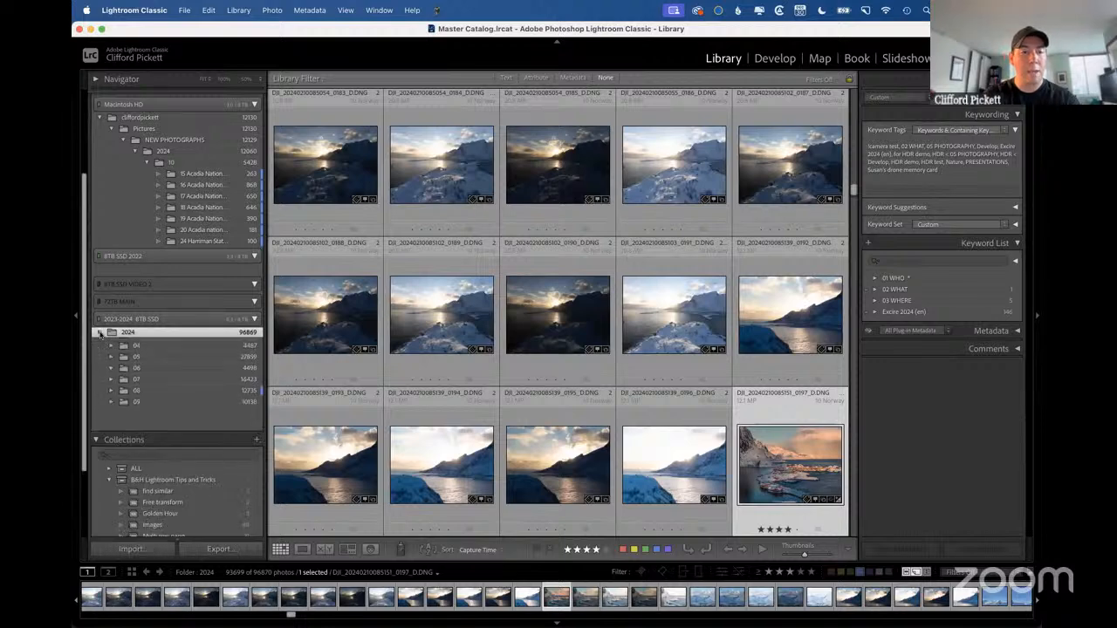
click(99, 333)
click(100, 334)
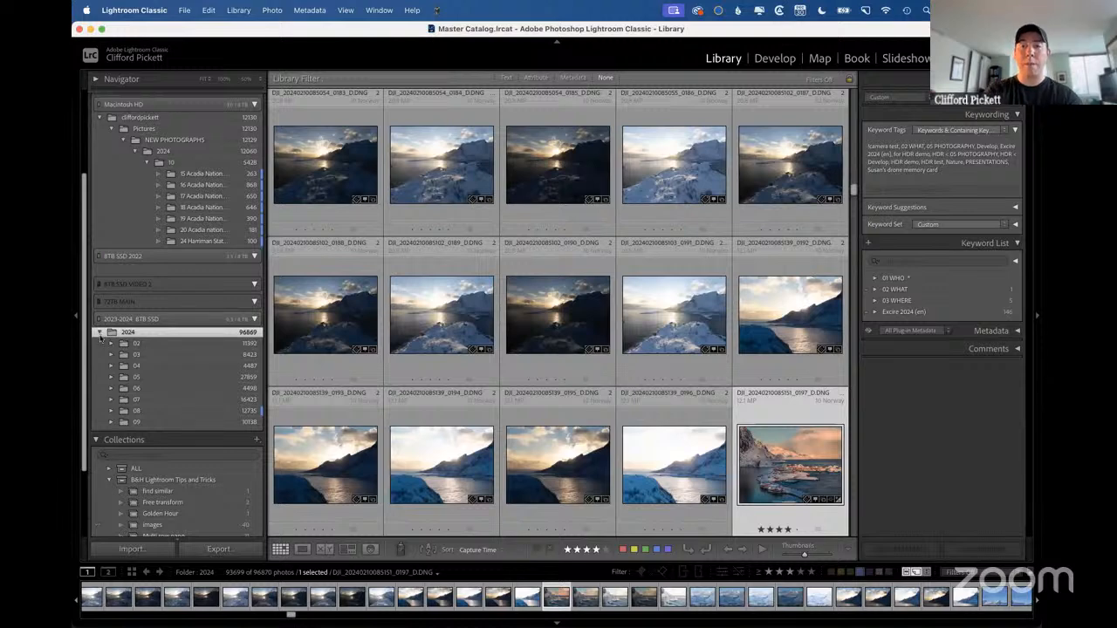
Close the 2024 folder, reopen it with all nested subfolders expanded, and look through the full list.
click(100, 334)
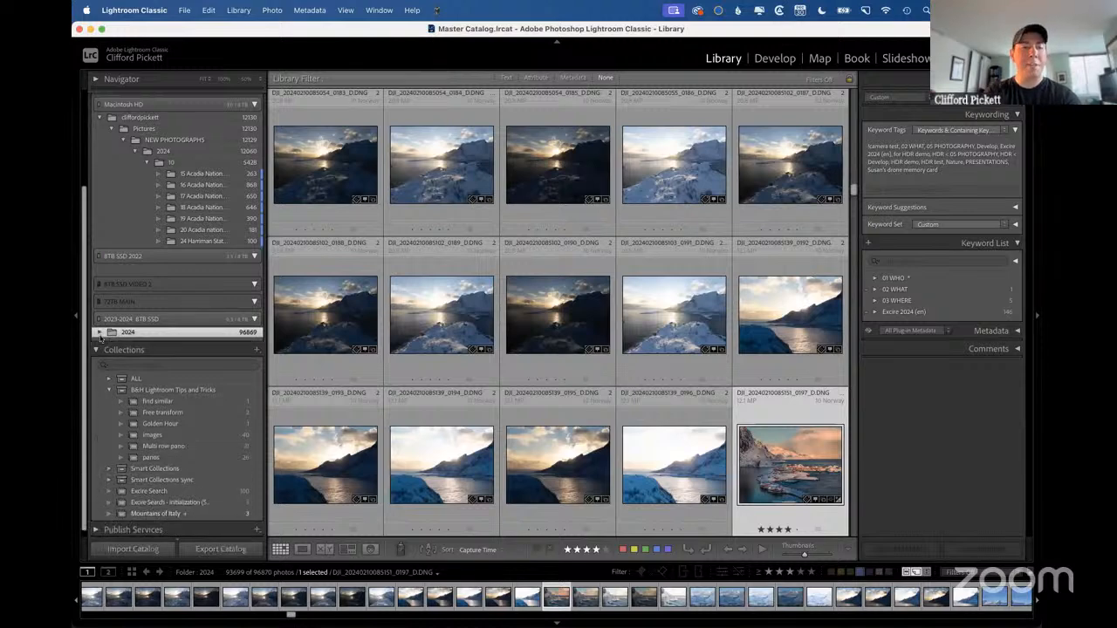
alt+click(99, 333)
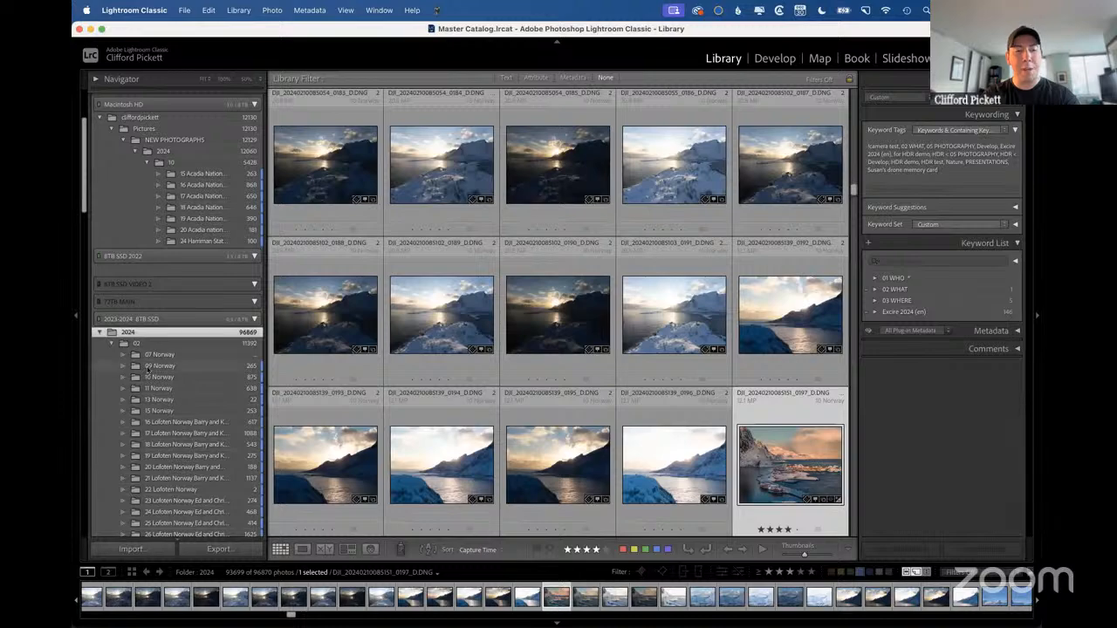
scroll(147, 370, down, 10)
scroll(148, 370, down, 15)
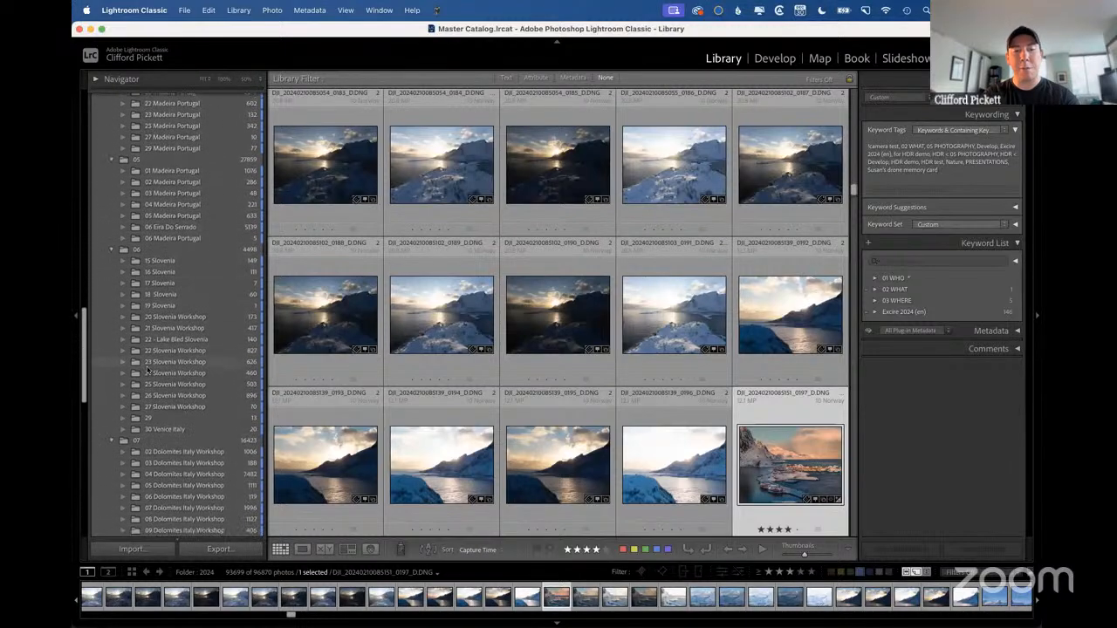
scroll(148, 370, up, 20)
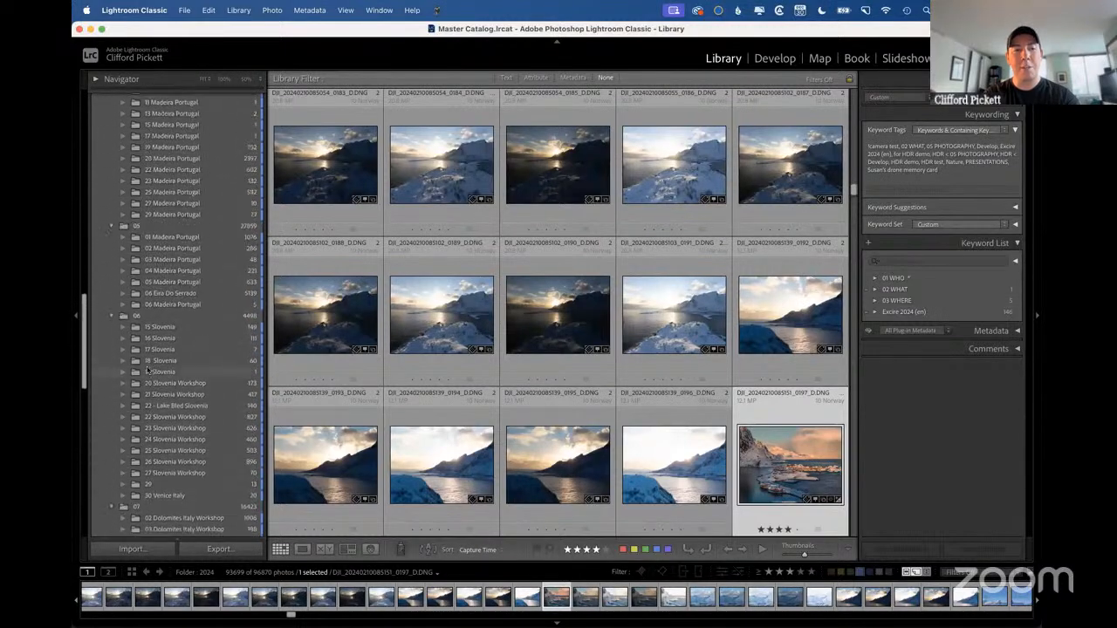
scroll(148, 370, down, 3)
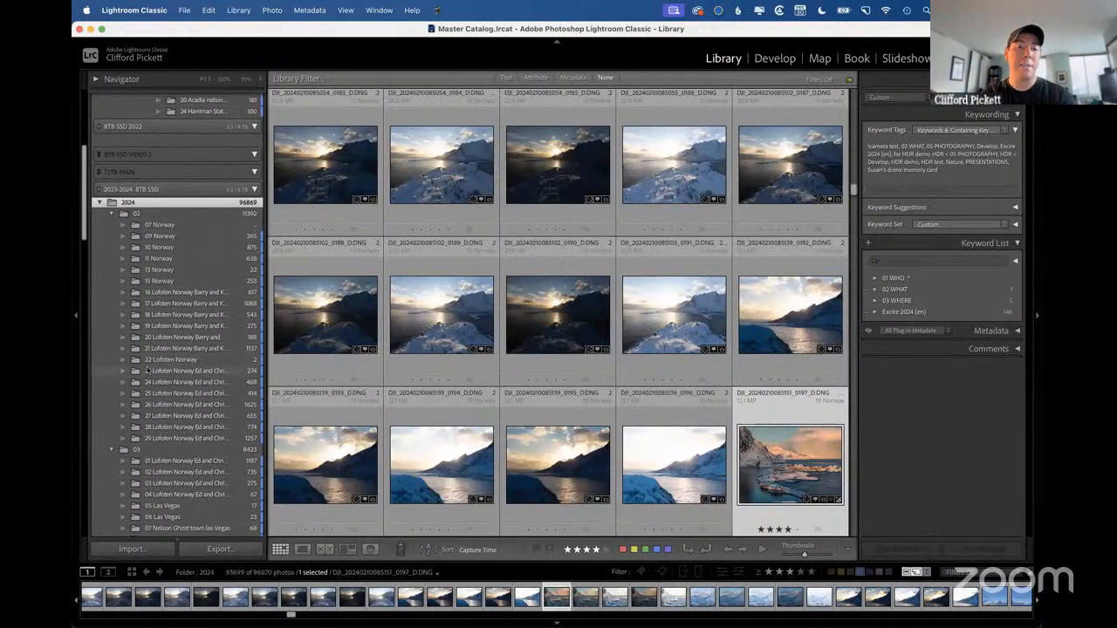
Show the Change Background color slide in the presentation and return to the Lightroom Classic library.
key(ctrl+Right)
click(146, 368)
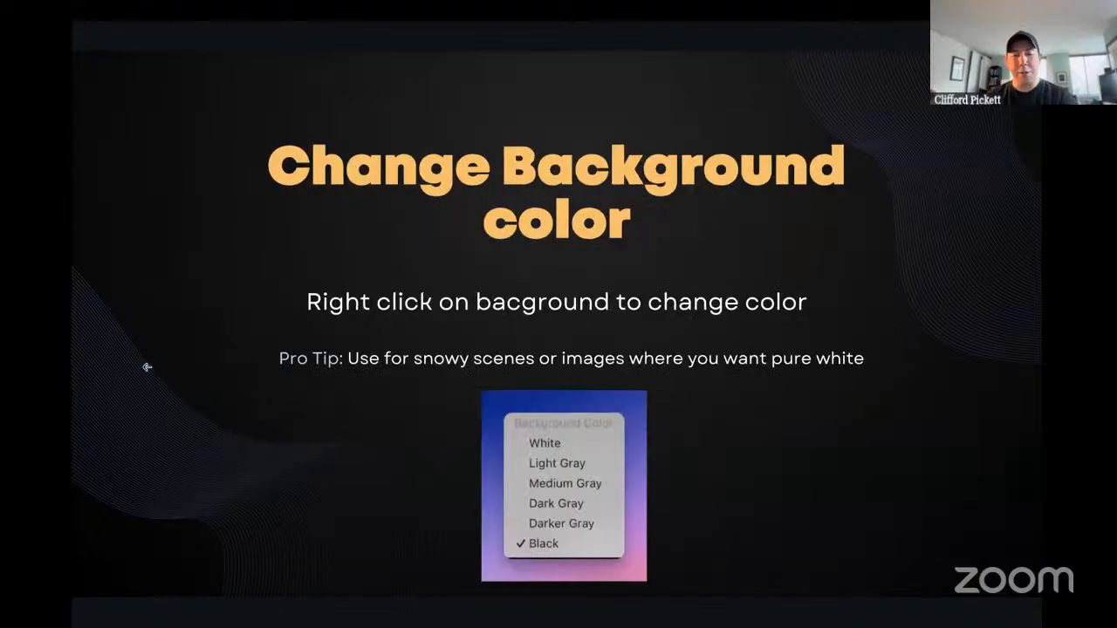
key(ctrl+Left)
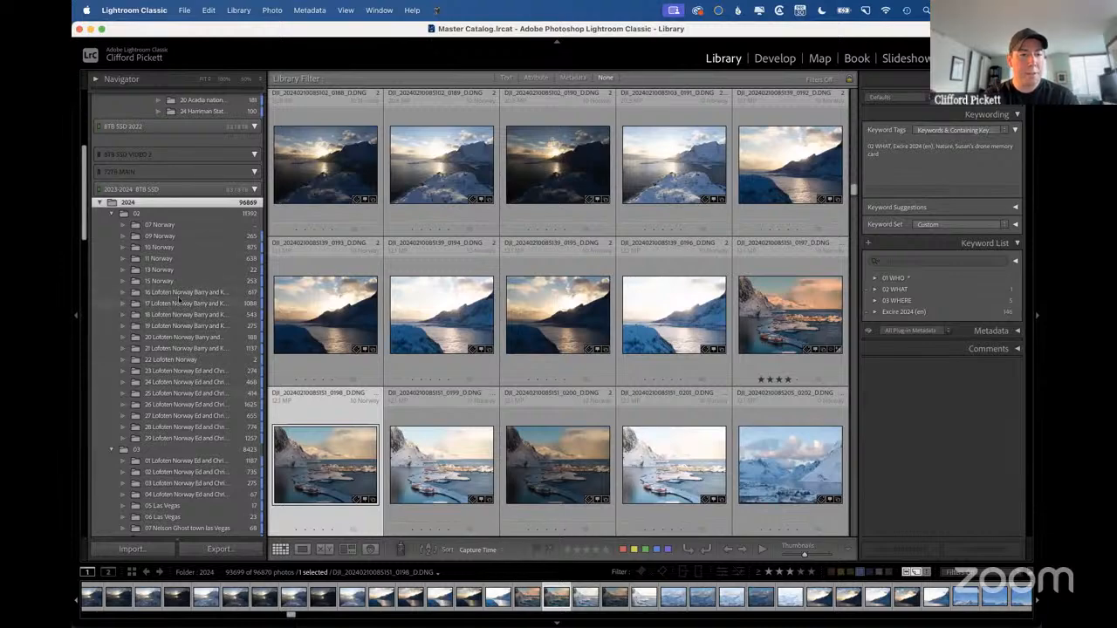
Browse the 16 and 17 Lofoten Norway workshop folders at 3 stars and higher, and open the couple's snowy beach photo in Develop.
click(179, 297)
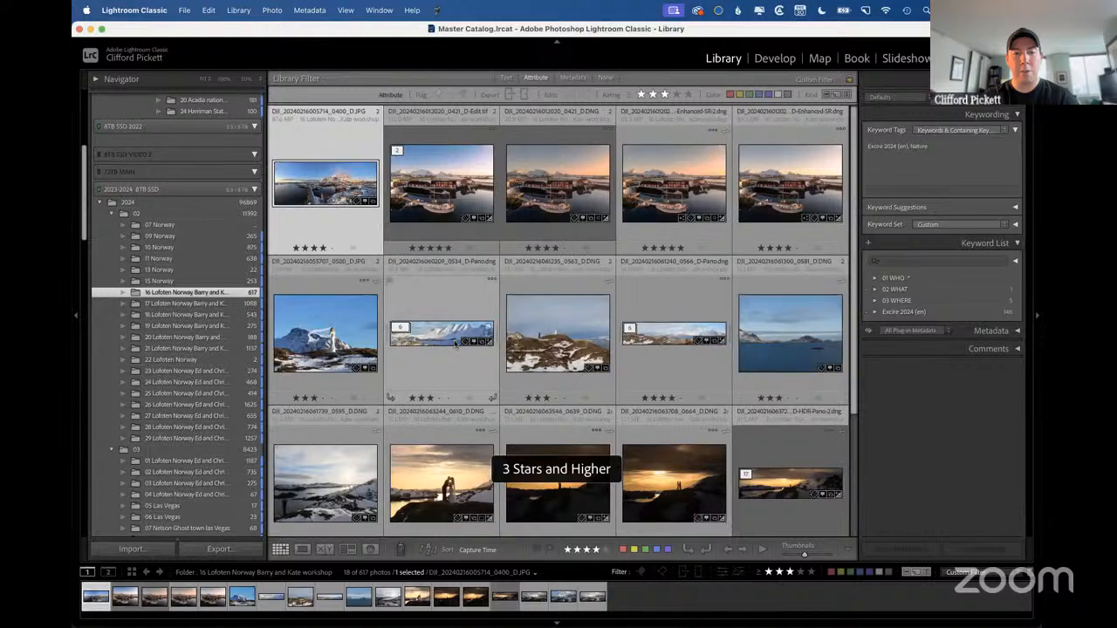
scroll(454, 343, down, 3)
click(217, 304)
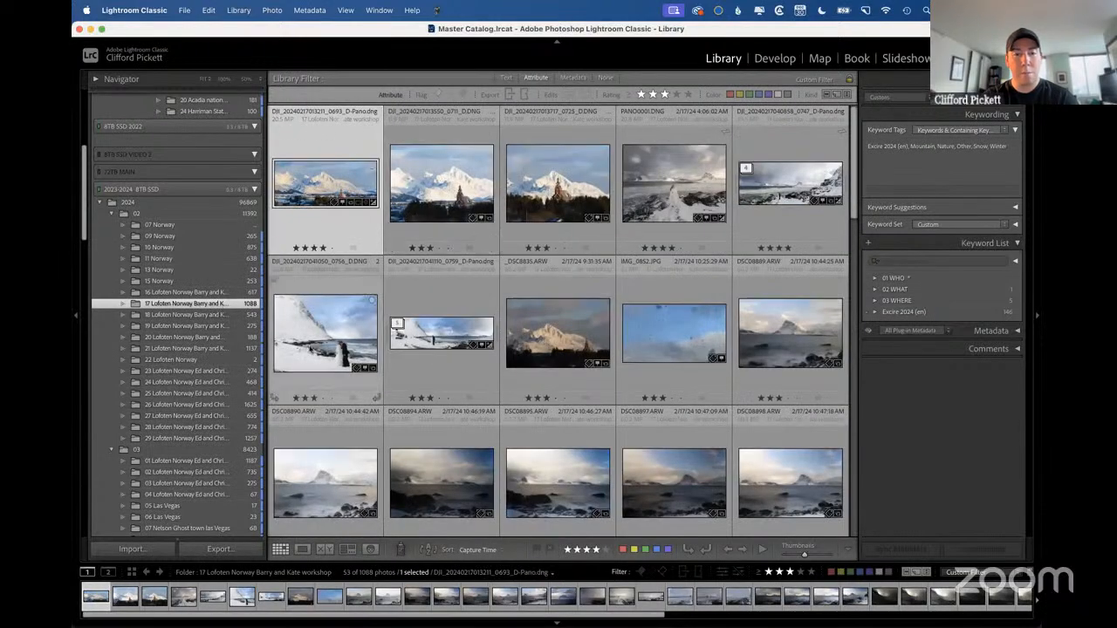
click(311, 349)
key(d)
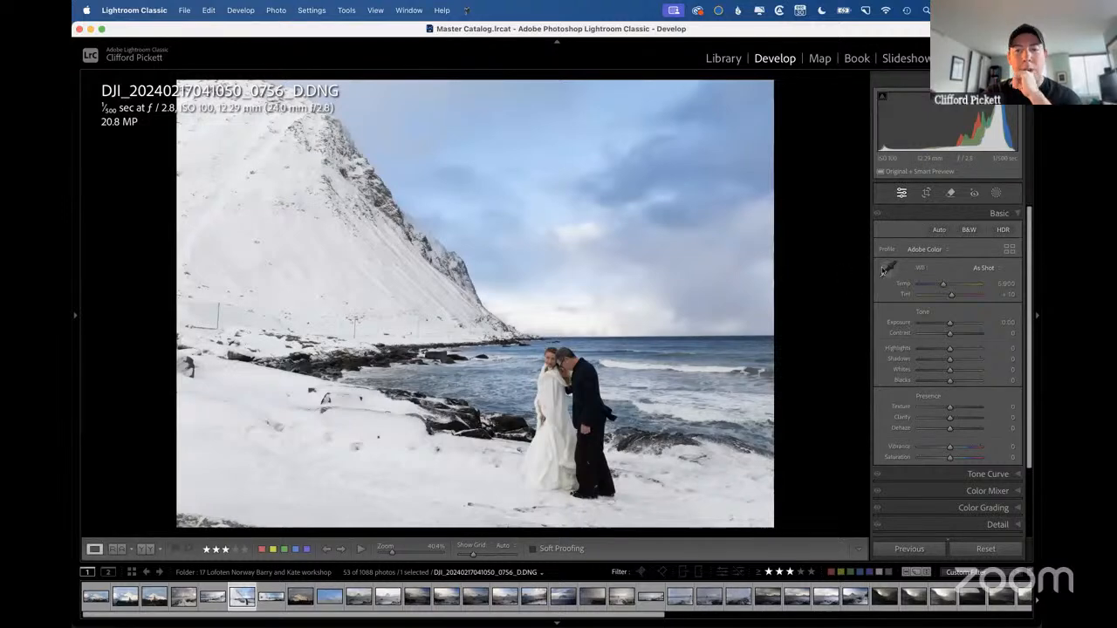
Lower the snowy beach photo's Exposure to -0.60 and set its Temp to 5,571.
drag(951, 326, 948, 325)
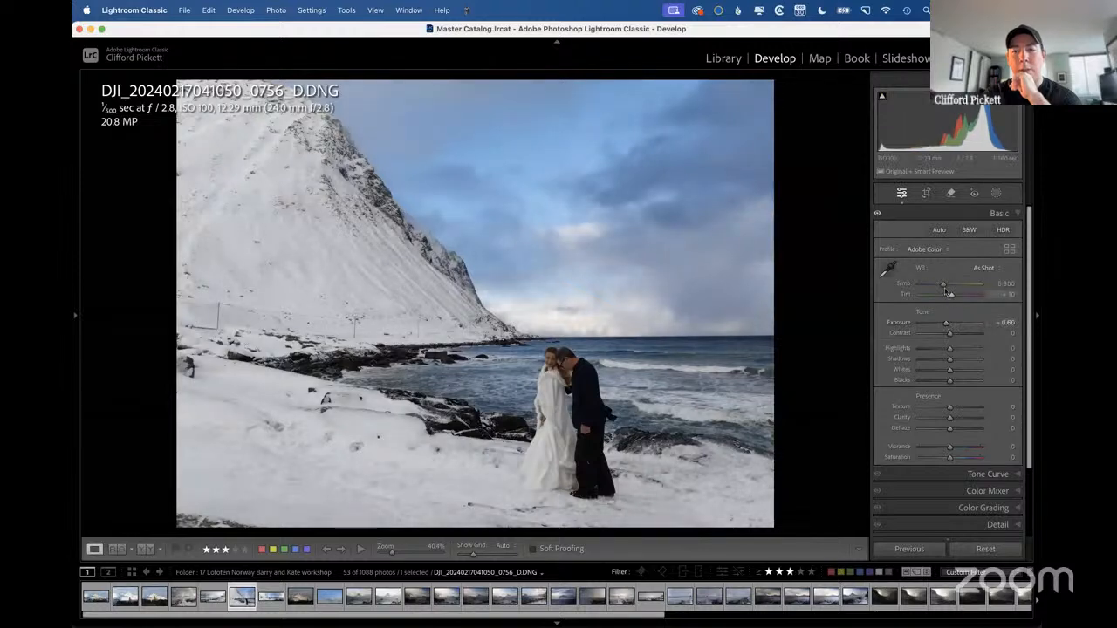
drag(945, 286, 944, 289)
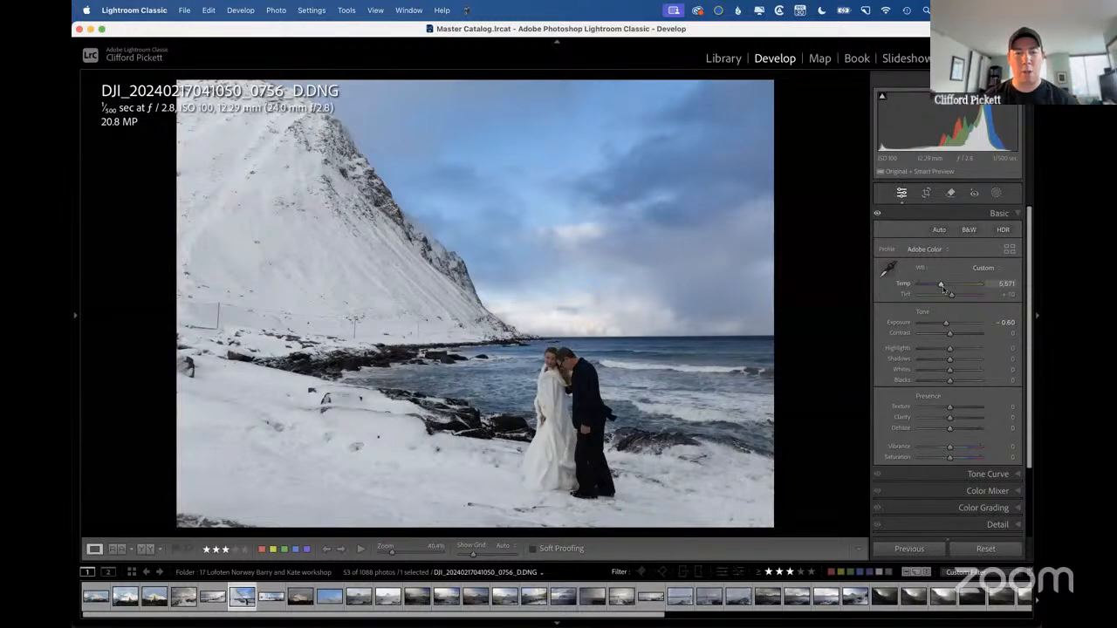
Try Dark Gray as the background color around the photo in Develop, and set it back to Black.
right_click(816, 209)
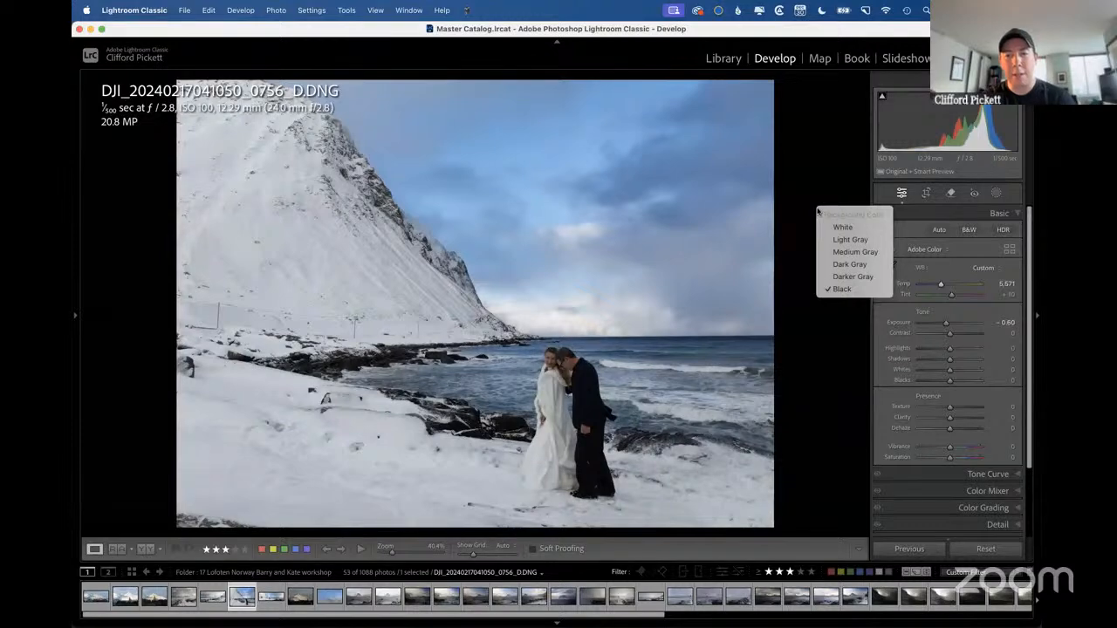
click(851, 264)
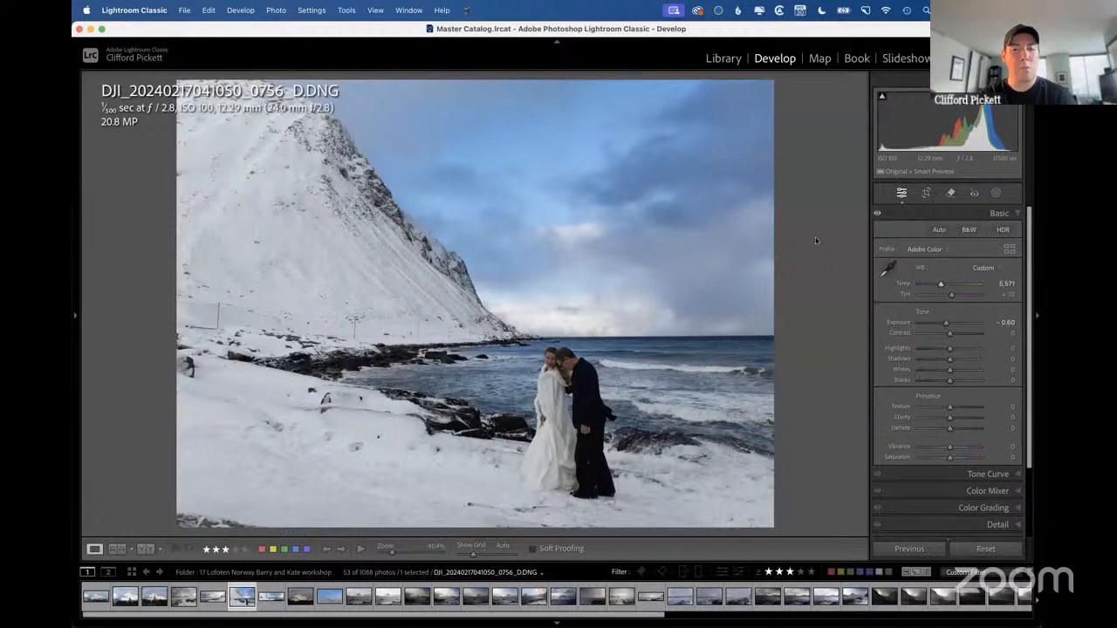
right_click(816, 240)
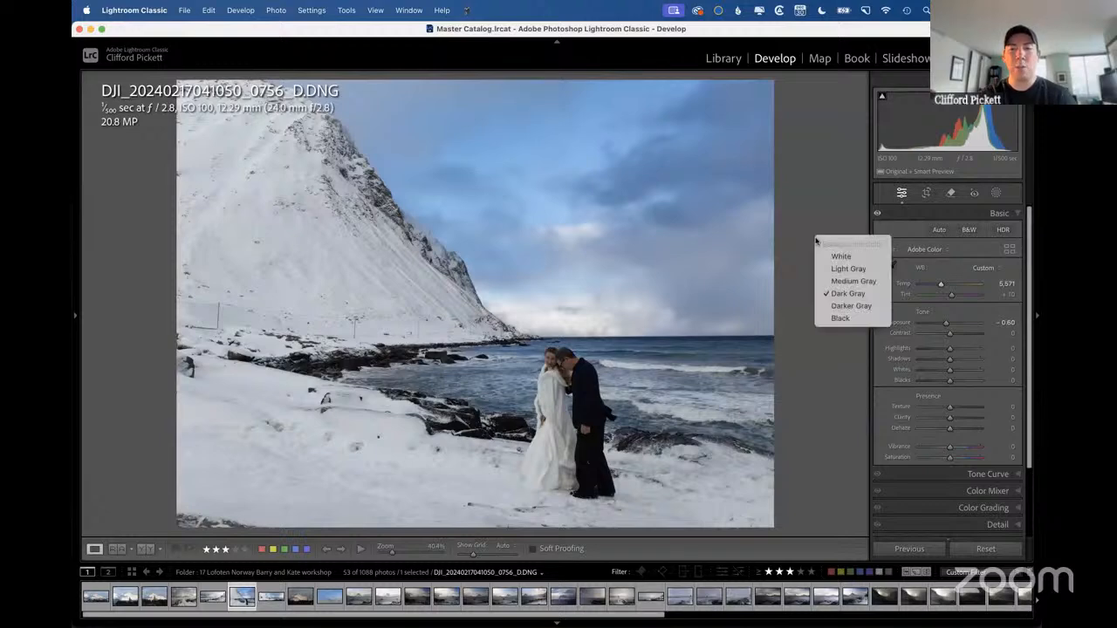
click(843, 321)
Change the background color to White and adjust the snowy beach photo to Exposure +0.45 and Temp 5,355.
right_click(808, 279)
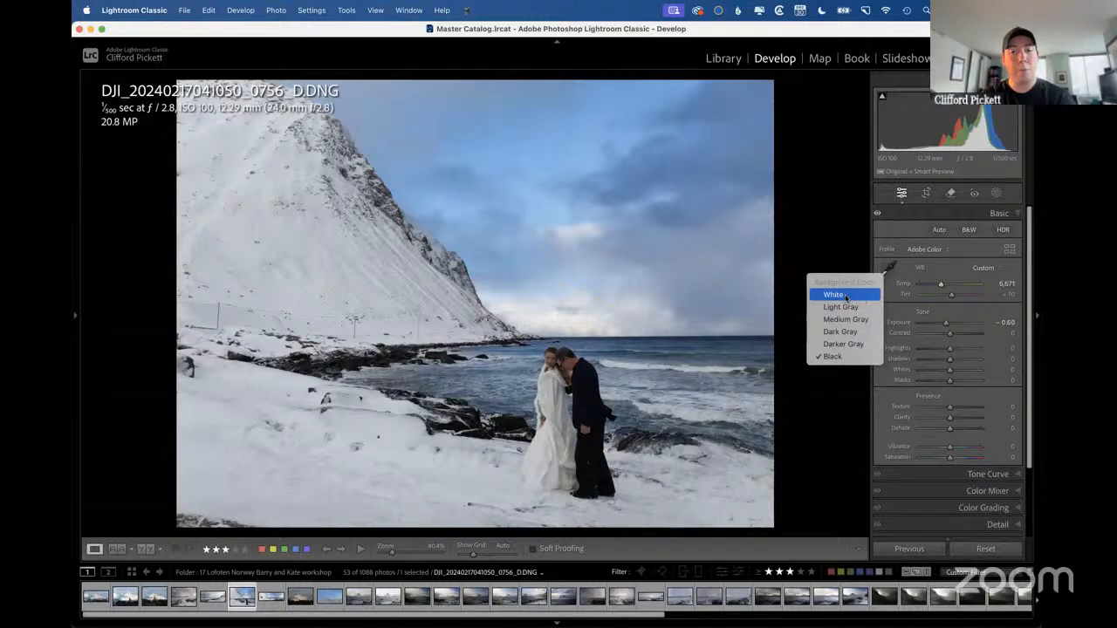
click(833, 295)
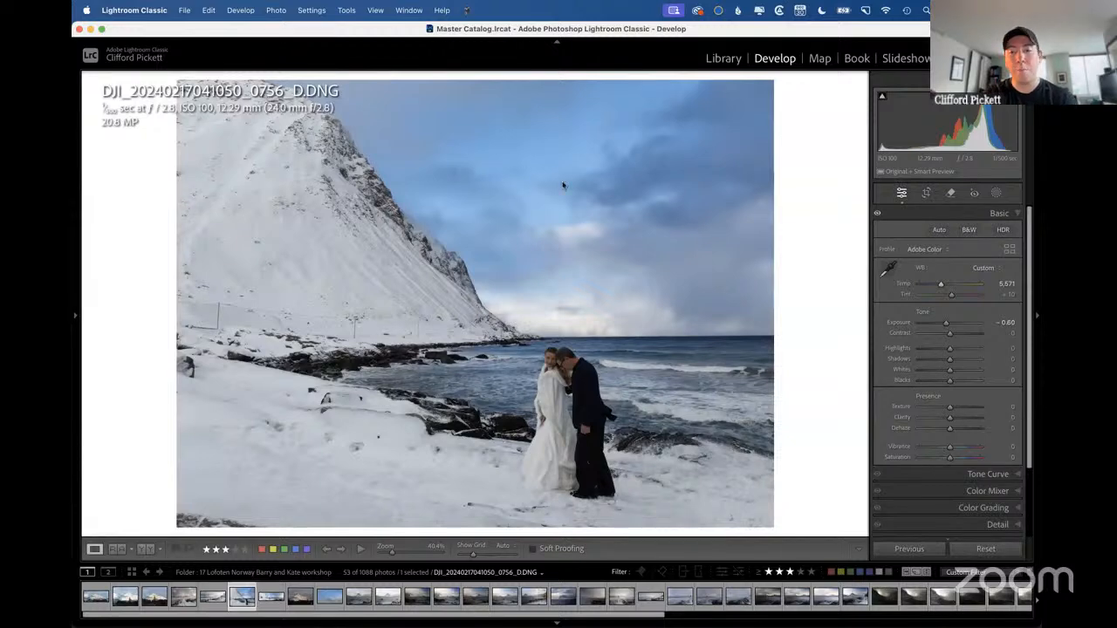
drag(947, 322, 955, 325)
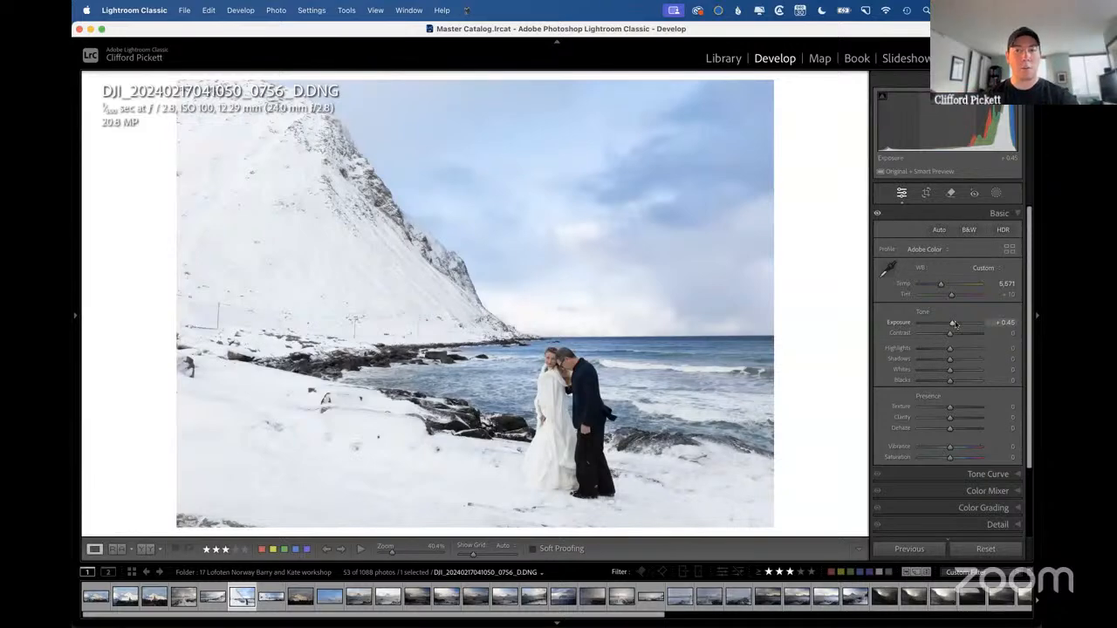
mouse_move(941, 284)
mouse_down()
mouse_move(950, 284)
mouse_move(940, 283)
mouse_up()
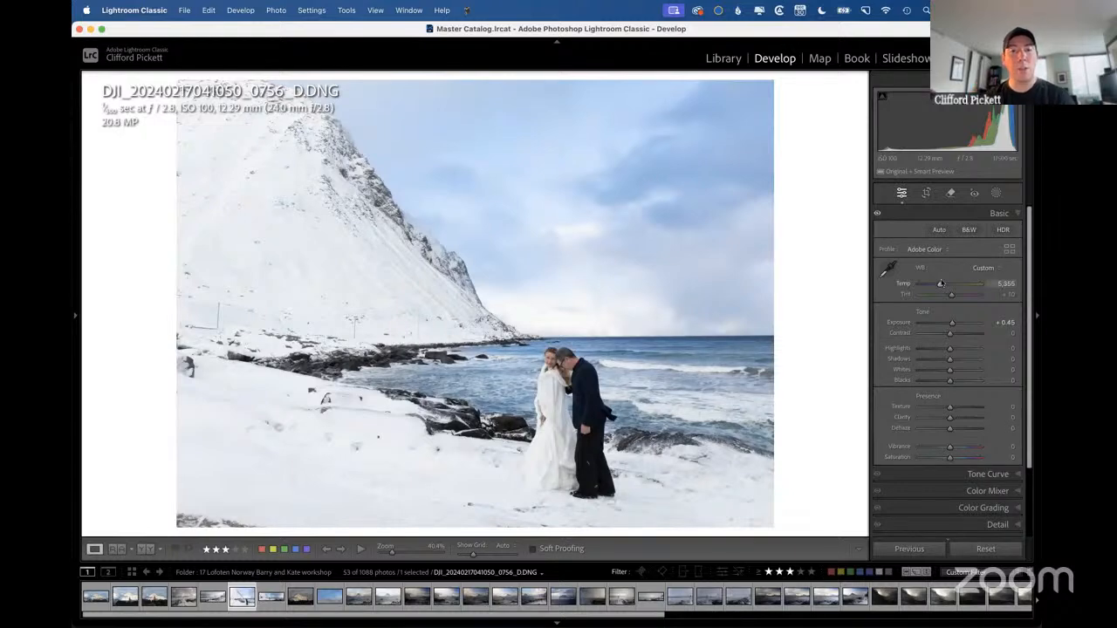
Compare the snowy beach photo against Black and White background colors, finishing with Black.
right_click(804, 247)
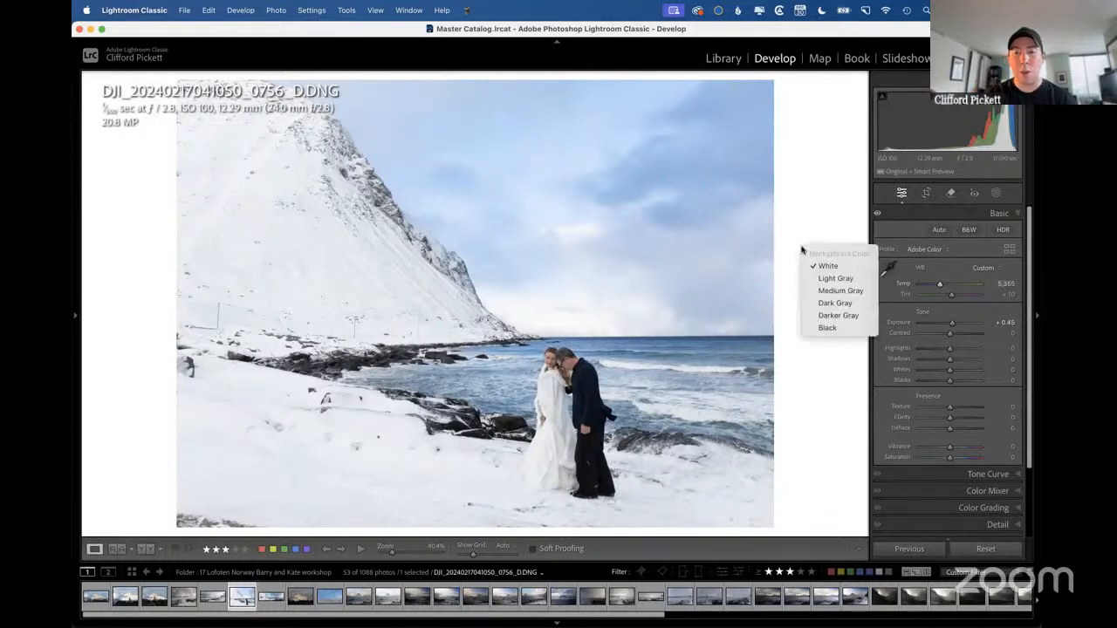
click(828, 328)
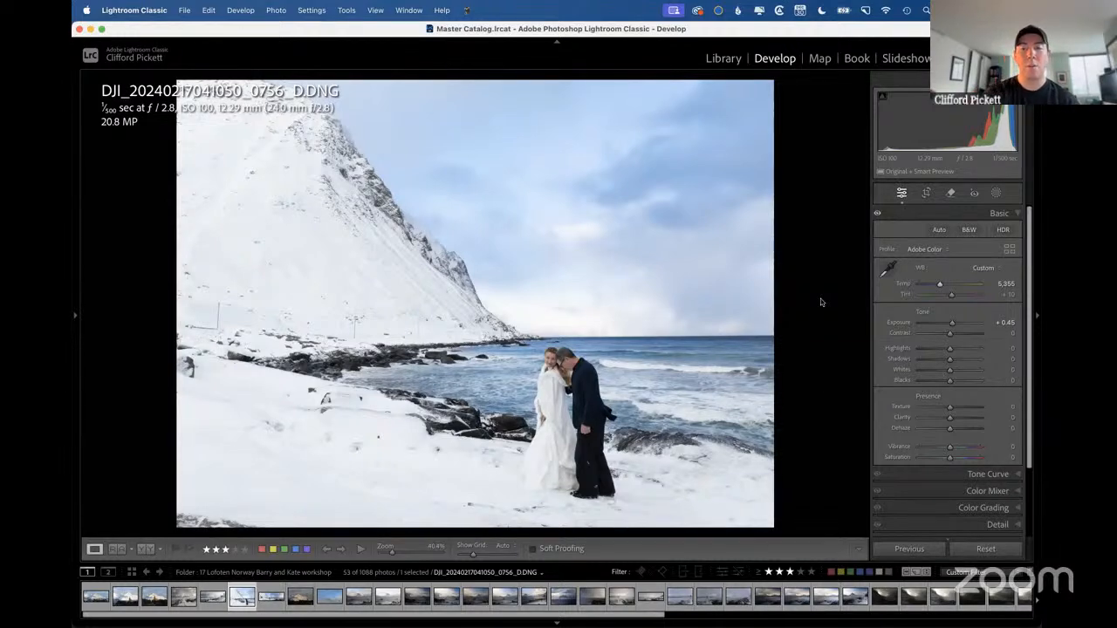
right_click(820, 302)
click(845, 318)
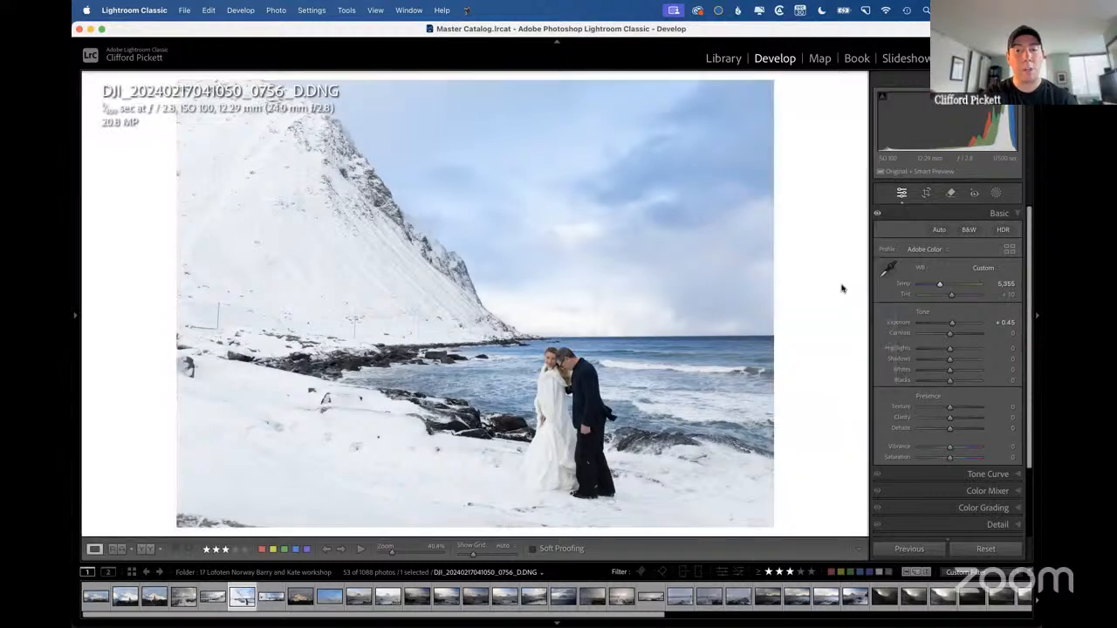
right_click(804, 279)
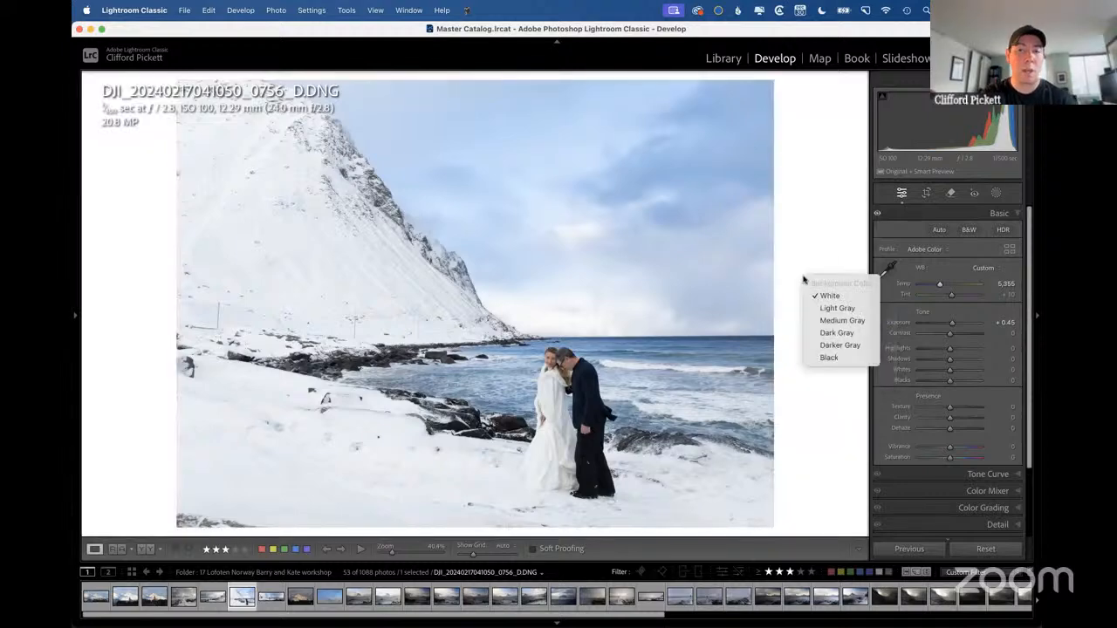
click(829, 357)
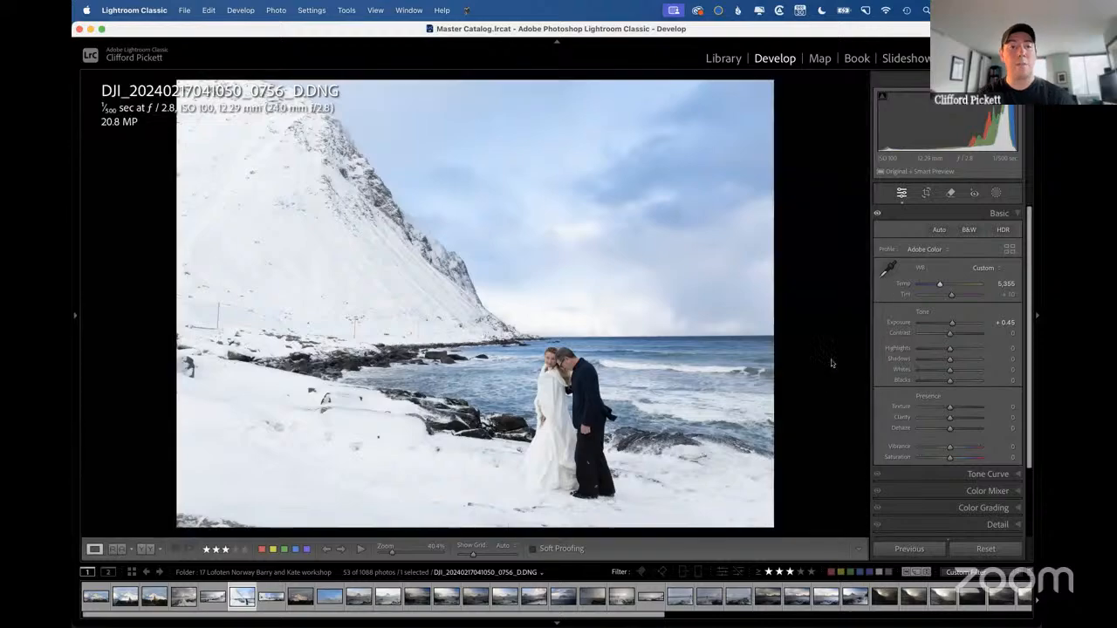
Show the Fill your tool bar slide in the presentation and return to Lightroom Classic.
key(ctrl+Right)
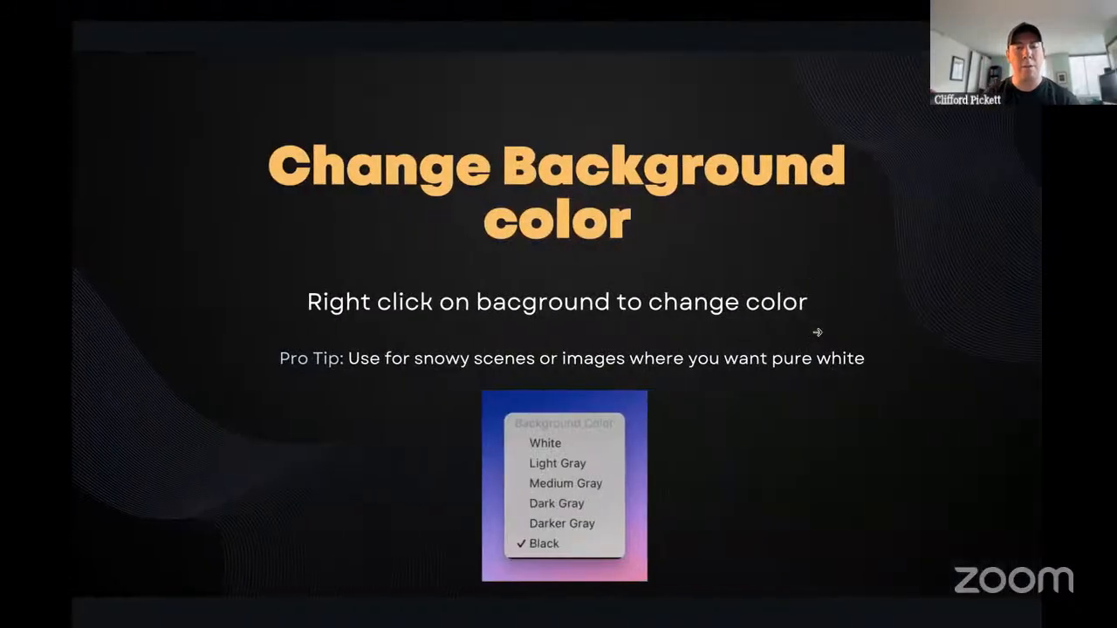
key(Right)
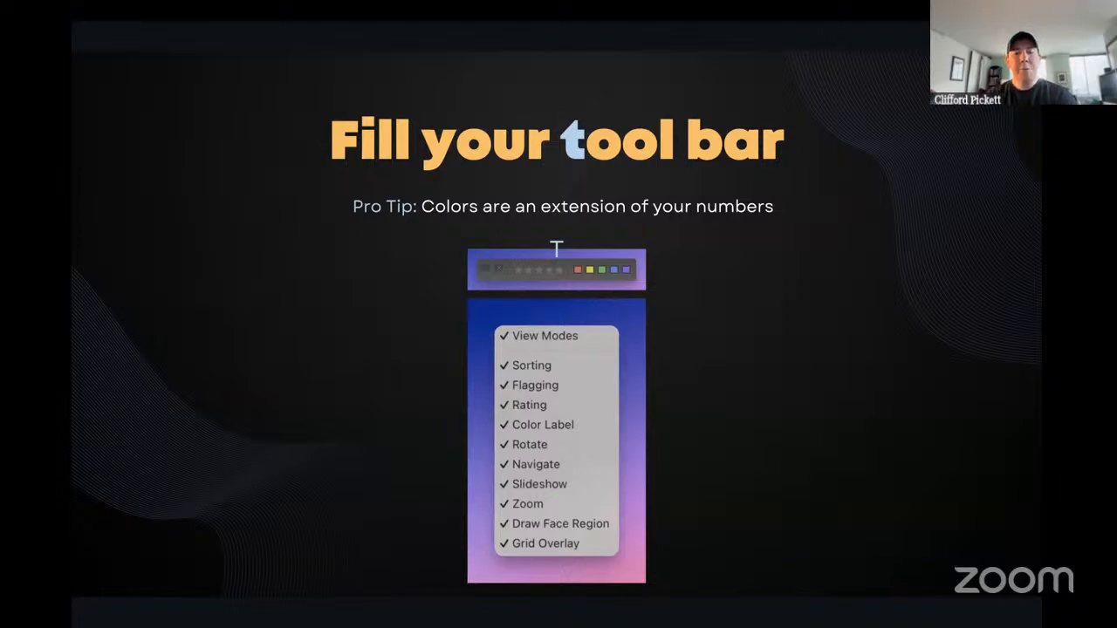
key(ctrl+Left)
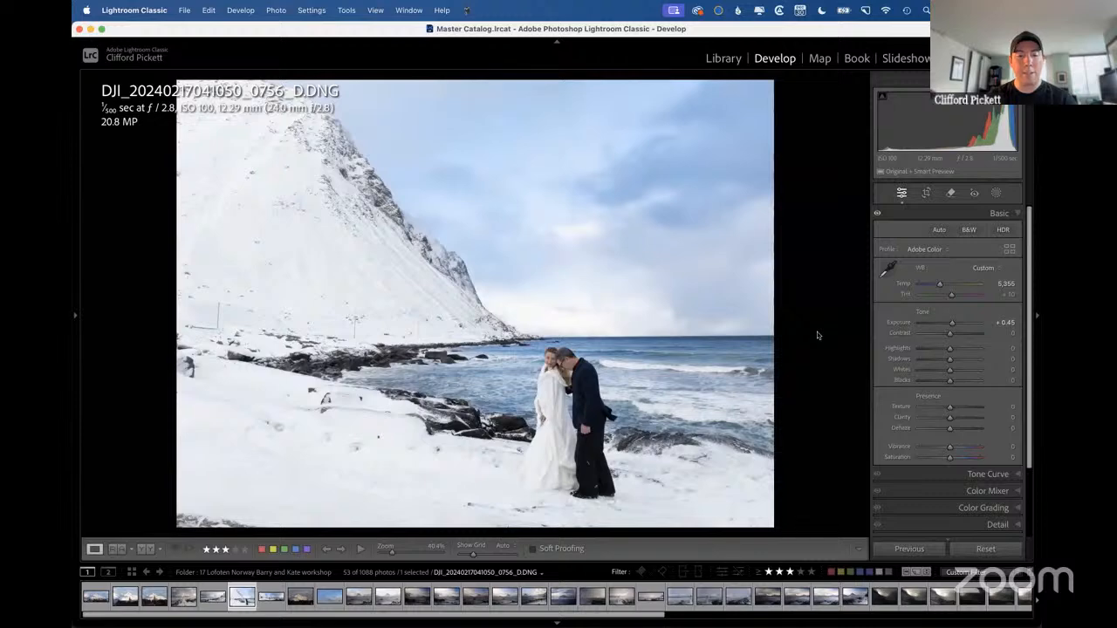
Open the orange sunset photo IMG_1201.DNG from the 19 Lofoten Norway workshop folder in Develop.
key(t)
key(g)
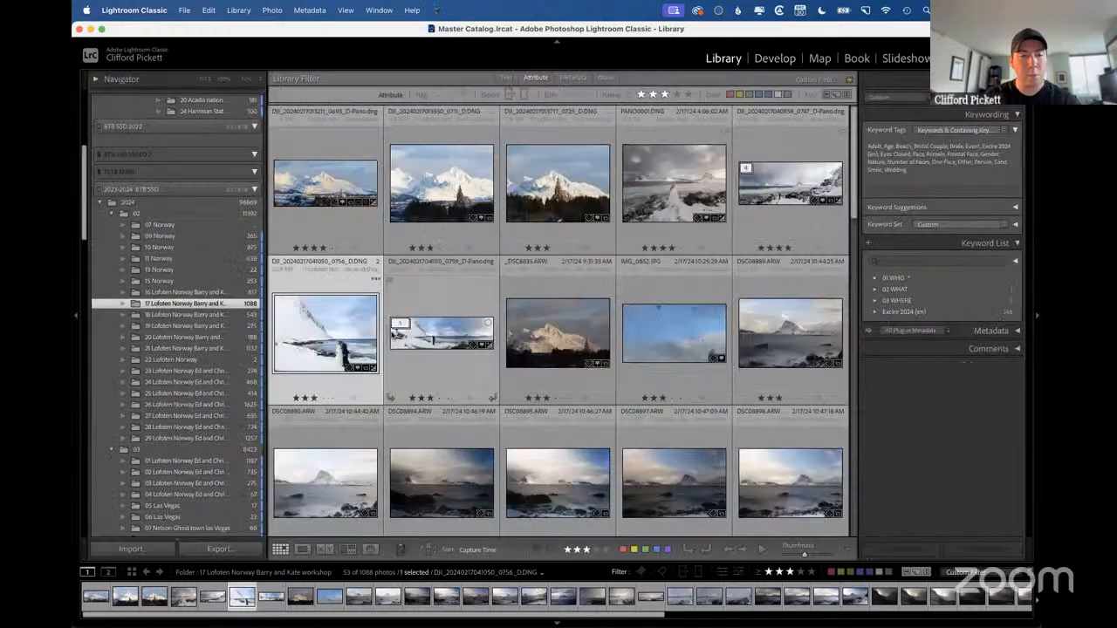
click(206, 327)
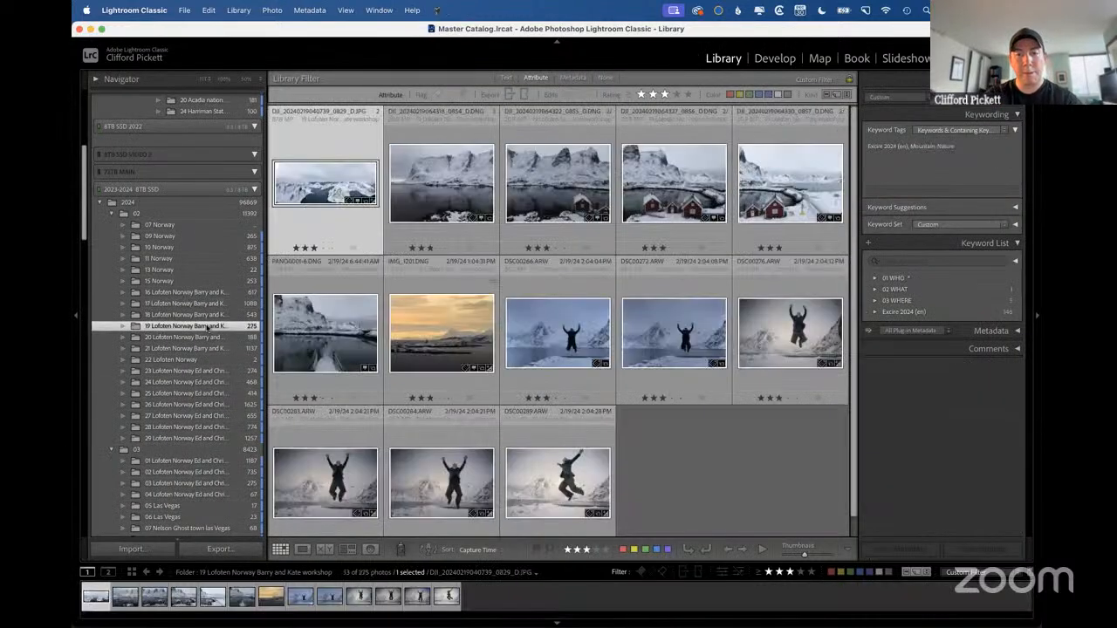
click(460, 325)
key(d)
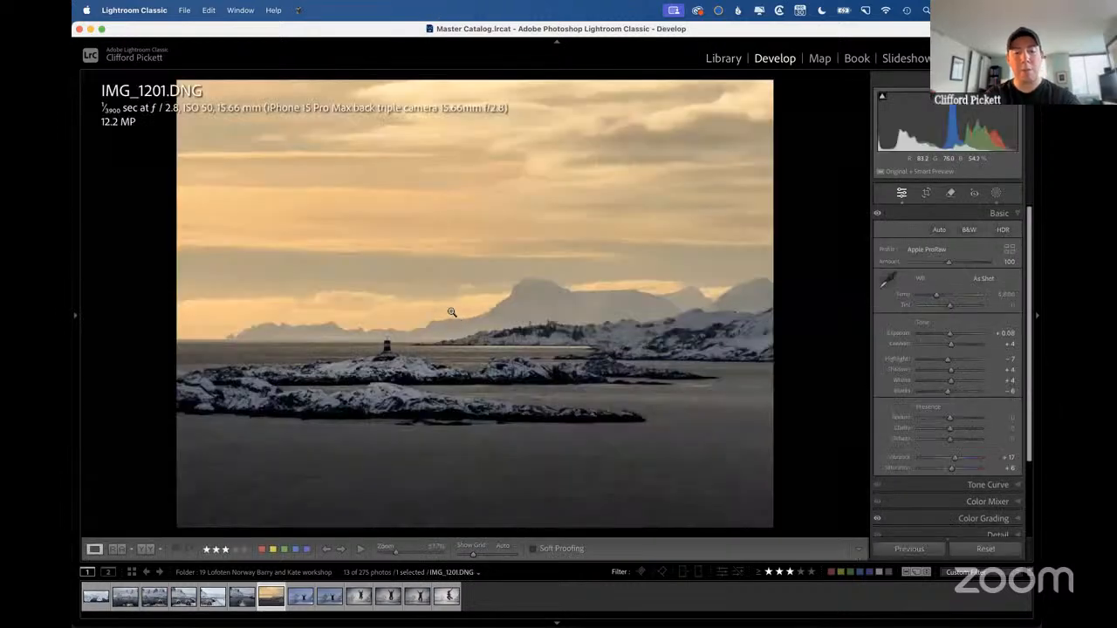
Crop the sunset photo to a wide panorama with the aspect ratio unlocked, trimming the upper sky and the foreground water.
key(r)
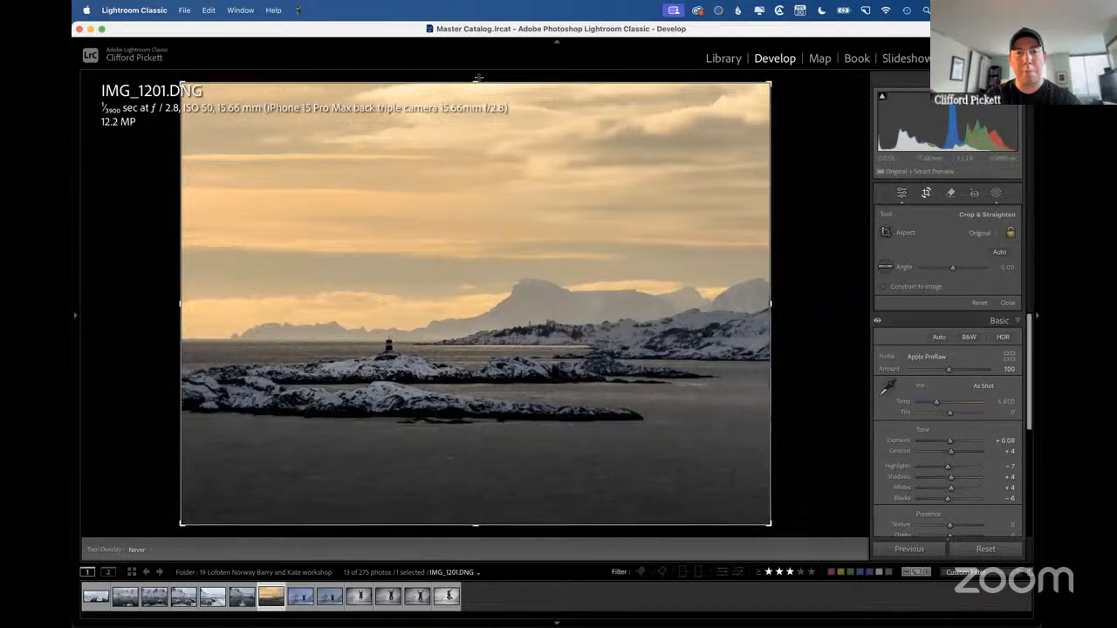
drag(478, 83, 470, 145)
click(1009, 233)
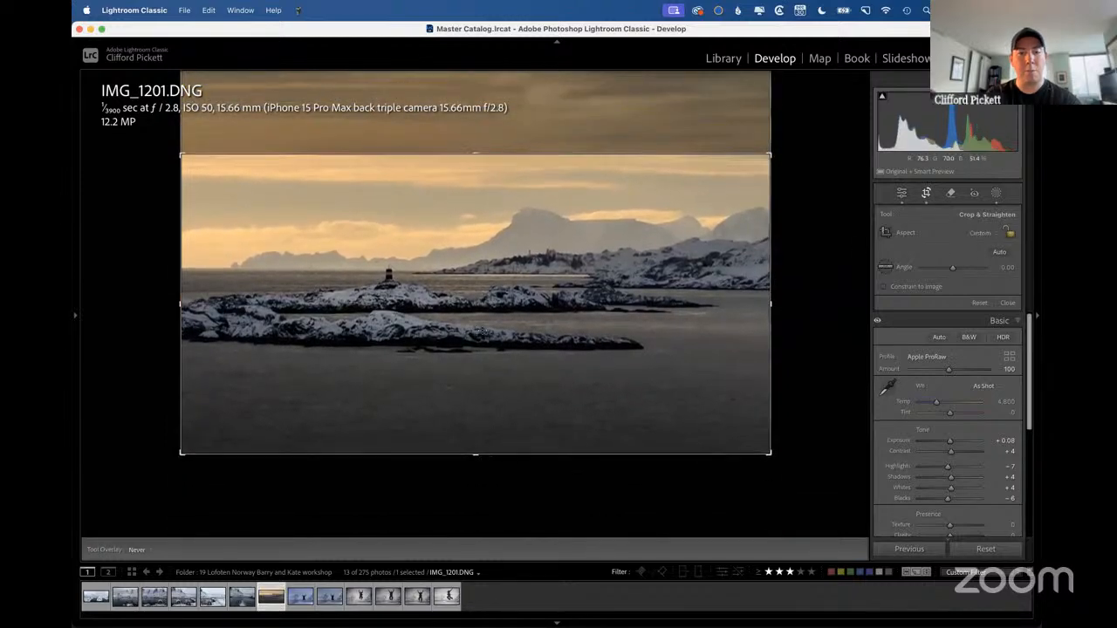
drag(474, 460, 472, 416)
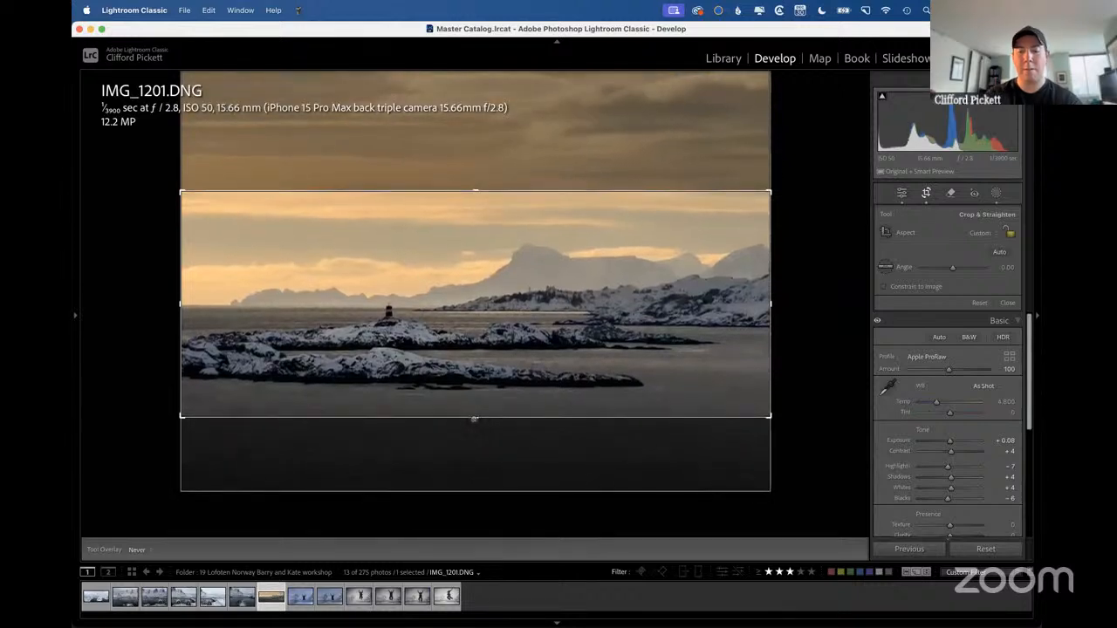
key(Return)
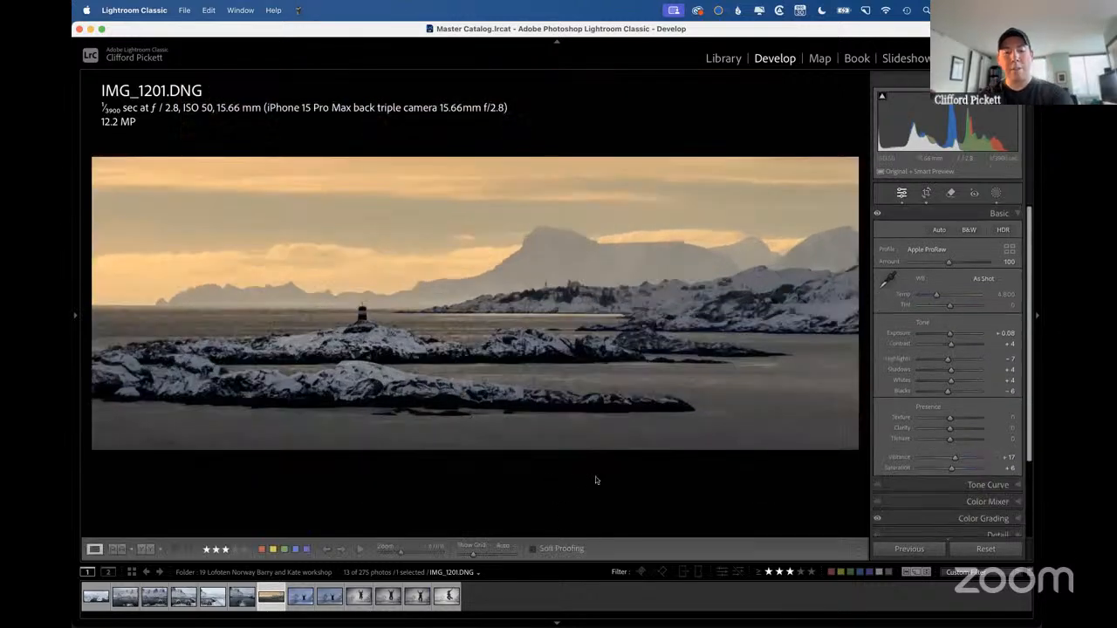
Hide the toolbar below the sunset photo, glance at the tool bar slide, and show the toolbar again.
key(t)
key(ctrl+Right)
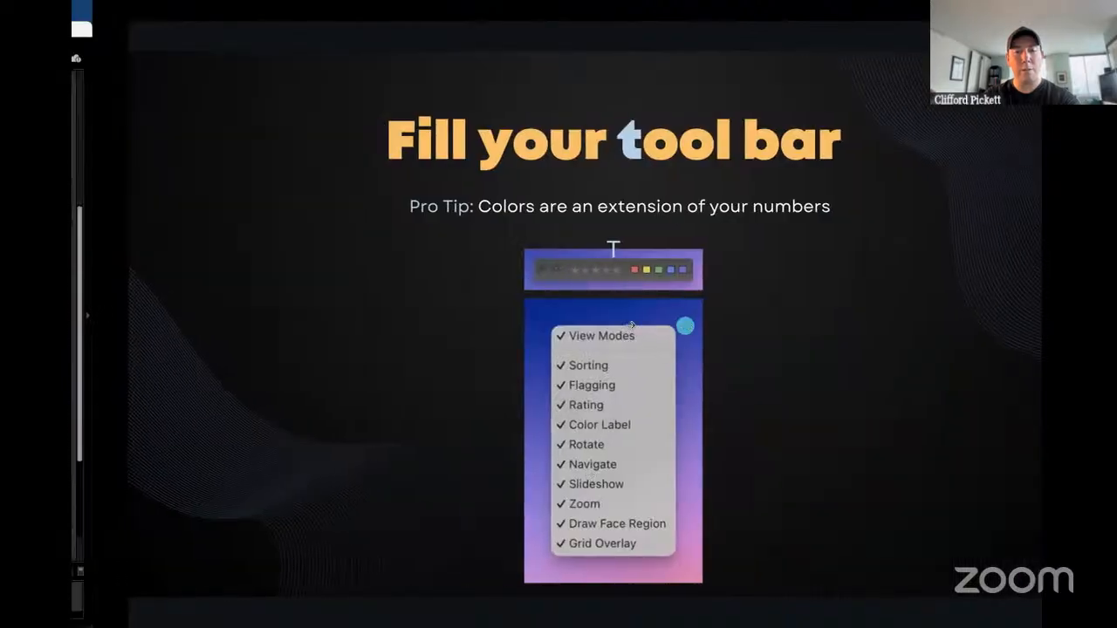
key(ctrl+Left)
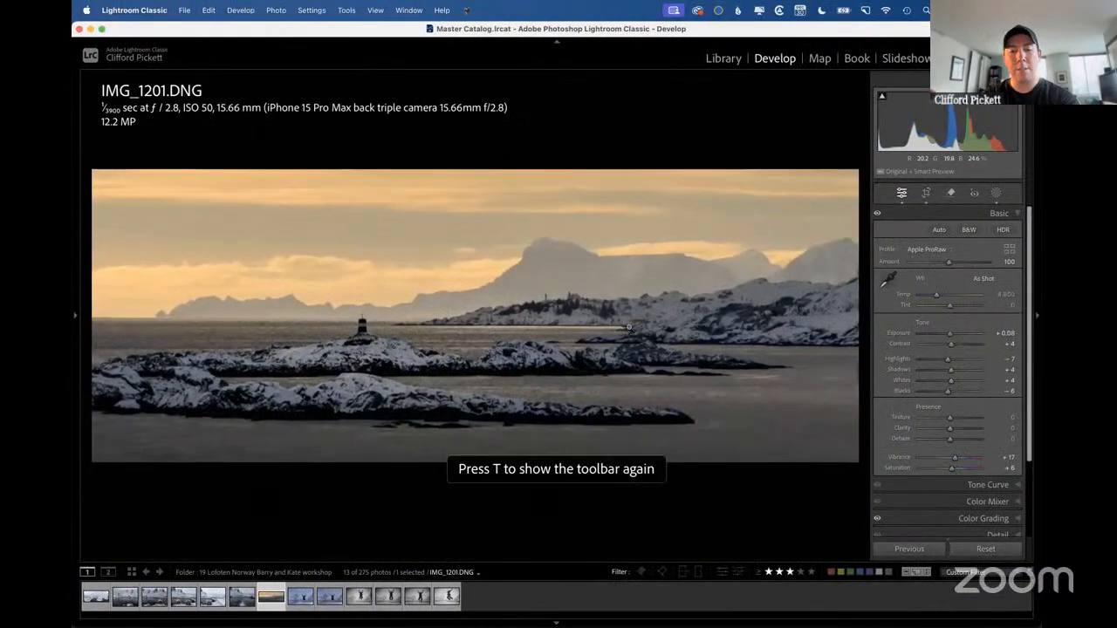
key(t)
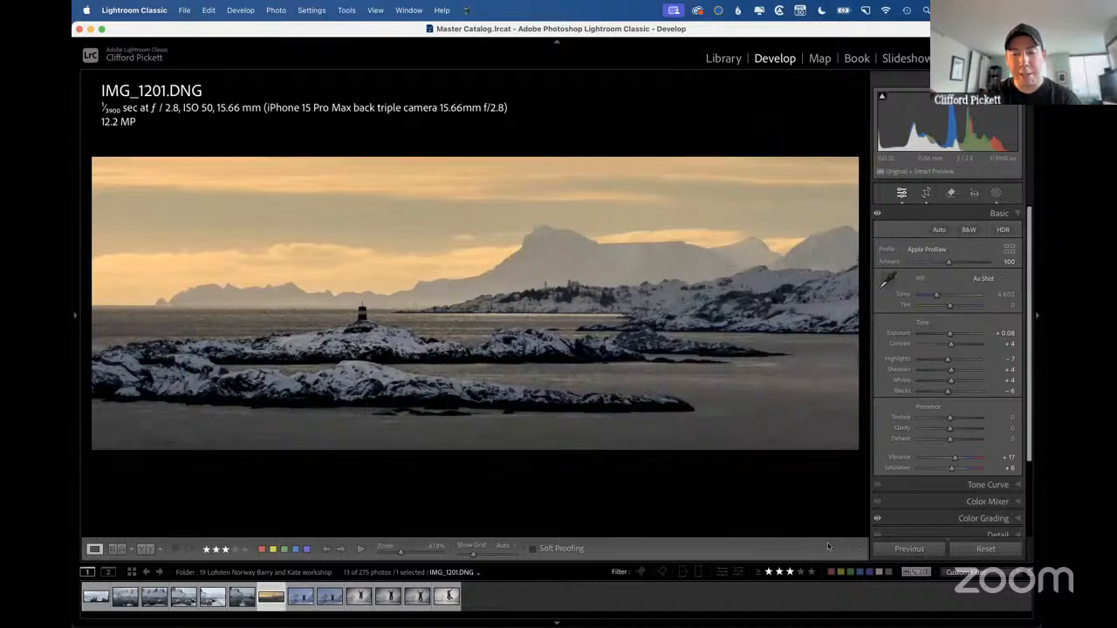
Remove Flagging and Rating from the Develop toolbar's content.
click(860, 552)
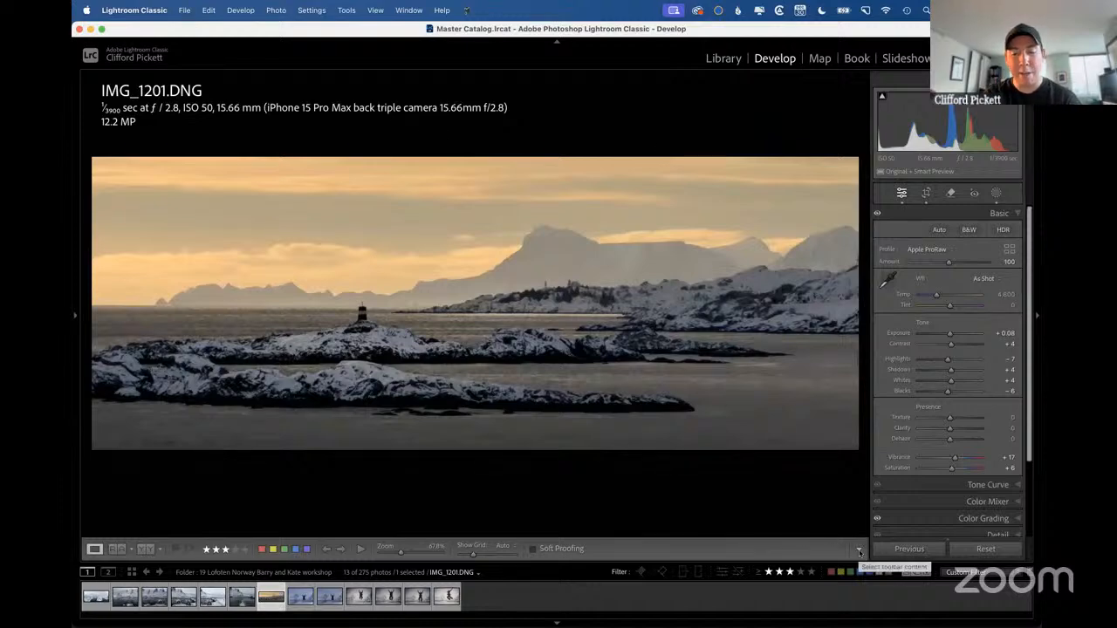
scroll(893, 578, down, 3)
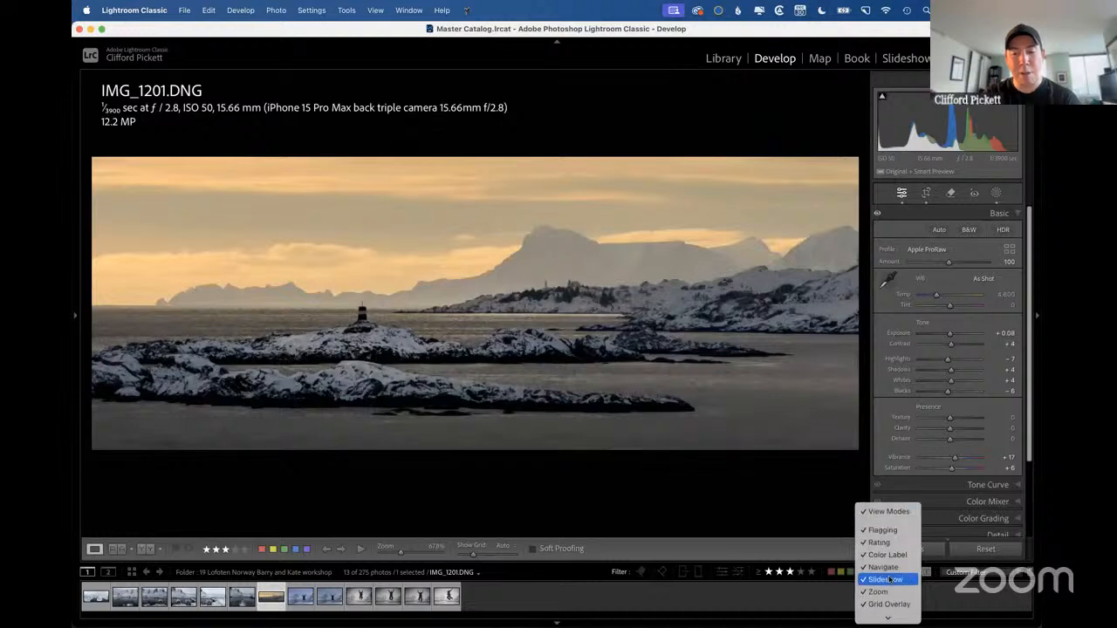
click(892, 529)
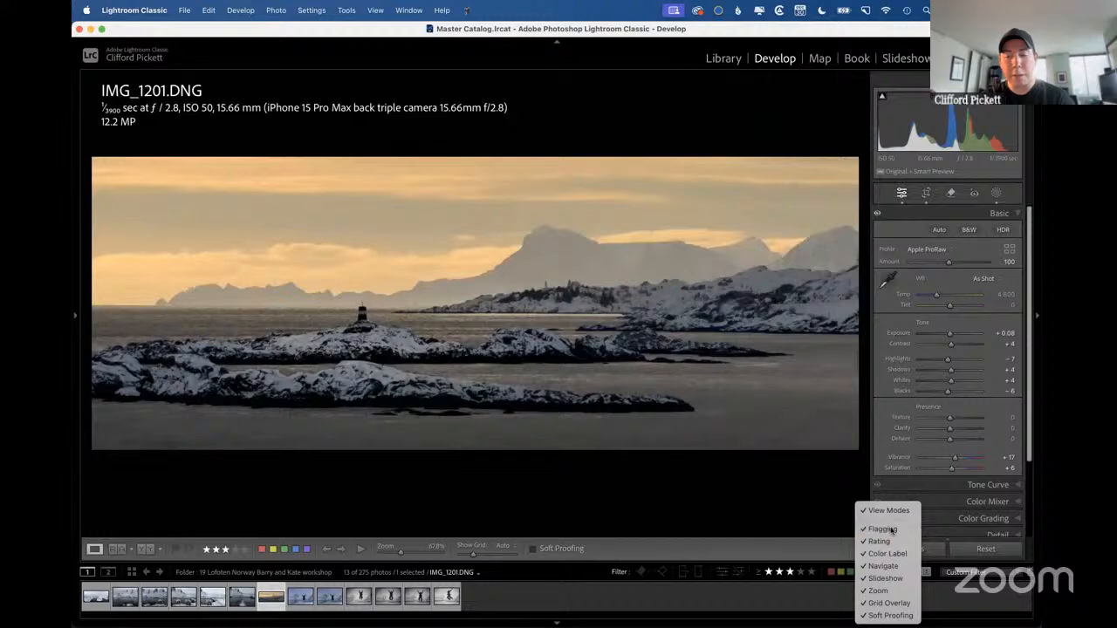
click(858, 549)
click(877, 591)
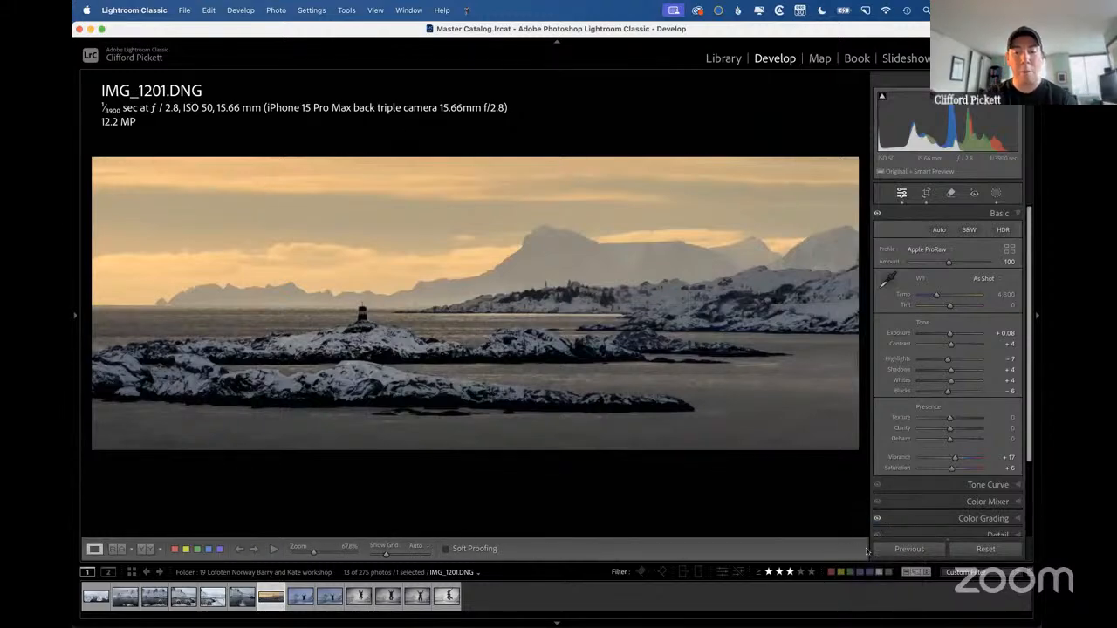
Add Flagging and Rating back to the Develop toolbar's content.
click(859, 551)
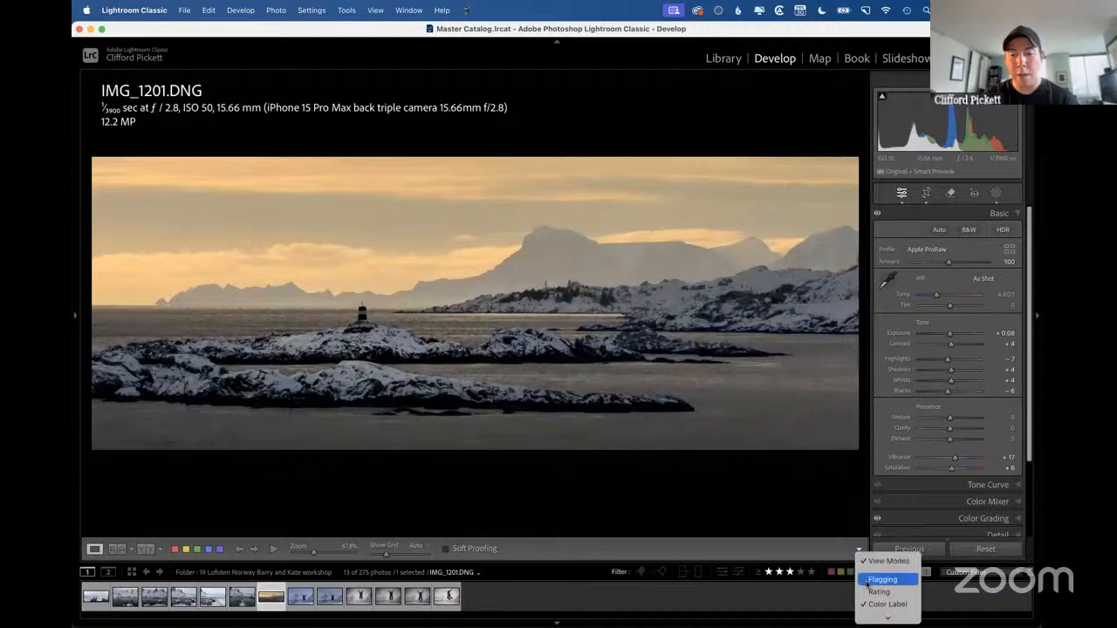
click(869, 581)
click(859, 552)
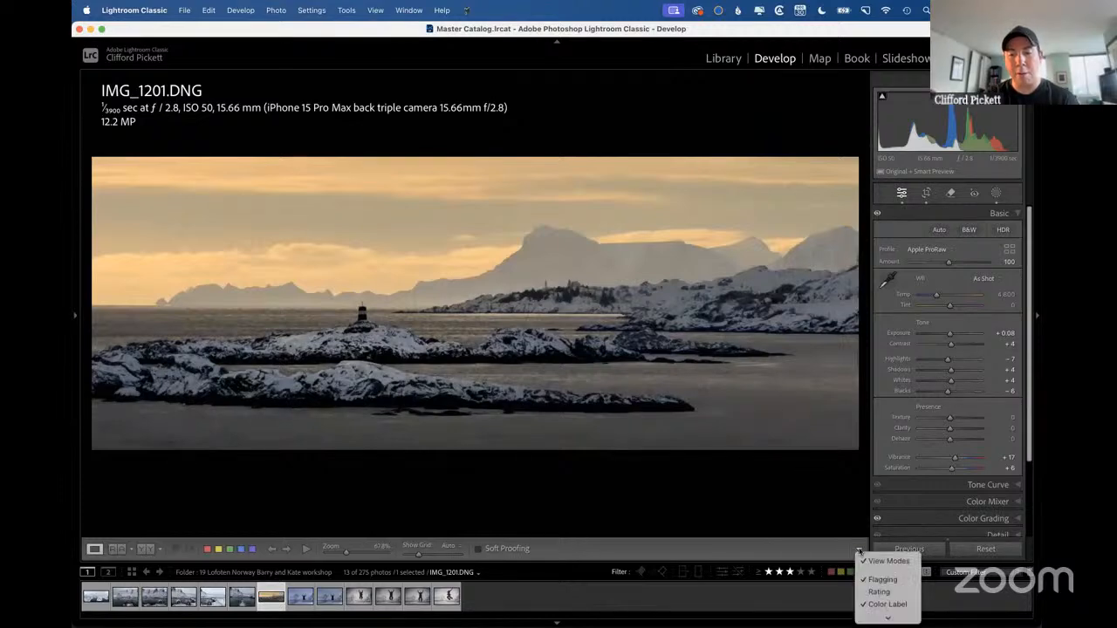
click(875, 594)
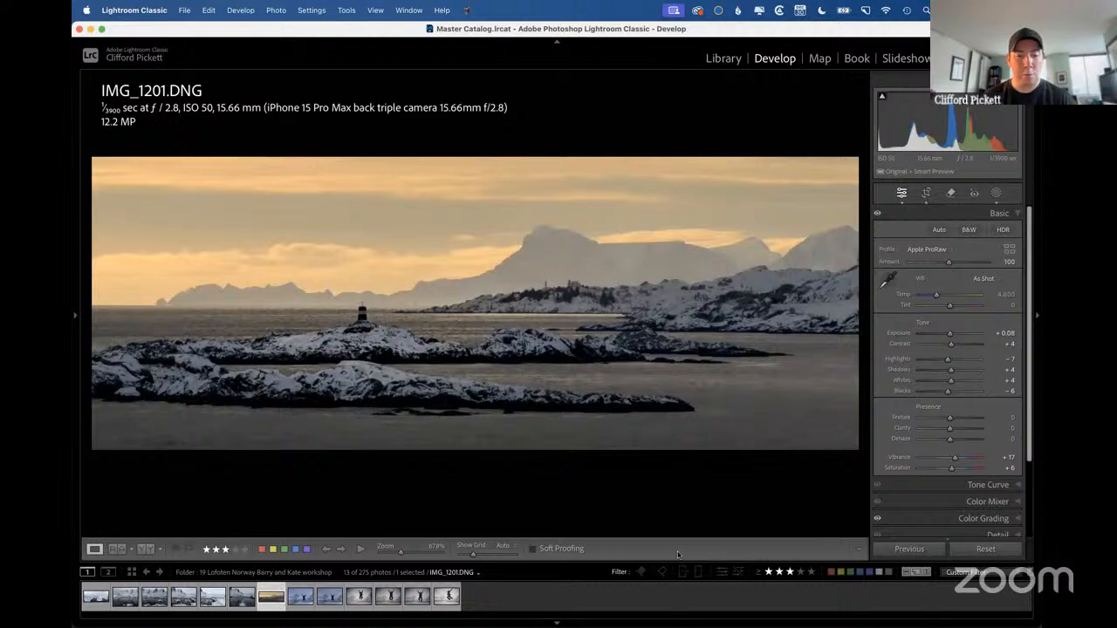
Toggle the Develop toolbar off and on, then open and dismiss its content options.
key(t)
key(t)
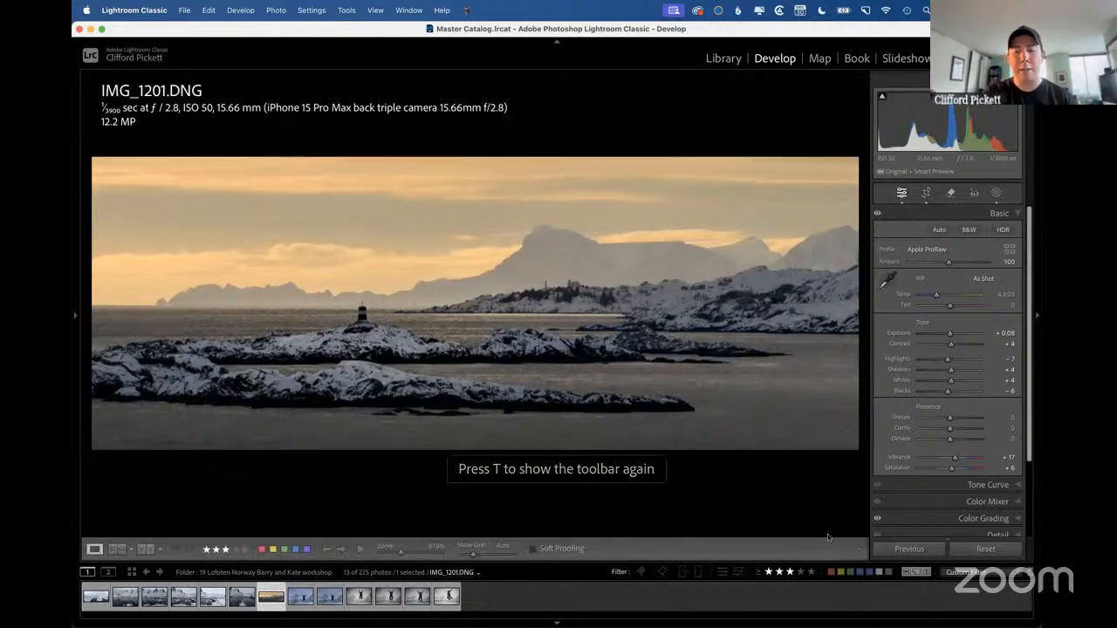
click(859, 549)
click(609, 503)
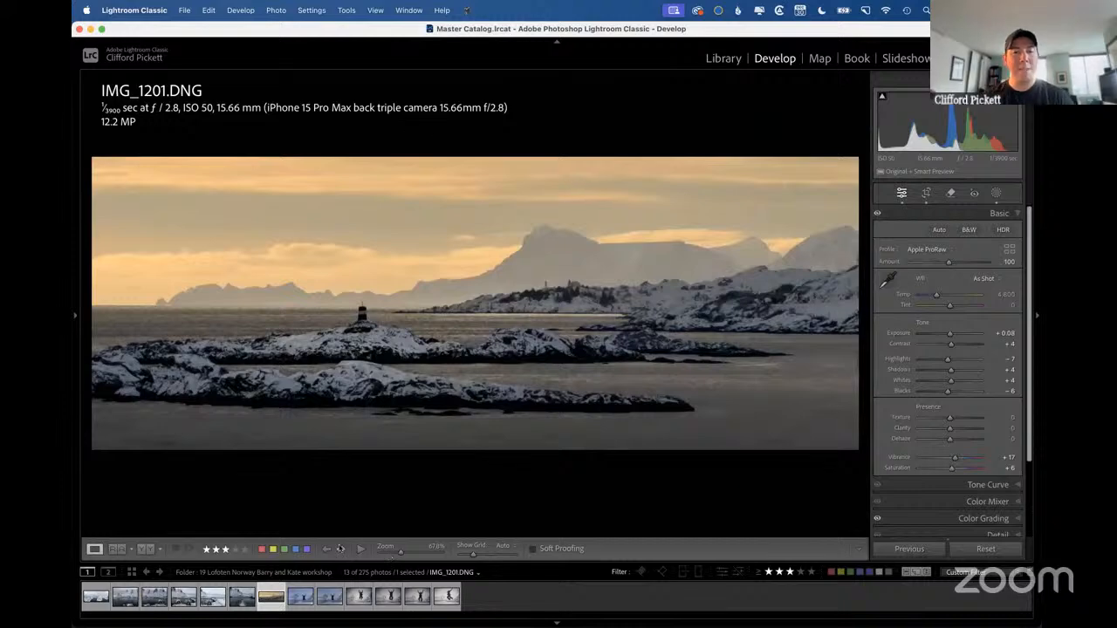
Rate the jumping man photo DSC00266.ARW 3 stars in Develop and return to the Library grid.
key(ctrl+Right)
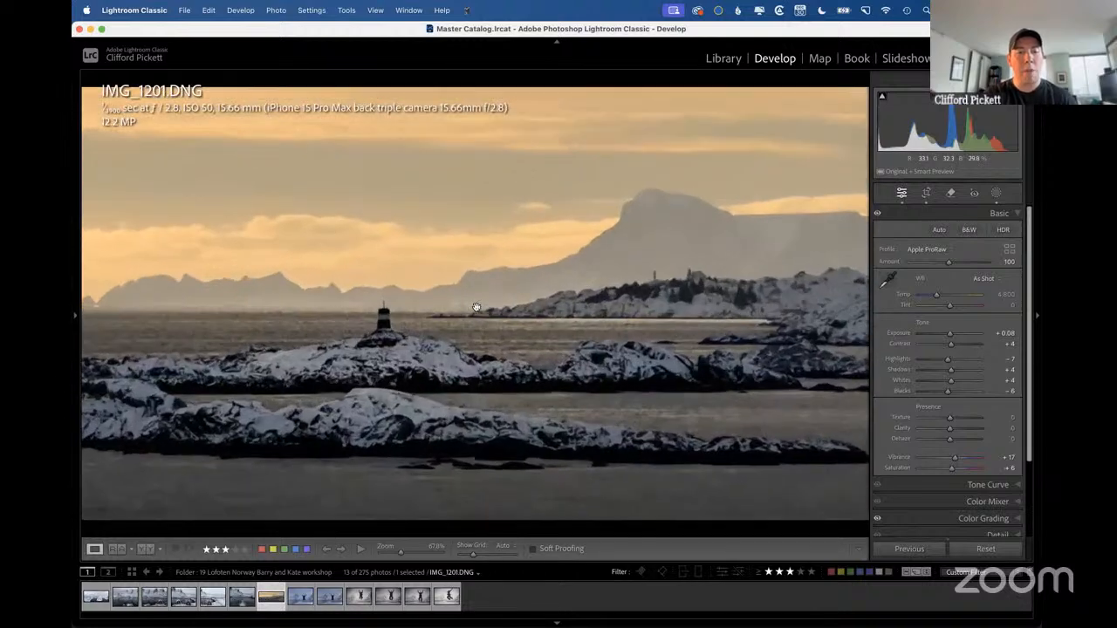
click(475, 307)
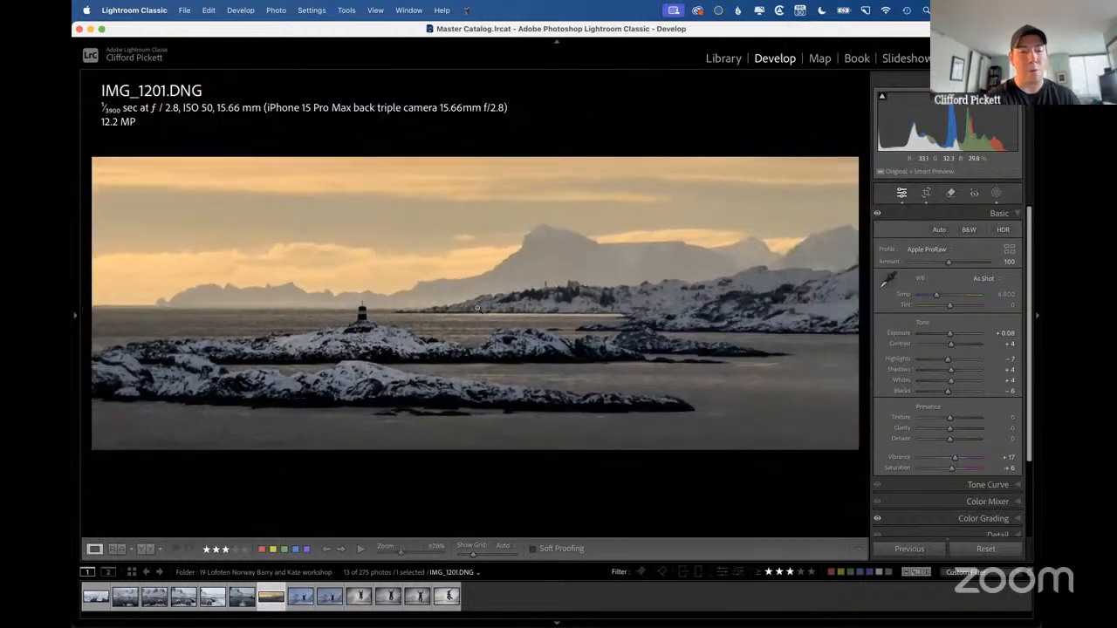
key(Right)
key(3)
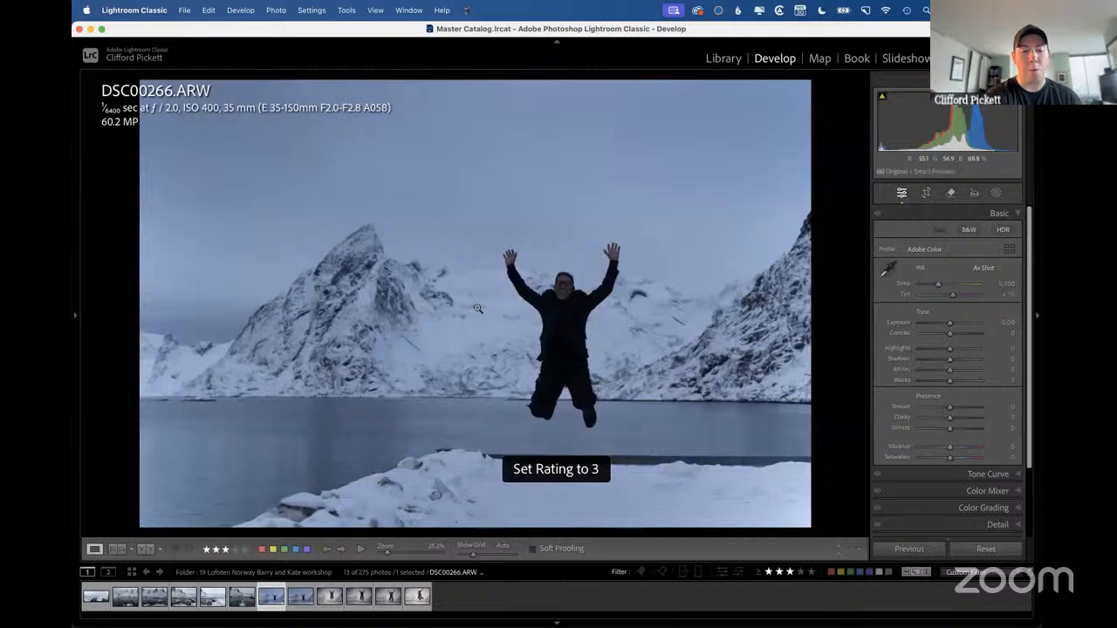
key(g)
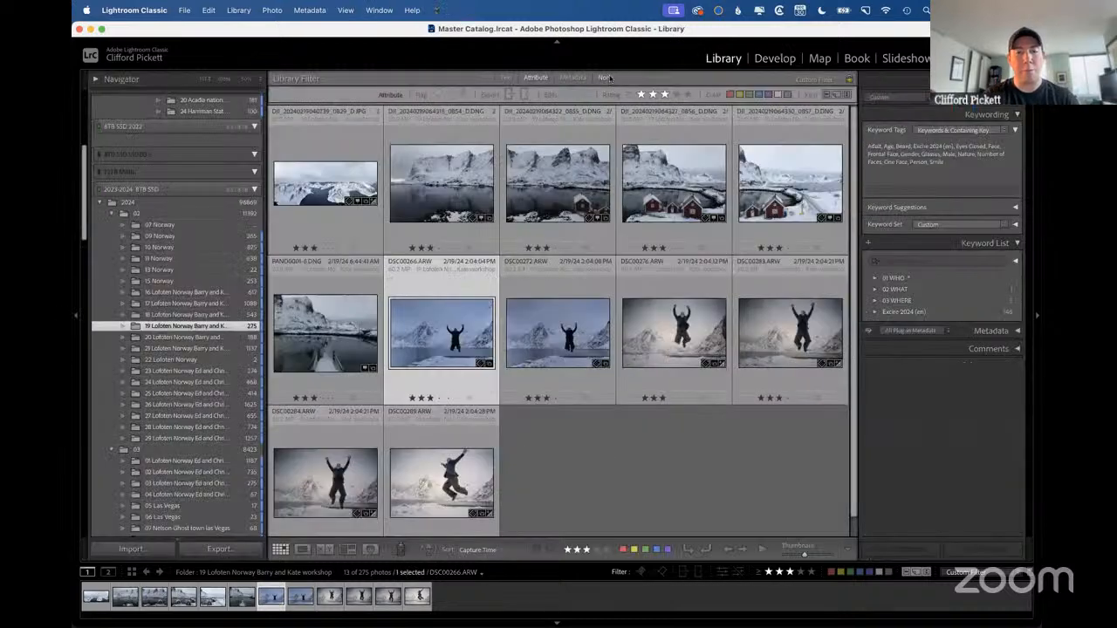
key(Up)
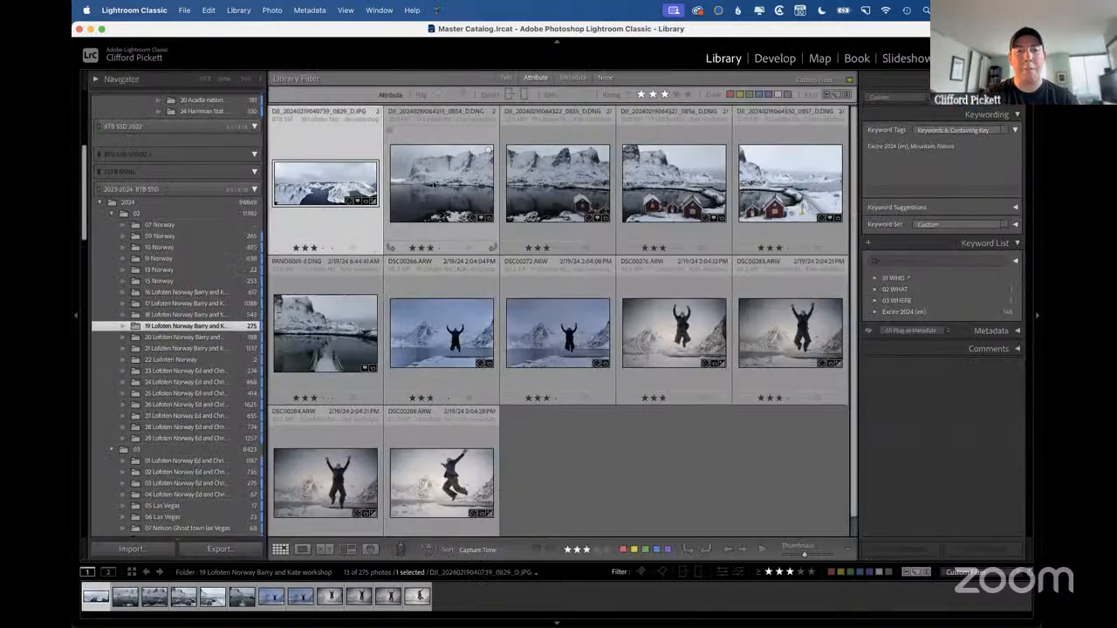
click(604, 78)
key(e)
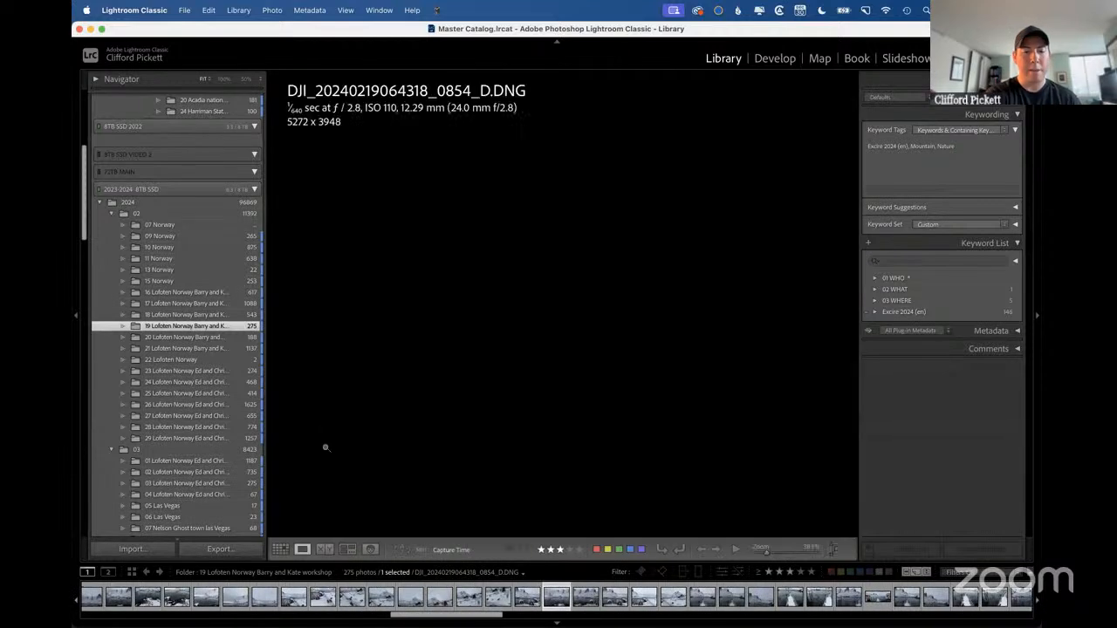
key(3)
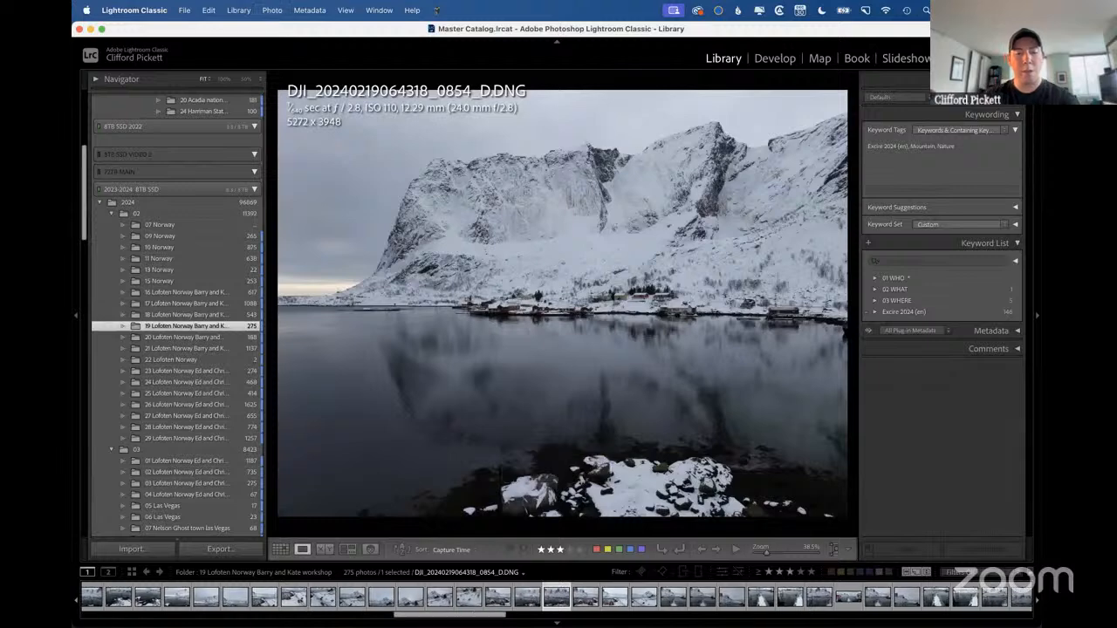
key(Right)
key(4)
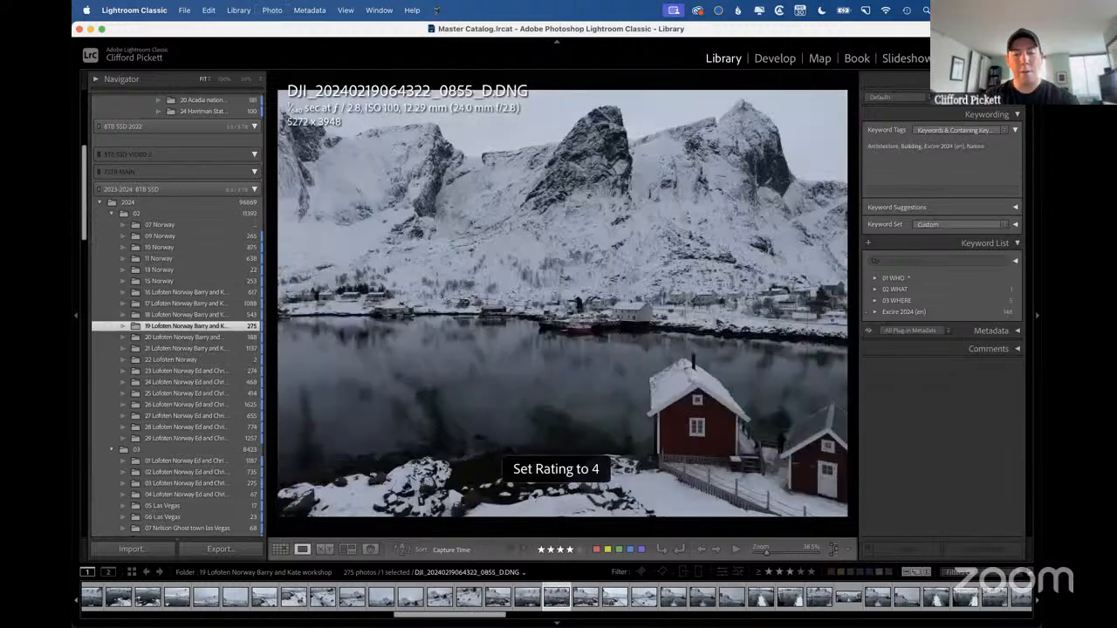
key(1)
key(3)
key(4)
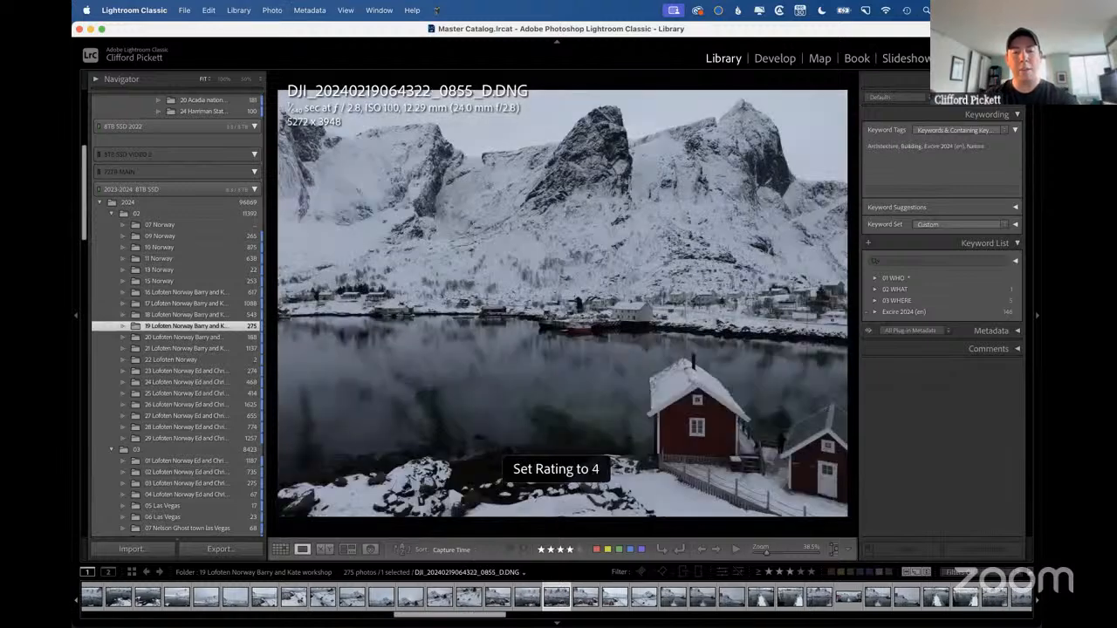
key(5)
key(3)
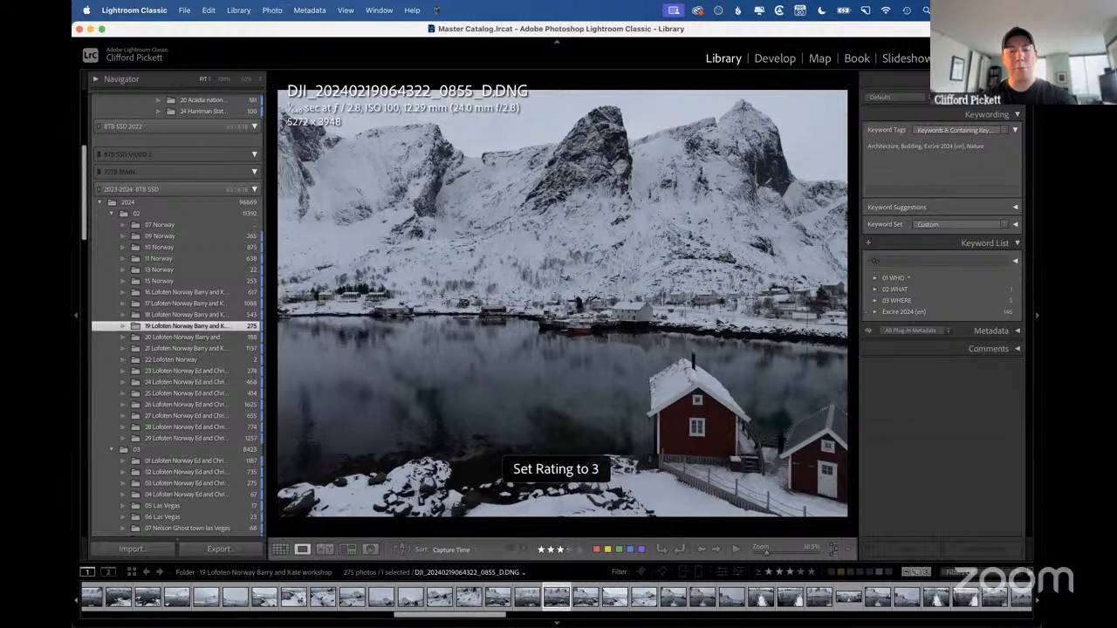
key(4)
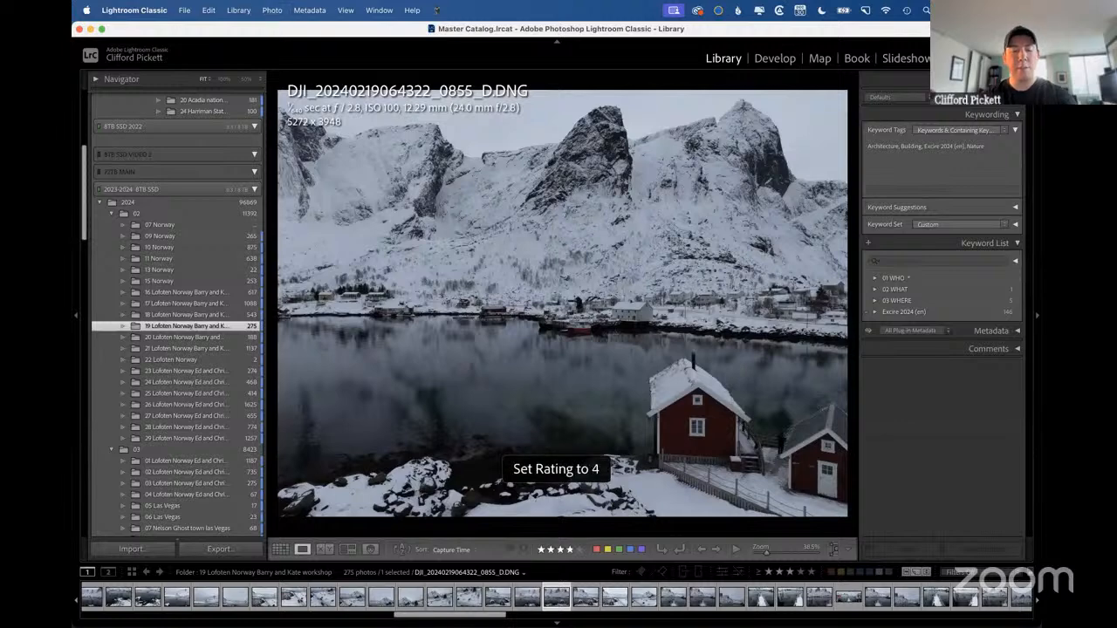
Cycle the photo's color label through red and yellow and leave it set to green.
click(598, 551)
click(608, 550)
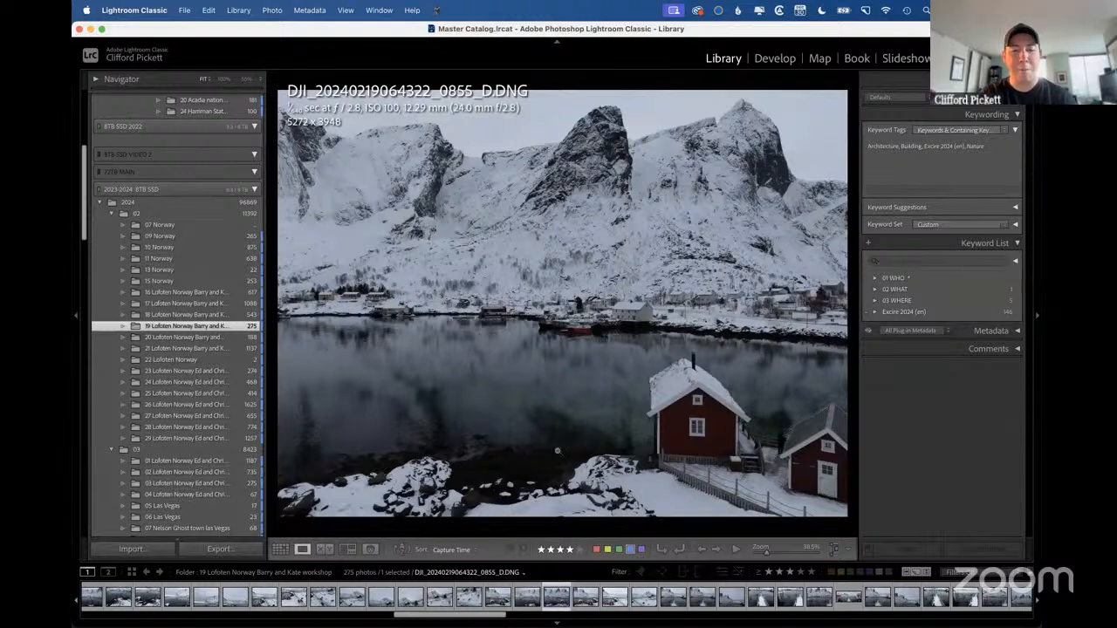
key(6)
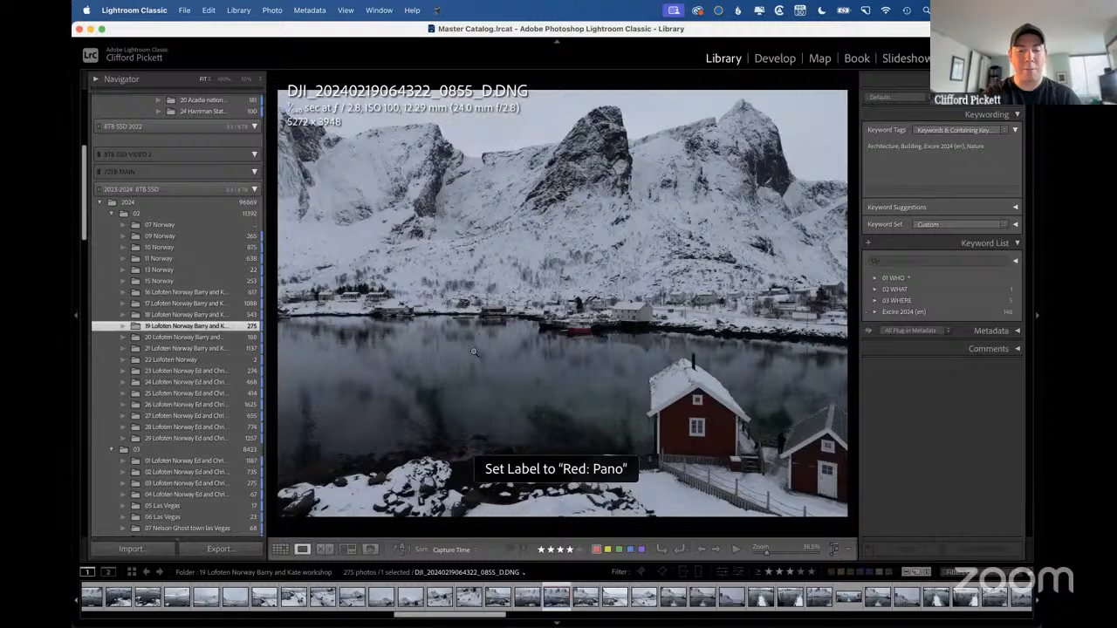
key(7)
key(8)
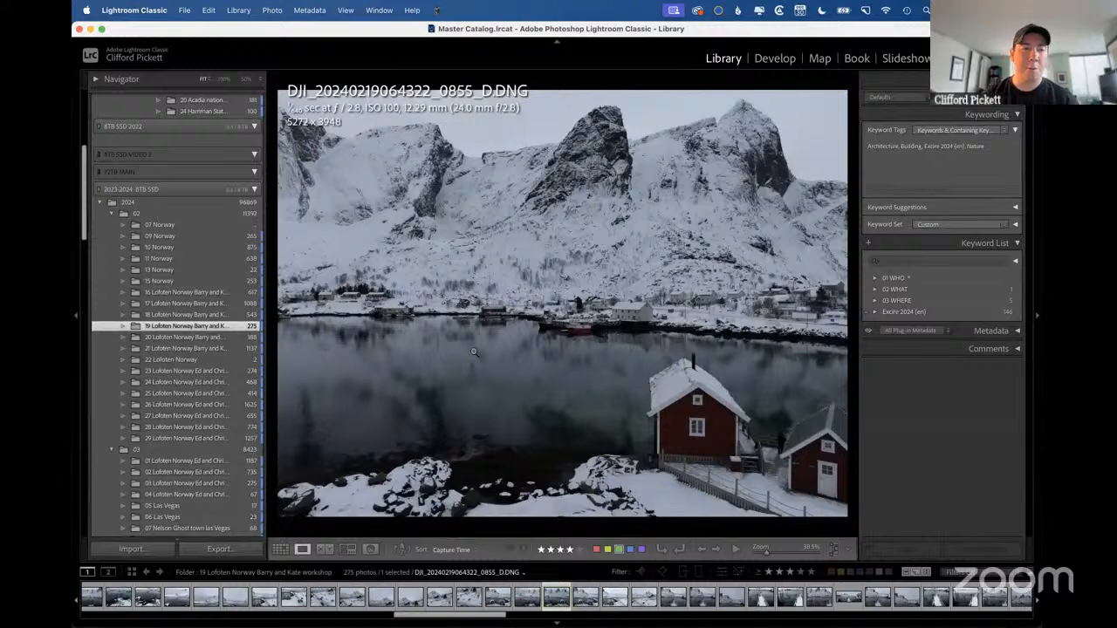
key(ctrl+Right)
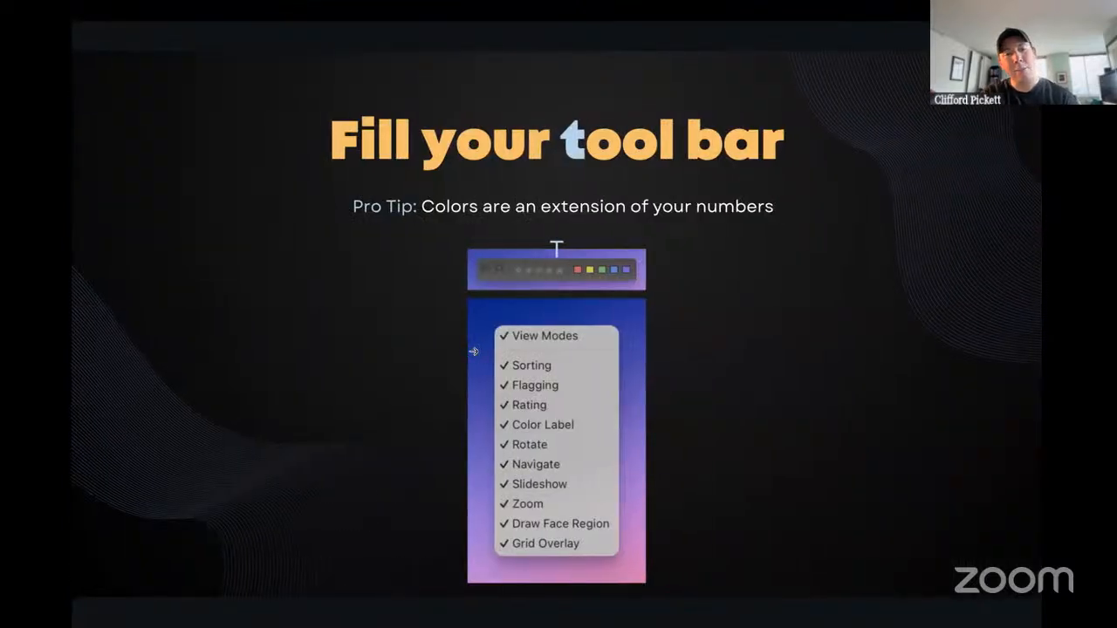
key(Right)
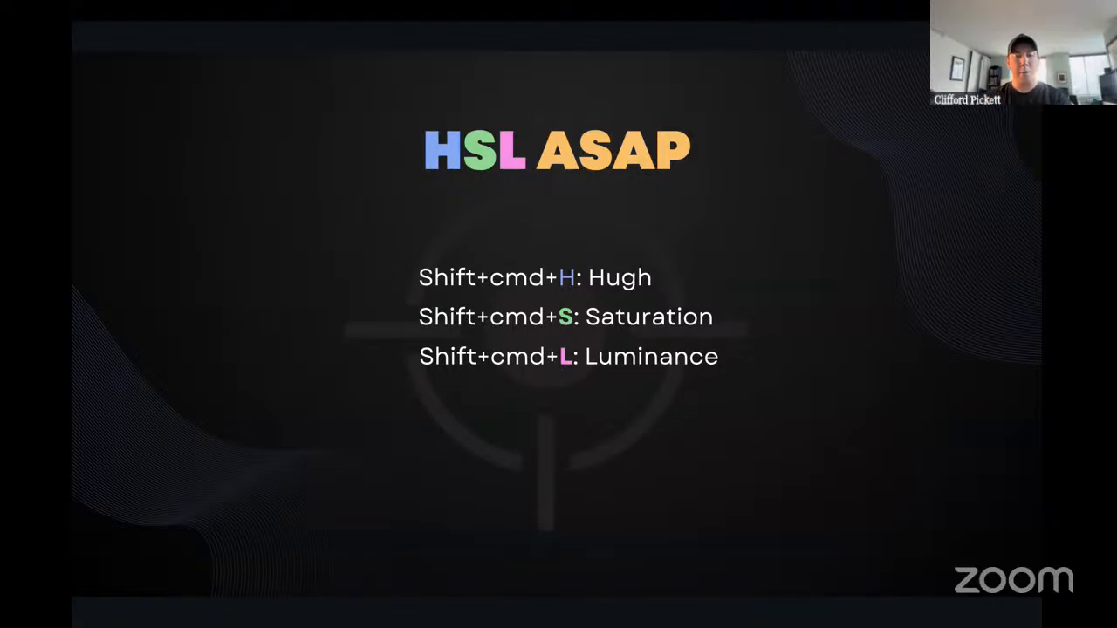
key(ctrl+Left)
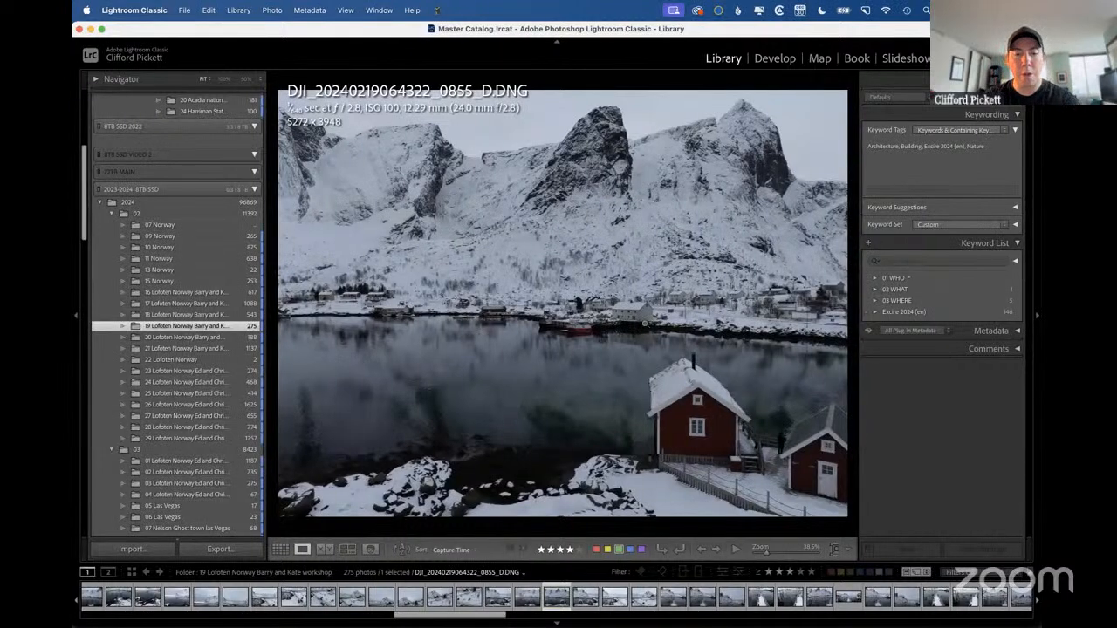
Open the labeled photo in Develop and expand the Color Mixer's HSL settings.
key(d)
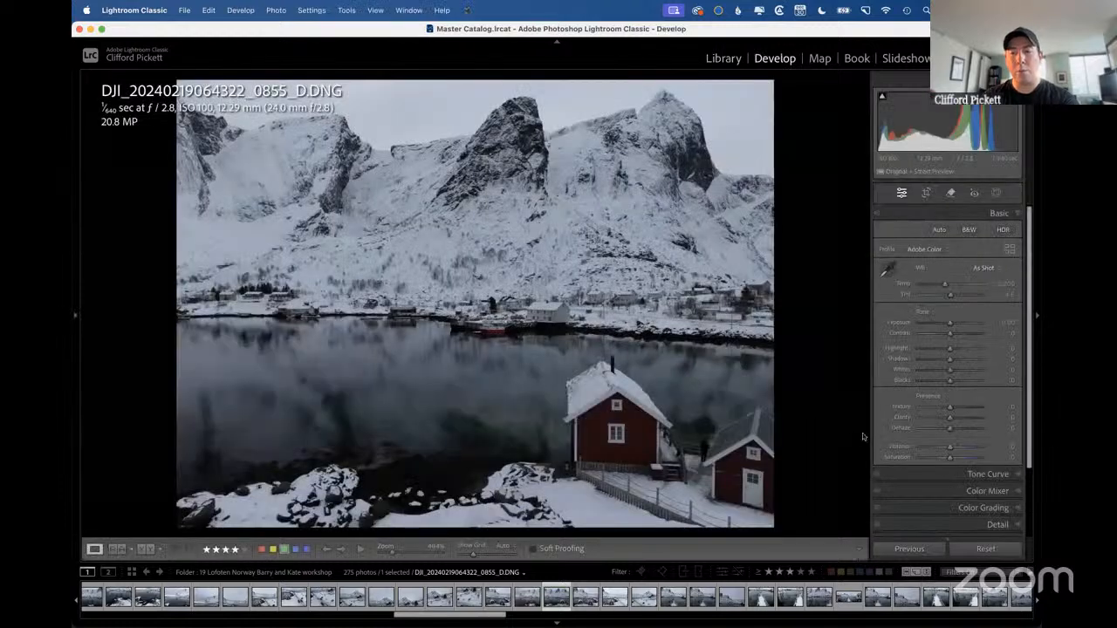
scroll(952, 406, down, 3)
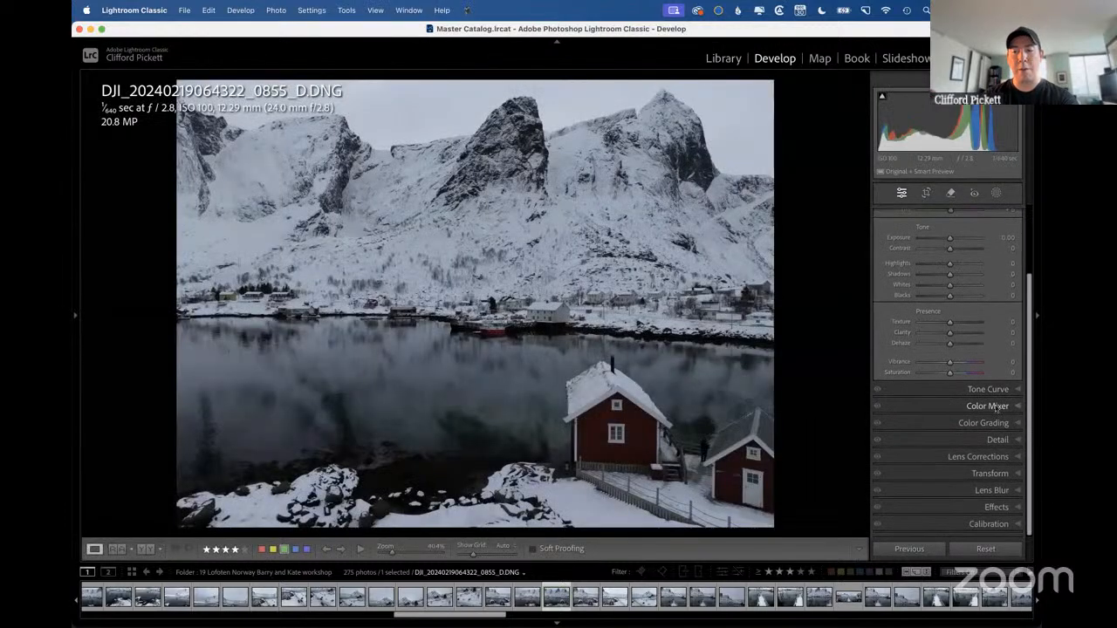
click(986, 406)
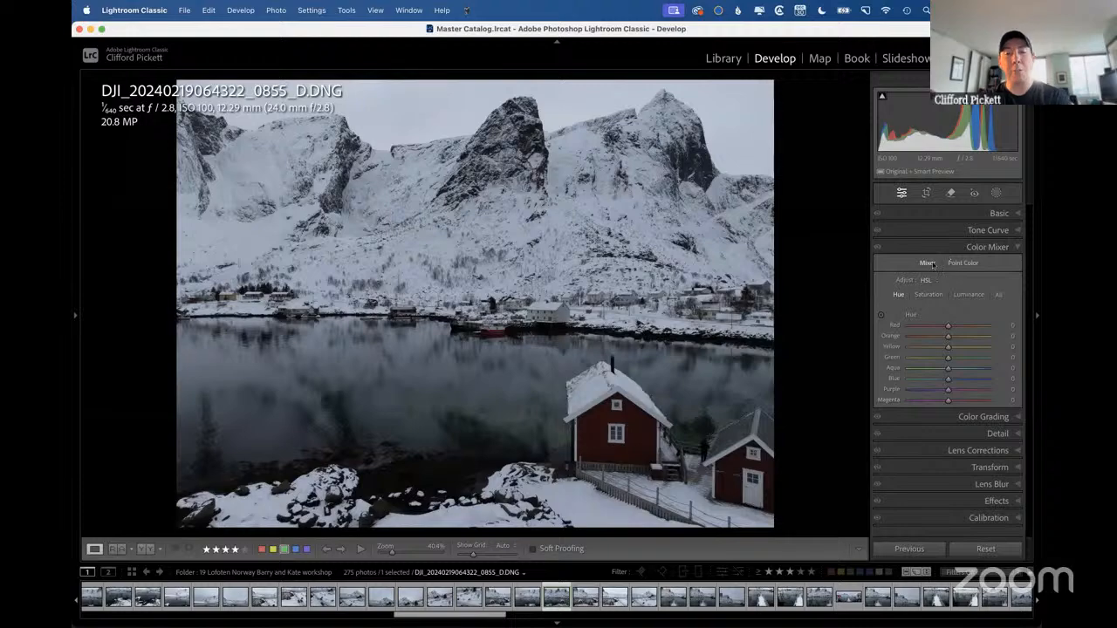
key(ctrl+Right)
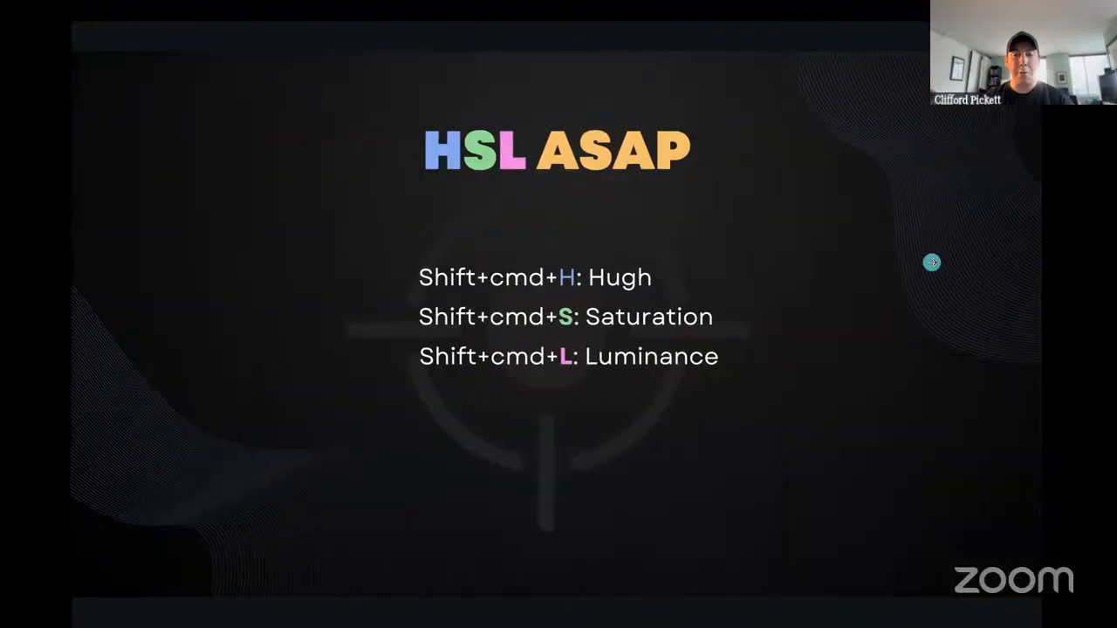
key(ctrl+Left)
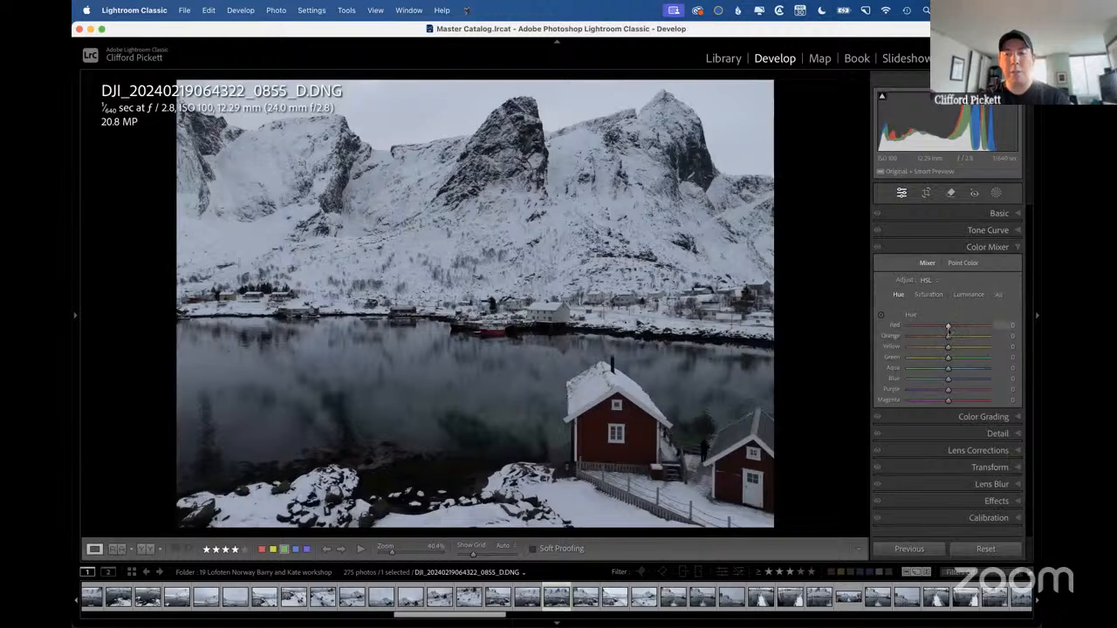
Set the Red hue to -3 in the Color Mixer.
drag(948, 325, 947, 330)
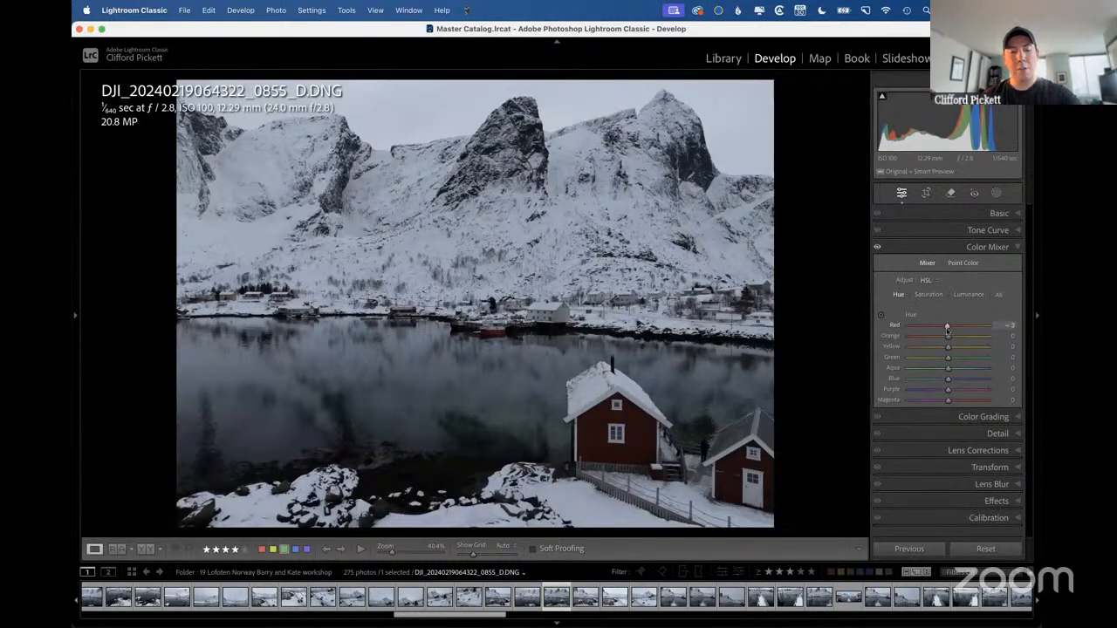
key(ctrl+Right)
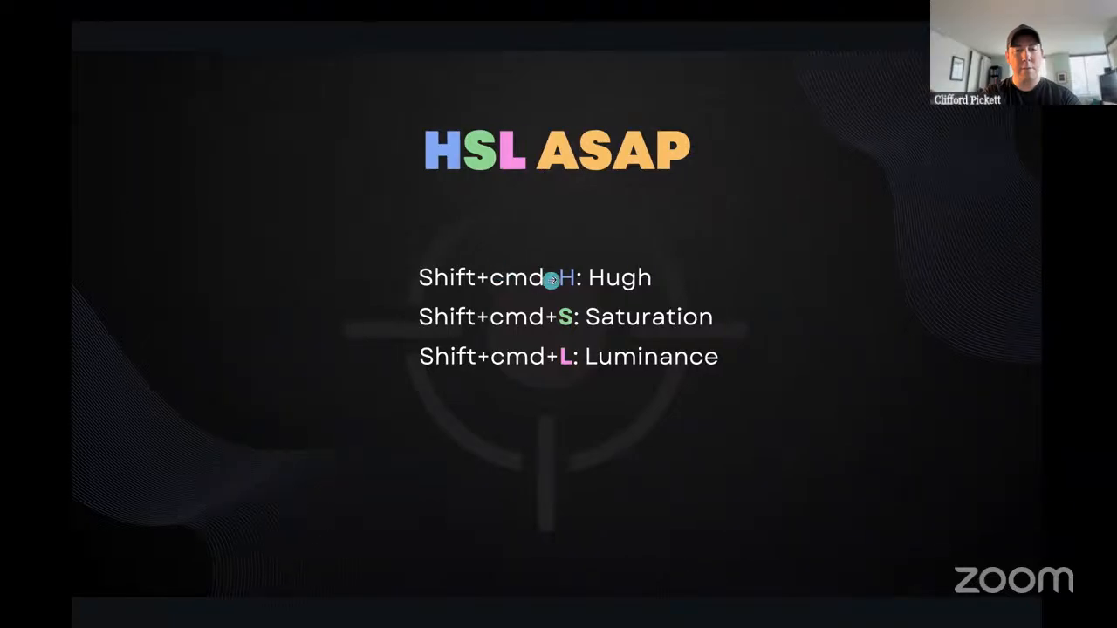
key(ctrl+Left)
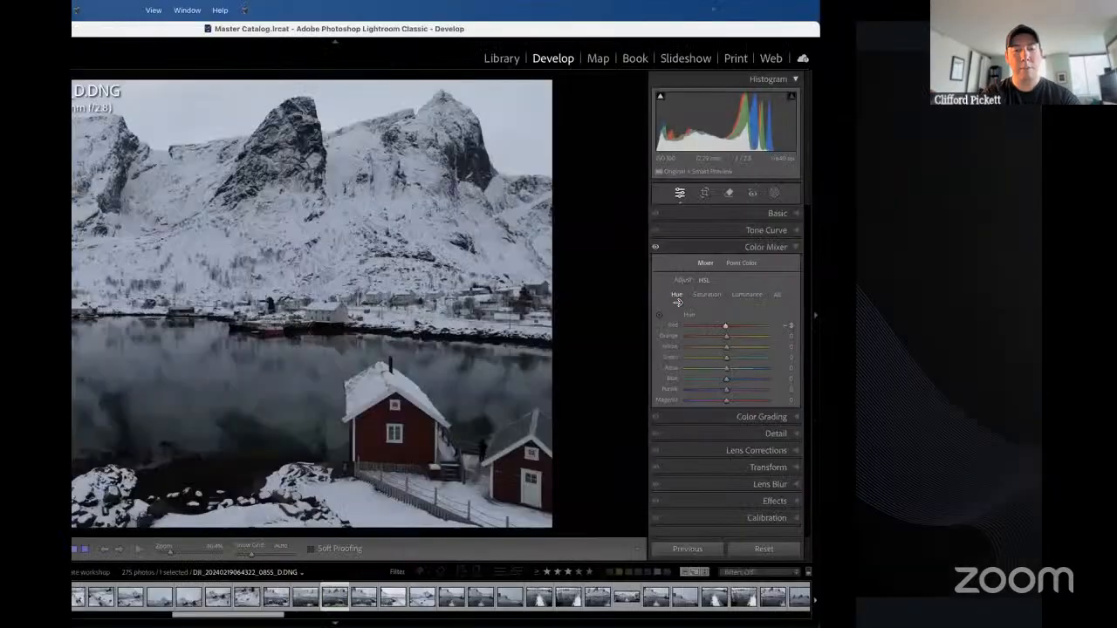
Shift the hues of the water and red cabin with targeted adjustment, bringing Orange to -21, and apply Auto settings.
key(super+alt+shift+h)
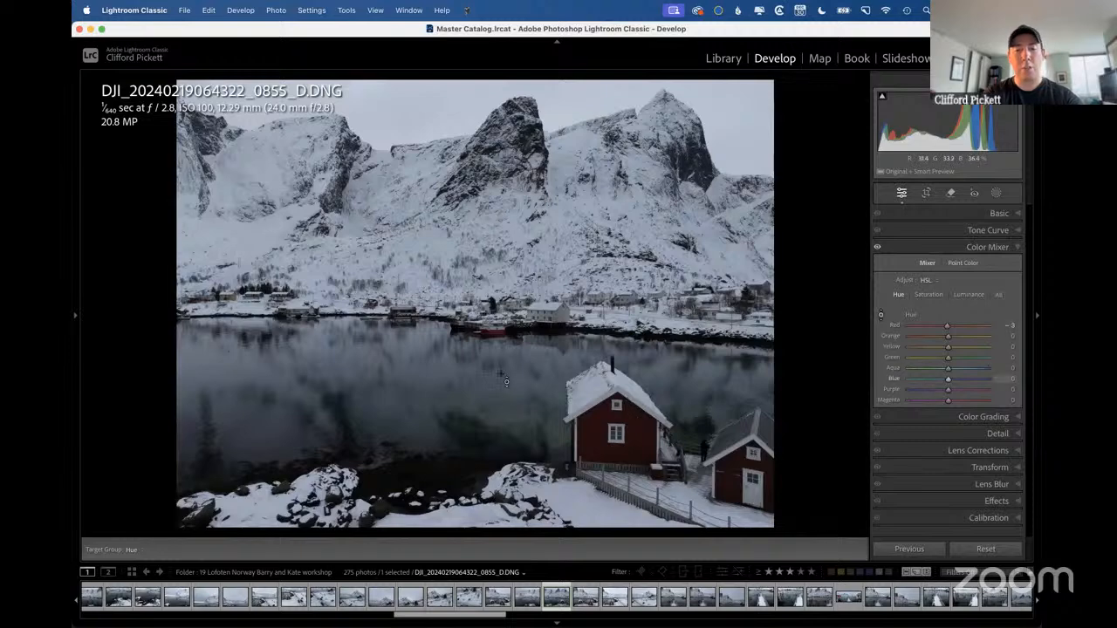
mouse_move(504, 380)
mouse_down()
mouse_move(503, 325)
mouse_move(503, 425)
mouse_move(503, 380)
mouse_up()
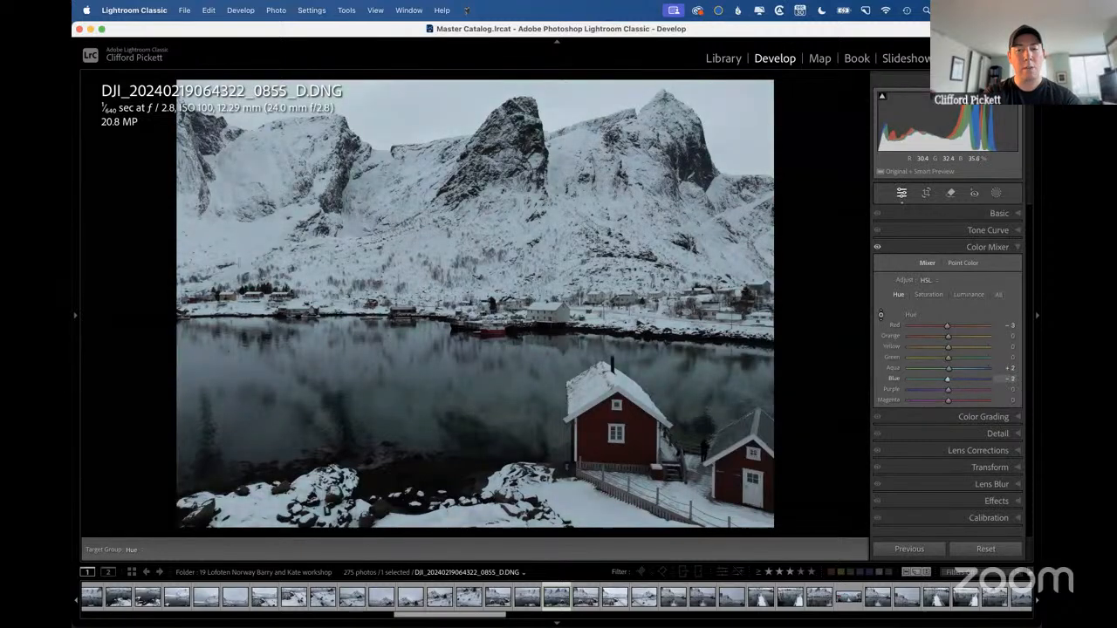
mouse_move(642, 438)
mouse_down()
mouse_move(642, 357)
mouse_move(642, 458)
mouse_move(637, 430)
mouse_up()
key(Escape)
key(super+u)
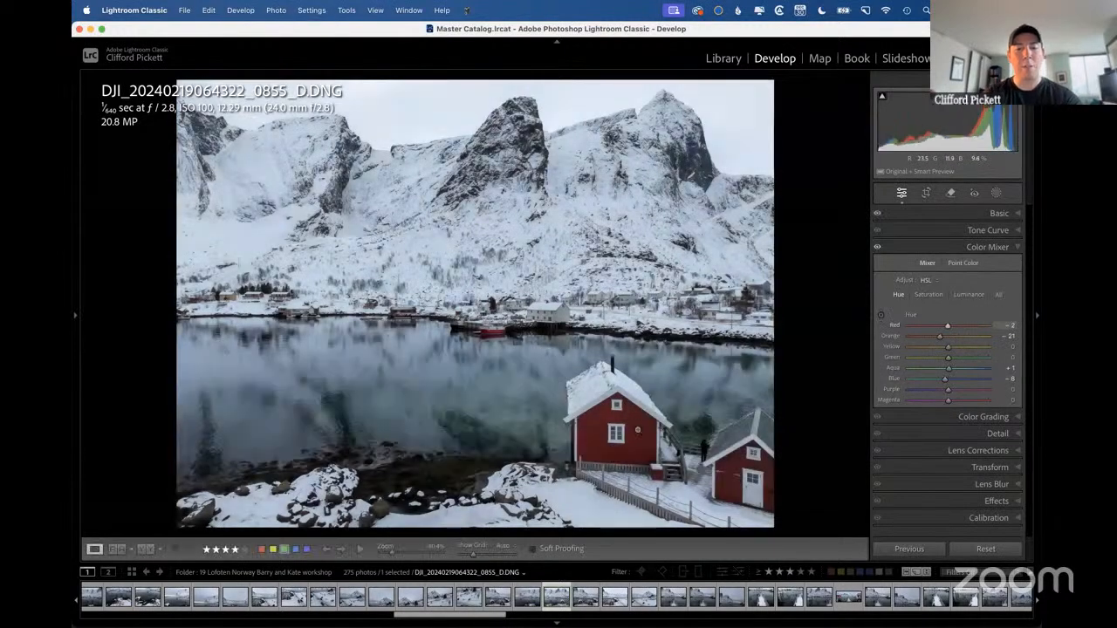
Shift the cabin's hue to Red -34 and Orange -30 with targeted adjustment, and adjust its luminance directly on the image.
key(alt+shift+super+h)
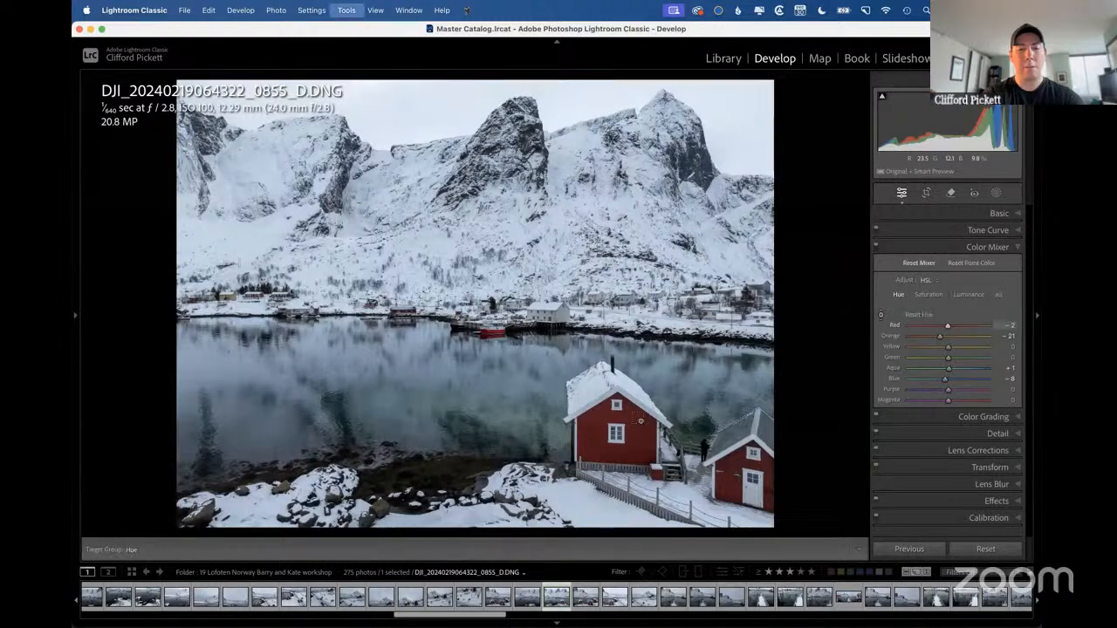
drag(642, 426, 643, 471)
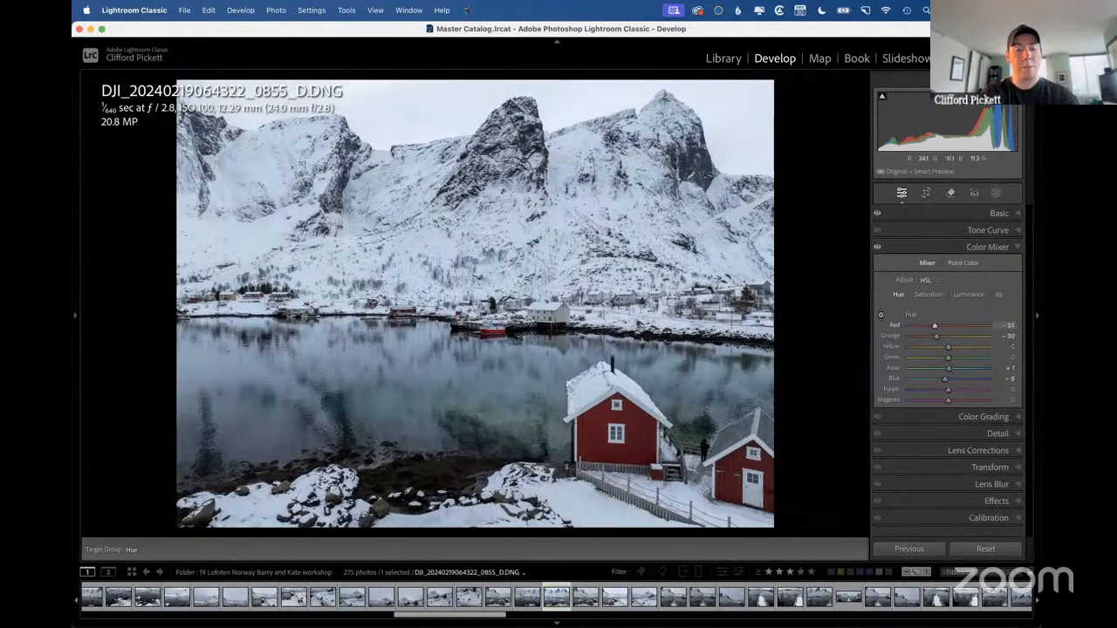
key(super+alt+shift+l)
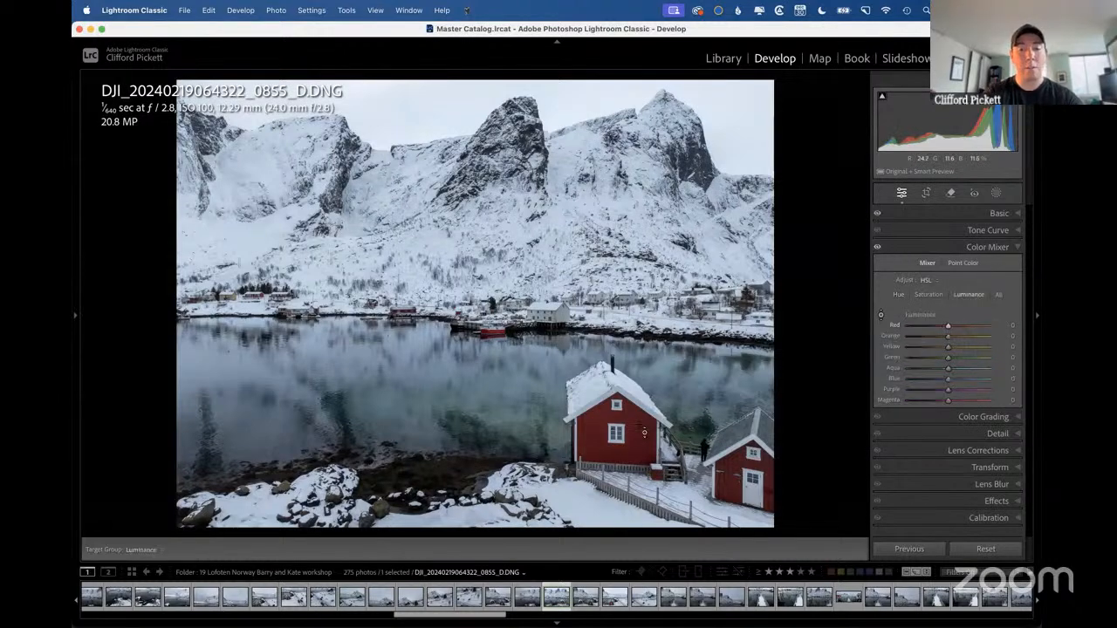
mouse_move(642, 428)
mouse_down()
mouse_move(642, 375)
mouse_move(642, 524)
mouse_move(642, 332)
mouse_move(643, 524)
mouse_move(642, 340)
mouse_move(642, 515)
mouse_move(641, 410)
mouse_move(638, 437)
mouse_move(636, 425)
mouse_up()
Desaturate the red cabin with targeted adjustment, bringing Red and Orange saturation to -100.
key(alt+shift+super+h)
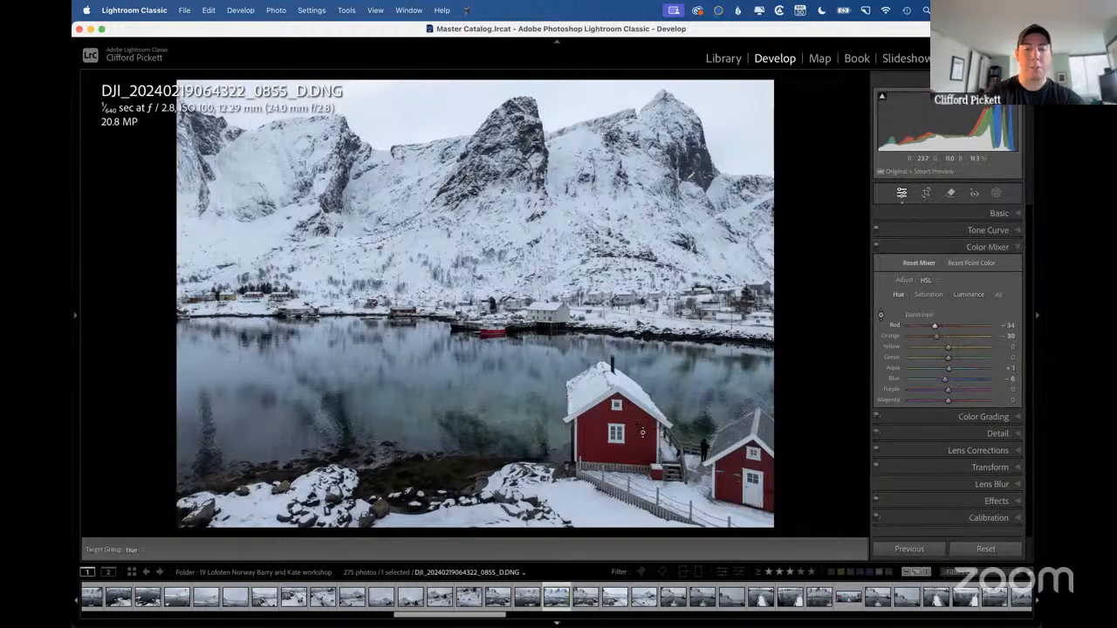
key(alt+shift+super+s)
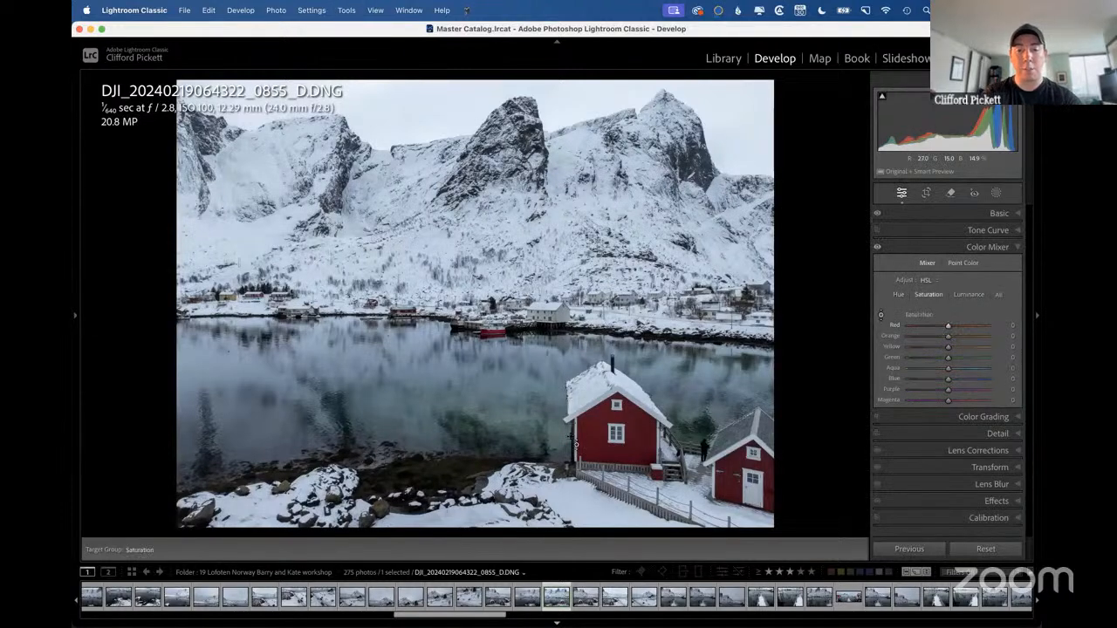
drag(593, 410, 593, 436)
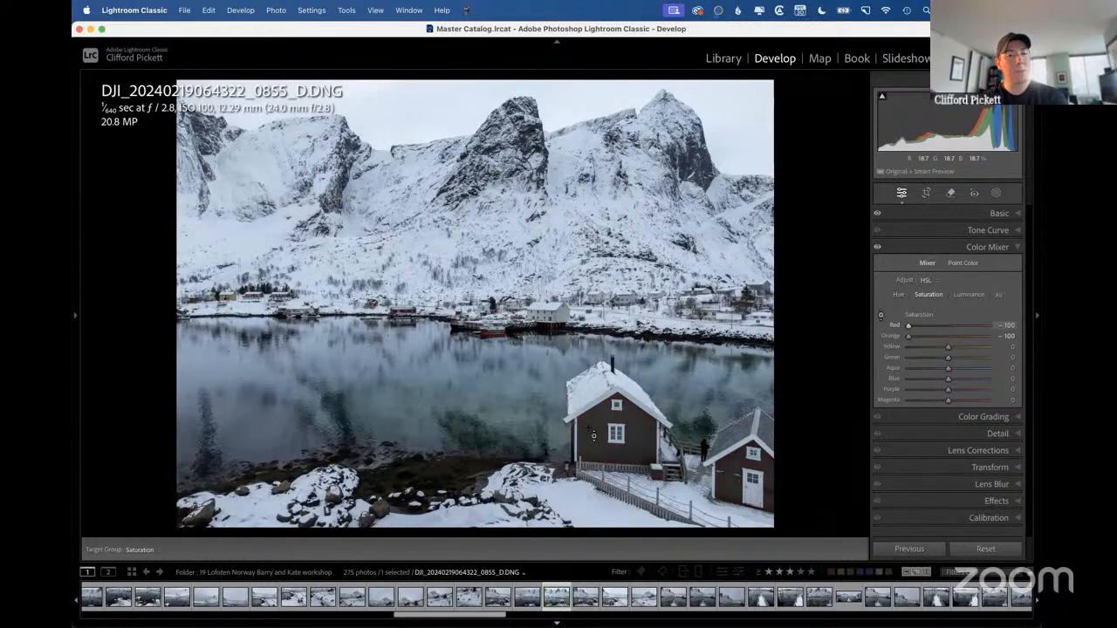
Reset all the photo's Develop edits and apply Auto settings.
key(super+shift+r)
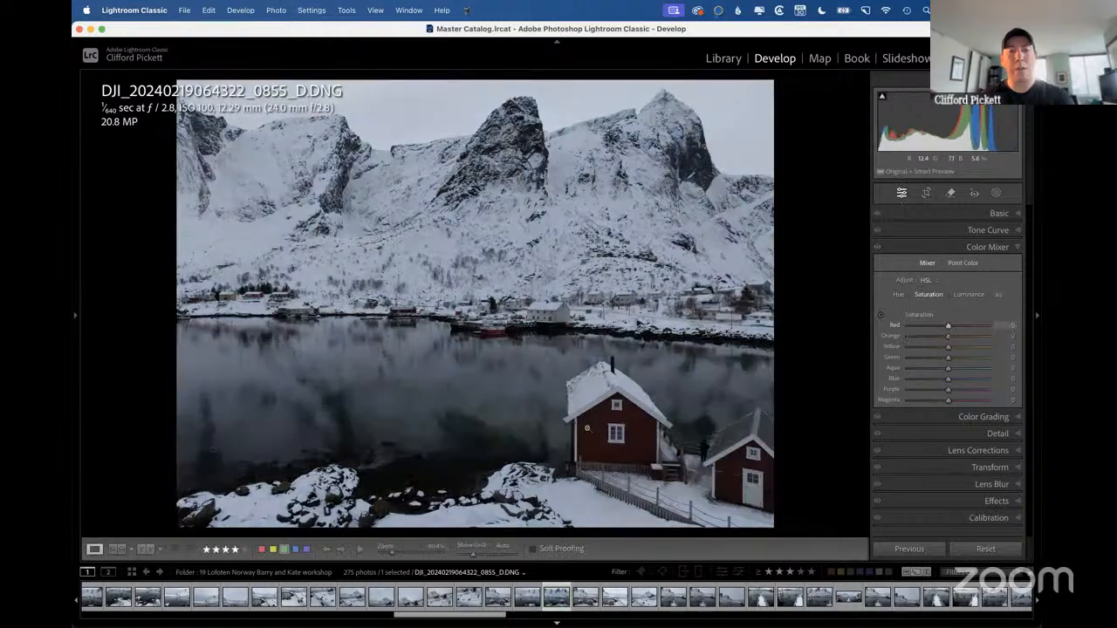
key(super+u)
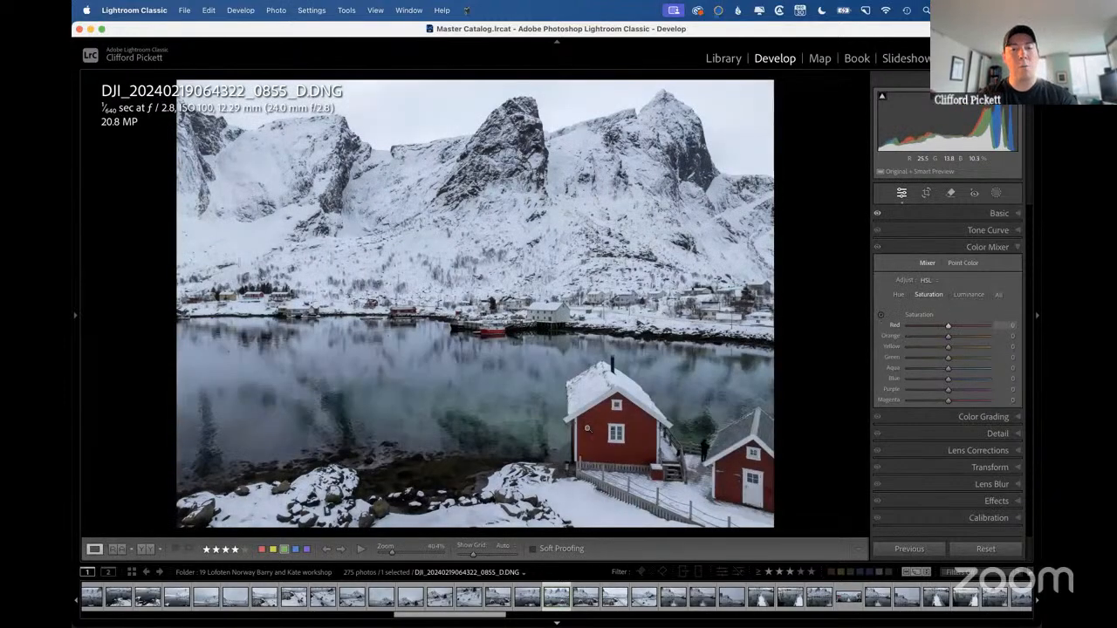
Switch back to Lightroom Classic from the slides and return to the Library grid.
key(ctrl+Right)
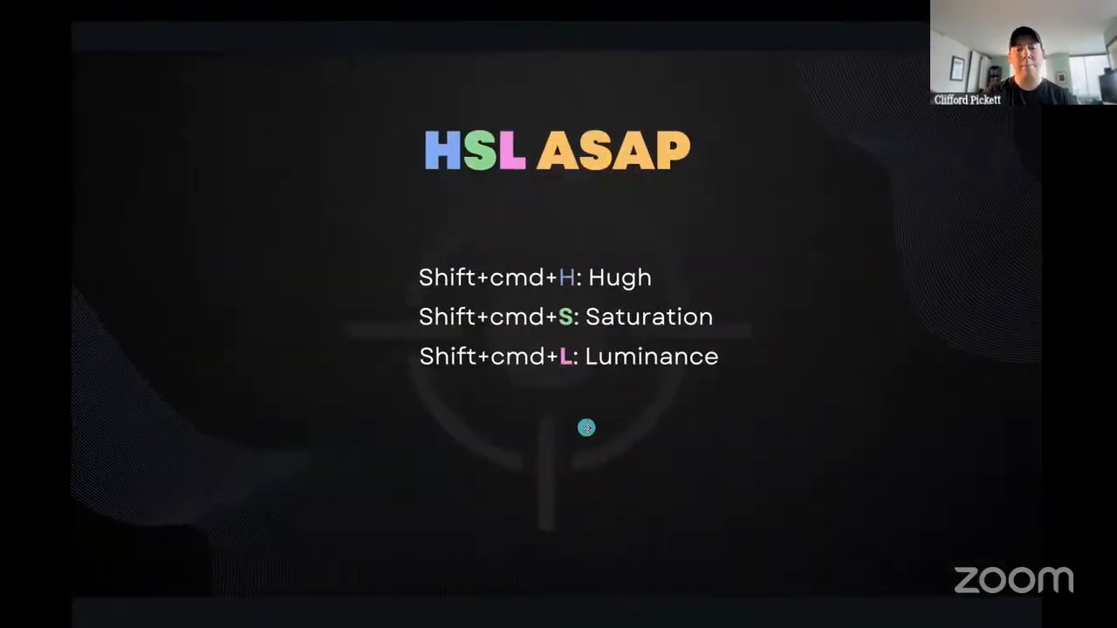
key(Right)
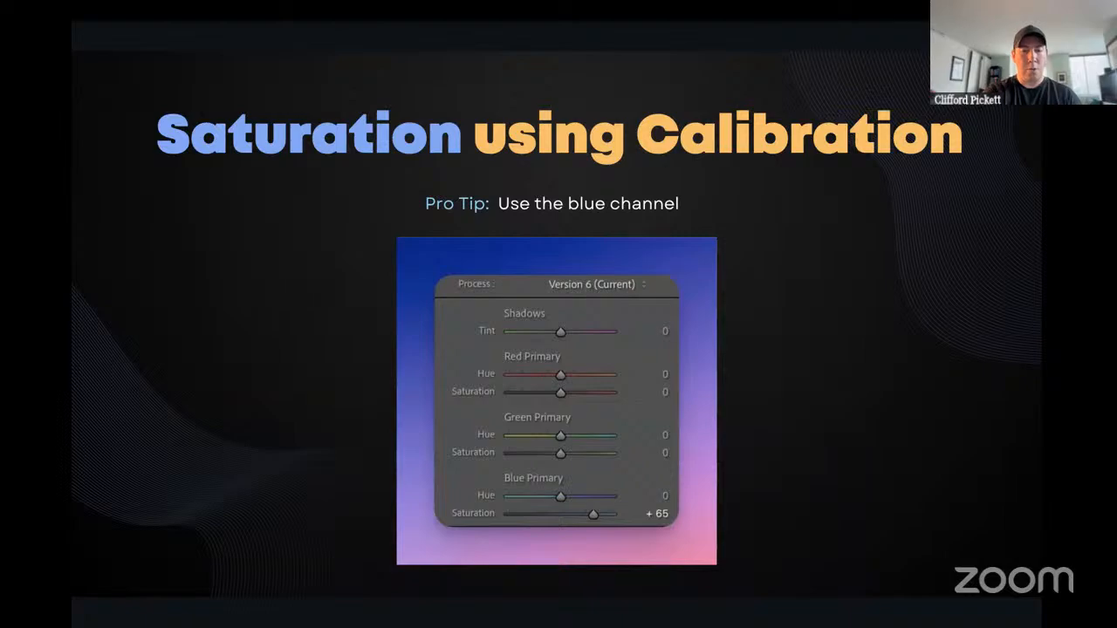
key(ctrl+Left)
key(g)
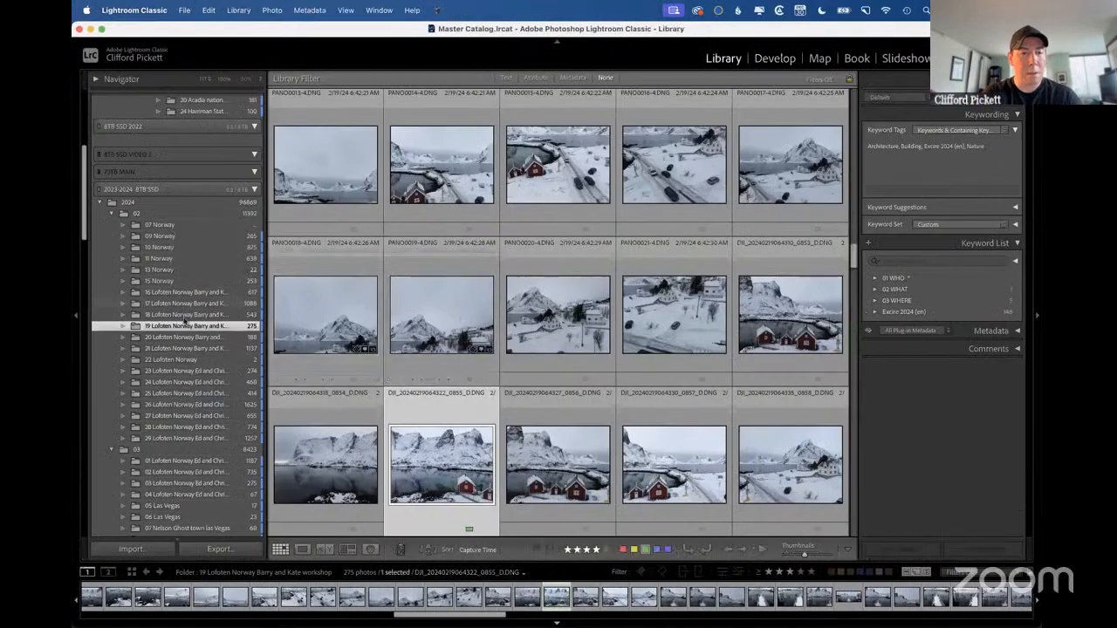
Open boat photo DSC00430.ARW from the 20 Lofoten Norway folder in Develop and compare its before and after versions.
click(185, 336)
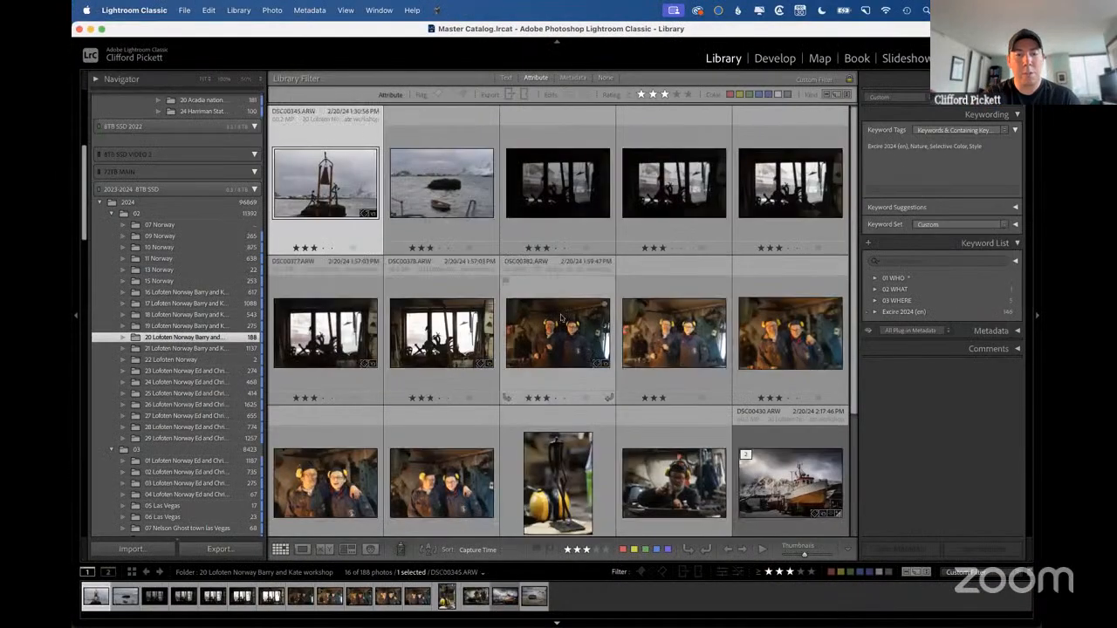
scroll(561, 318, down, 3)
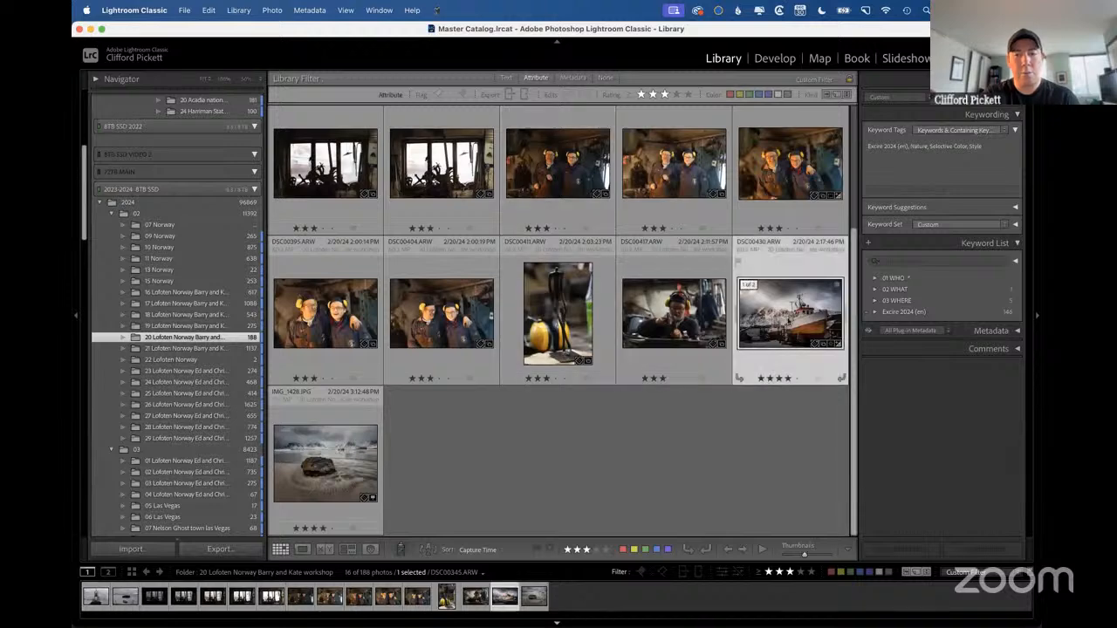
click(787, 317)
key(d)
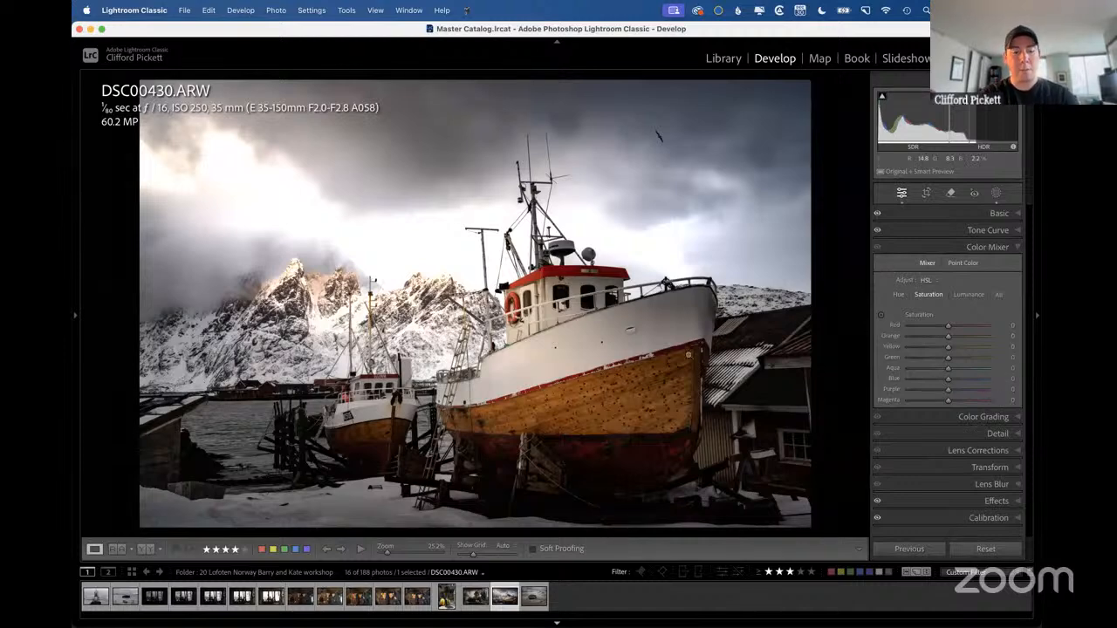
key(backslash)
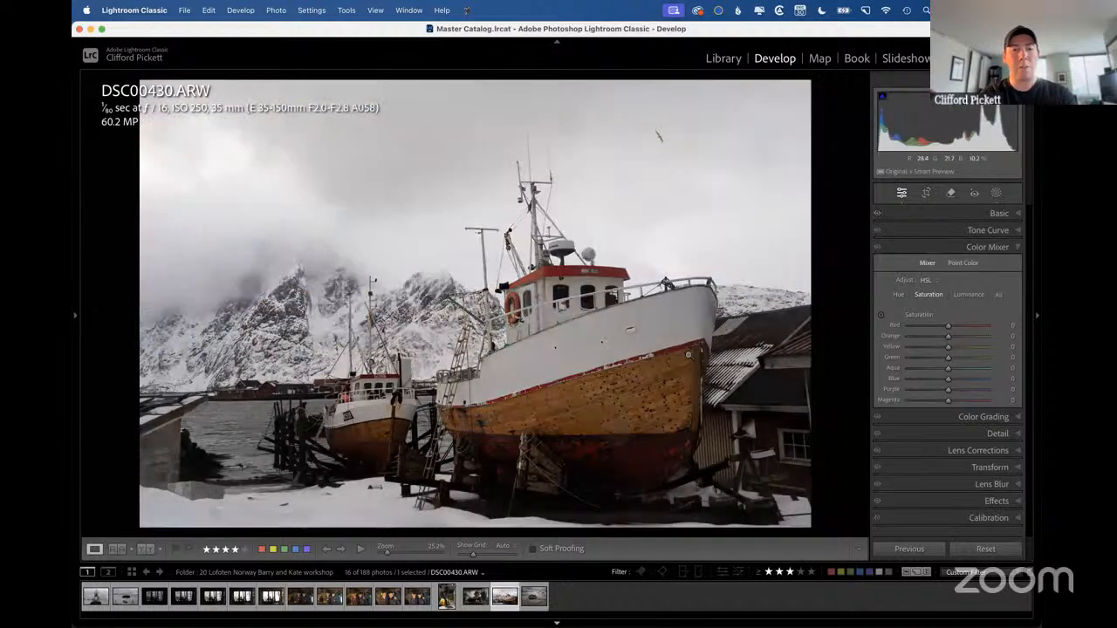
key(super+z)
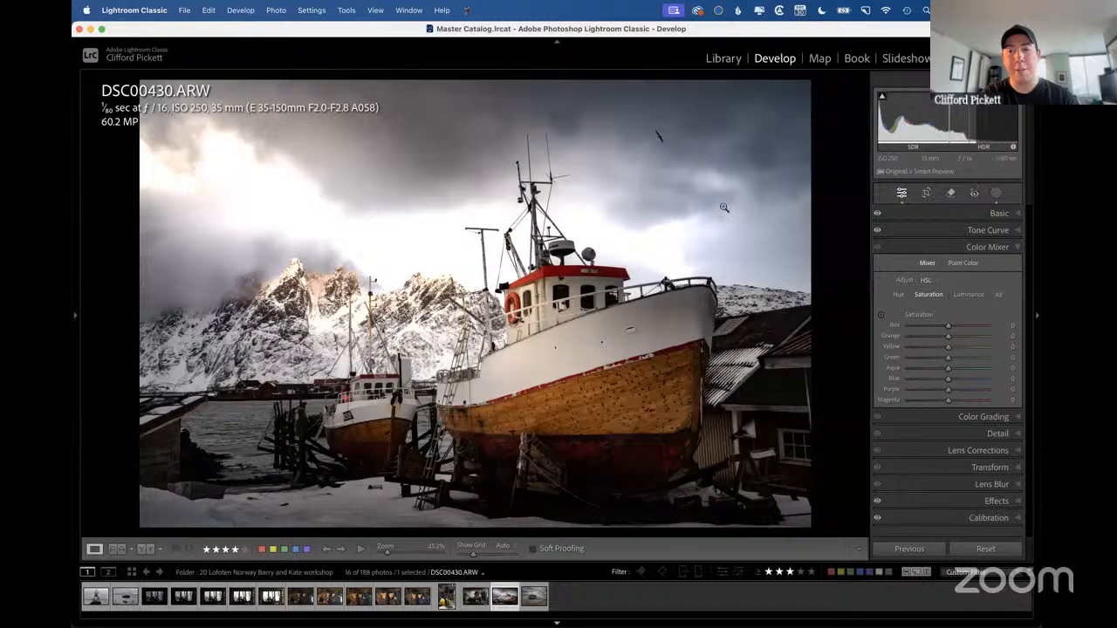
Turn off HDR editing for the boat photo in the Basic adjustments.
click(1016, 213)
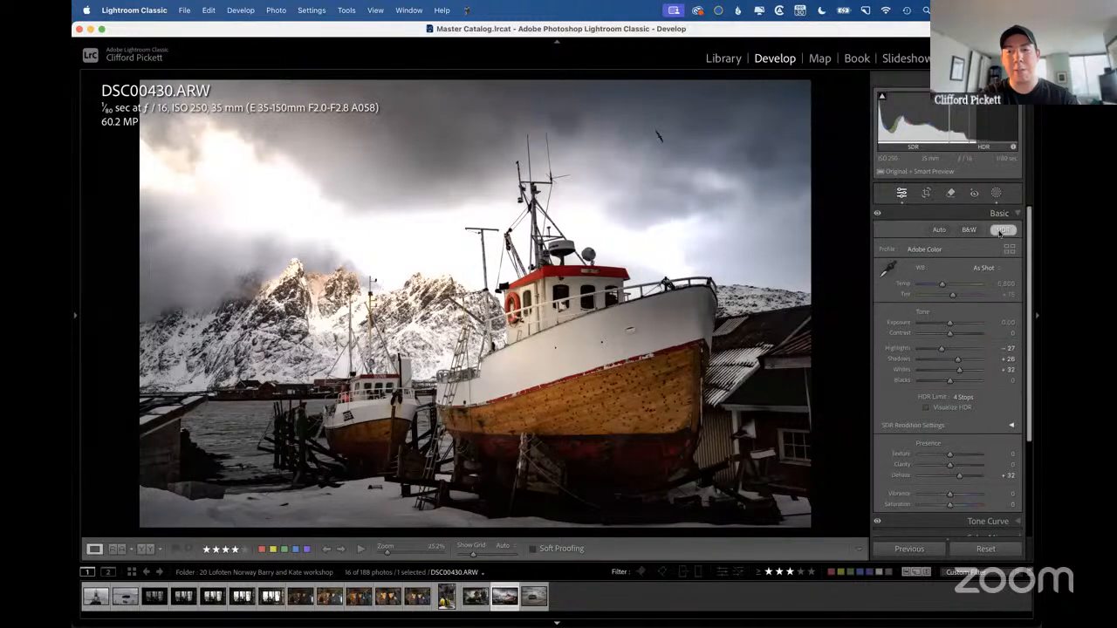
click(1003, 230)
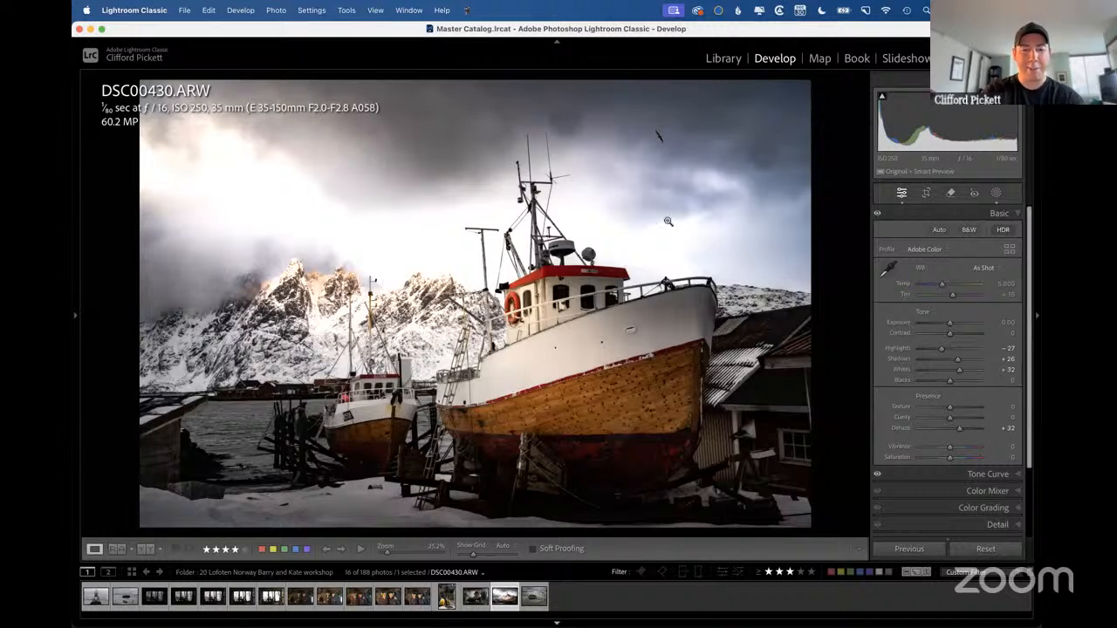
key(ctrl+Right)
key(ctrl+Left)
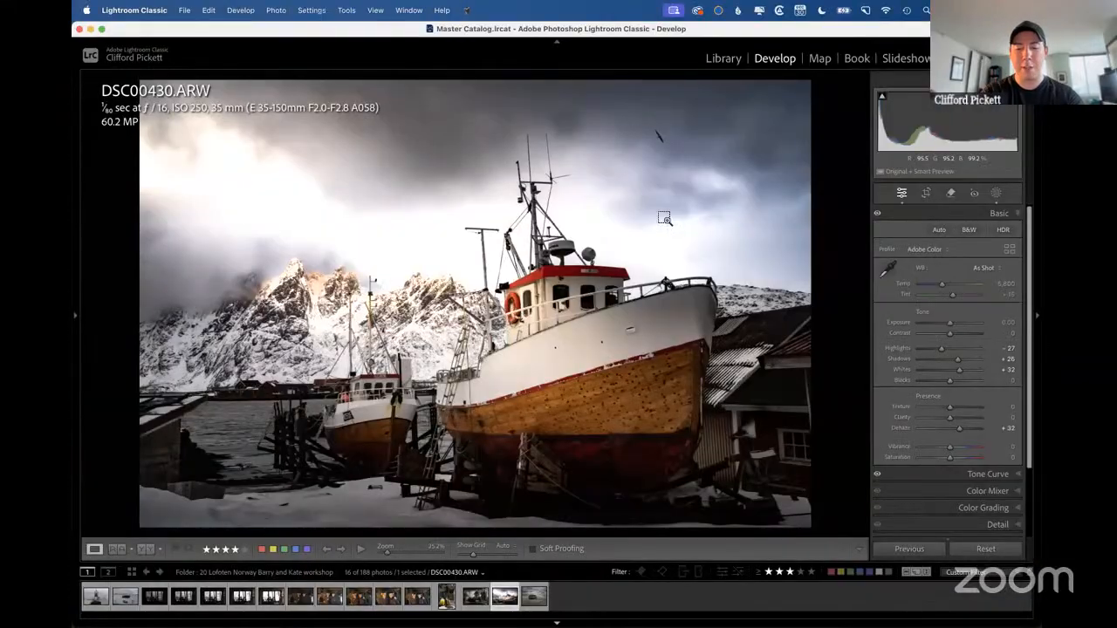
Create a virtual copy of the boat photo and reset all its Develop edits.
key(super+apostrophe)
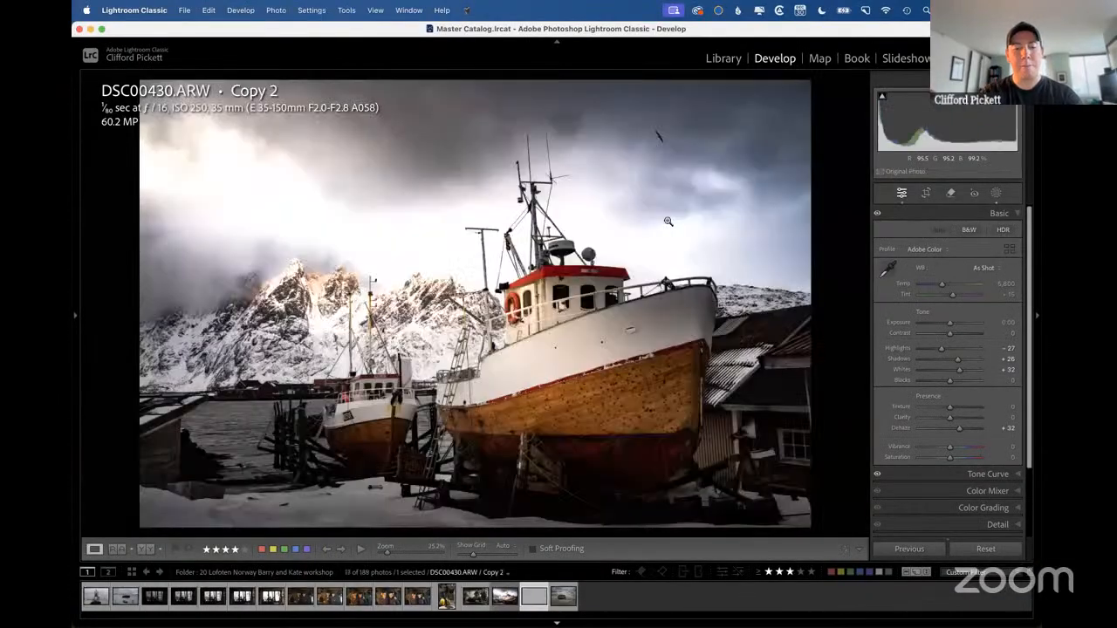
key(super+shift+r)
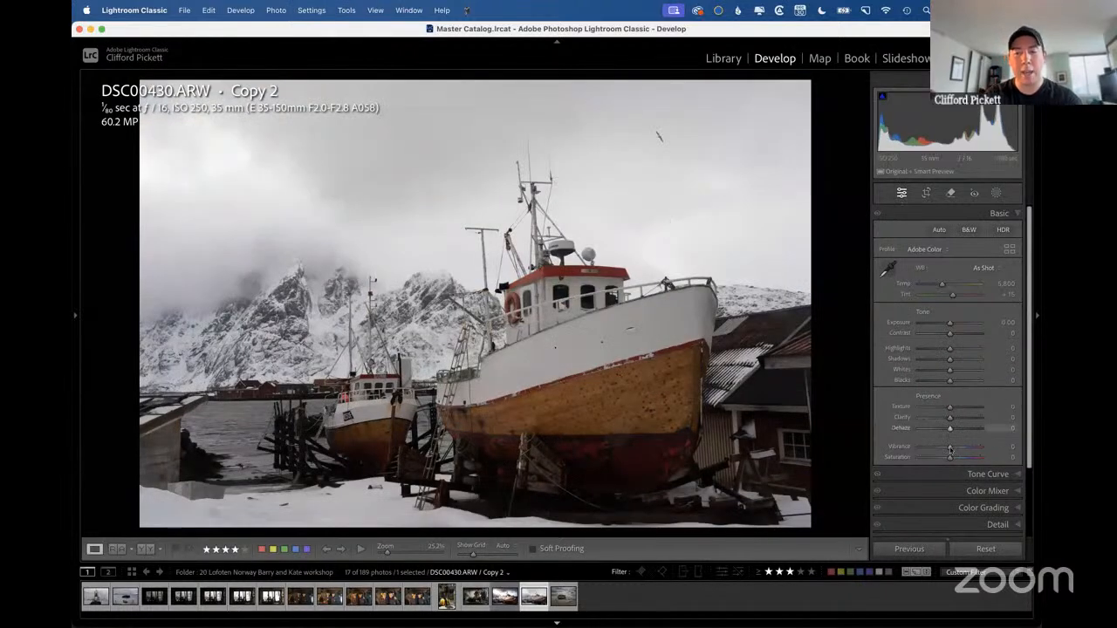
On the virtual copy, set Vibrance to +6 and Saturation to +13, and raise Calibration's Blue Primary Saturation to +22.
mouse_move(951, 450)
mouse_down()
mouse_move(984, 444)
mouse_move(951, 460)
mouse_move(990, 459)
mouse_move(956, 459)
mouse_up()
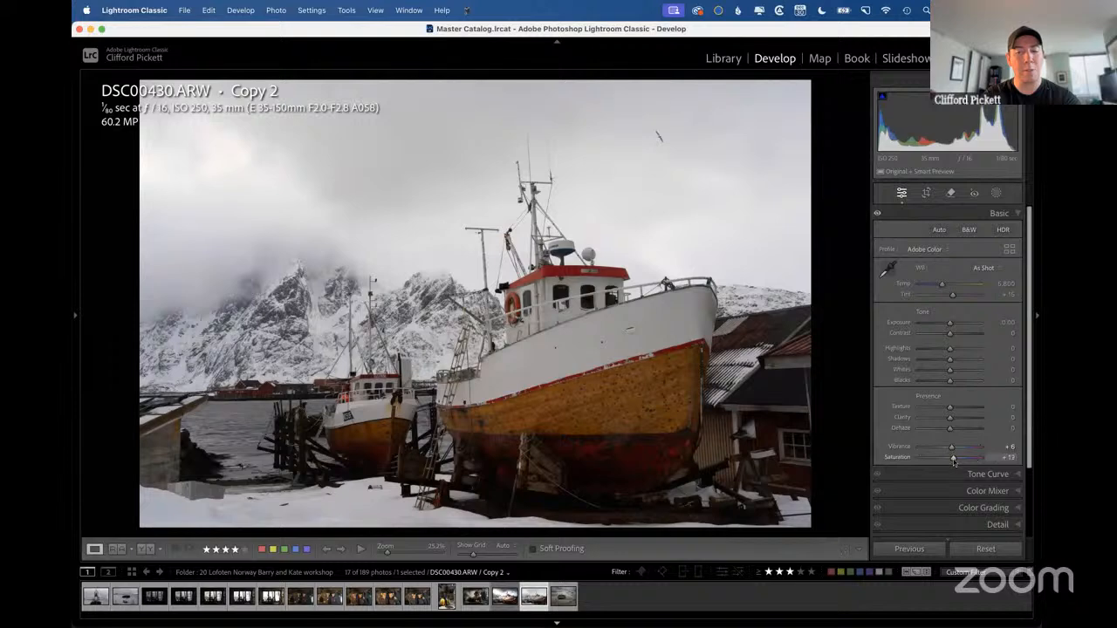
scroll(953, 462, down, 3)
click(984, 527)
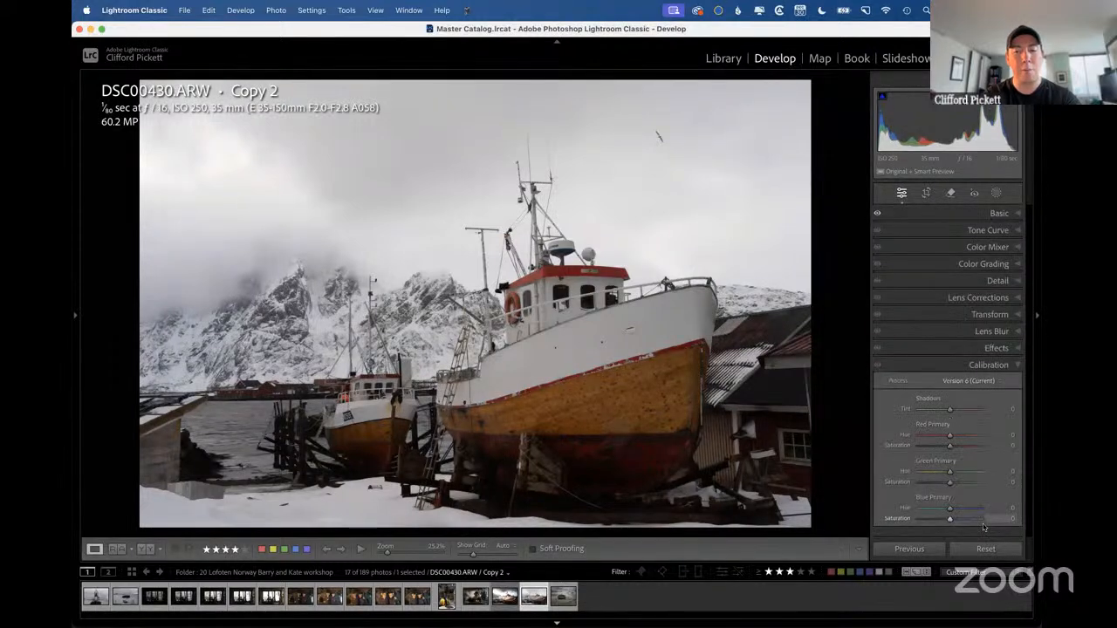
drag(987, 520, 978, 521)
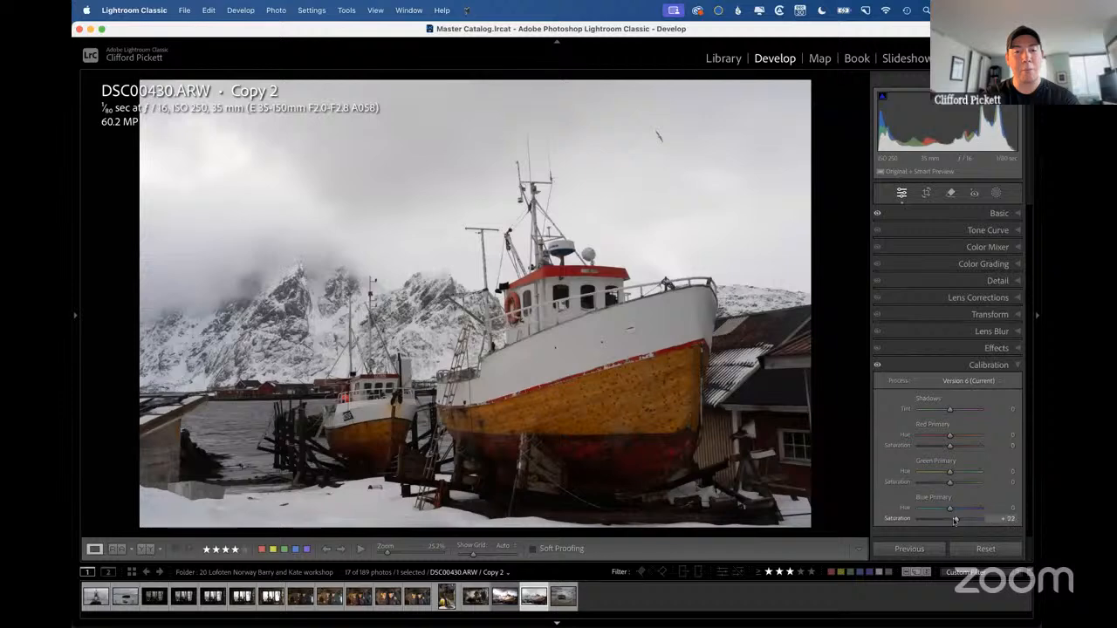
Return to the original edited boat photo and adjust its Calibration Blue Primary Saturation to +14.
key(Left)
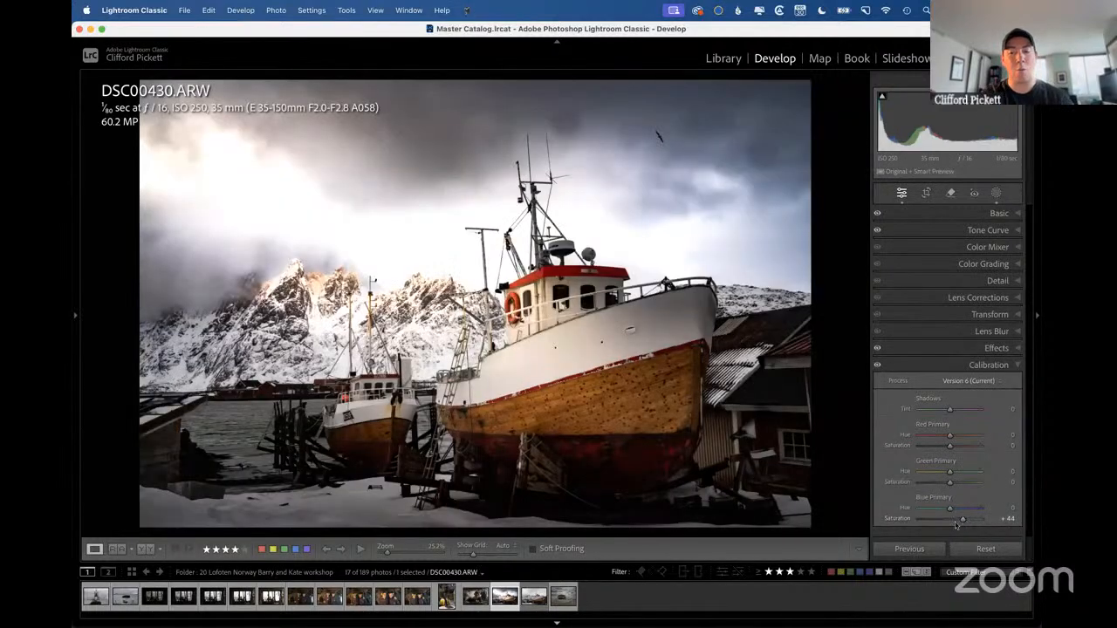
mouse_move(963, 522)
mouse_down()
mouse_move(935, 518)
mouse_move(965, 520)
mouse_up()
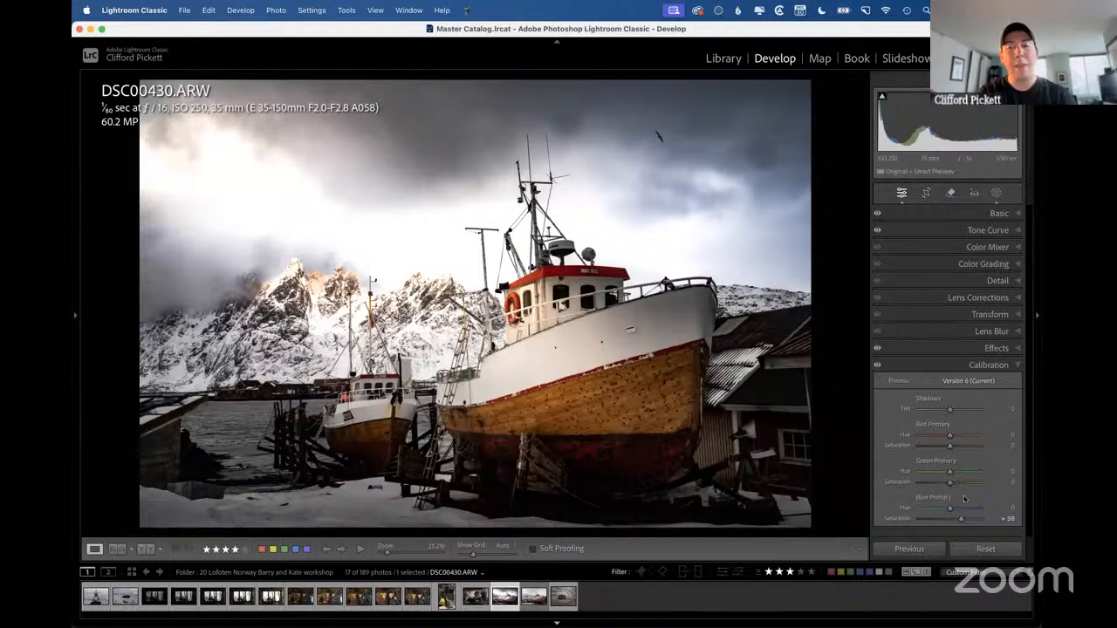
mouse_move(965, 522)
mouse_down()
mouse_move(989, 519)
mouse_move(955, 522)
mouse_up()
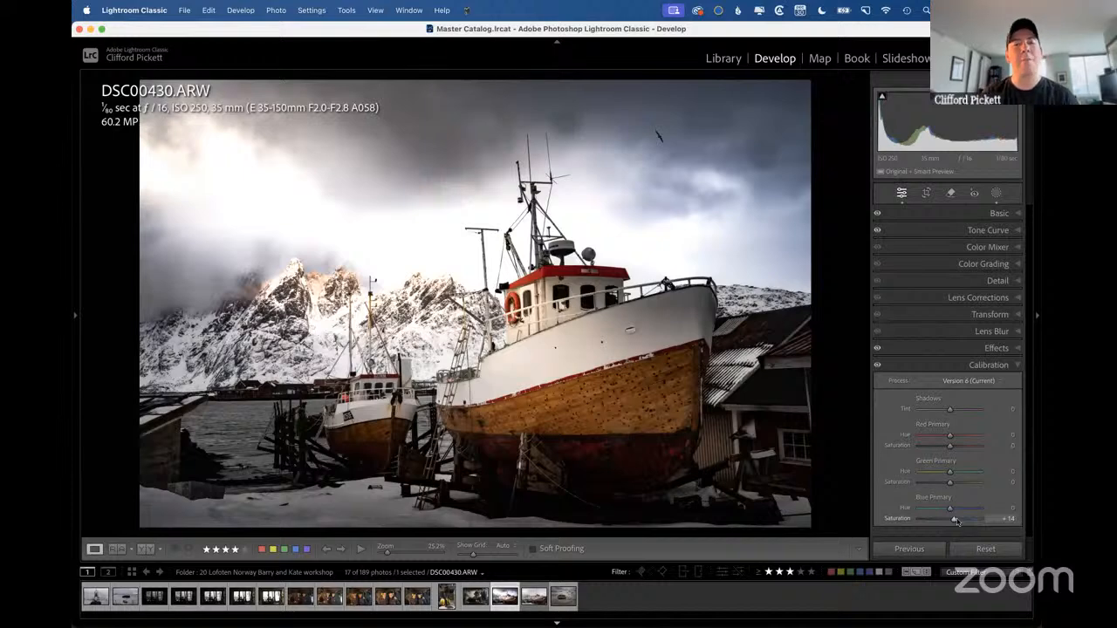
Open the selected drone panorama from the 21 Lofoten Norway folder in Develop and set its Blue Primary Saturation to +12.
key(g)
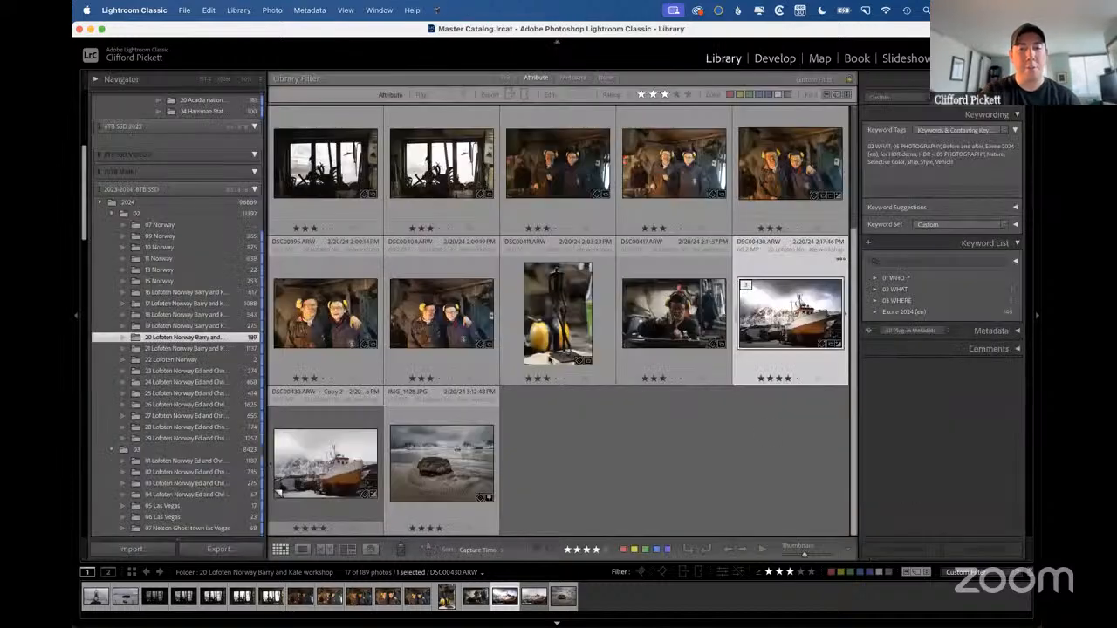
click(188, 348)
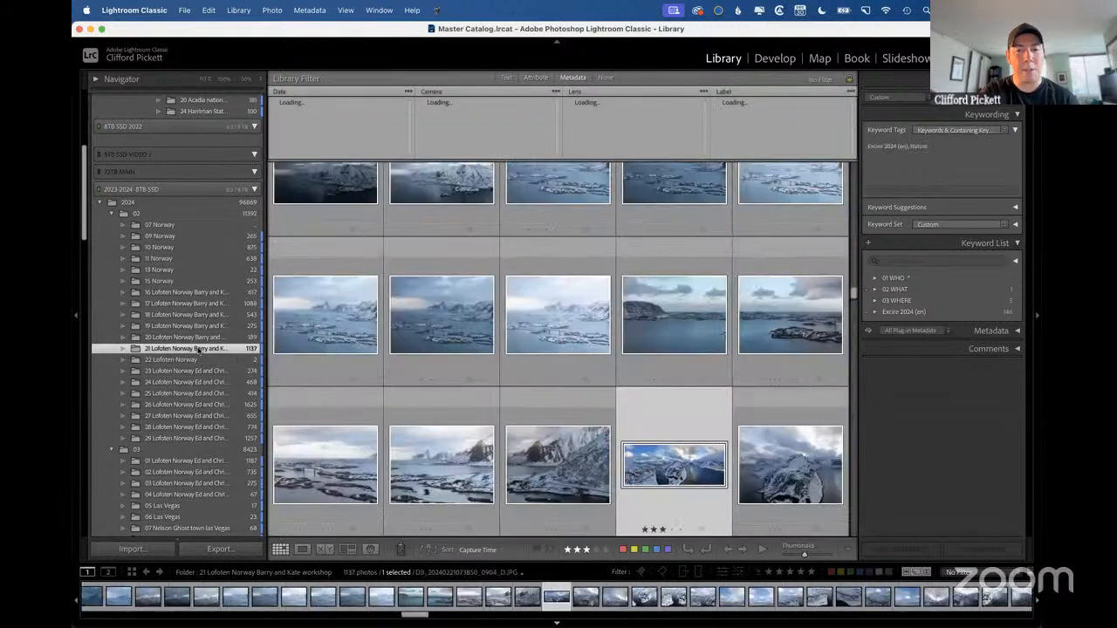
key(d)
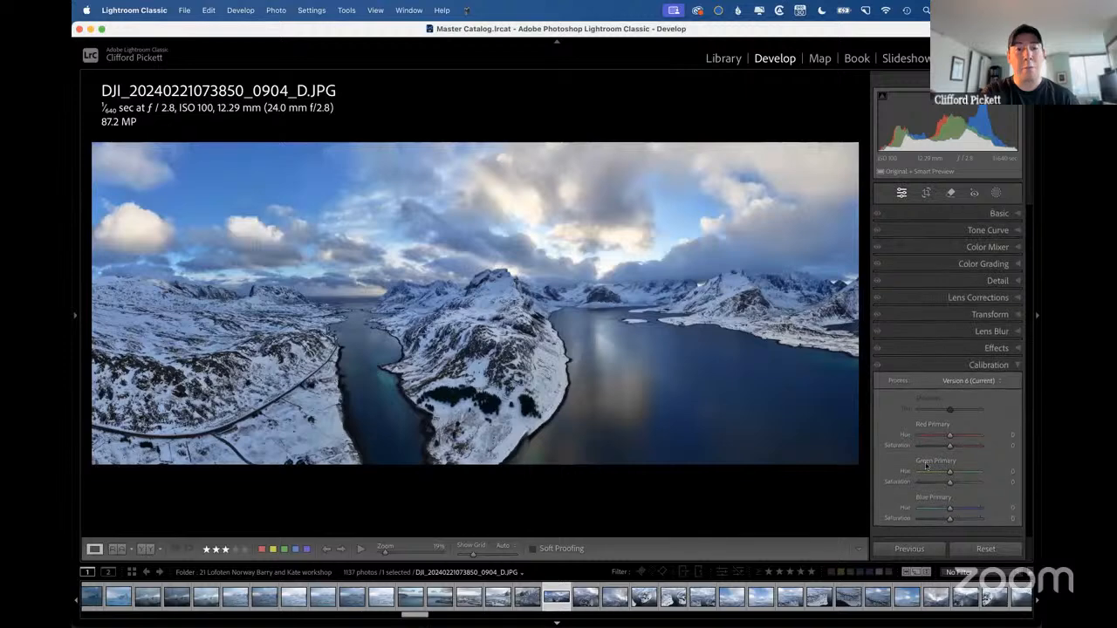
mouse_move(950, 519)
mouse_down()
mouse_move(965, 520)
mouse_move(955, 524)
mouse_up()
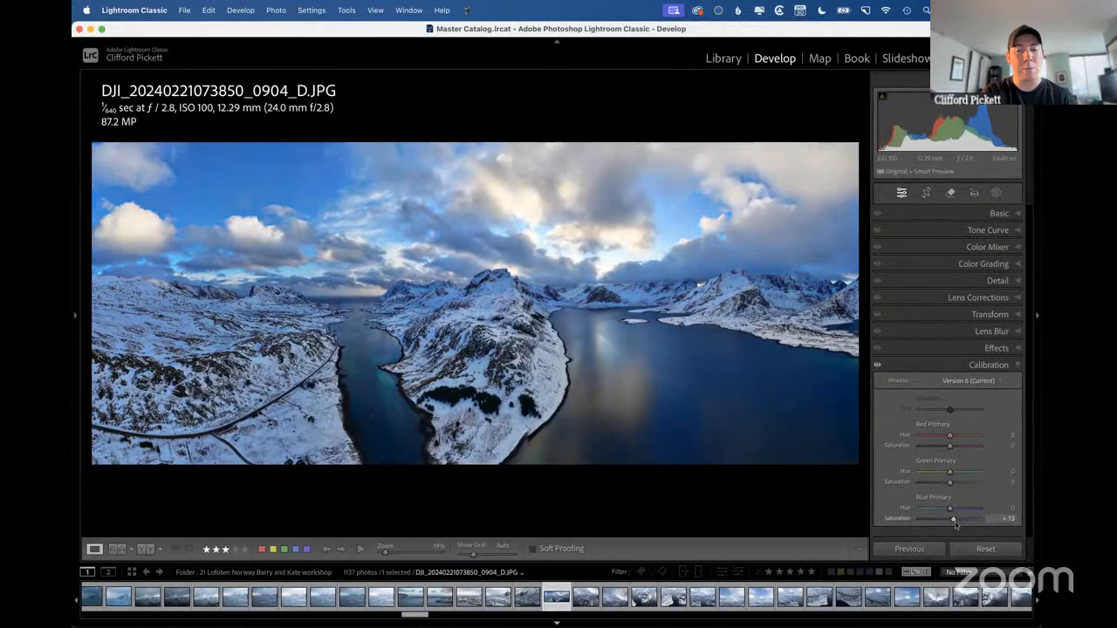
key(g)
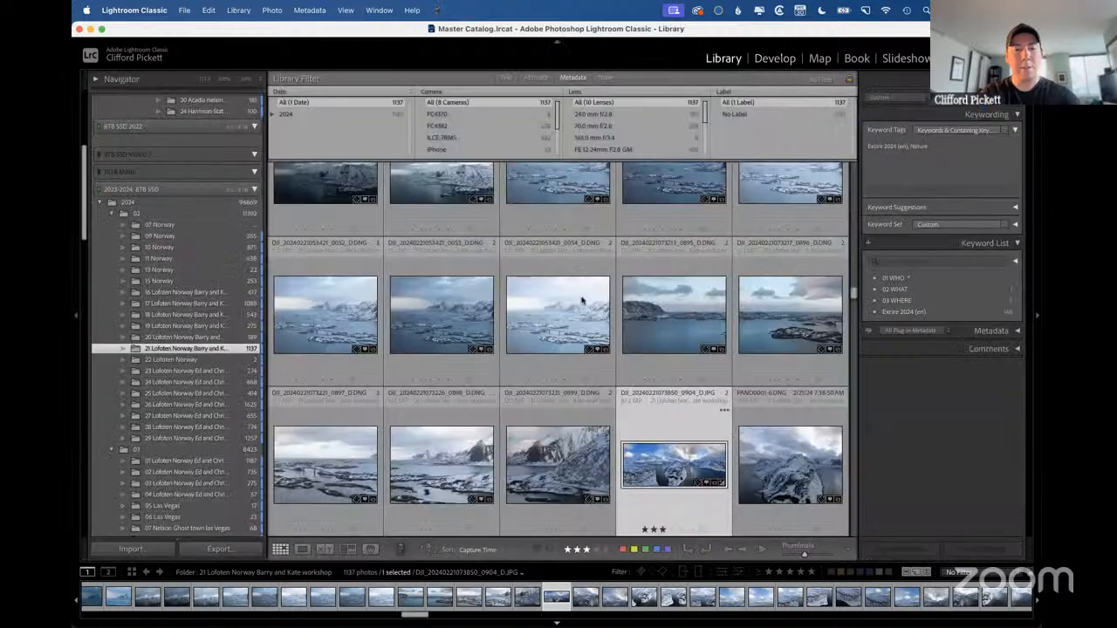
scroll(582, 299, down, 10)
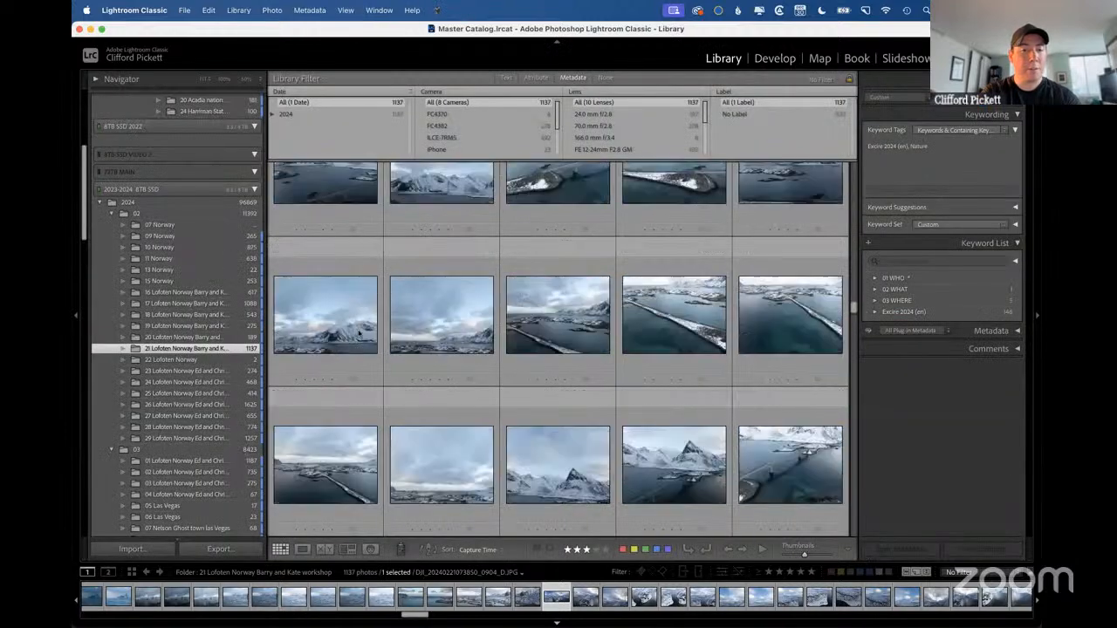
click(172, 371)
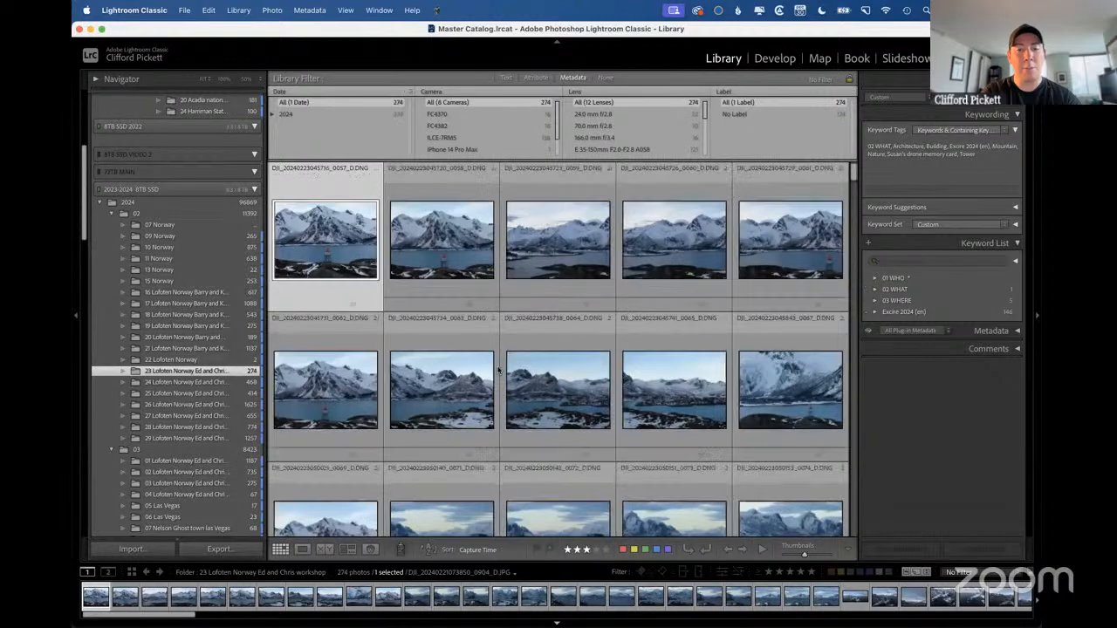
scroll(498, 370, down, 10)
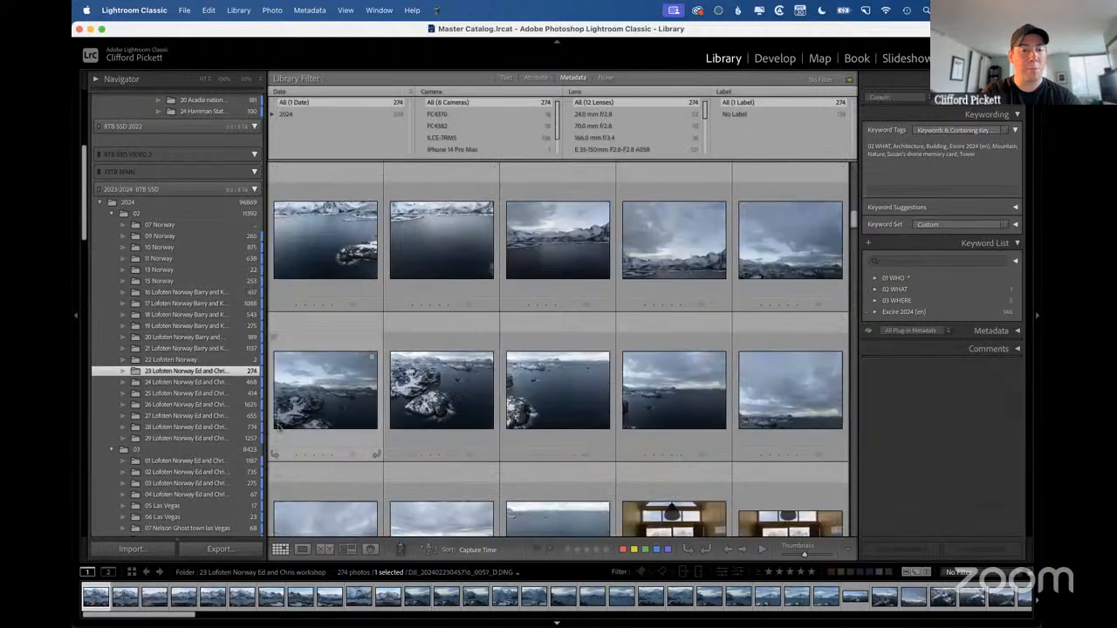
click(159, 460)
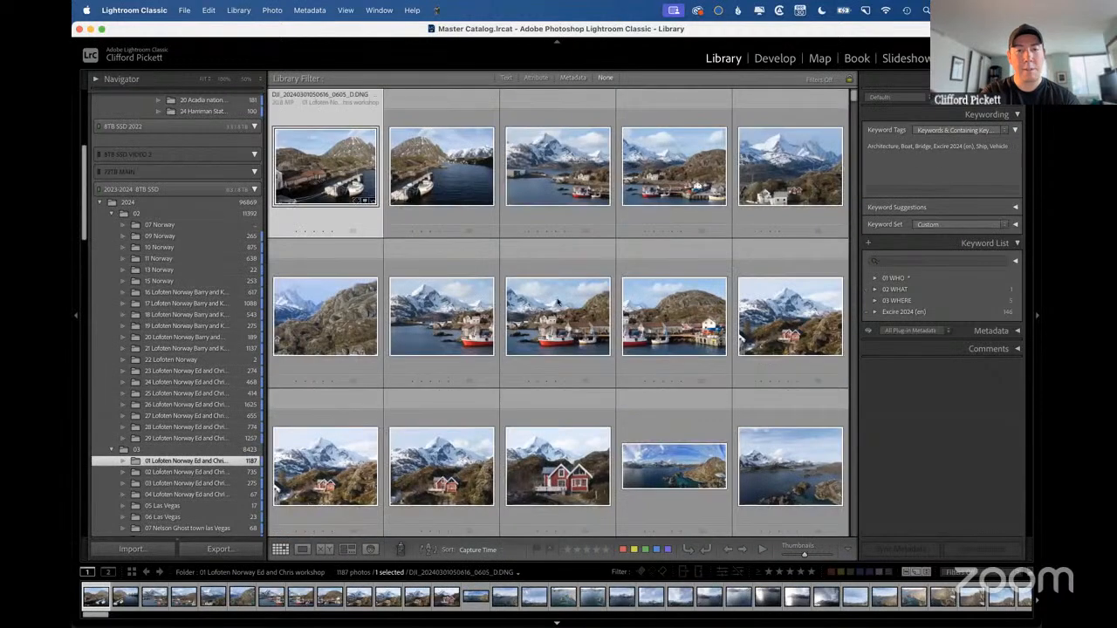
click(549, 328)
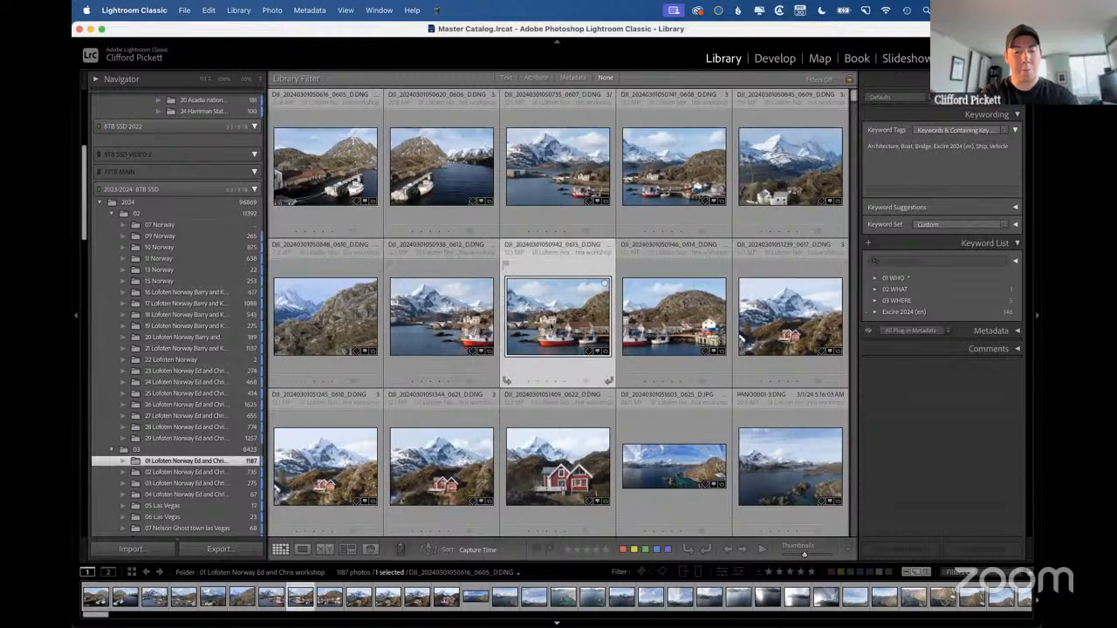
click(575, 447)
key(d)
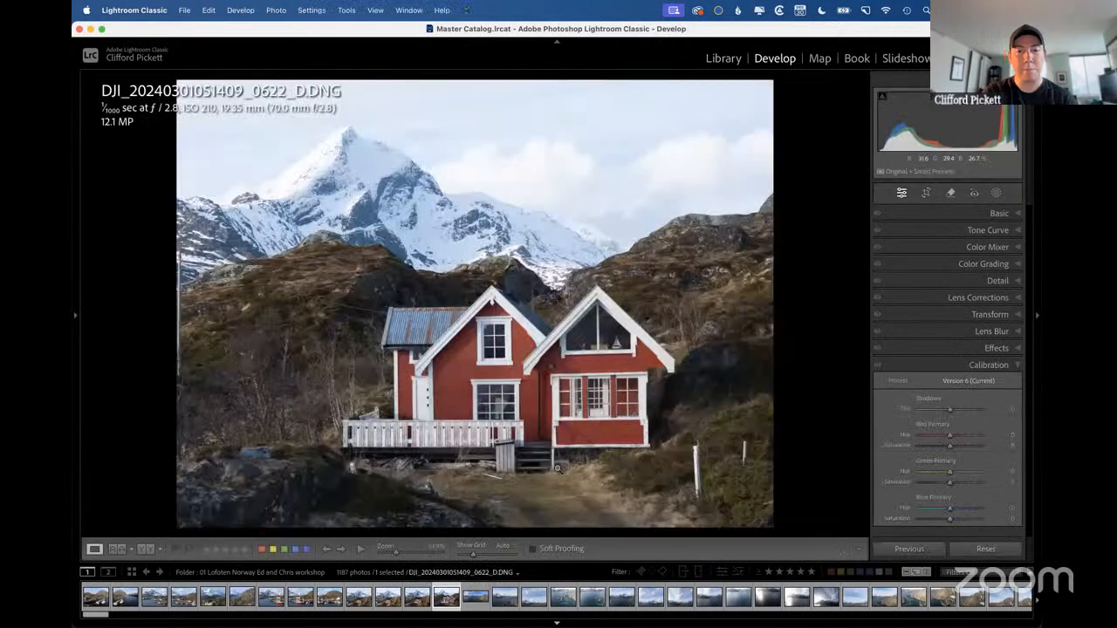
Raise the red house photo's Blue Primary Saturation to +72 in Calibration, and adjust Blue saturation in the Color Mixer for comparison.
click(976, 520)
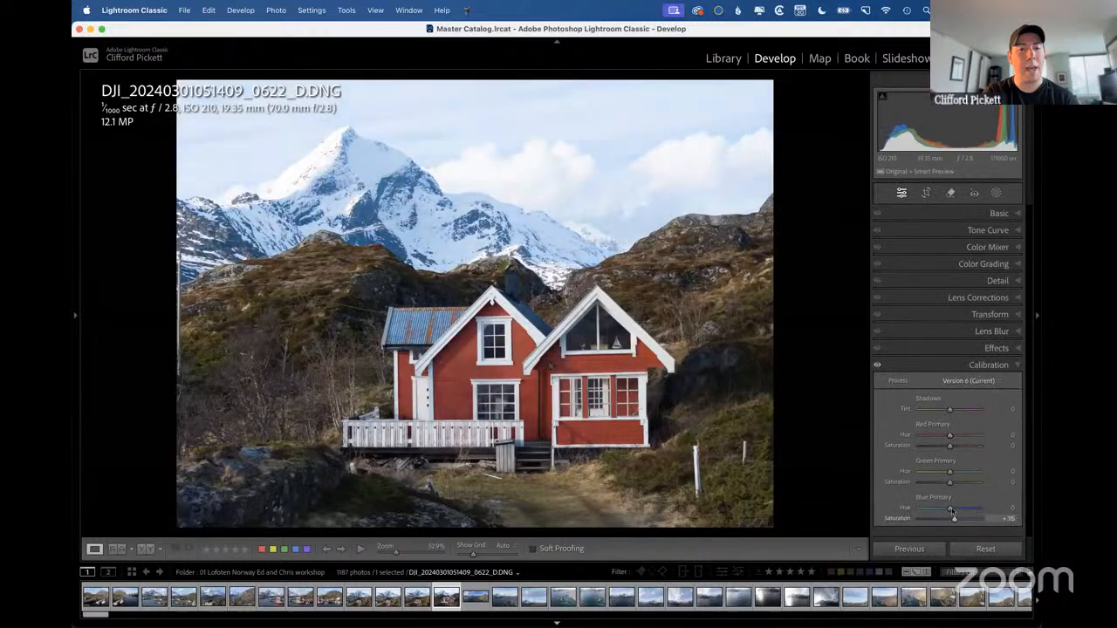
mouse_move(981, 508)
mouse_down()
mouse_move(951, 508)
mouse_move(962, 506)
mouse_move(950, 520)
mouse_move(994, 518)
mouse_move(974, 520)
mouse_up()
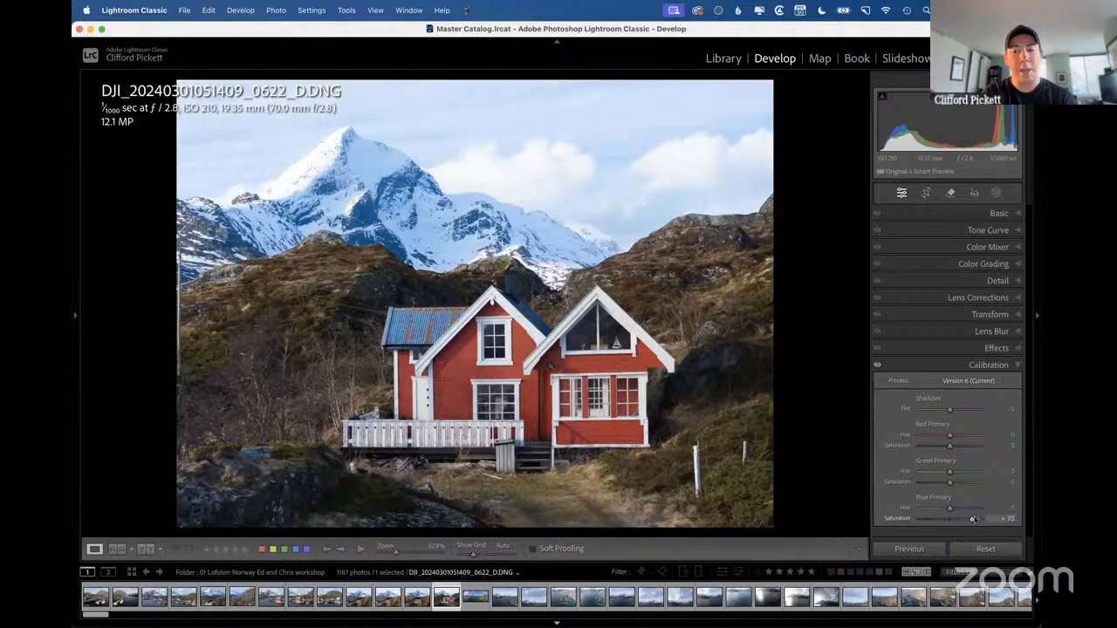
click(969, 247)
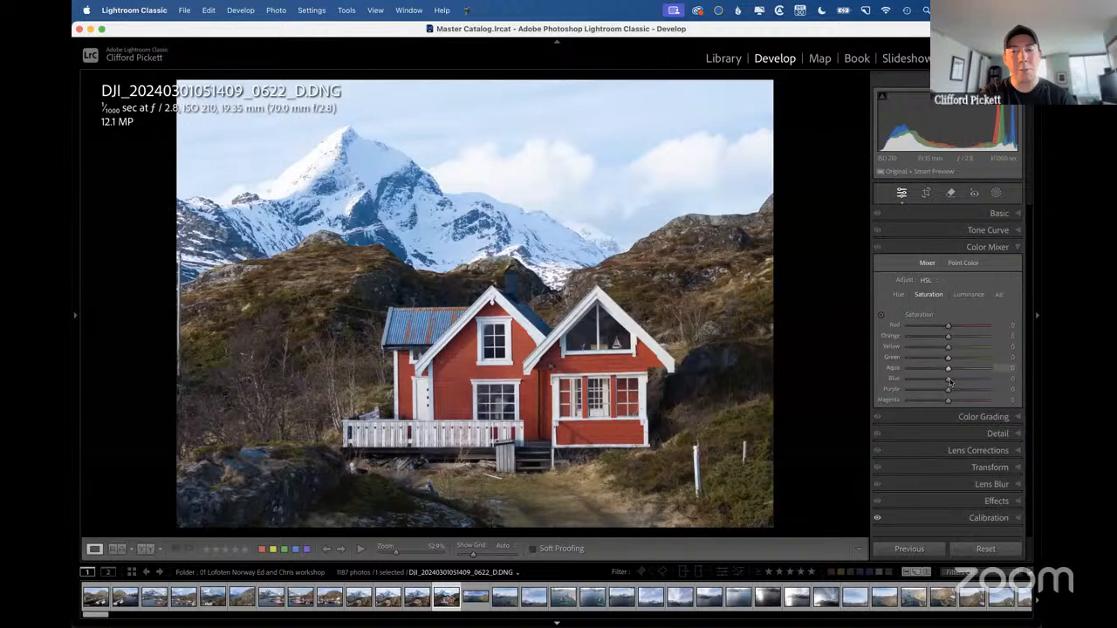
drag(950, 381, 946, 380)
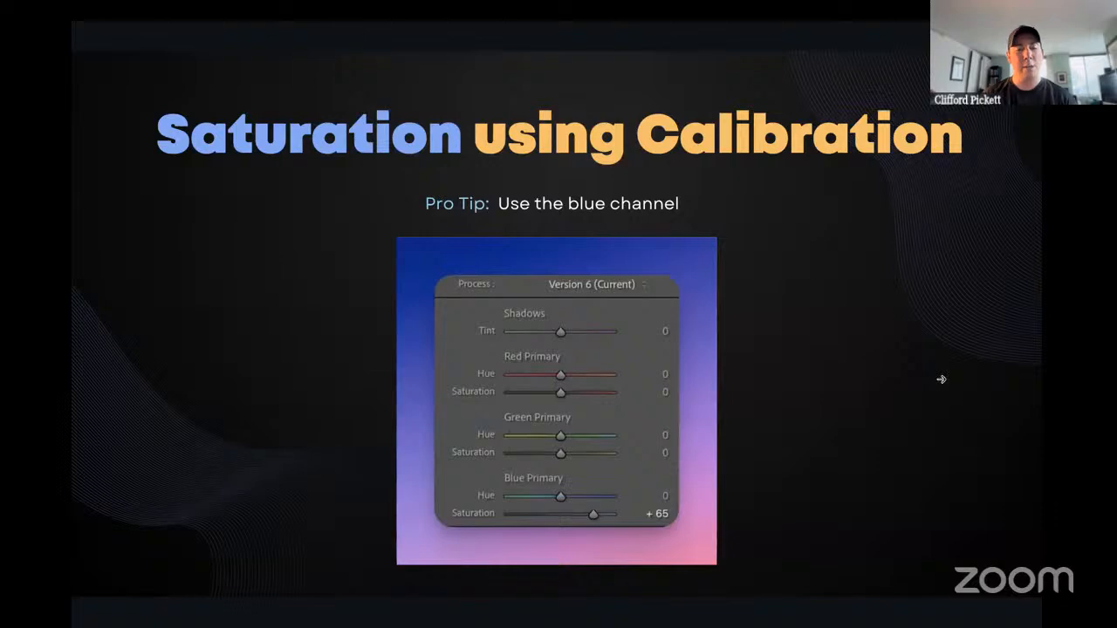
Advance the presentation to the Golden 39 slide and return to the Lightroom Classic Library grid.
key(Right)
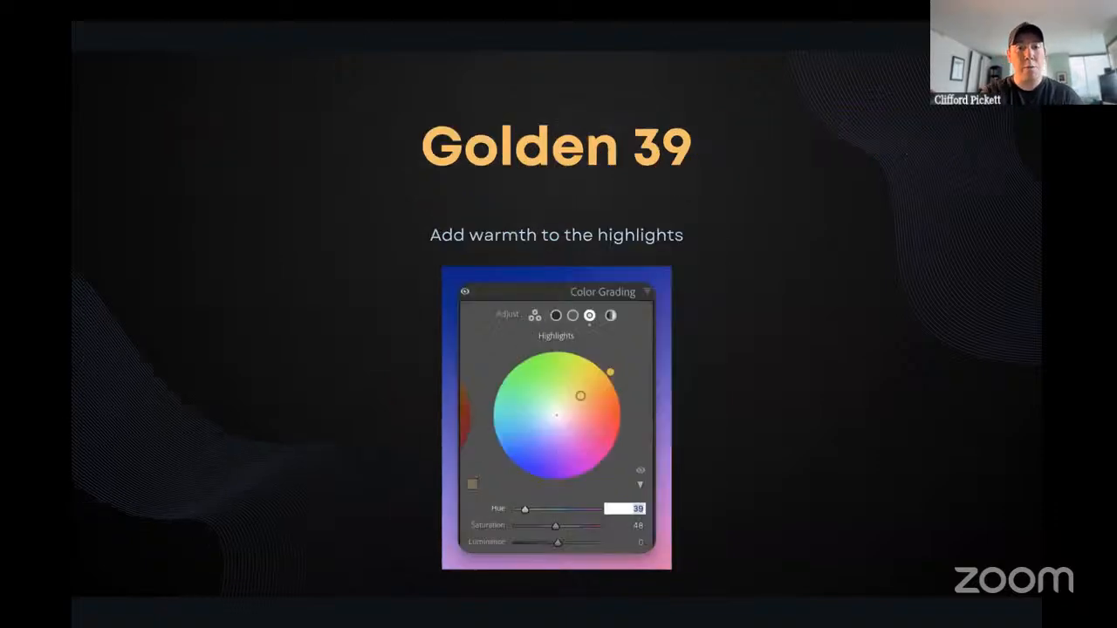
key(ctrl+Left)
key(g)
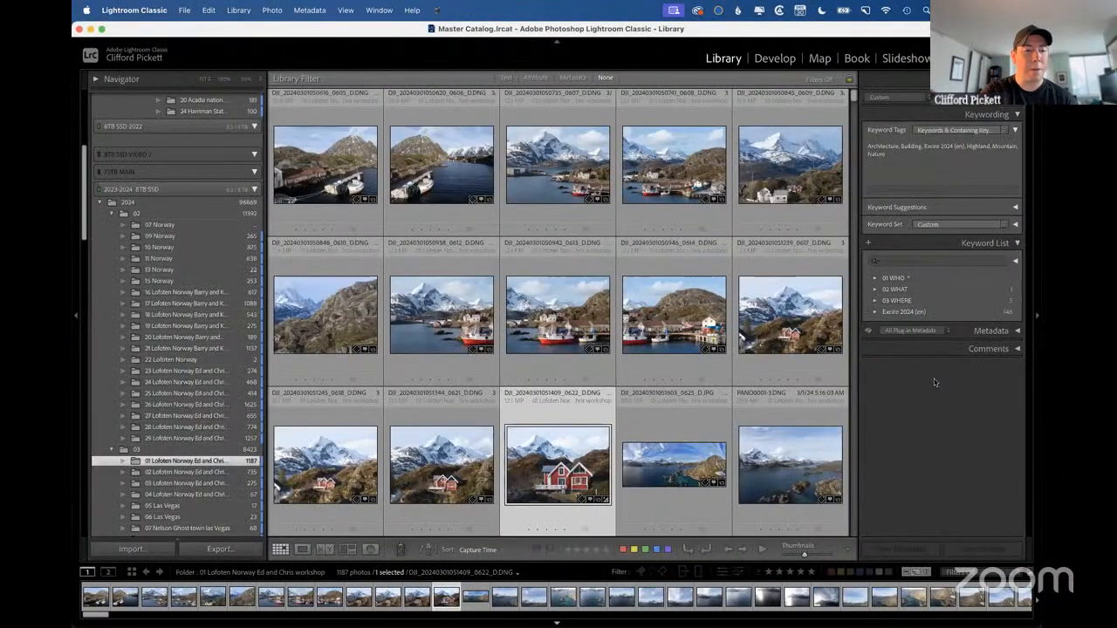
Open IMG_0979.DNG from the Golden Hour collection in Develop.
scroll(174, 360, down, 10)
scroll(174, 359, down, 5)
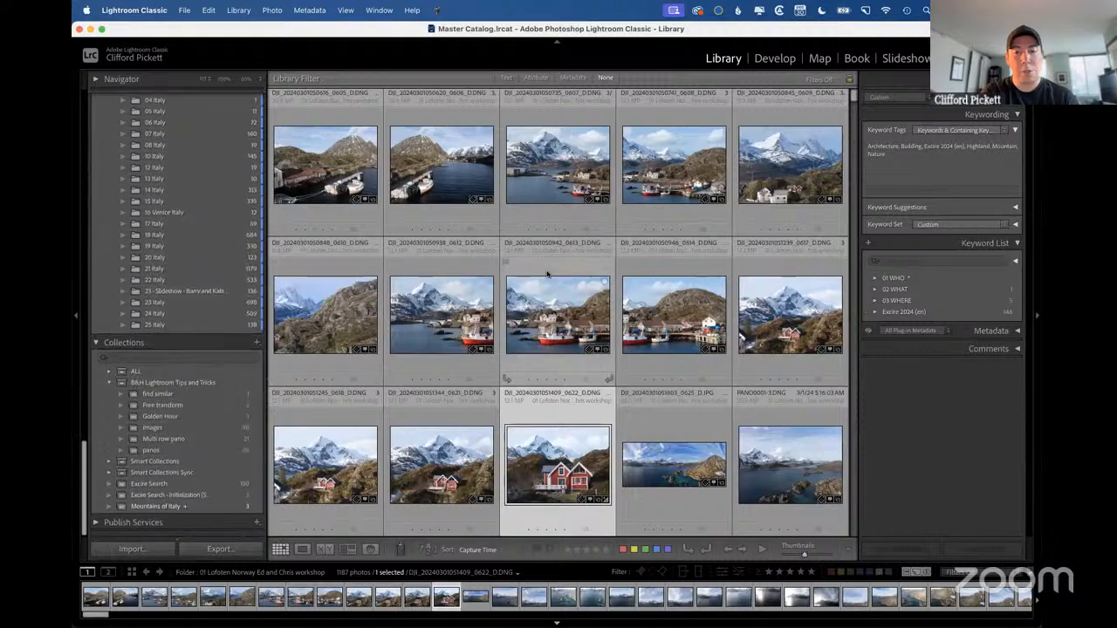
scroll(547, 274, down, 10)
scroll(547, 274, down, 15)
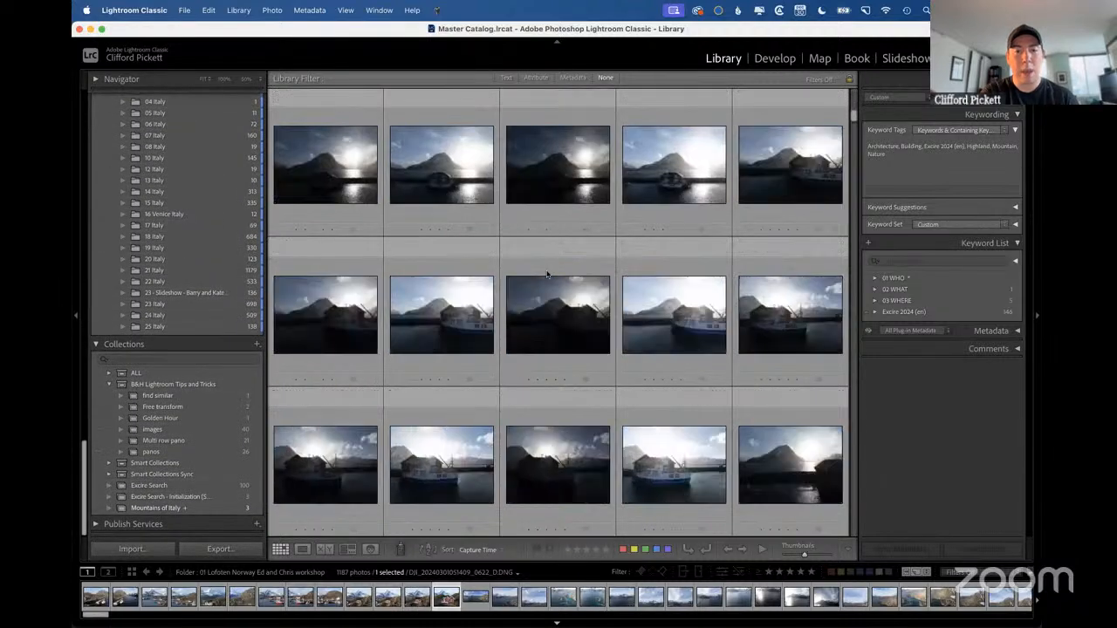
scroll(547, 274, down, 15)
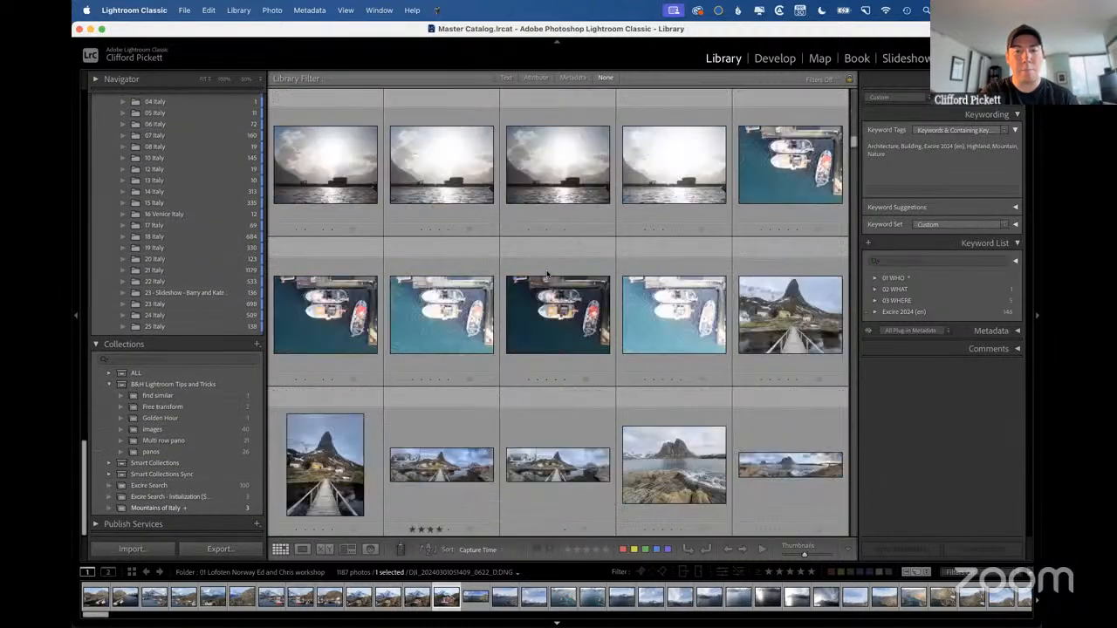
scroll(547, 274, down, 10)
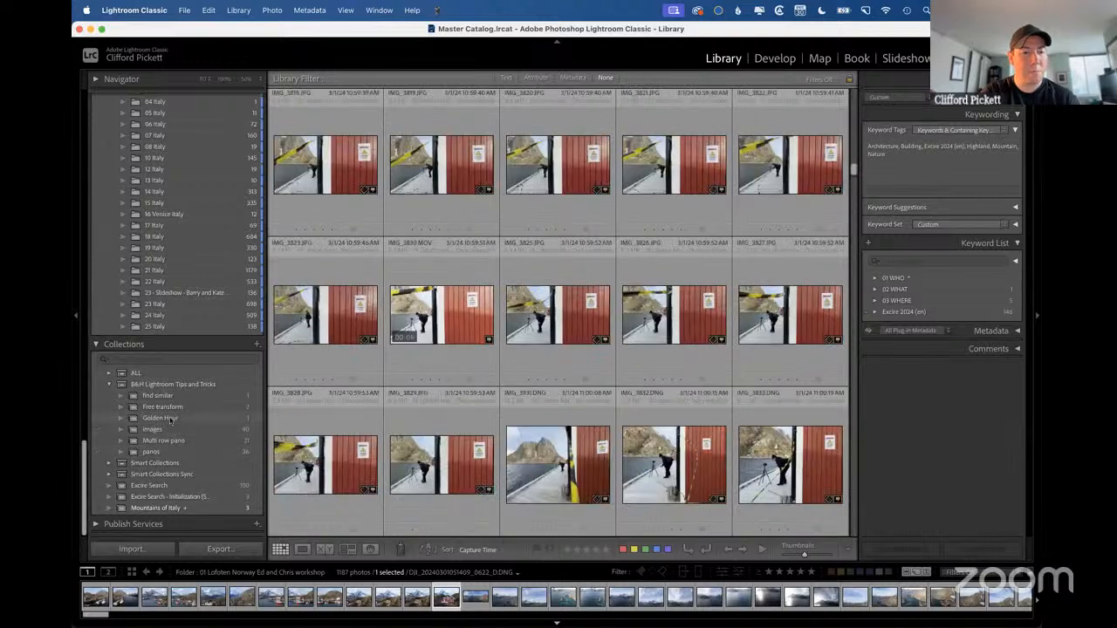
click(156, 418)
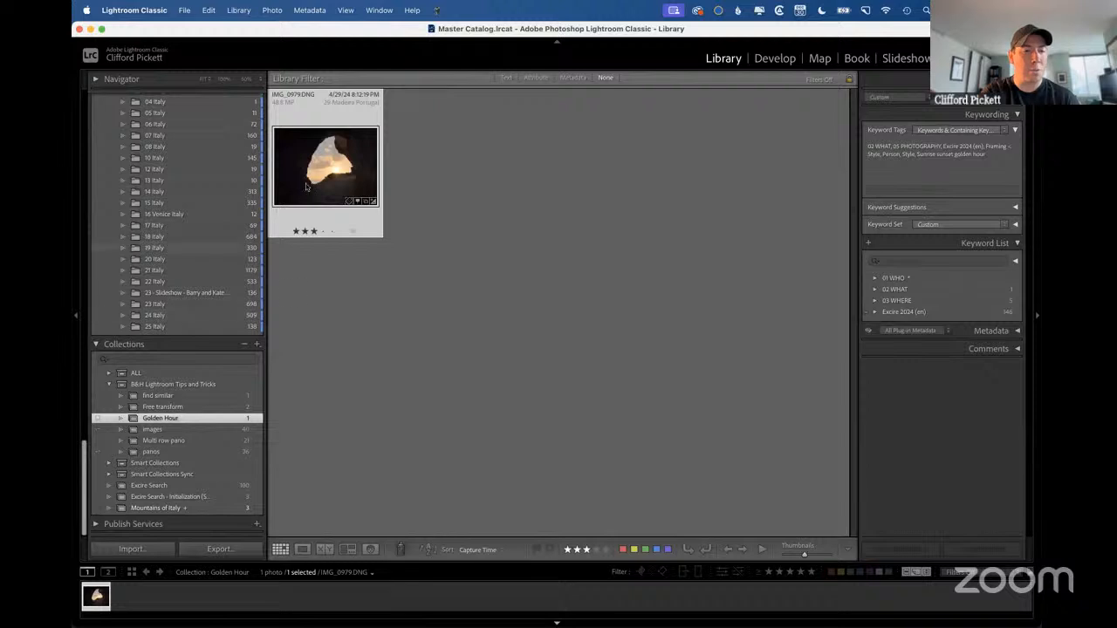
key(d)
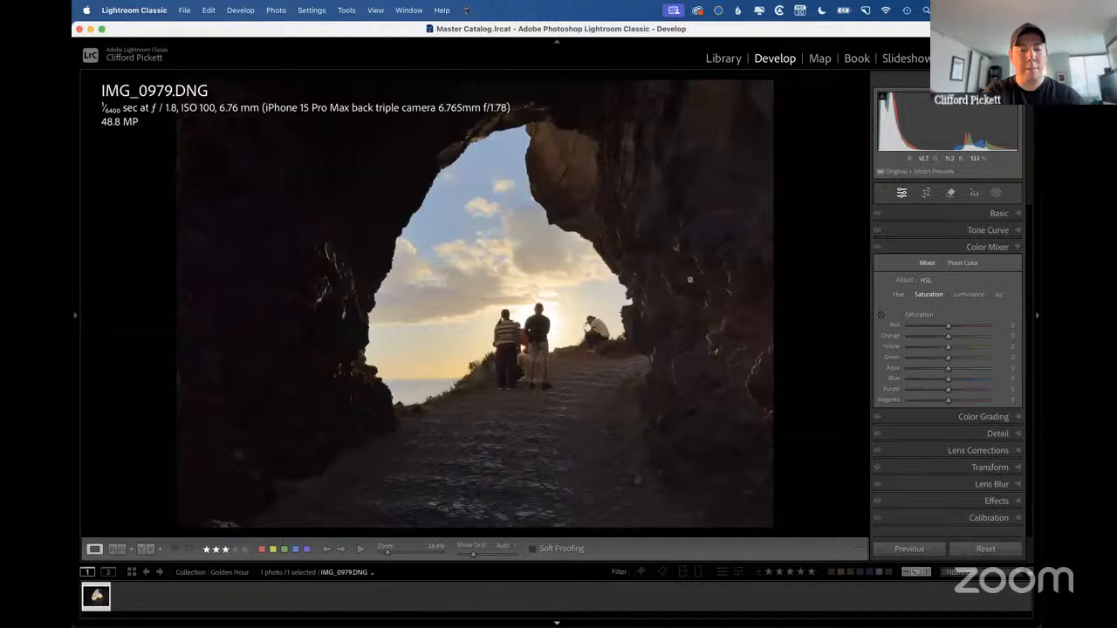
Try to remove the couple and the seated person in the cave opening with generative AI Remove, and undo the result.
key(q)
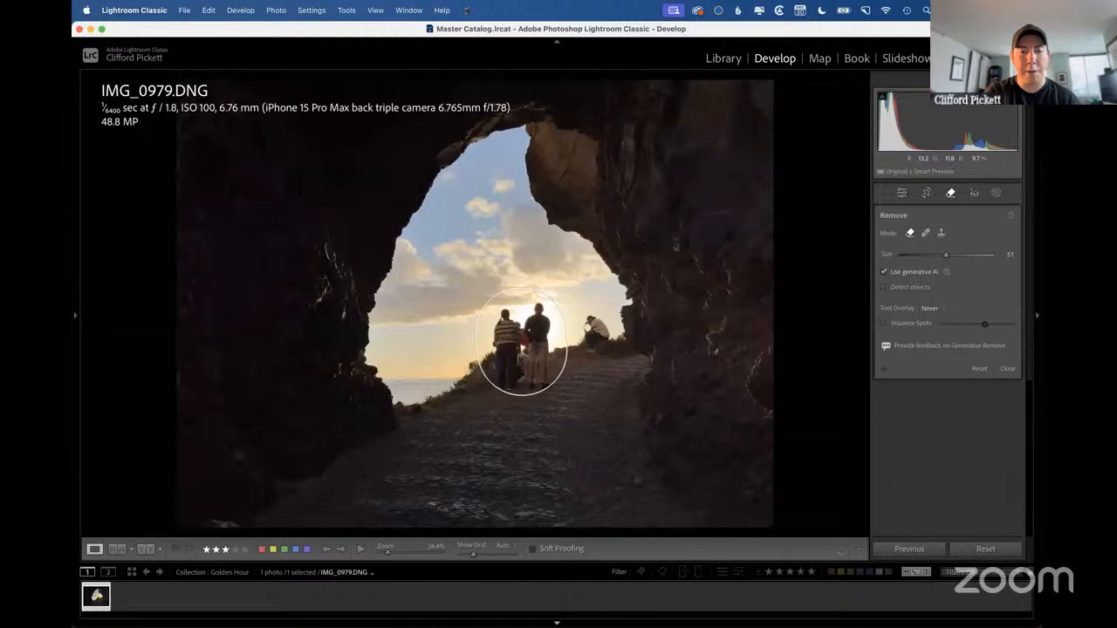
click(521, 342)
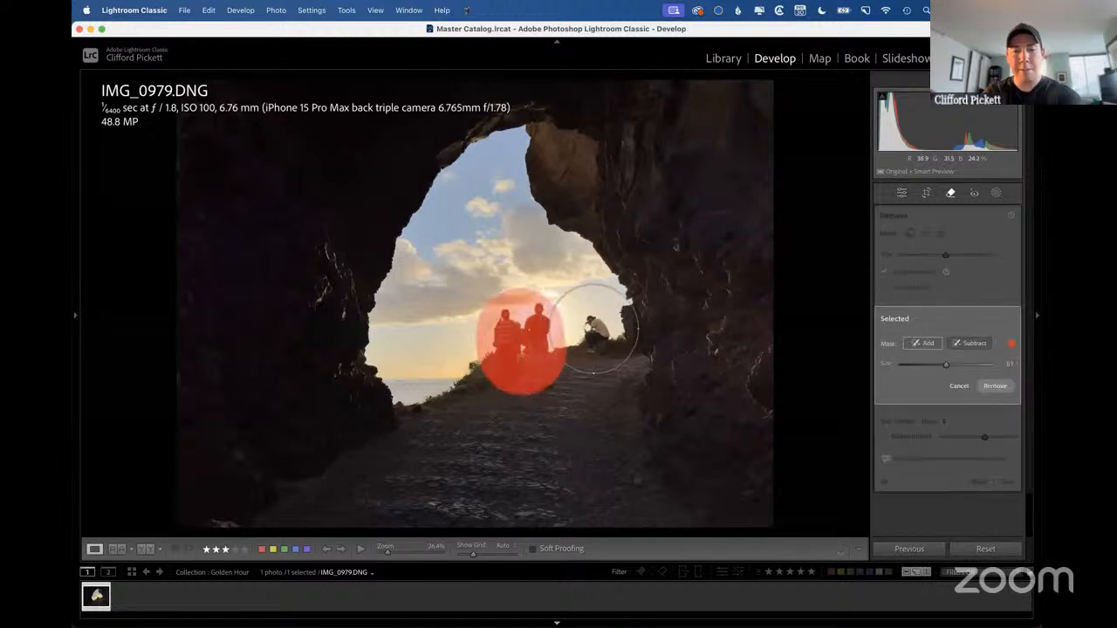
scroll(594, 327, down, 5)
scroll(594, 327, down, 3)
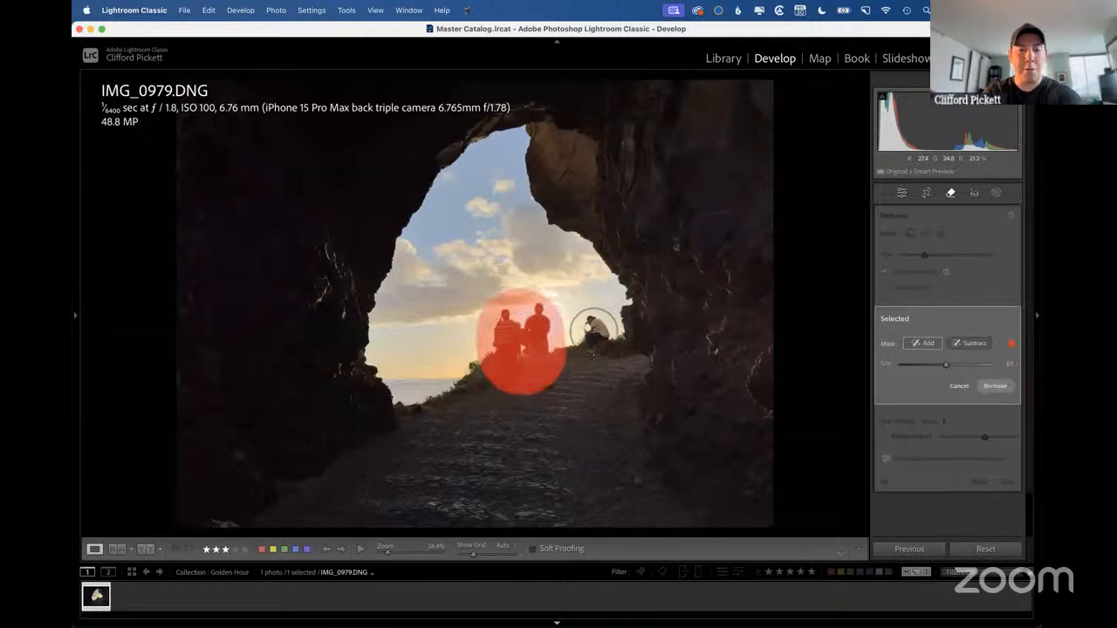
click(594, 330)
key(Return)
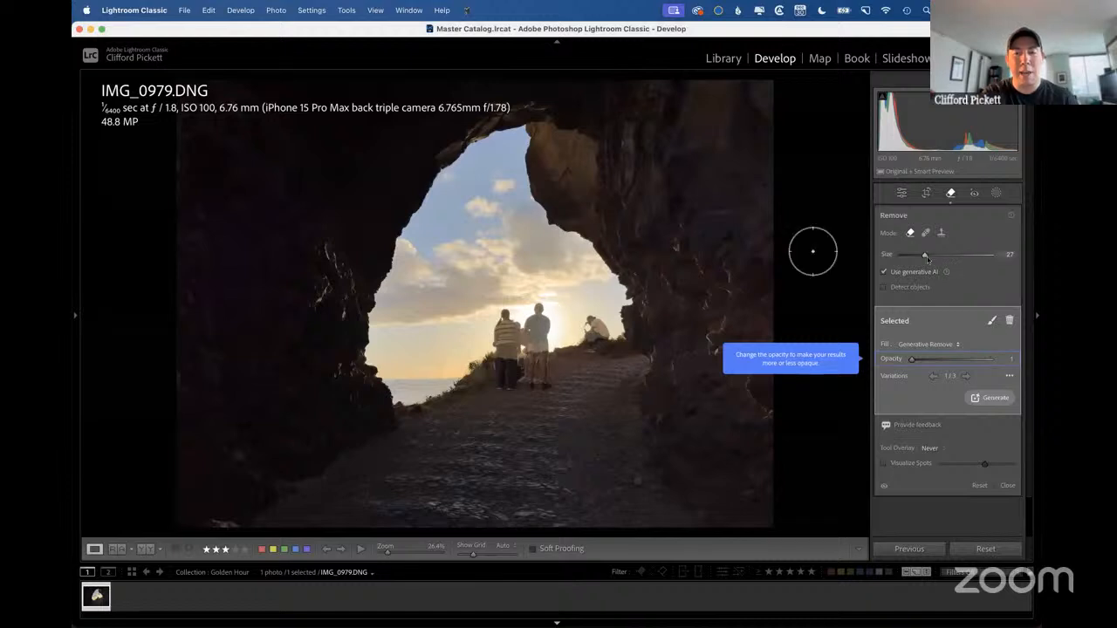
mouse_move(926, 258)
mouse_down()
mouse_move(944, 258)
mouse_move(925, 257)
mouse_up()
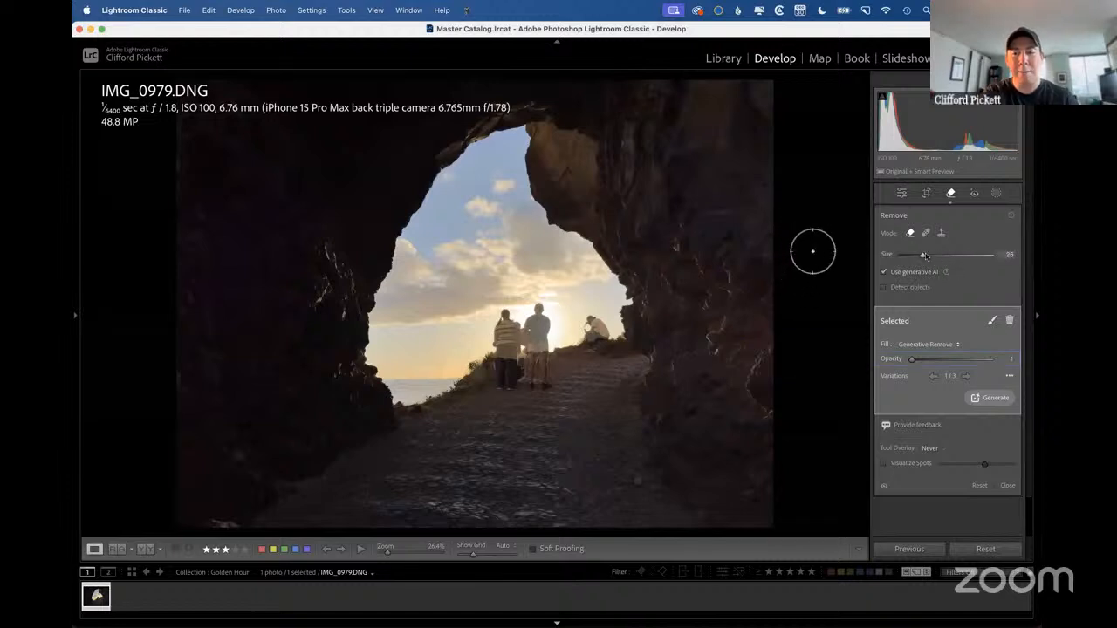
key(super+z)
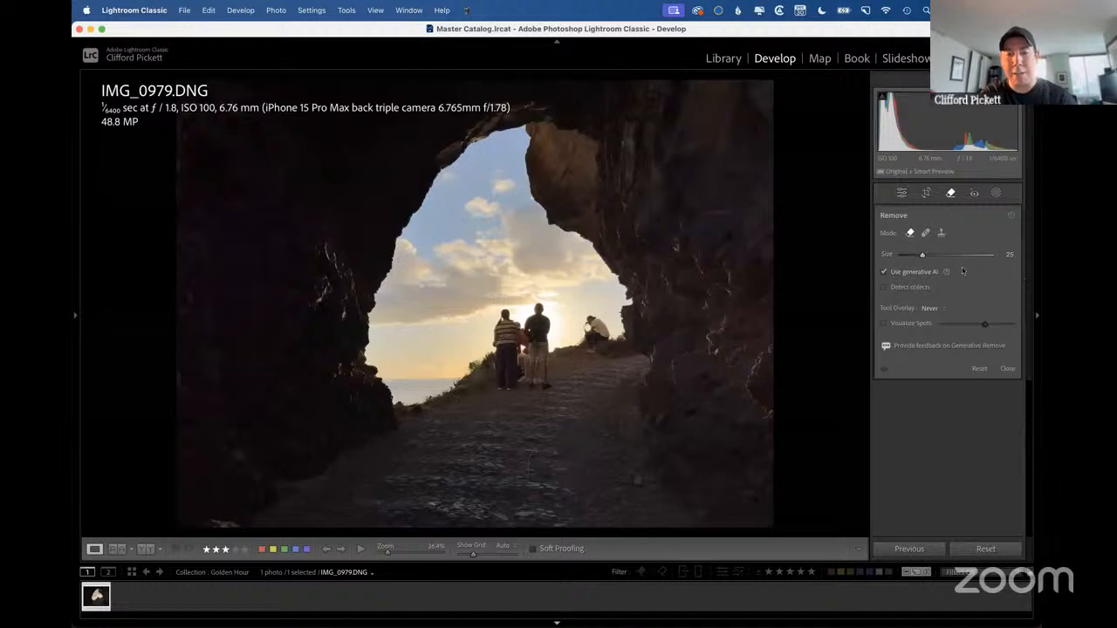
key(q)
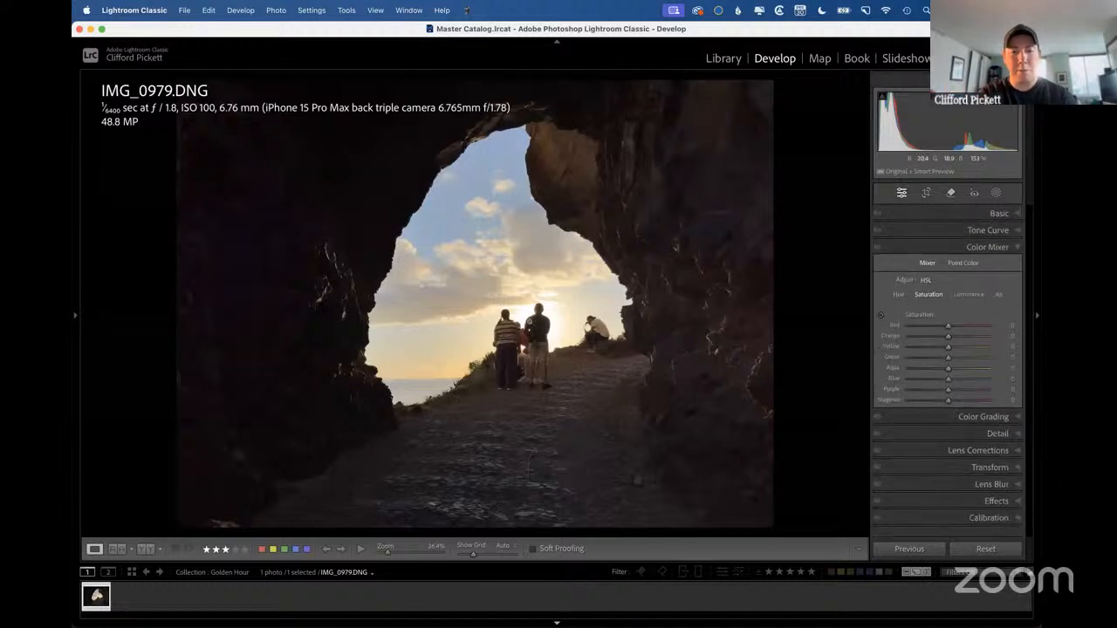
key(q)
mouse_move(534, 294)
mouse_down()
mouse_move(494, 330)
mouse_move(512, 370)
mouse_move(534, 293)
mouse_up()
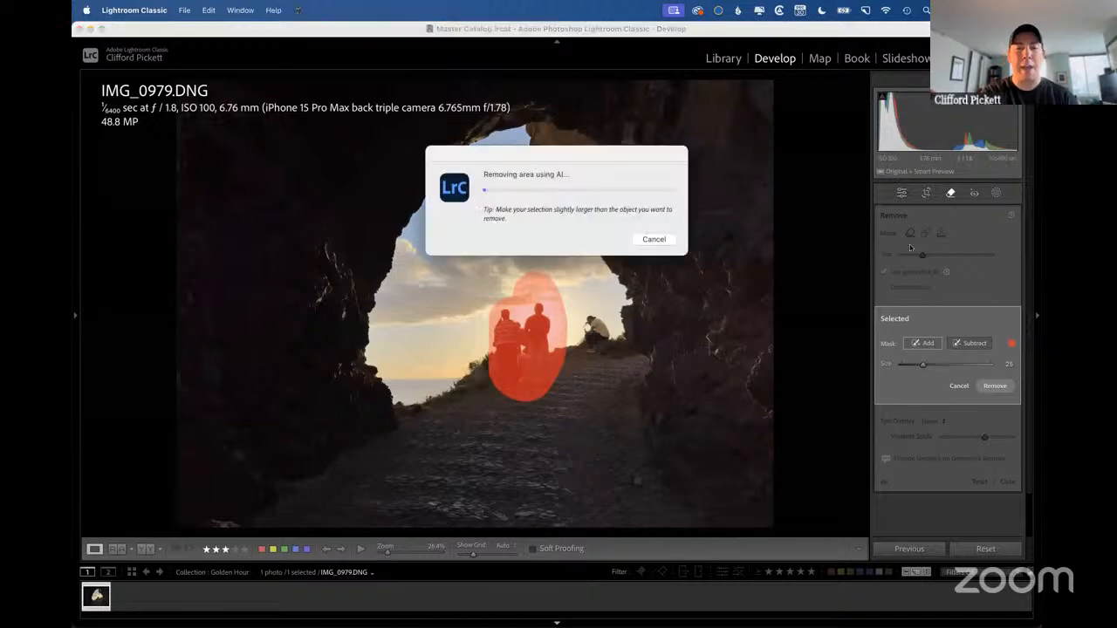
click(657, 240)
Undo the recent changes to restore the cave photo's earlier edited version, and close the Remove tool.
key(super+z)
key(super+z)
key(super+z)
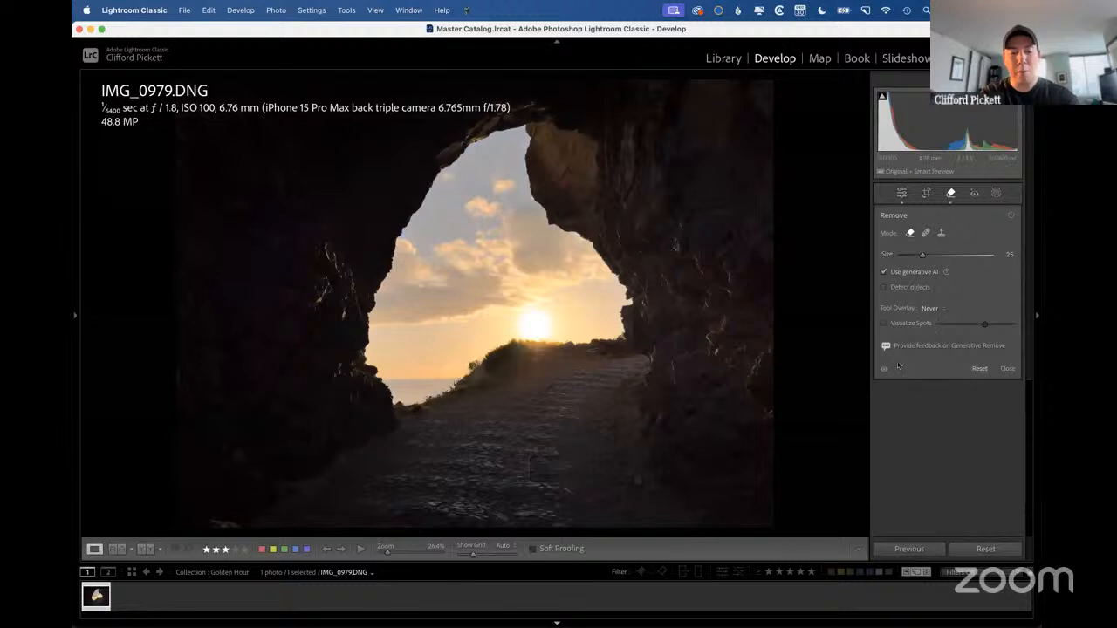
click(952, 194)
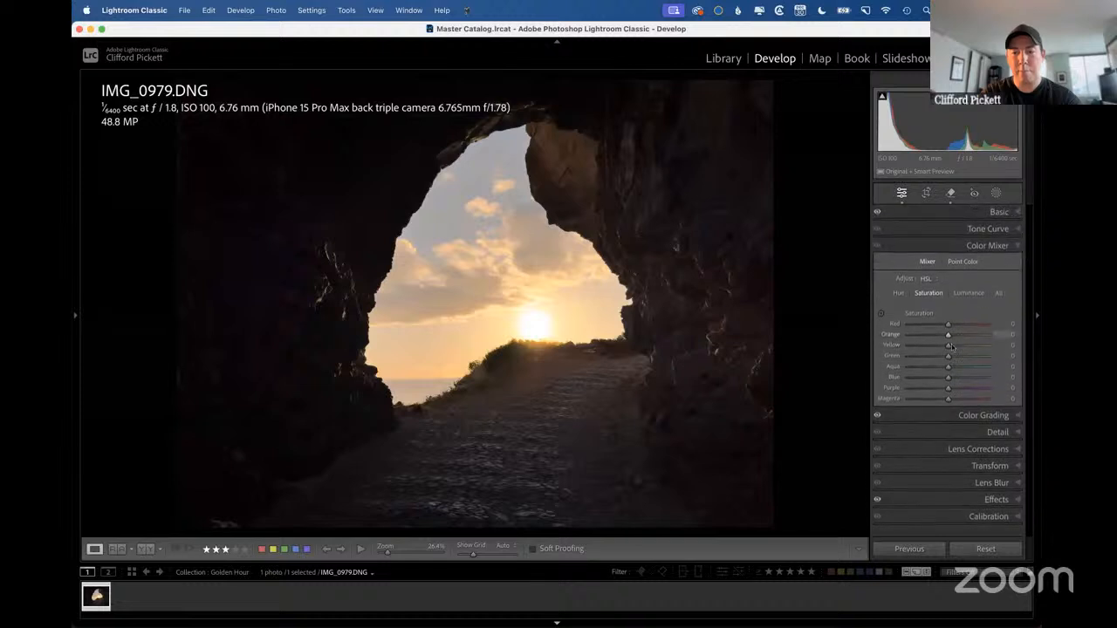
In Color Grading, reset the Highlights saturation of the cave photo to compare, and set it to 43 with Hue kept at 39.
click(978, 415)
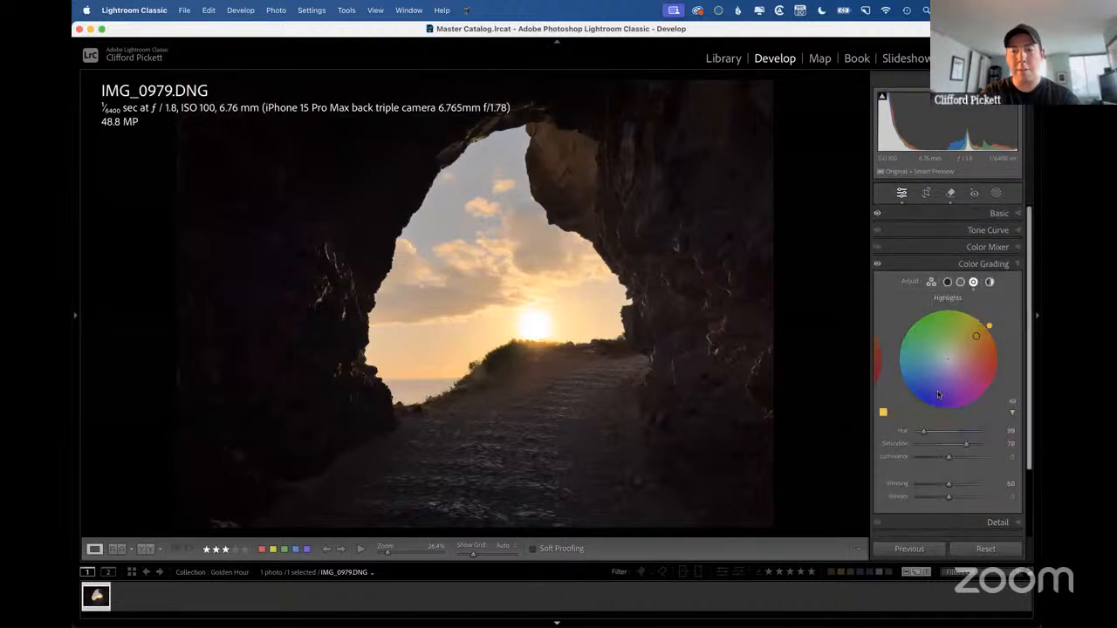
mouse_move(965, 445)
mouse_down()
mouse_move(913, 446)
mouse_move(951, 446)
mouse_up()
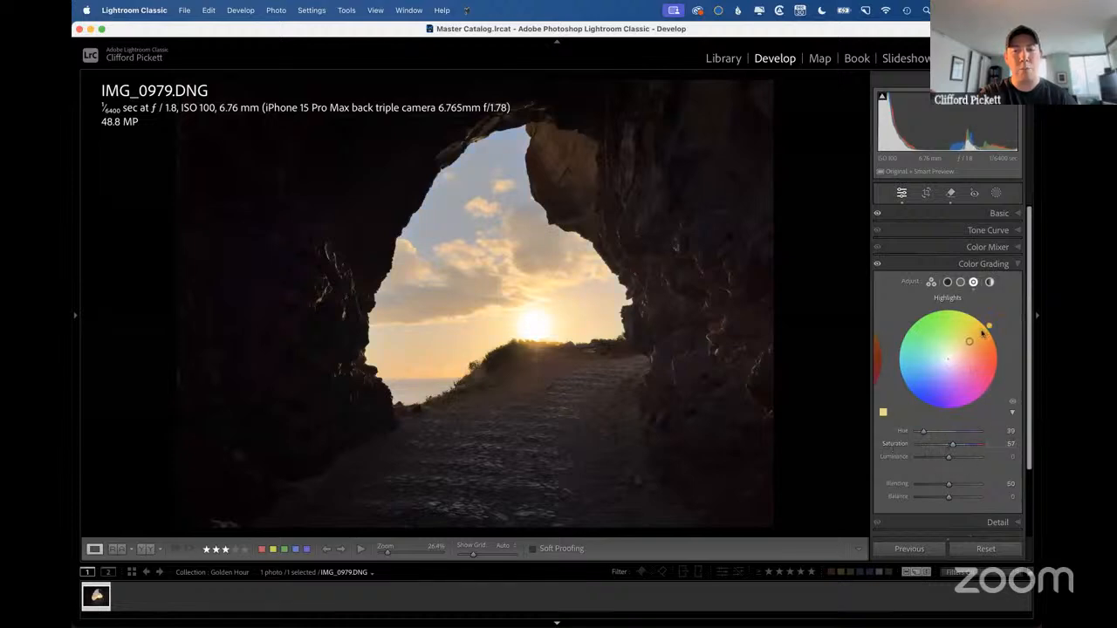
double_click(894, 444)
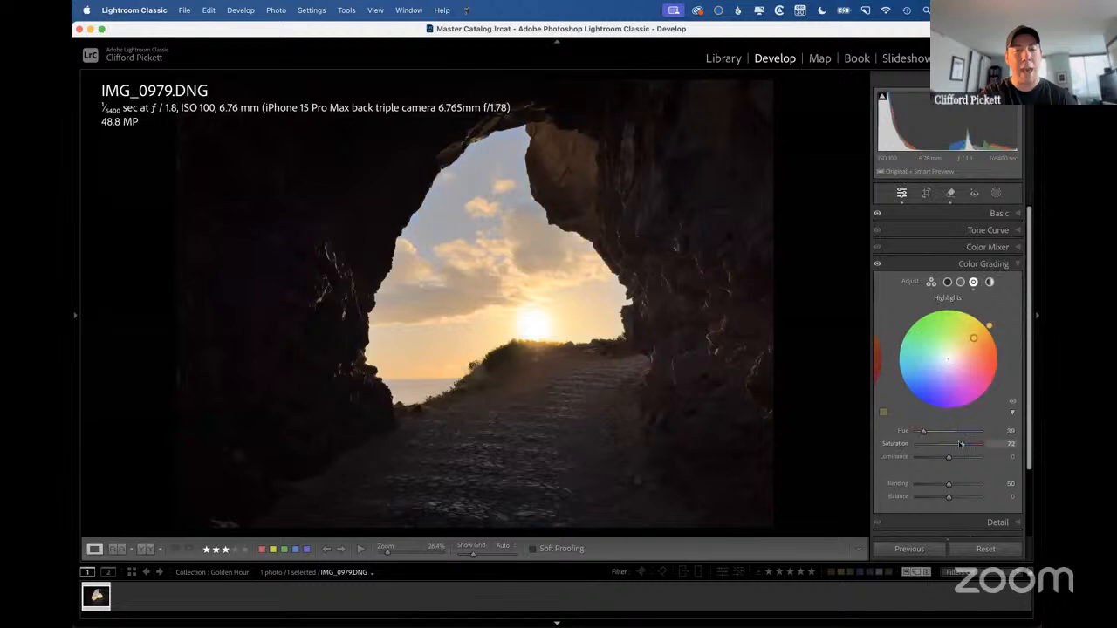
drag(916, 444, 945, 447)
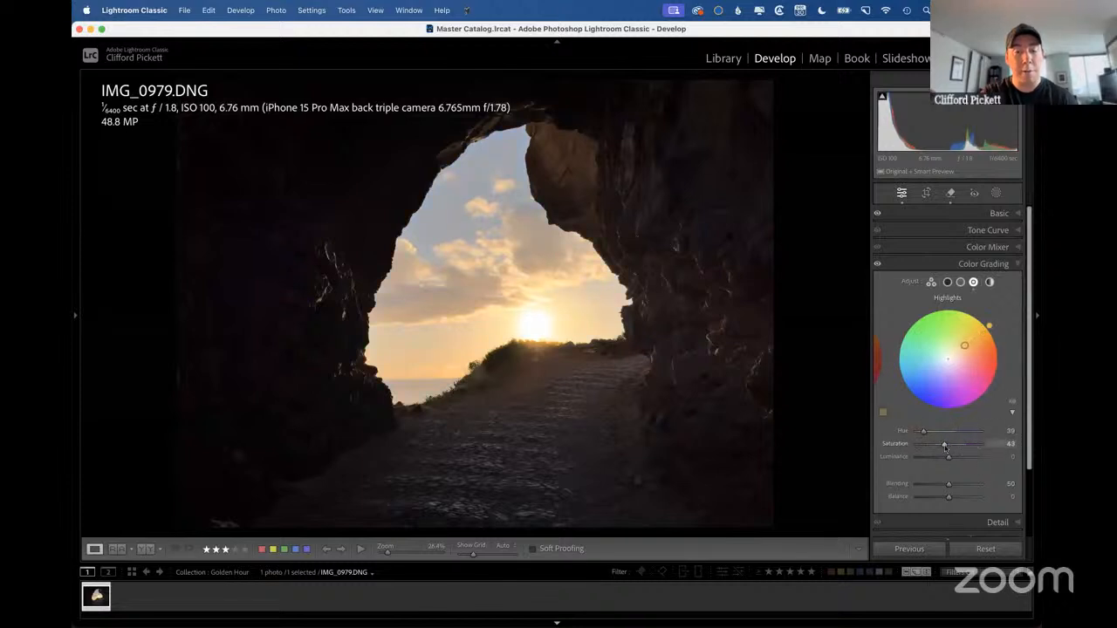
Browse the Free transform collection and the 19 Italy folder in the Library grid for another example photo.
key(g)
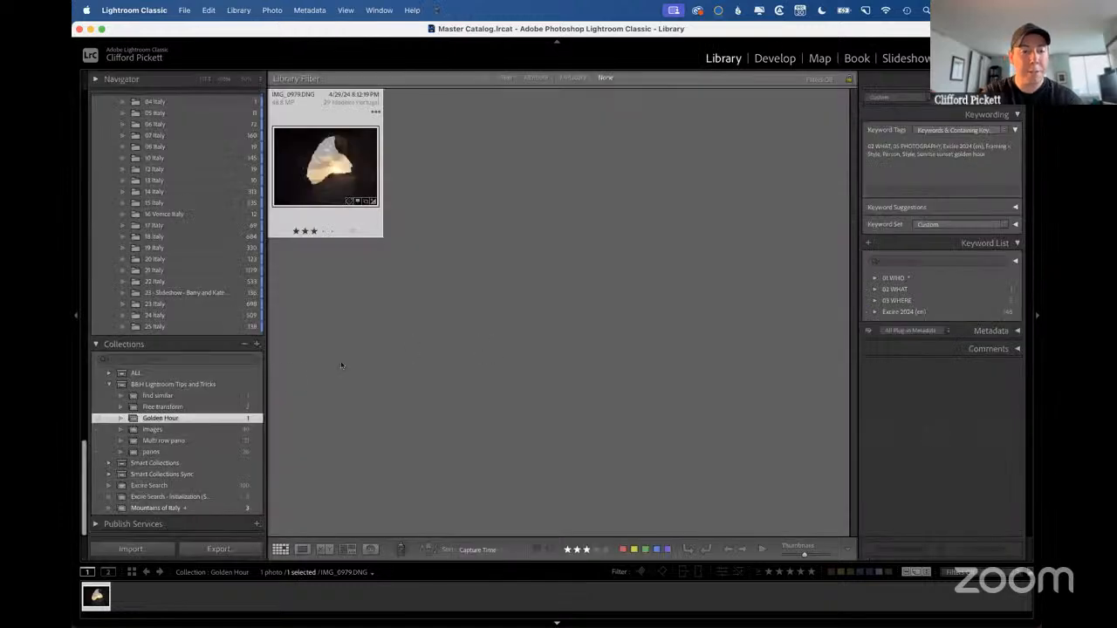
click(160, 407)
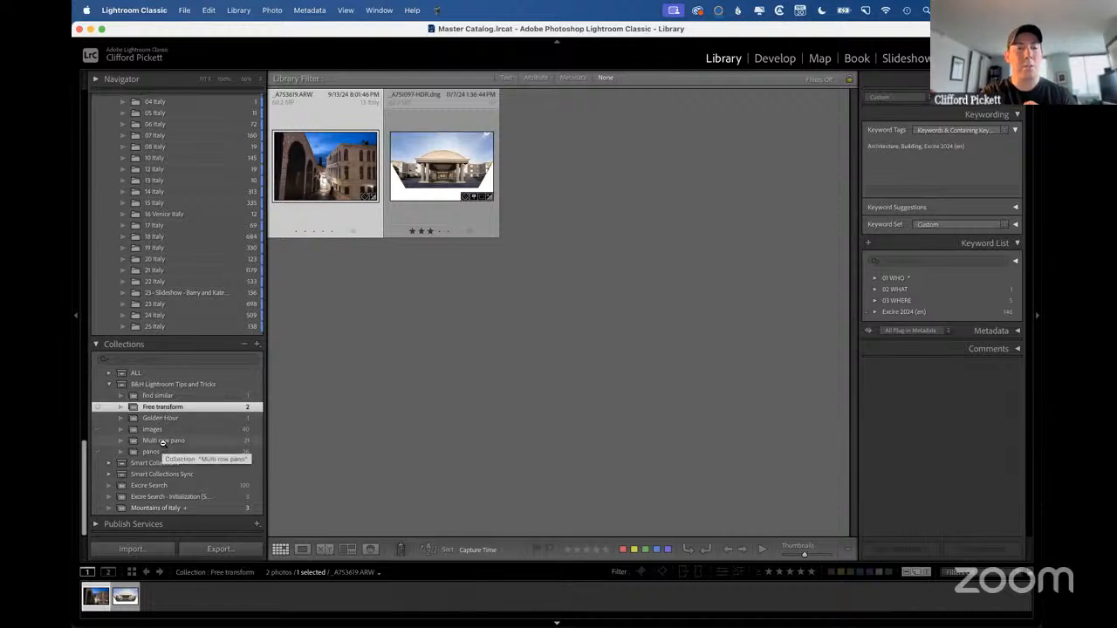
click(179, 247)
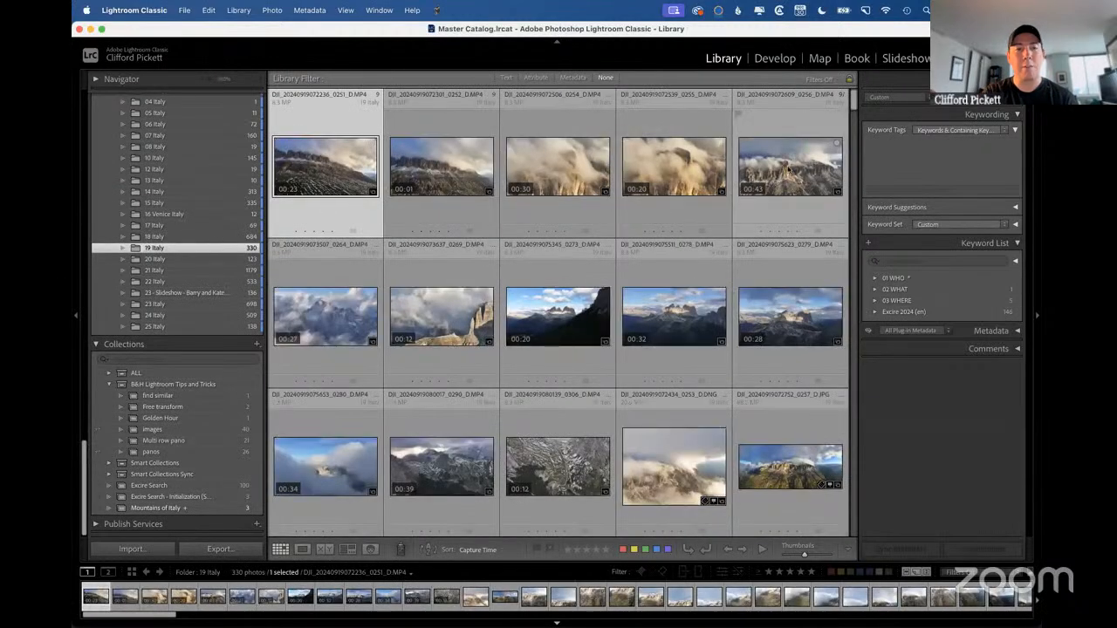
click(788, 170)
key(d)
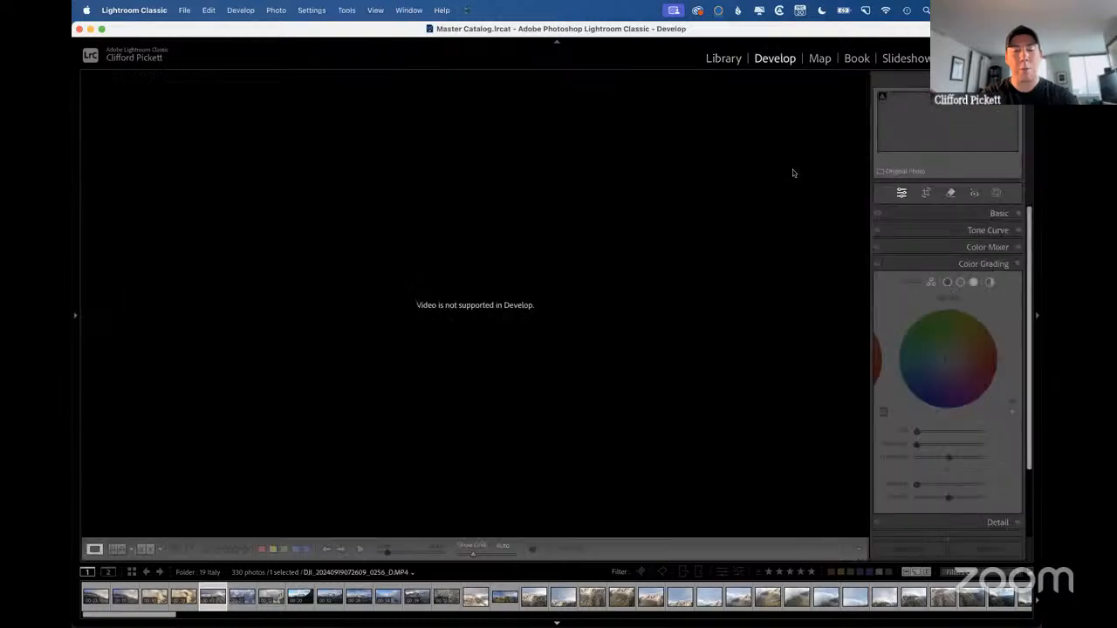
key(g)
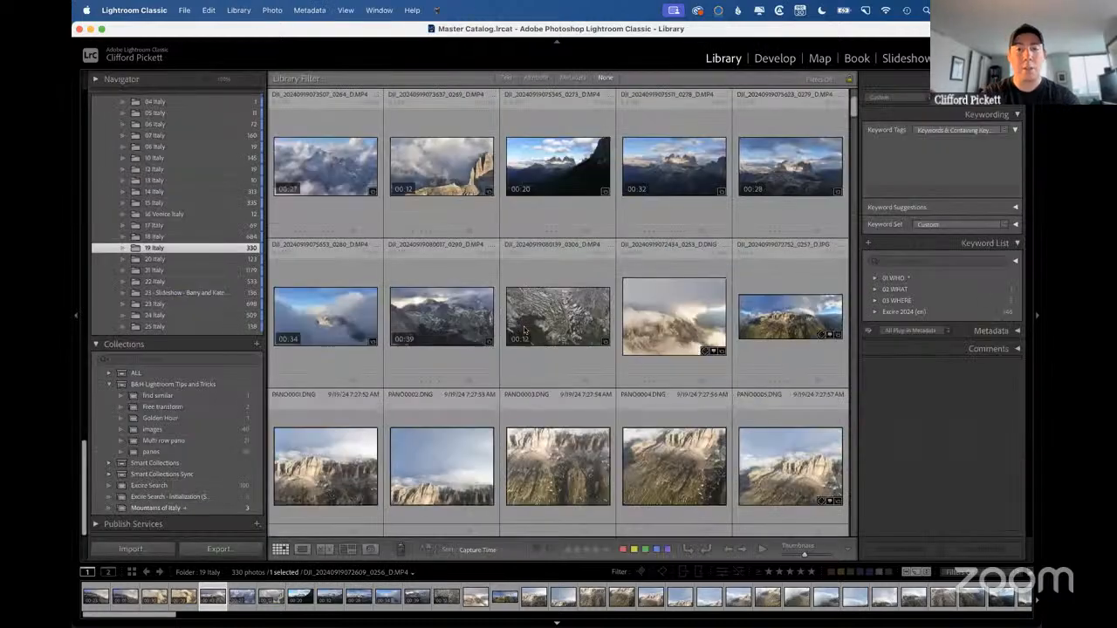
scroll(525, 330, down, 5)
Advance the presentation to the Find loose images slide and return to the Lightroom Classic Library grid.
key(ctrl+Right)
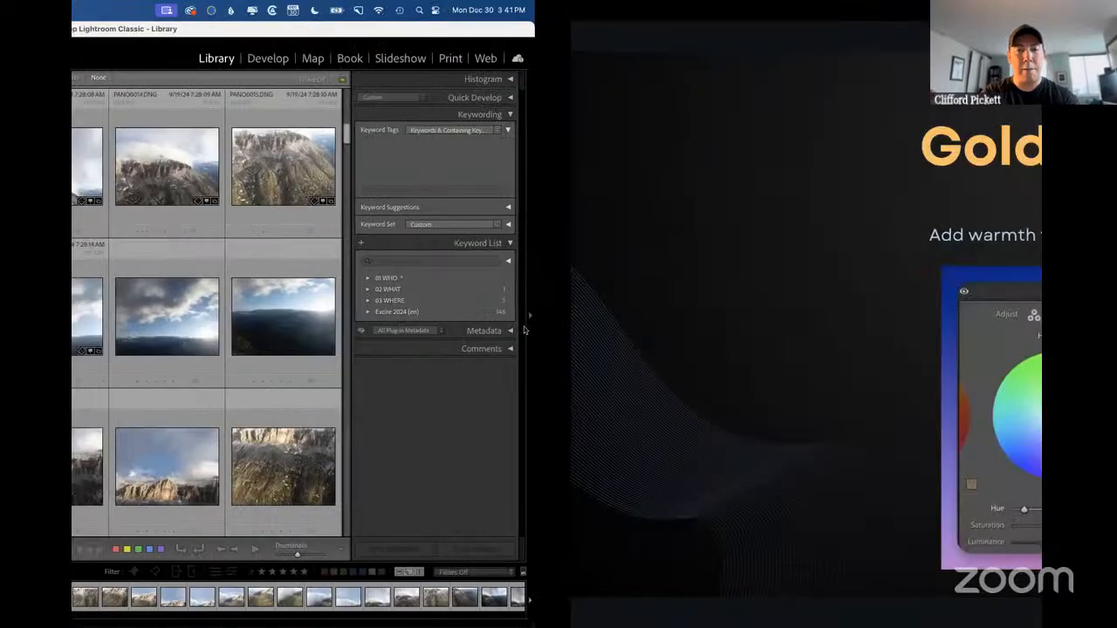
click(523, 327)
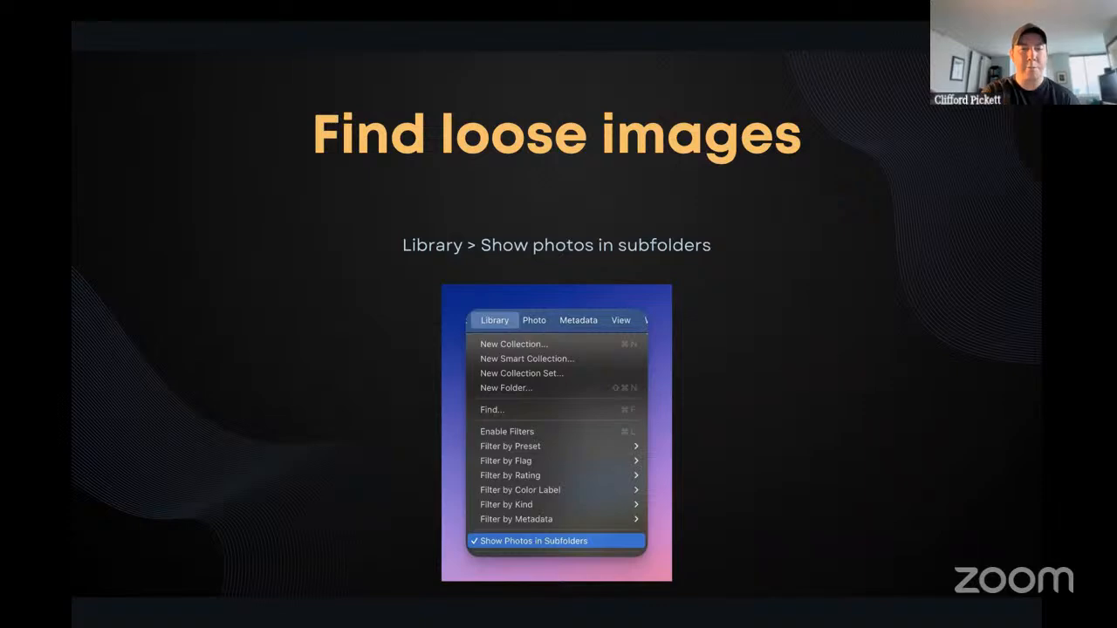
key(ctrl+Left)
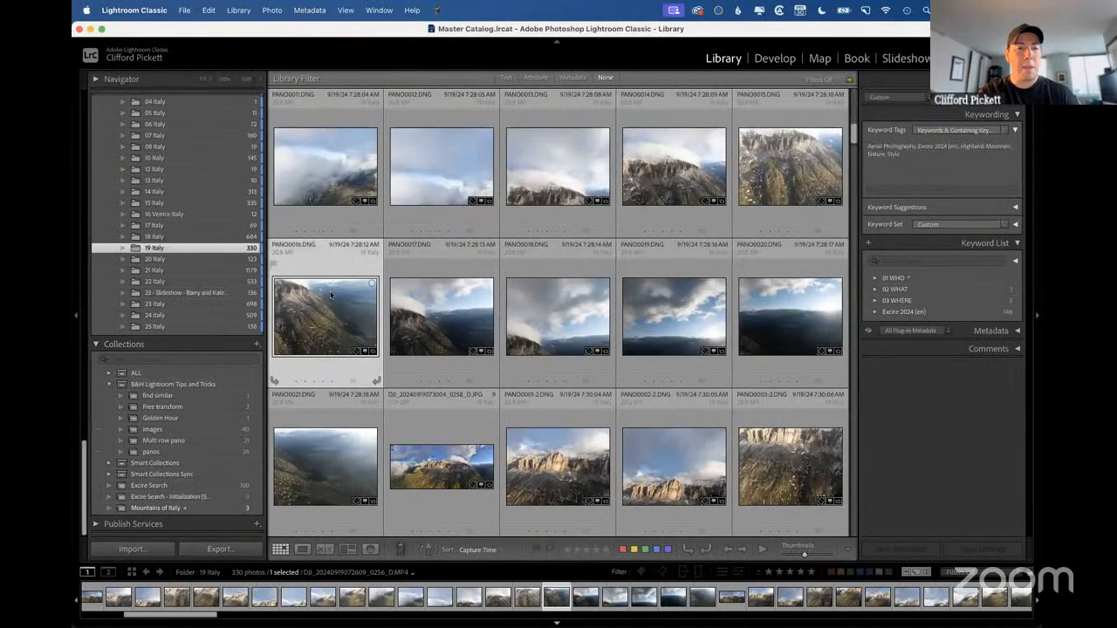
Show the contents of the 2024 month folder 09 and turn off its attribute filter.
click(331, 296)
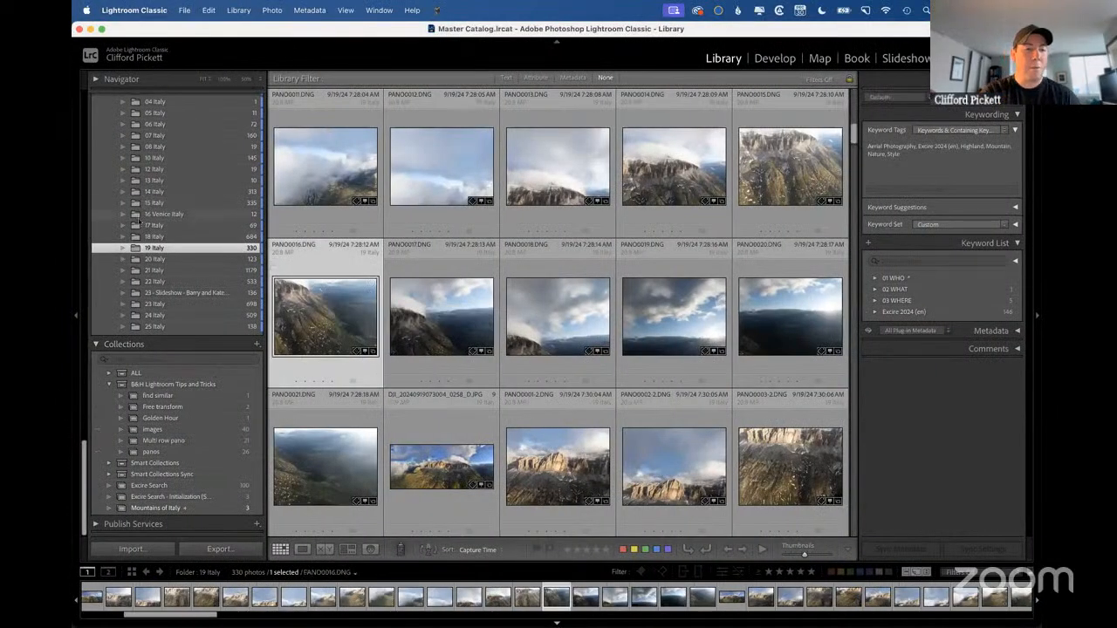
scroll(155, 266, up, 5)
scroll(155, 265, down, 2)
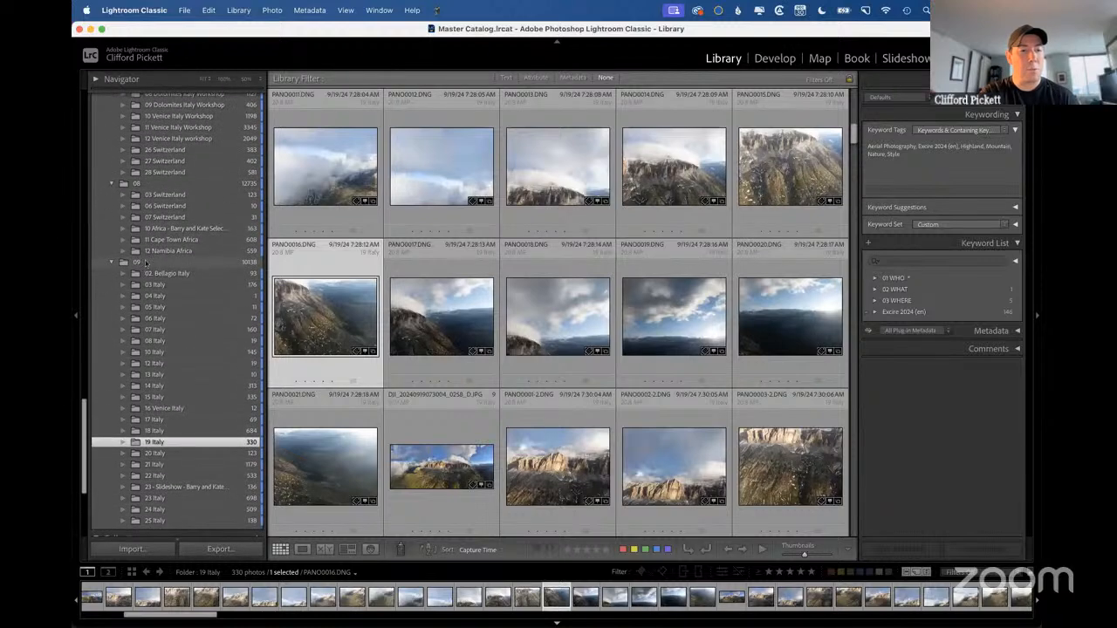
click(146, 263)
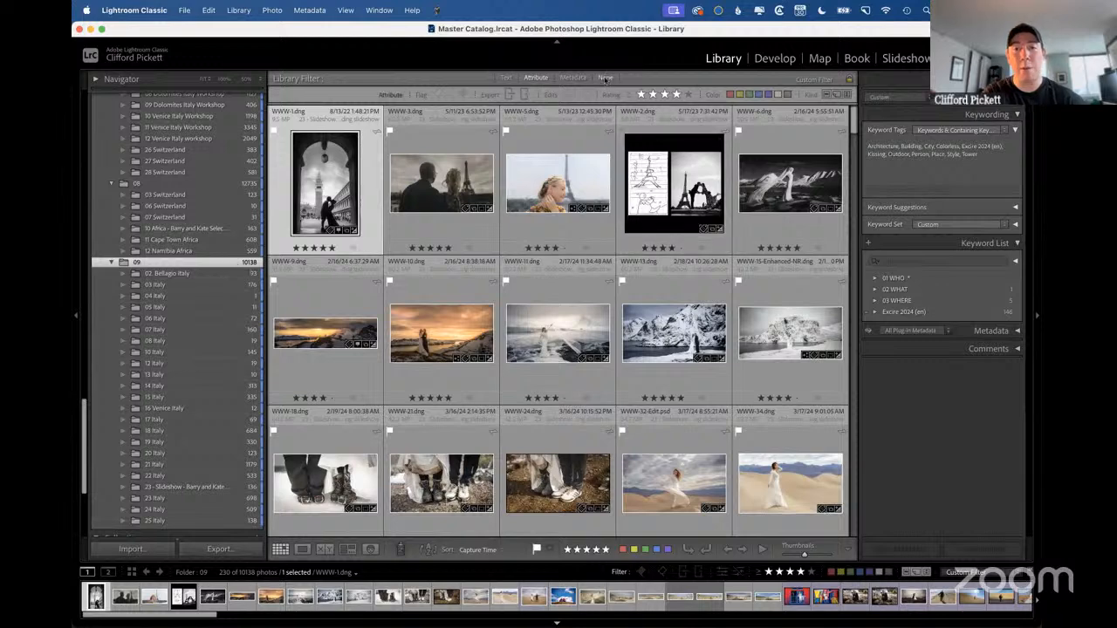
click(605, 78)
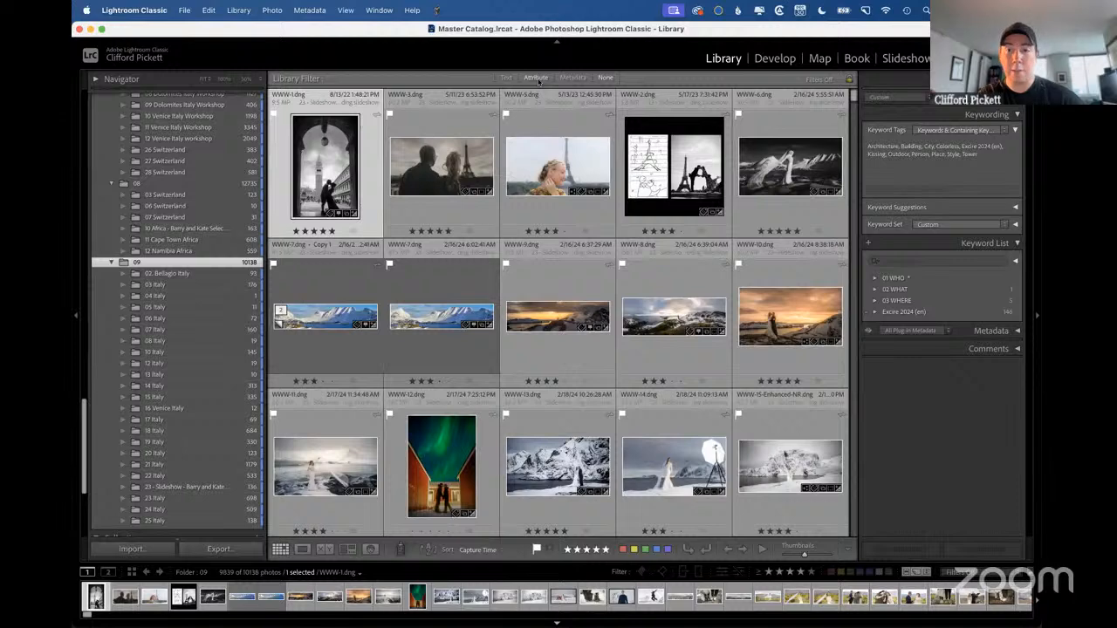
Turn off Show Photos in Subfolders for the Library, and collapse the 09 and 08 month folders.
click(238, 11)
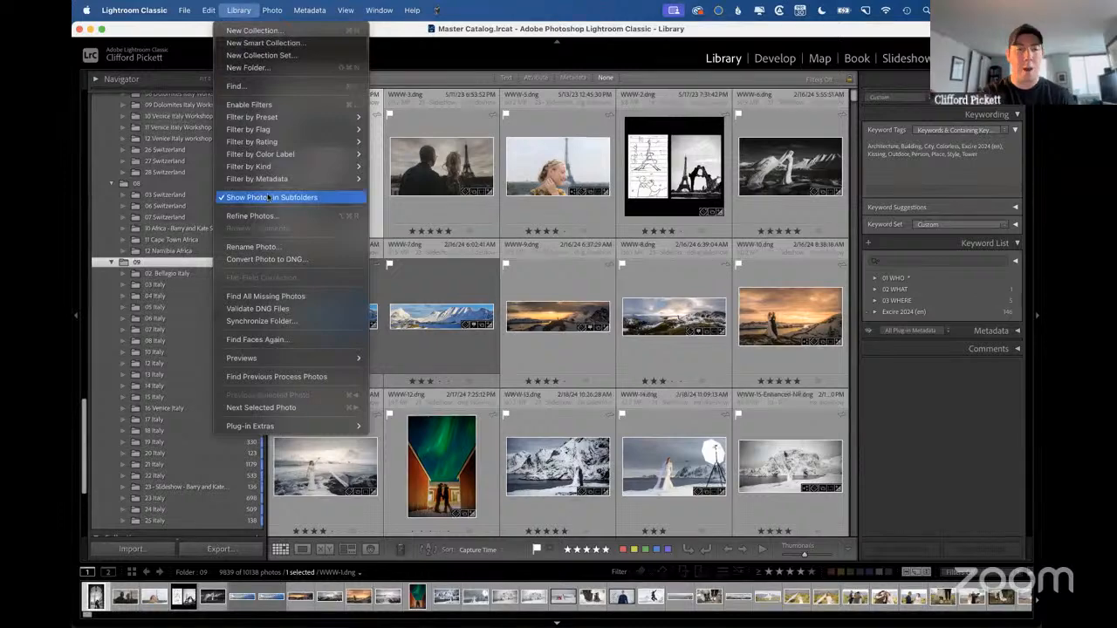
click(269, 199)
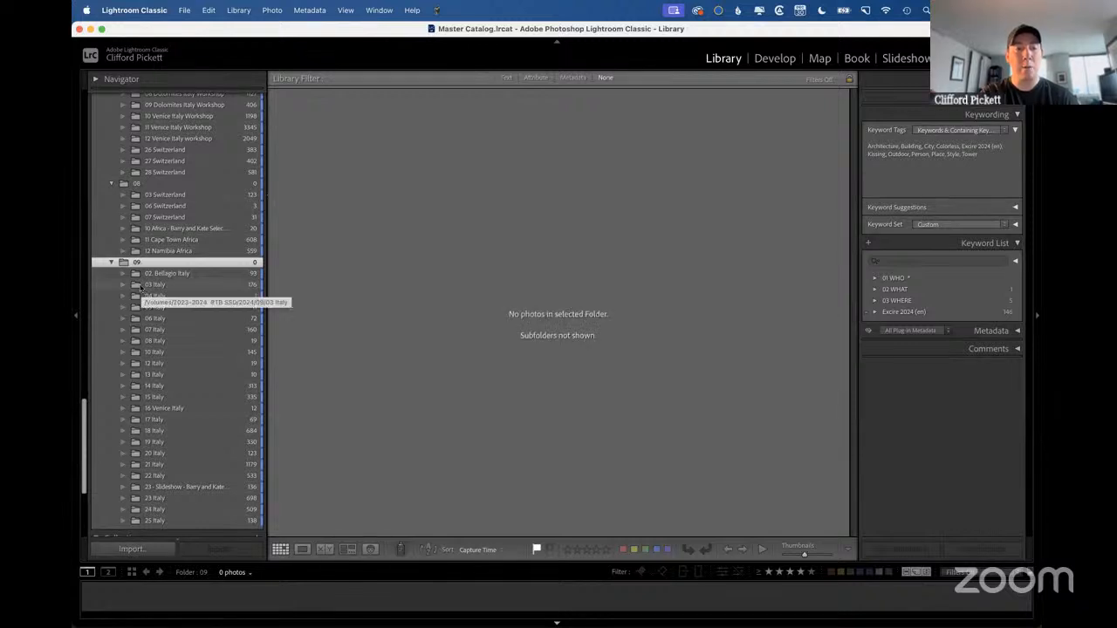
click(112, 262)
click(111, 248)
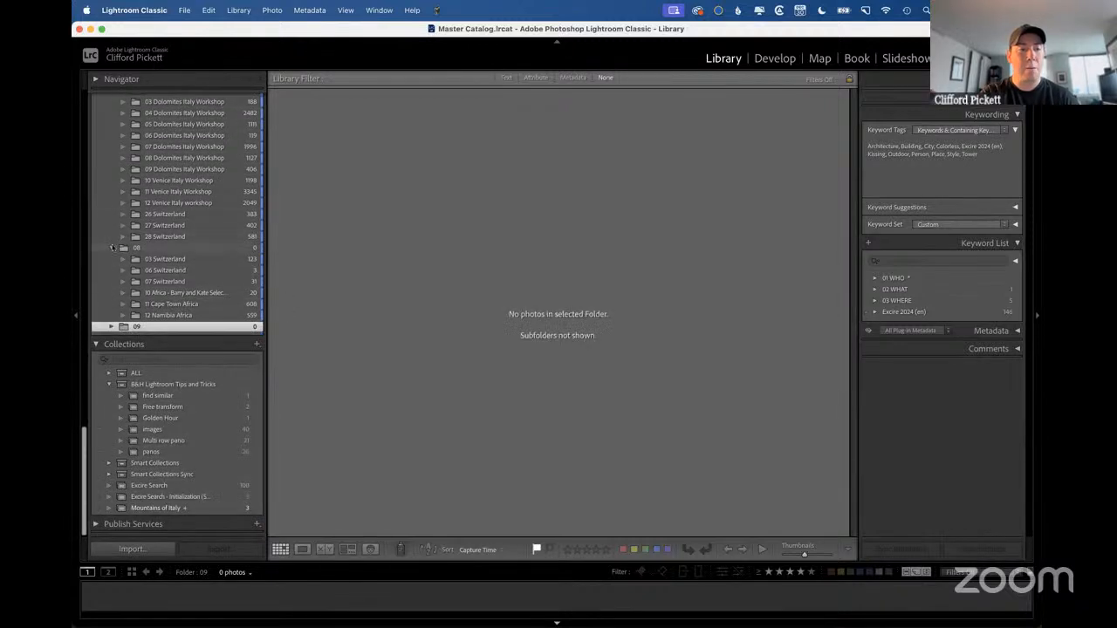
Collapse the 07 and 06 month folders in the 2024 folder list.
click(113, 198)
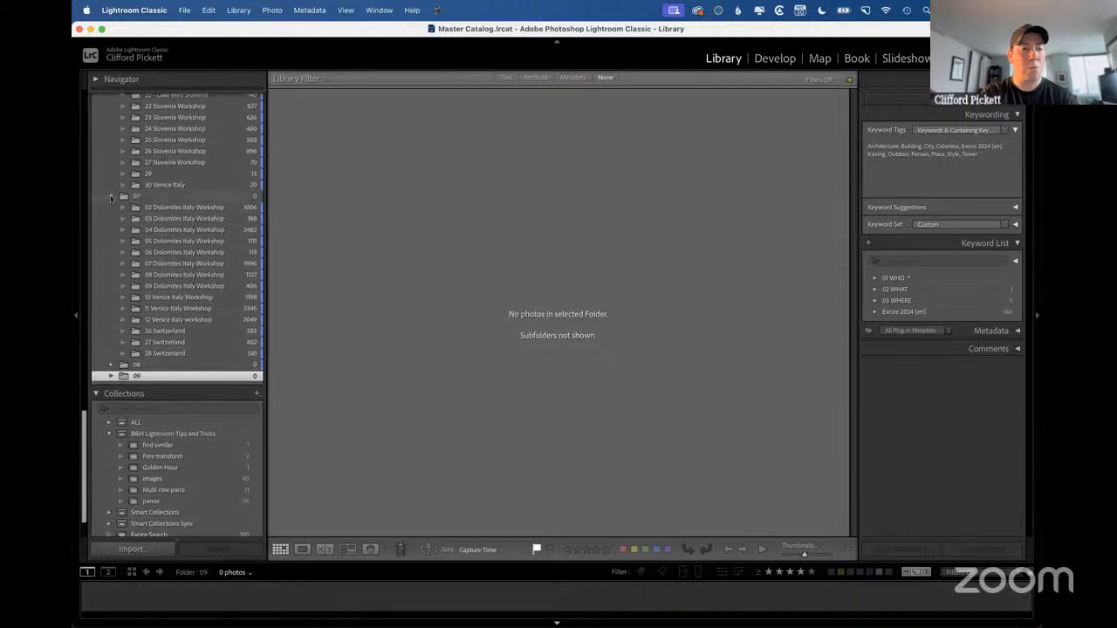
click(112, 112)
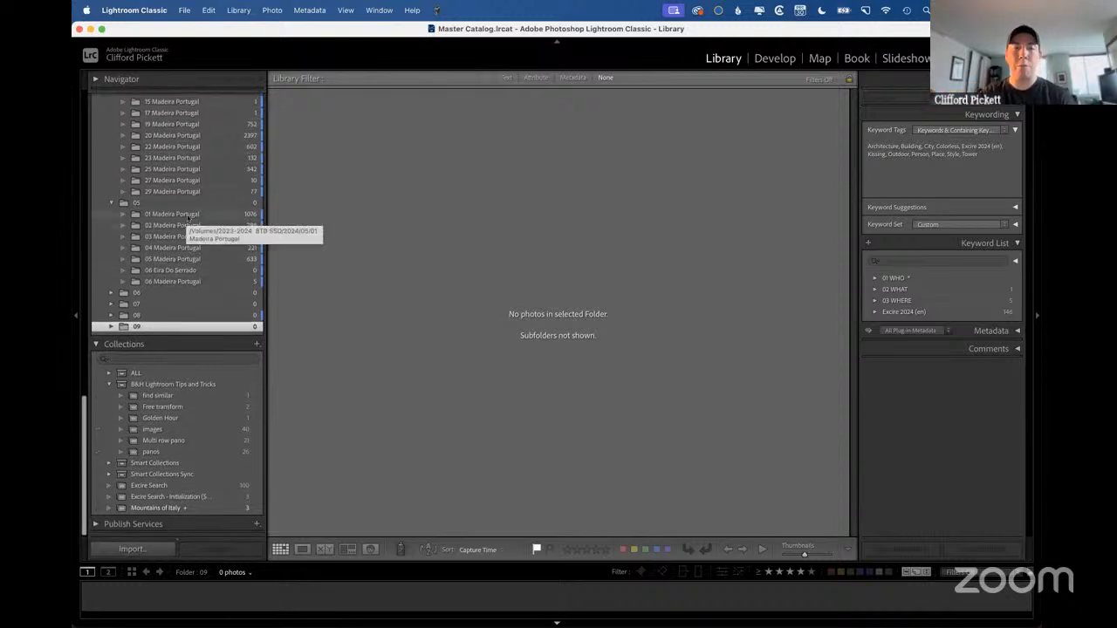
Reveal the 09 month folder in Finder, examine its contents for loose files, and return to Lightroom Classic.
right_click(151, 327)
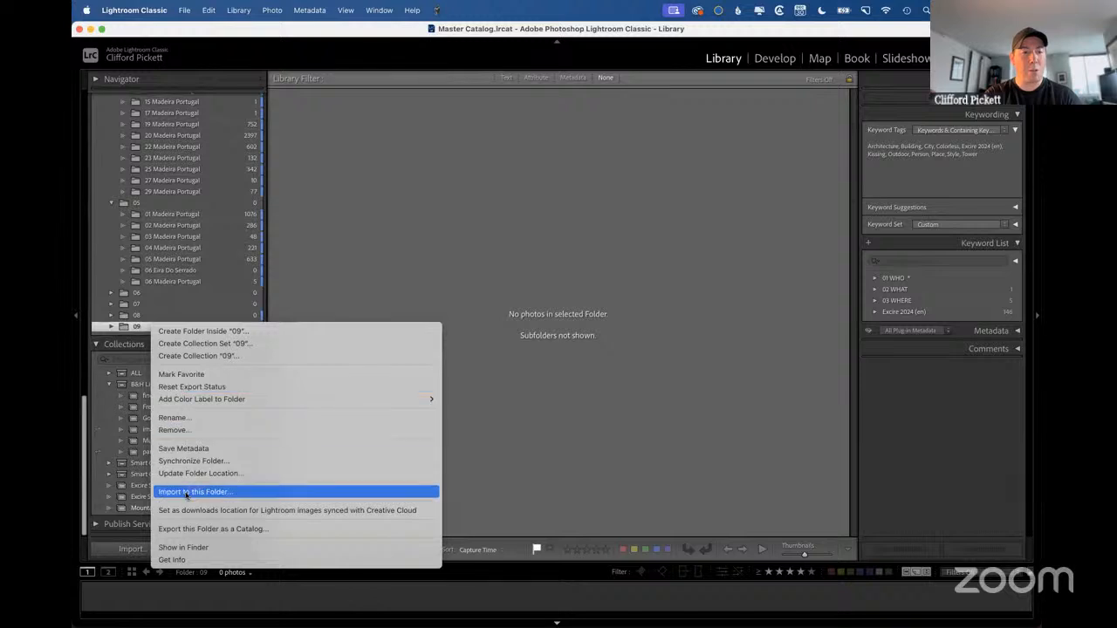
click(184, 547)
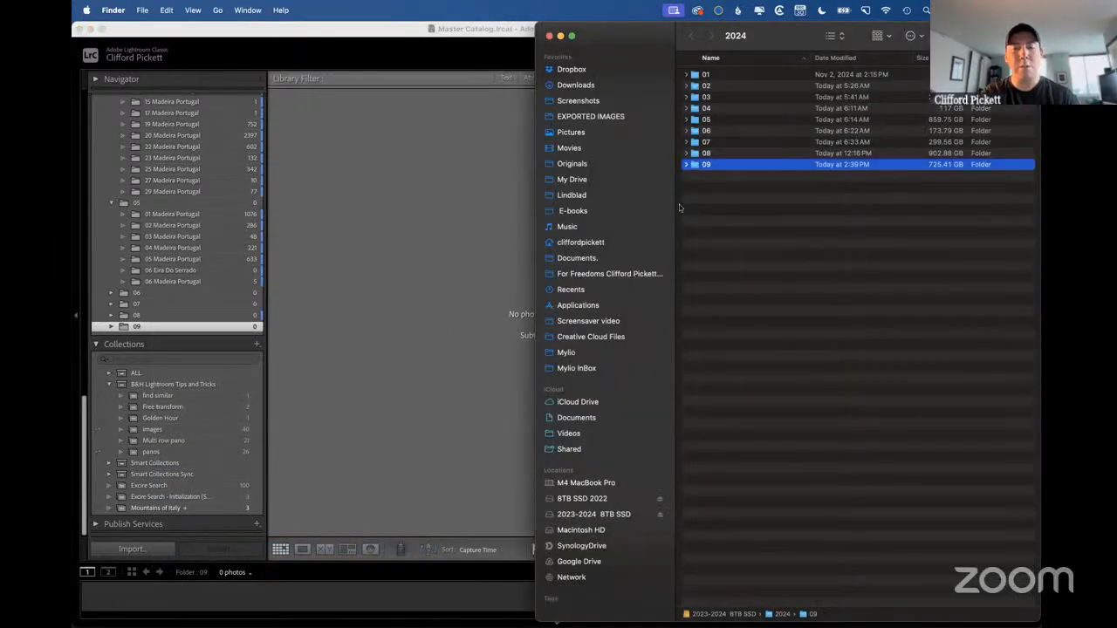
double_click(708, 165)
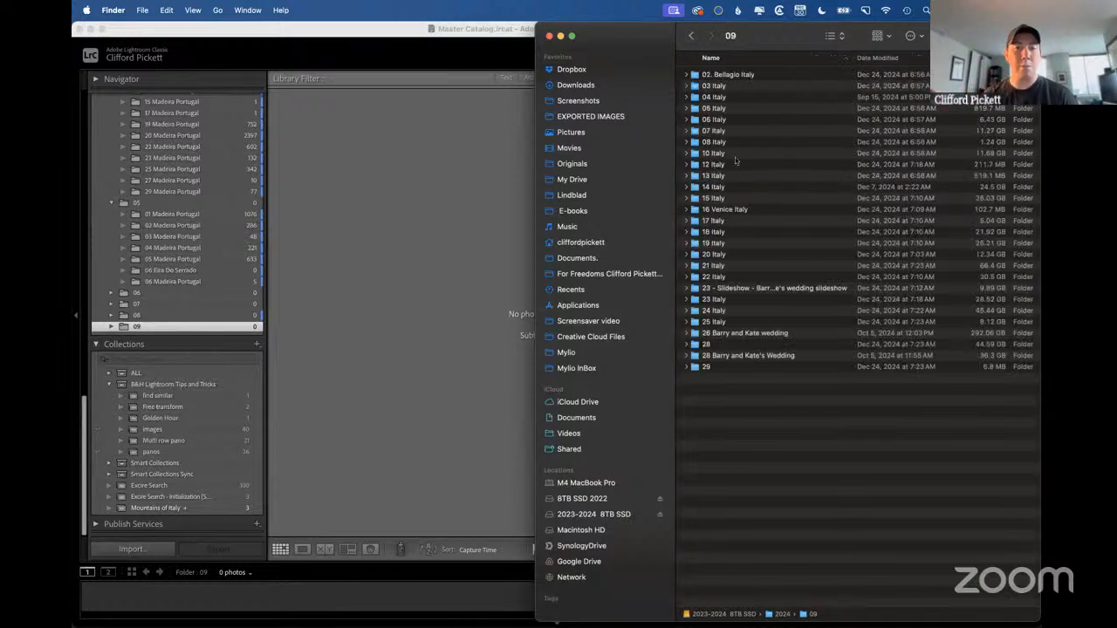
click(328, 222)
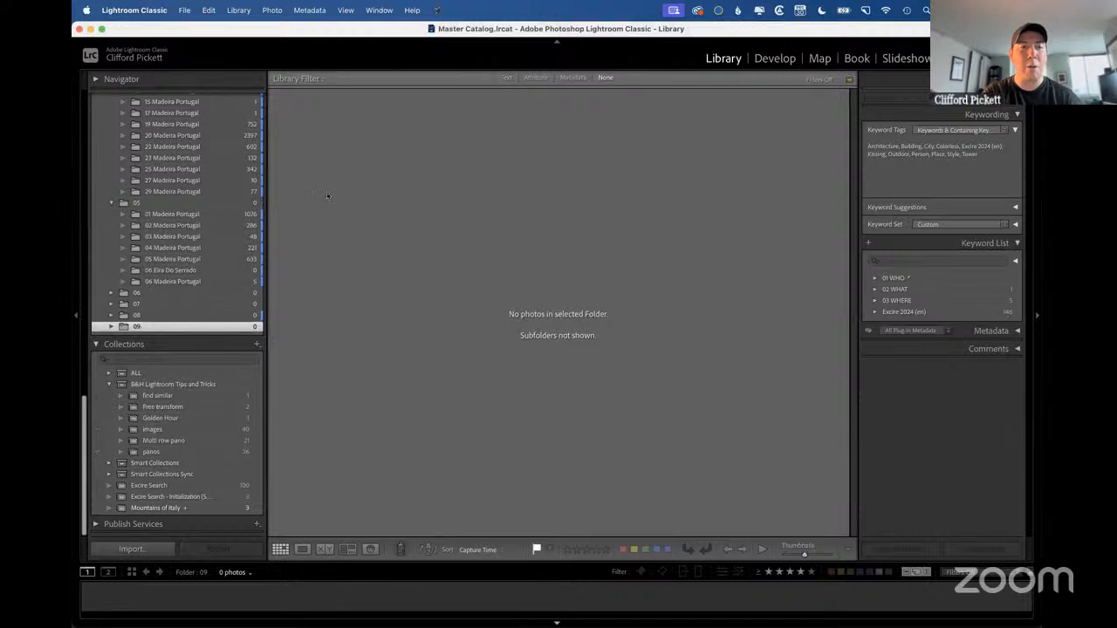
click(238, 10)
click(486, 193)
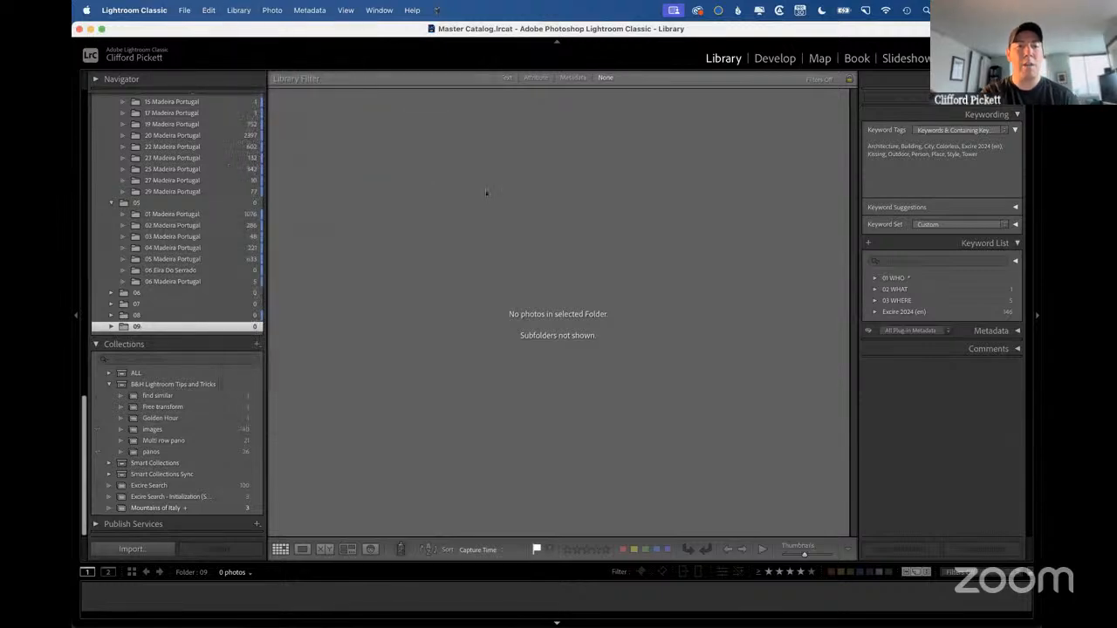
key(super+Tab)
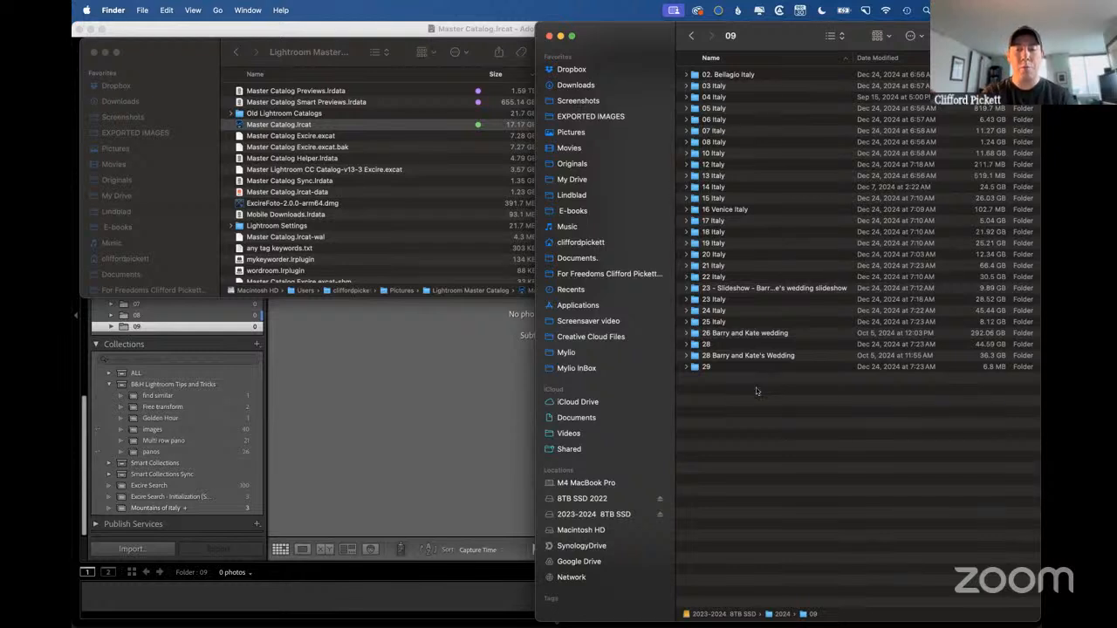
click(390, 382)
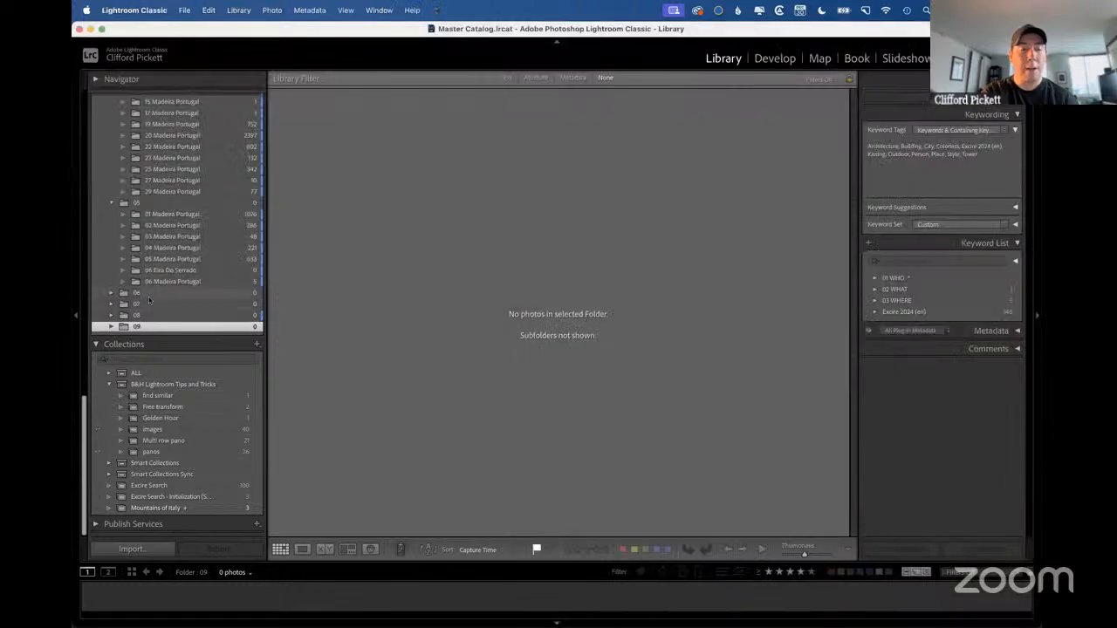
Turn on Show Photos in Subfolders for the Library and expand the 09 month folder to review its subfolders.
click(235, 11)
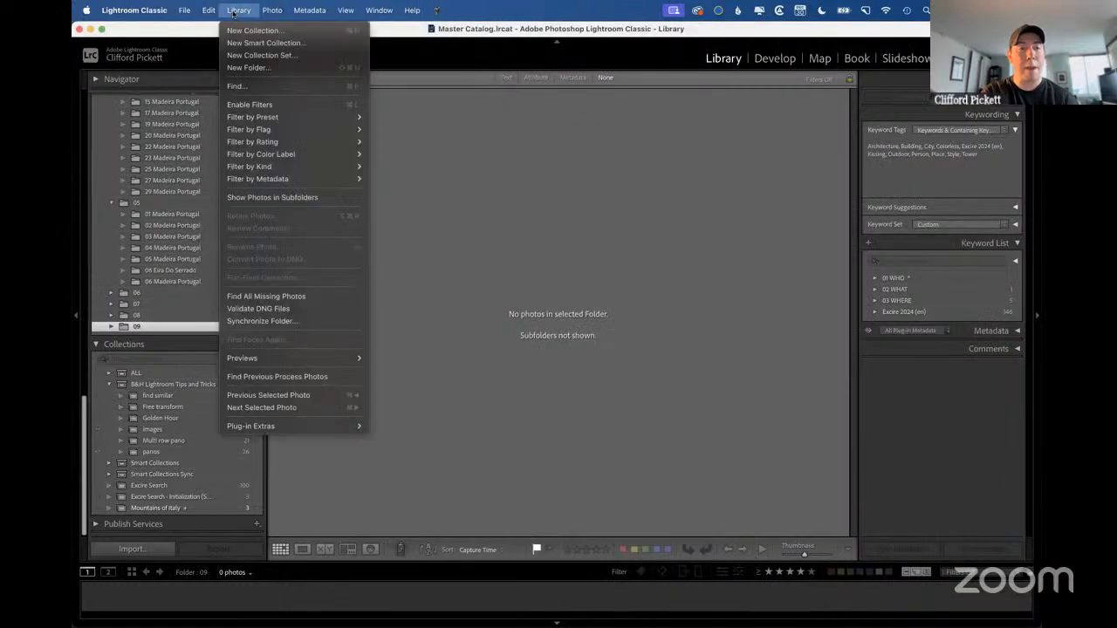
mouse_move(264, 121)
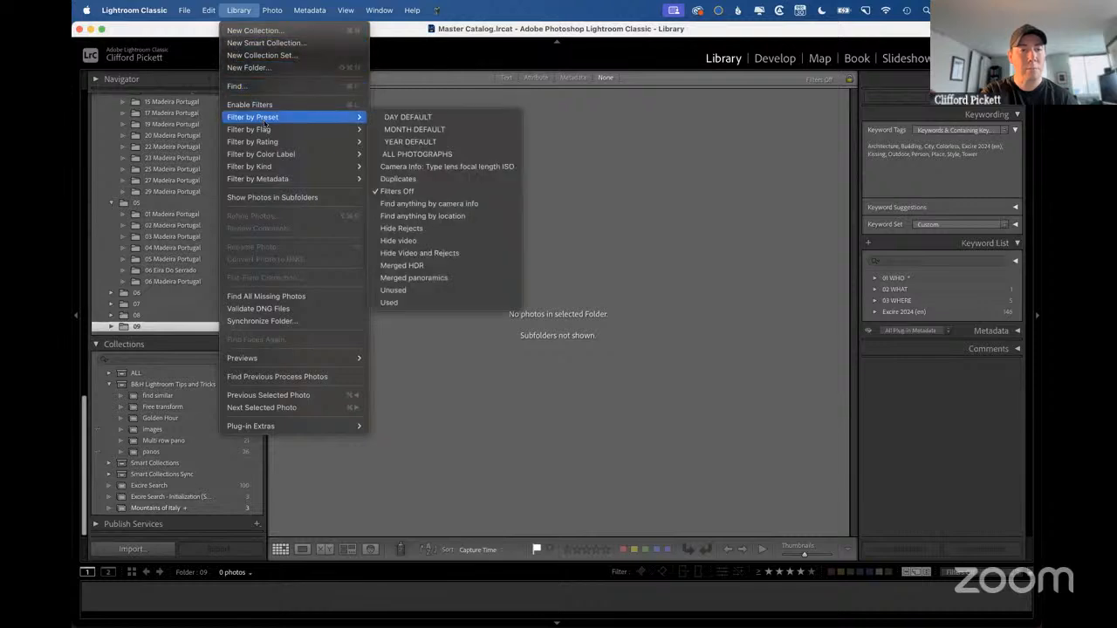
click(273, 197)
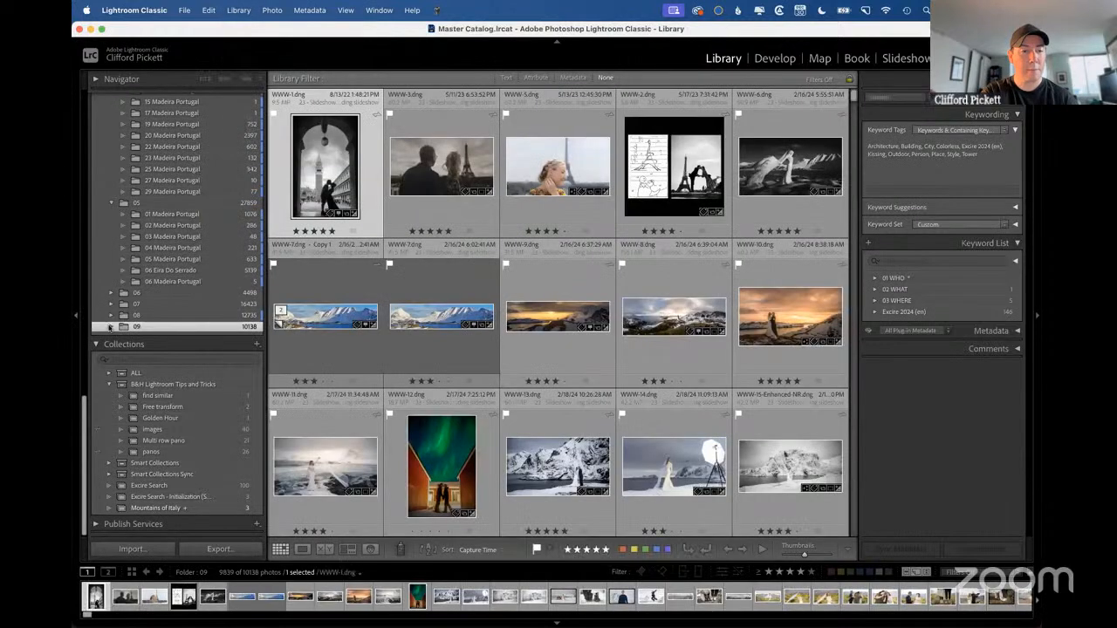
click(110, 326)
scroll(159, 375, down, 2)
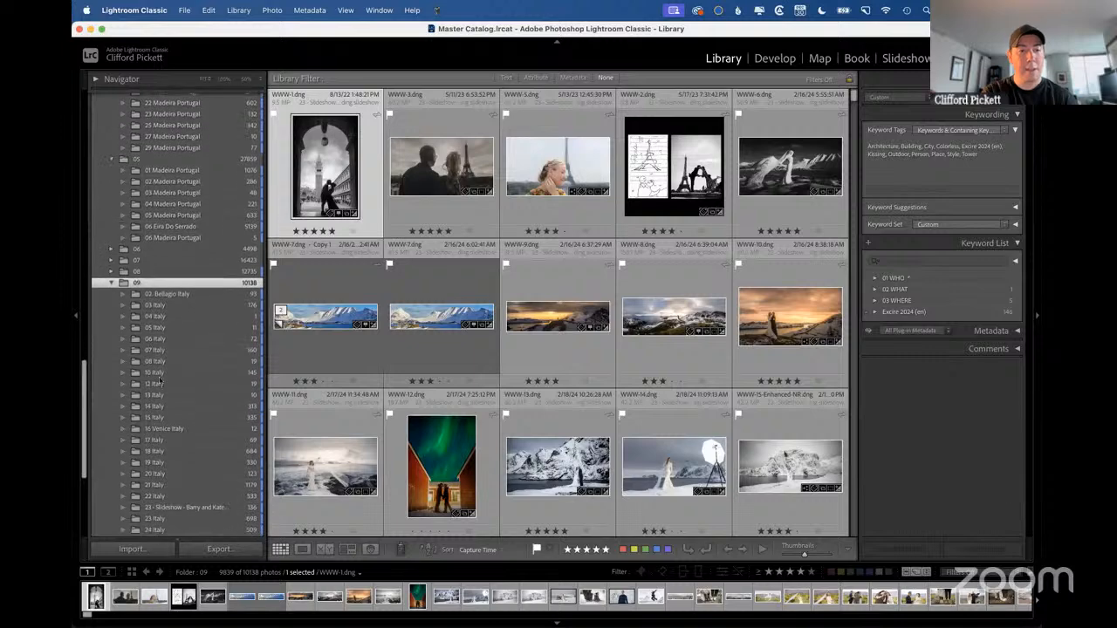
scroll(160, 378, down, 1)
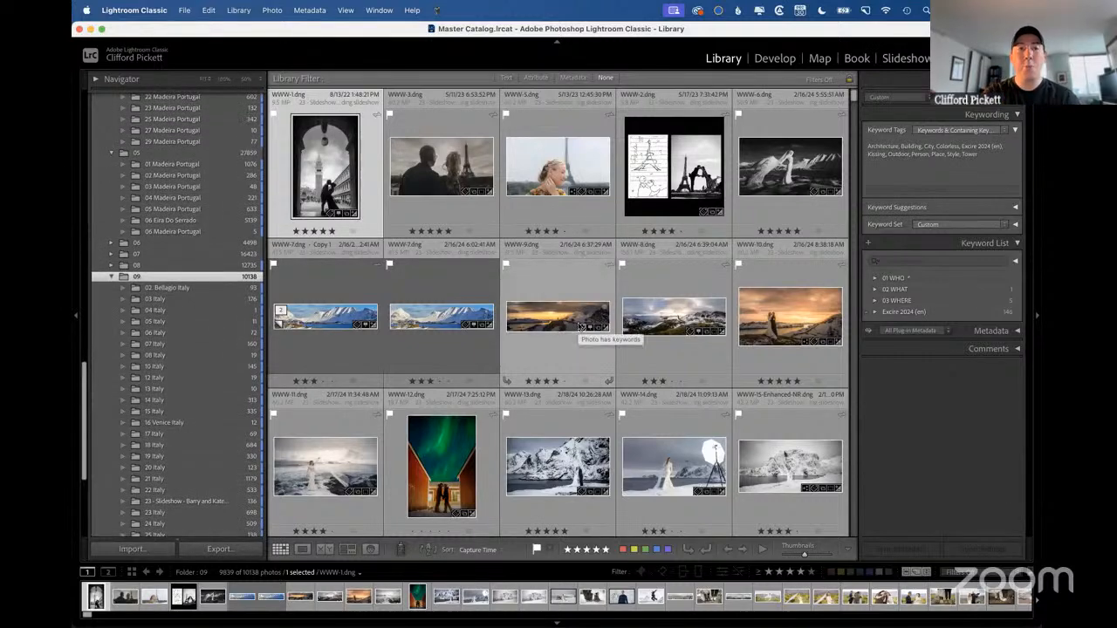
Turn Show Photos in Subfolders off to check the 09 folder on its own, and turn it back on.
click(233, 10)
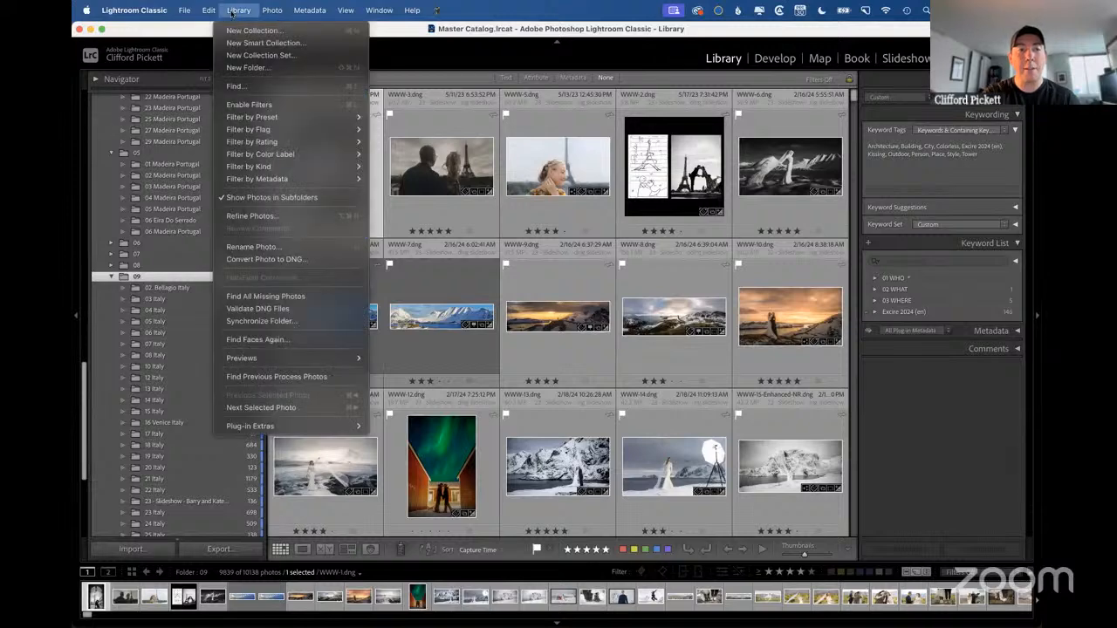
click(255, 197)
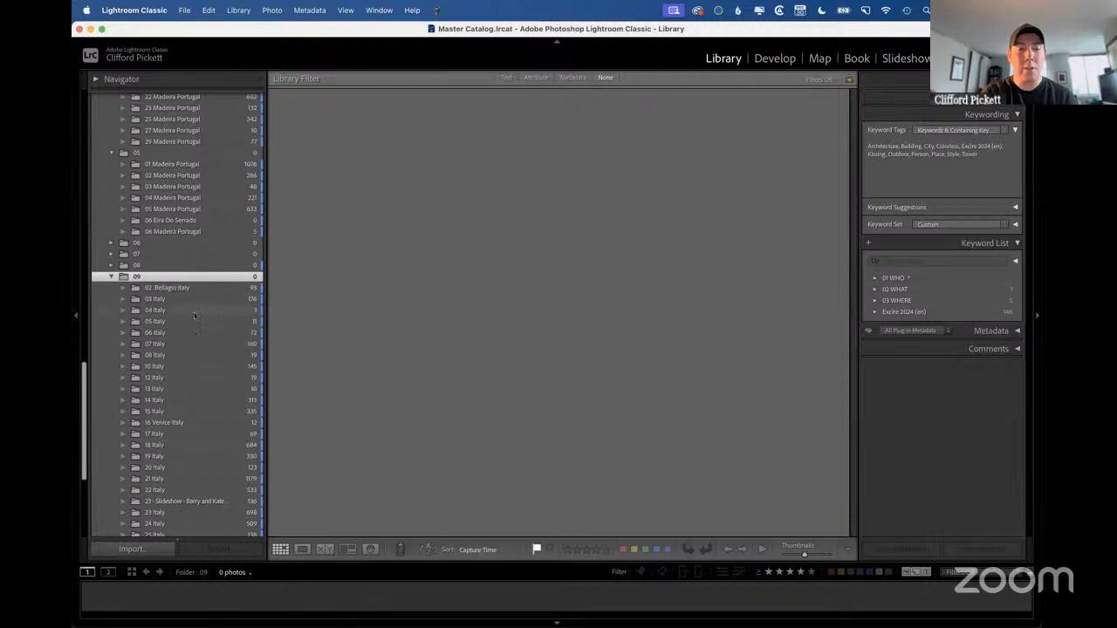
right_click(153, 277)
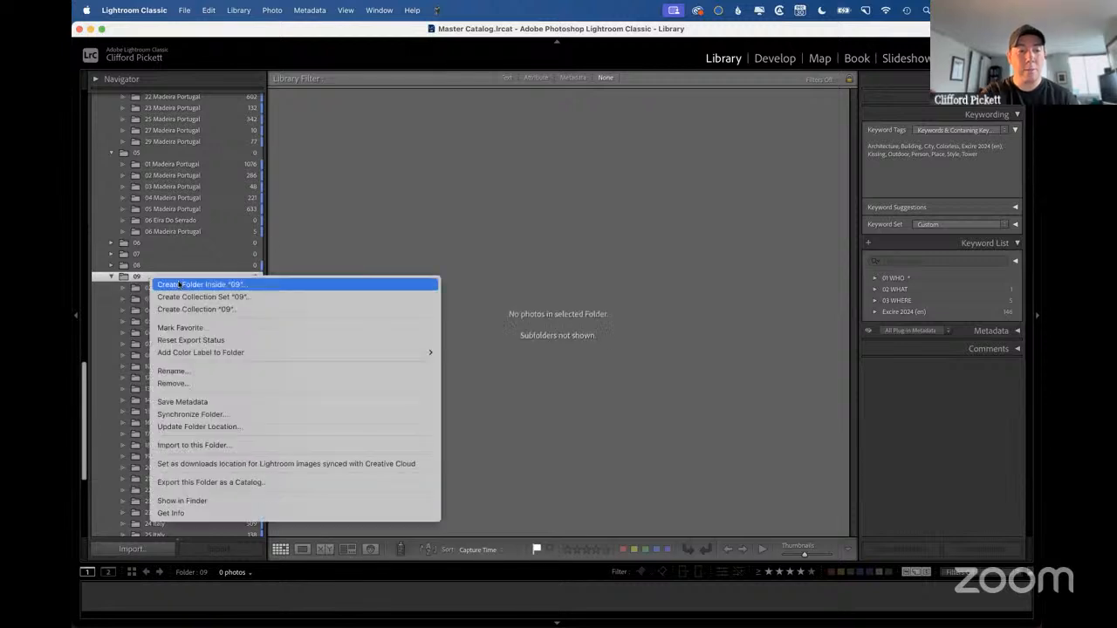
click(361, 205)
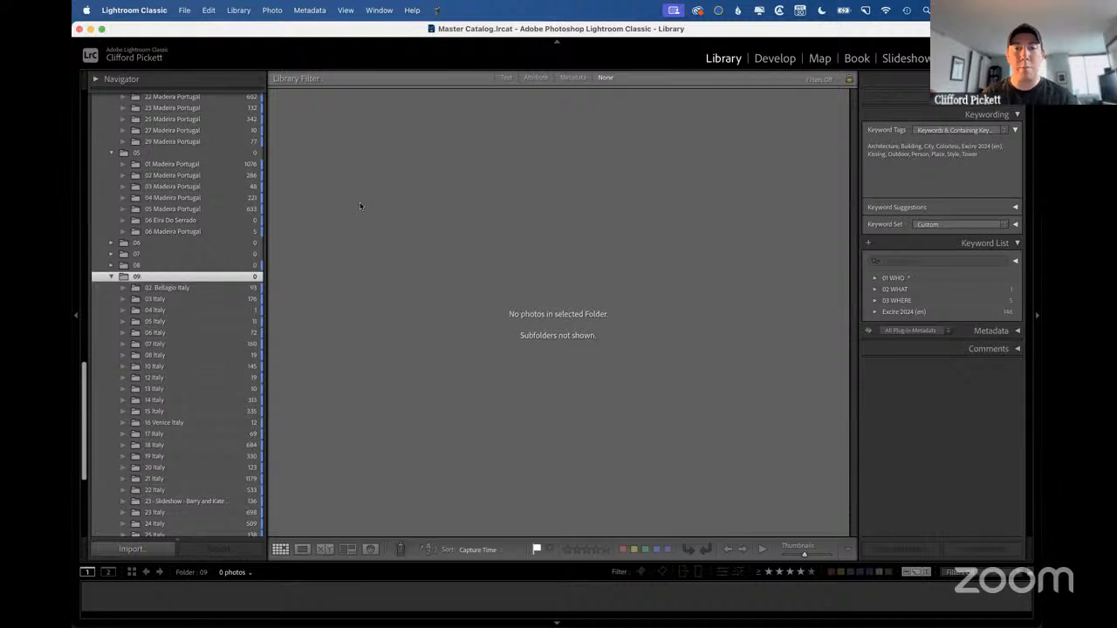
click(238, 11)
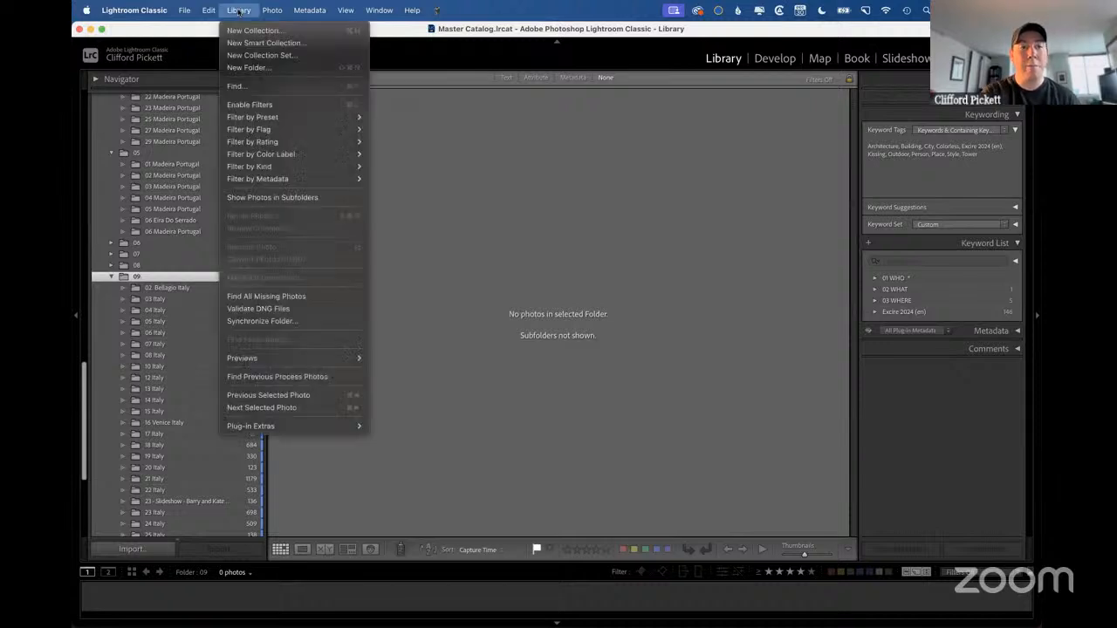
click(262, 197)
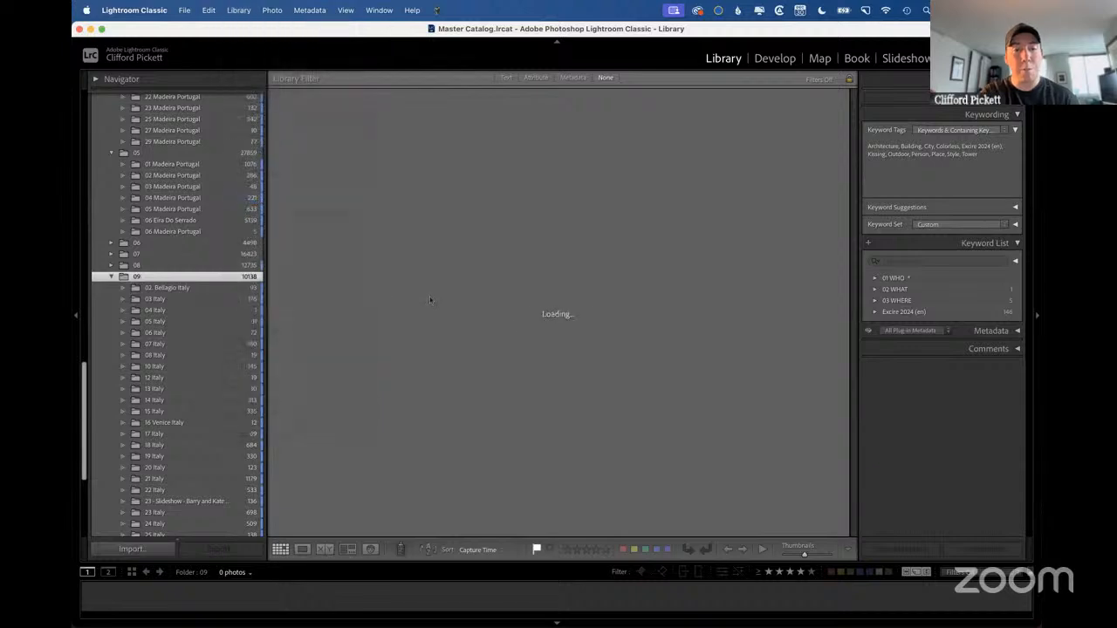
Advance the presentation to the Name your color labels slide and return to the Lightroom Classic Library grid.
key(ctrl+Right)
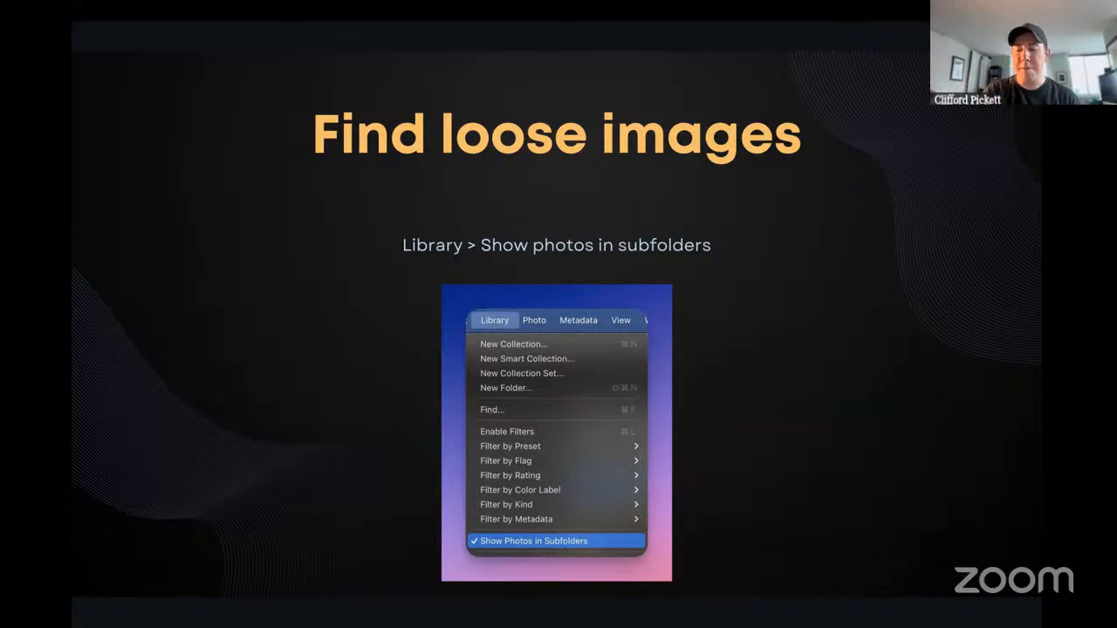
key(Right)
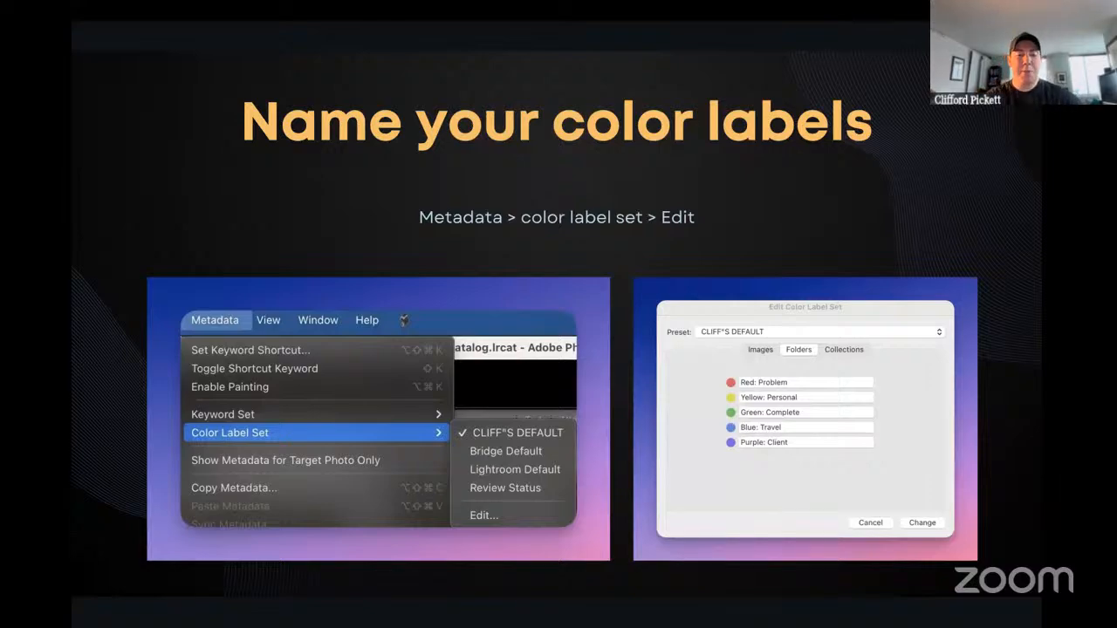
key(ctrl+Left)
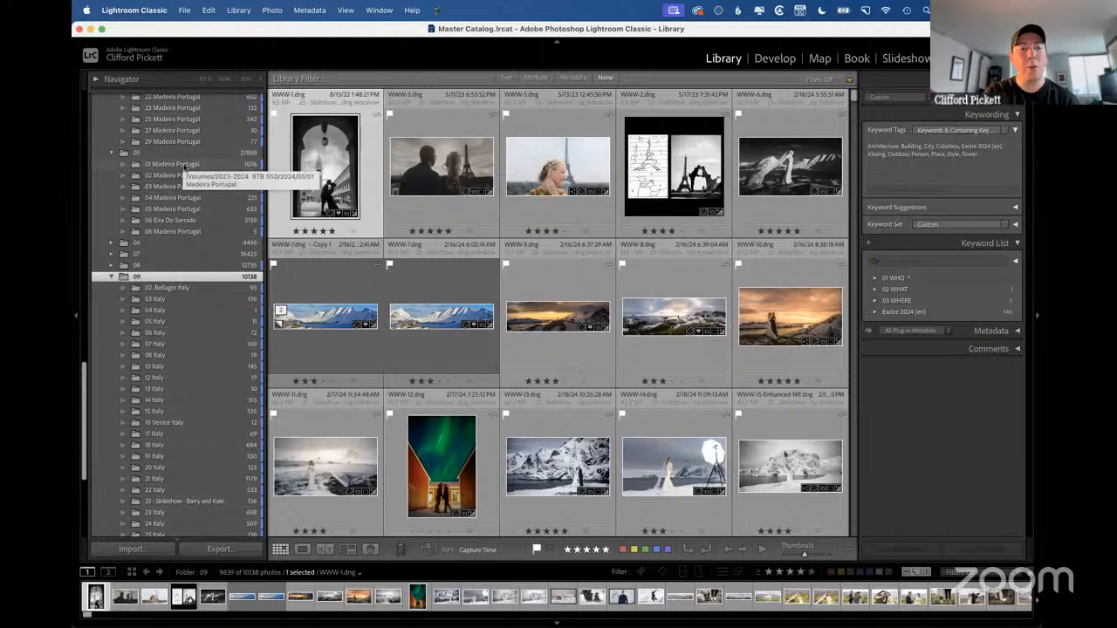
right_click(183, 164)
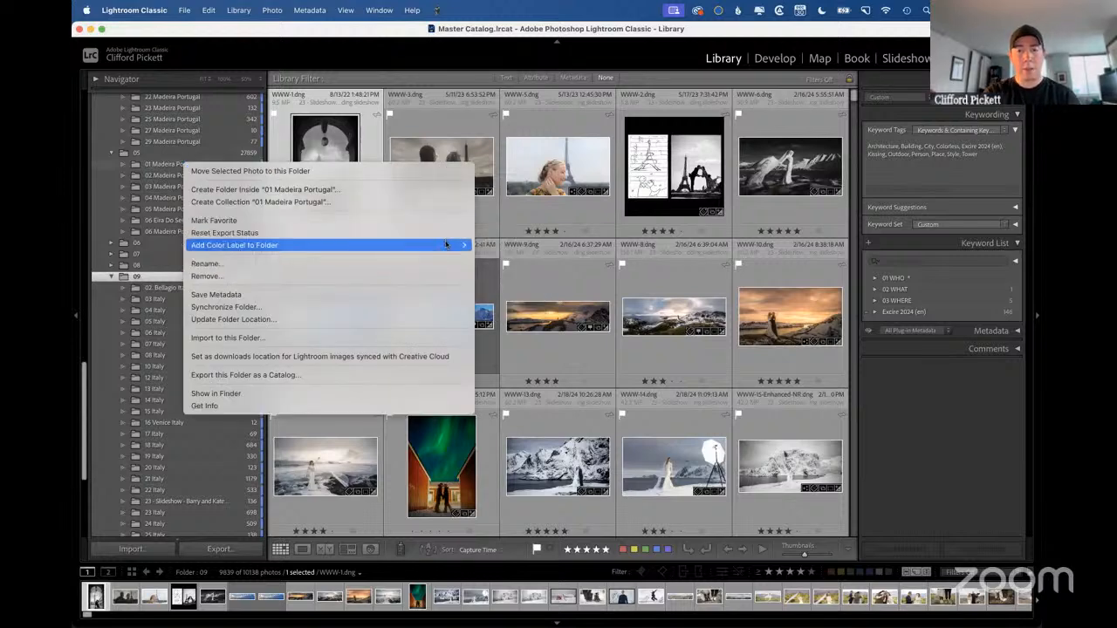
mouse_move(424, 245)
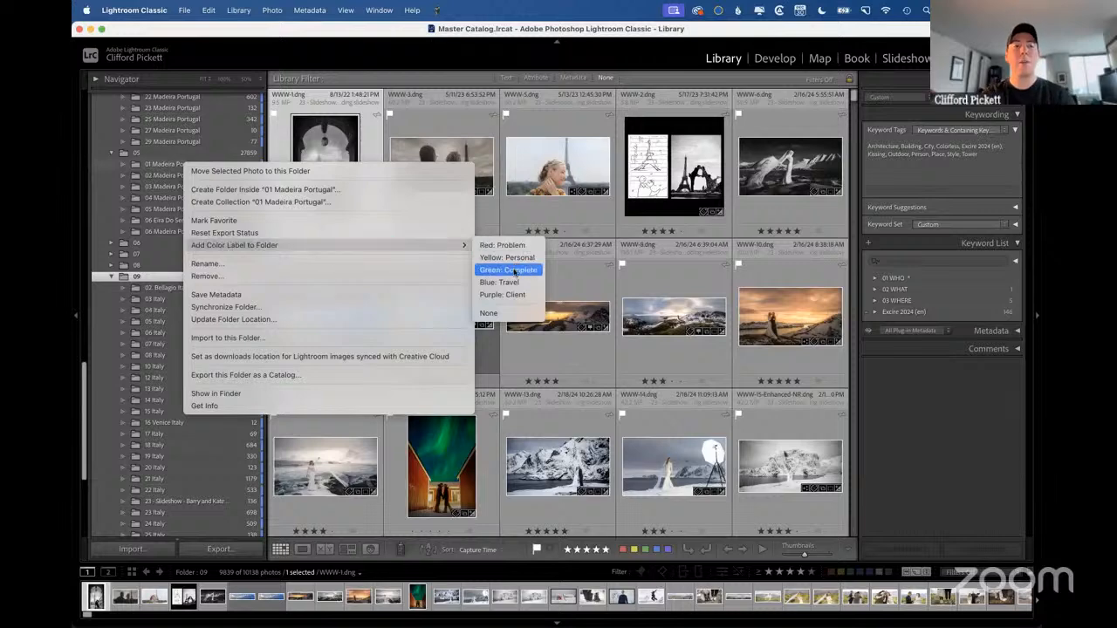
click(157, 180)
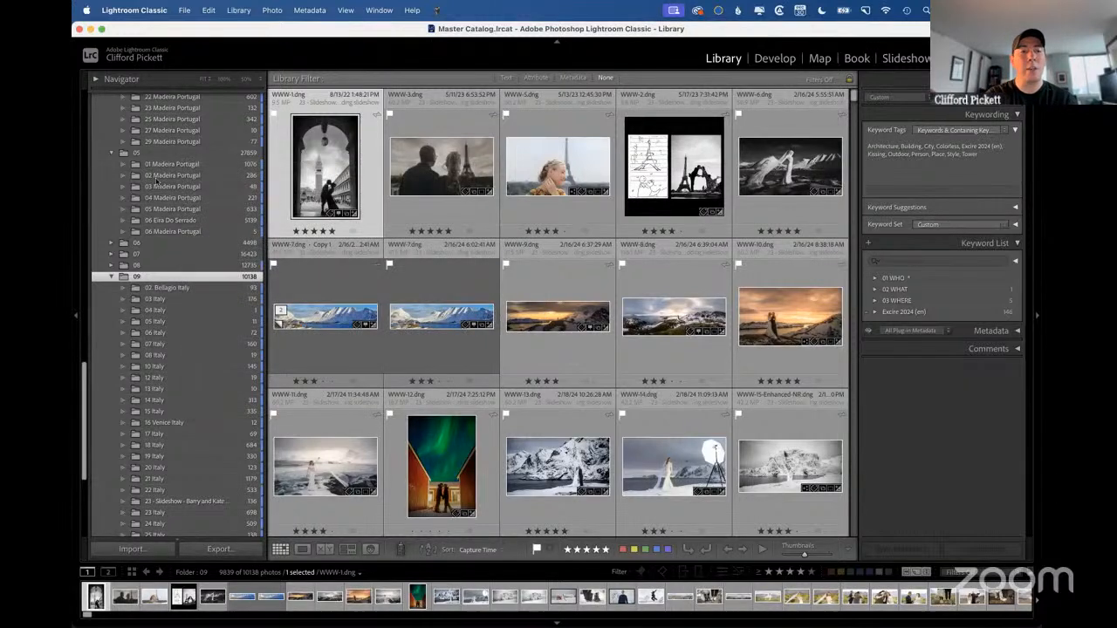
Collapse the 09 month folder and assign the Green: Complete color label to the 08 folder.
click(111, 277)
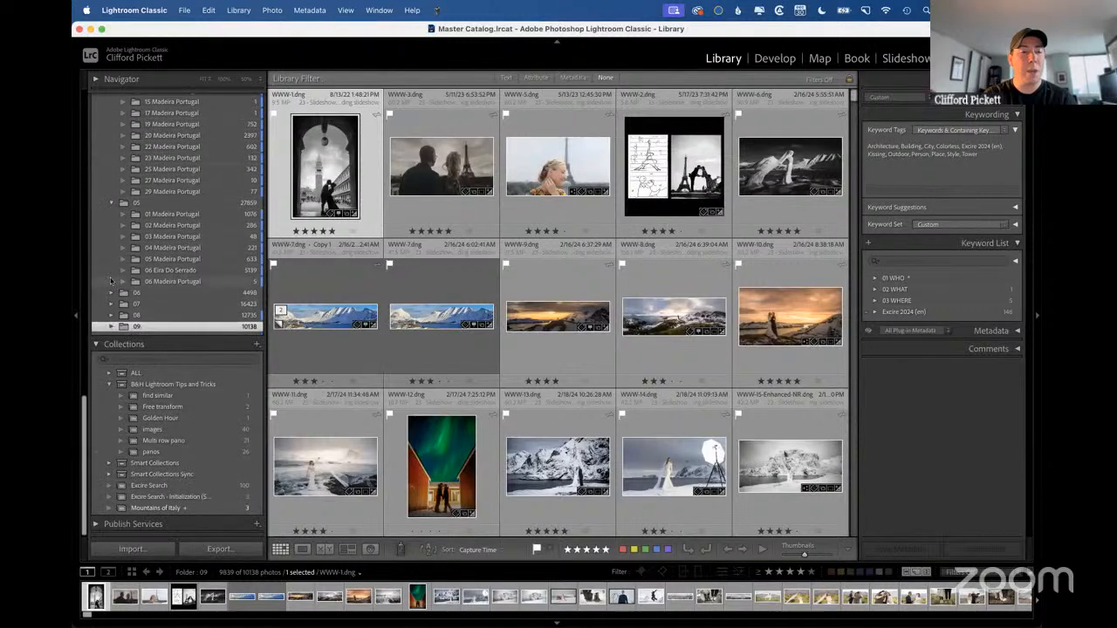
click(152, 316)
right_click(153, 318)
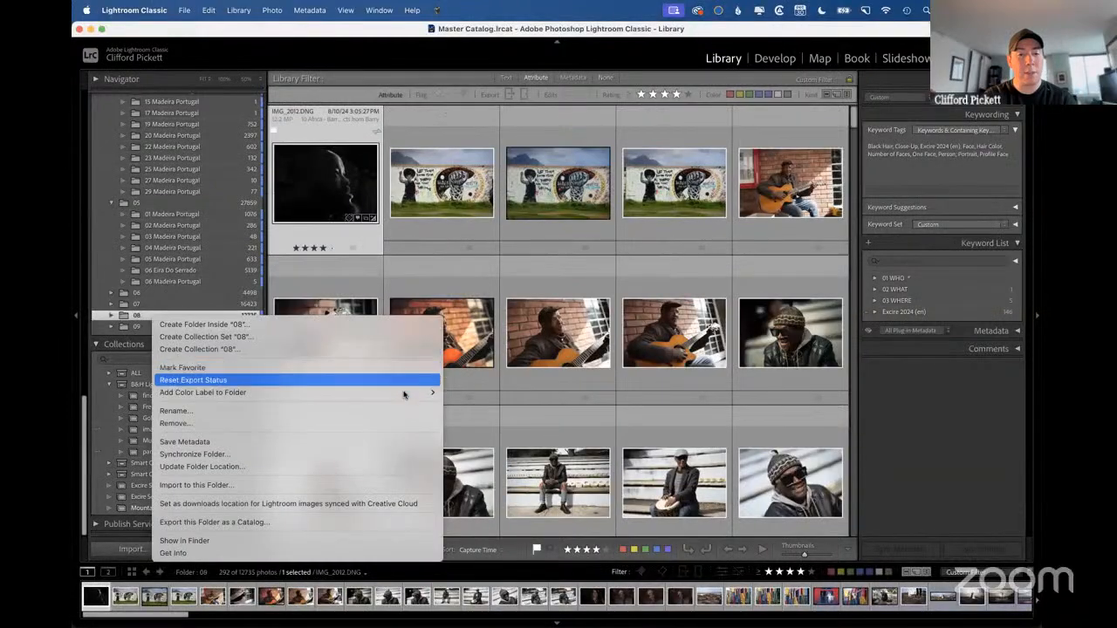
mouse_move(403, 394)
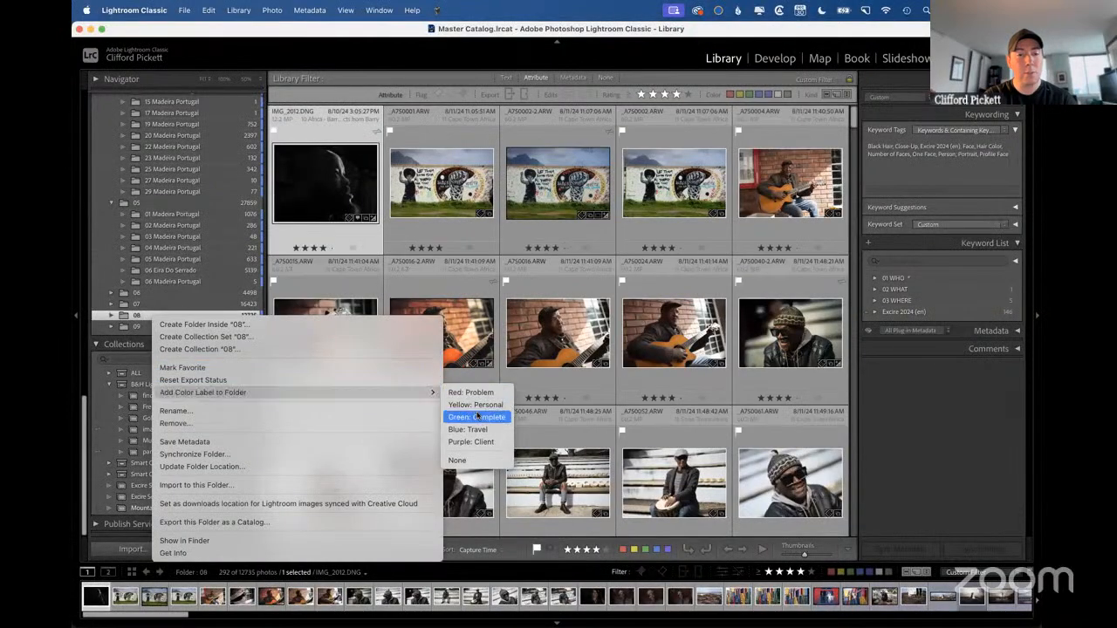
click(477, 418)
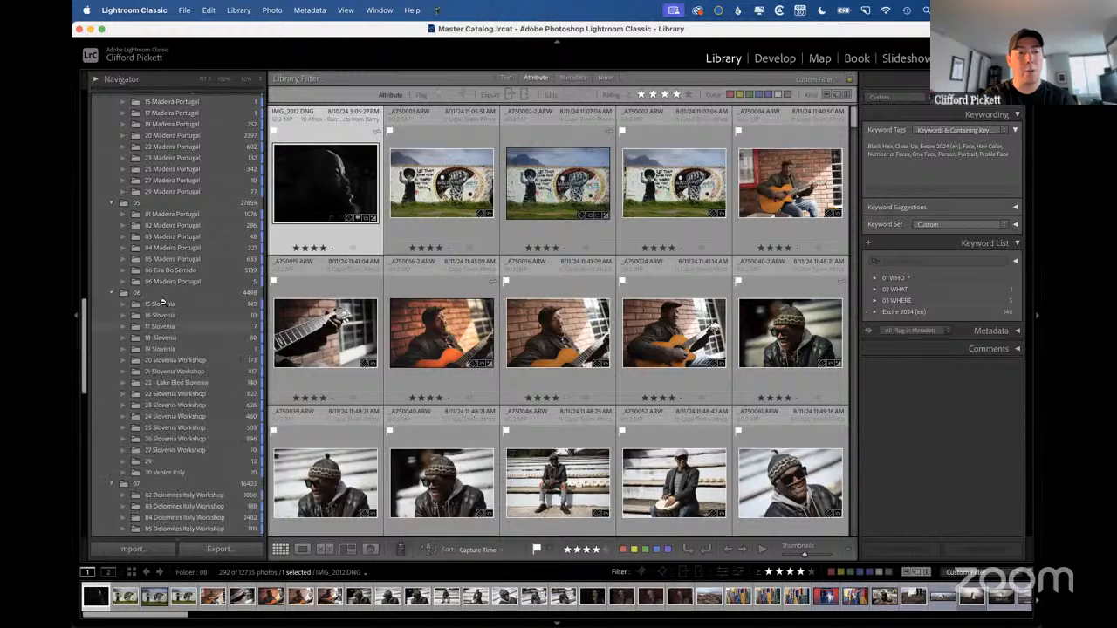
Assign the Red: Problem color label to the 15 Slovenia folder inside month folder 06.
scroll(157, 408, down, 5)
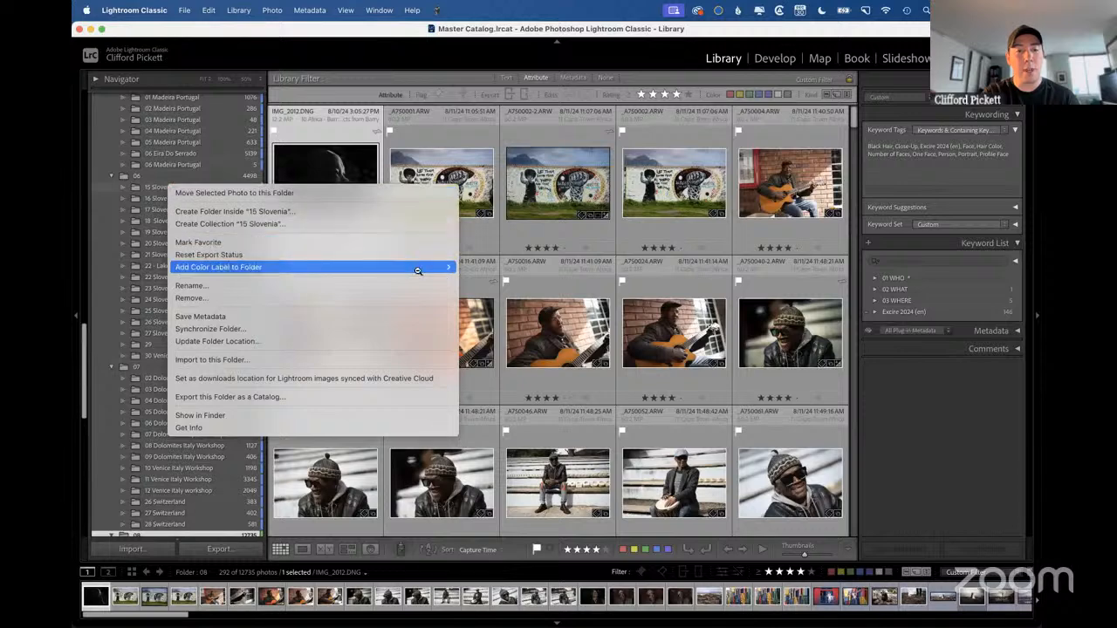
mouse_move(418, 272)
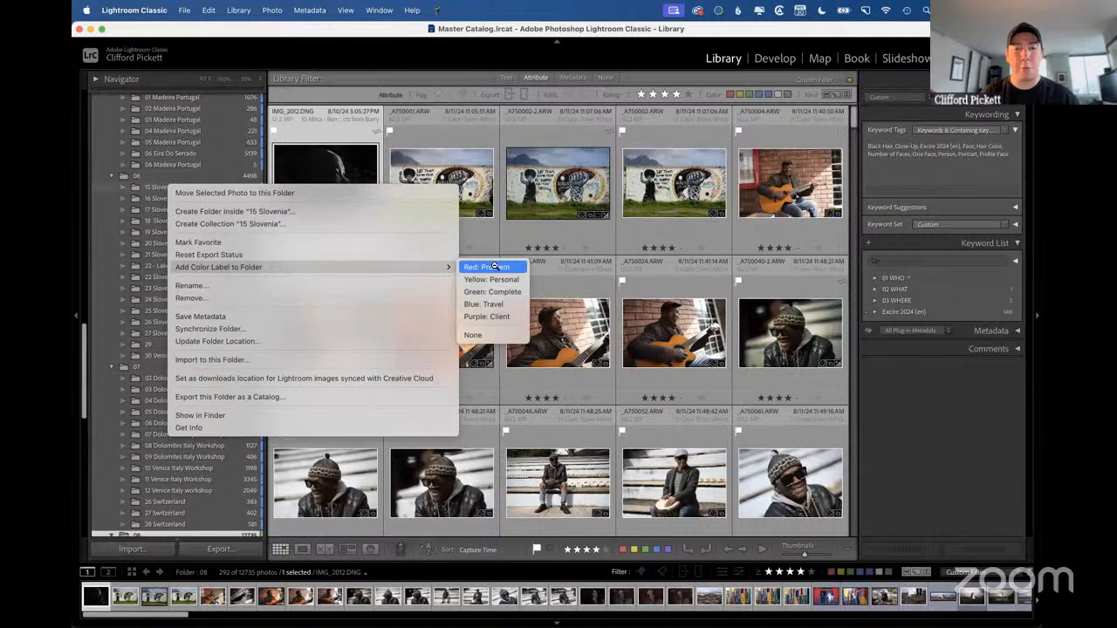
click(494, 266)
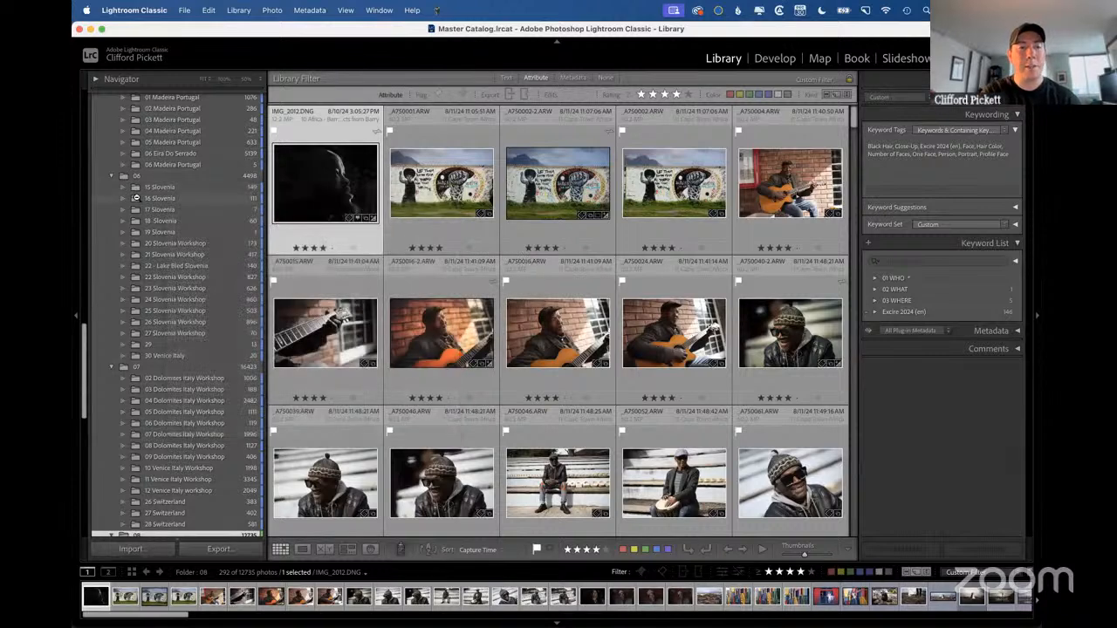
Filter the folder list by the Blue: Travel color label and look through the matching folders.
scroll(136, 198, up, 15)
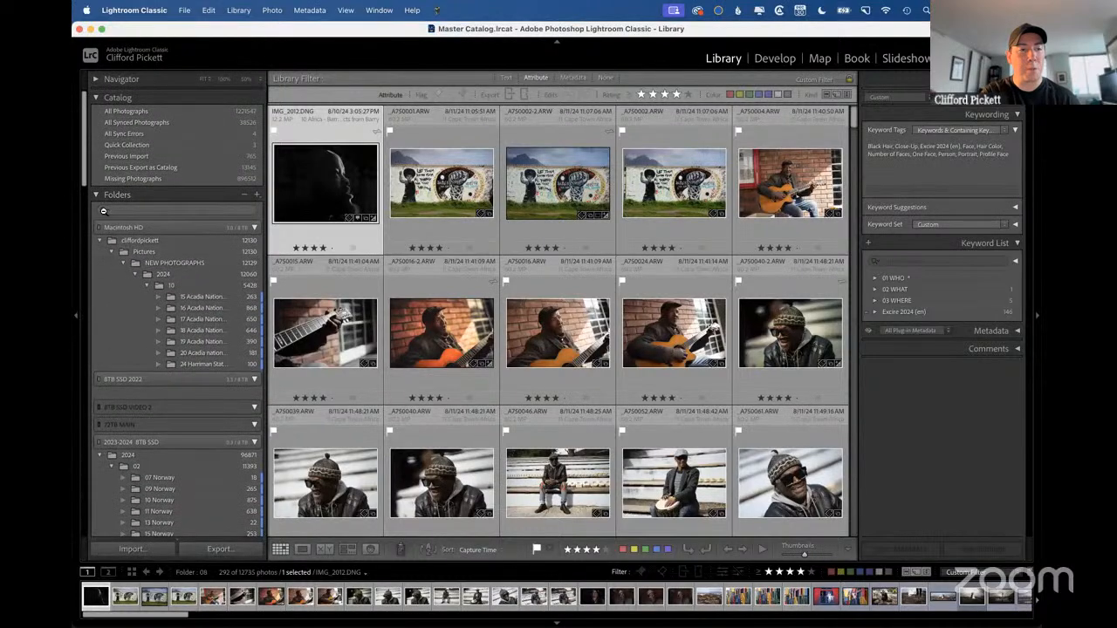
click(105, 212)
mouse_move(133, 247)
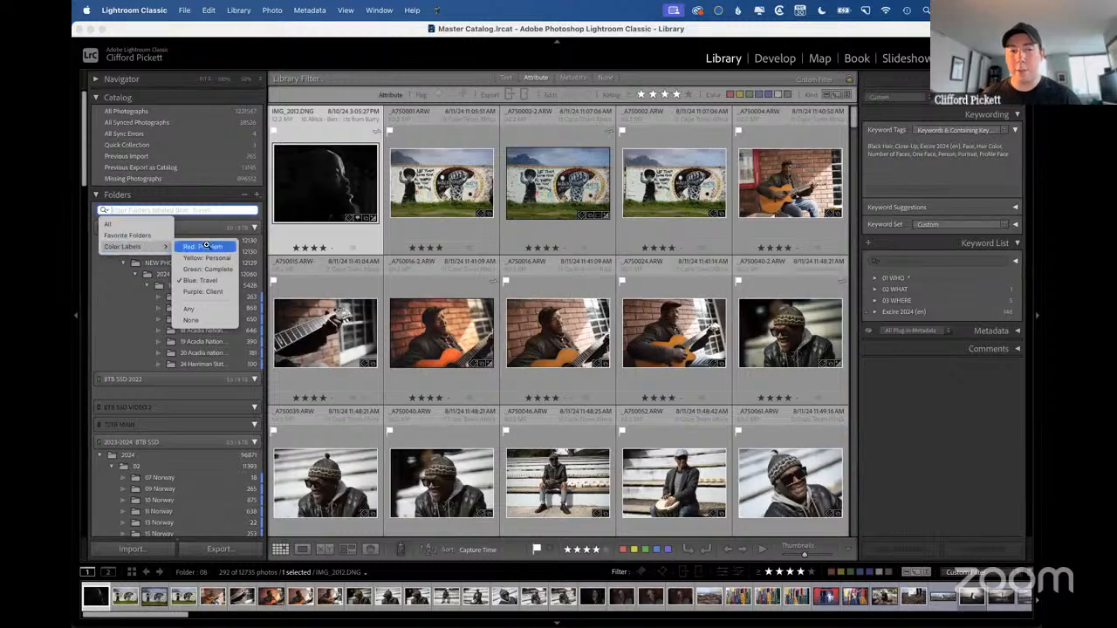
click(206, 281)
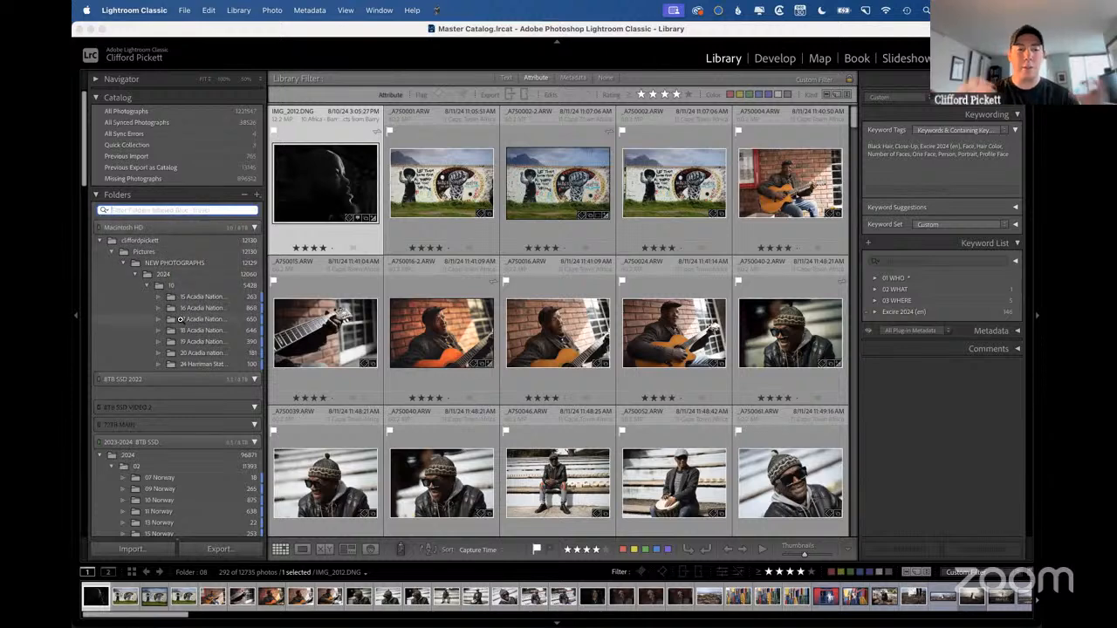
scroll(181, 319, down, 3)
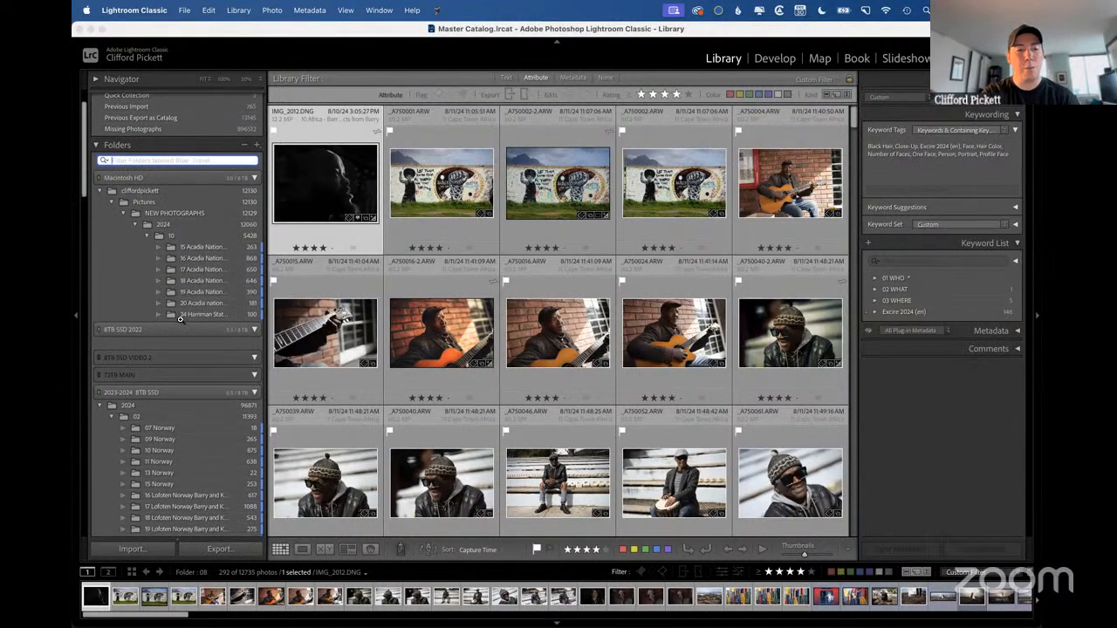
scroll(181, 323, down, 20)
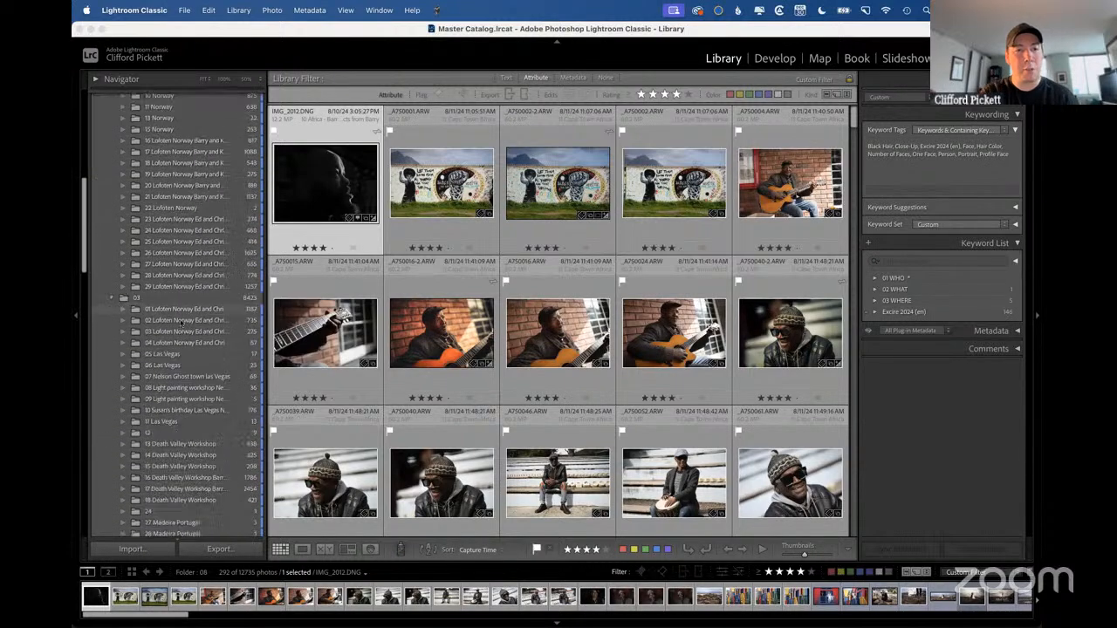
scroll(181, 323, down, 10)
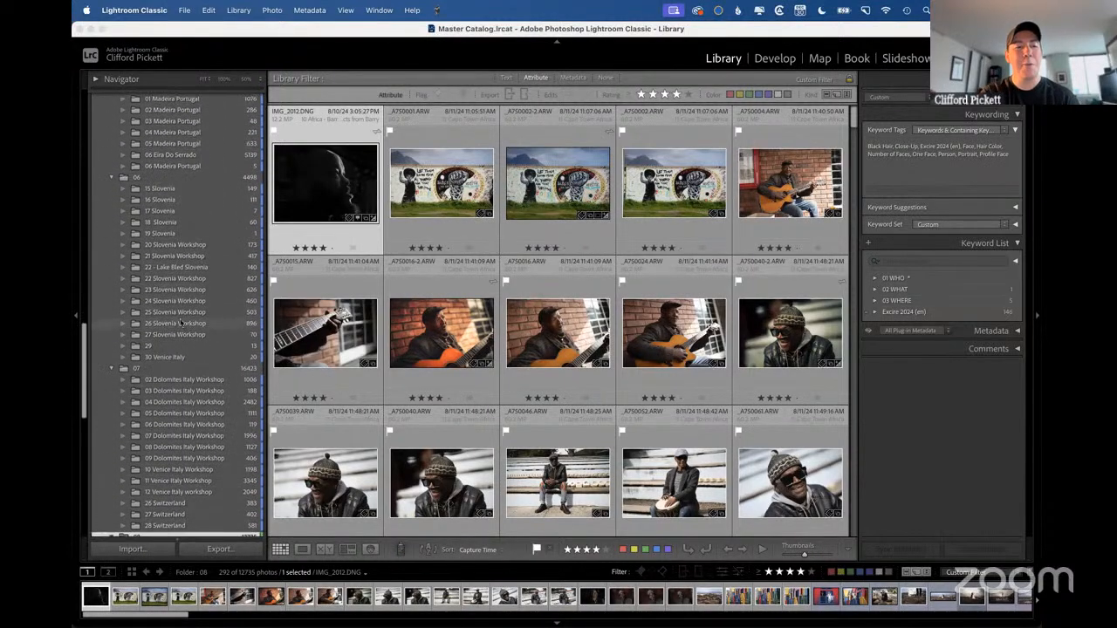
scroll(181, 323, up, 20)
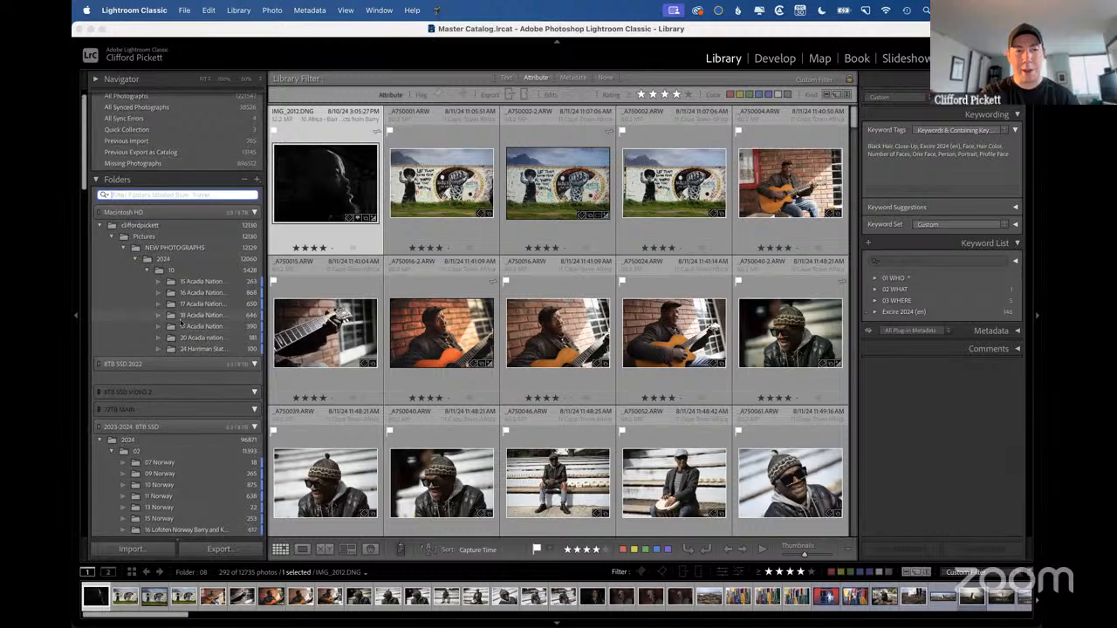
scroll(181, 323, down, 5)
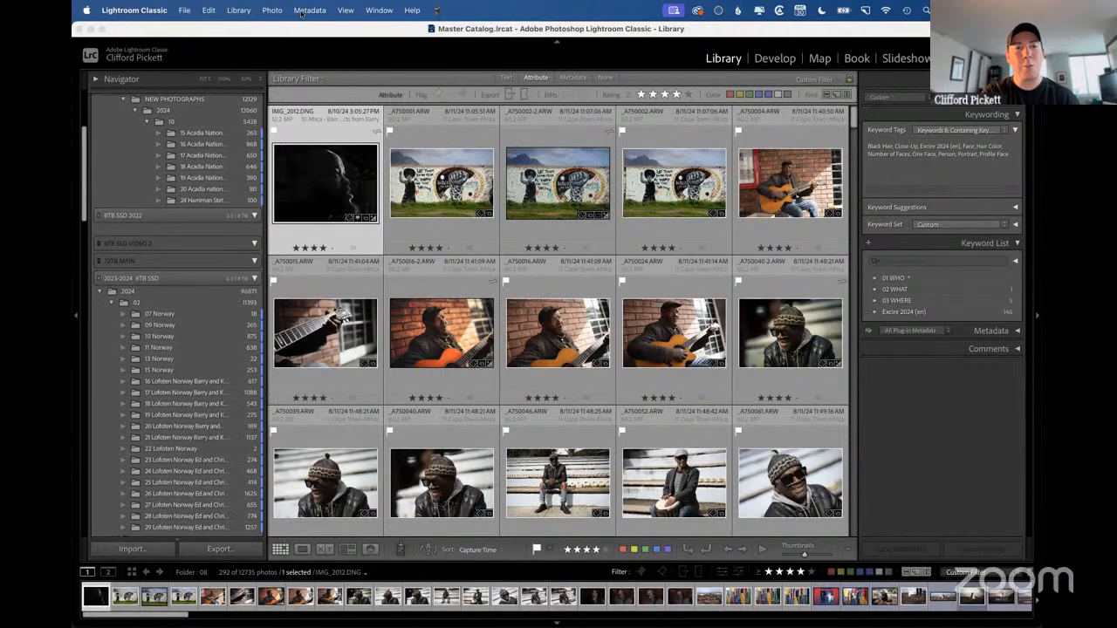
Open the color label set editor, review the folder label names and available presets, and close it without changes.
click(301, 11)
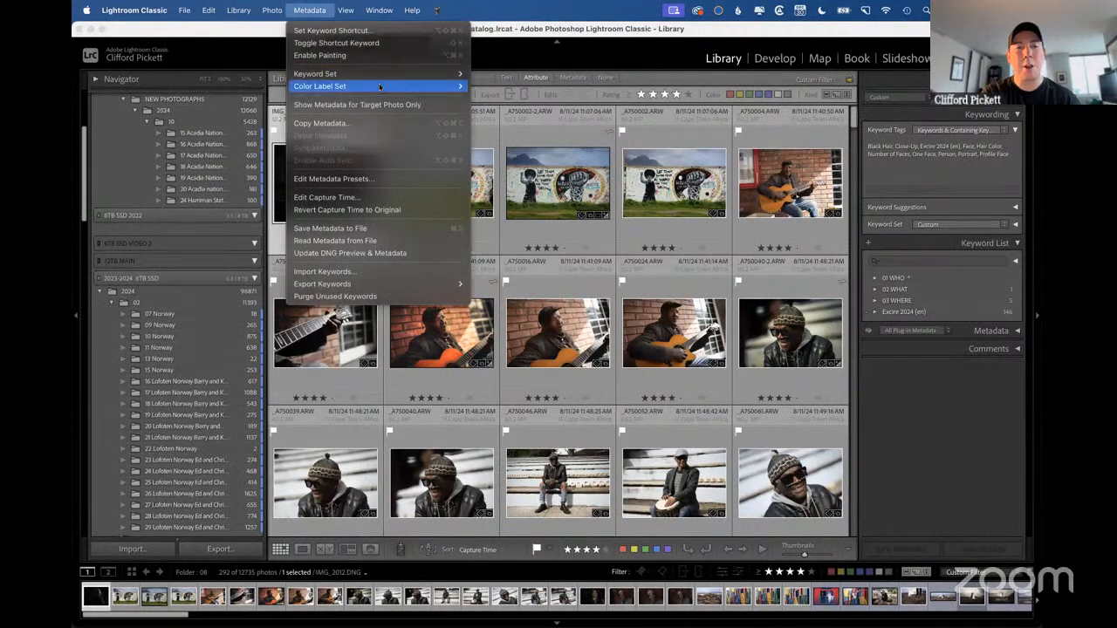
mouse_move(430, 87)
click(490, 142)
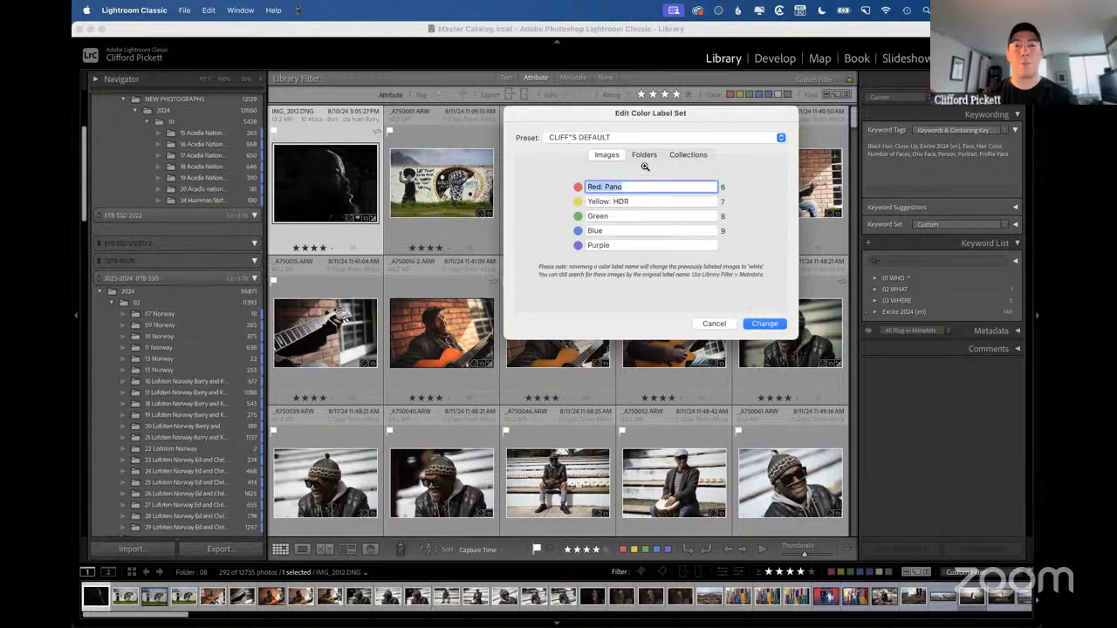
click(644, 155)
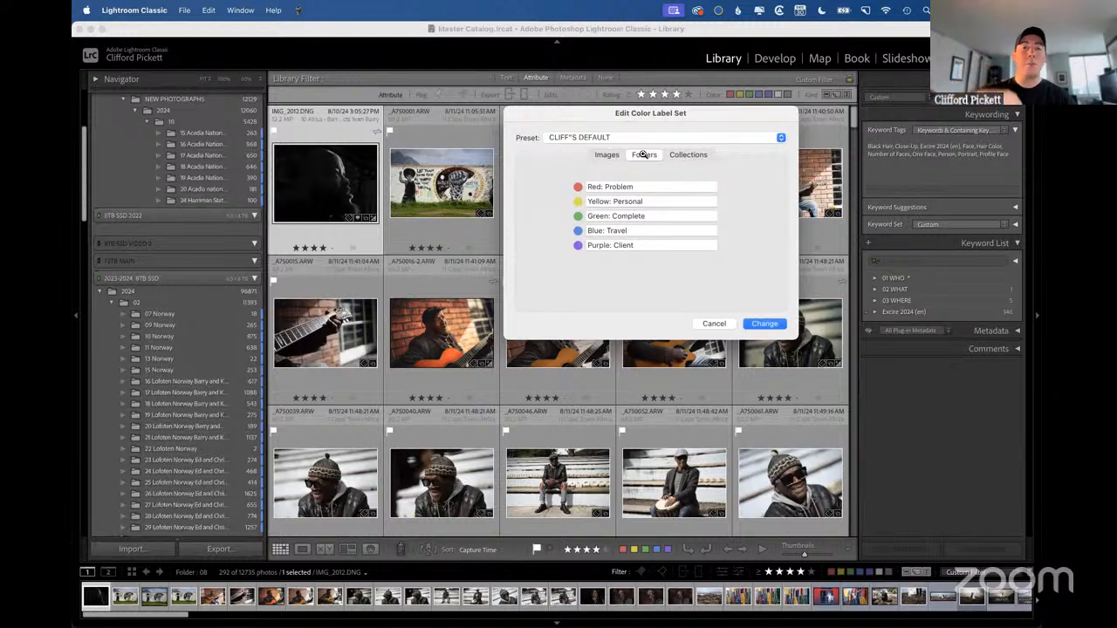
click(643, 154)
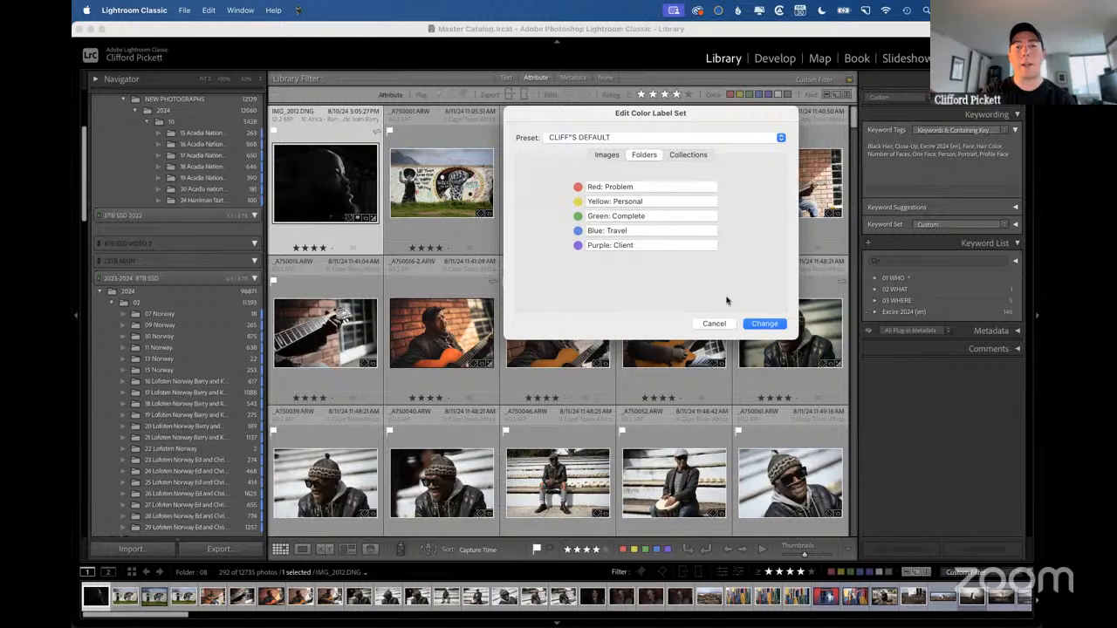
click(613, 138)
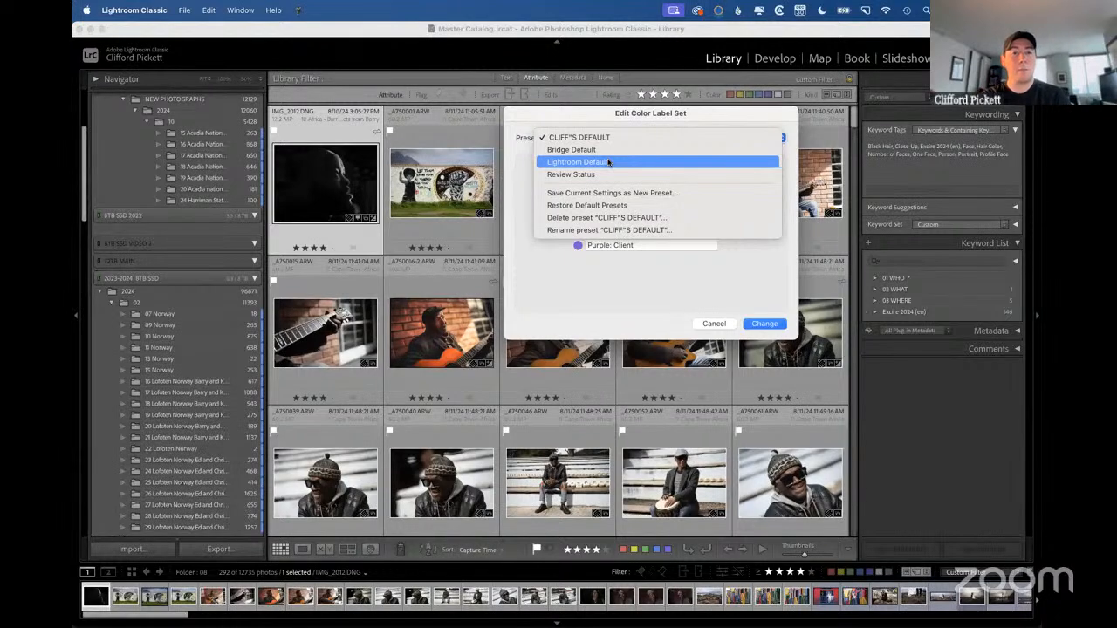
click(734, 257)
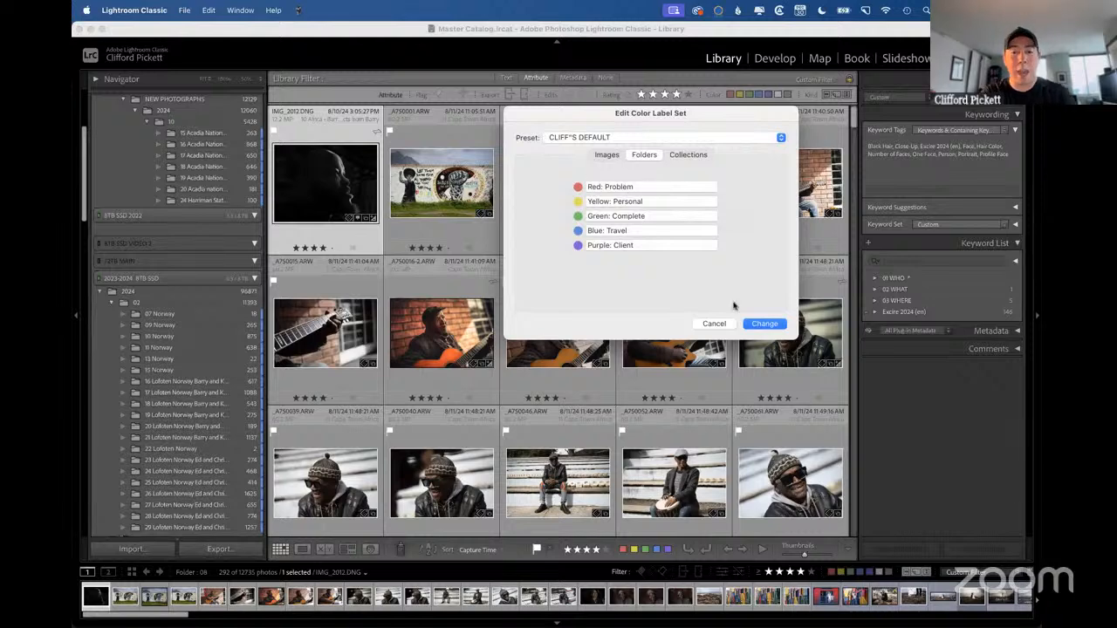
click(716, 323)
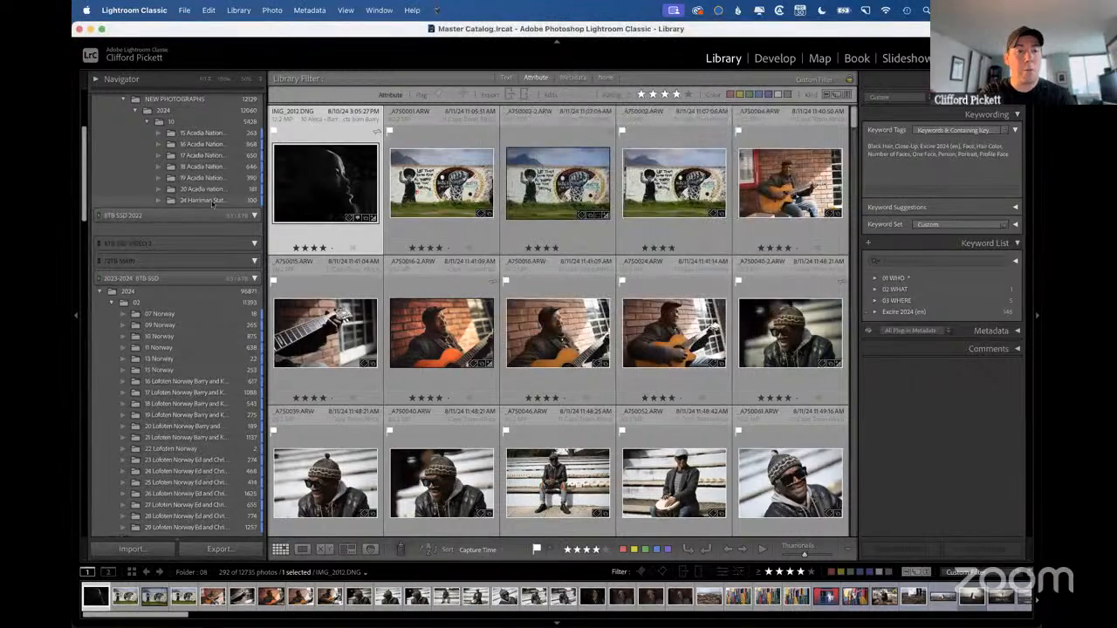
Show the named color label choices for the 24 Harriman State park workshop folder, pointing out Red: Problem.
right_click(212, 204)
mouse_move(459, 282)
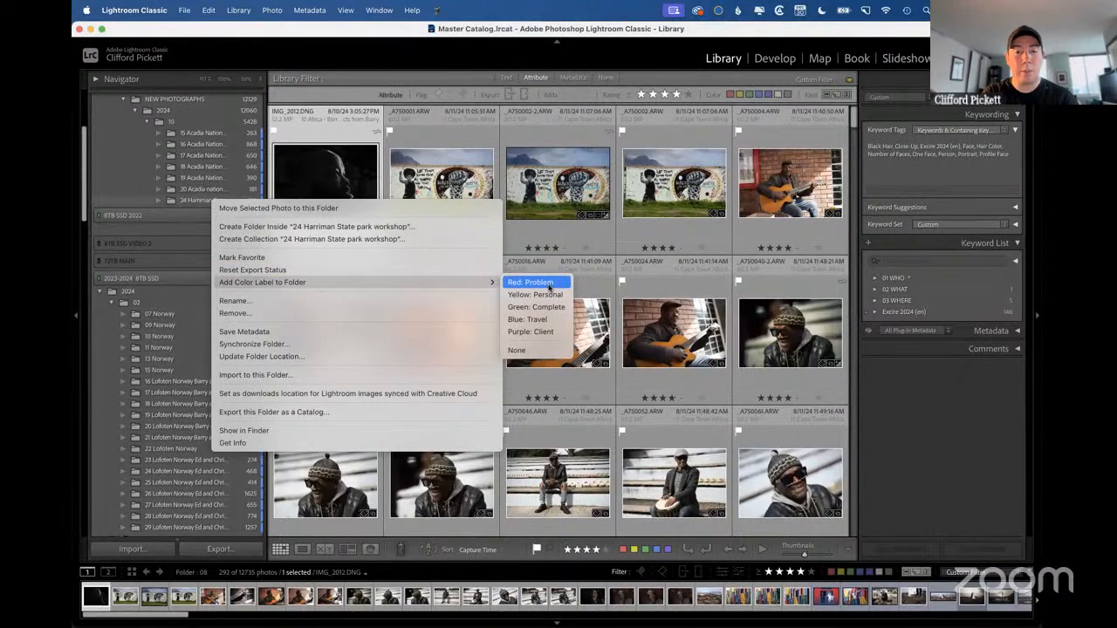
click(550, 284)
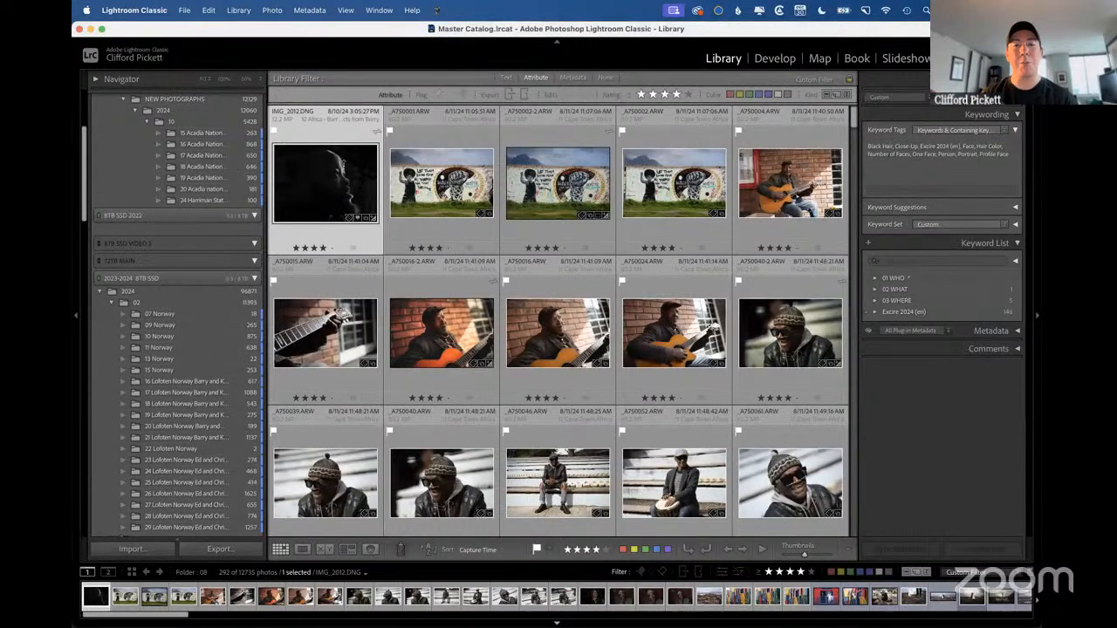
Advance the presentation to the Batch delete Rejected photos slide and return to the Lightroom Classic Library grid.
key(ctrl+Right)
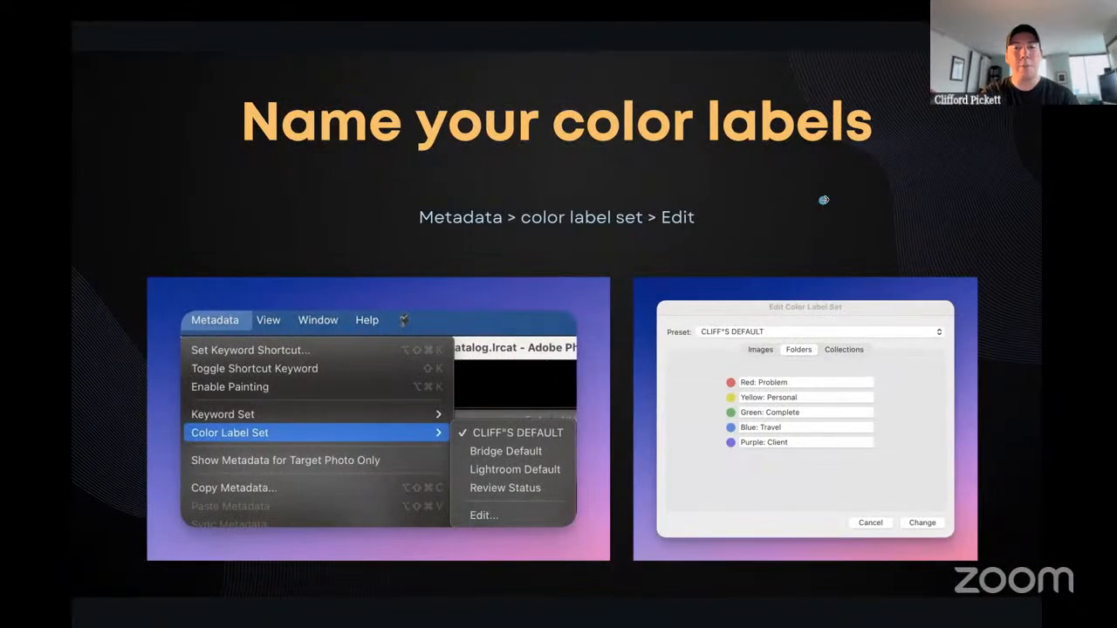
key(Right)
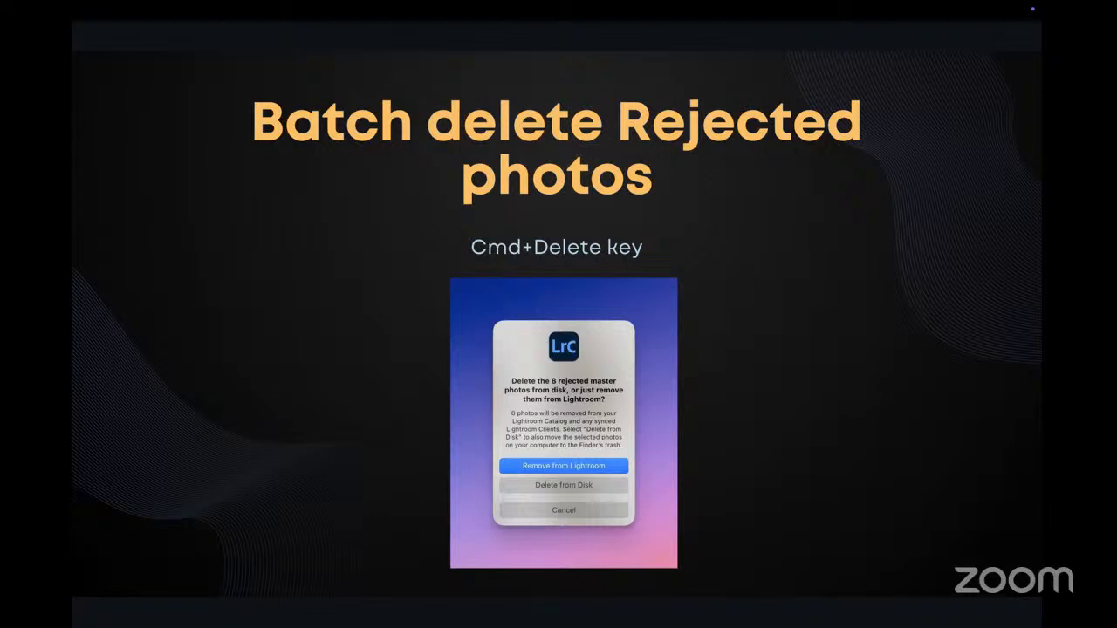
key(ctrl+Left)
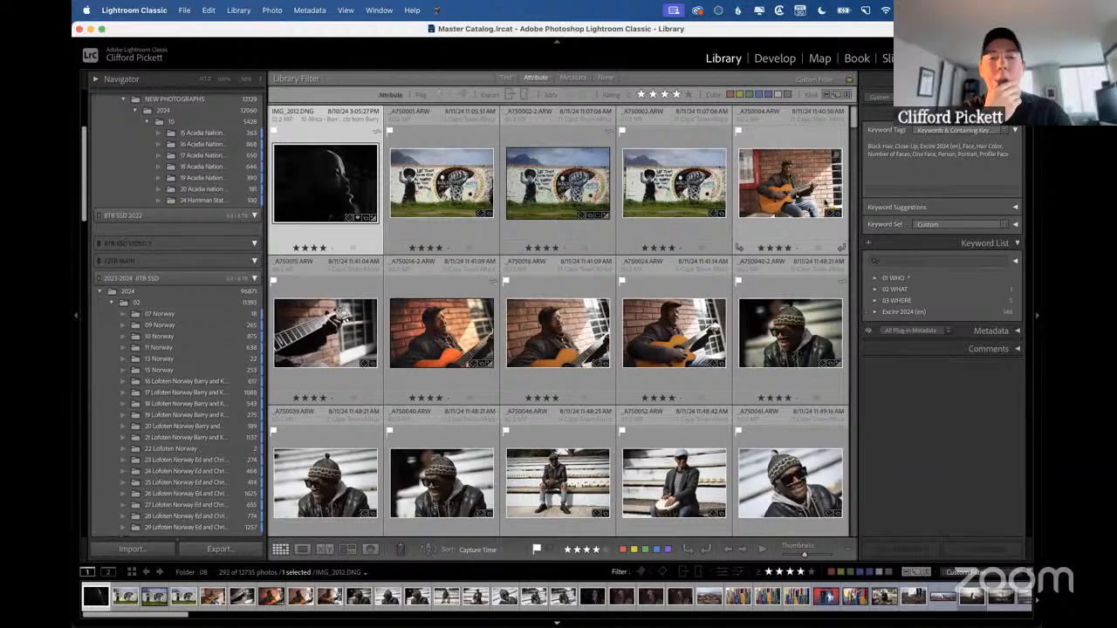
Switch to the Lightroom Tips and Tricks document, search it for "date", and open the Change metadata date and time page.
key(ctrl+Right)
key(ctrl+Right)
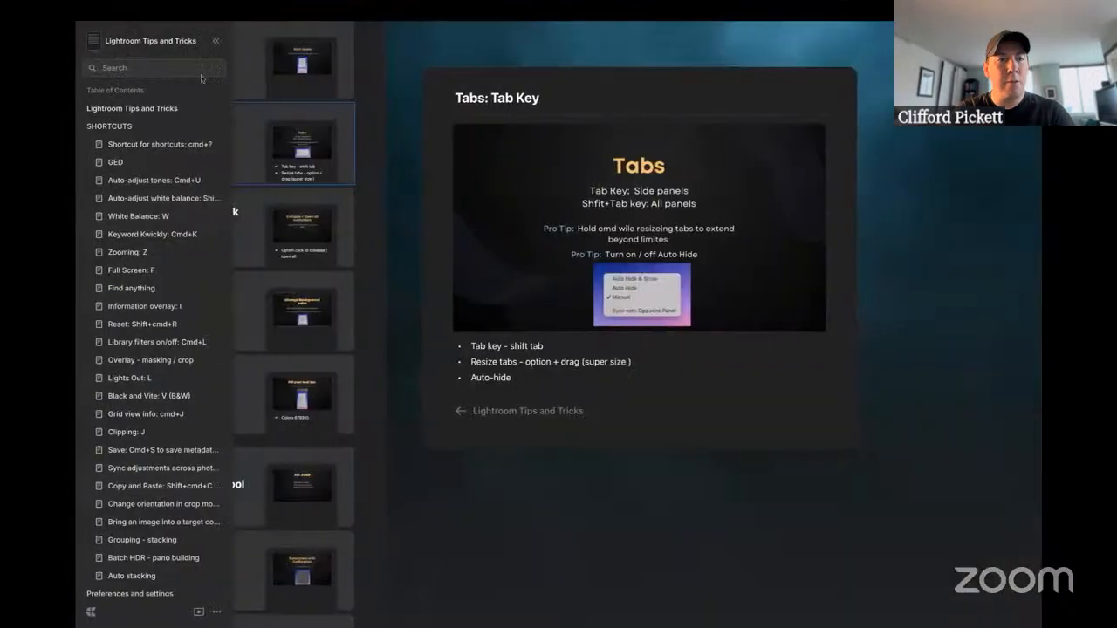
click(125, 69)
text(date)
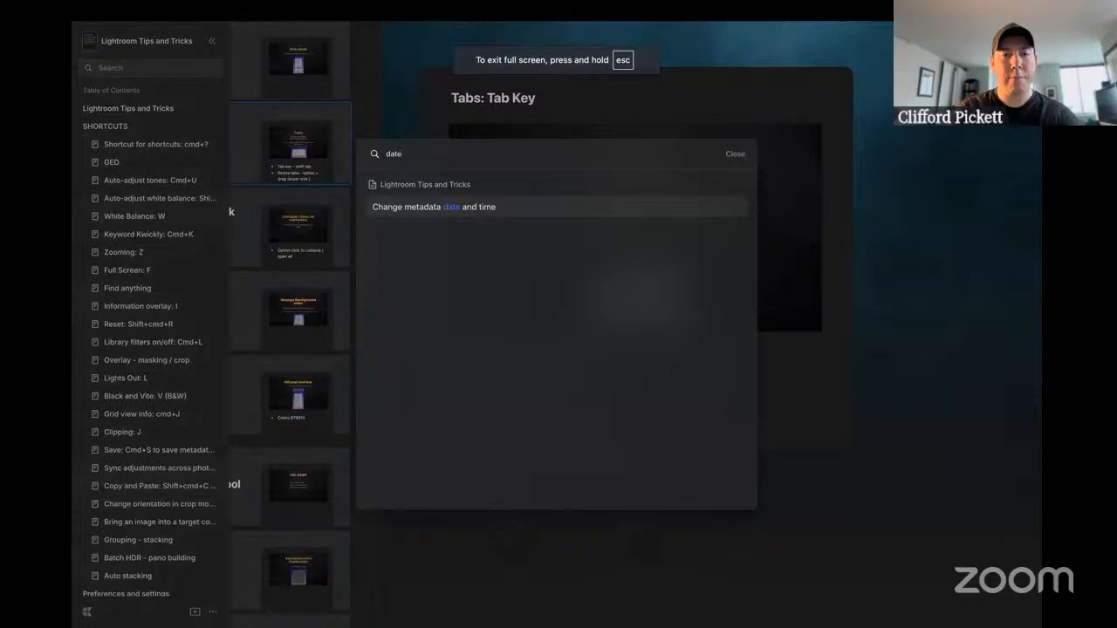
click(454, 206)
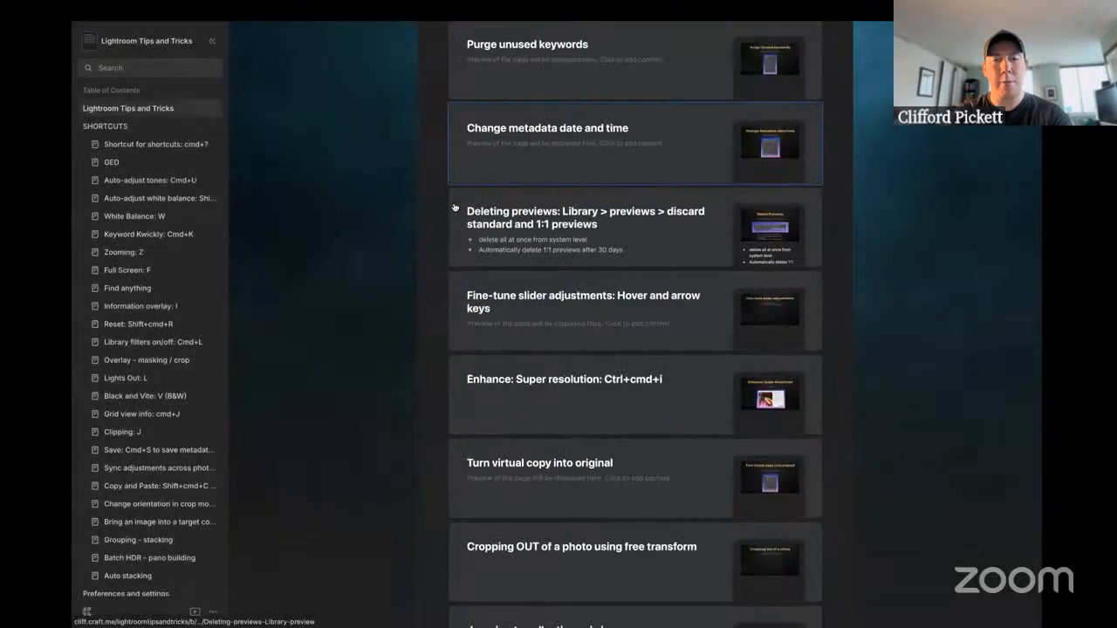
click(604, 158)
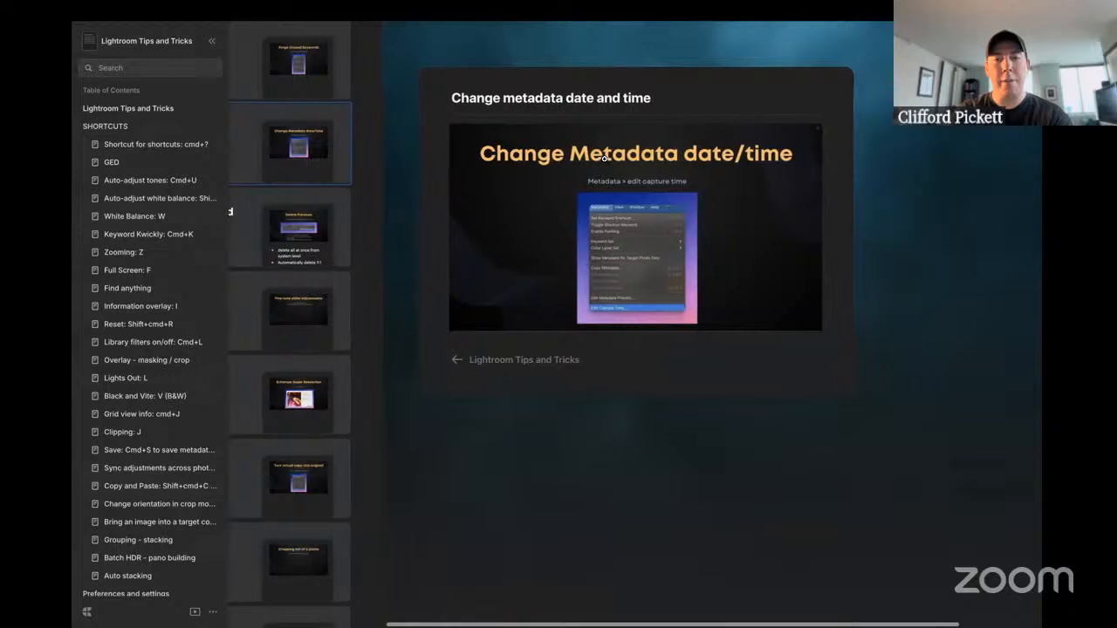
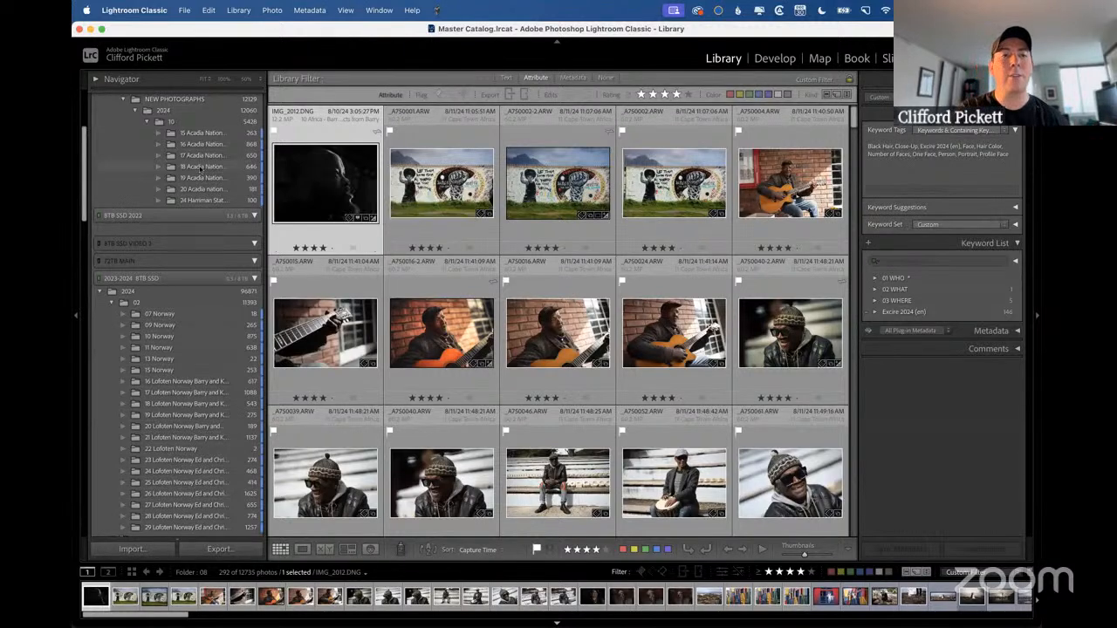
Open the 15 Acadia National Park Workshop folder and display the metadata filter columns above the photo grid.
scroll(206, 171, up, 5)
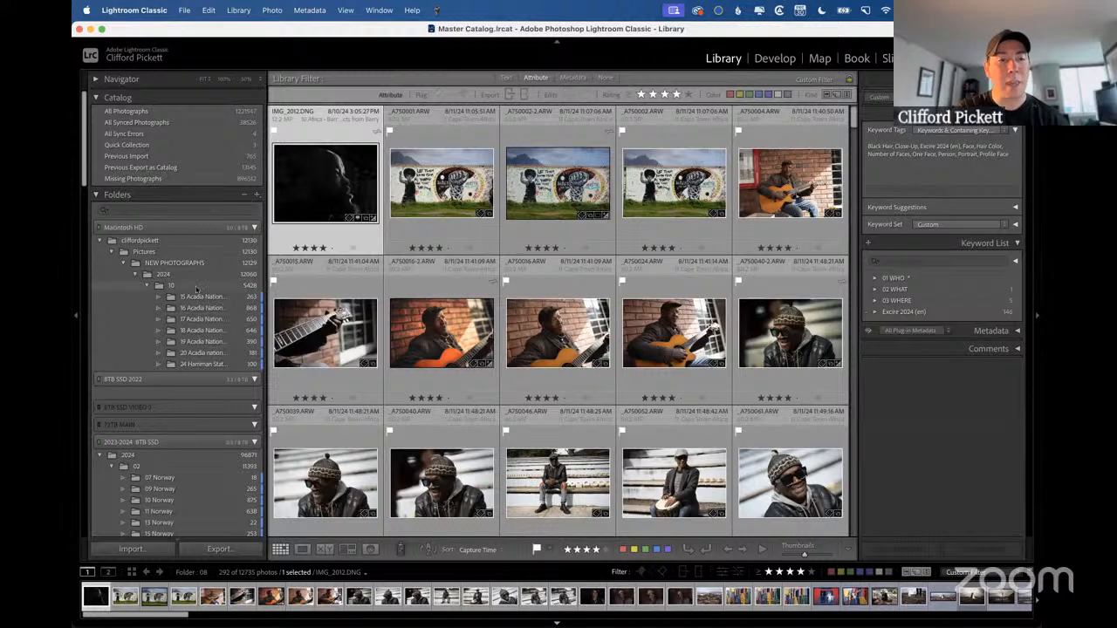
click(199, 298)
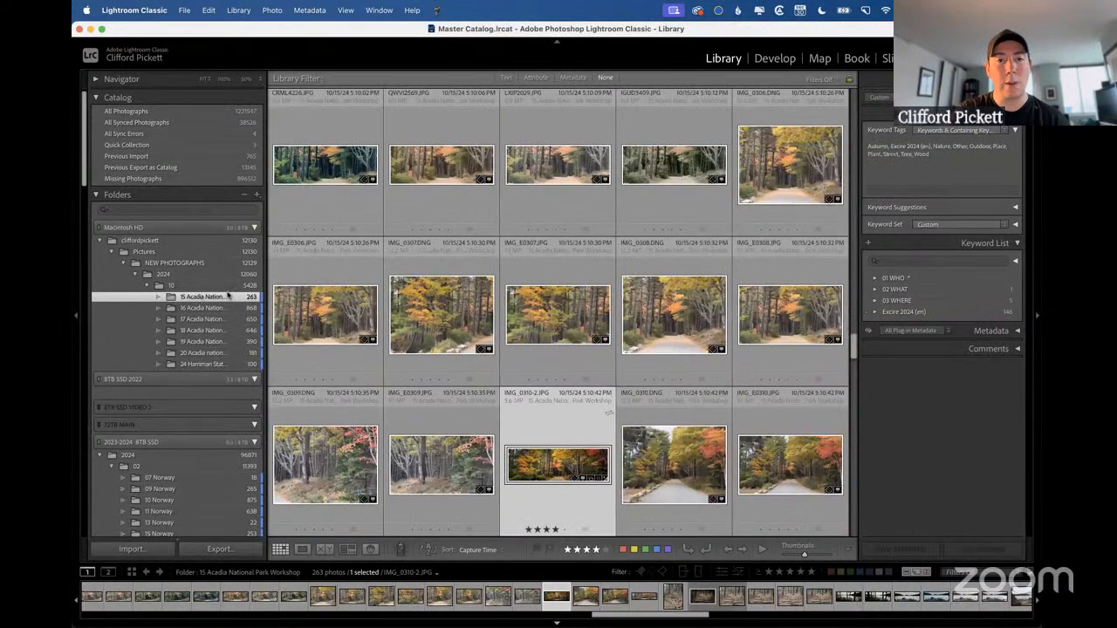
click(567, 78)
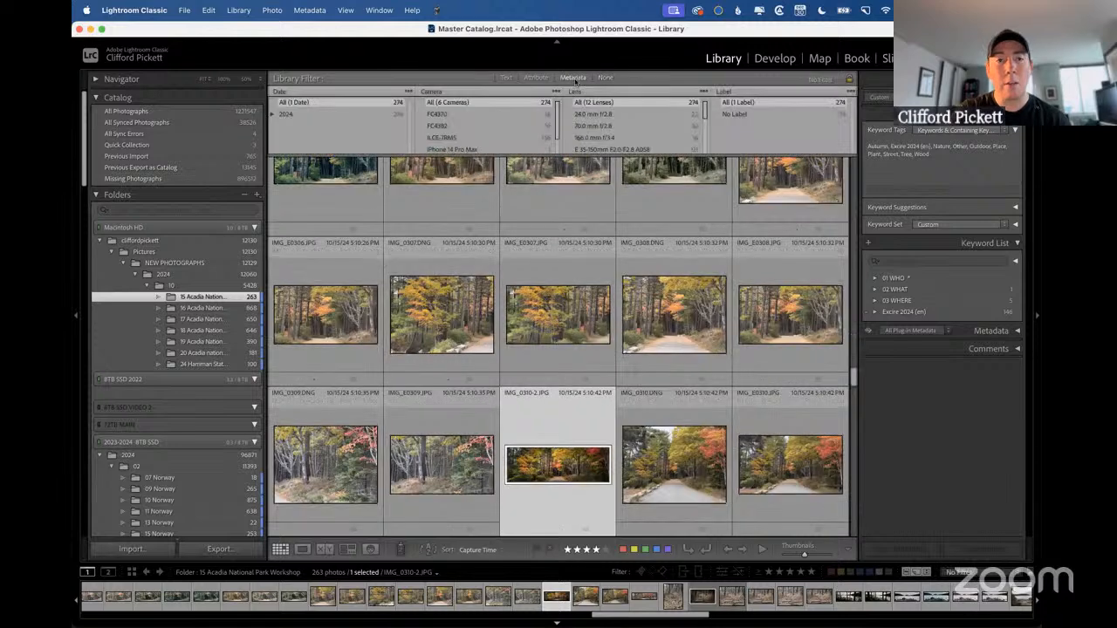
click(284, 92)
click(284, 92)
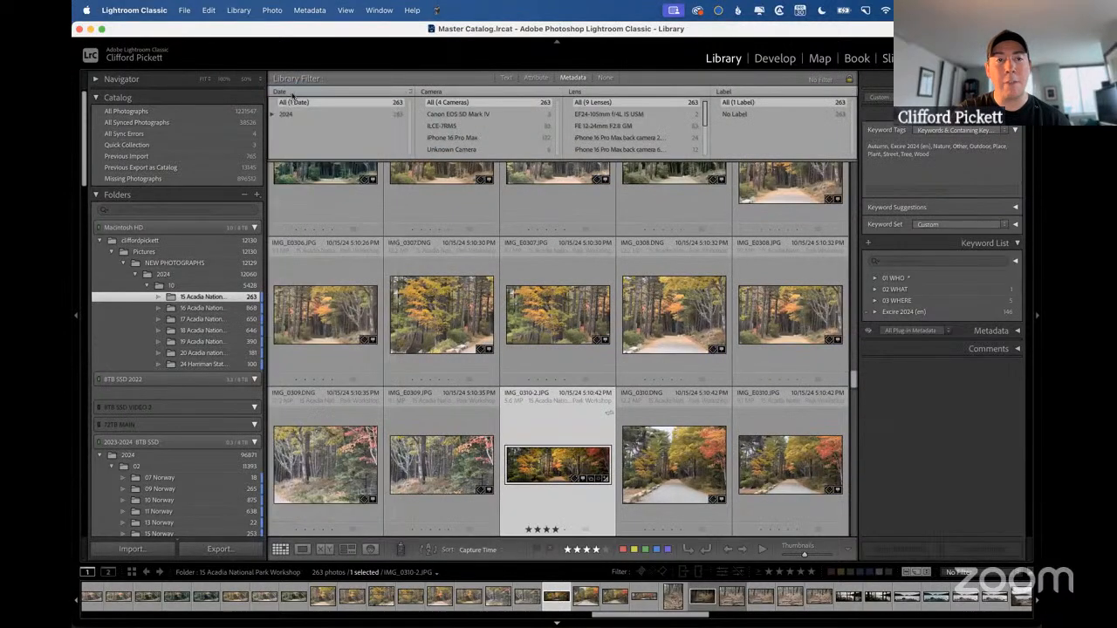
Review the saved library filter presets, select photo IMG_0307.DNG, and turn the library filter off.
click(827, 78)
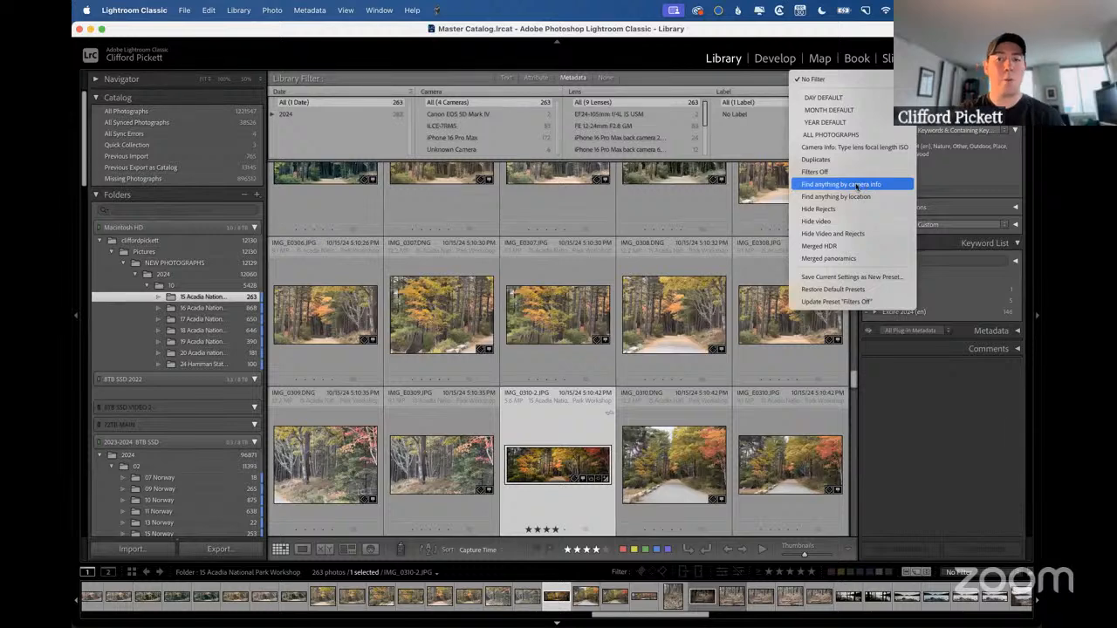
click(567, 177)
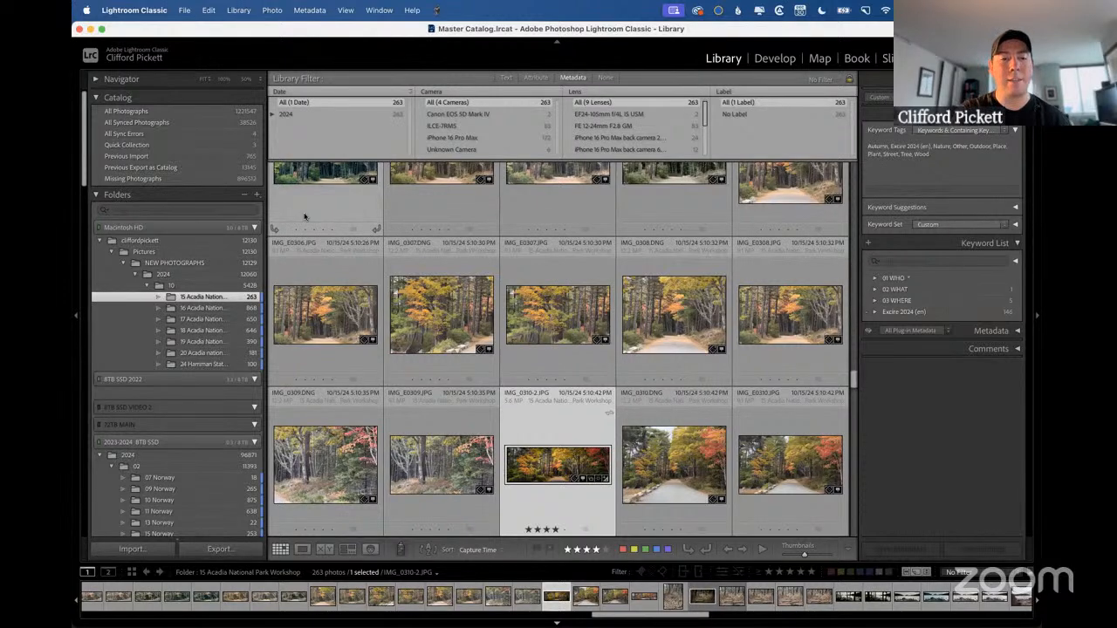
click(330, 340)
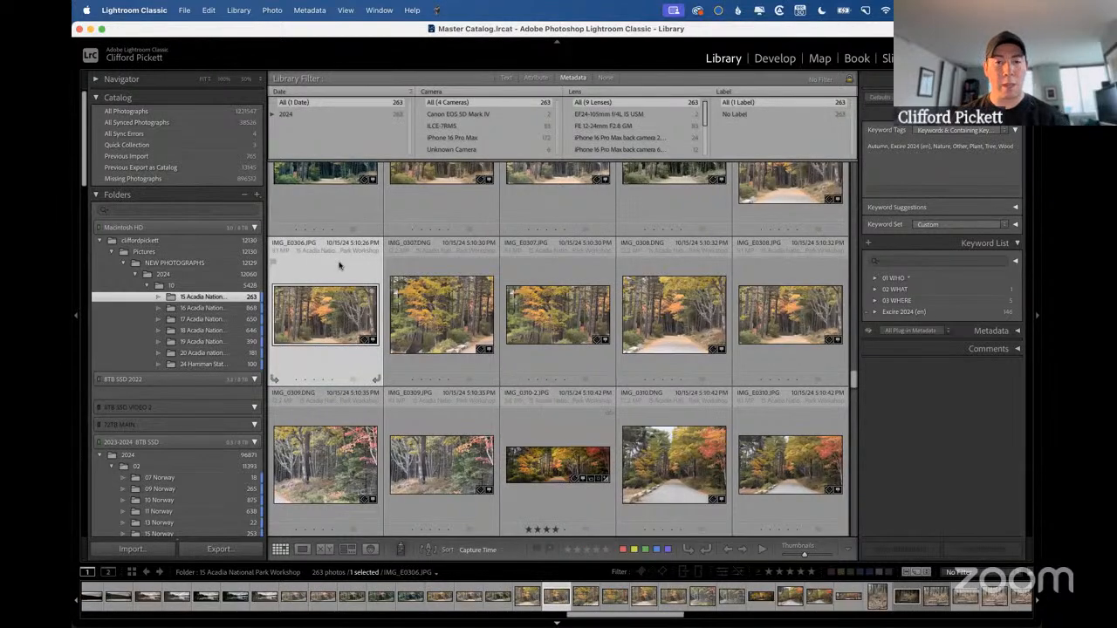
click(417, 291)
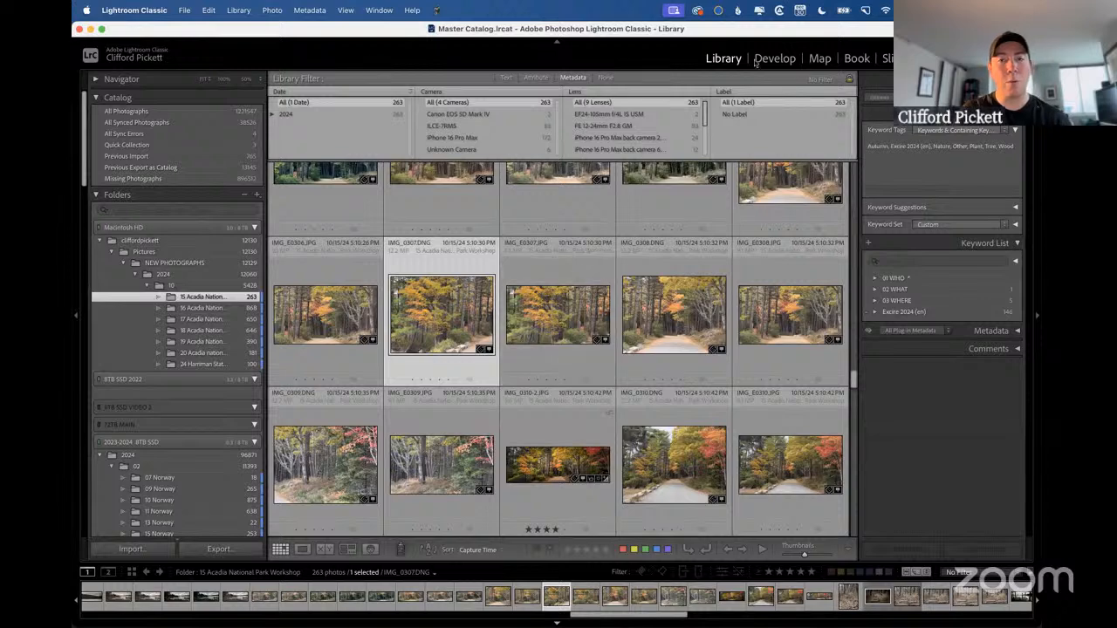
click(604, 78)
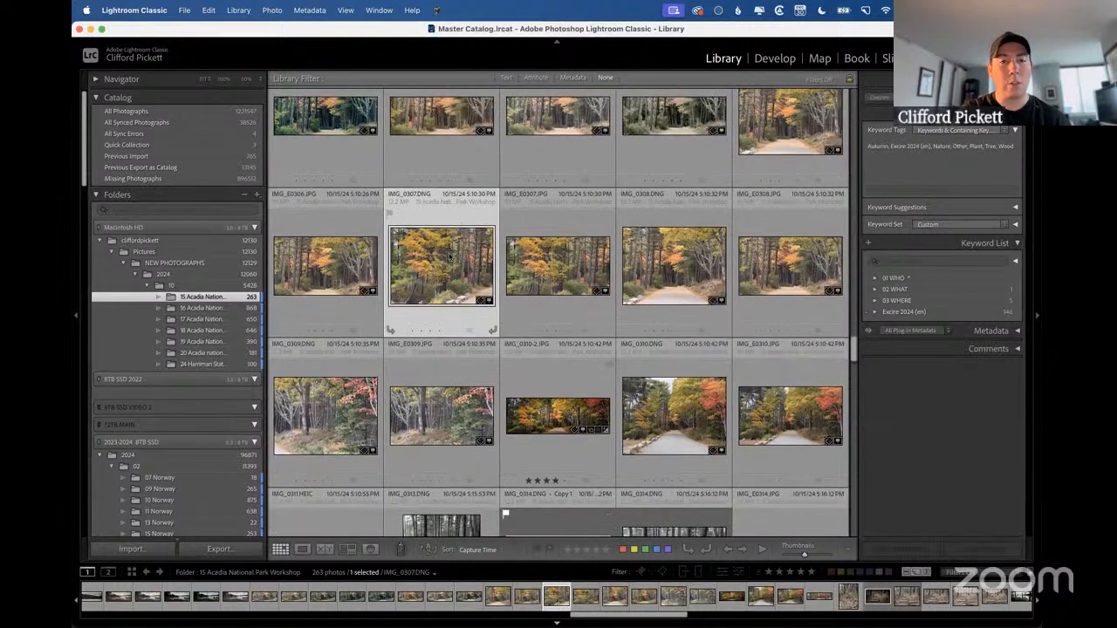
Shrink the grid thumbnails until seven photos fit in each row.
mouse_move(450, 256)
mouse_down()
mouse_move(439, 155)
mouse_move(459, 245)
mouse_up()
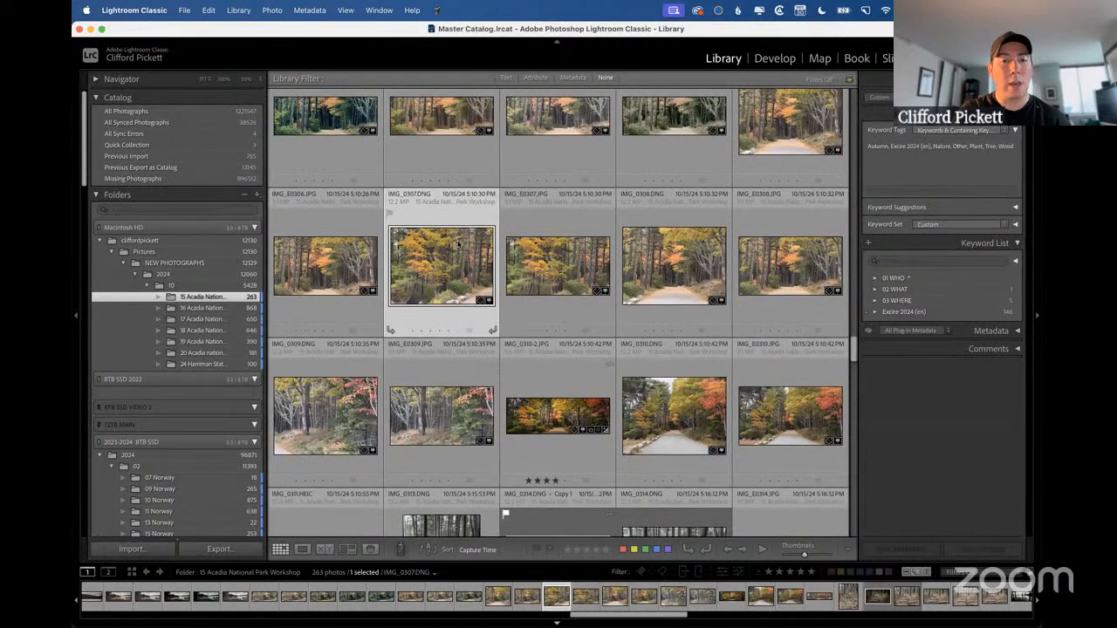
key(minus)
key(minus)
key(minus)
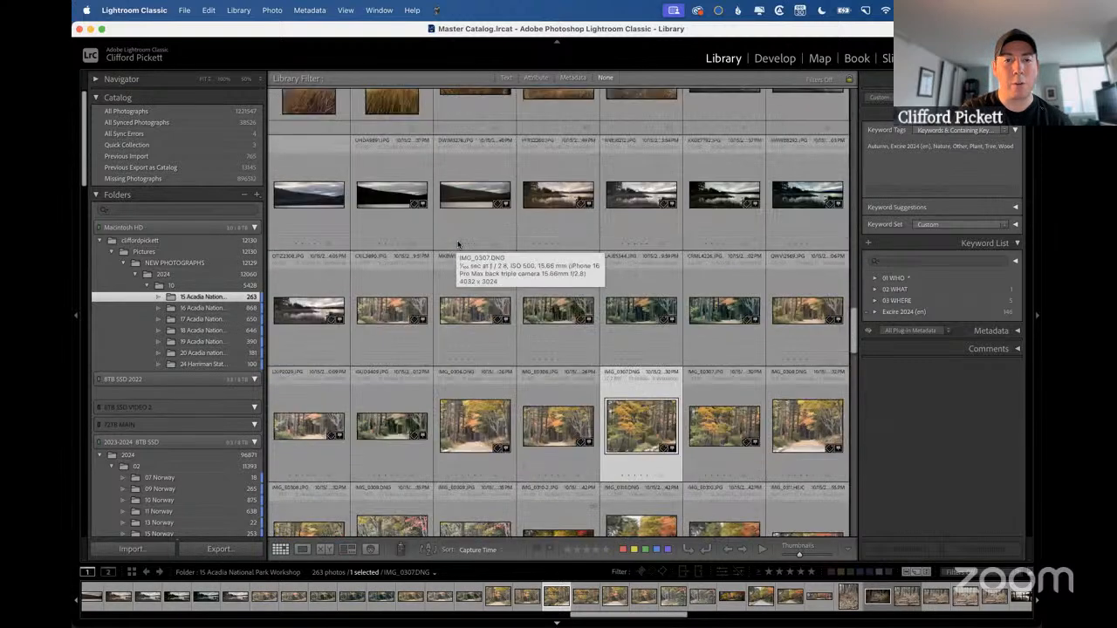
Add several non-adjacent forest and lake photos plus one dark marsh shot to the selection, and try to move them within the grid.
super+click(550, 422)
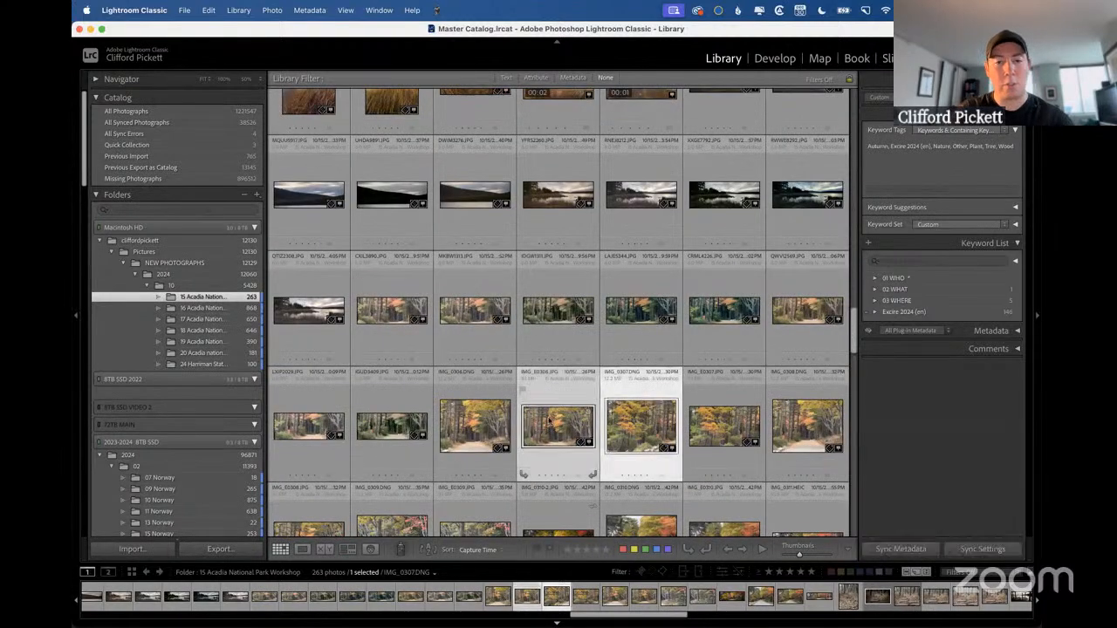
super+click(450, 316)
super+click(727, 315)
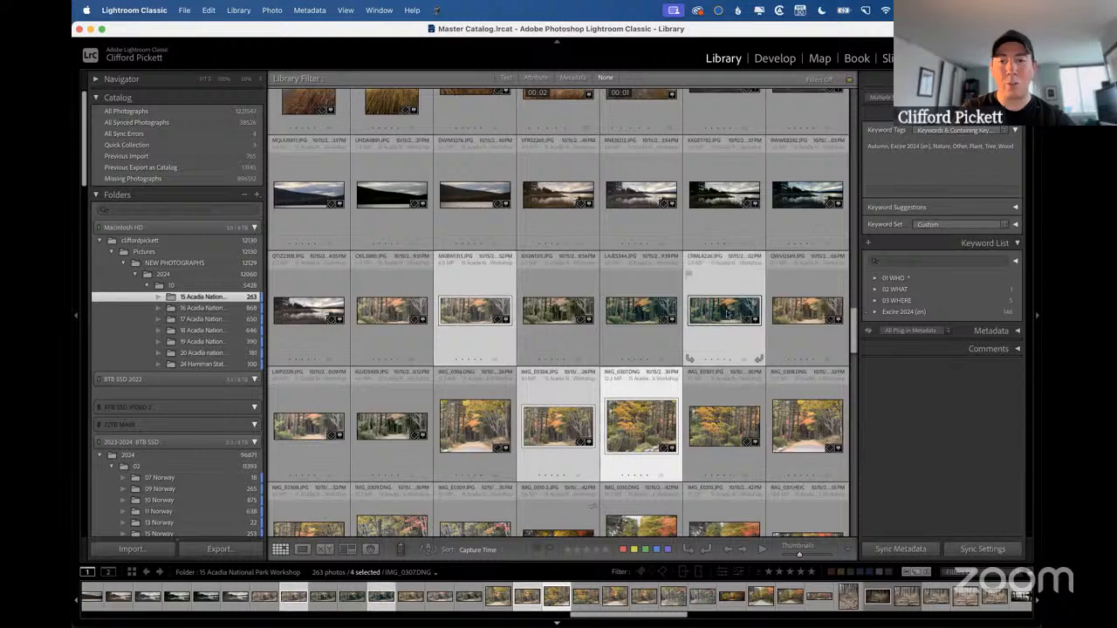
super+click(807, 194)
scroll(547, 230, up, 2)
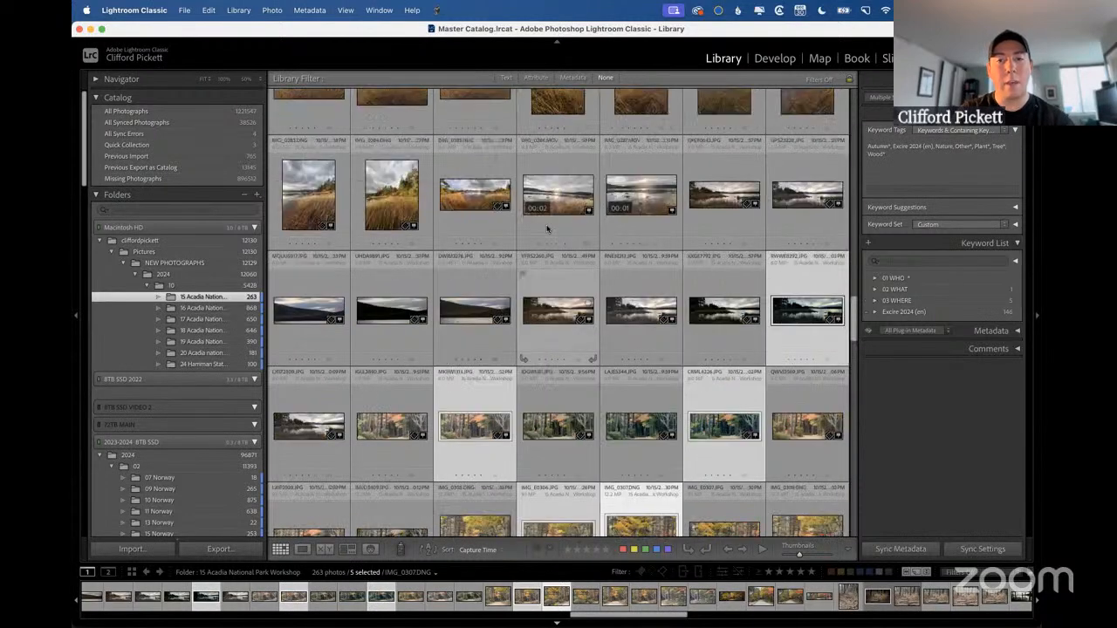
scroll(548, 229, up, 15)
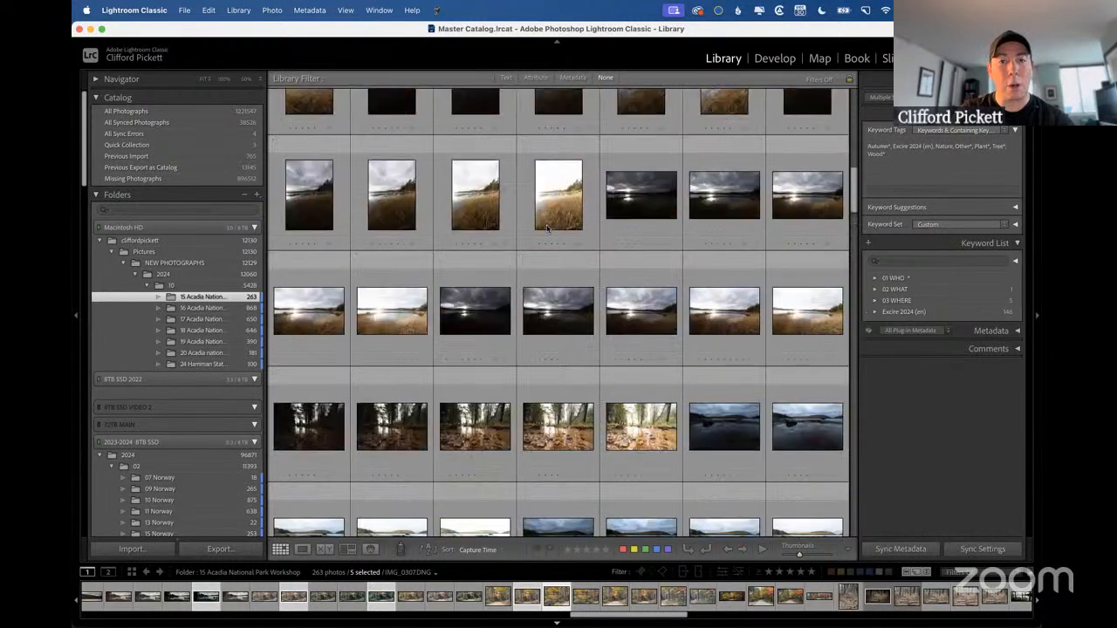
scroll(547, 229, up, 5)
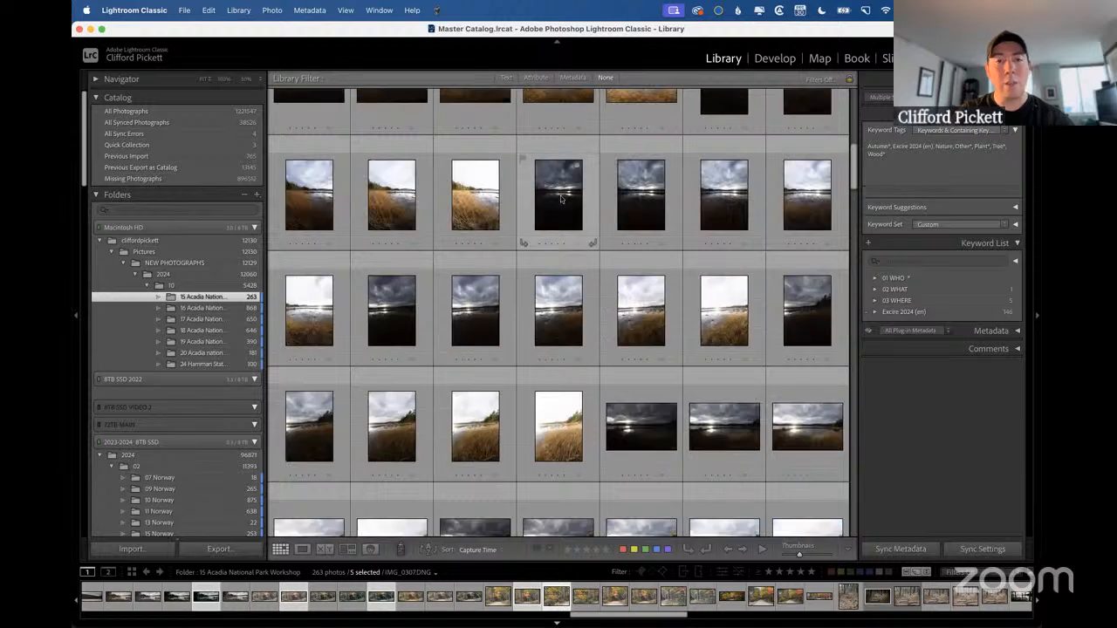
super+click(561, 199)
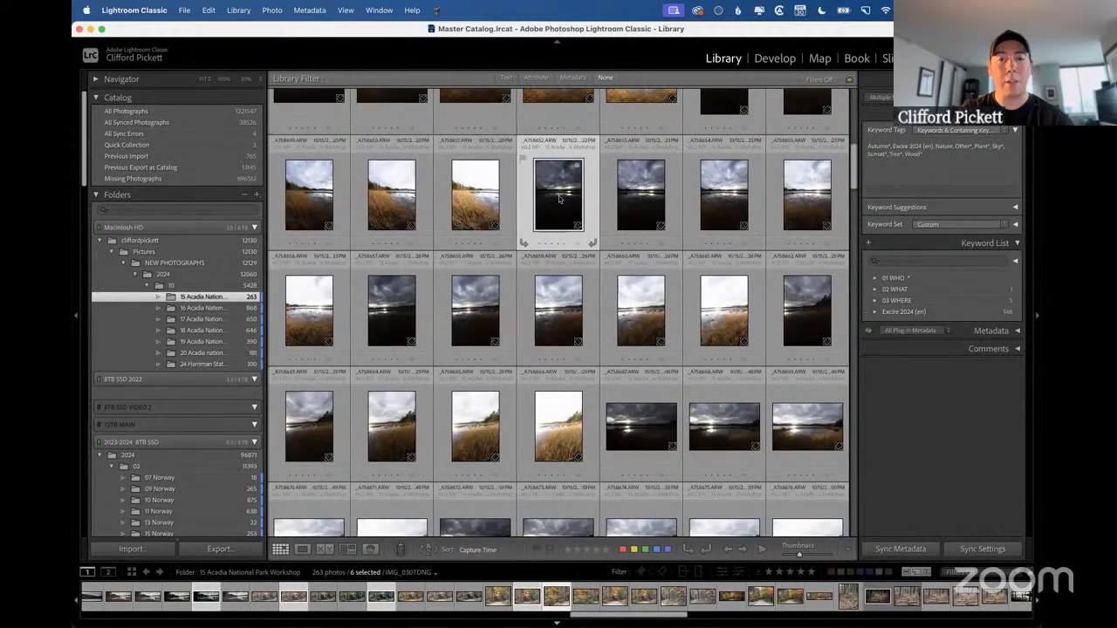
drag(554, 199, 587, 199)
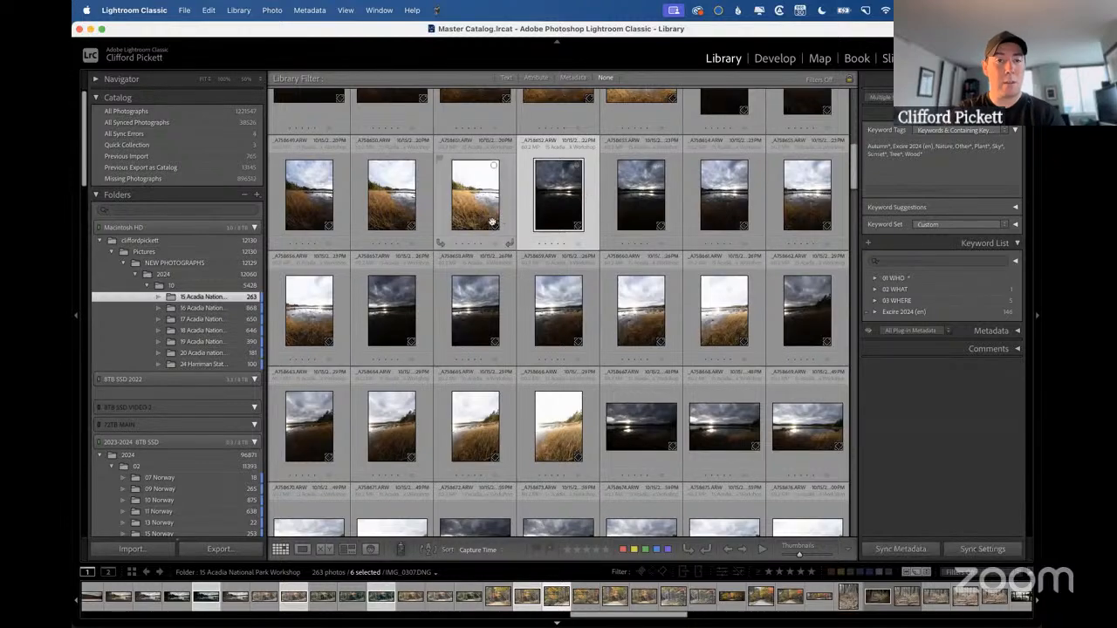
Select photos _A758658 to _A758660 together with _A758636, and move them as a group to follow _A758635 in the grid.
click(478, 308)
shift+click(640, 310)
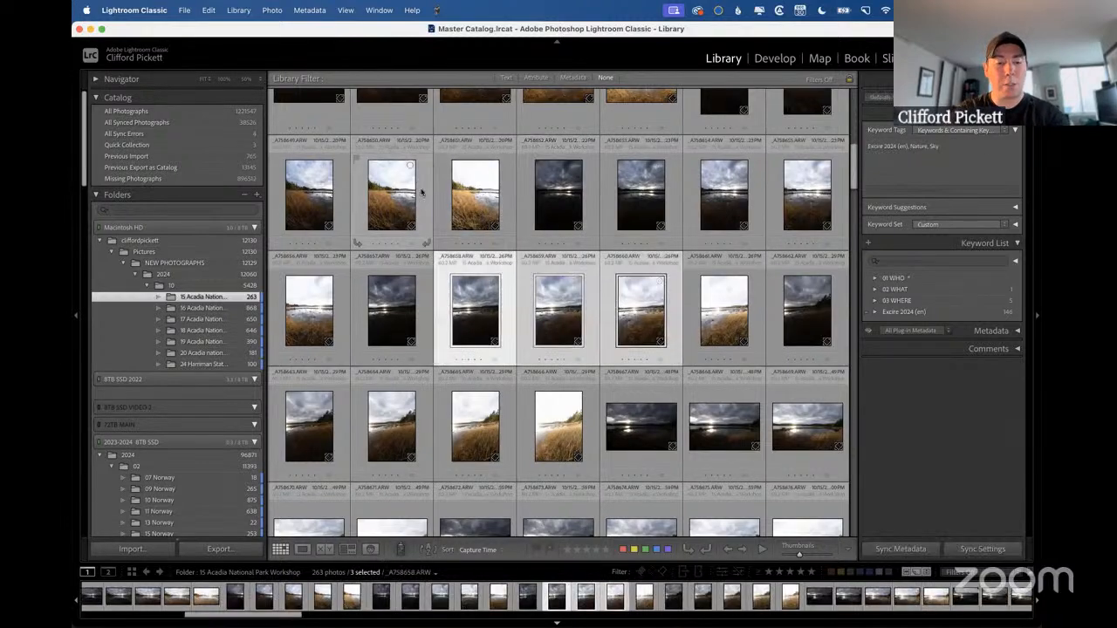
scroll(403, 177, up, 4)
super+click(395, 191)
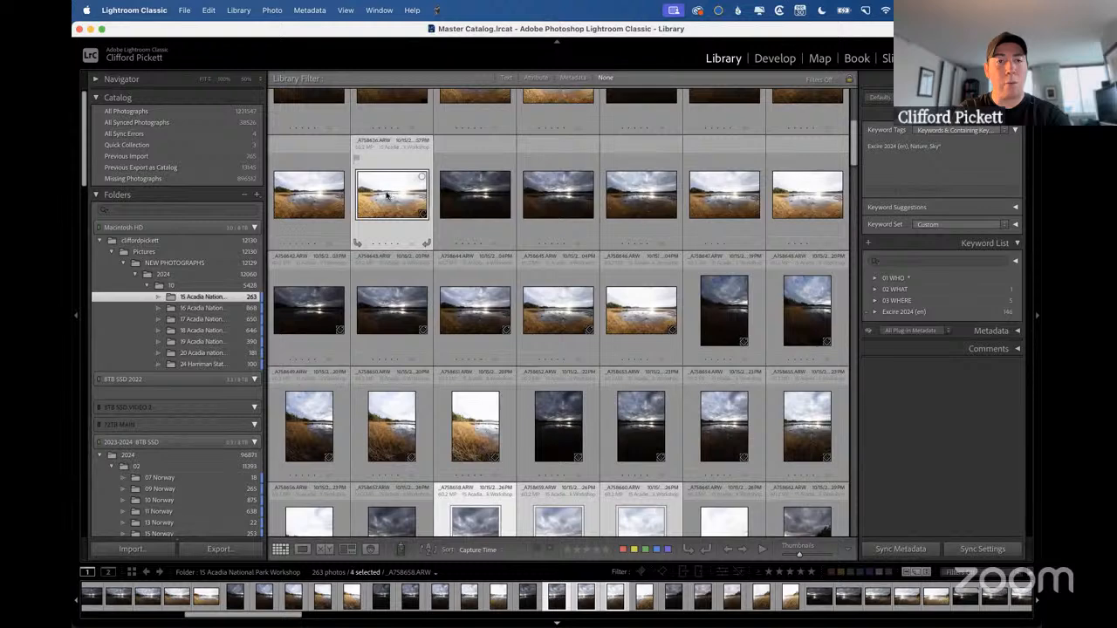
drag(385, 193, 340, 195)
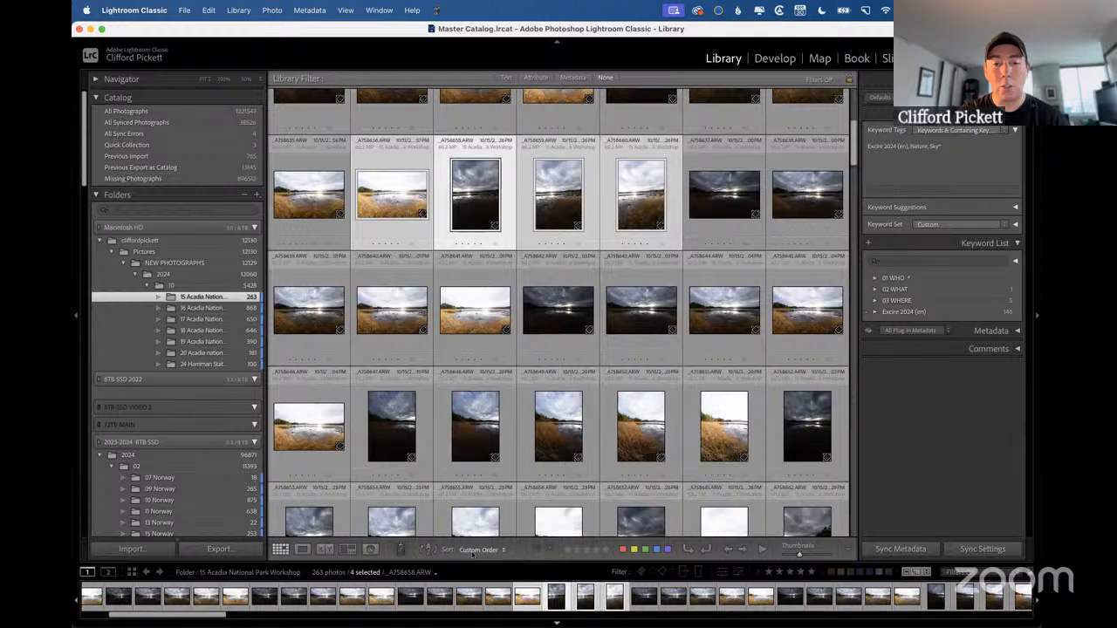
Hide and restore the grid's toolbar, then review the available sort orders while keeping Custom Order.
key(t)
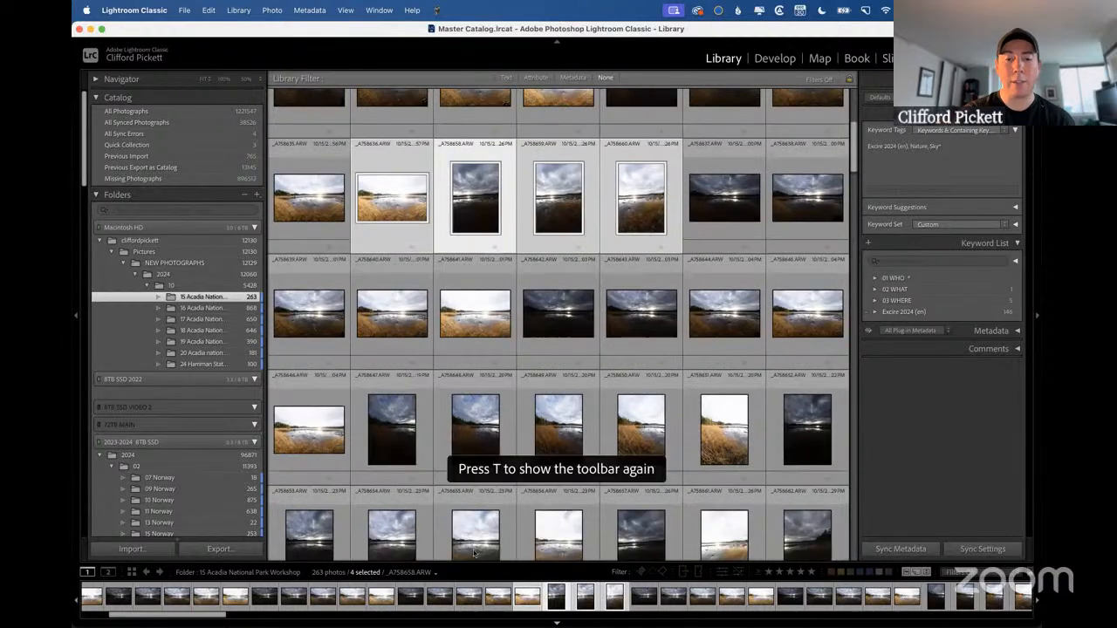
key(t)
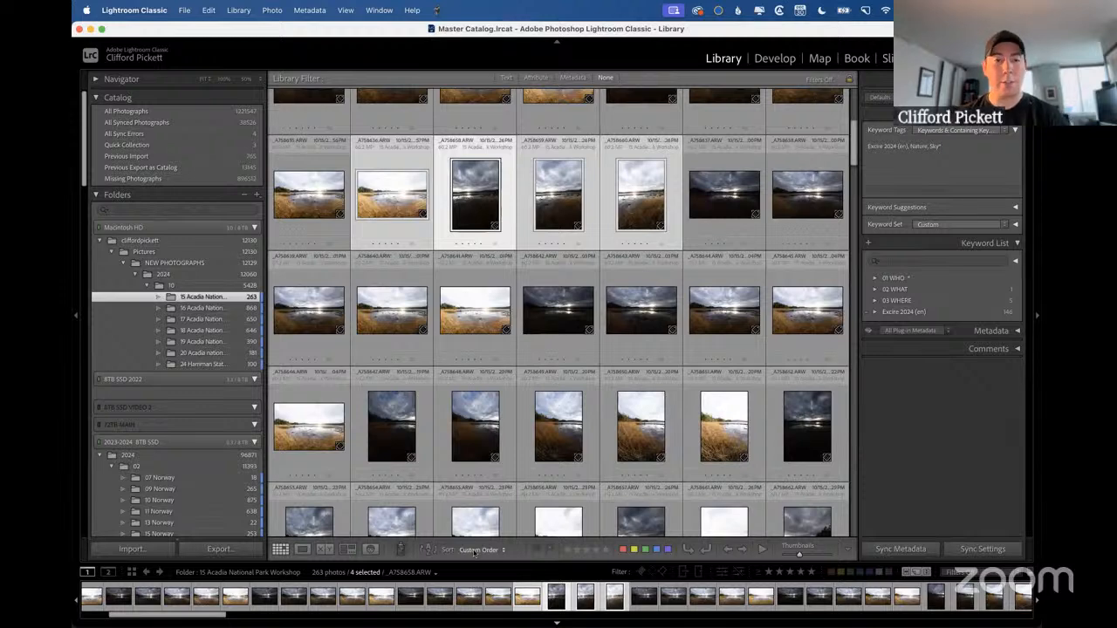
click(492, 549)
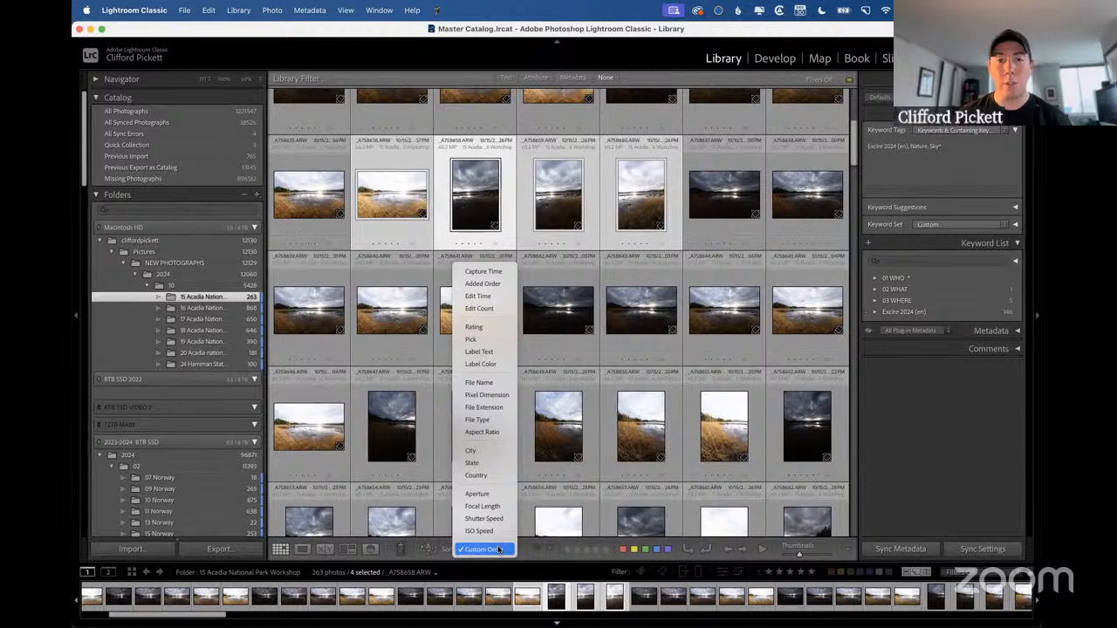
click(475, 204)
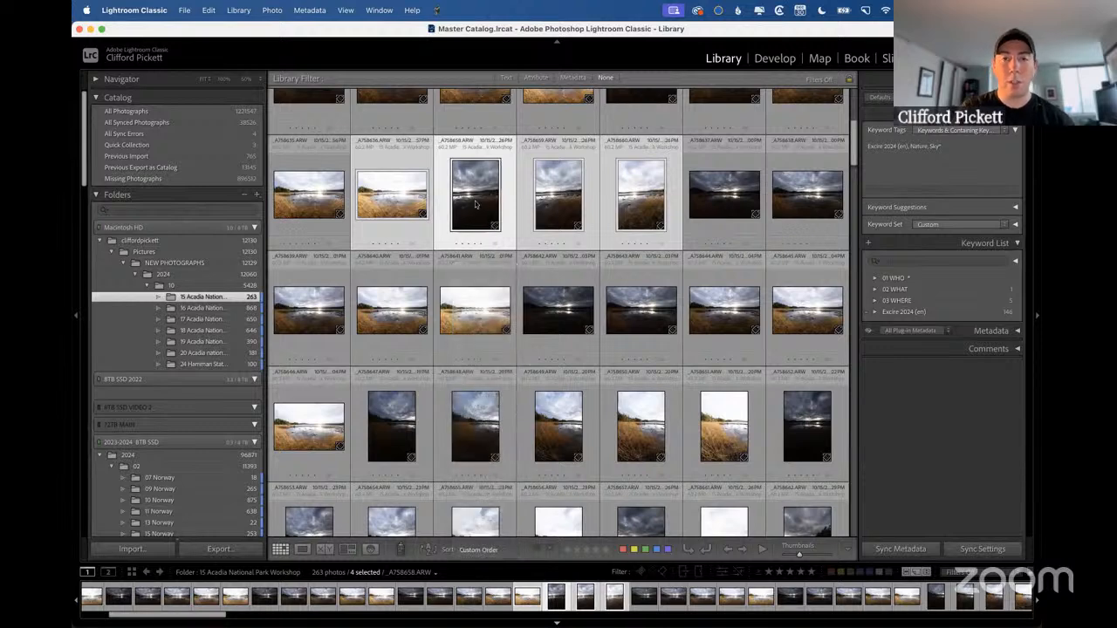
Review the Edit Capture Time adjustment types for the selected photos, including the hour-shift choices, and close the dialog without changes.
click(307, 11)
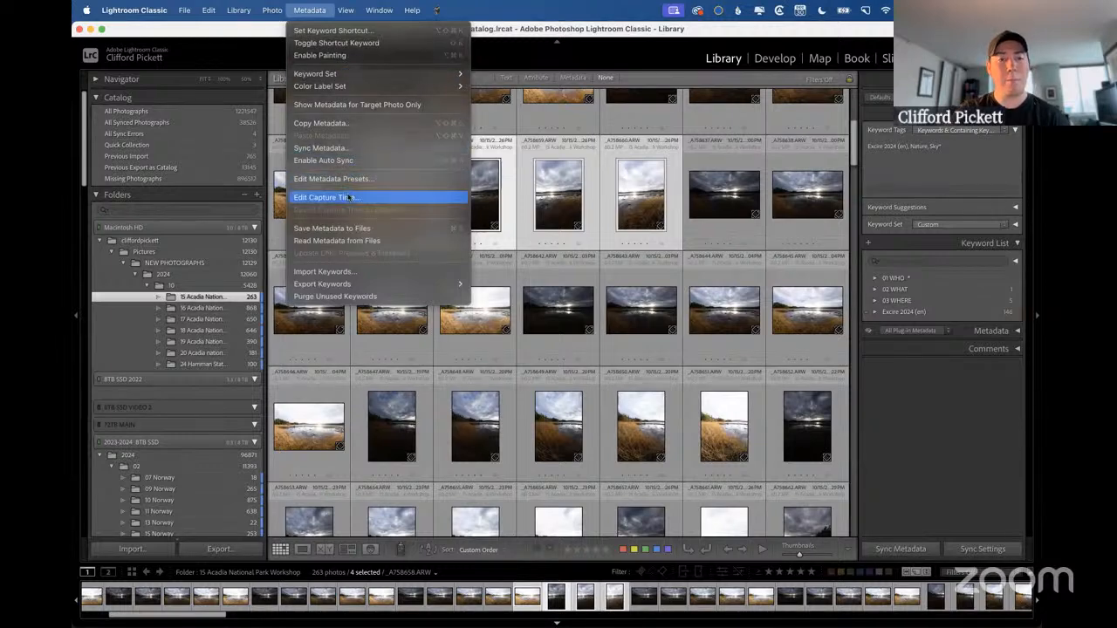
click(349, 197)
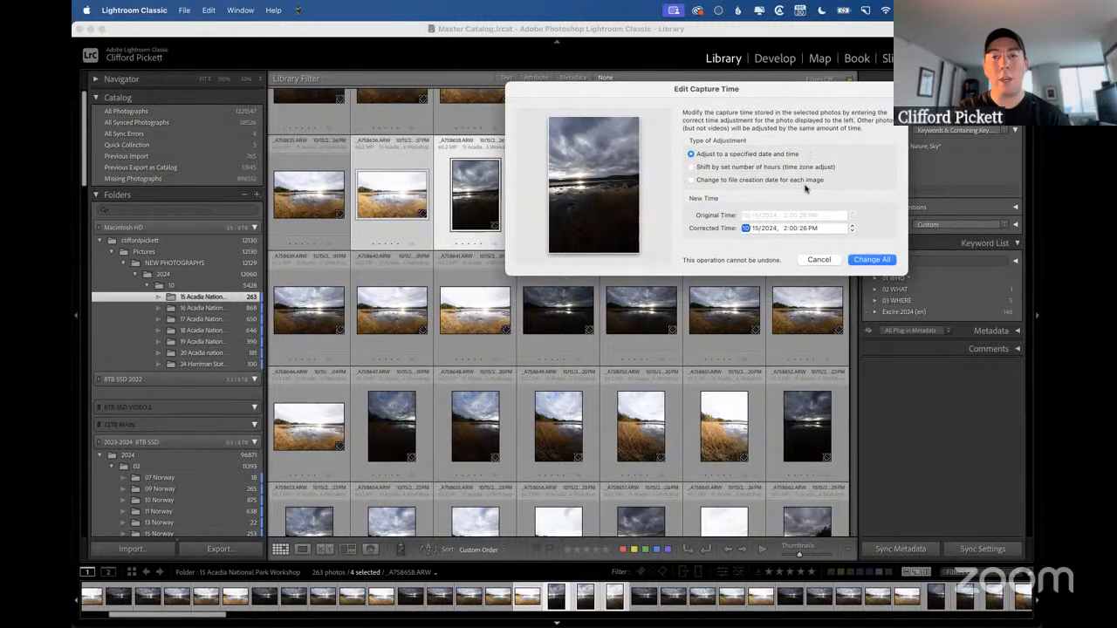
click(692, 180)
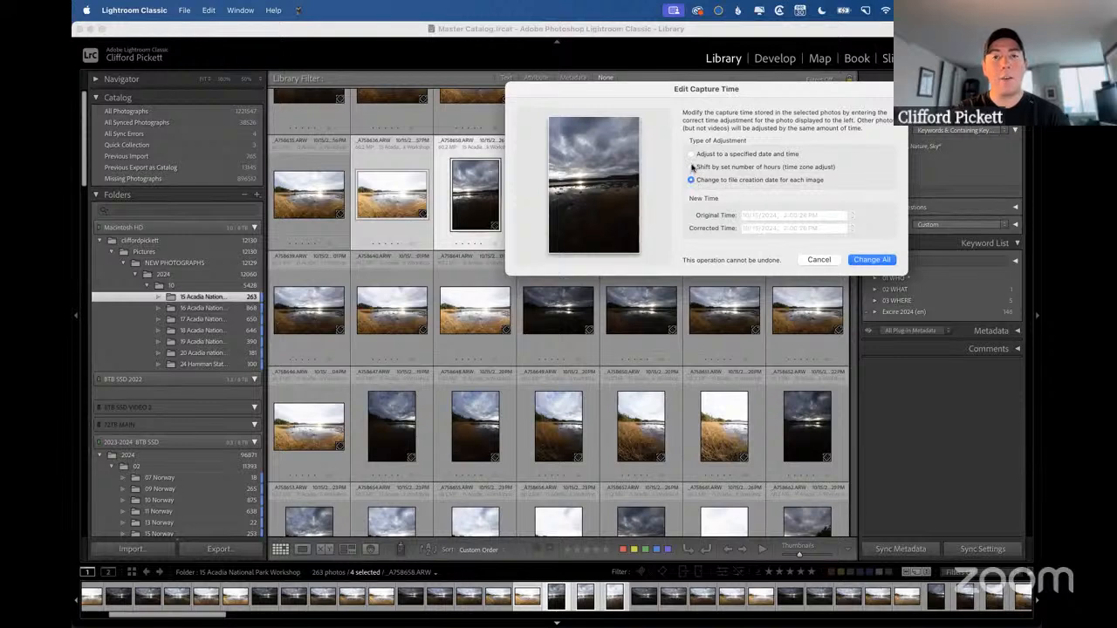
click(692, 166)
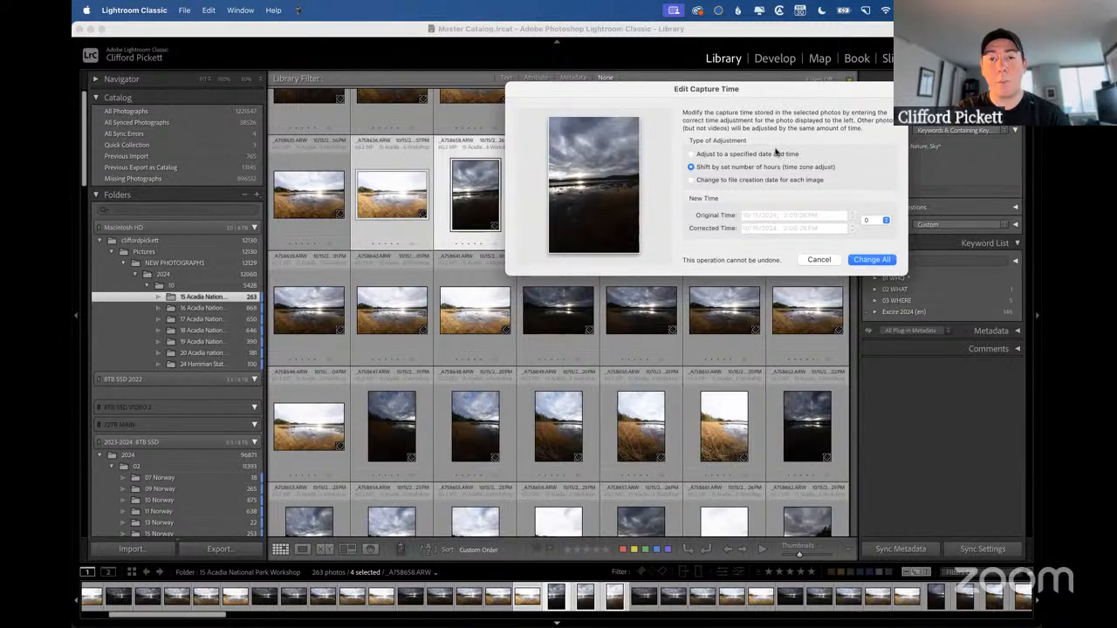
click(883, 220)
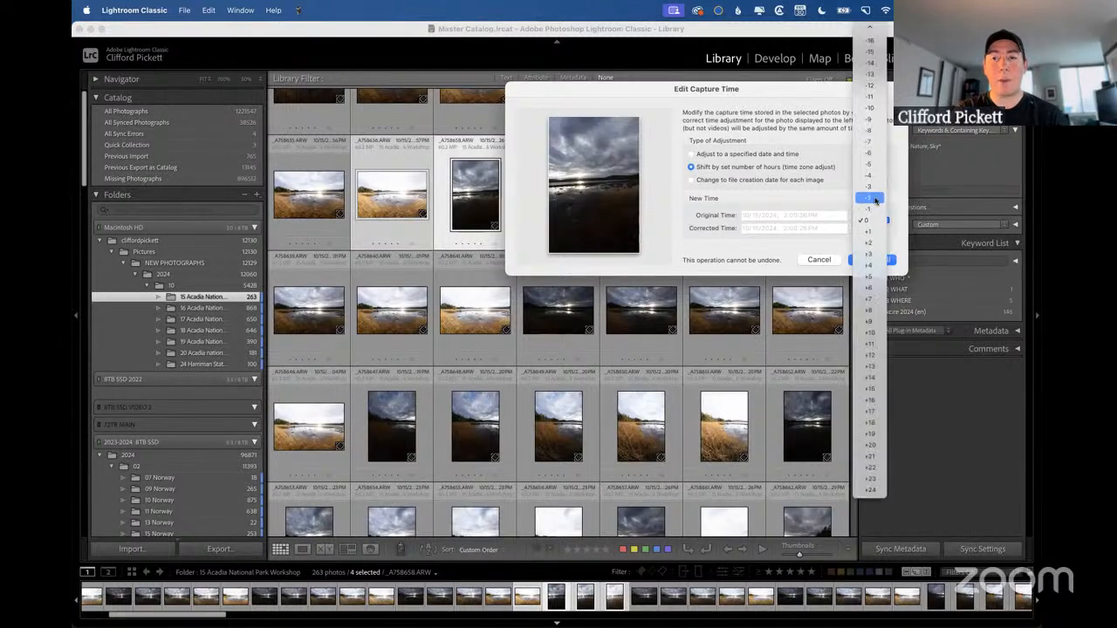
click(594, 150)
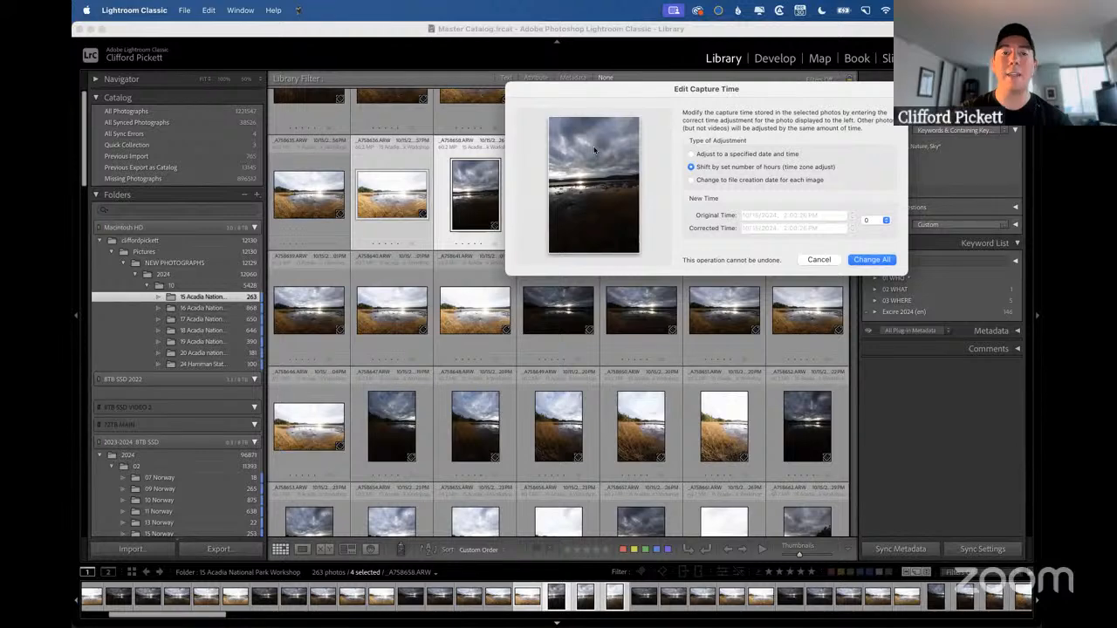
click(821, 260)
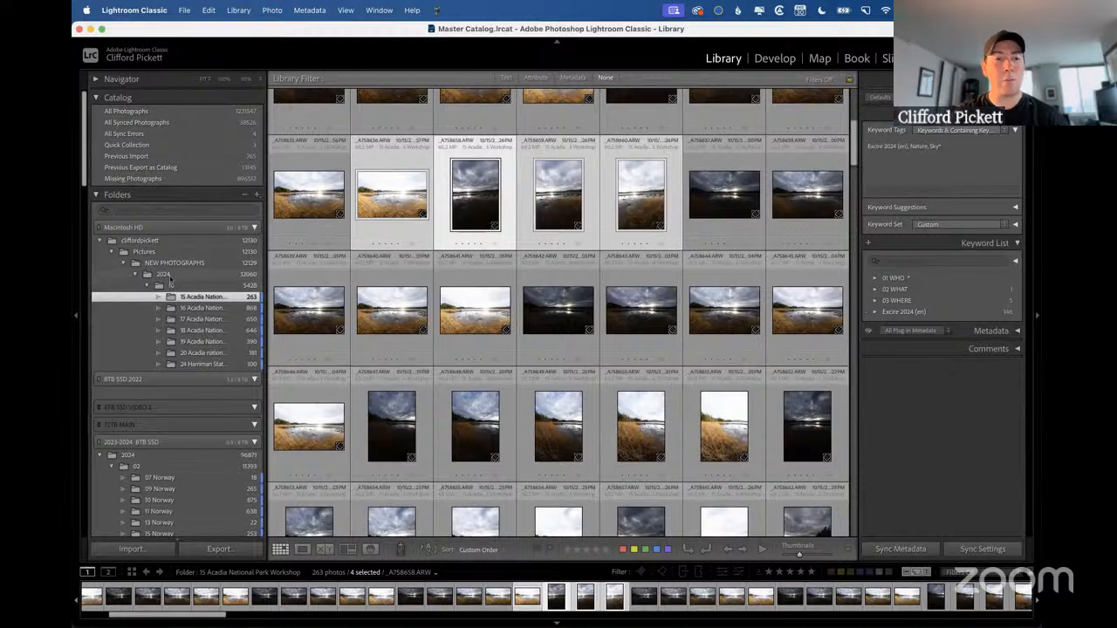
Open the 2024 folder on Macintosh HD, collapse its month 10 subfolder, and collapse months 02 to 05 on the 2023-2024 8TB SSD.
click(162, 275)
click(147, 286)
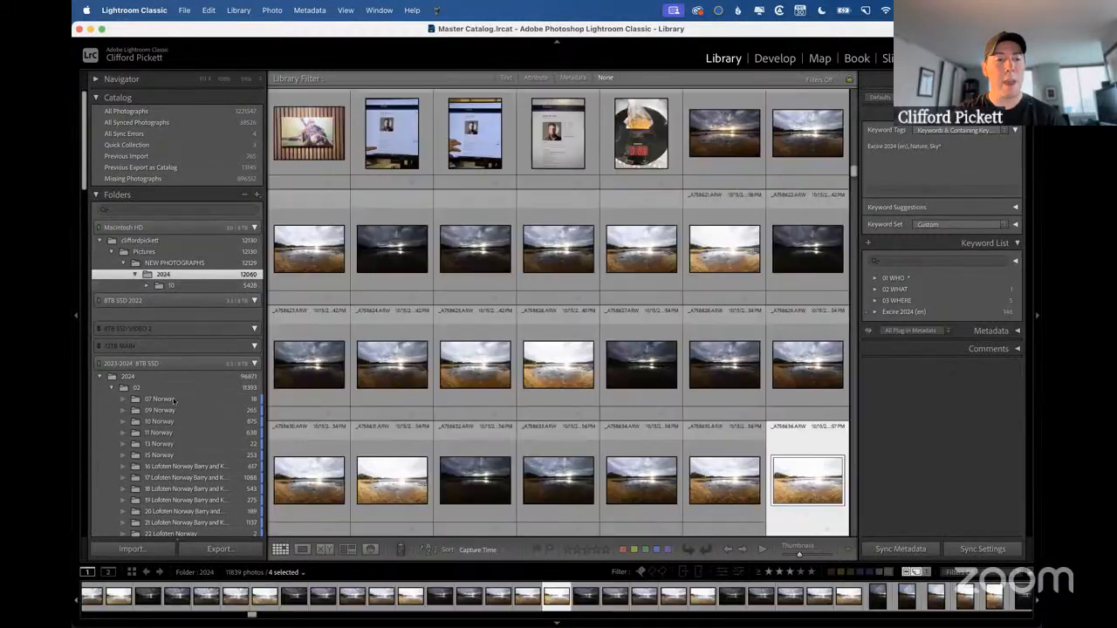
scroll(173, 399, down, 3)
click(111, 282)
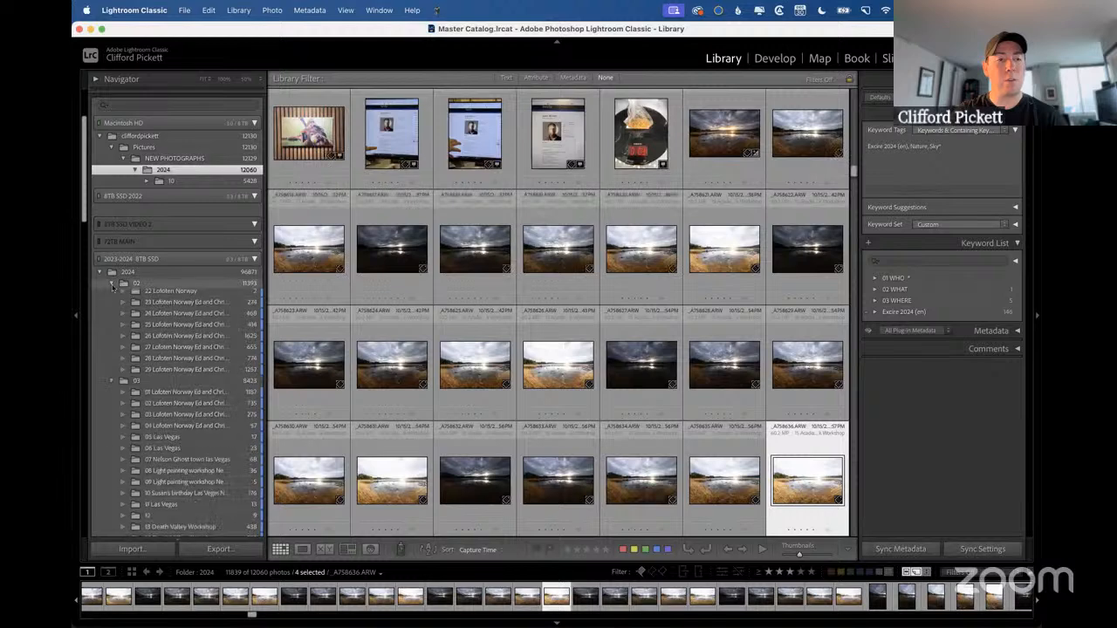
click(112, 295)
click(112, 295)
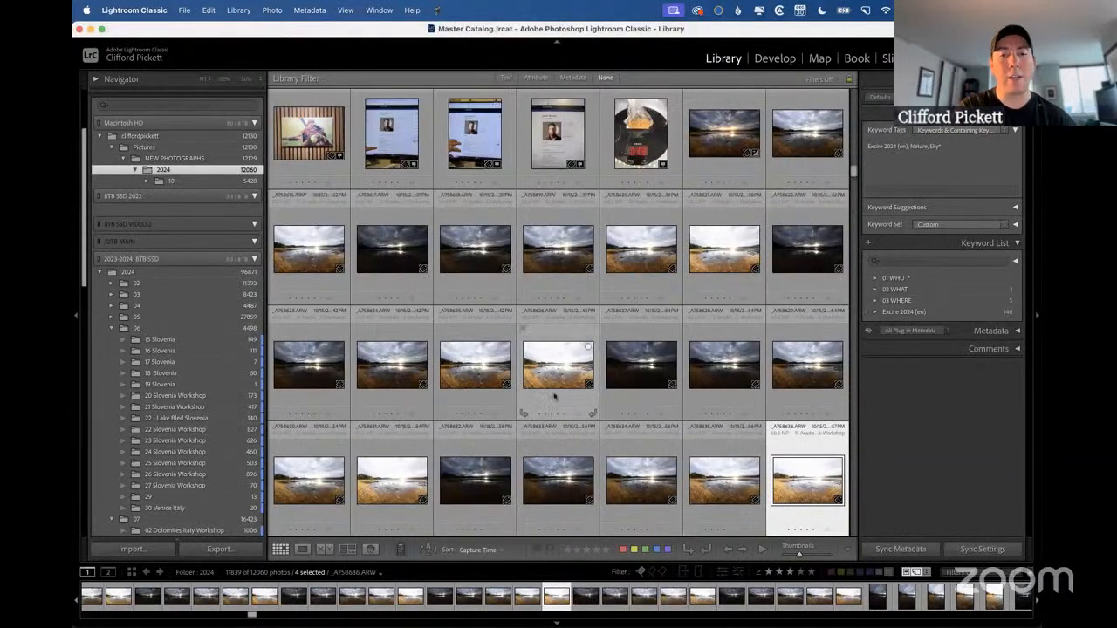
Select photos _A758634 to _A758636 plus the round black-plate photo, and move them as a group directly after the last phone photo.
click(633, 471)
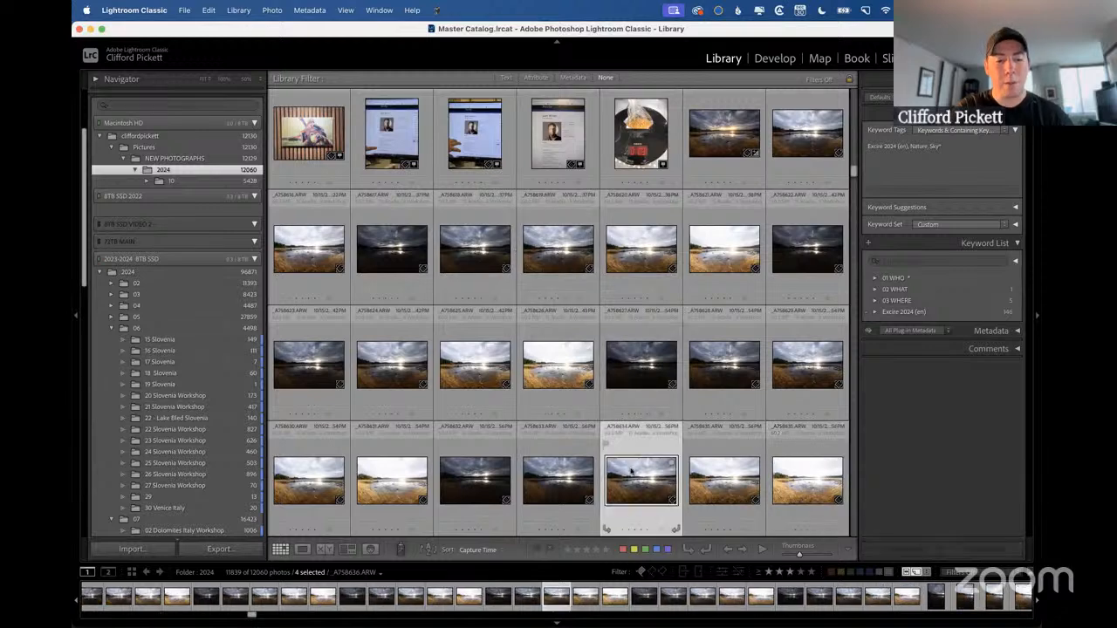
shift+click(771, 439)
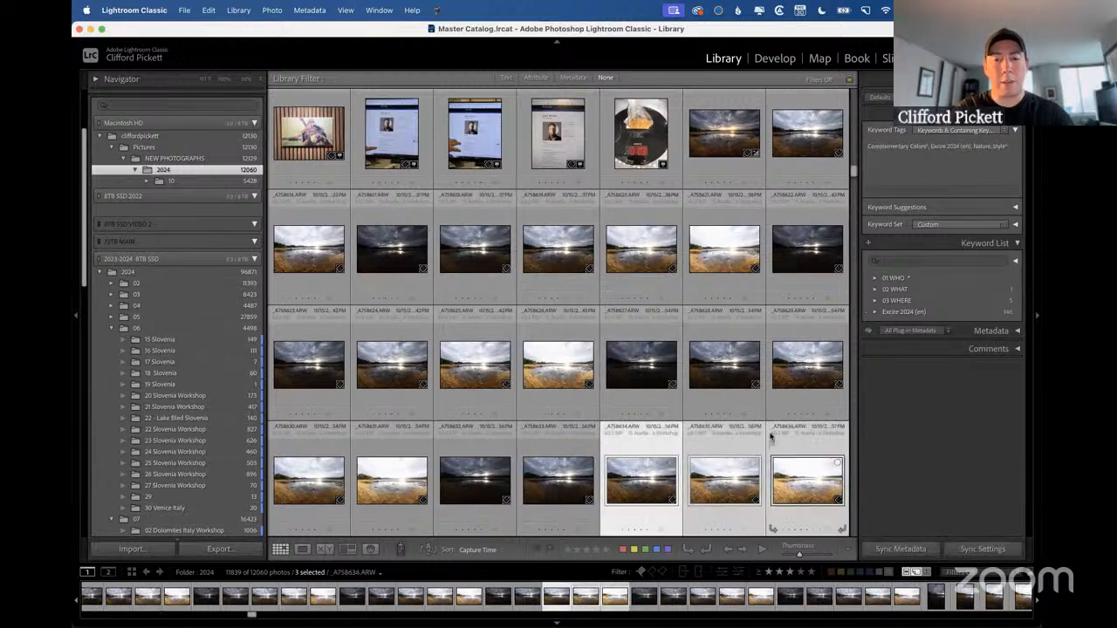
super+click(640, 138)
drag(665, 135, 685, 141)
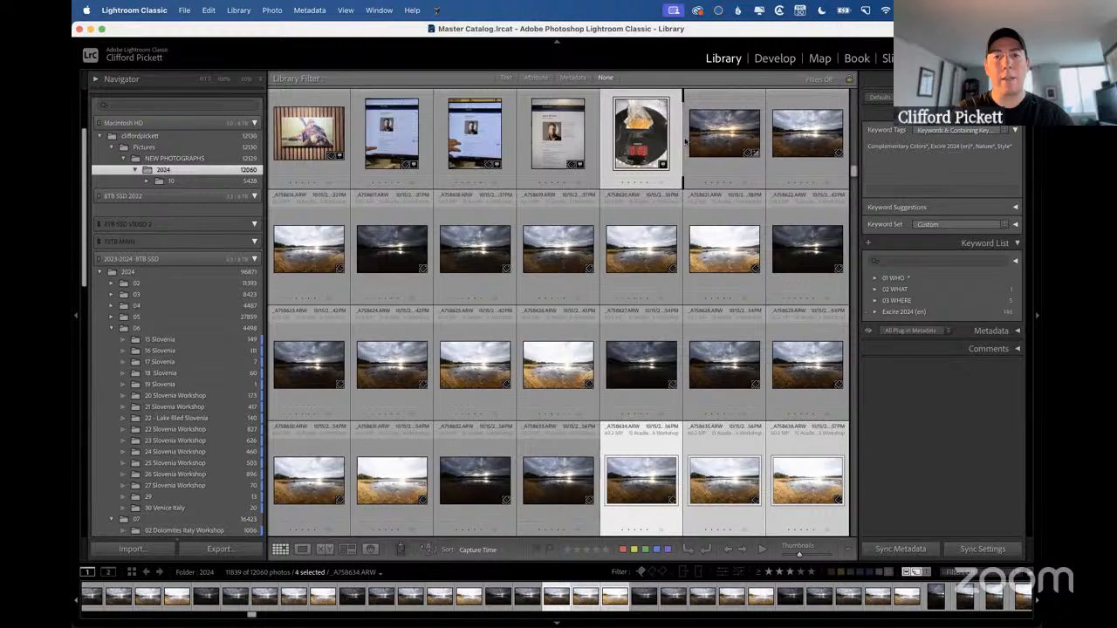
scroll(542, 330, up, 5)
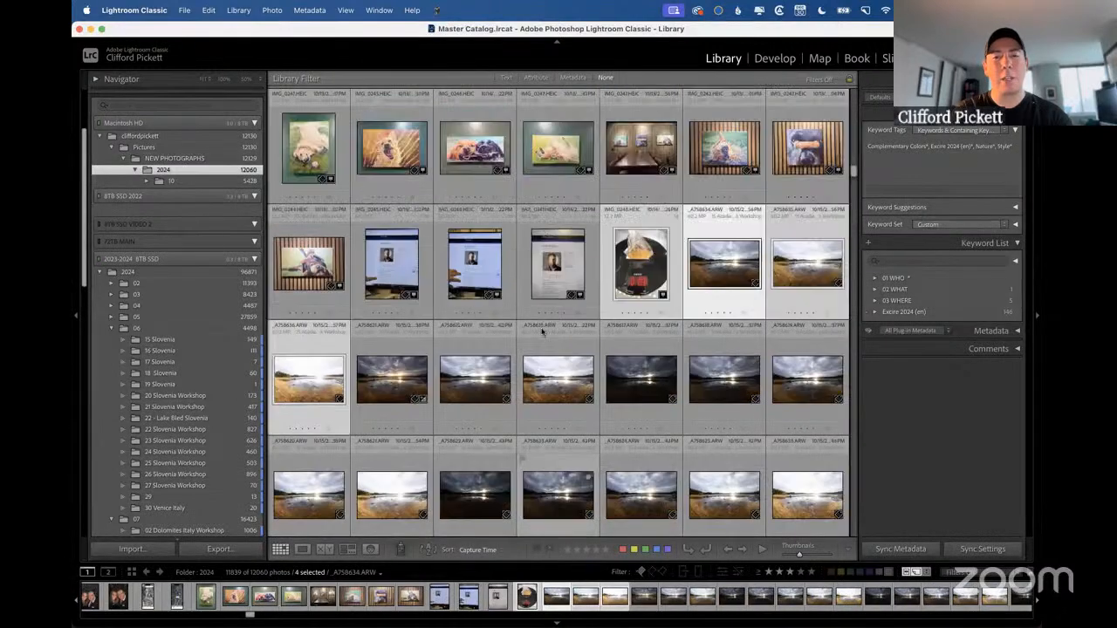
Switch to the presentation slide on batch deleting rejected photos and return to Lightroom Classic.
scroll(542, 330, up, 10)
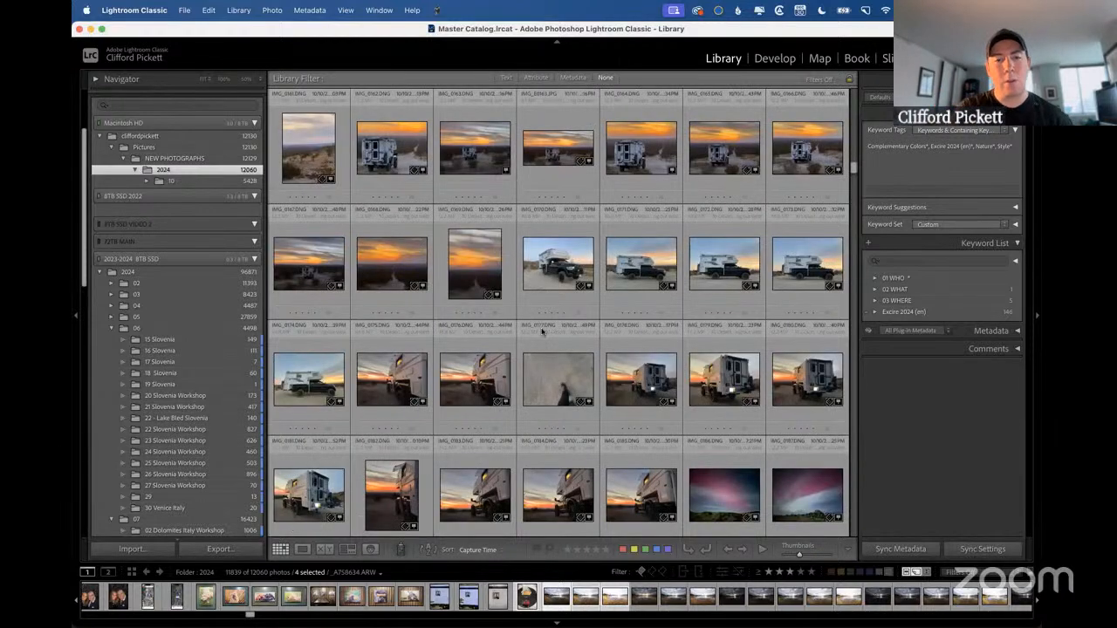
key(ctrl+Right)
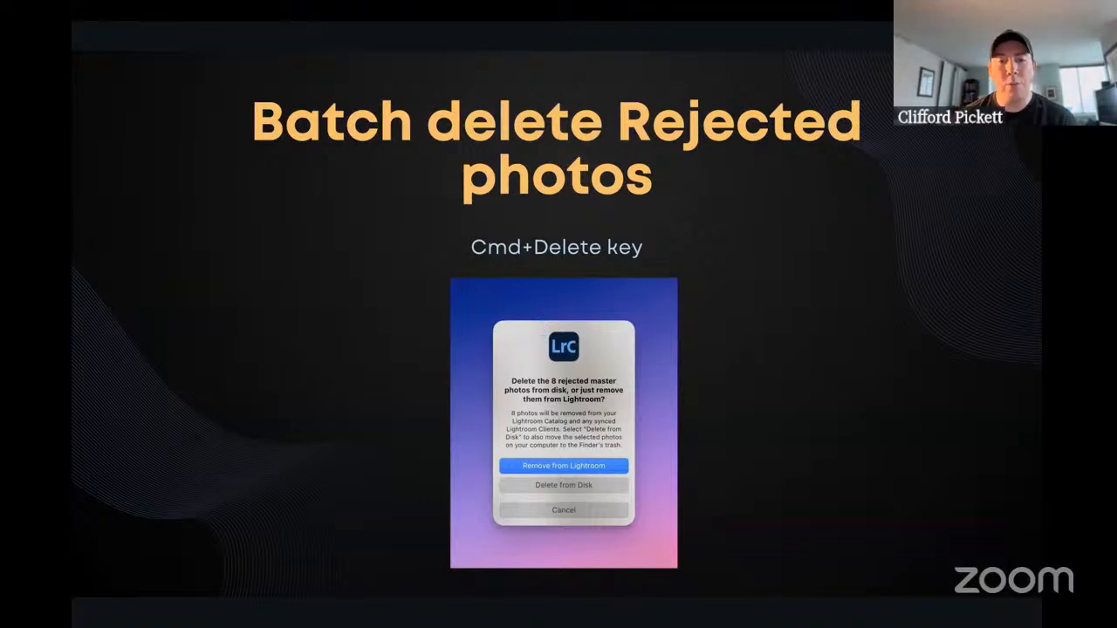
key(ctrl+Left)
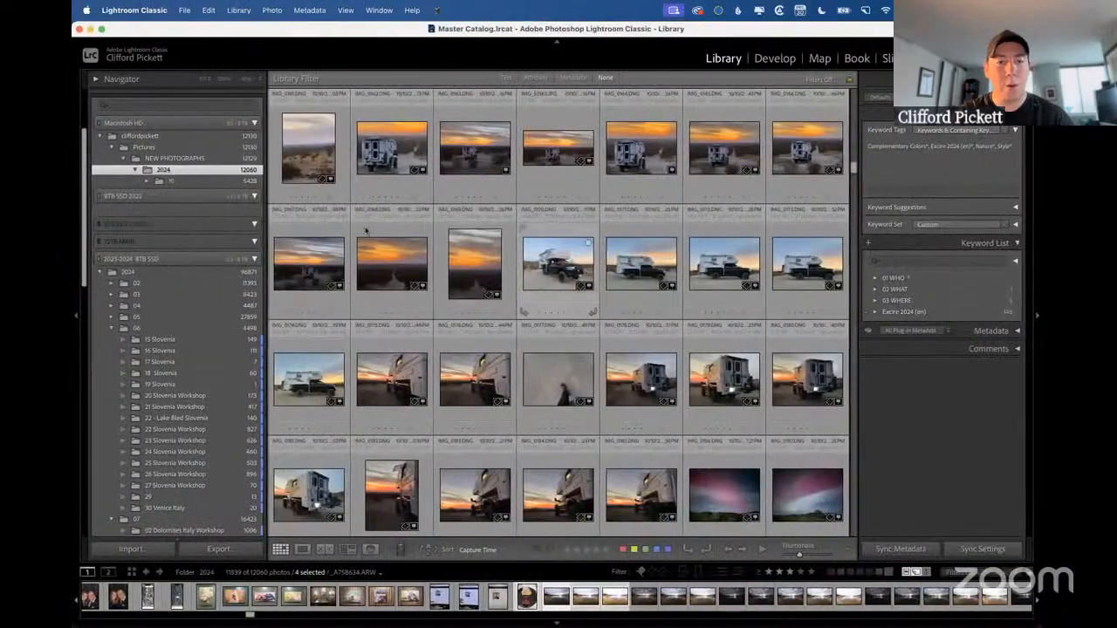
Open IMG_0186.DNG in Loupe view, page through the neighbouring night photos up to IMG_0190.DNG, and return to the grid.
scroll(445, 419, down, 2)
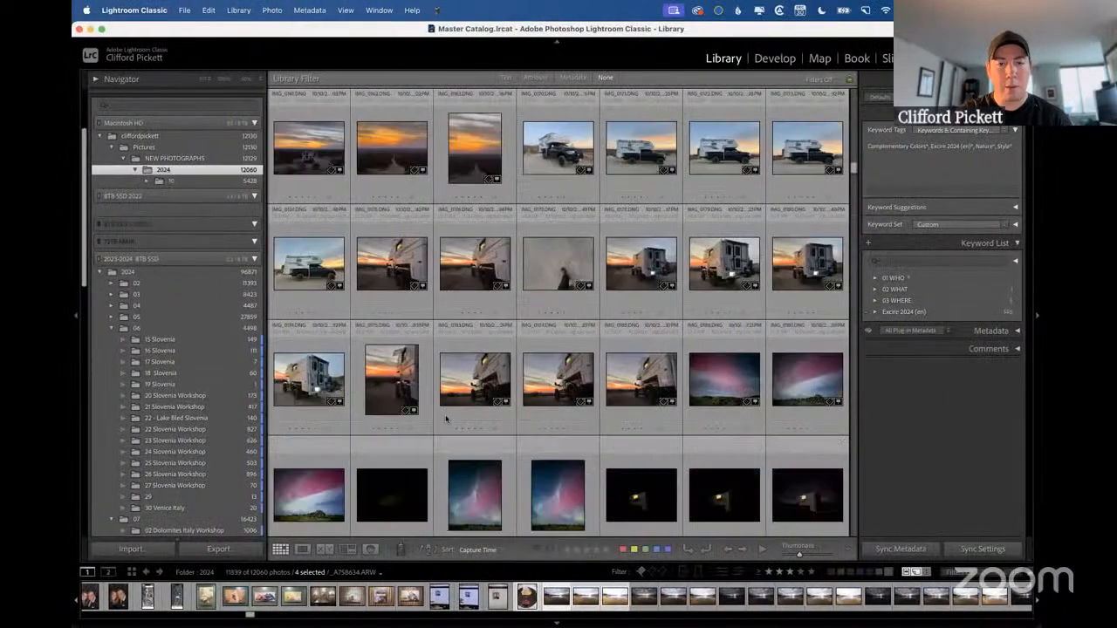
scroll(445, 420, down, 2)
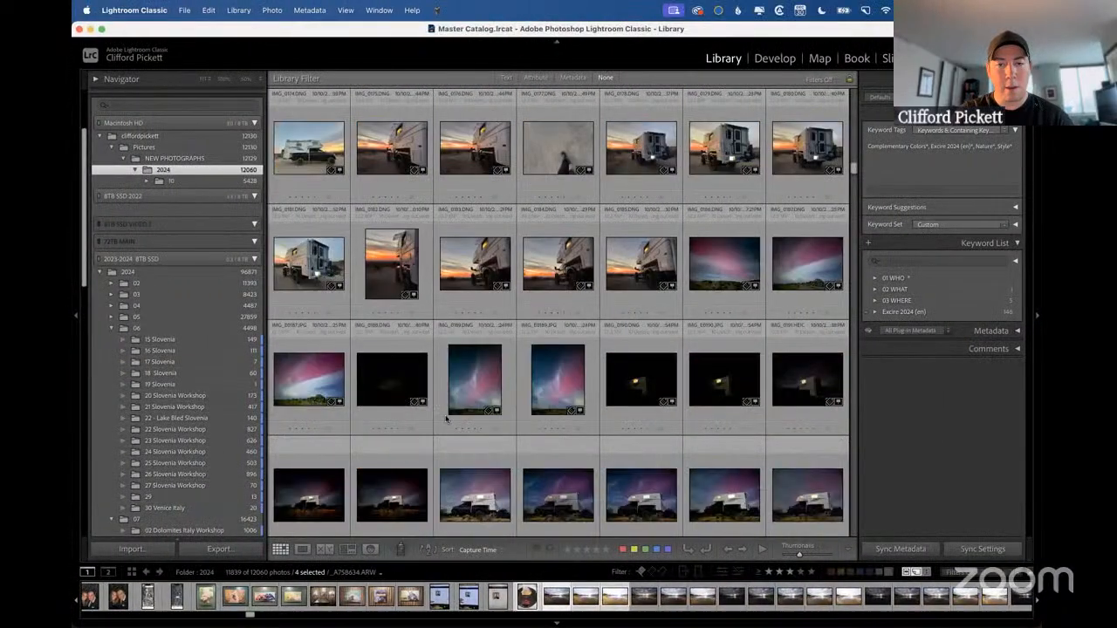
click(697, 265)
double_click(733, 262)
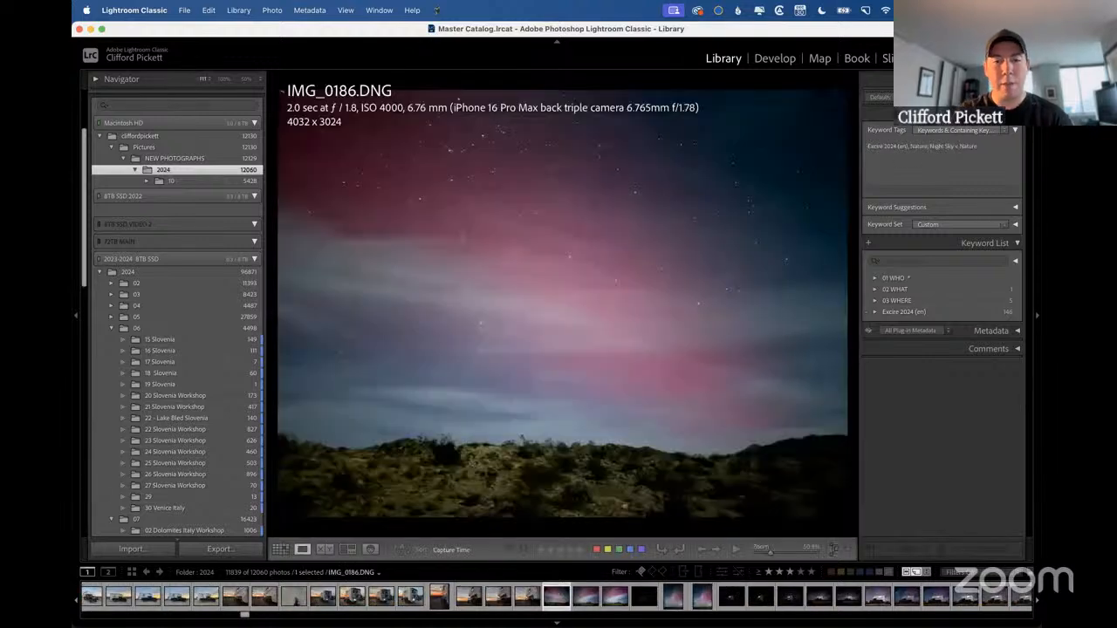
key(Right)
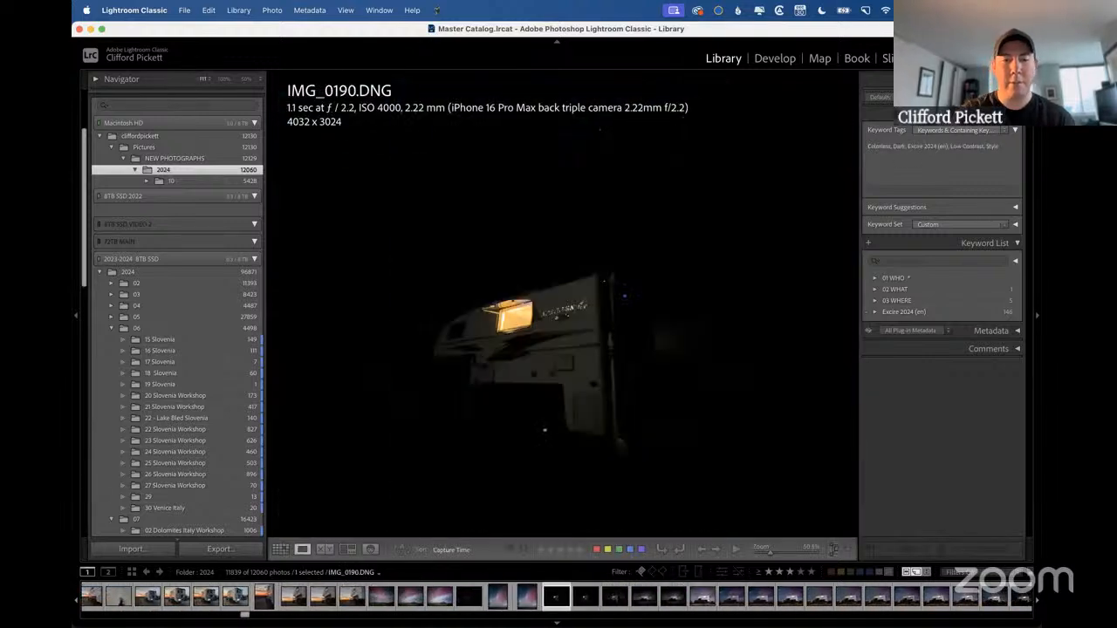
key(Left)
key(Left)
key(g)
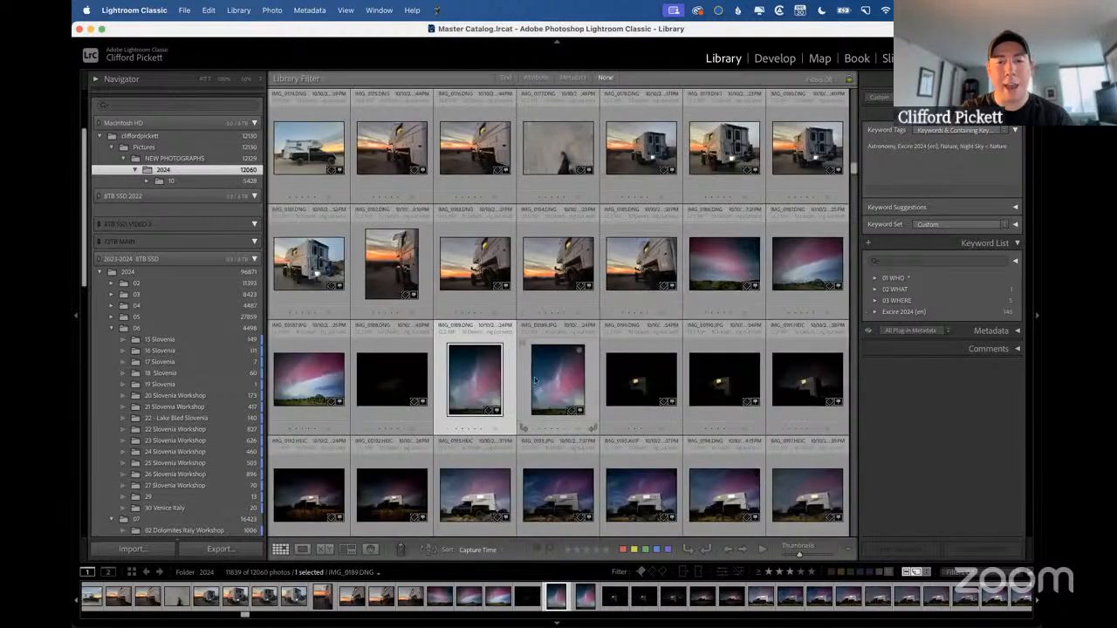
Flag the dark camper photos IMG_0190.DNG, the JPG beside it and IMG_0202.DNG as rejected.
click(641, 379)
scroll(707, 379, down, 1)
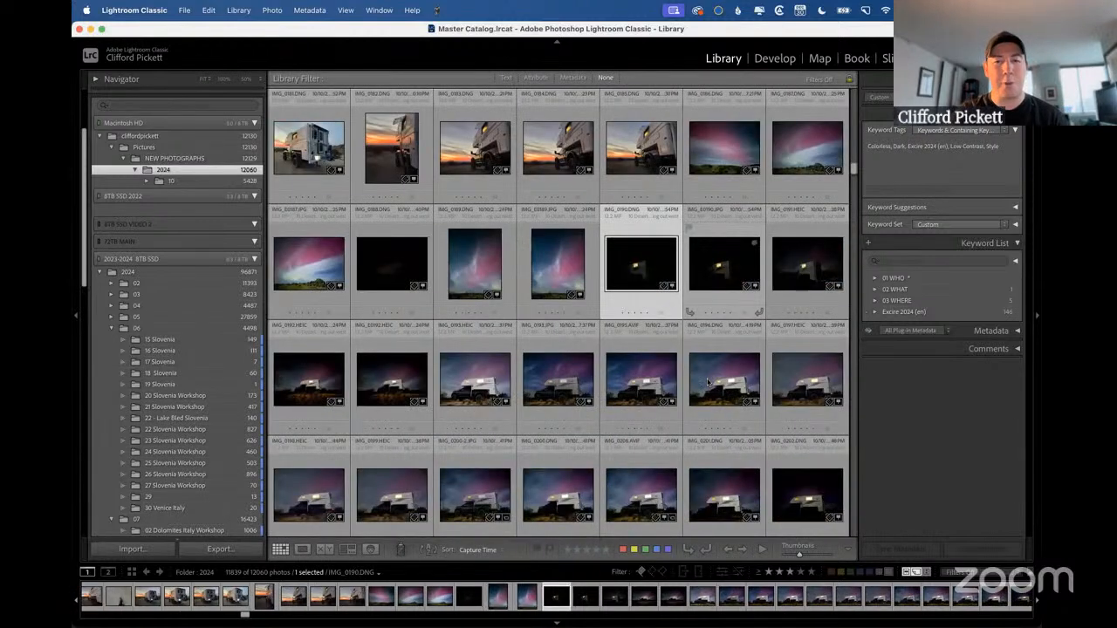
key(x)
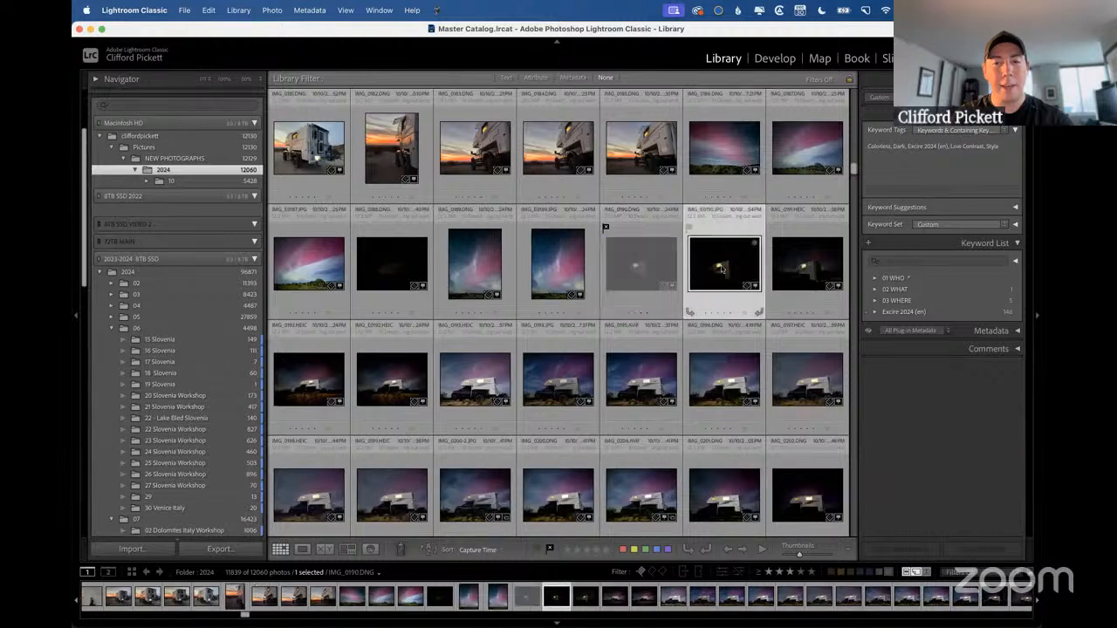
click(390, 382)
scroll(389, 384, down, 1)
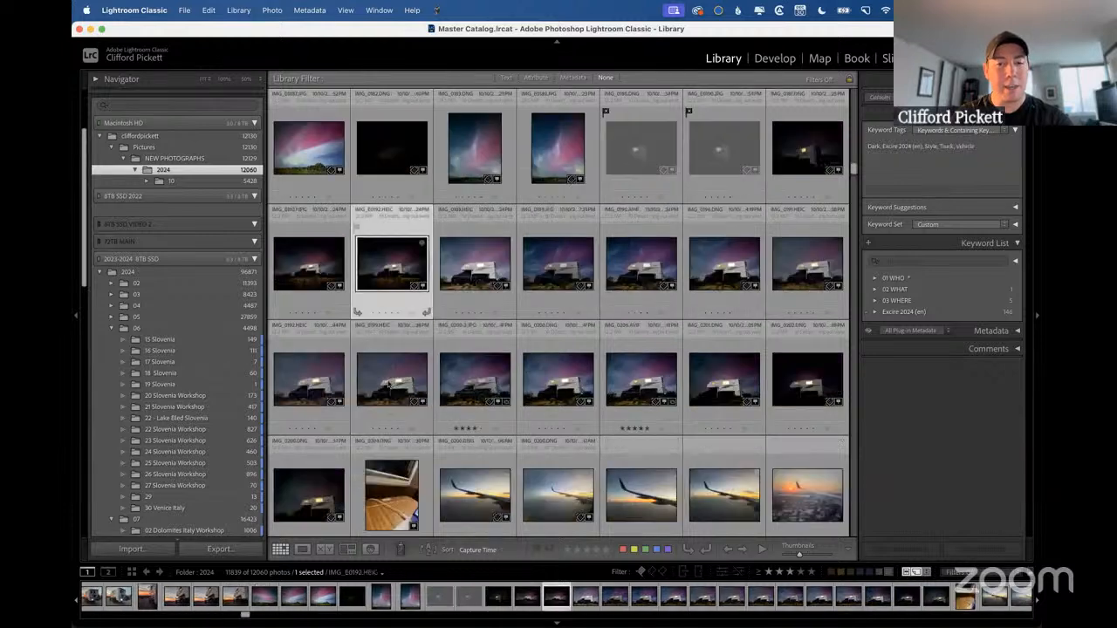
click(807, 379)
key(x)
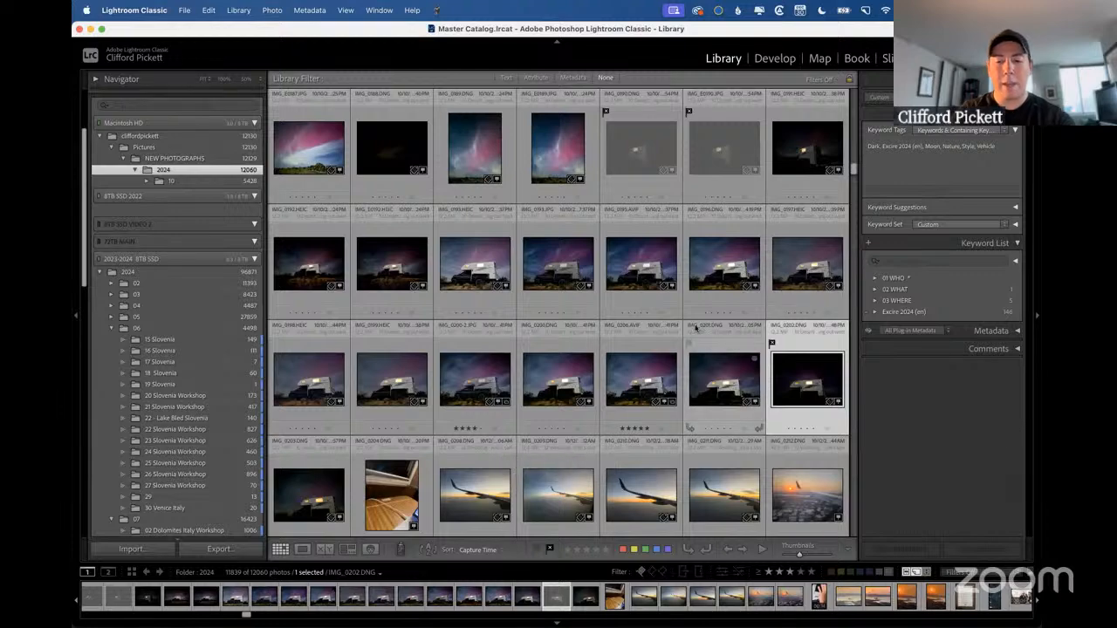
Call up deletion of all rejected photos, compare its removal options with the presentation slide, and cancel without deleting anything.
key(super+BackSpace)
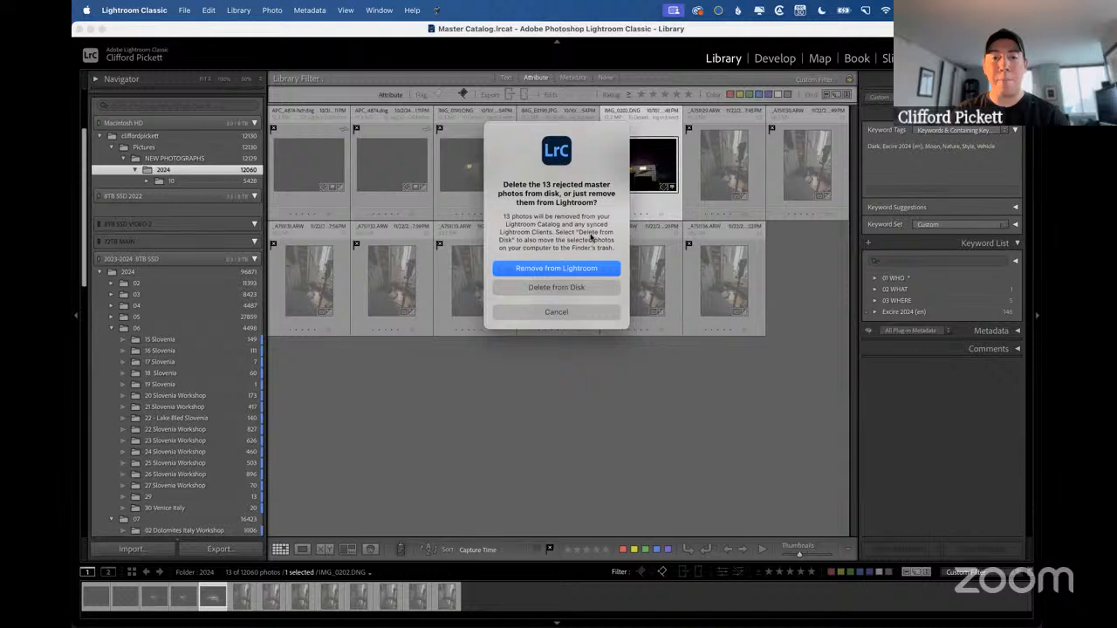
key(ctrl+Right)
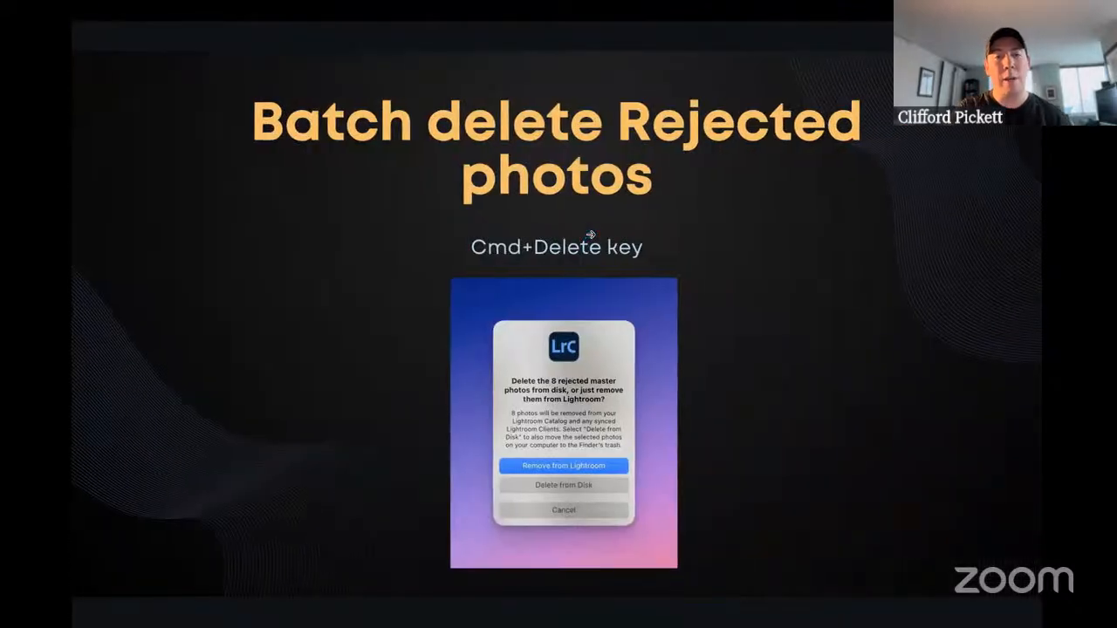
key(ctrl+Left)
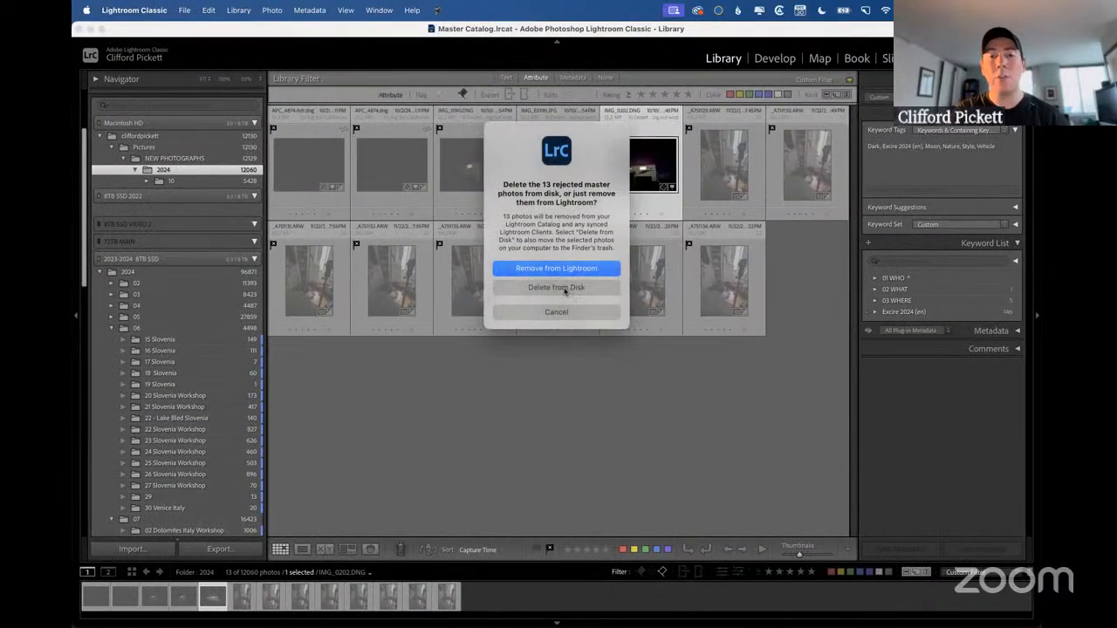
click(561, 312)
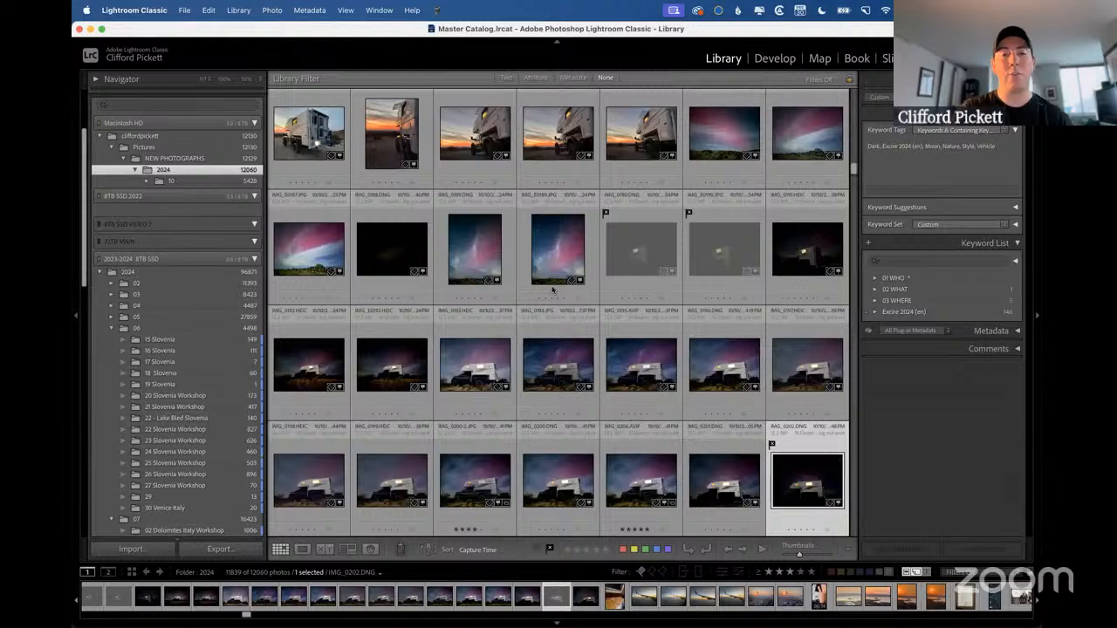
Show the Default Filters slide in the presentation and return to Lightroom Classic.
key(ctrl+Right)
key(Right)
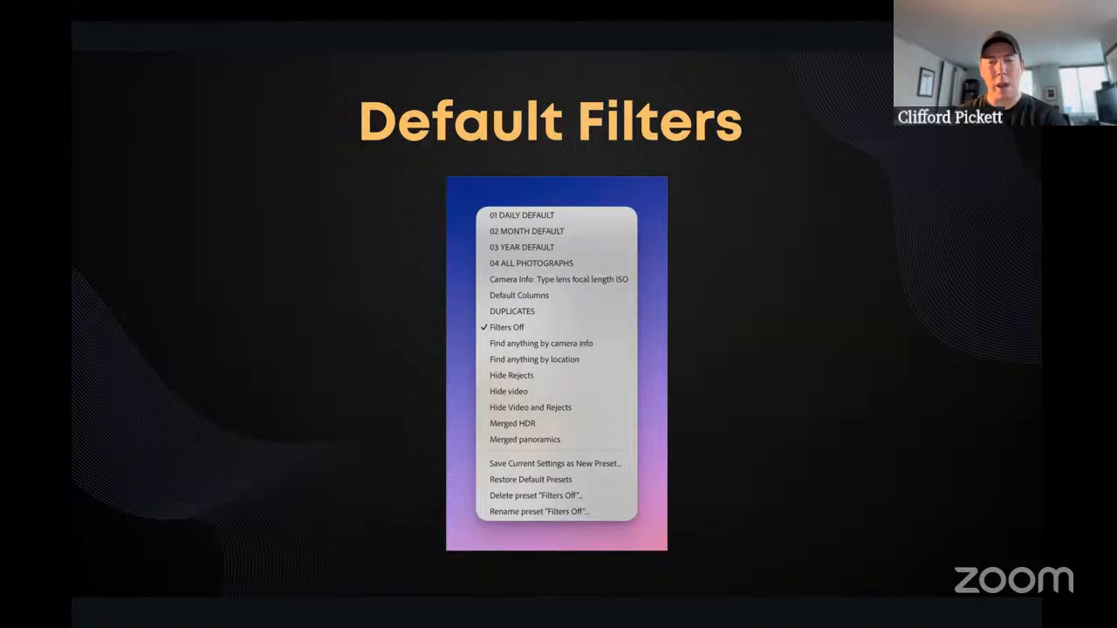
key(ctrl+Left)
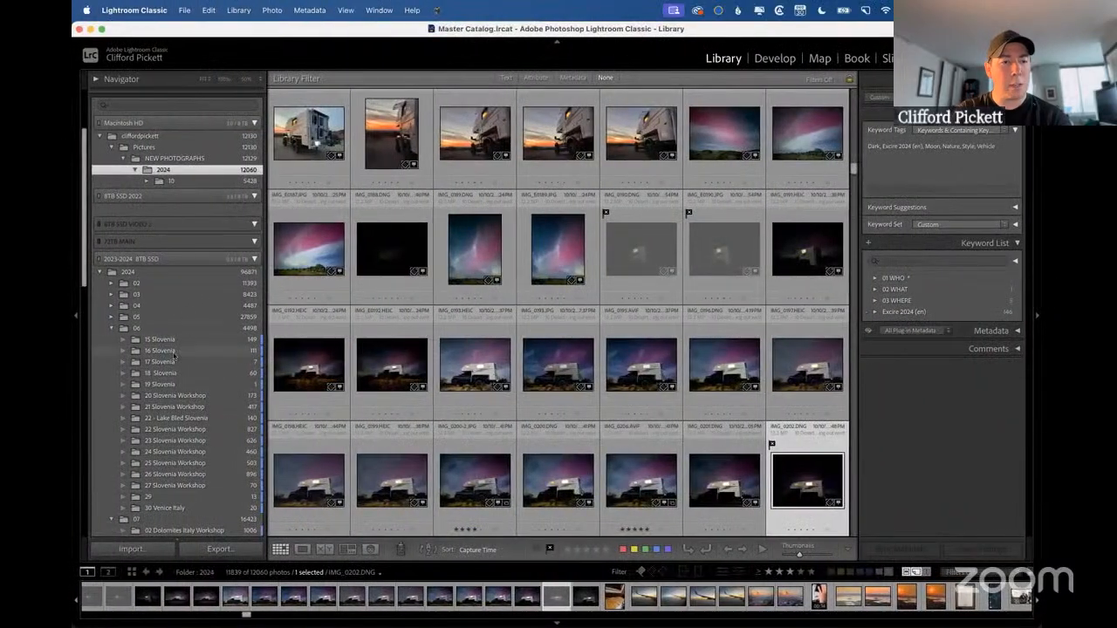
Open the 15 Slovenia folder and apply the DAY DEFAULT filter preset to it.
click(205, 339)
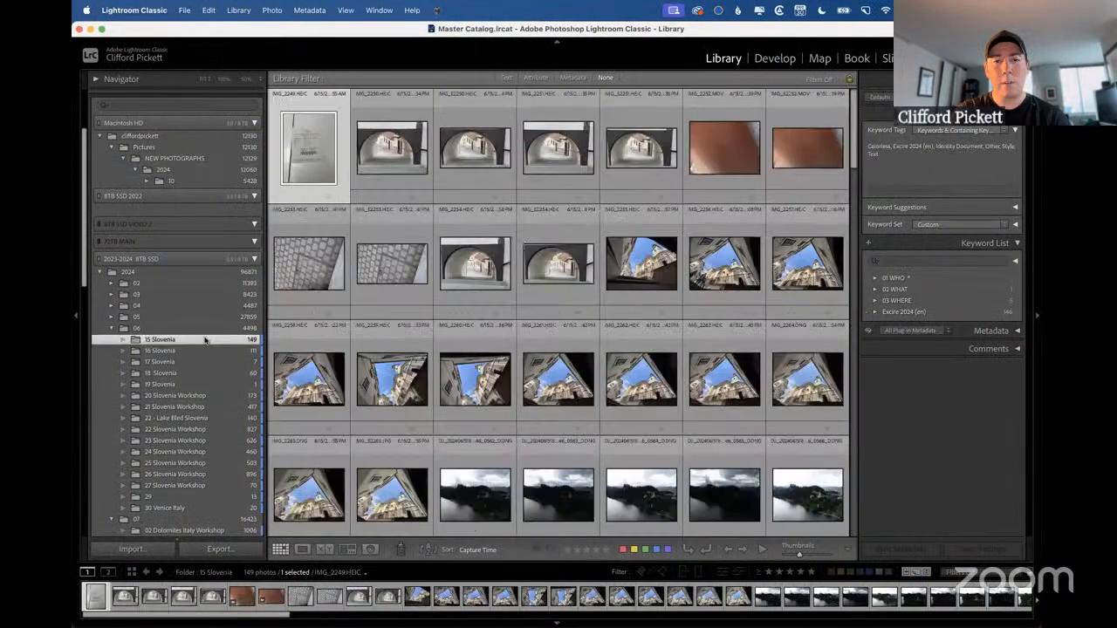
click(837, 80)
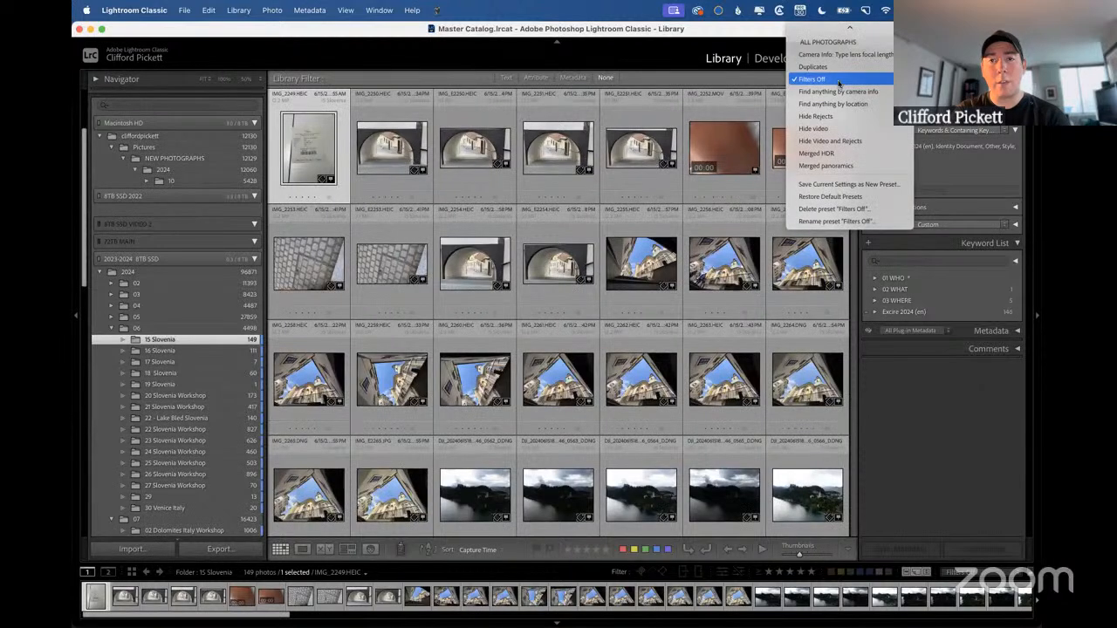
scroll(840, 42, up, 2)
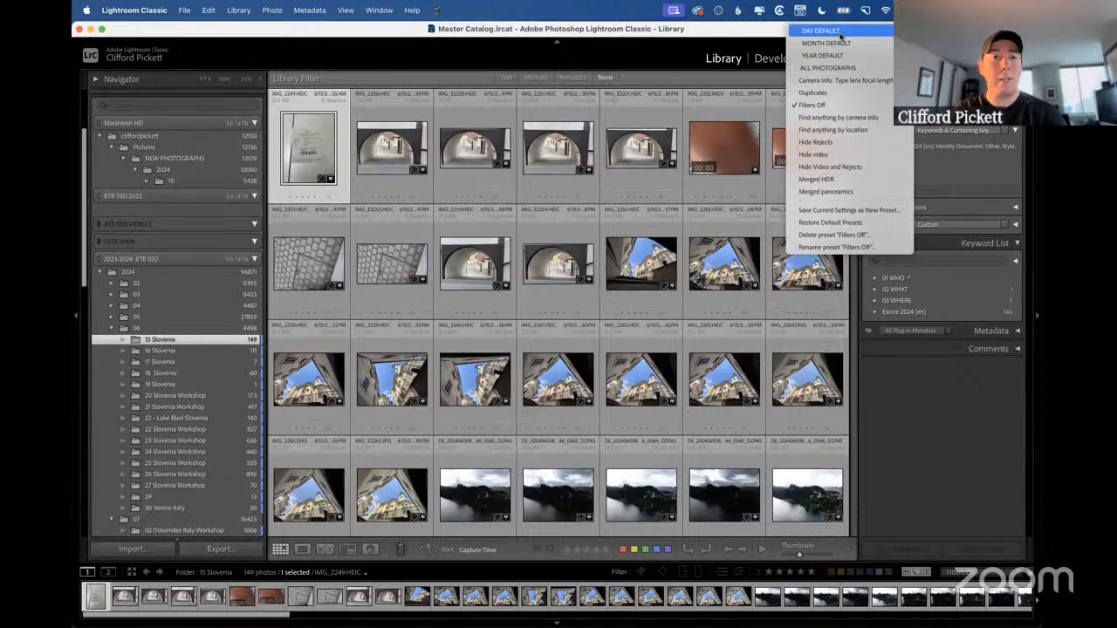
click(840, 33)
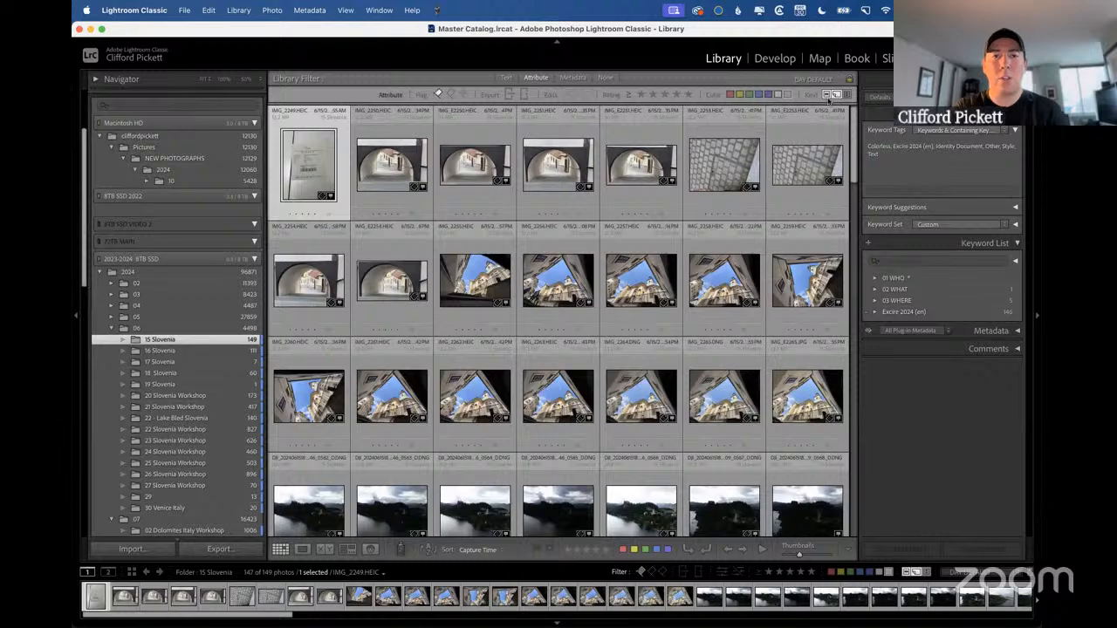
Reject the third photo, showing the archway, and rate IMG_2256.HEIC and the bright DJI 0566 lake photo three stars each.
click(469, 163)
key(x)
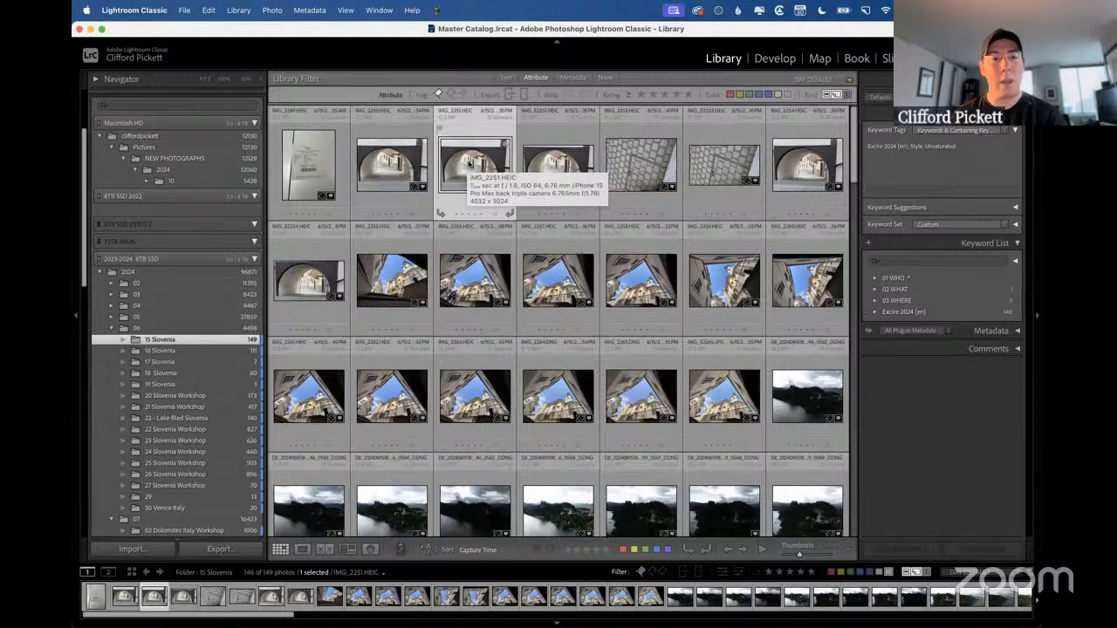
click(449, 282)
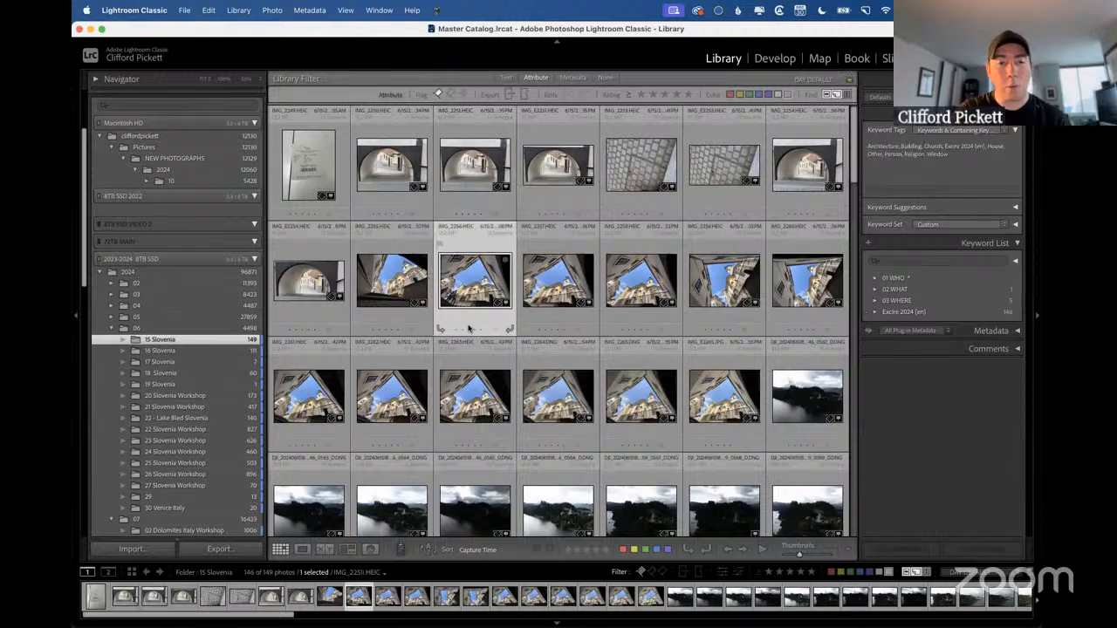
click(470, 330)
scroll(638, 393, down, 5)
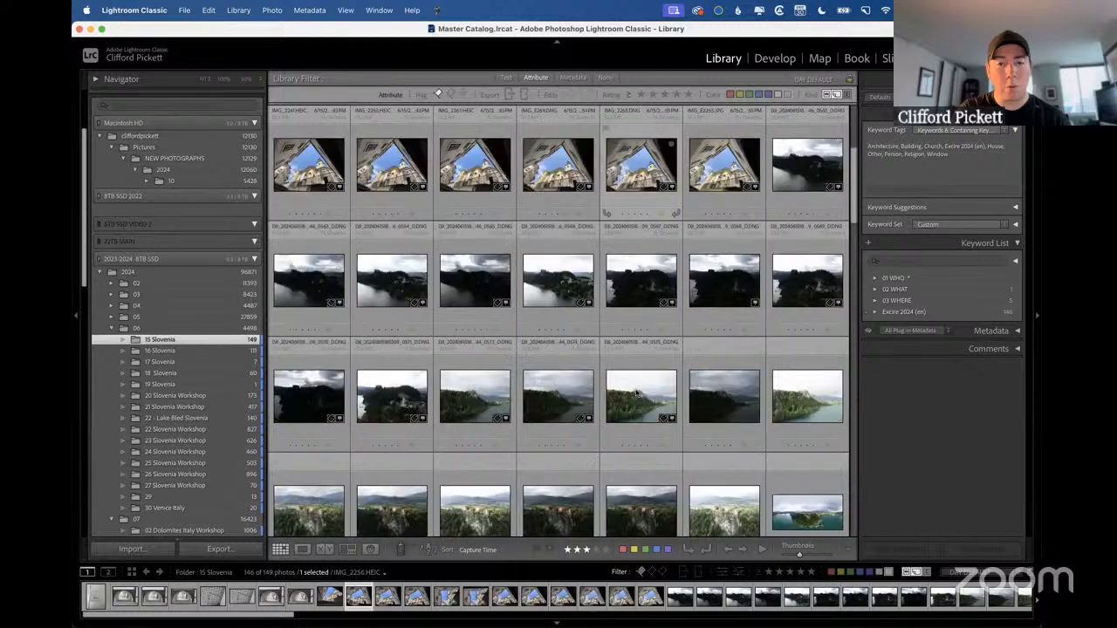
click(567, 286)
click(550, 330)
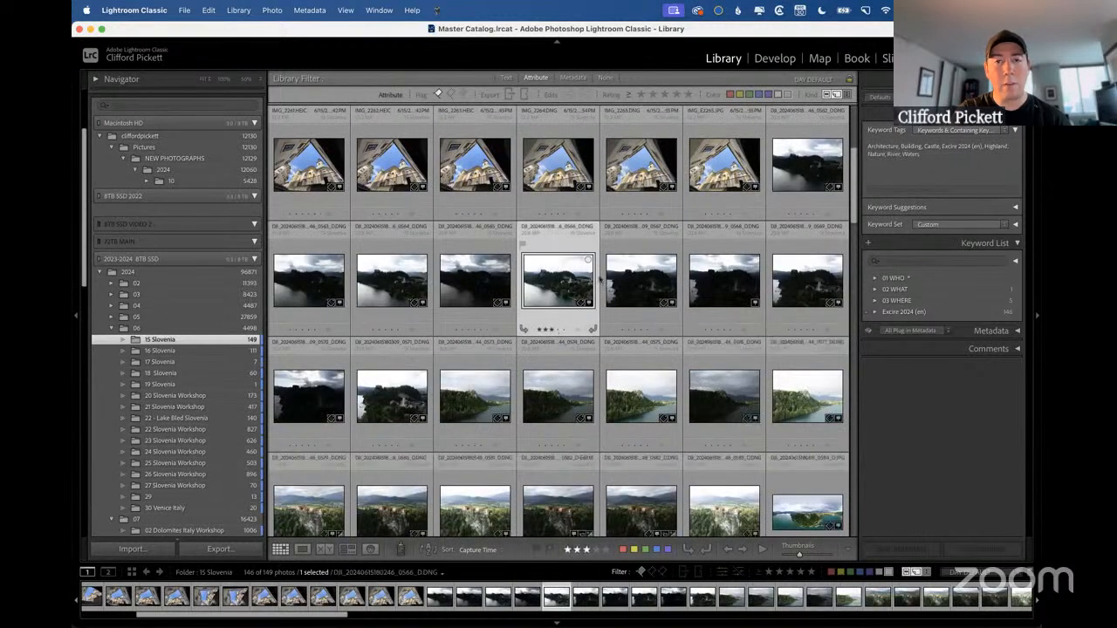
Filter the photos to a rating of three stars or higher, then view 16 Slovenia and return to 15 Slovenia.
click(664, 94)
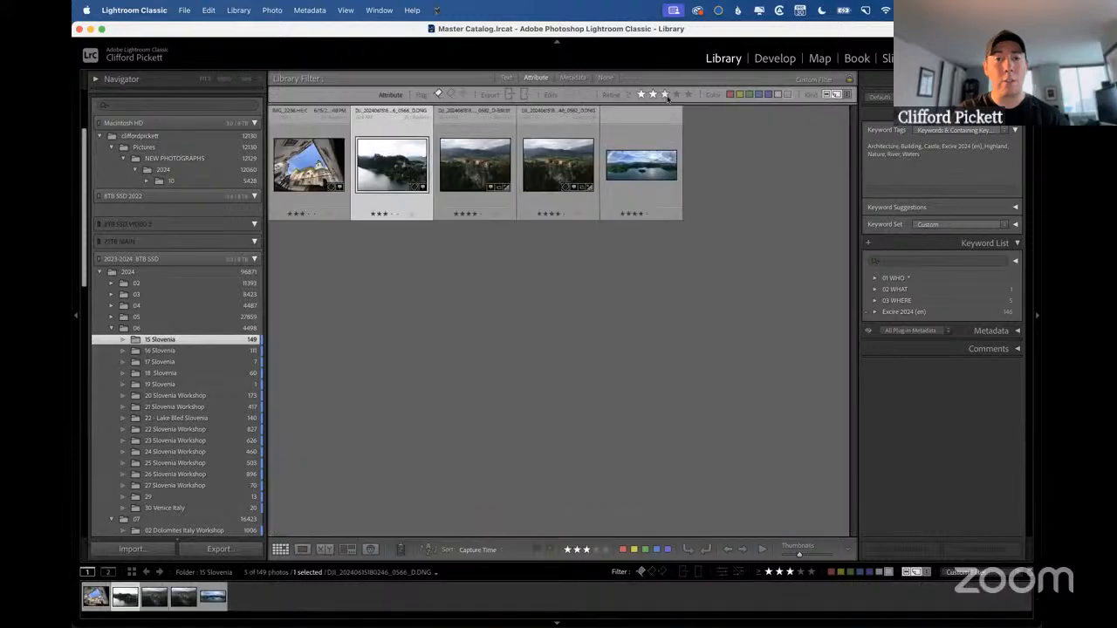
click(169, 350)
click(184, 339)
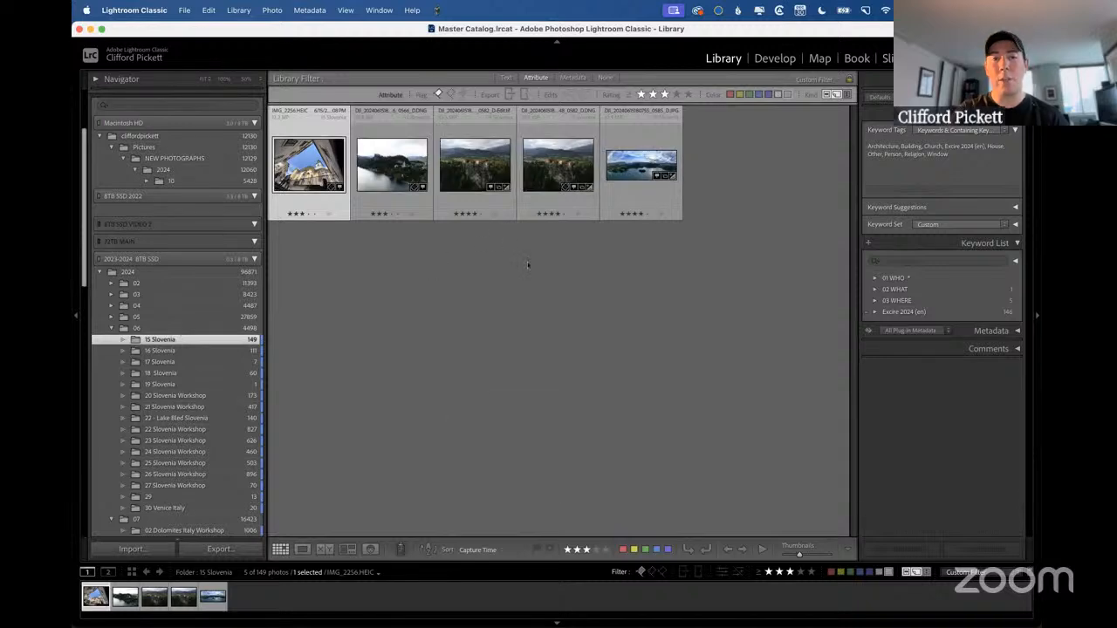
Reject the original DJI 0582_D.DNG beside its edited TIFF version, and enlarge the grid thumbnails.
click(552, 170)
click(491, 169)
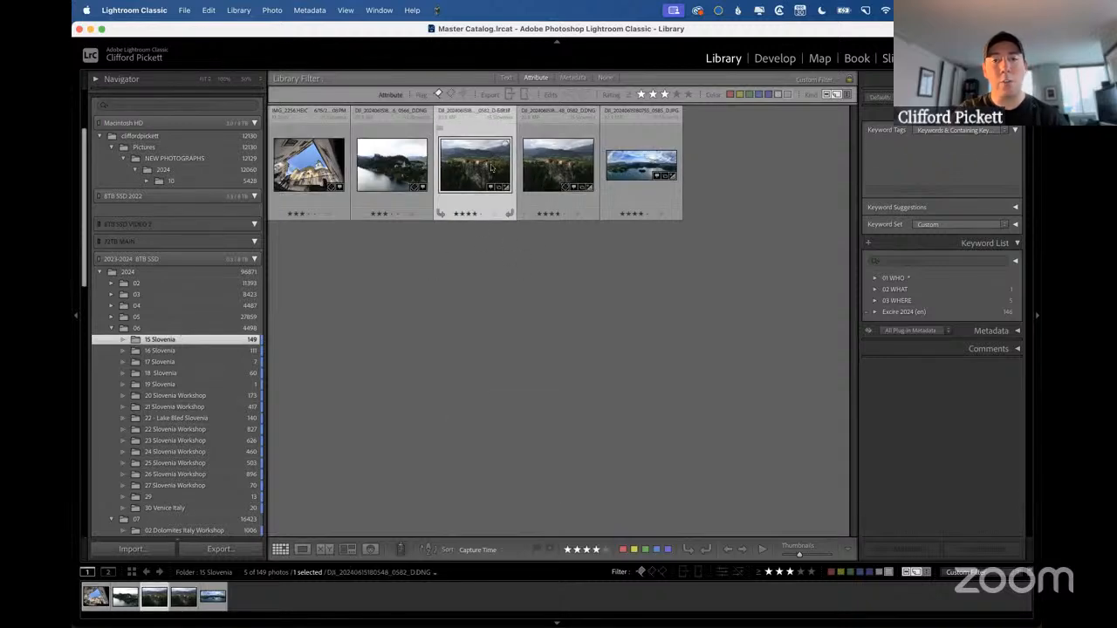
click(555, 192)
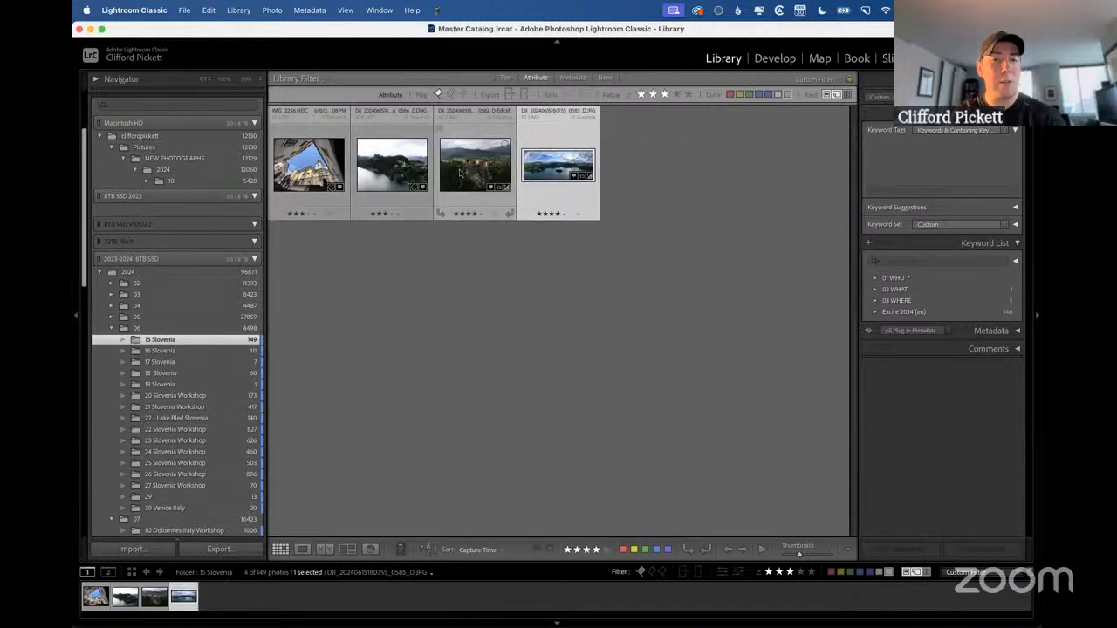
key(equal)
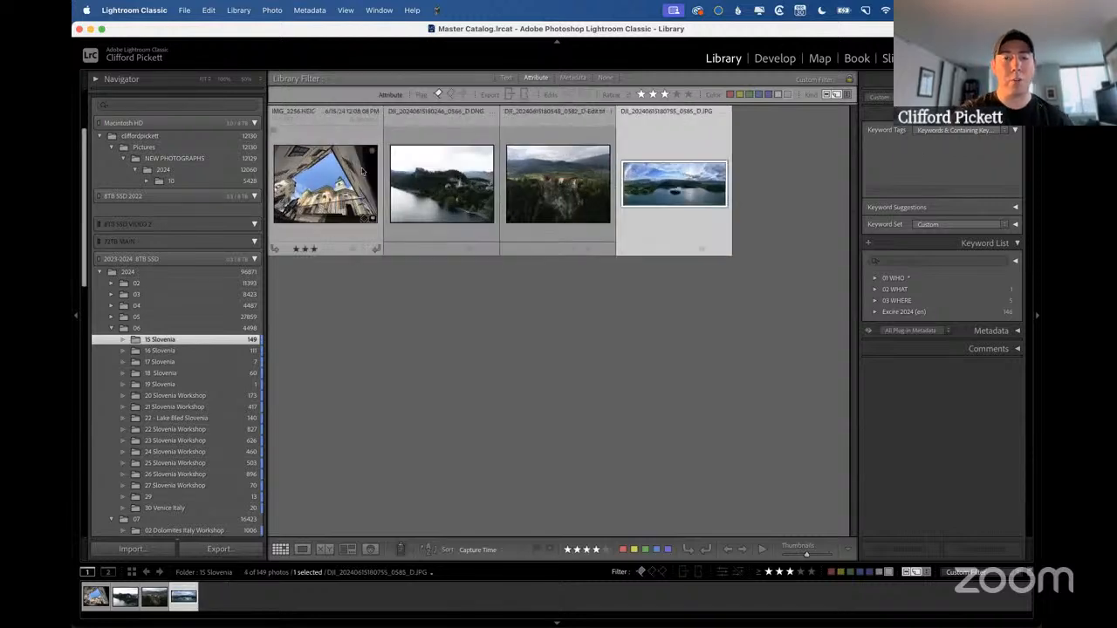
Enlarge the grid thumbnails and review the saved Library Filter presets alongside the Default Filters slide.
key(equal)
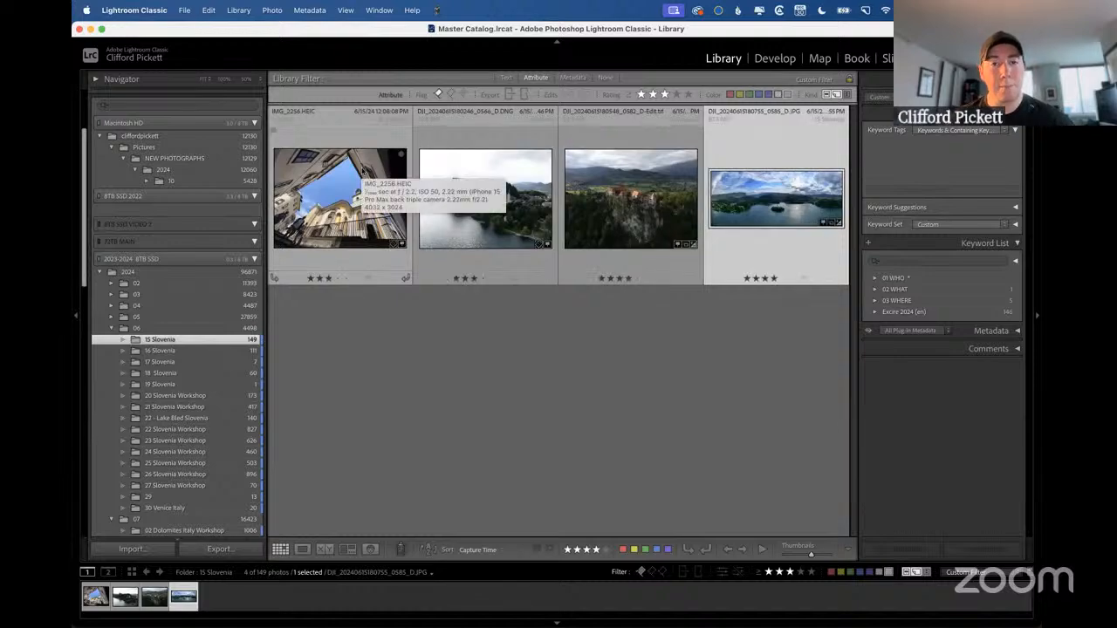
key(ctrl+Right)
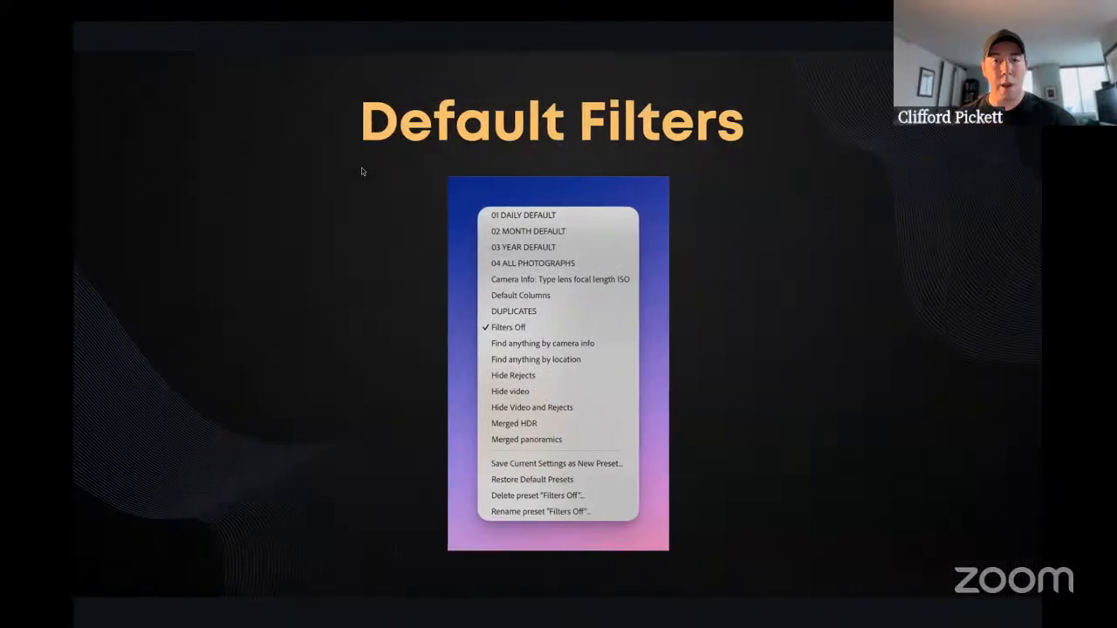
key(ctrl+Left)
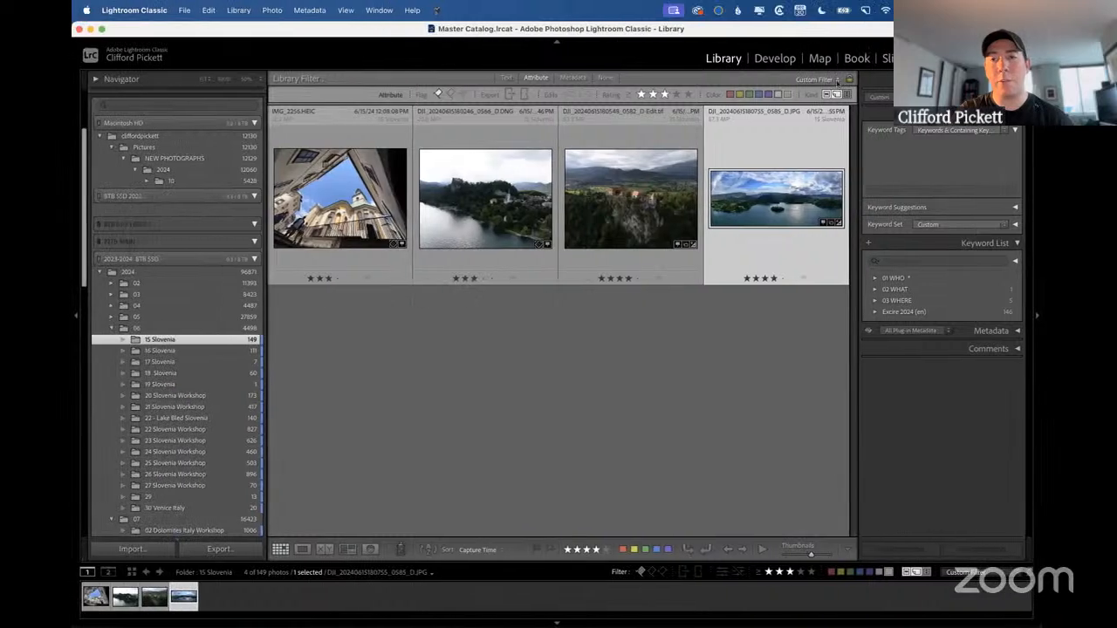
click(836, 80)
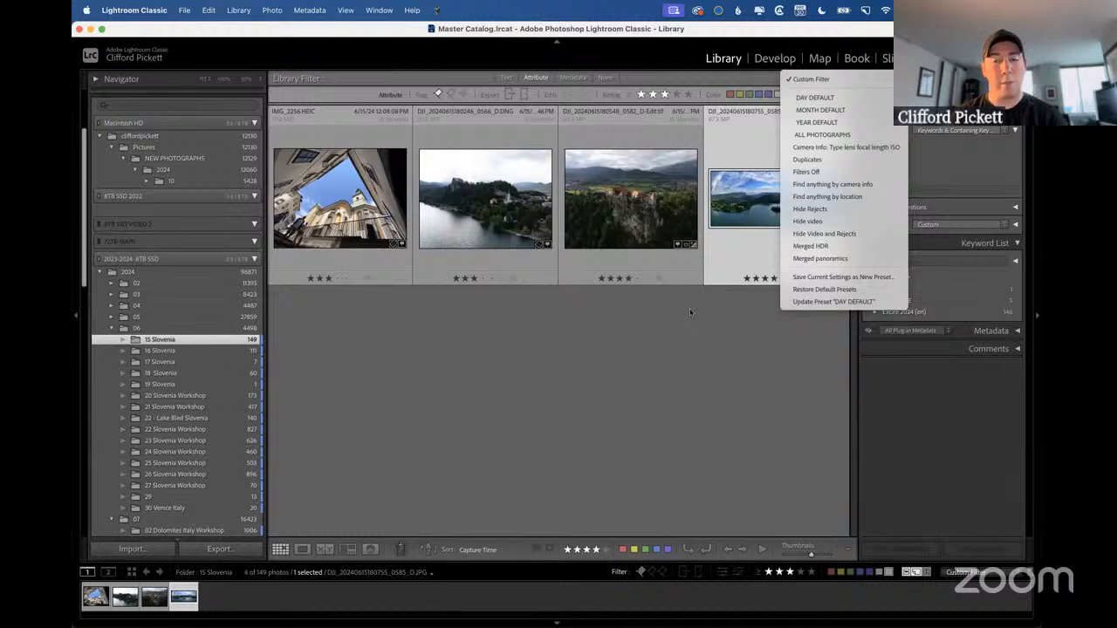
click(671, 322)
key(ctrl+Right)
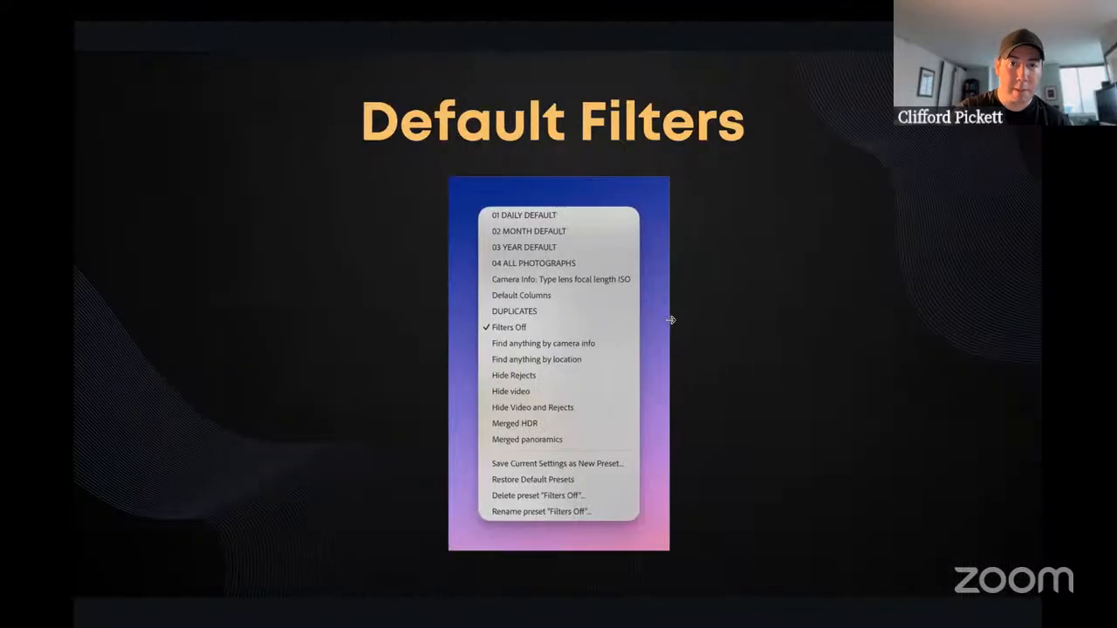
key(Right)
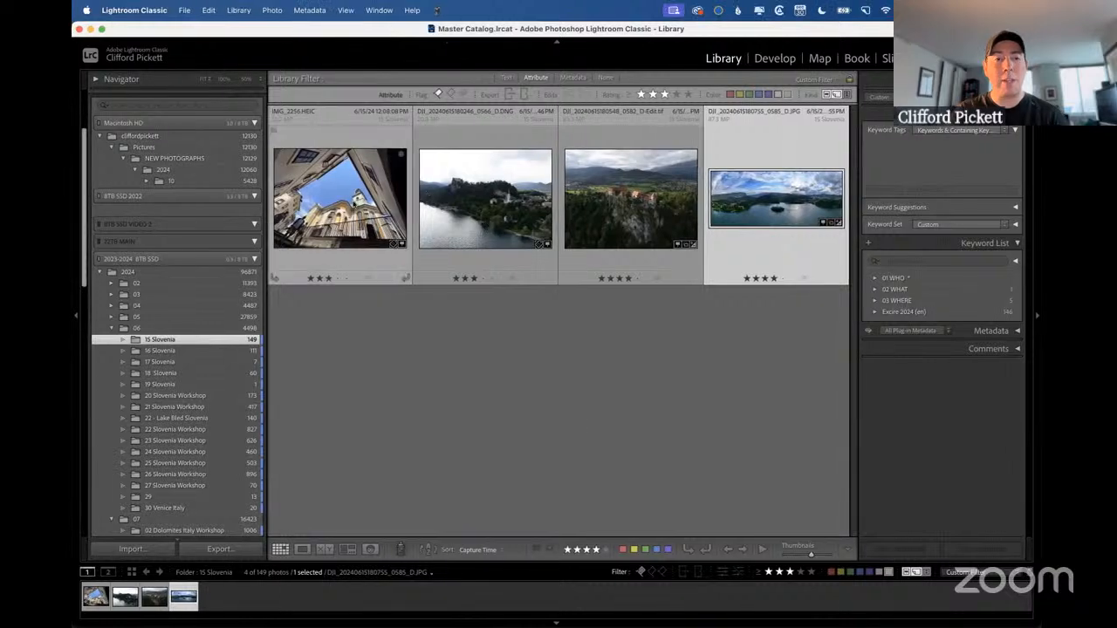
Select all four filtered photos in 15 Slovenia and rate them five stars.
click(765, 209)
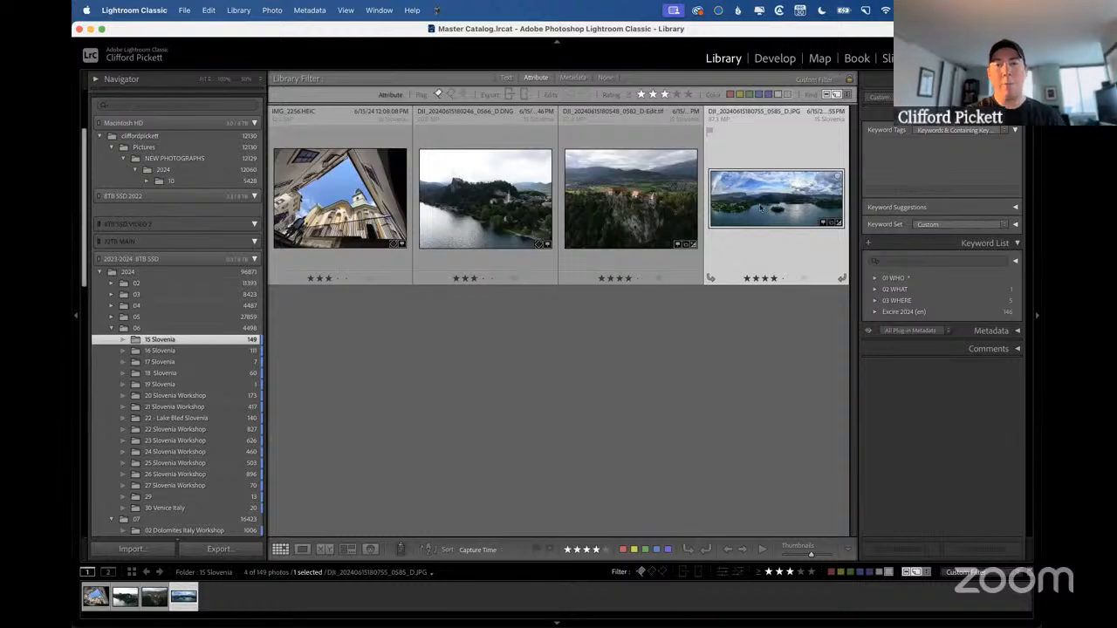
click(650, 201)
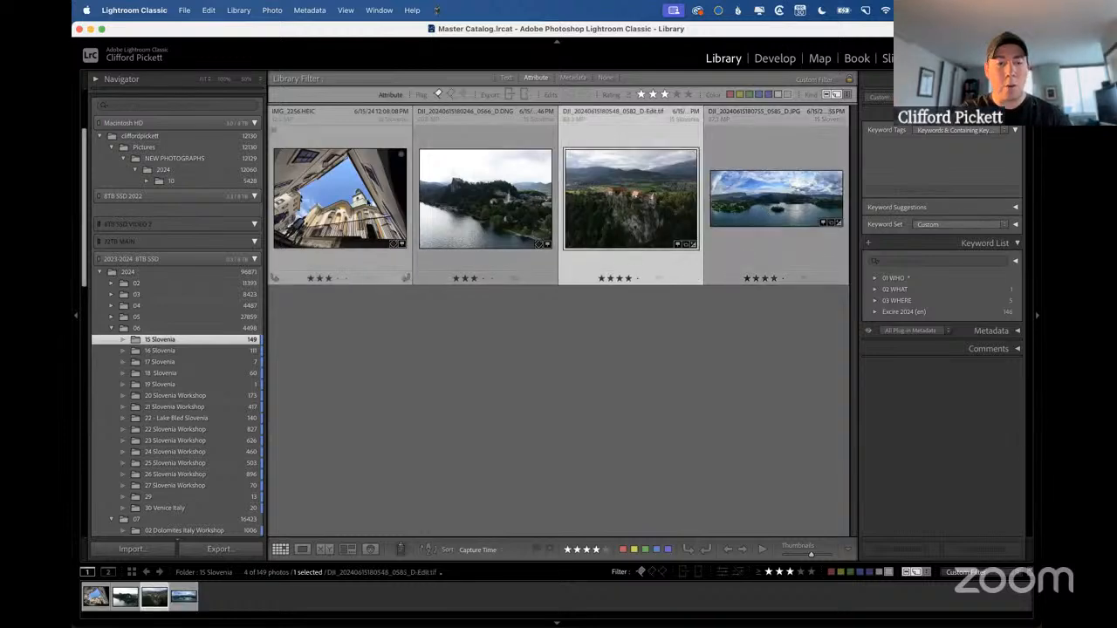
click(369, 202)
shift+click(744, 183)
key(5)
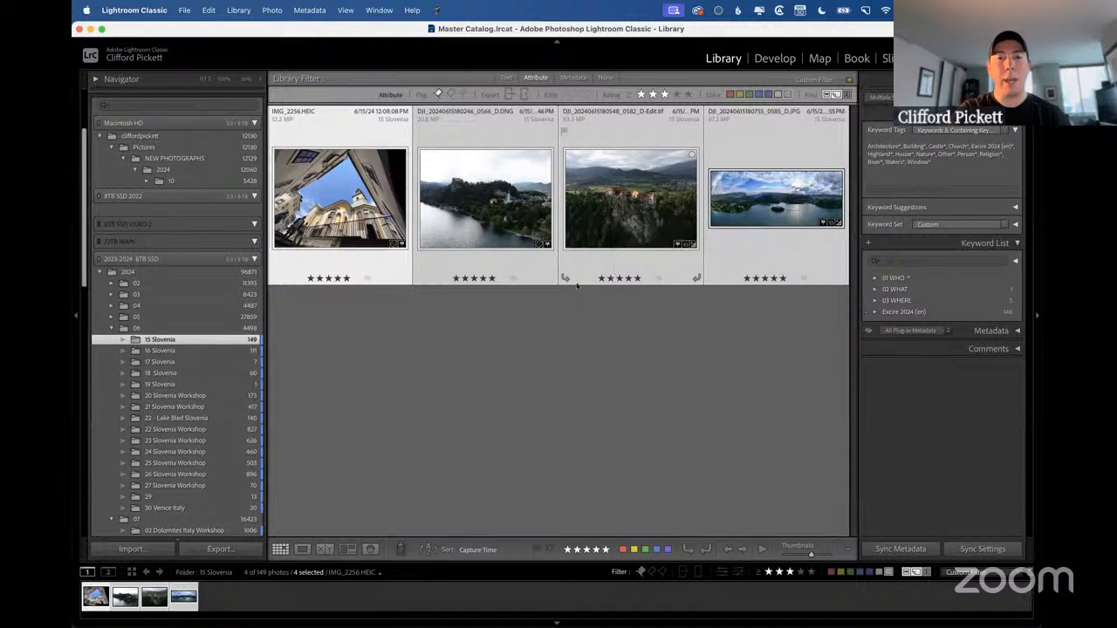
Turn off the library filter for 15 Slovenia and shrink the grid thumbnails.
click(605, 77)
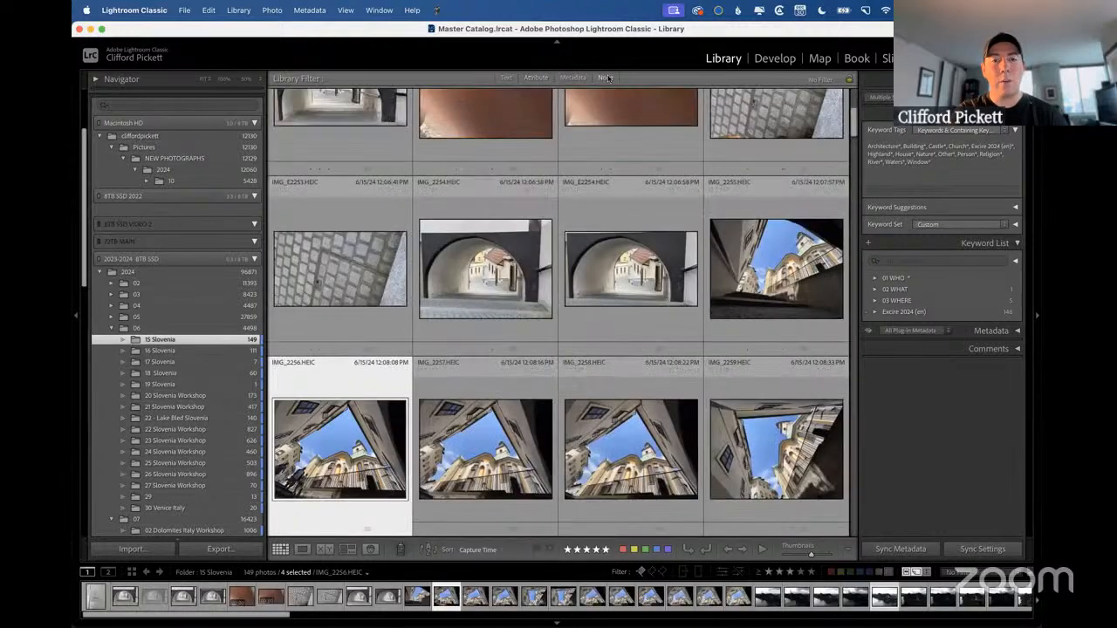
click(485, 253)
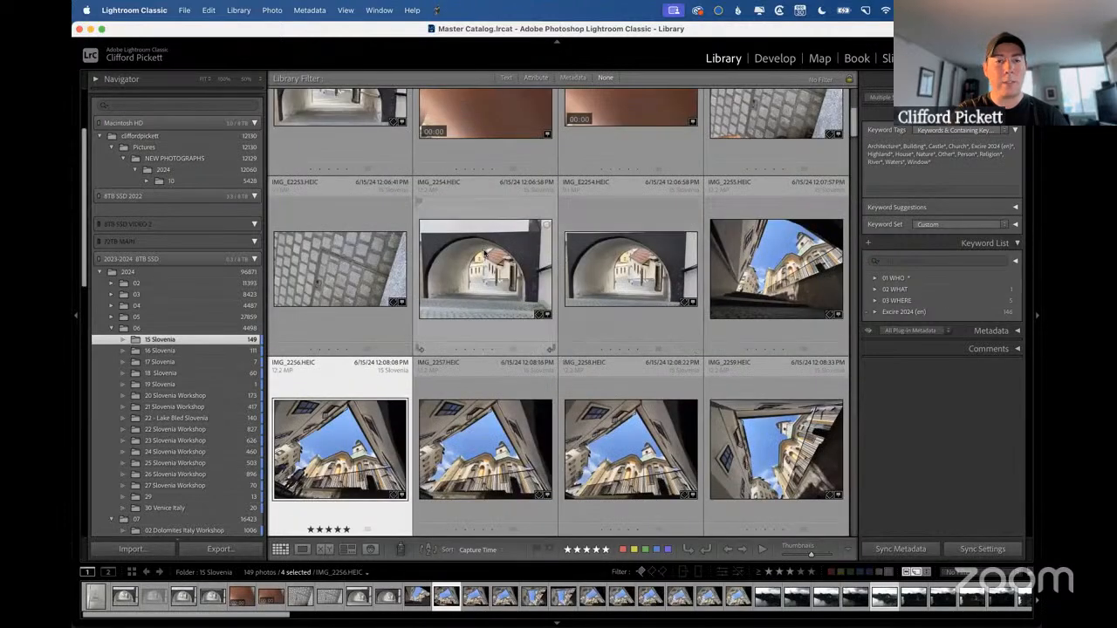
key(minus)
key(minus)
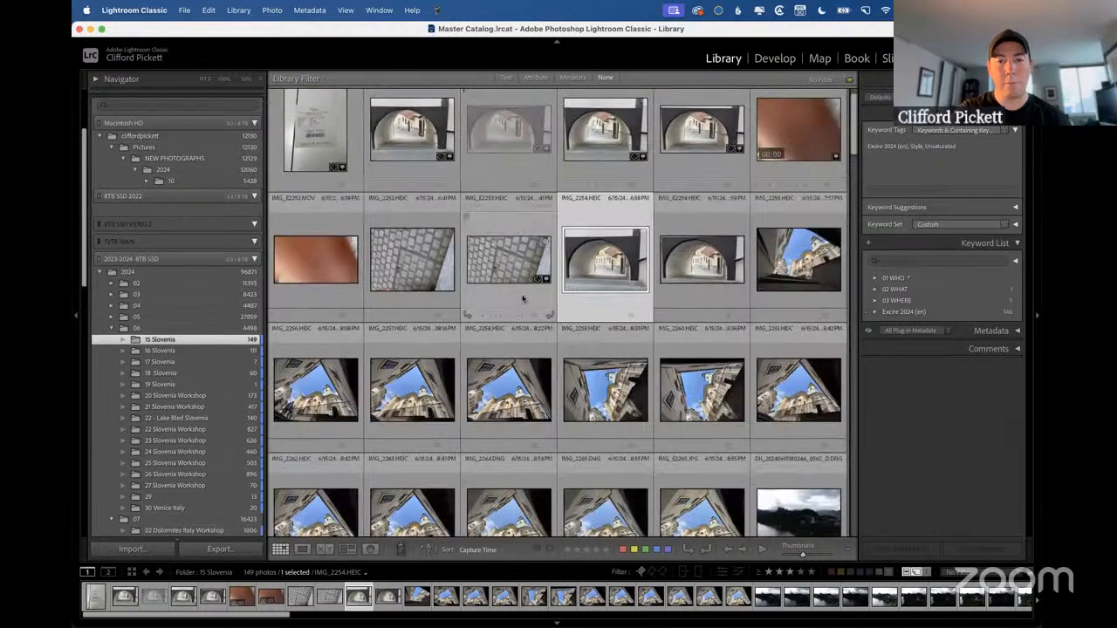
Rate IMG_2254.HEIC five stars, IMG_E2253.HEIC four stars, IMG_2251.HEIC three stars and IMG_2255.HEIC four stars.
click(608, 316)
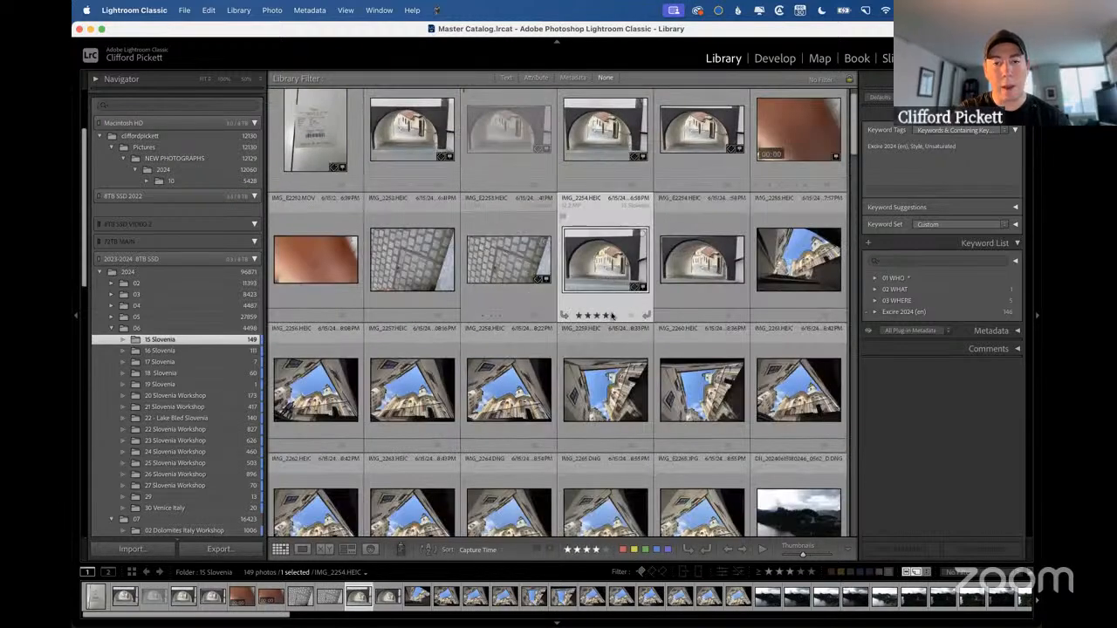
click(614, 316)
click(526, 273)
click(515, 316)
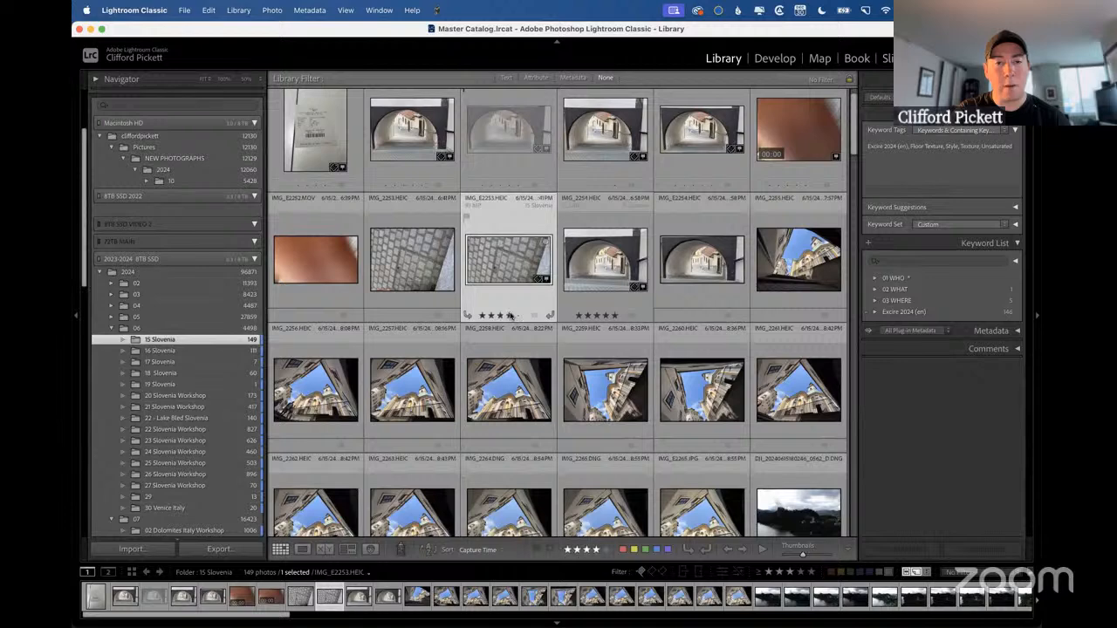
click(621, 136)
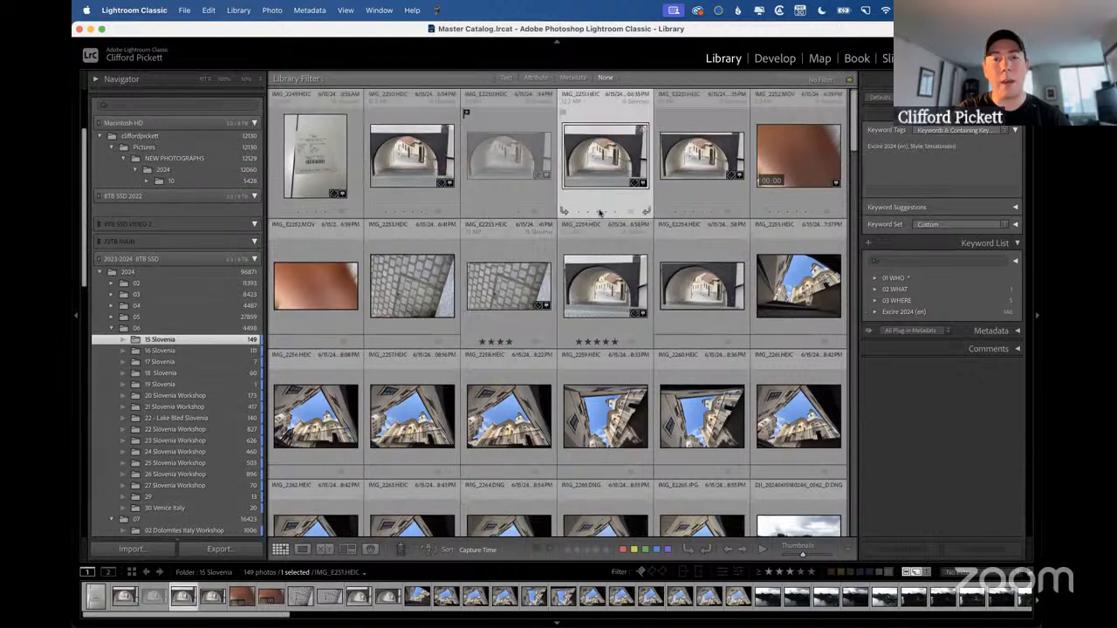
click(597, 211)
click(789, 281)
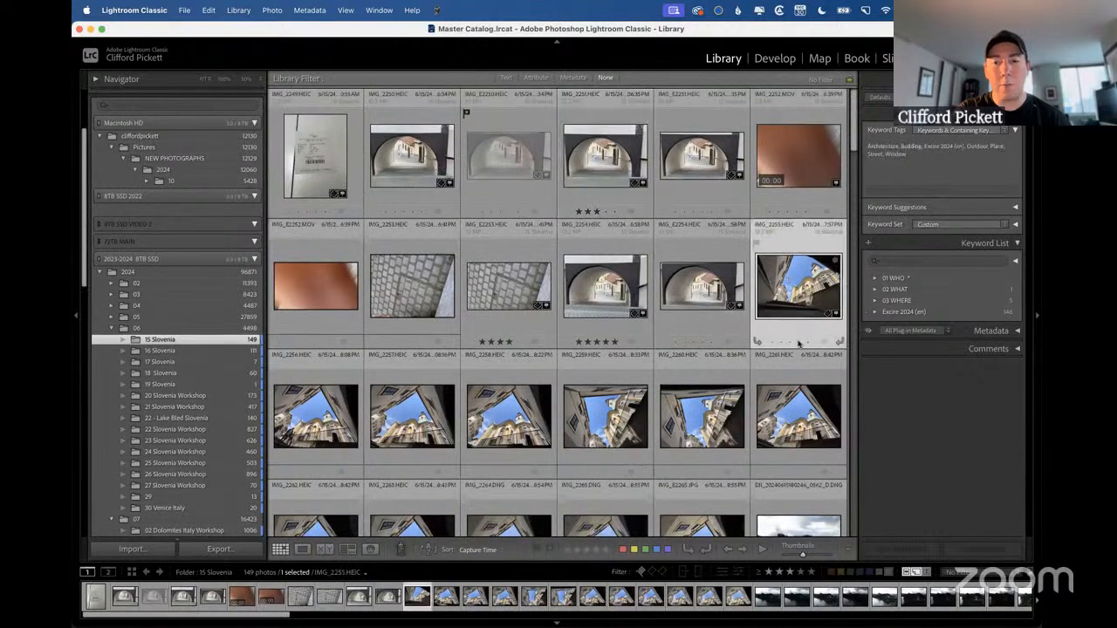
click(799, 344)
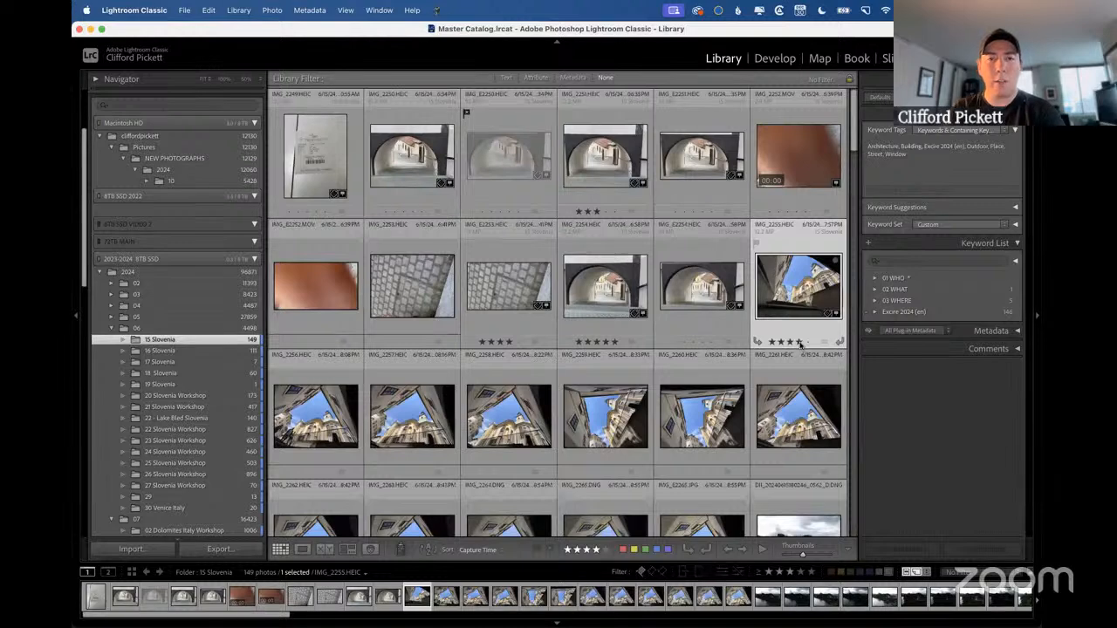
Select IMG_2250, IMG_2251, IMG_E2253, IMG_2254 and IMG_2255 together, shift their ratings down and up one star, and finish by lowering them two stars.
super+click(604, 155)
super+click(411, 156)
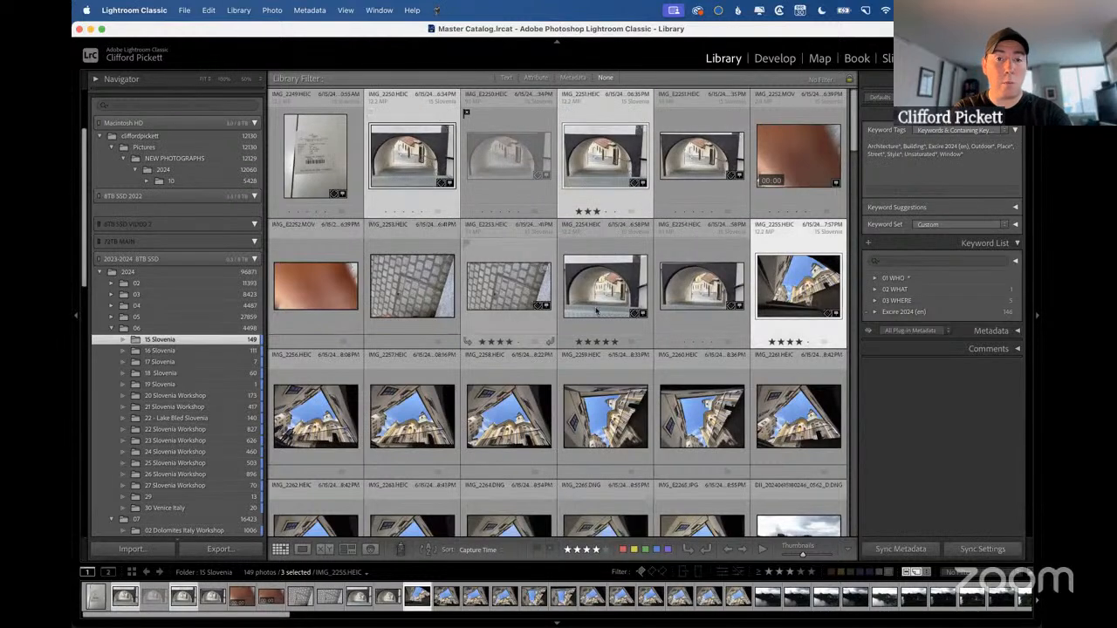
super+click(526, 295)
key(ctrl+Right)
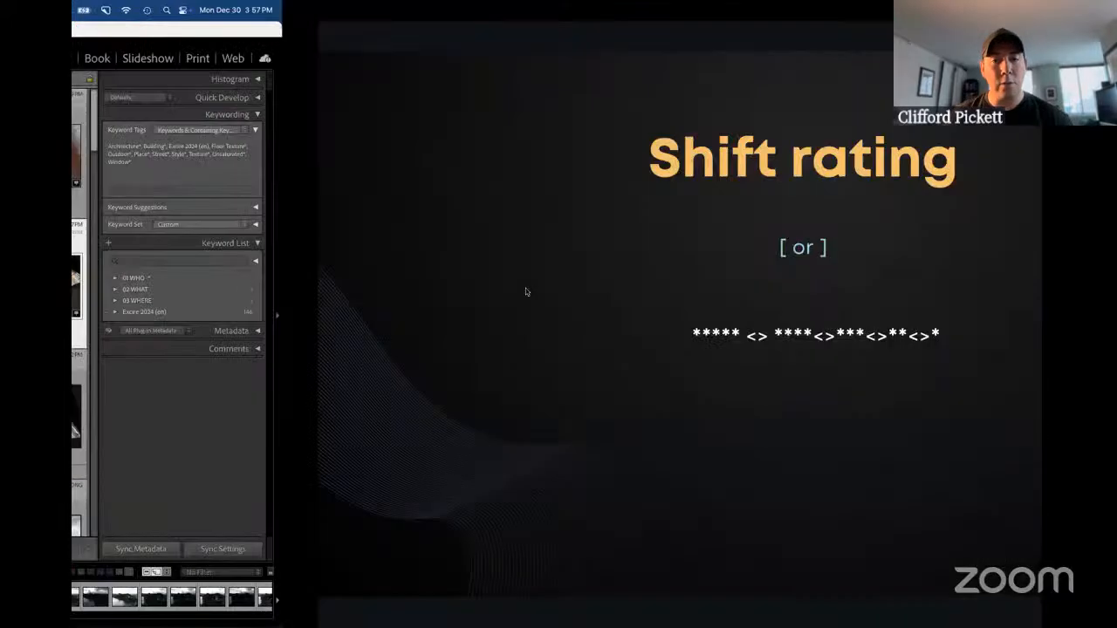
key(ctrl+Left)
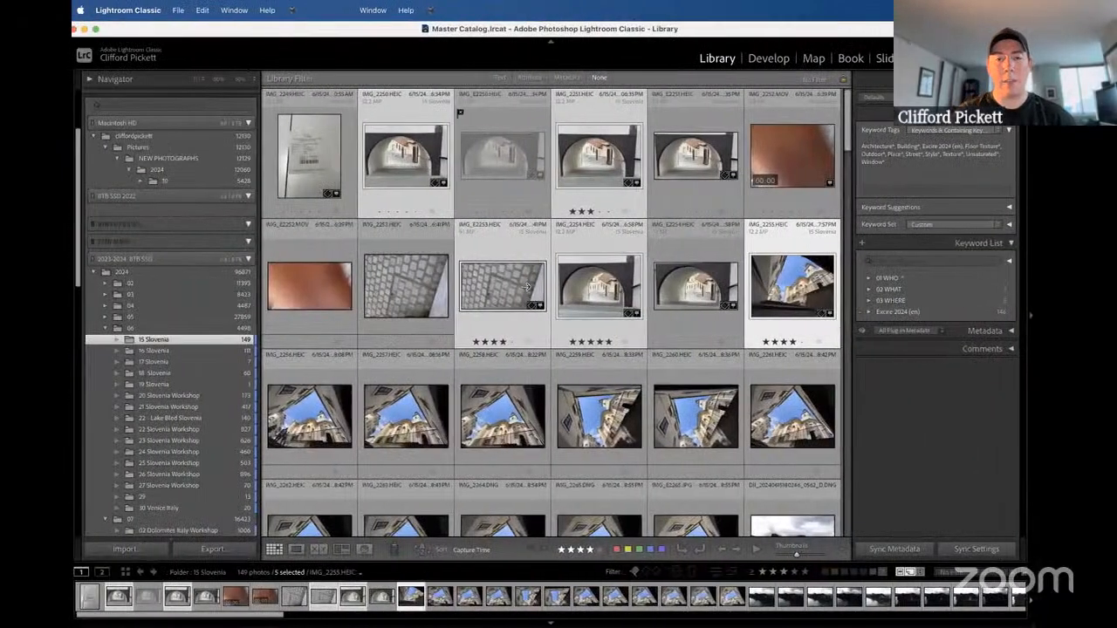
key(bracketleft)
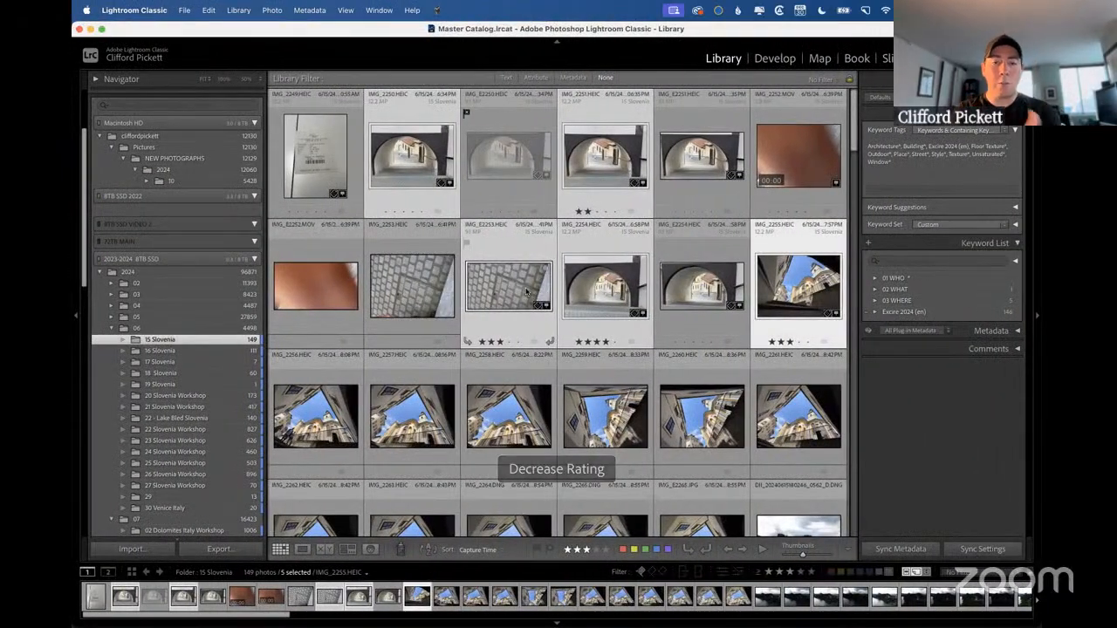
key(bracketright)
key(bracketleft)
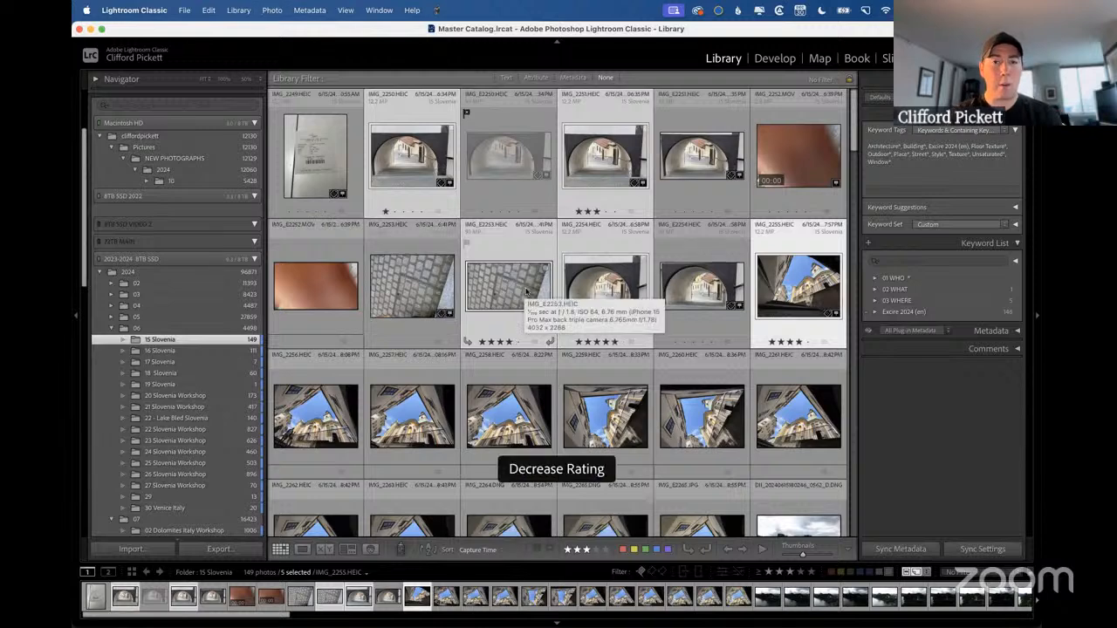
key(bracketright)
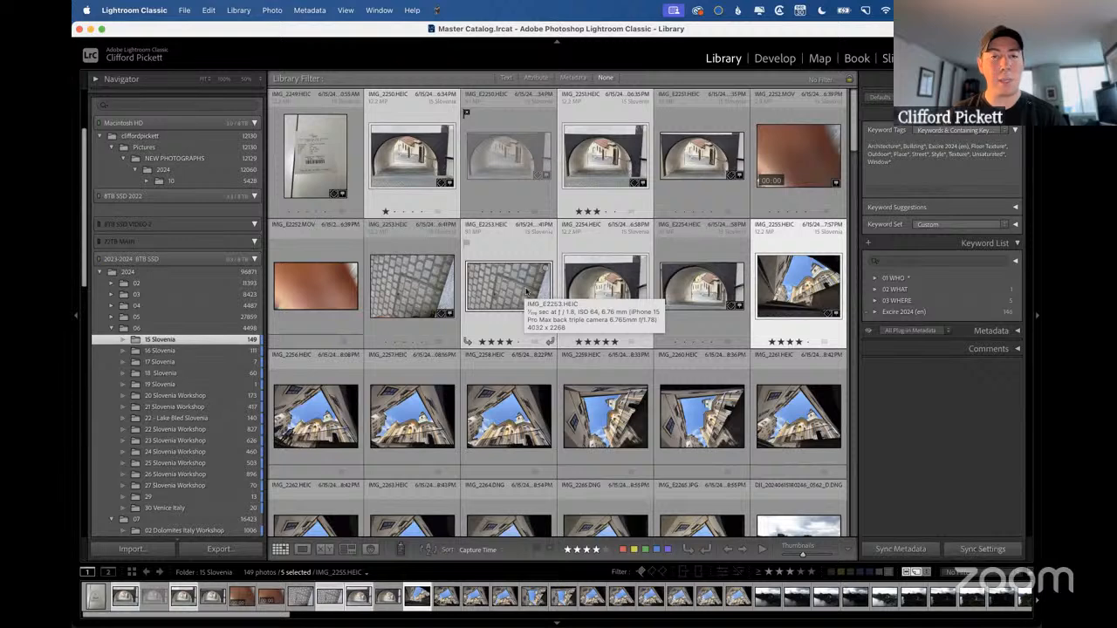
key(bracketleft)
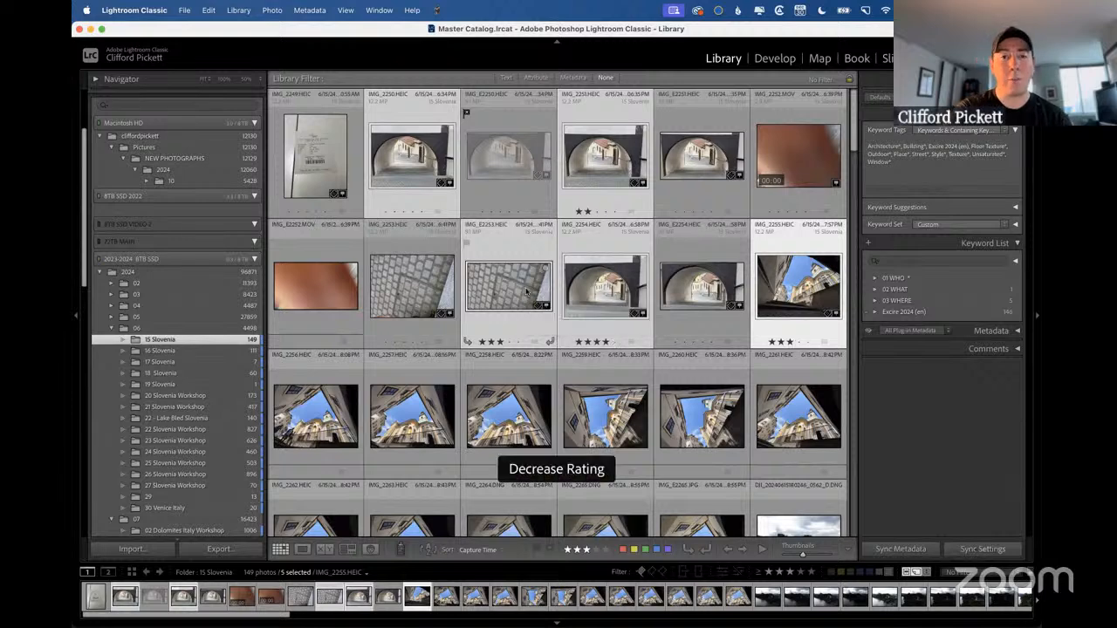
key(bracketright)
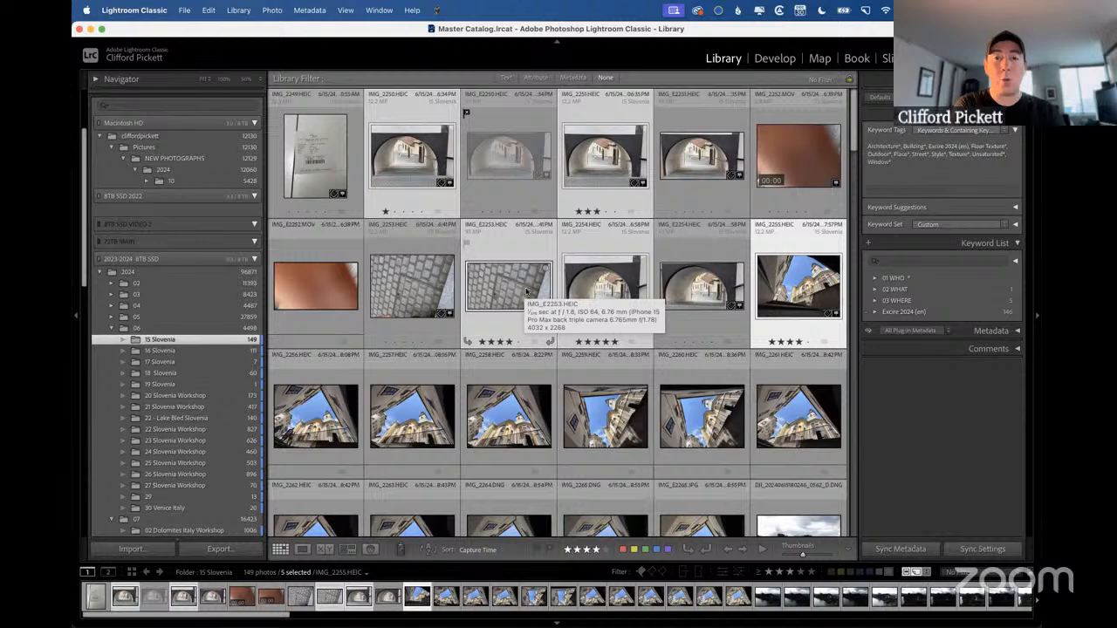
key(bracketleft)
key(bracketleft)
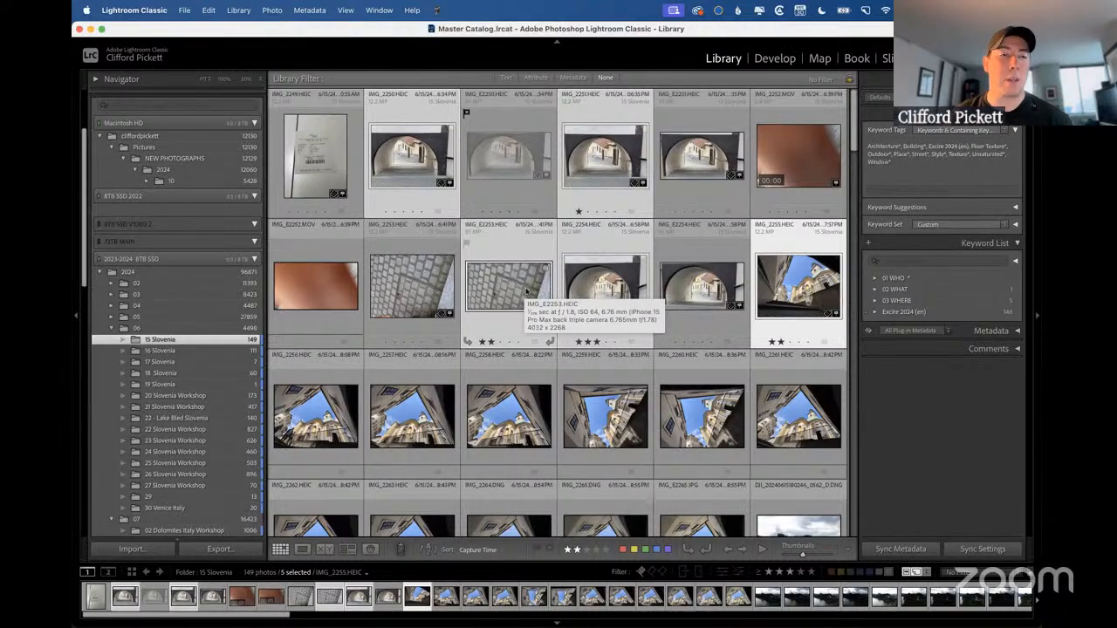
Switch to the Lightroom Tips and Tricks document, search it for "rating", and view the tip on shifting star ratings.
key(ctrl+Right)
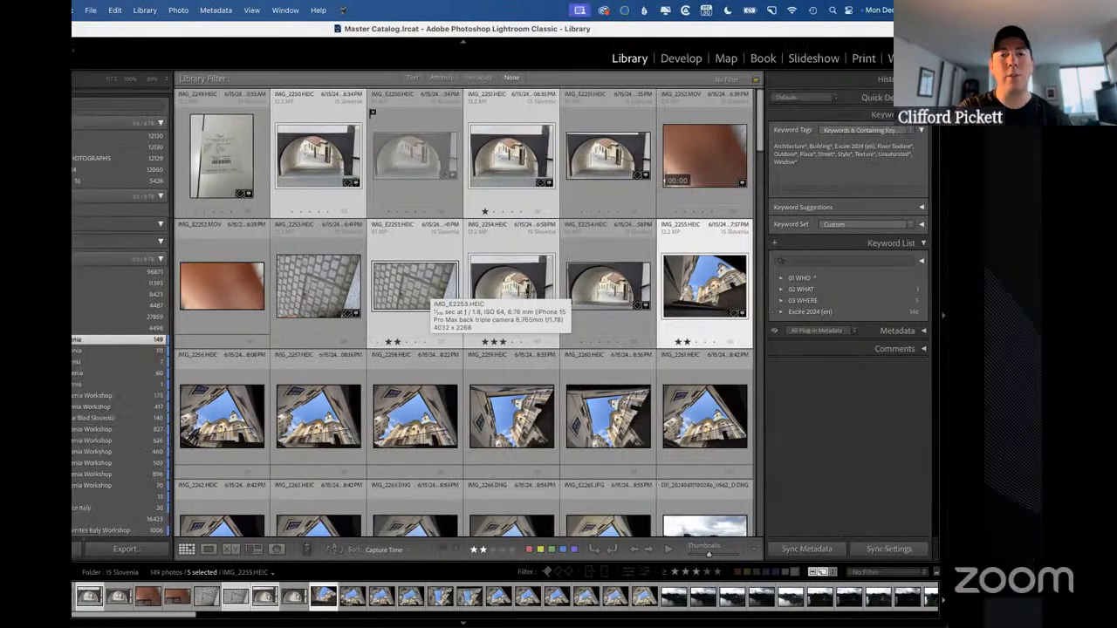
click(525, 287)
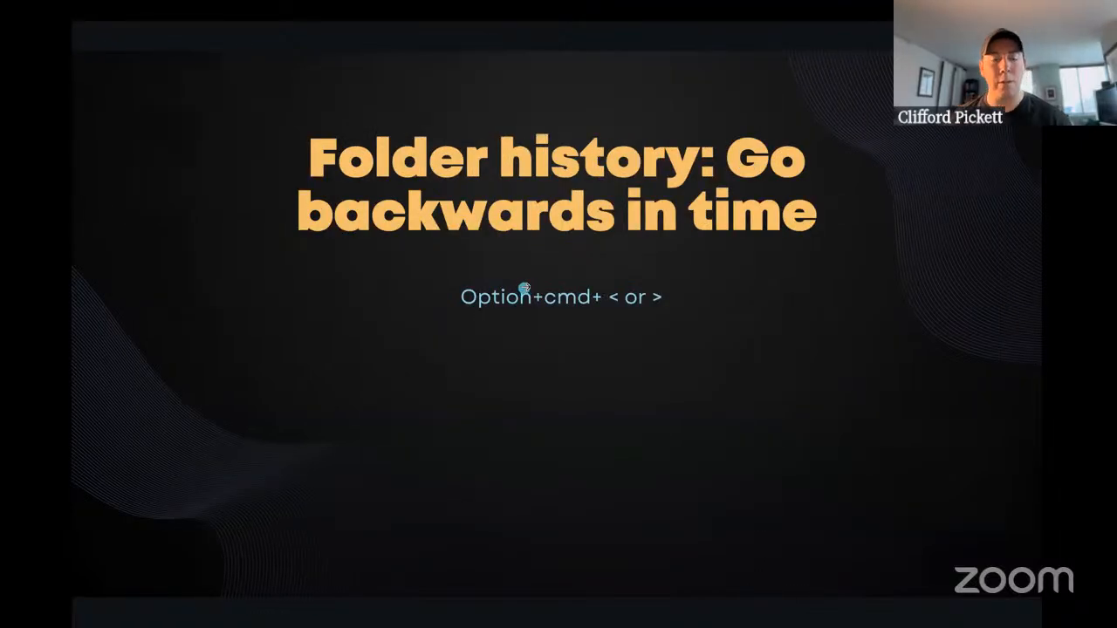
key(ctrl+Right)
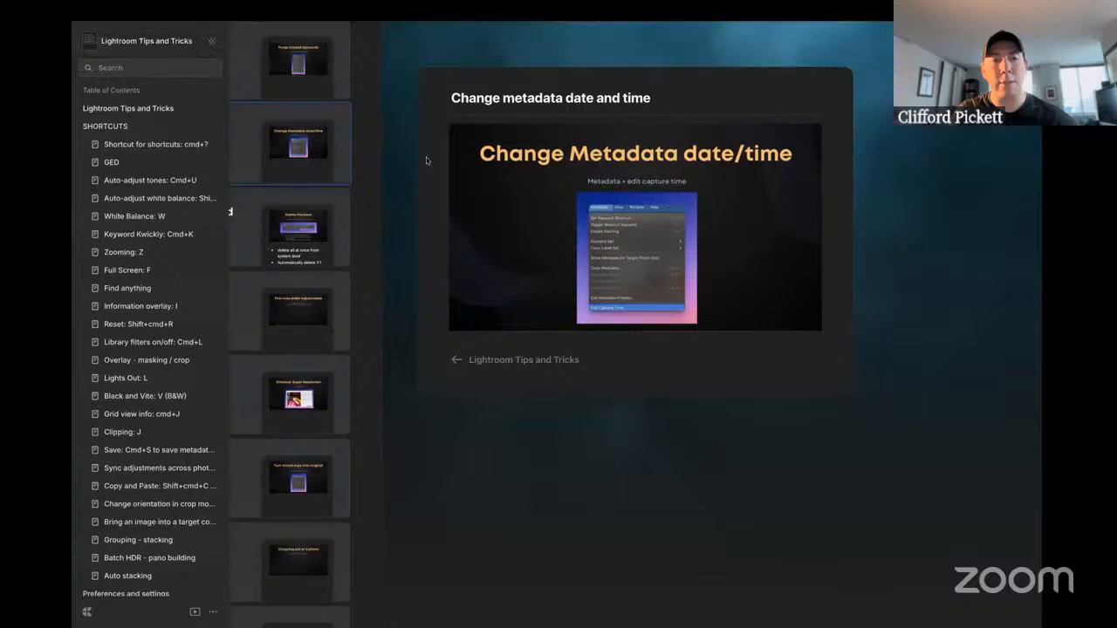
click(147, 68)
text(rating)
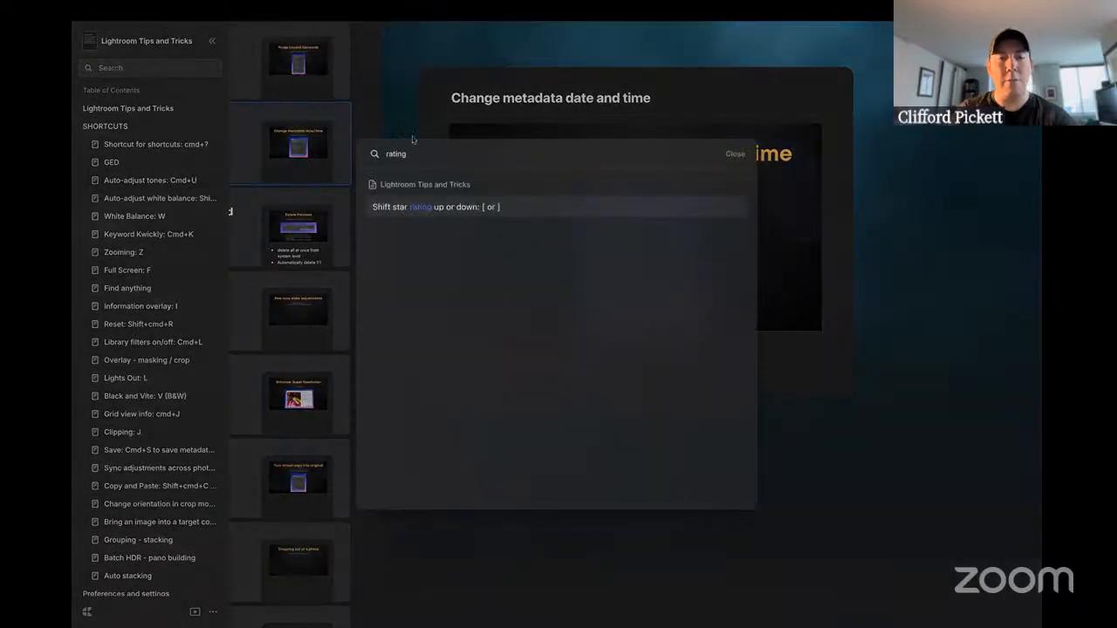
click(518, 208)
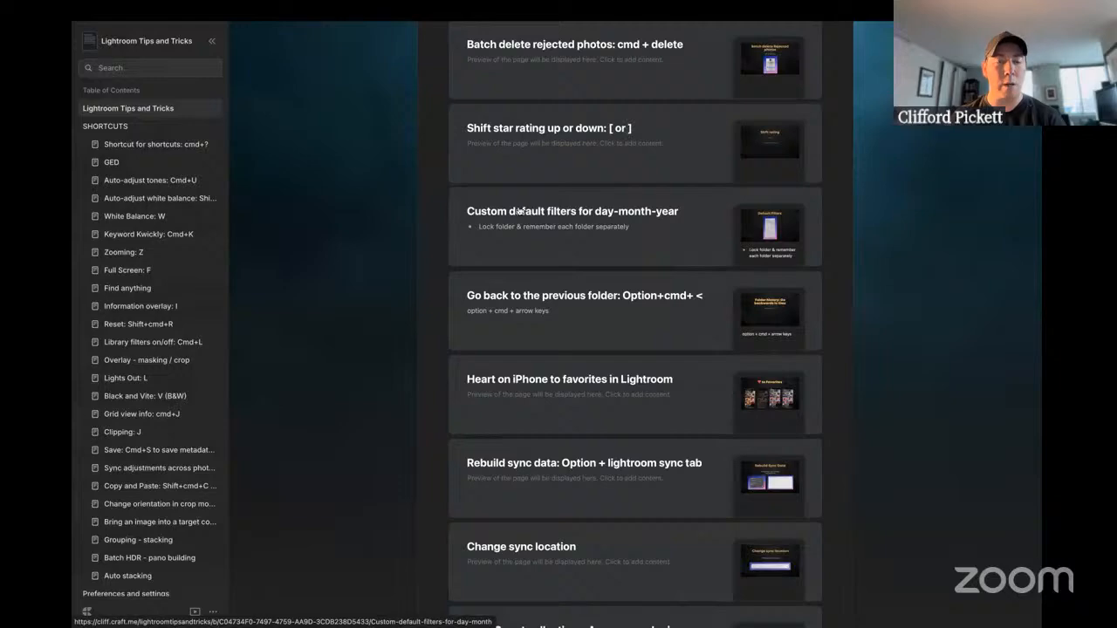
key(ctrl+Left)
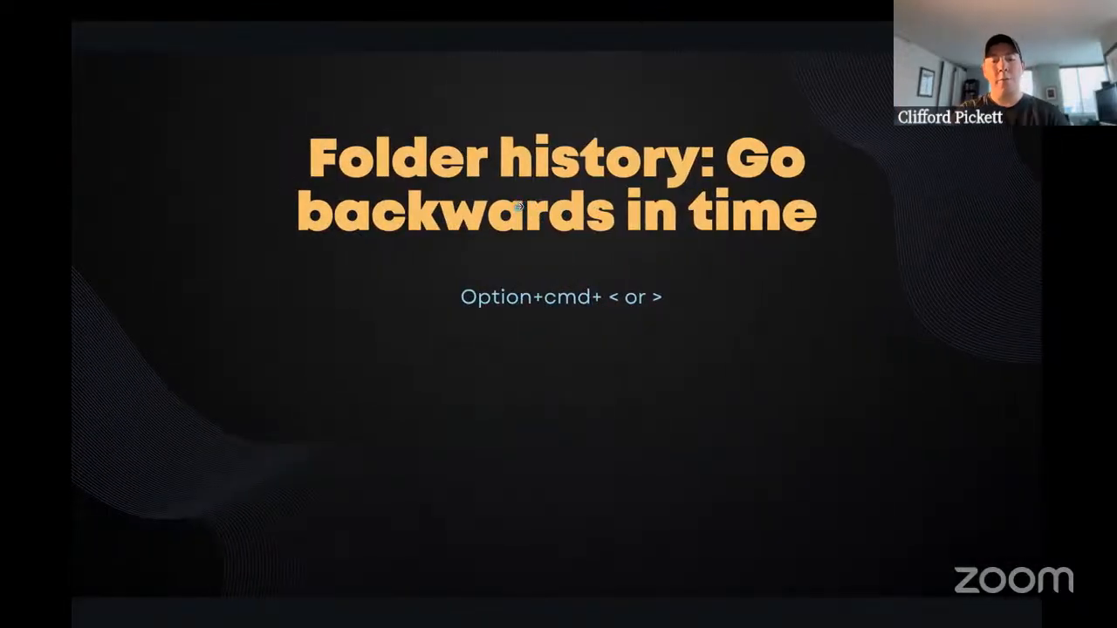
Switch back to Lightroom Classic, select only IMG_2255.HEIC, and turn the three-stars-or-higher attribute filter back on.
key(ctrl+Left)
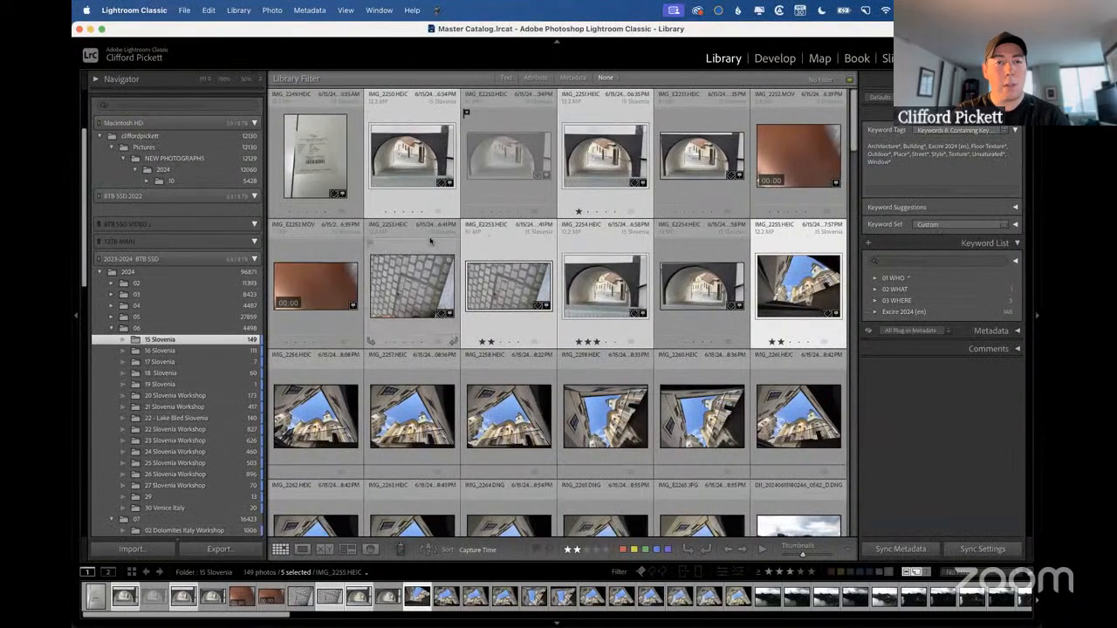
click(791, 295)
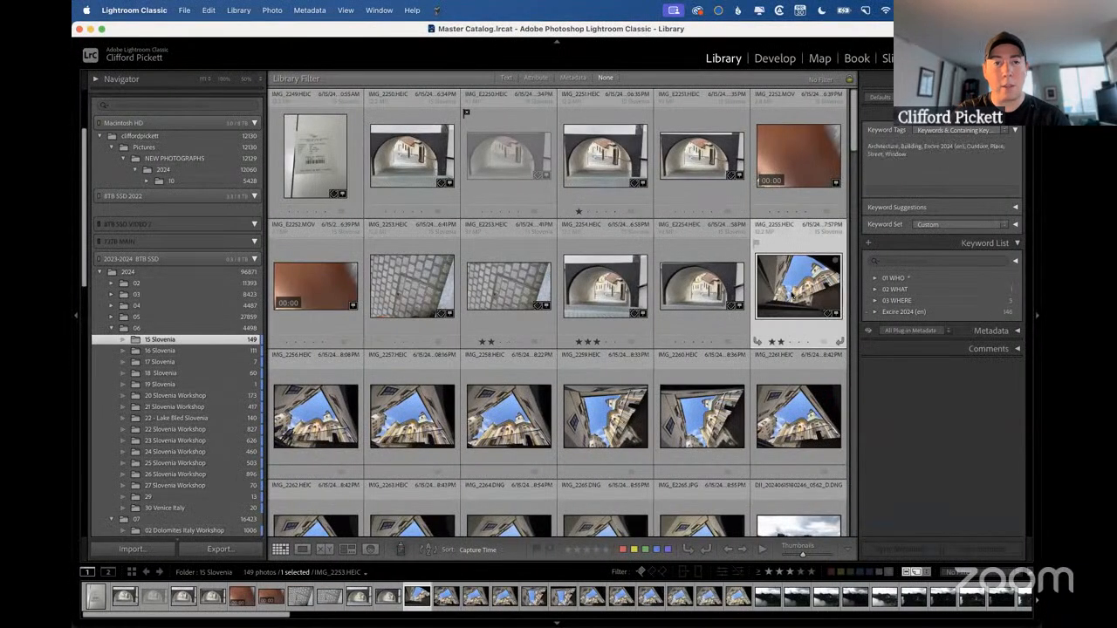
click(535, 78)
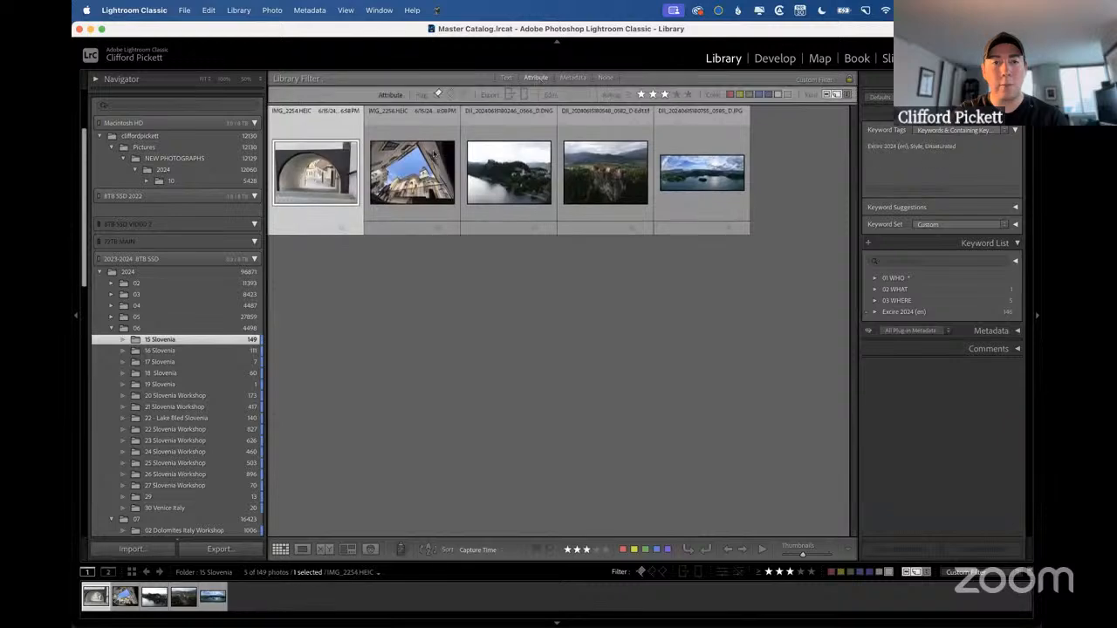
Select IMG_2254.HEIC, IMG_2256.HEIC, the DJI 0582 edited file and the DJI 0585 JPG together, and begin creating a new collection.
super+click(412, 183)
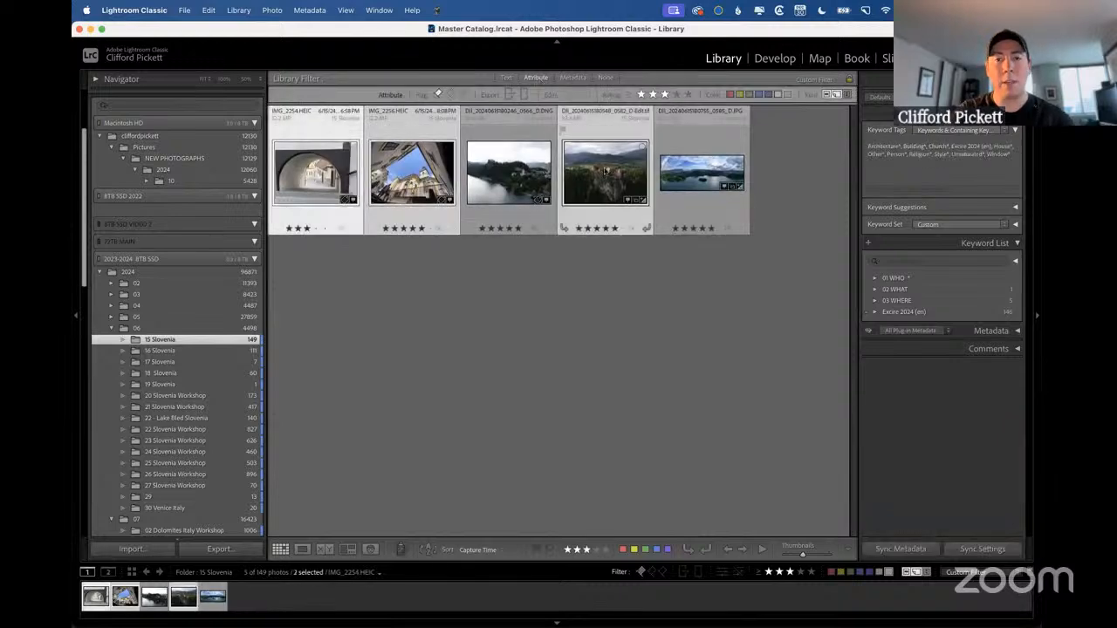
super+click(698, 174)
scroll(114, 340, down, 10)
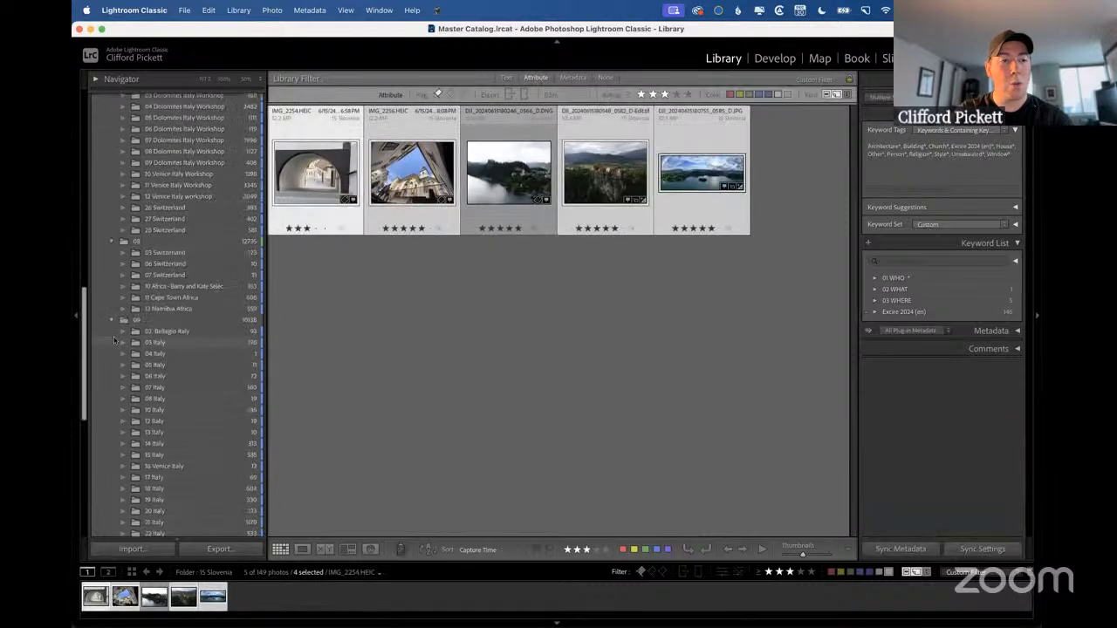
scroll(114, 340, down, 5)
click(256, 343)
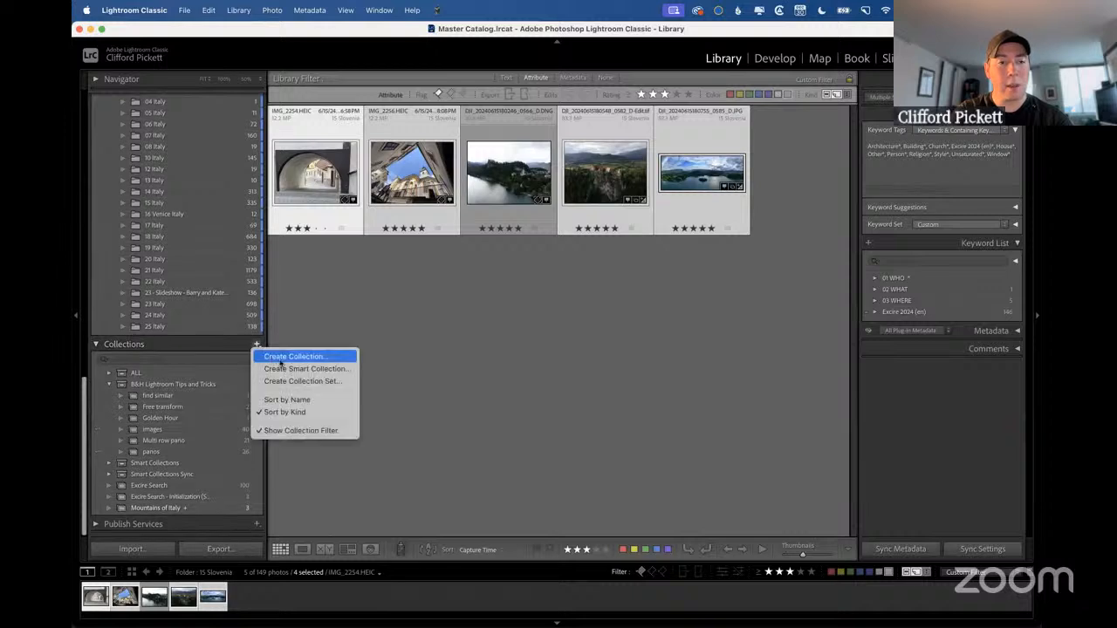
click(280, 358)
text(Demo t)
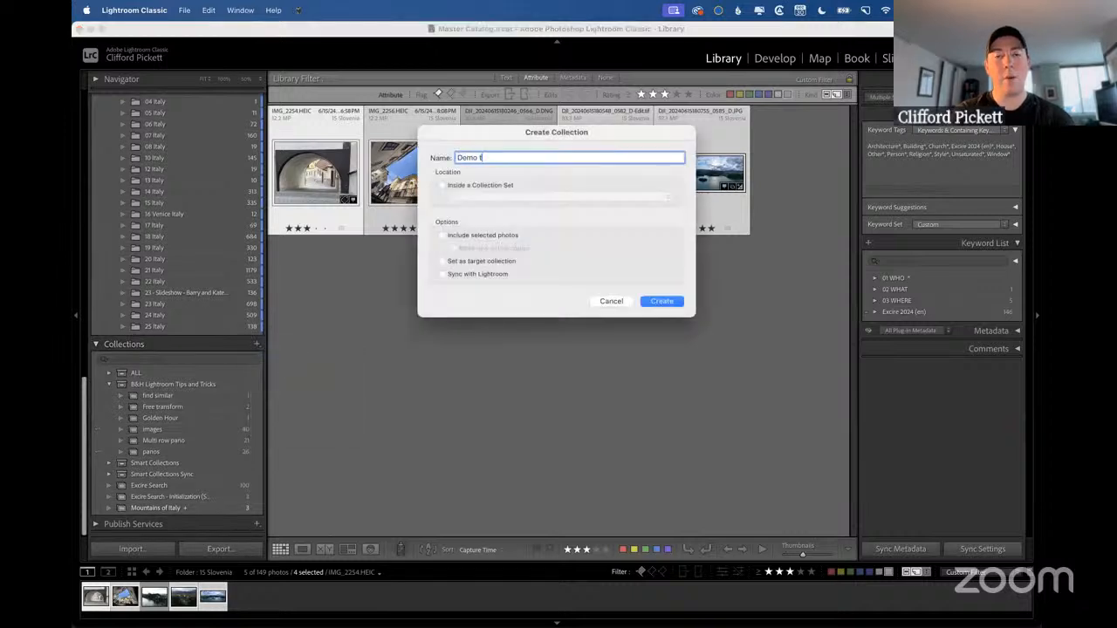
text(rip fa)
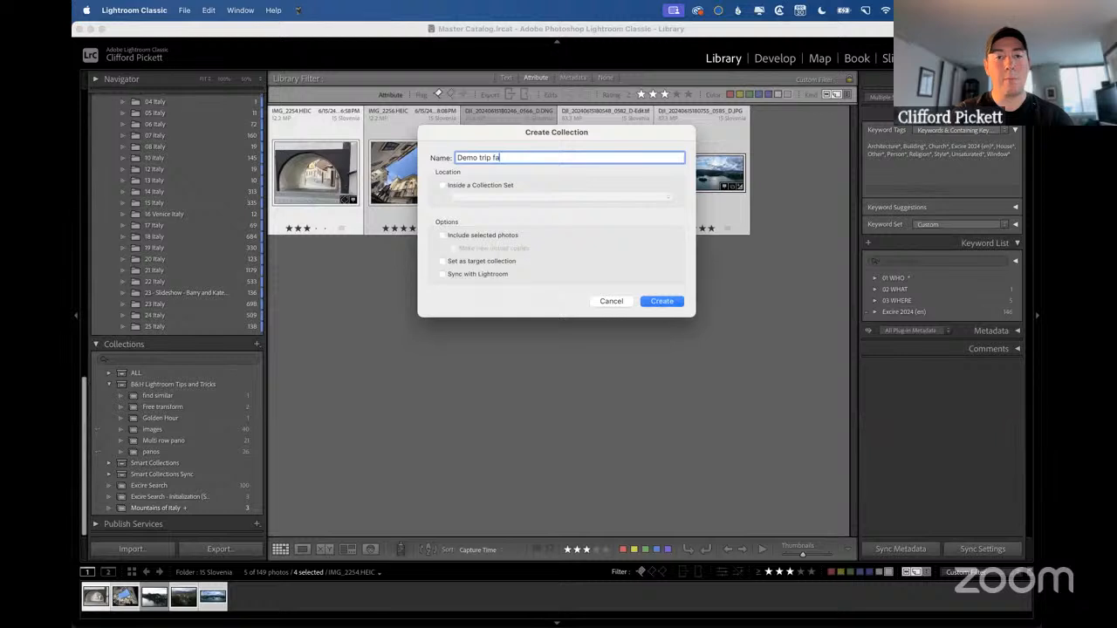
text(vorites)
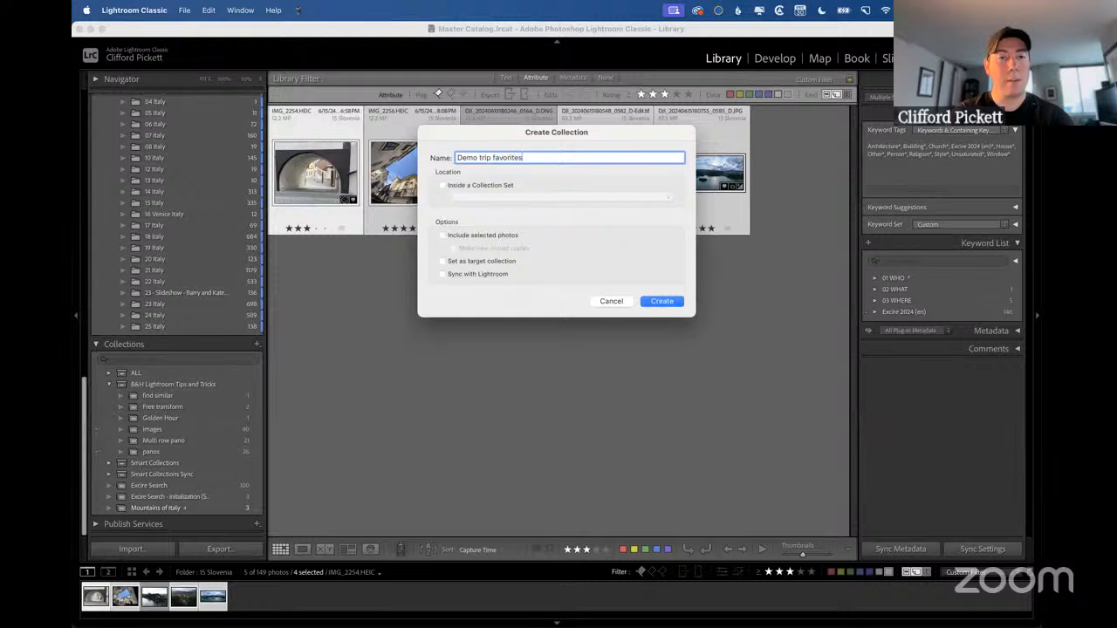
key(BackSpace)
key(BackSpace)
key(BackSpace)
key(BackSpace)
key(BackSpace)
key(BackSpace)
key(BackSpace)
key(BackSpace)
key(BackSpace)
key(BackSpace)
key(BackSpace)
key(BackSpace)
key(BackSpace)
key(BackSpace)
key(BackSpace)
key(BackSpace)
key(BackSpace)
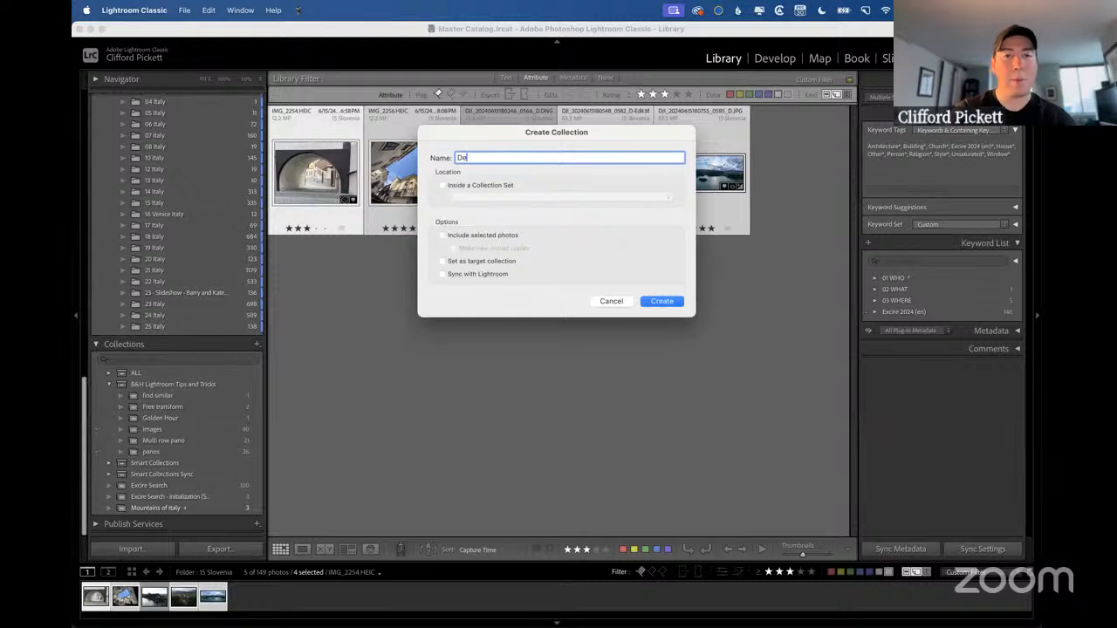
key(BackSpace)
key(BackSpace)
Name the collection "Italy trip favorites", include the selected photos in it, and create it.
text(Italy trip)
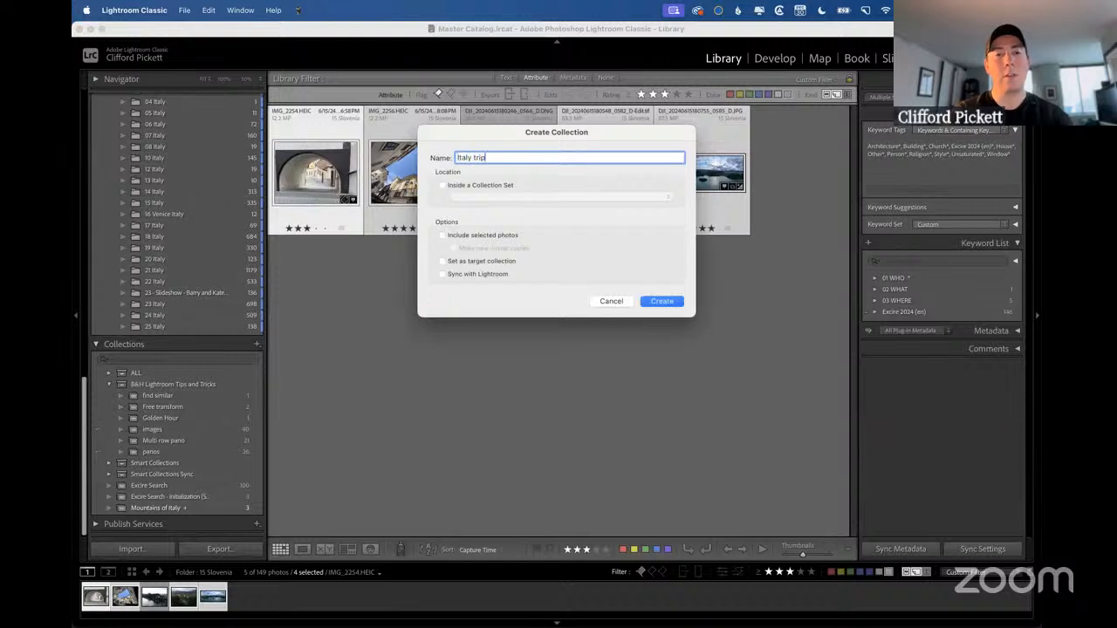
text( favorite)
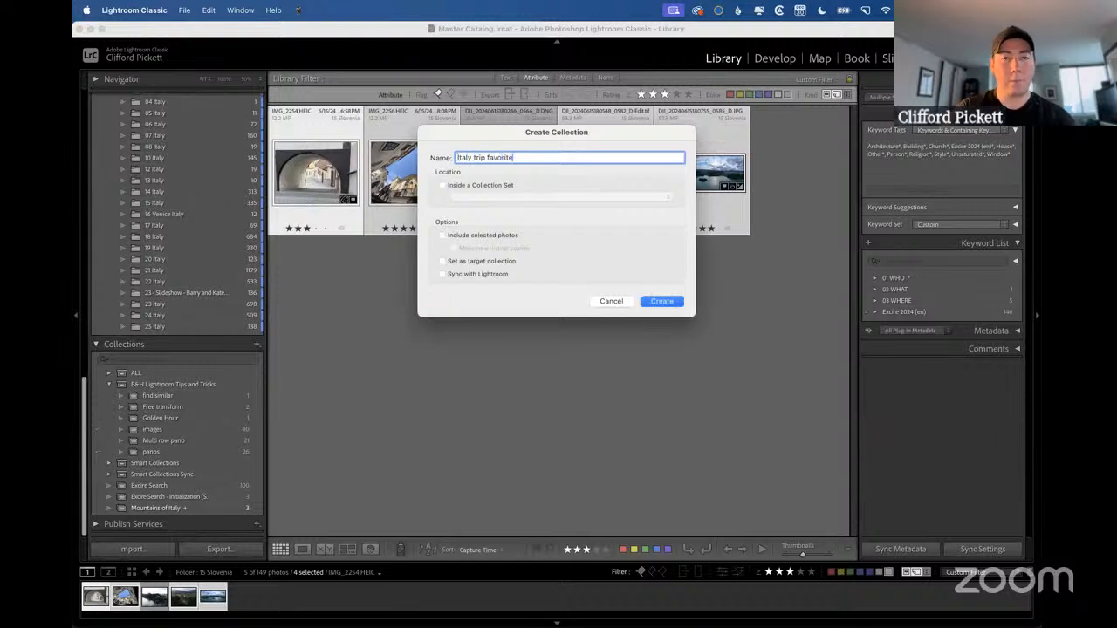
text(s)
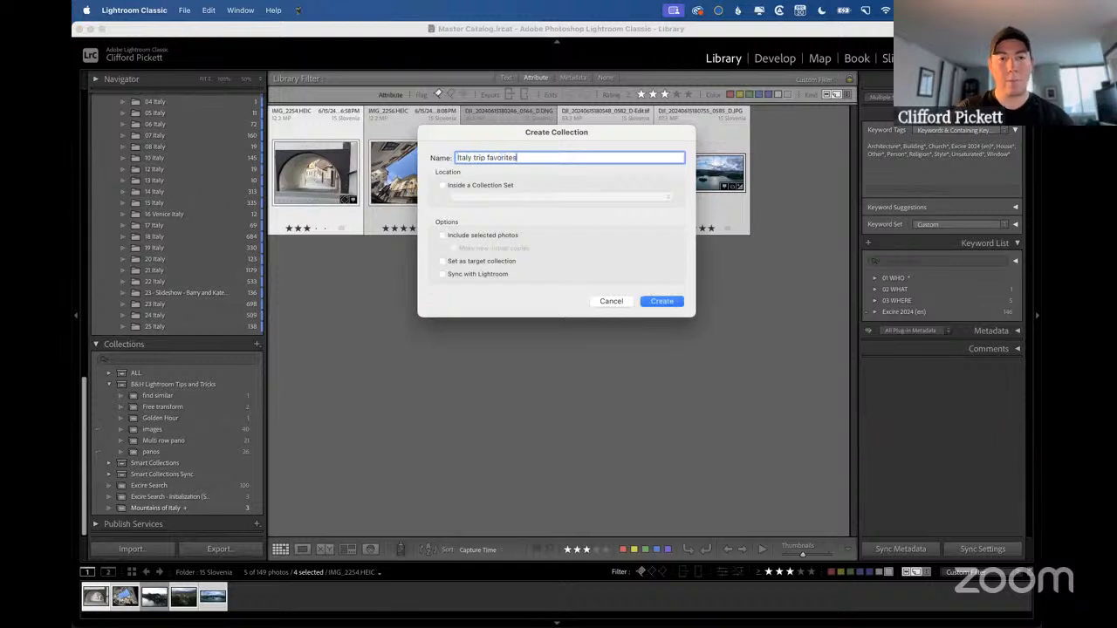
click(442, 236)
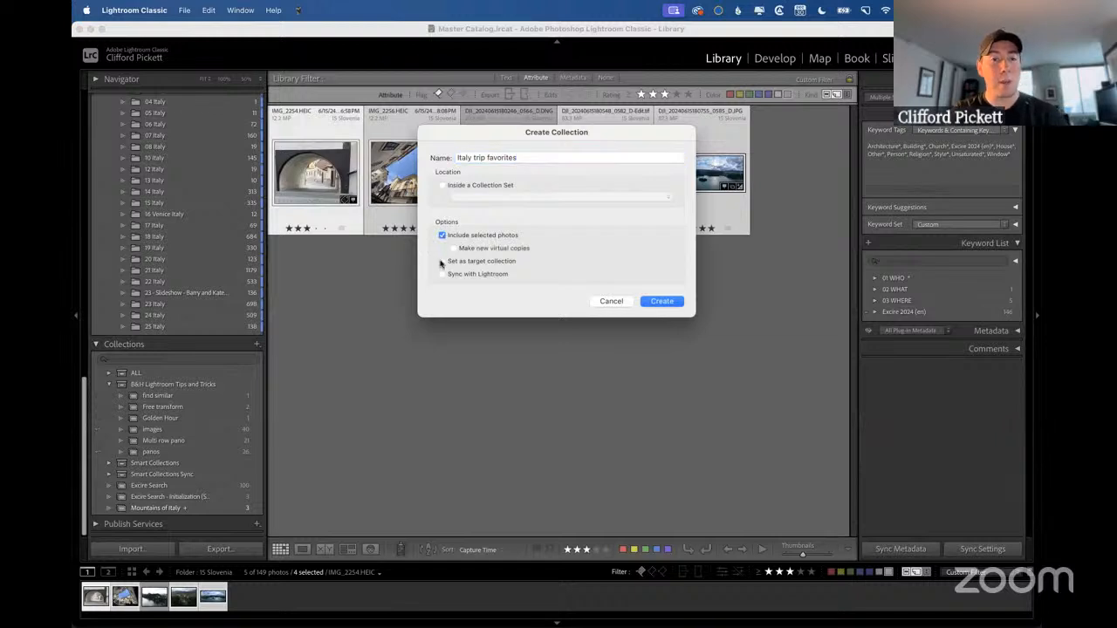
click(661, 302)
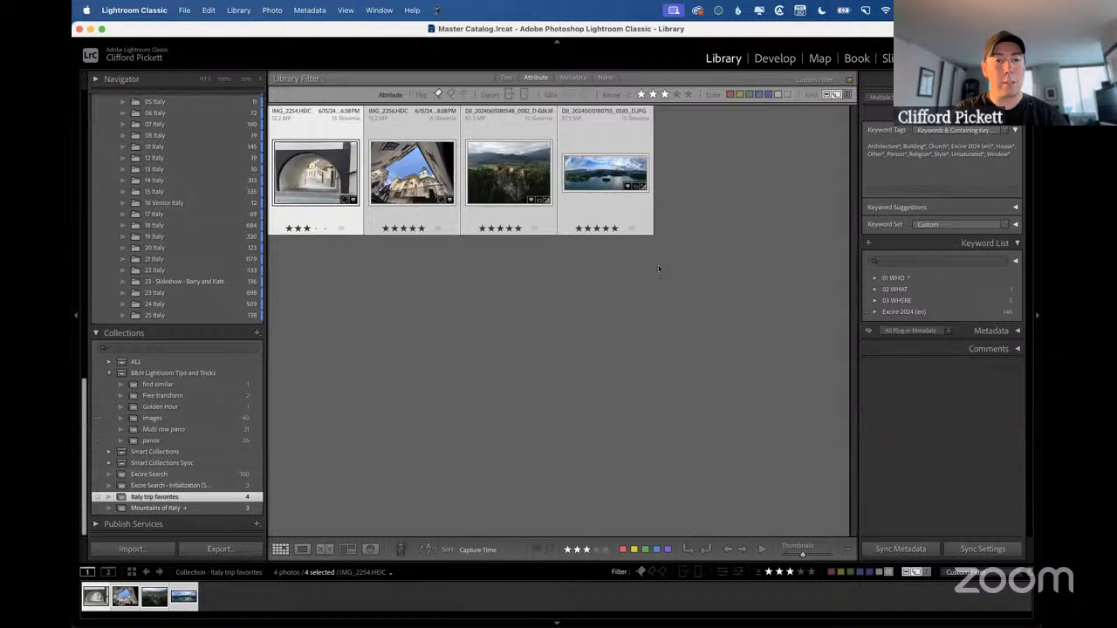
Deselect all photos, go back through the folder history to the 15 Slovenia folder, and go forward once.
click(477, 288)
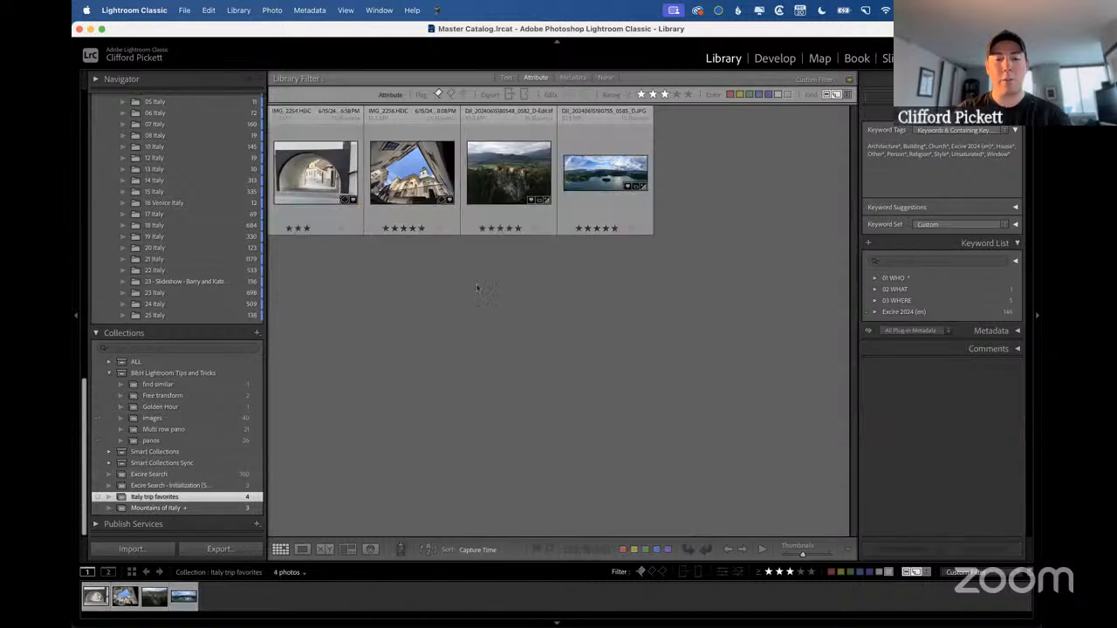
key(alt+super+Left)
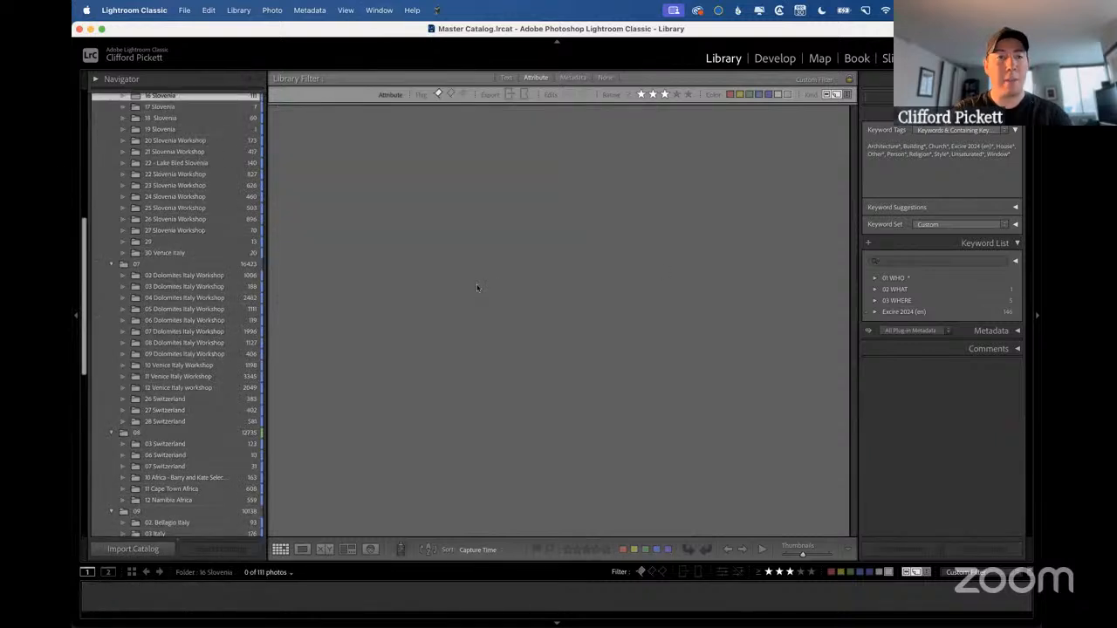
key(alt+super+Left)
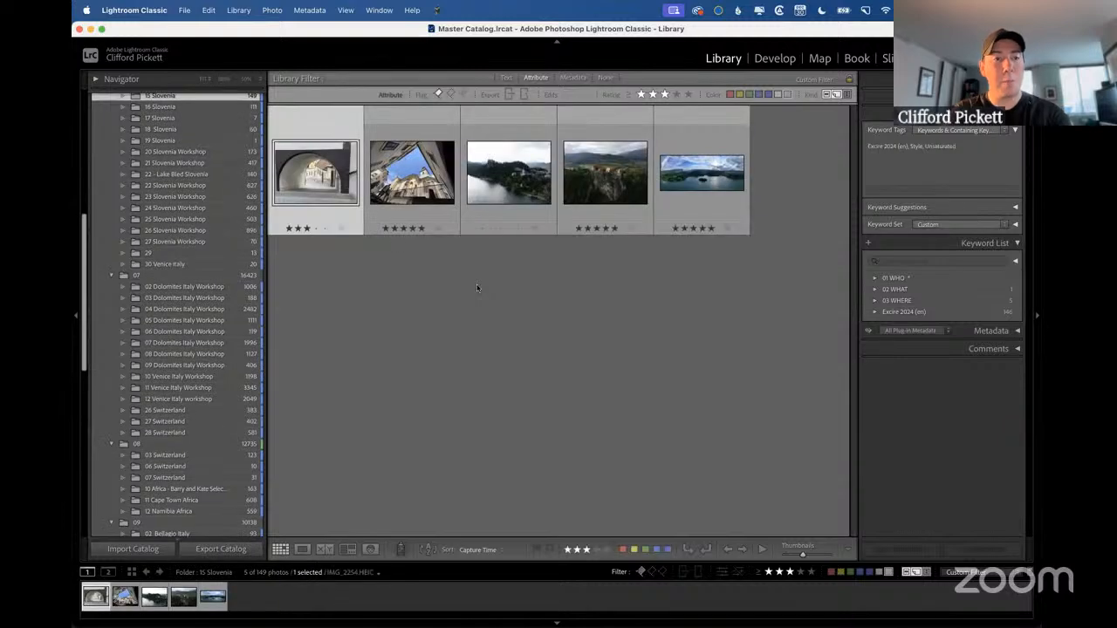
key(alt+super+Right)
View the folder history slide, return to Lightroom Classic, and go back through the earlier folders, past 2024, to 15 Slovenia.
key(ctrl+Right)
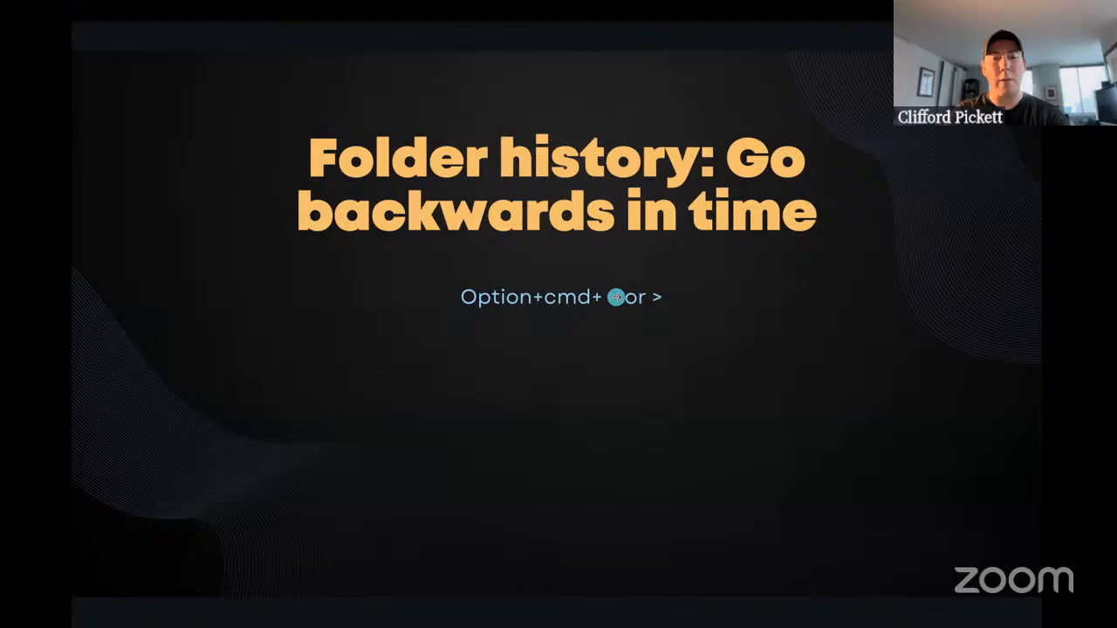
key(ctrl+Left)
key(alt+super+Left)
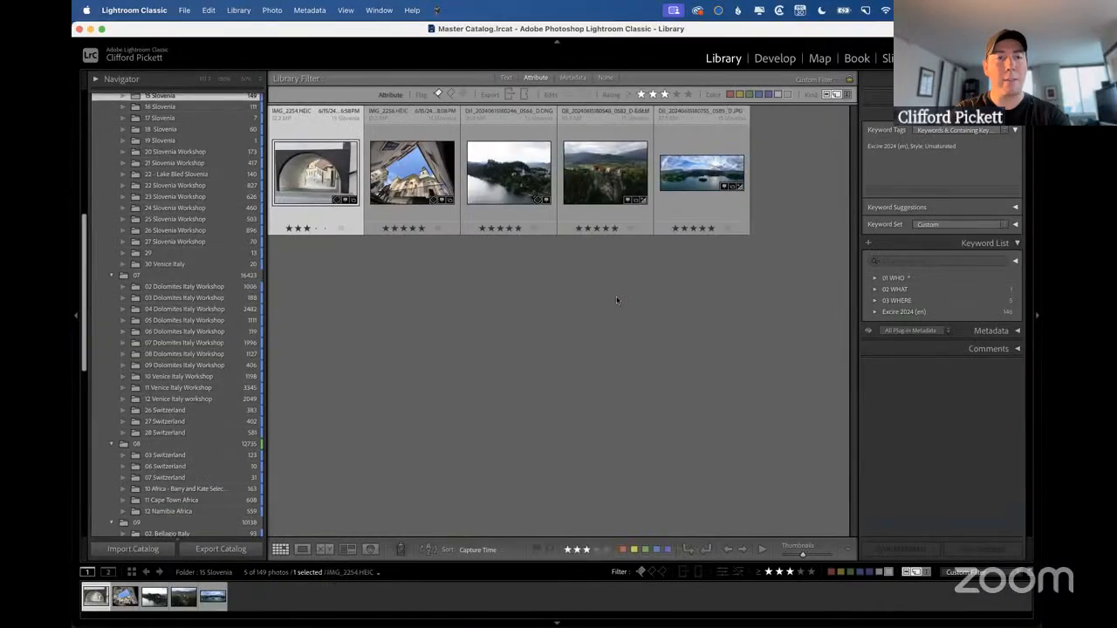
key(alt+super+Left)
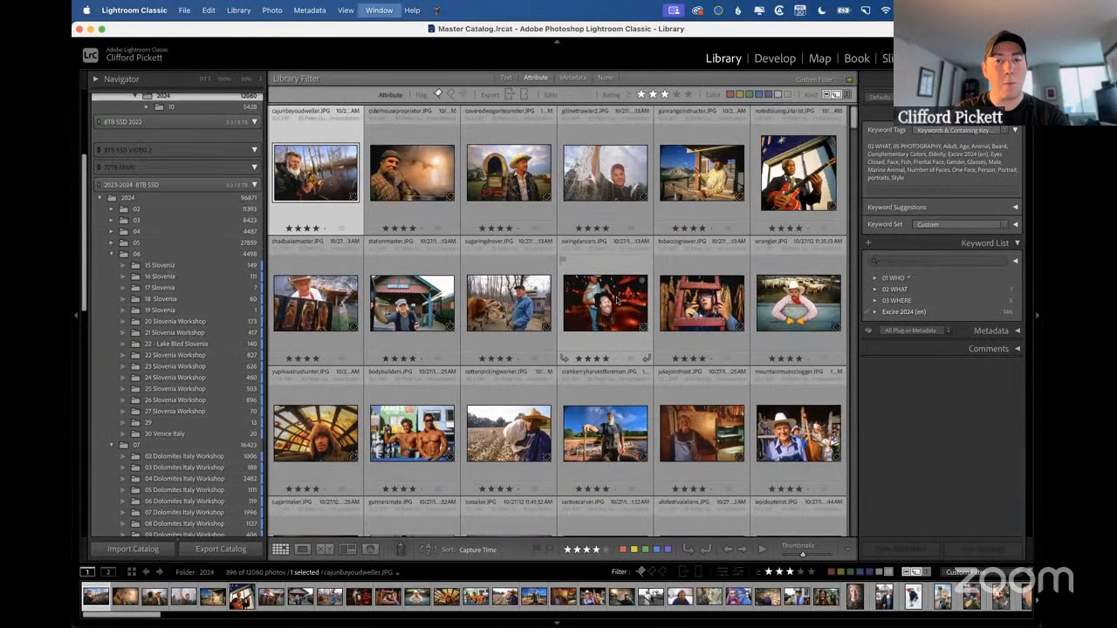
key(alt+super+Left)
key(alt+super+Left)
key(alt+super+Left)
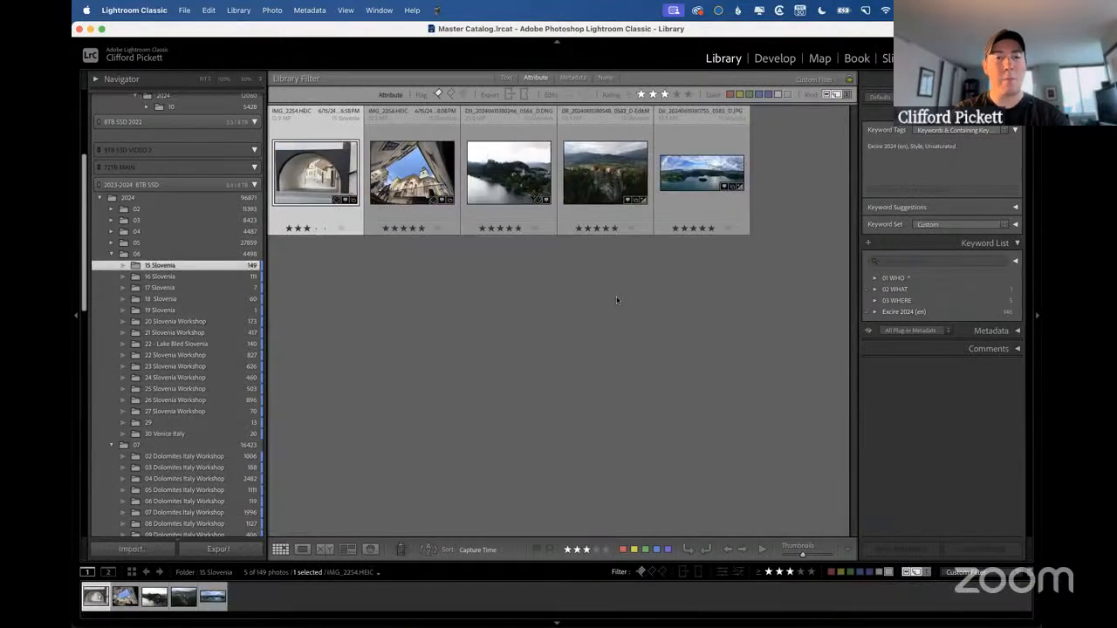
Switch to the presentation and advance from the folder history slide to the "to Favorites" slide.
key(ctrl+Right)
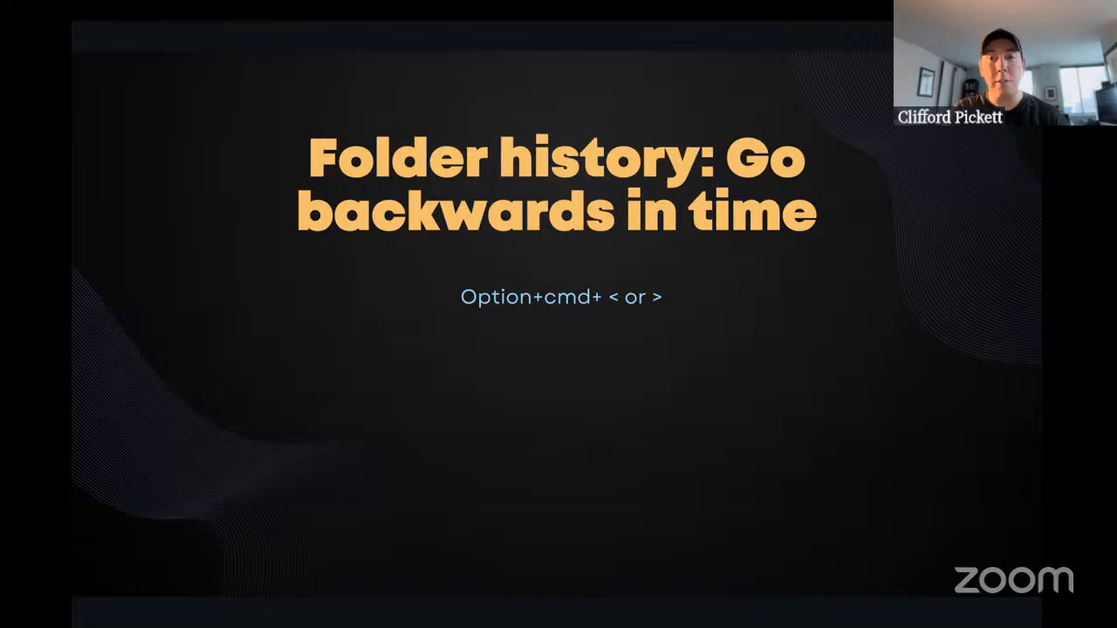
key(Right)
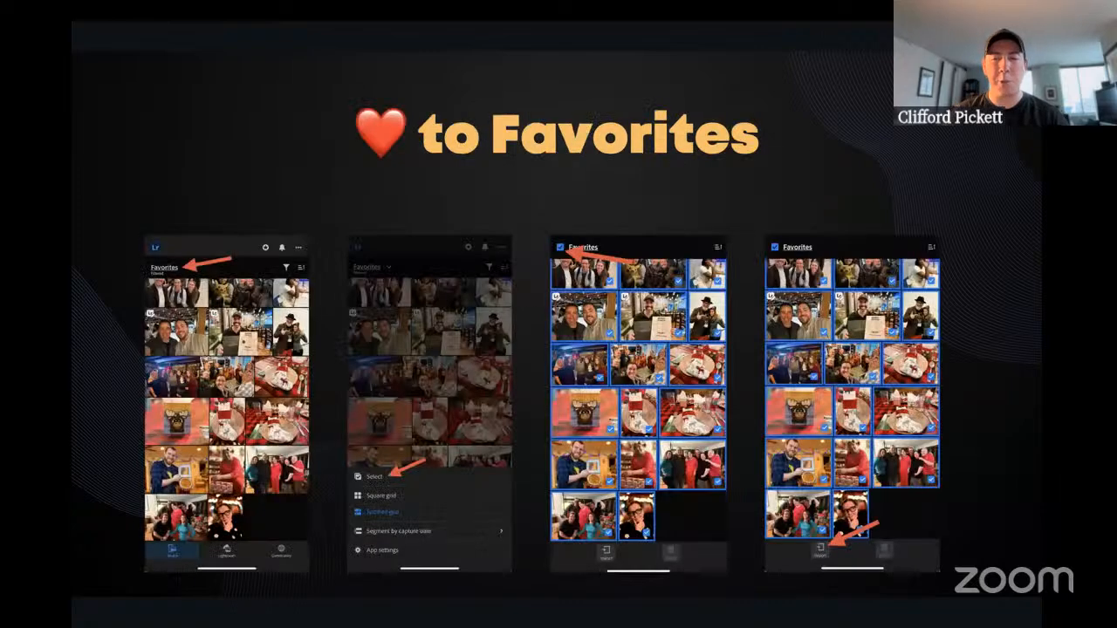
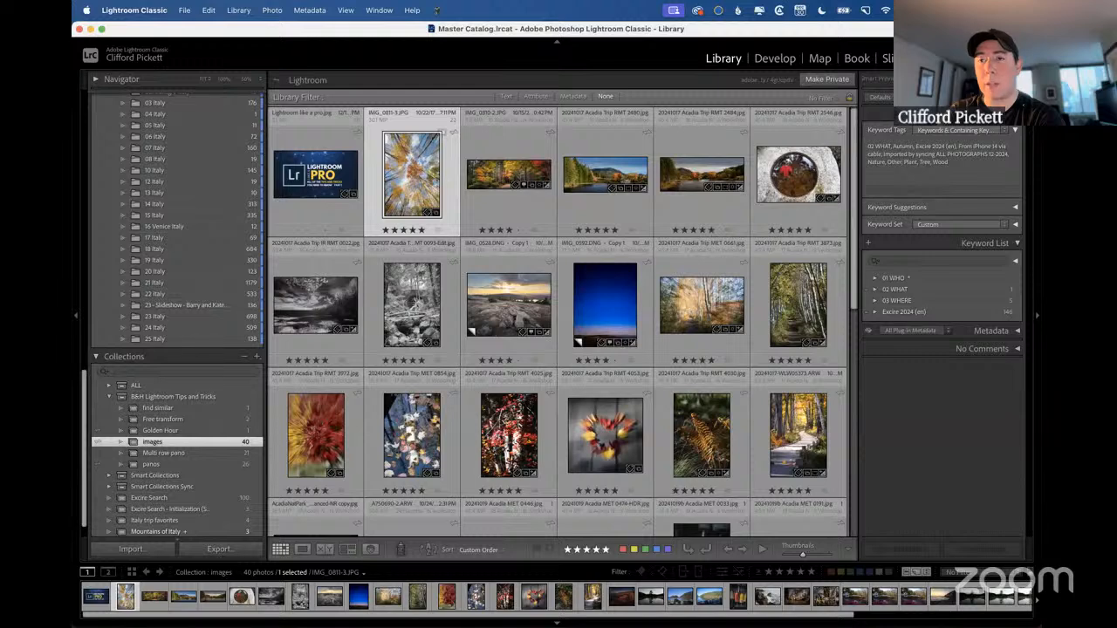
Open the Lightroom Sync preferences from the cloud sync status, reveal the hidden Rebuild Sync Data option, and close the preferences.
click(888, 82)
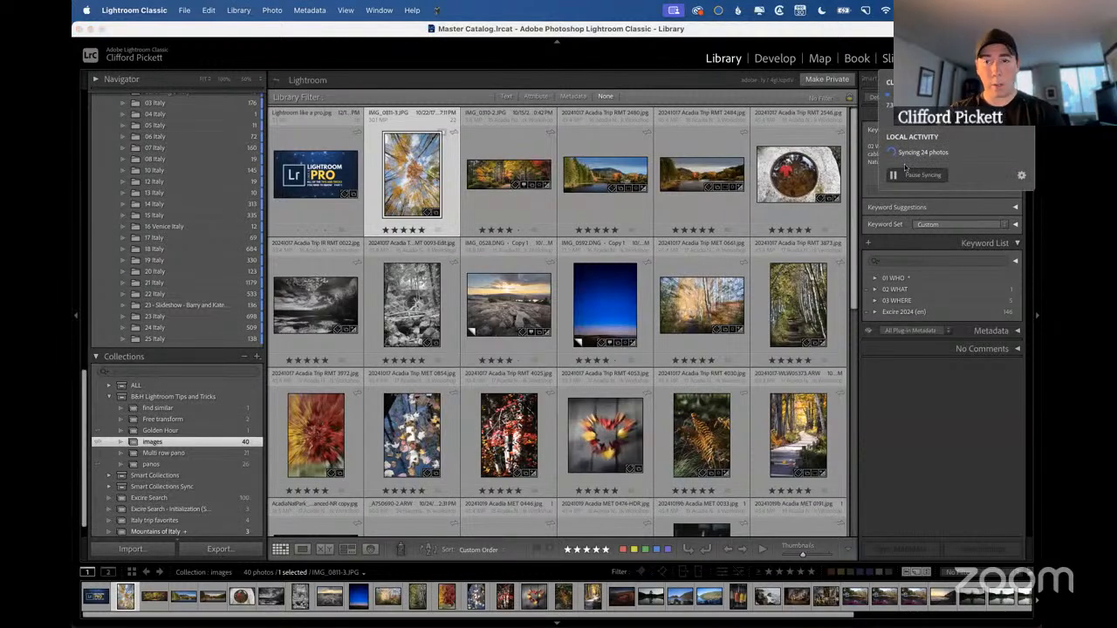
click(1022, 175)
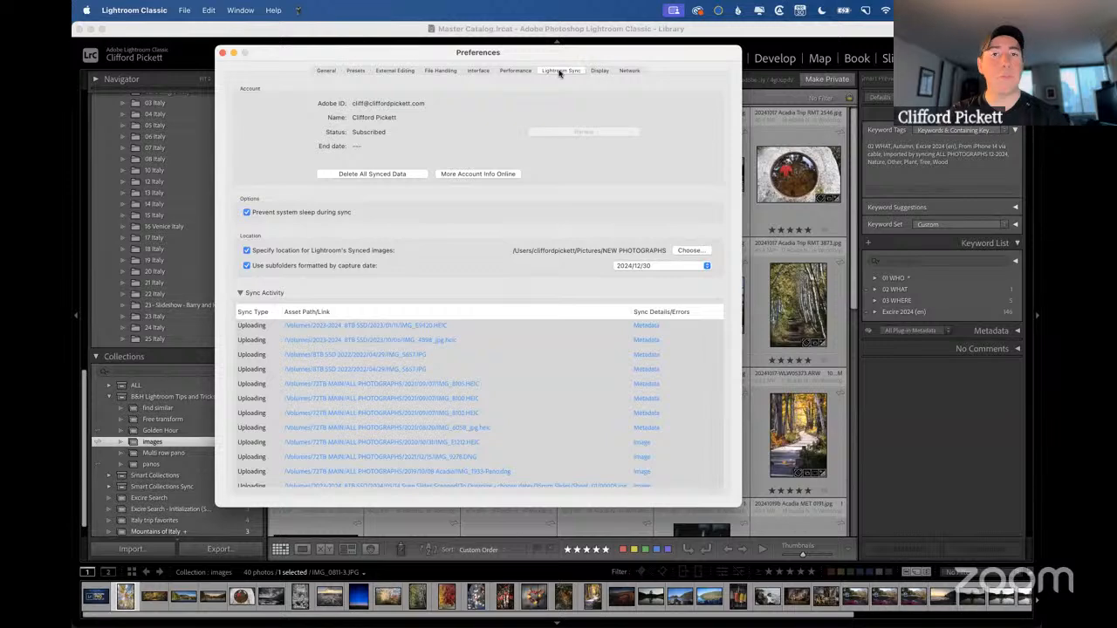
key(alt)
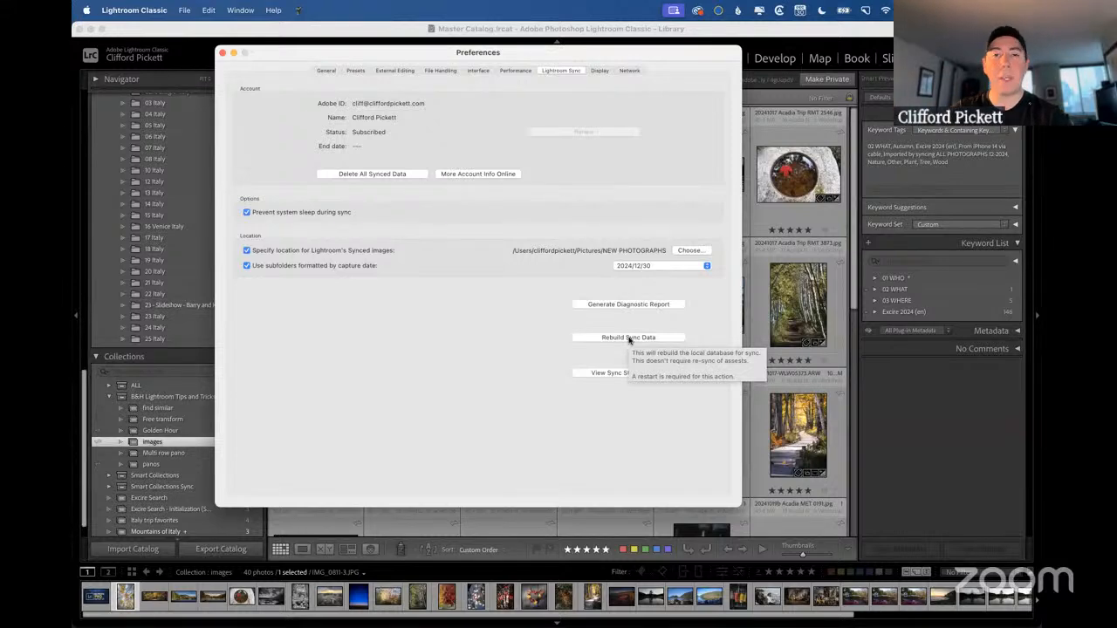
key(alt)
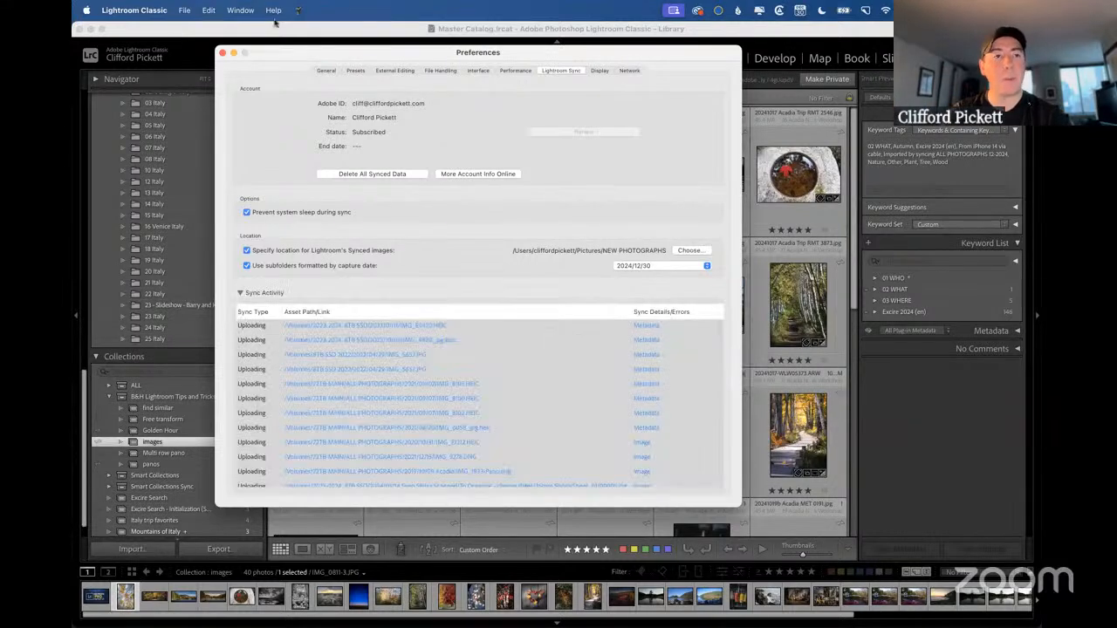
click(221, 52)
Switch to the presentation, advance from the Rebuild Sync Data slide to "Change sync location", and return to Lightroom Classic.
key(ctrl+Right)
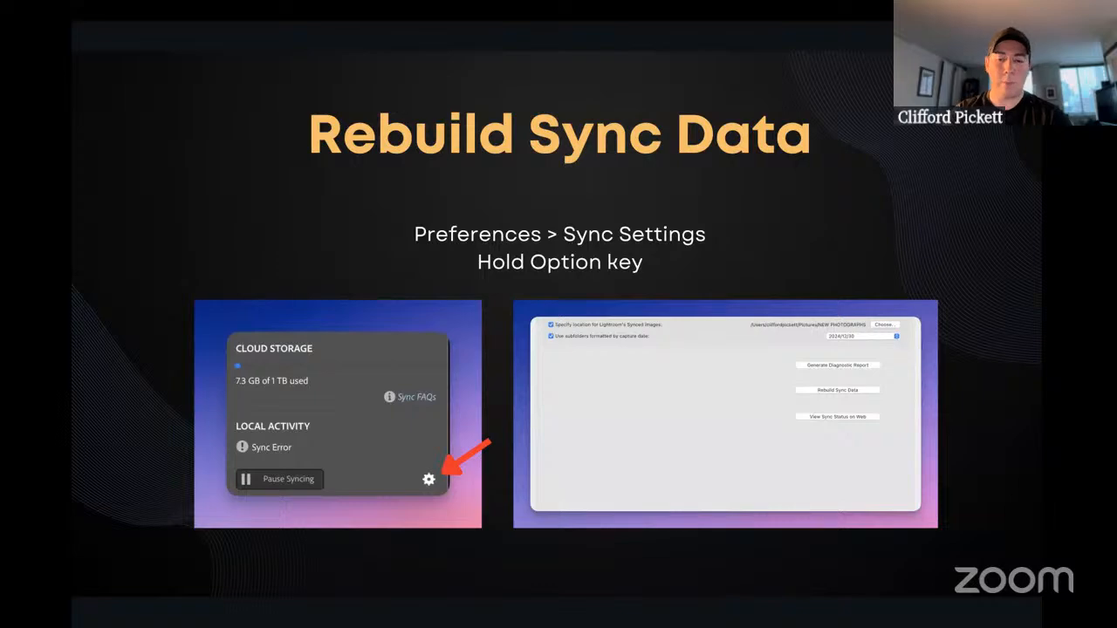
key(Right)
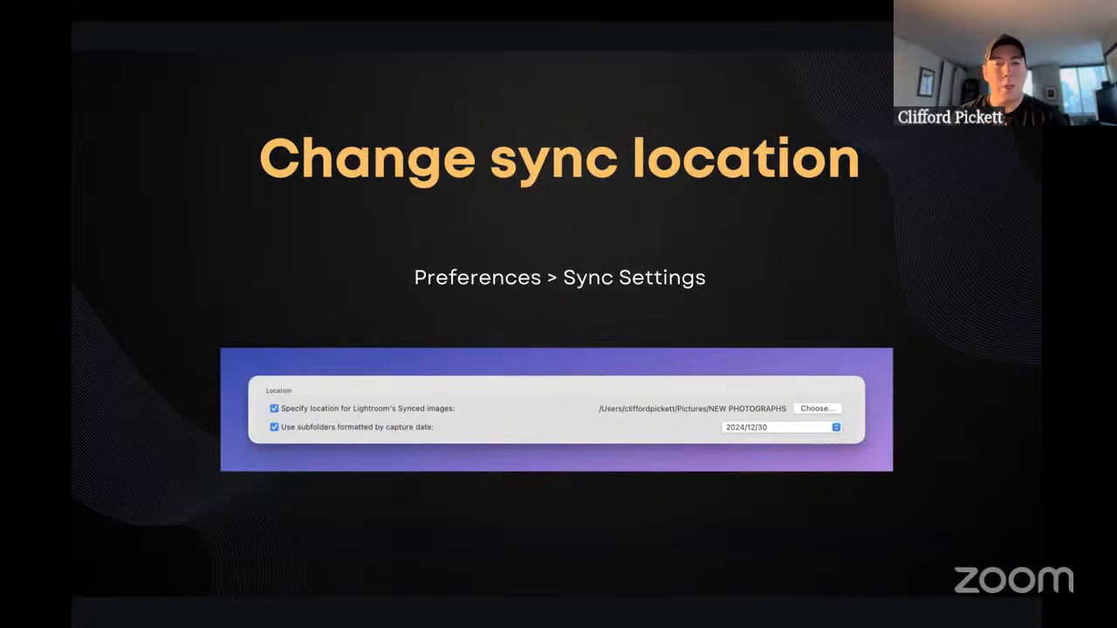
key(ctrl+Left)
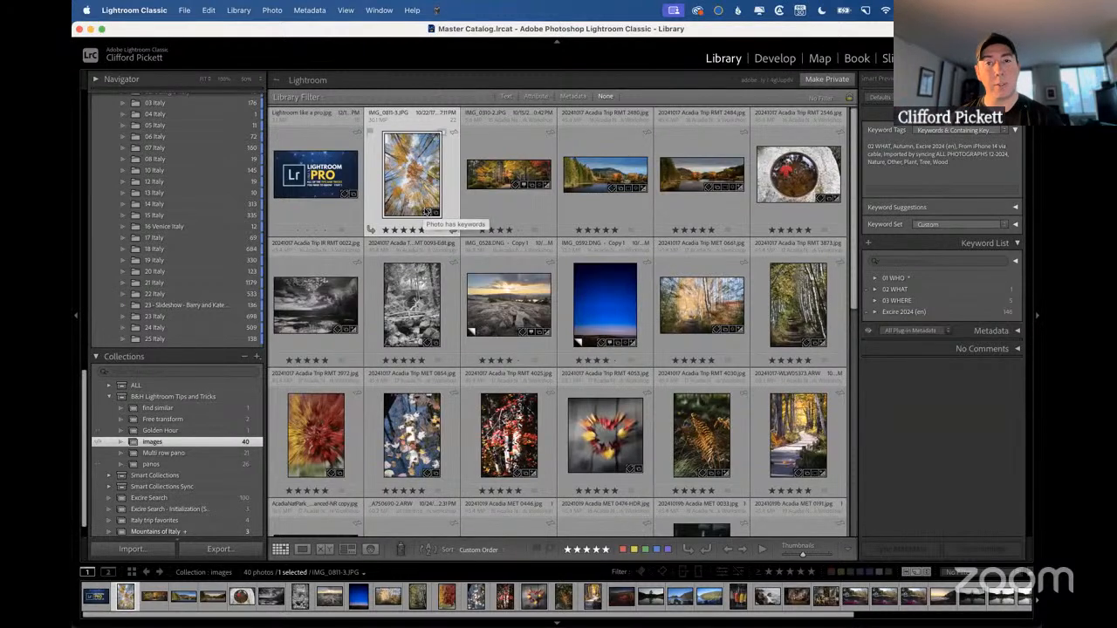
Open the Lightroom Sync preferences, examine the date formats offered for synced-image subfolders, and leave the format unchanged.
click(134, 11)
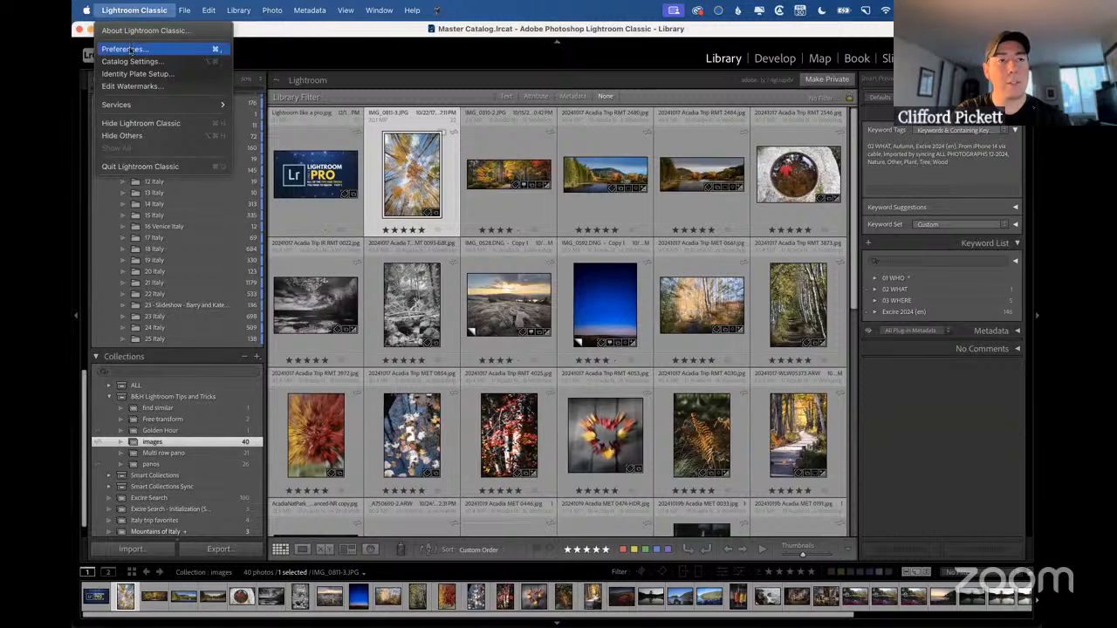
click(130, 49)
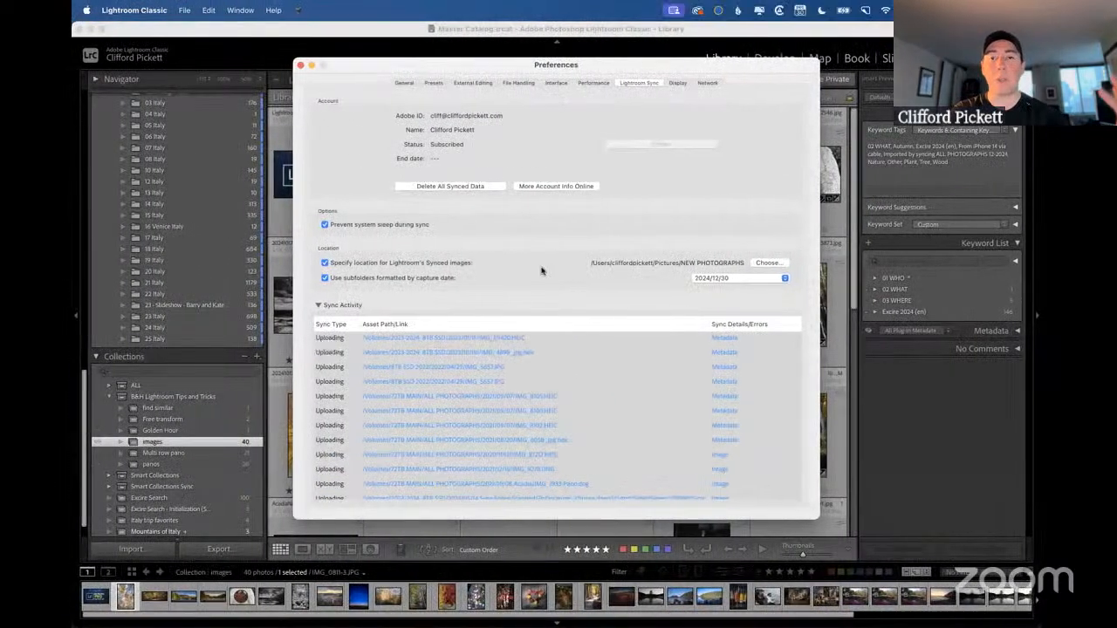
click(780, 279)
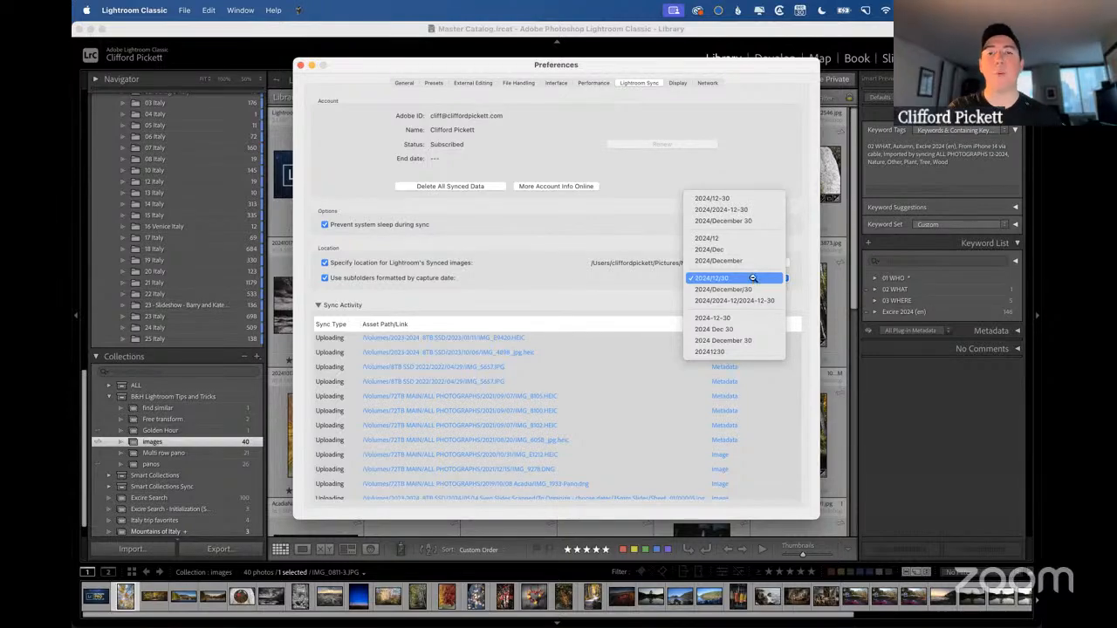
click(614, 284)
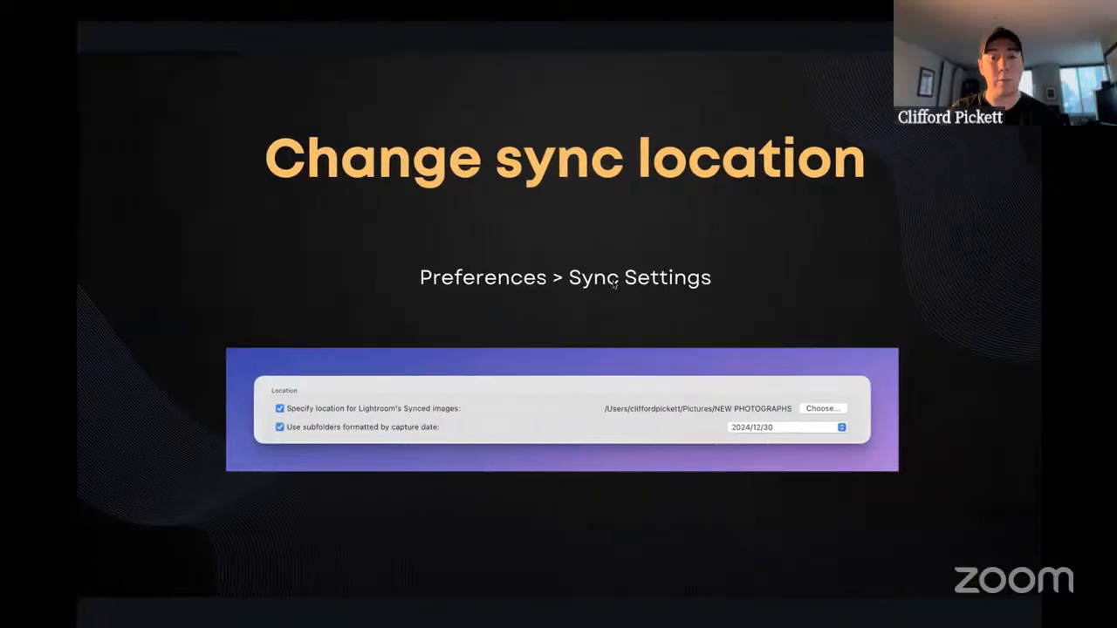
View the "Batch auto-level" slide in the presentation, return to Lightroom Classic, and close the preferences.
key(Right)
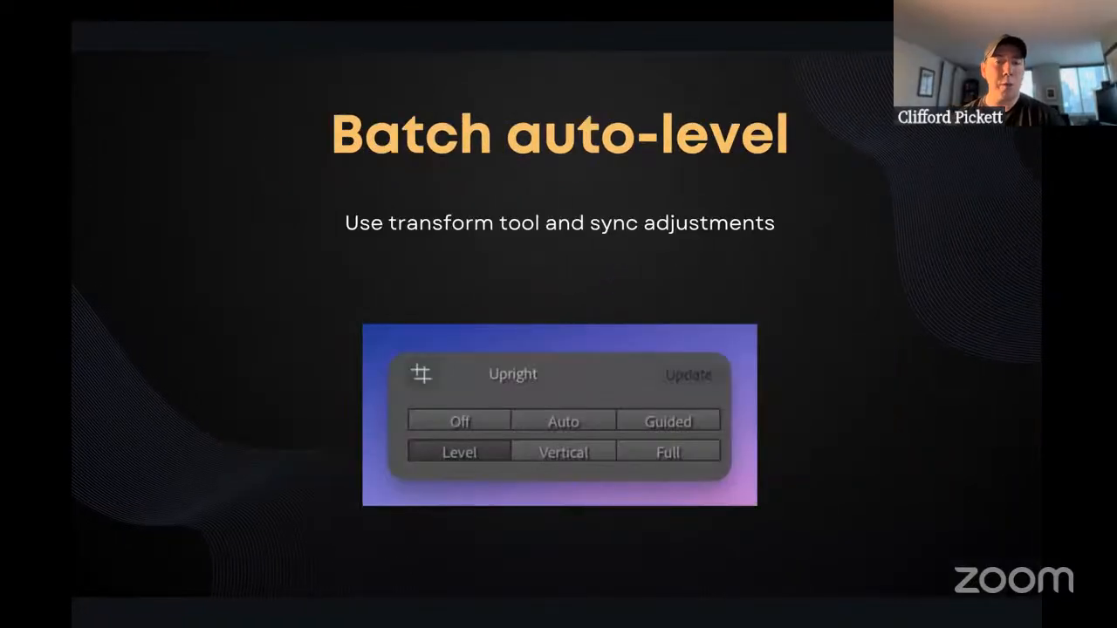
key(ctrl+Left)
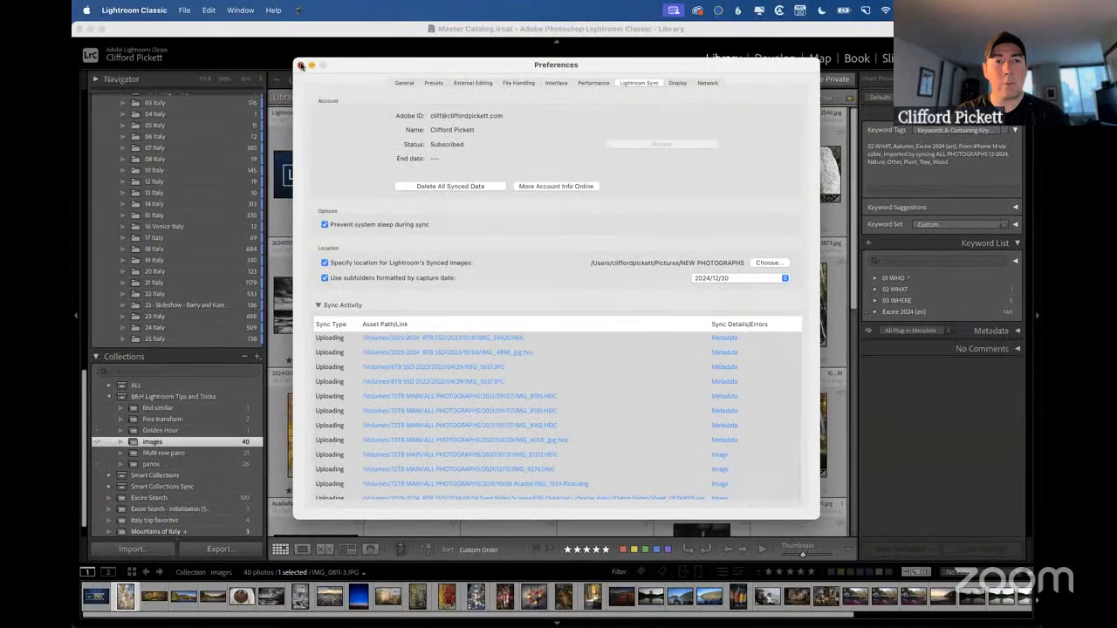
click(300, 66)
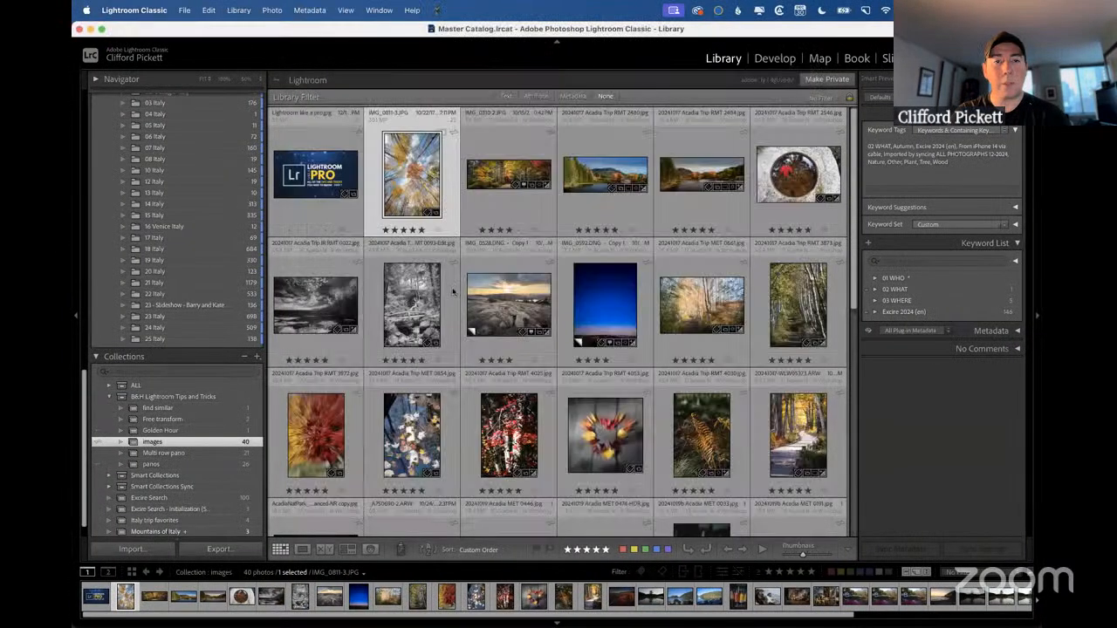
click(509, 304)
scroll(612, 394, down, 1)
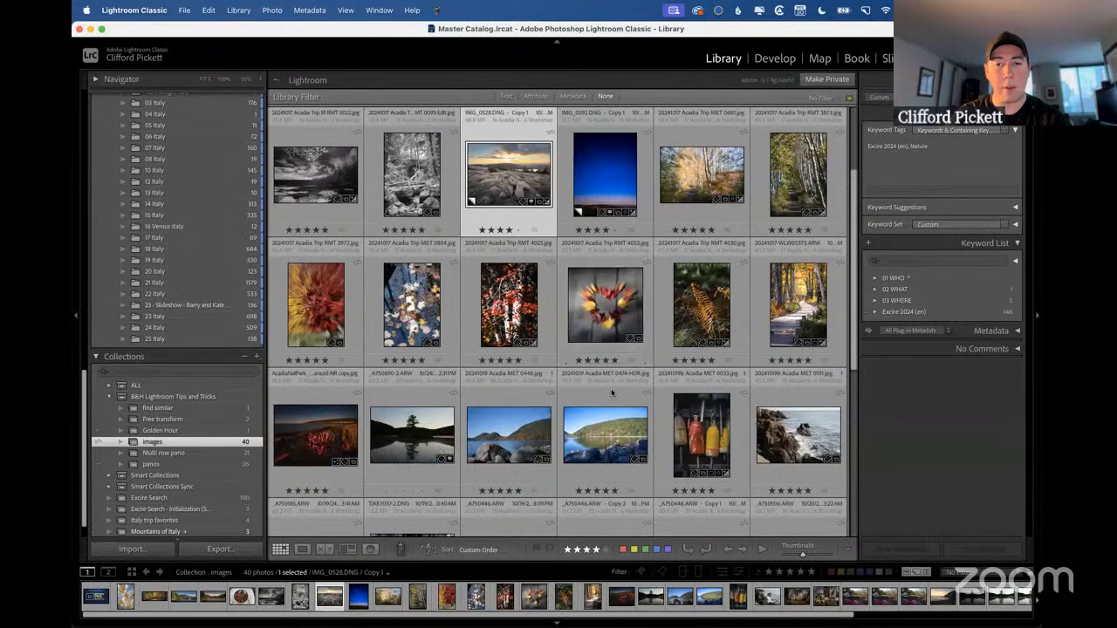
super+click(794, 314)
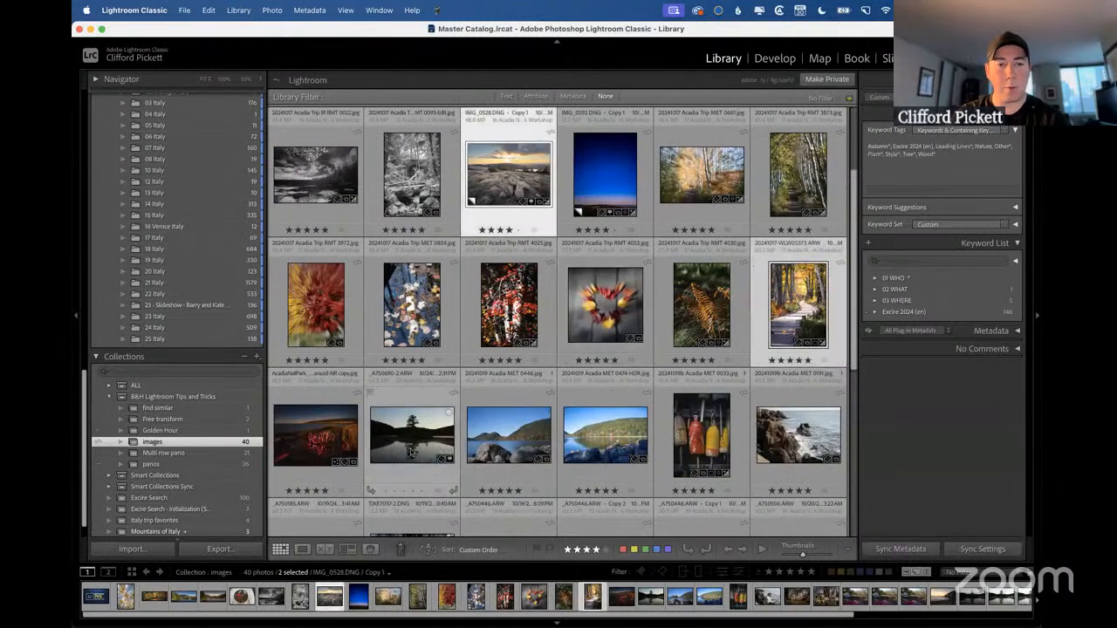
super+click(412, 452)
super+click(496, 436)
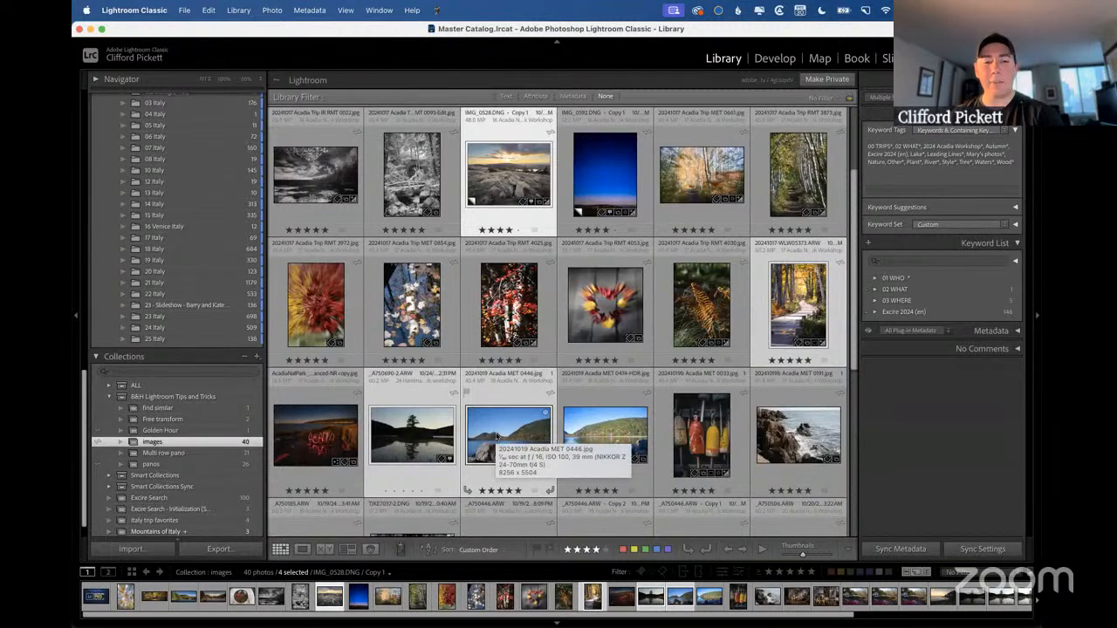
key(super+shift+s)
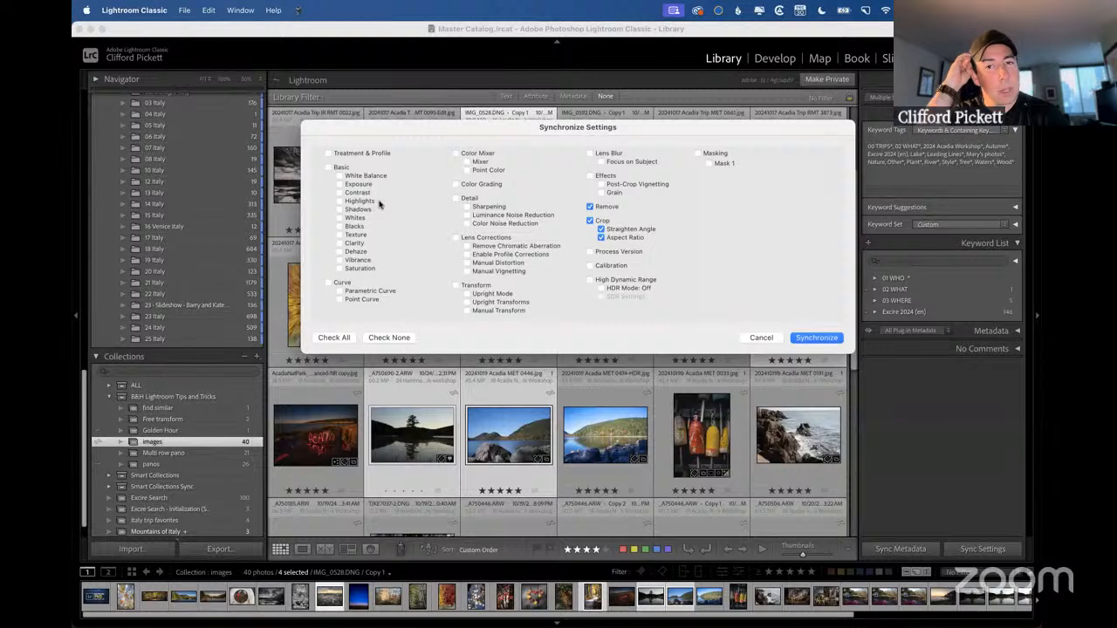
click(760, 338)
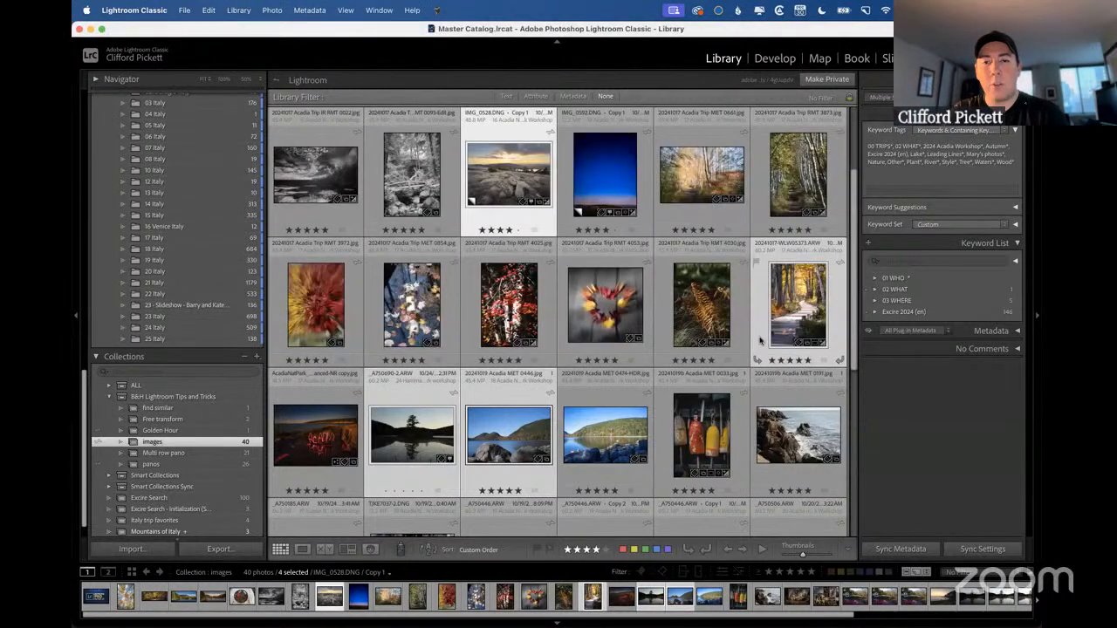
Open only the IMG_0528.DNG Copy 1 sunset photo in Develop and apply the Level Upright mode in Transform.
click(420, 163)
click(504, 181)
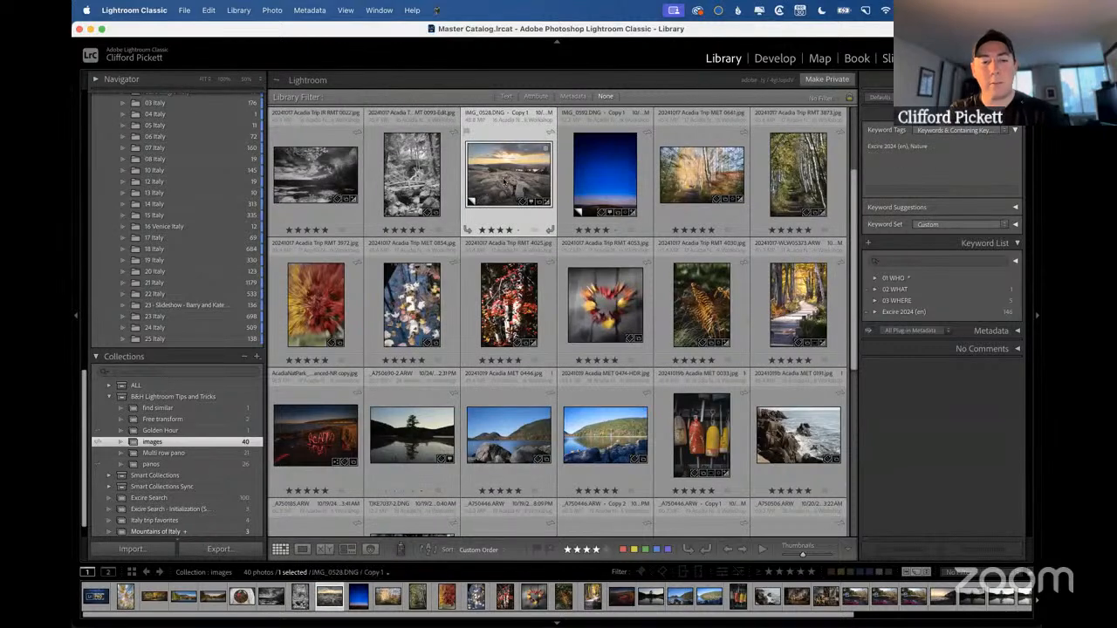
key(d)
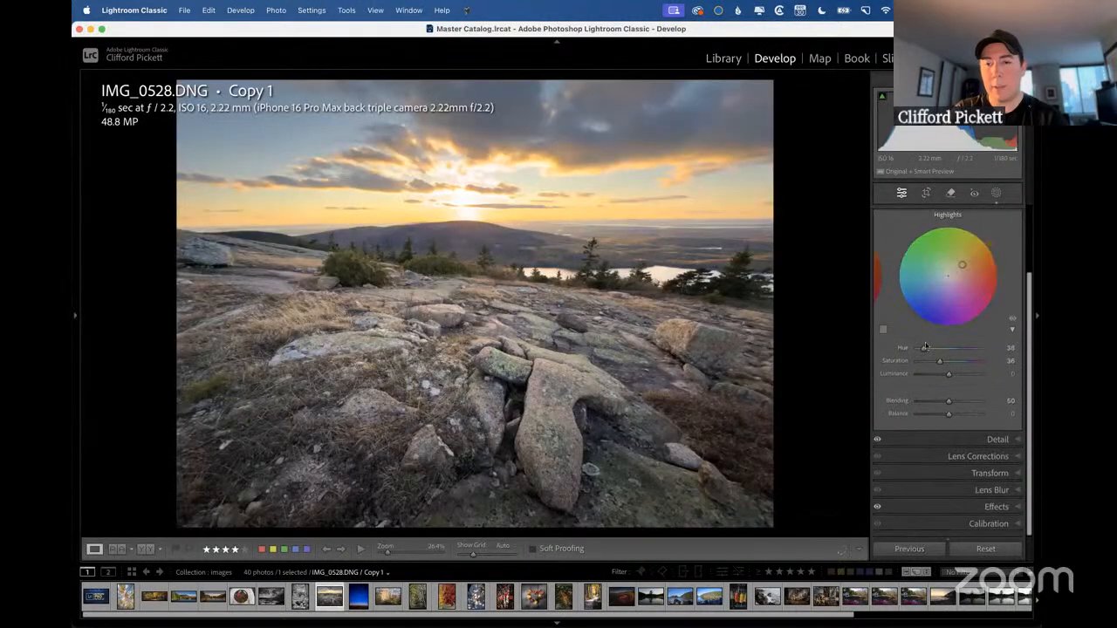
click(992, 476)
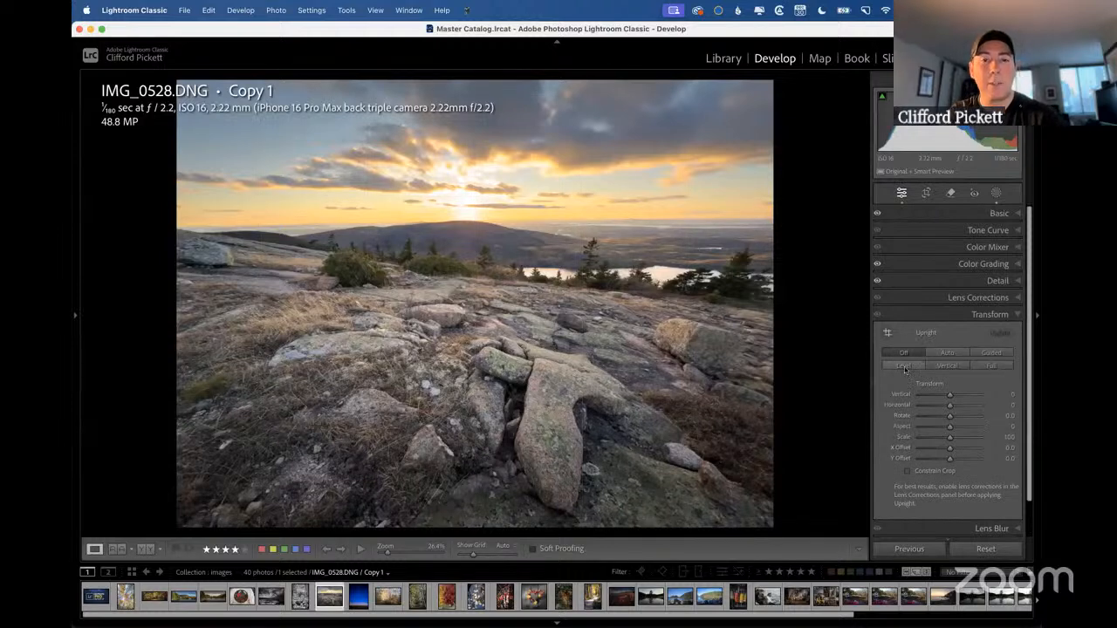
click(904, 366)
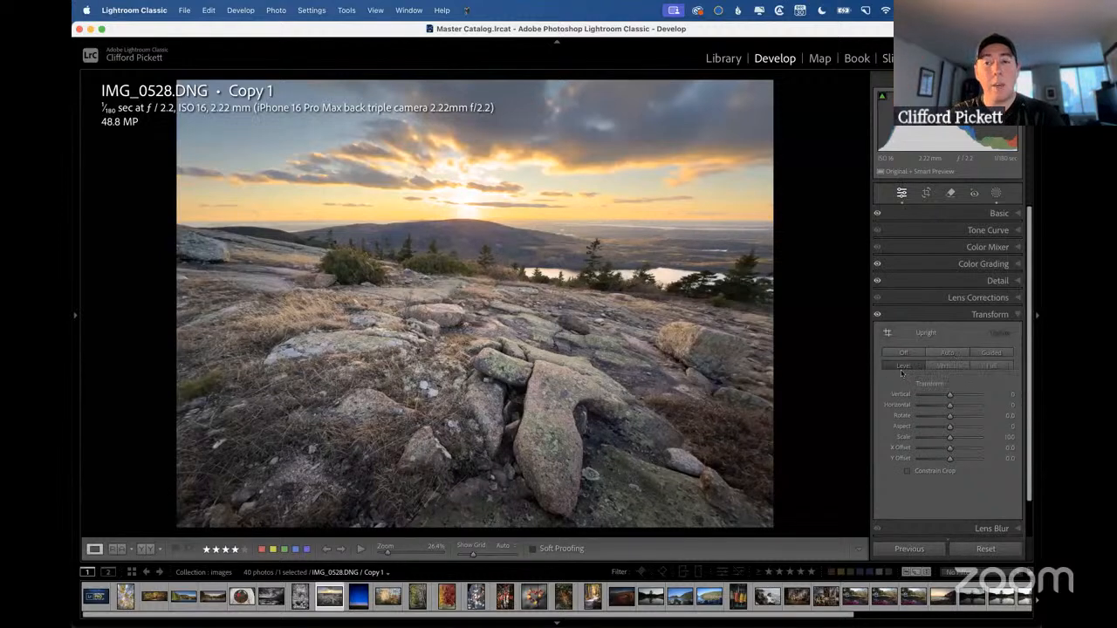
Back in the grid, add two lake photos to the selection, limit Synchronize Settings to Transform, and cancel the synchronization.
key(g)
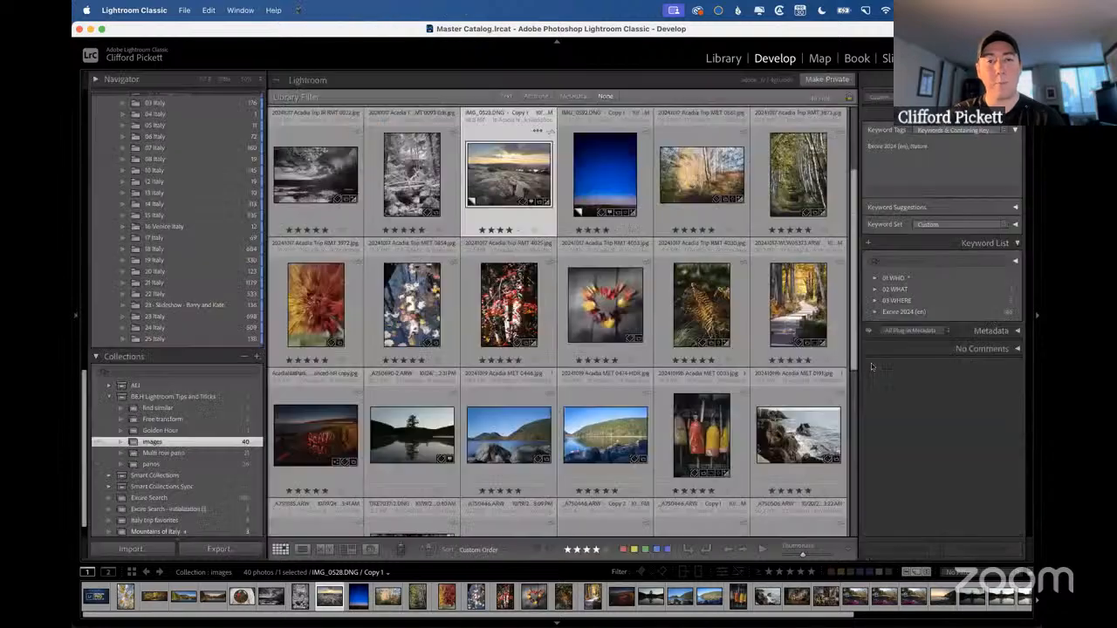
super+click(599, 430)
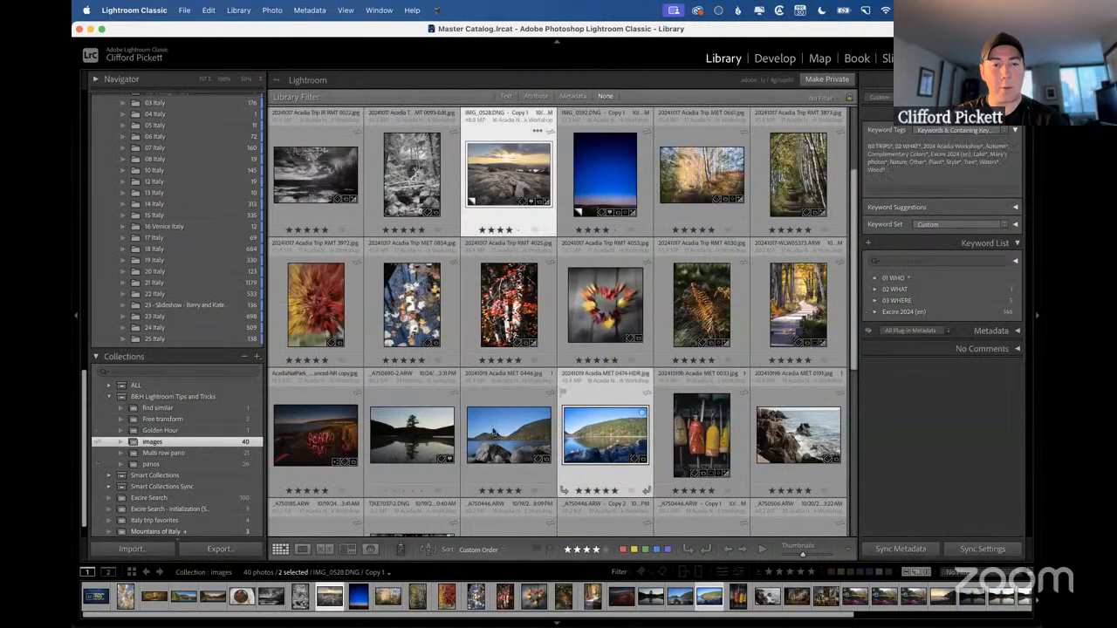
super+click(420, 436)
key(super+shift+s)
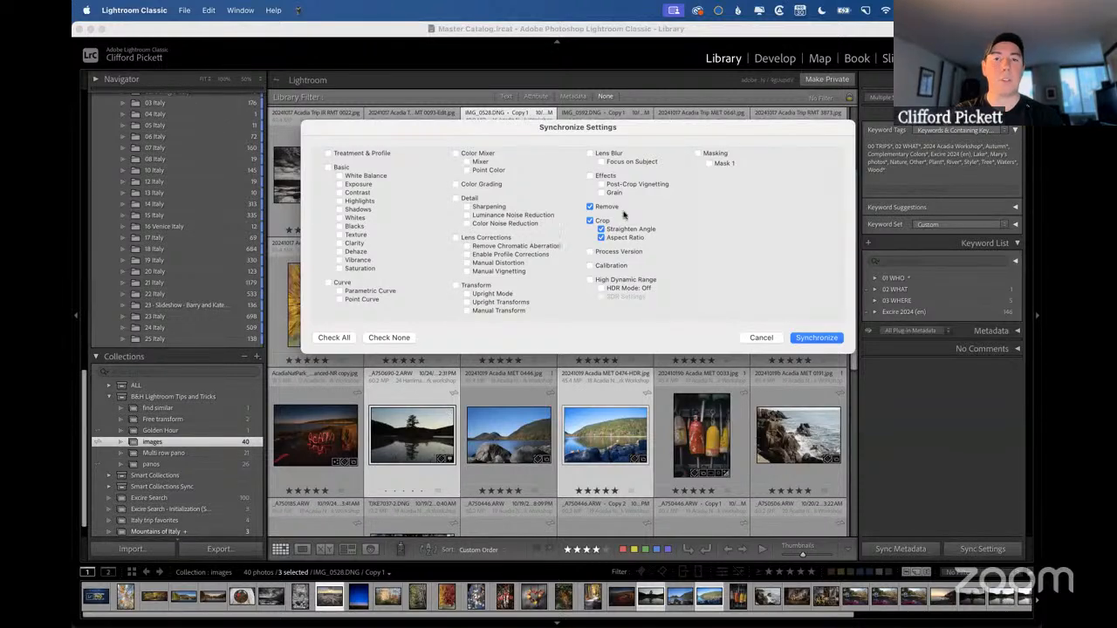
click(381, 337)
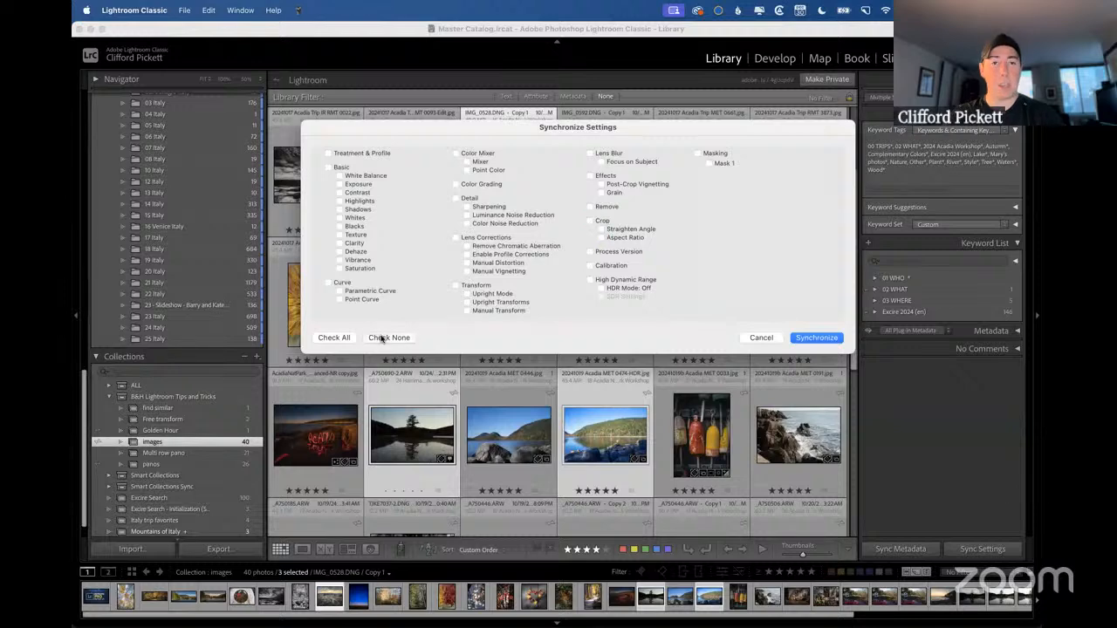
click(462, 288)
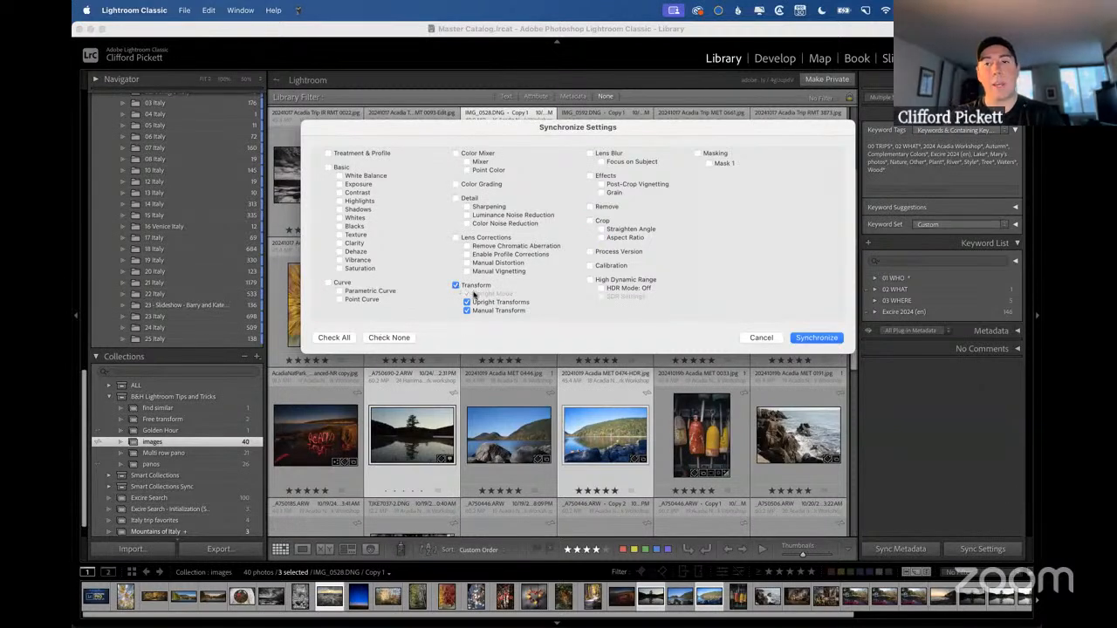
click(761, 338)
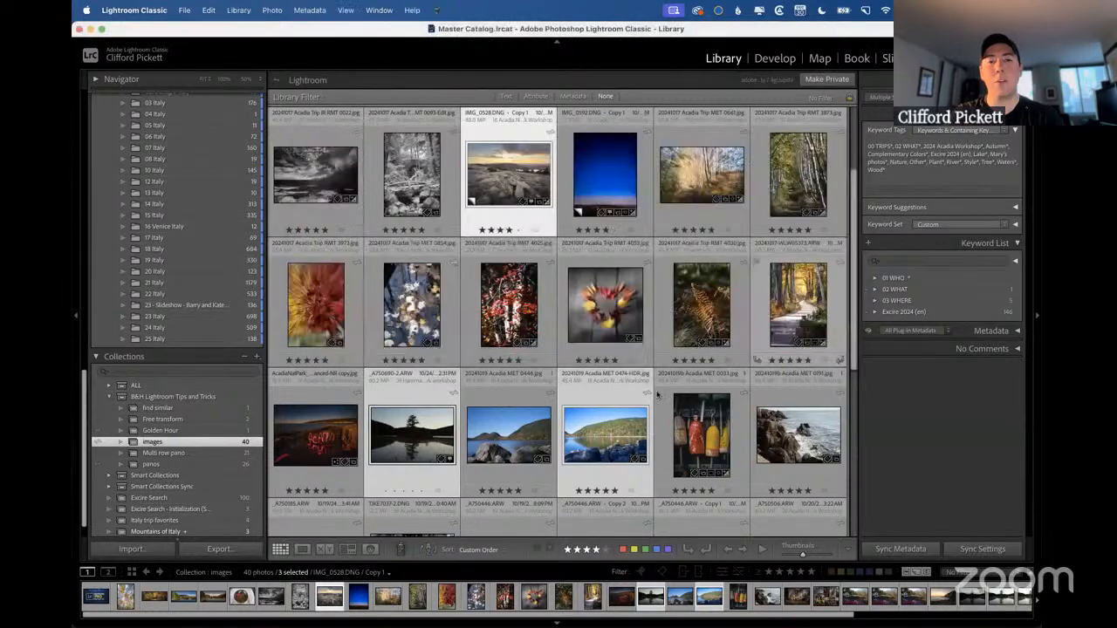
Switch from Lightroom Classic to the presentation.
key(ctrl+Right)
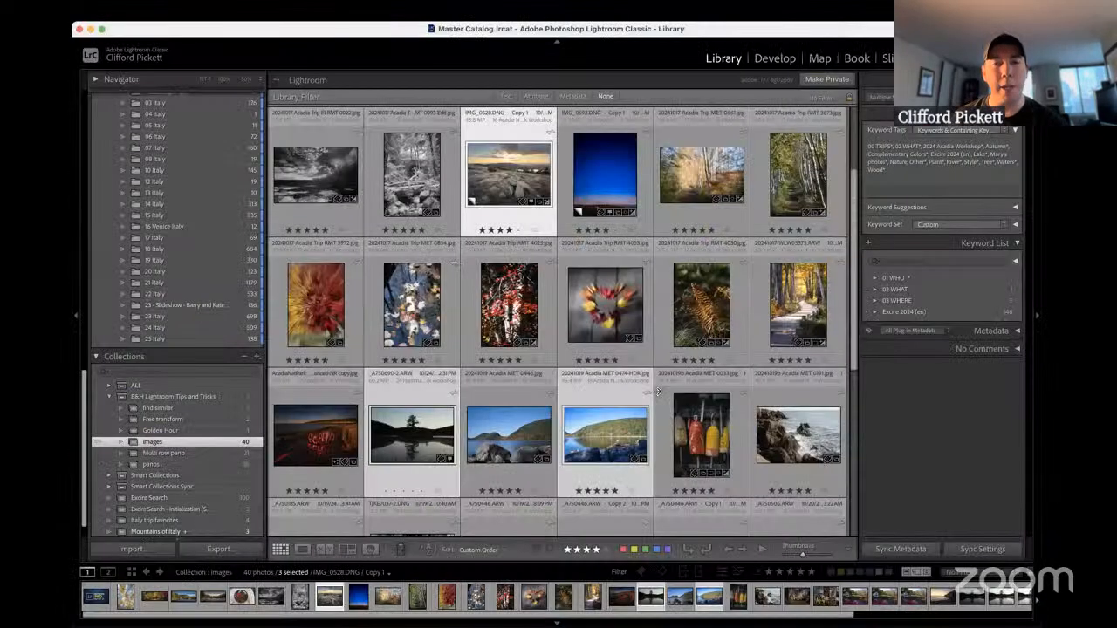
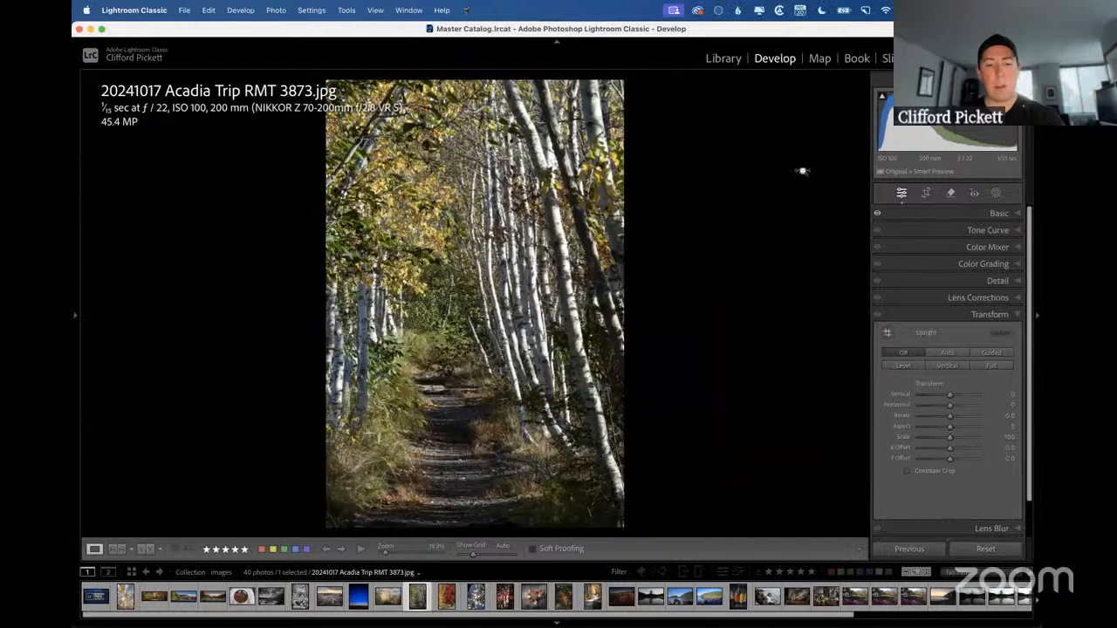
Show the birch path photo beside the boardwalk reference photo in Reference View, and set its Temp to +18.
key(shift+r)
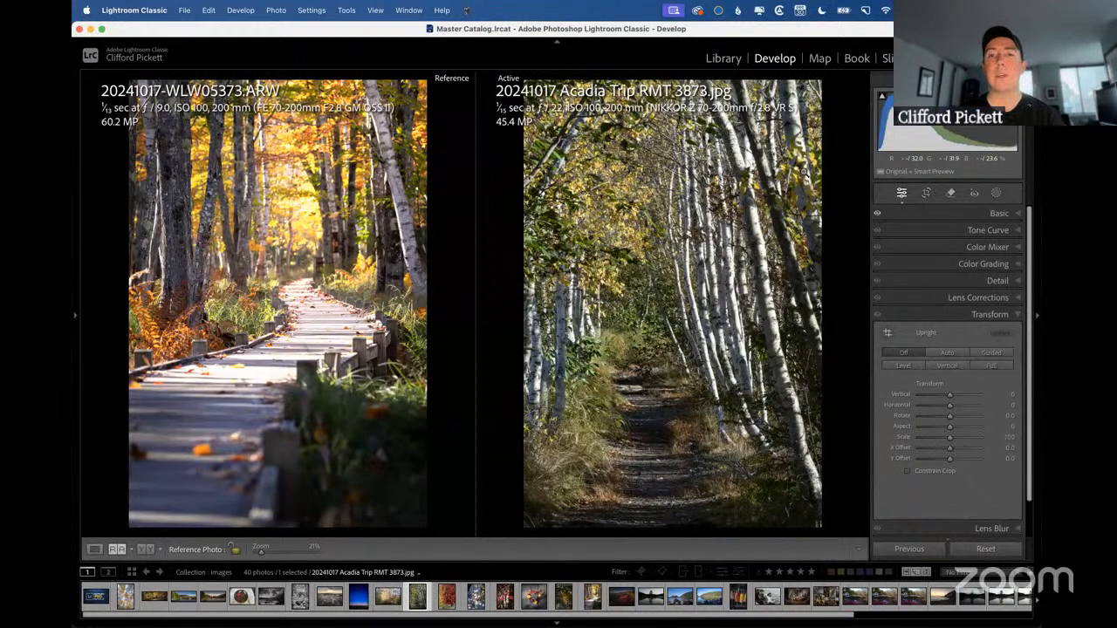
click(999, 214)
drag(951, 284, 957, 288)
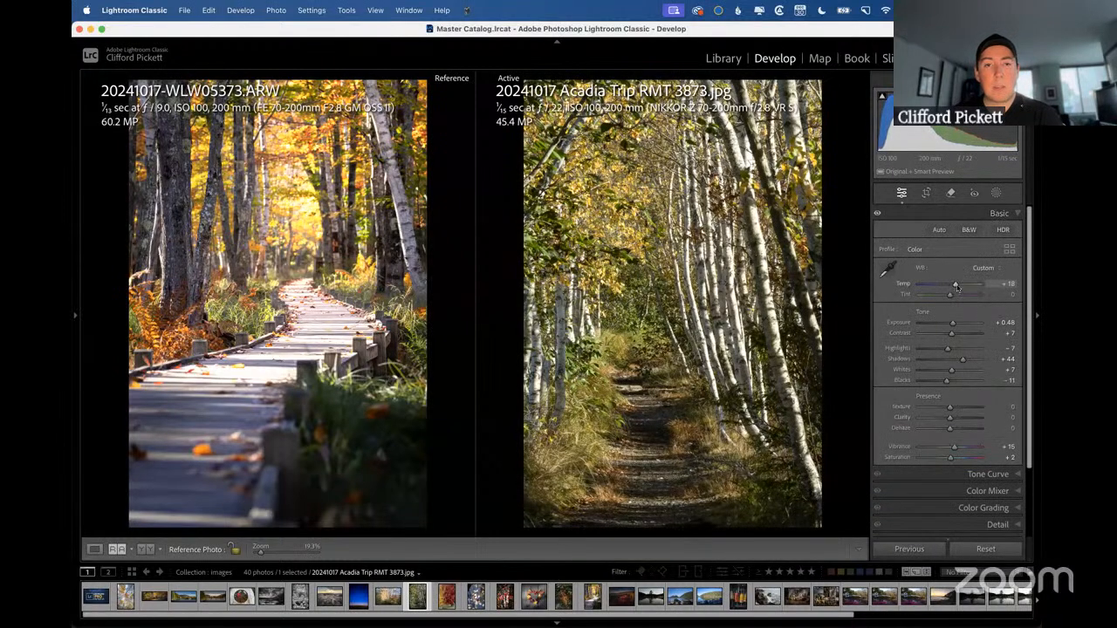
Set the birch photo's Orange hue to -53 and Yellow hue to -36, and the tone curve's Lights to +19 and Darks to +12.
click(988, 489)
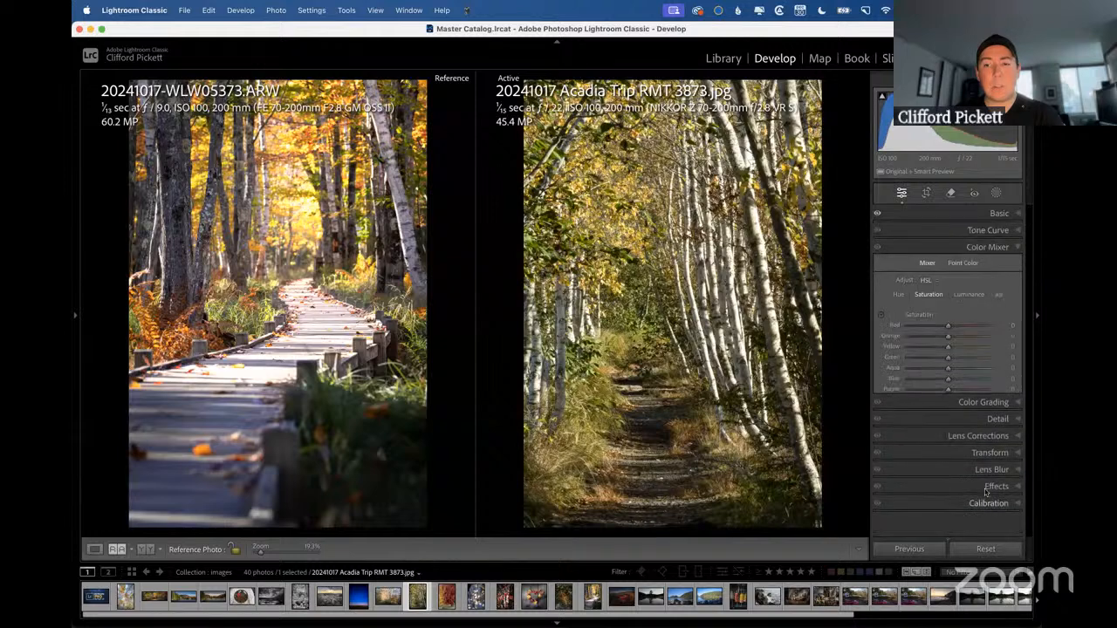
click(904, 296)
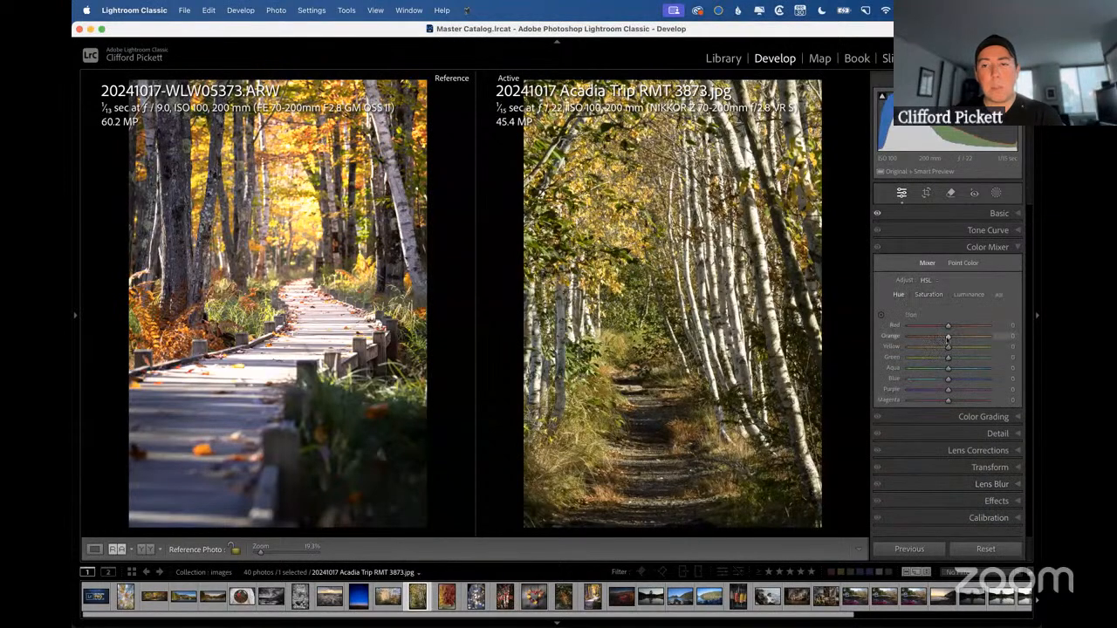
mouse_move(949, 338)
mouse_down()
mouse_move(925, 341)
mouse_move(935, 349)
mouse_up()
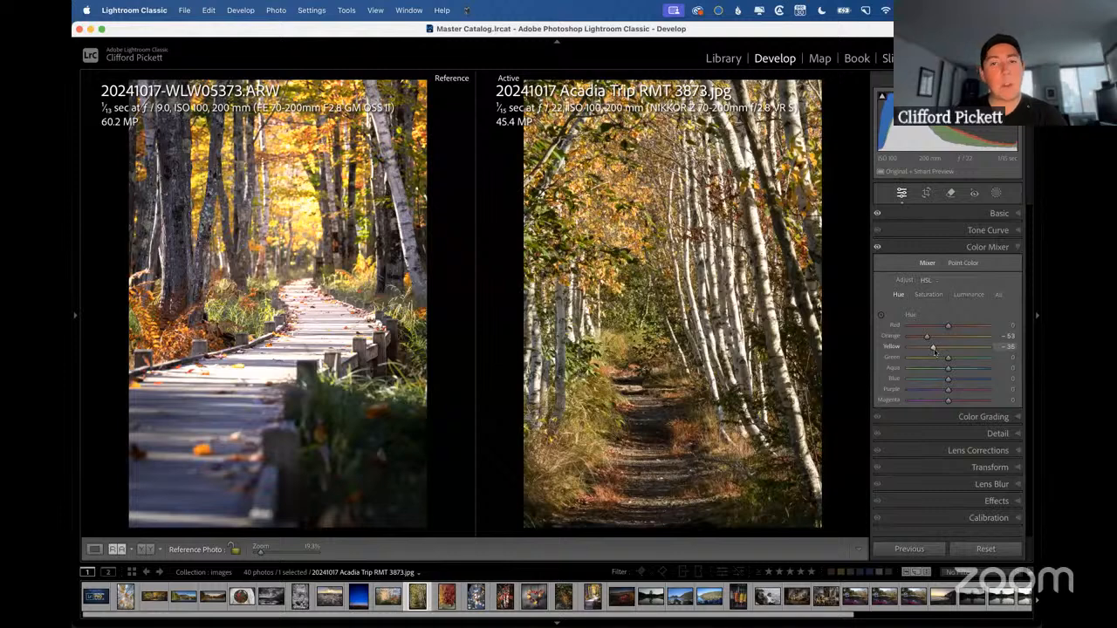
click(986, 231)
drag(951, 424, 958, 439)
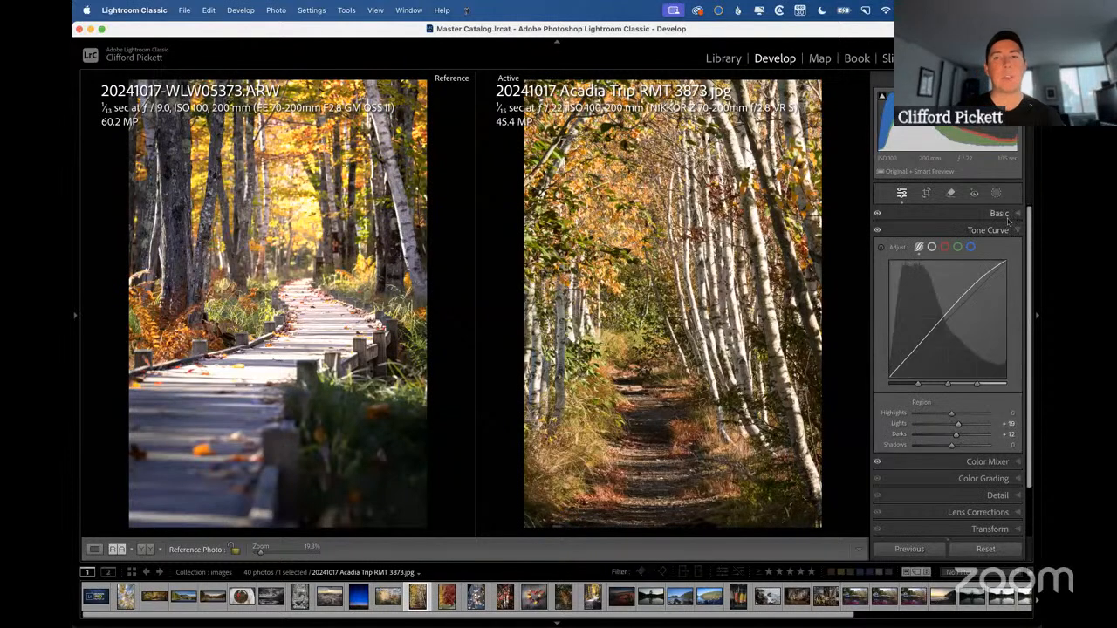
Compare the edited birch path photo side by side with 20241017-WLW05373.ARW in the Library's Compare view, and return to the grid.
key(g)
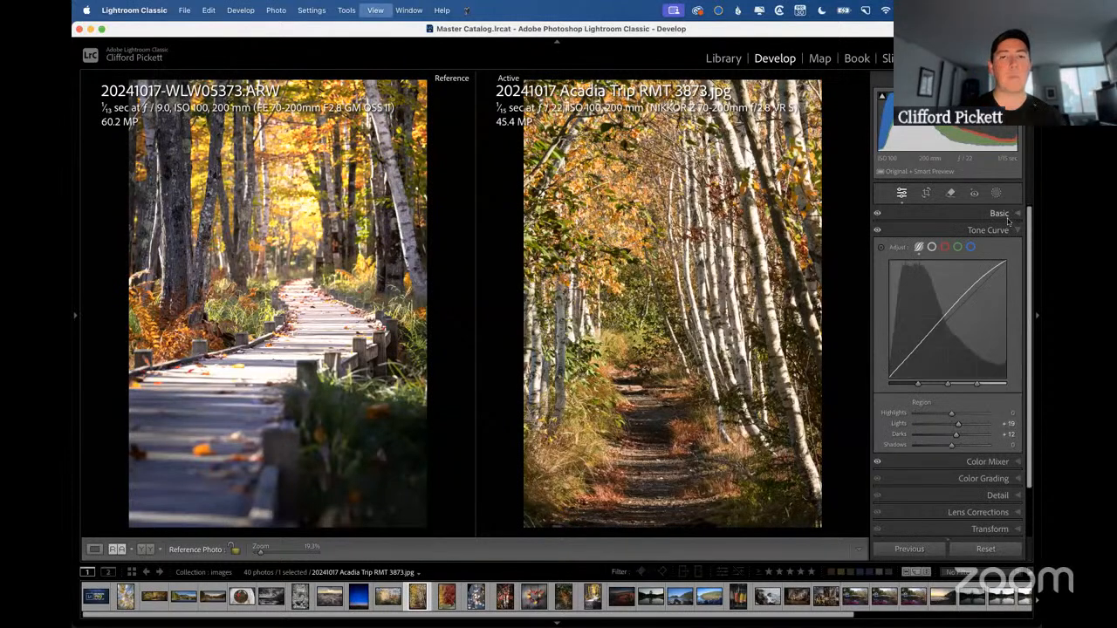
key(c)
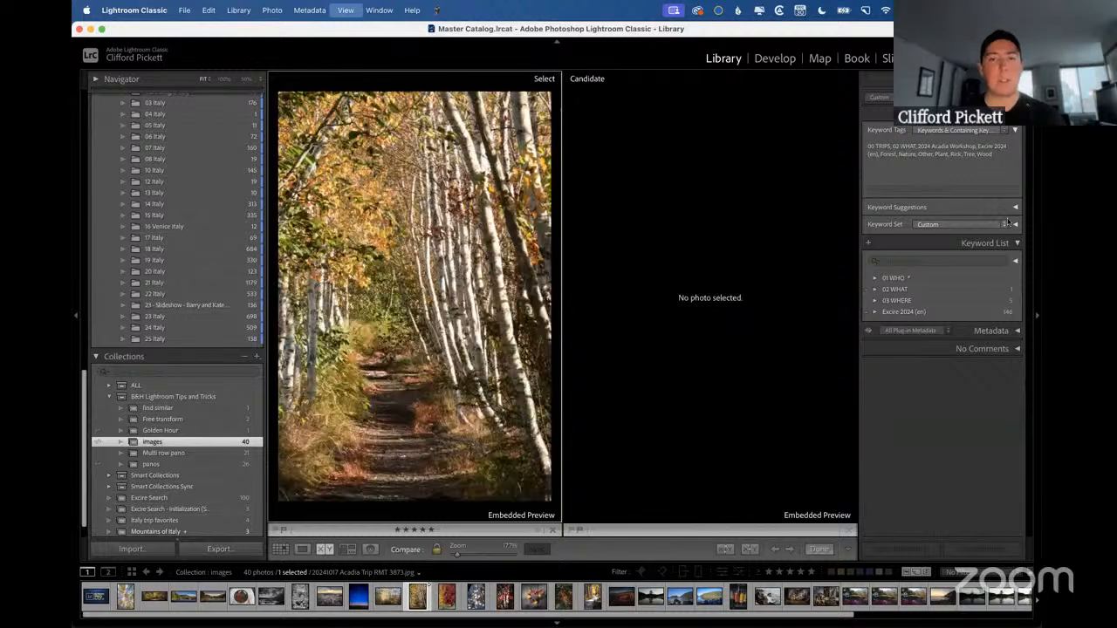
key(g)
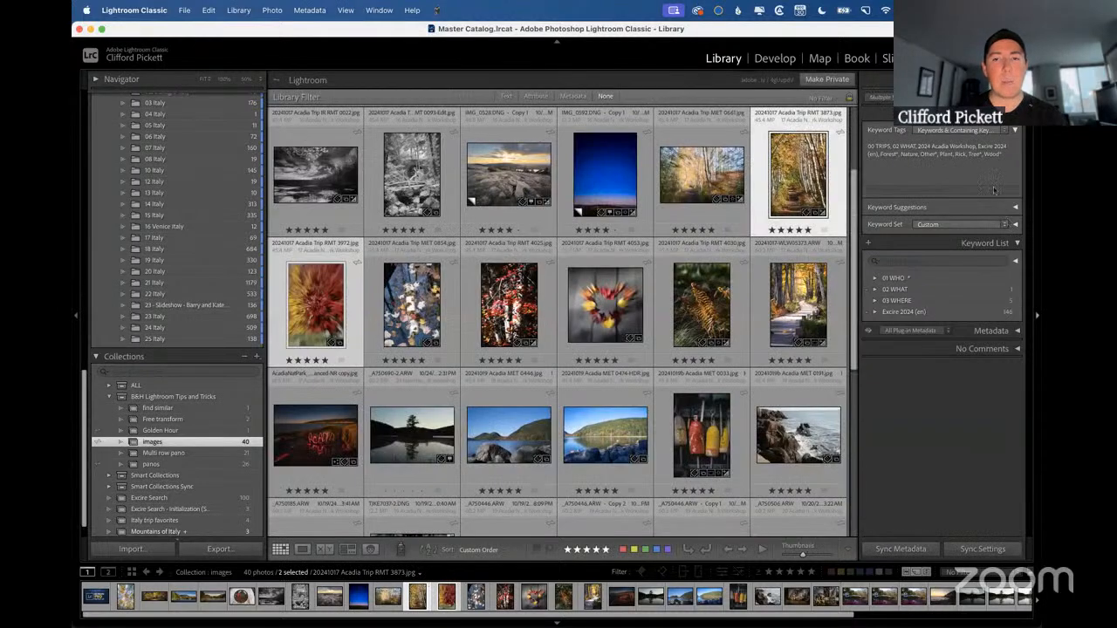
super+click(797, 321)
key(c)
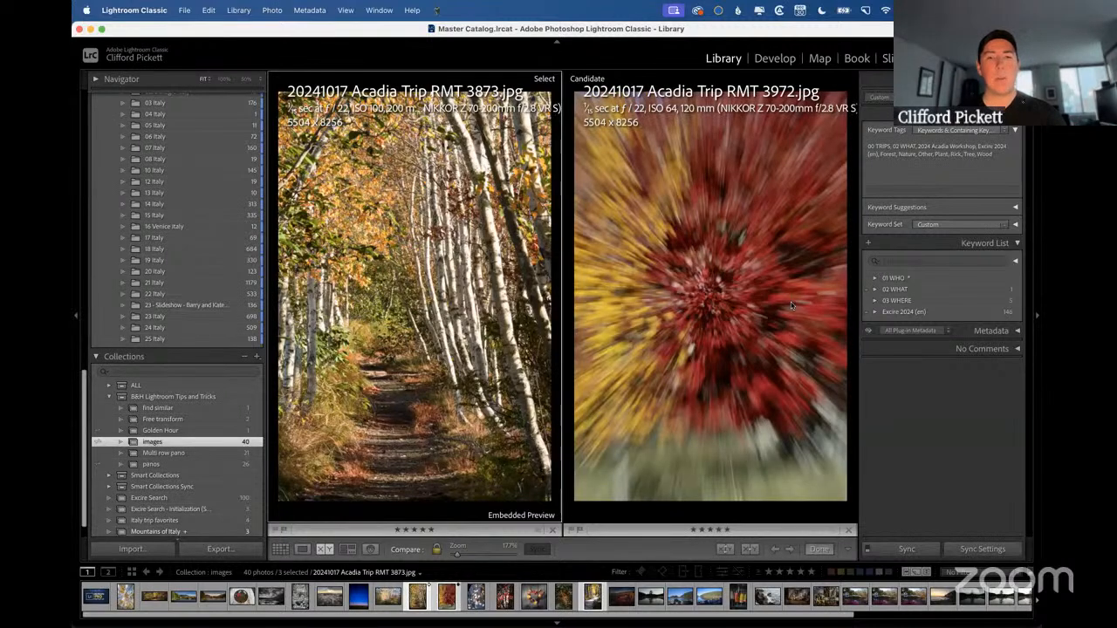
key(g)
click(790, 175)
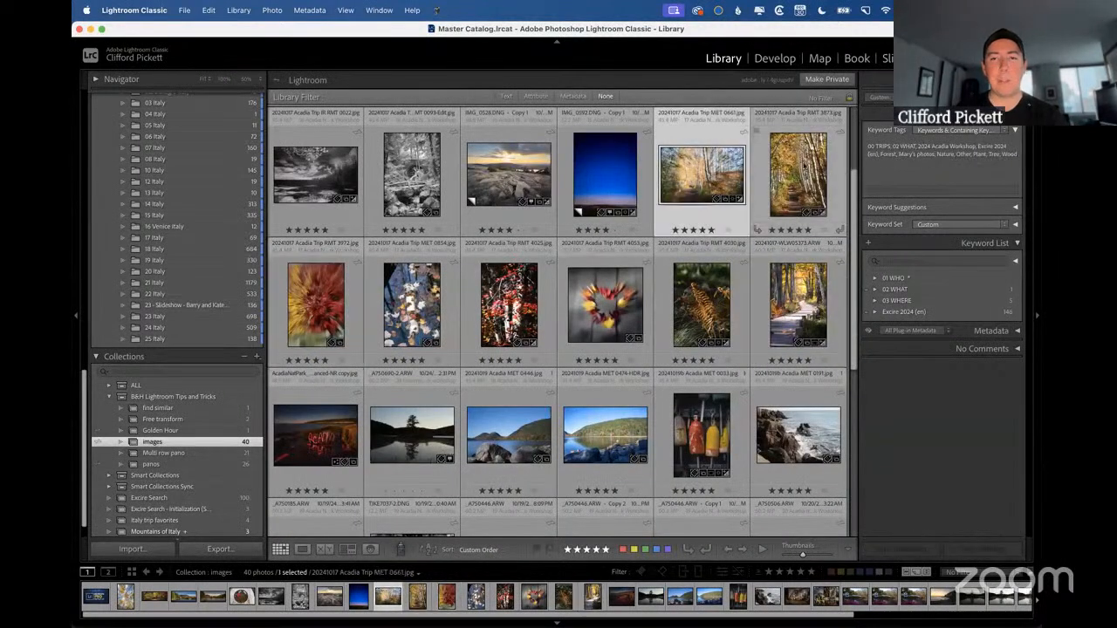
key(c)
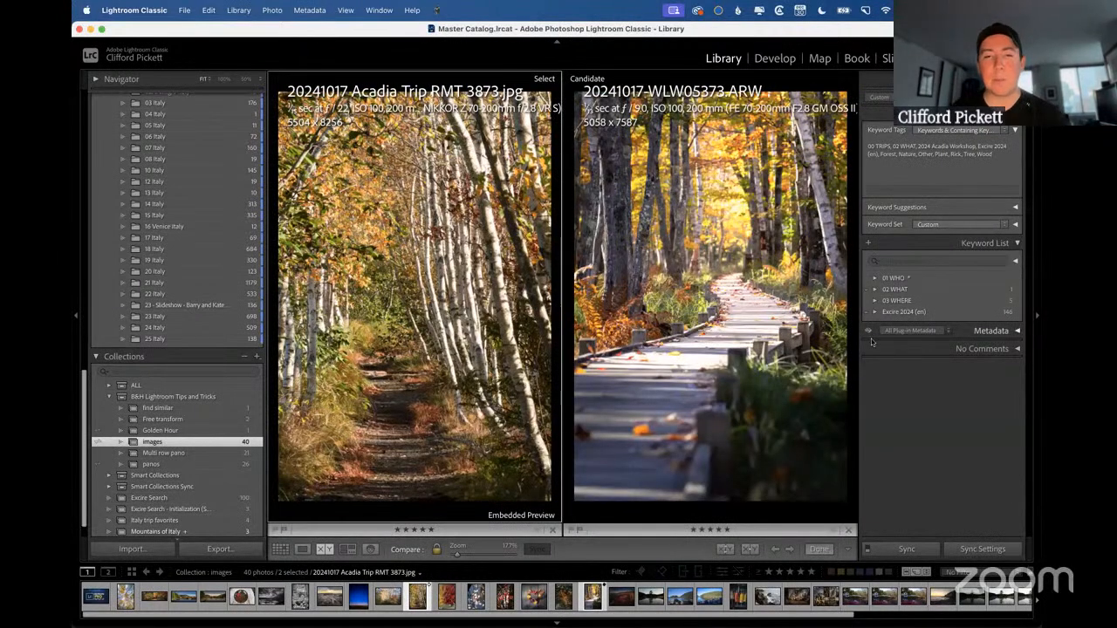
key(g)
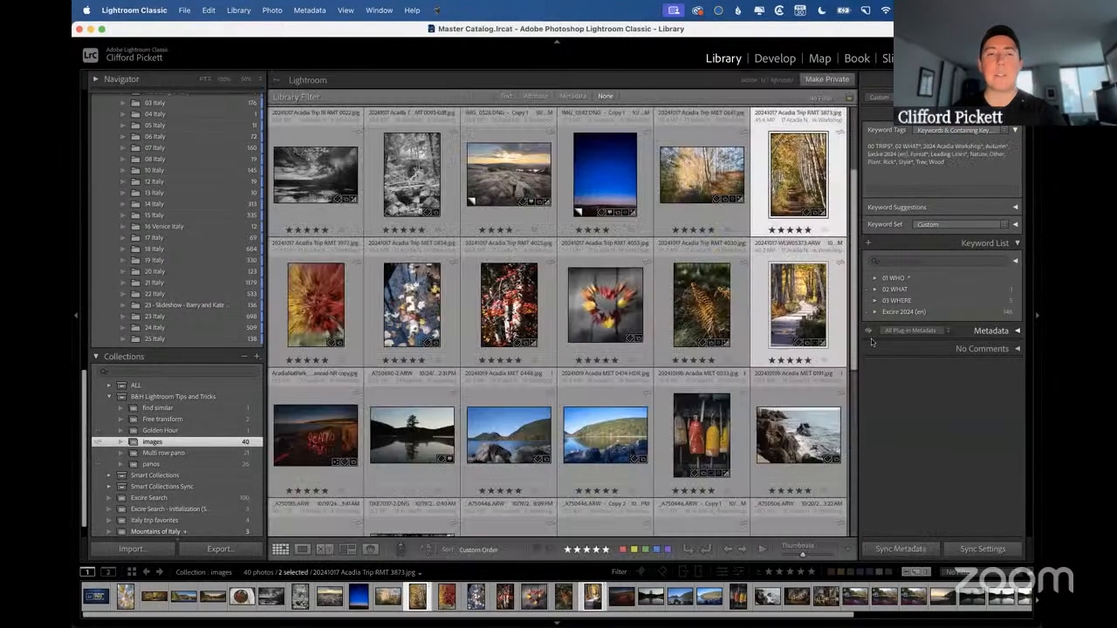
Switch to the presentation, advance from "Reference Image" to the "Auto-Adjust: Per slider" slide, and return to Lightroom Classic.
key(ctrl+Right)
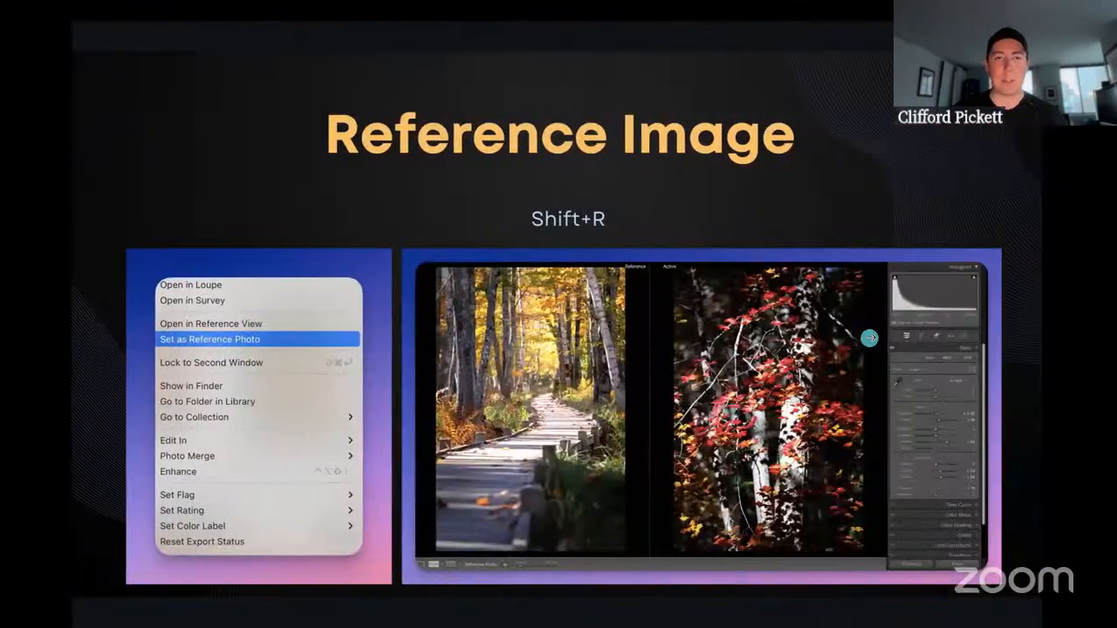
click(870, 338)
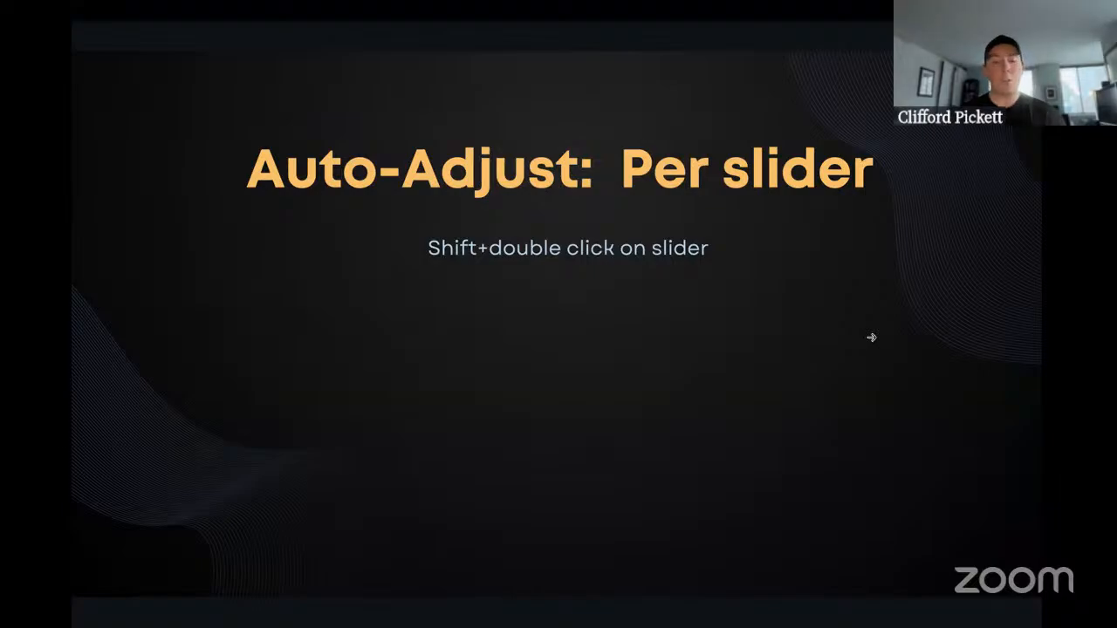
key(ctrl+Left)
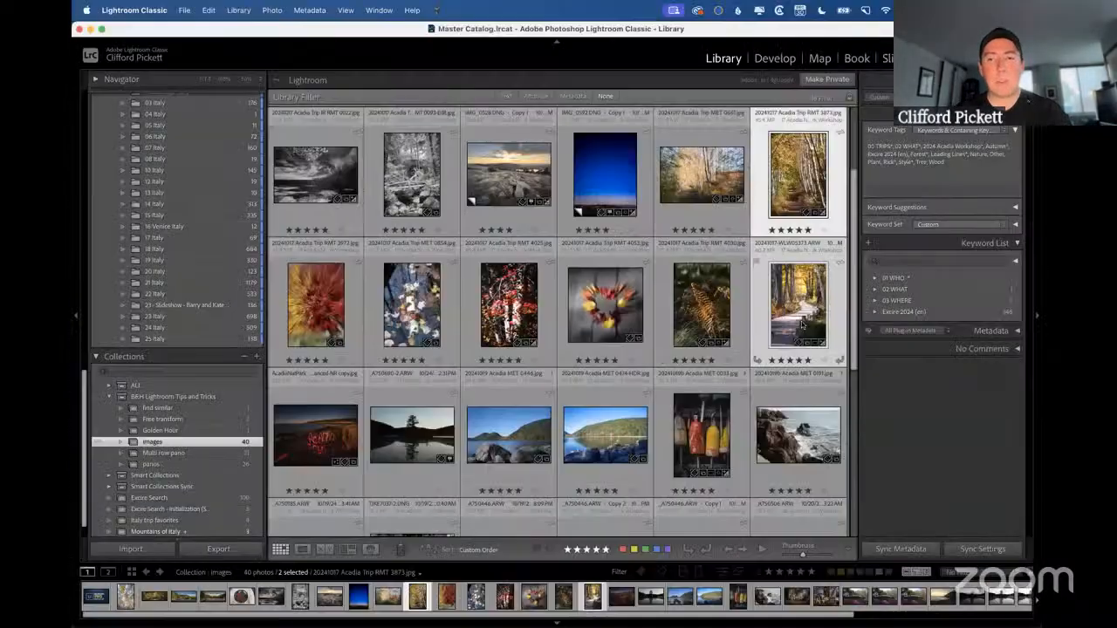
Select only the boardwalk photo 20241017-WLW05373.ARW and open it in Develop with the Basic adjustments shown.
click(705, 307)
click(794, 305)
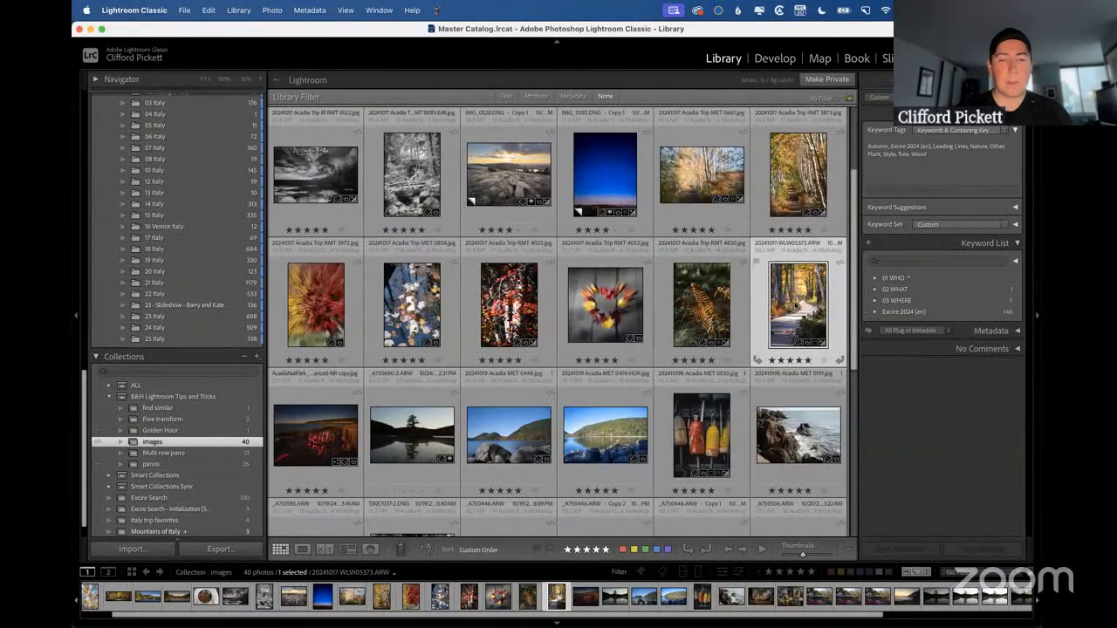
key(d)
click(995, 214)
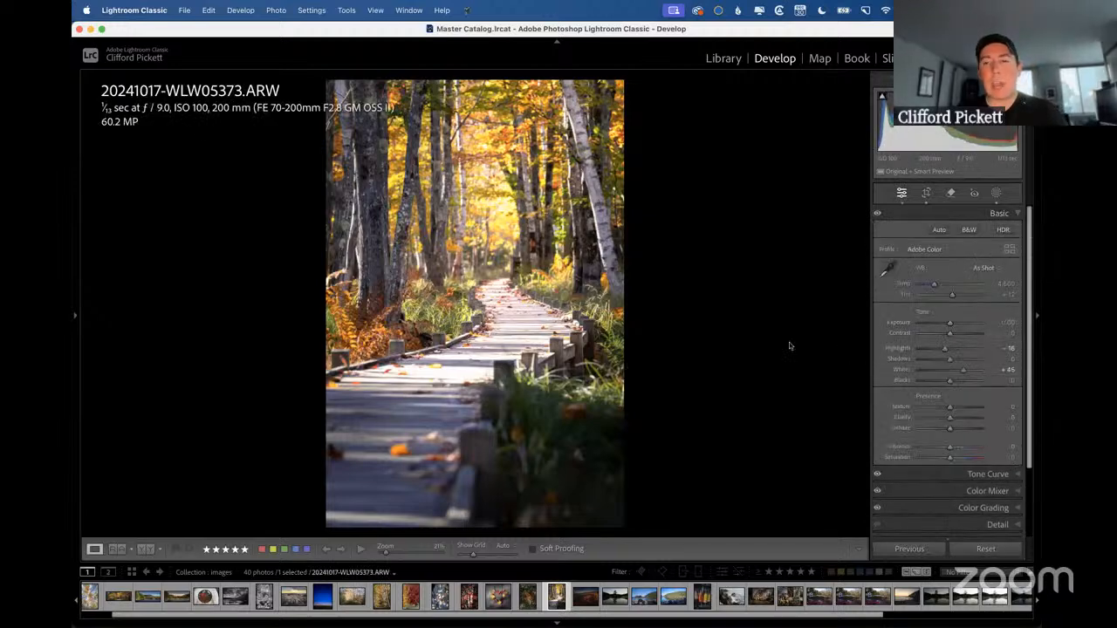
Reset the boardwalk photo's develop settings and auto-adjust its Whites, Exposure, Highlights, Shadows and Temp individually.
key(super+shift+r)
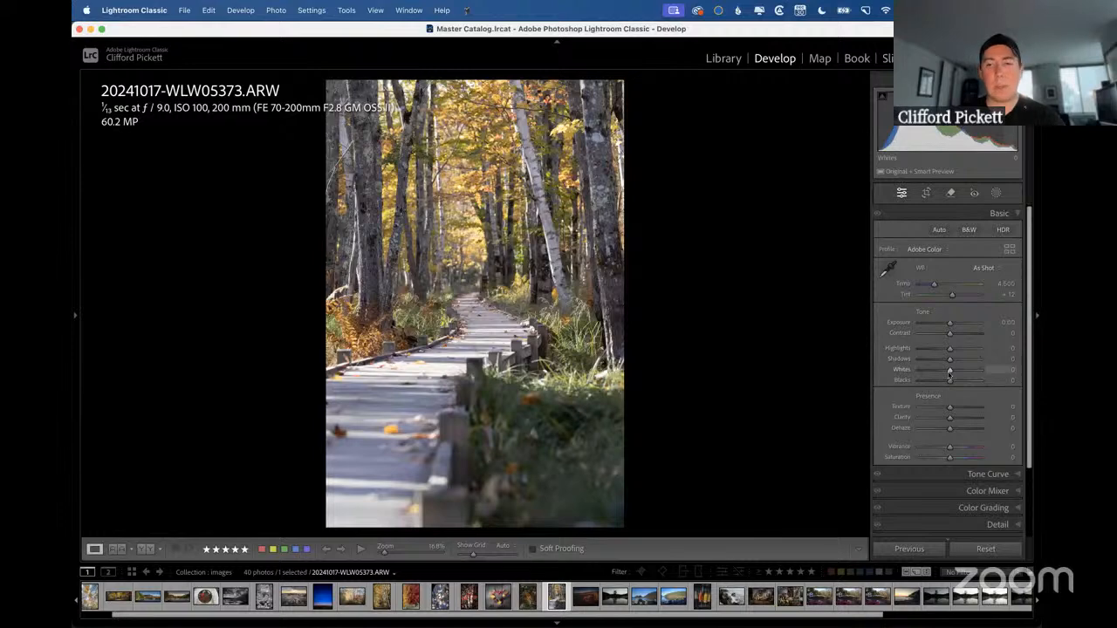
mouse_move(949, 373)
mouse_down()
mouse_move(921, 374)
mouse_move(950, 375)
mouse_up()
key(ctrl+Right)
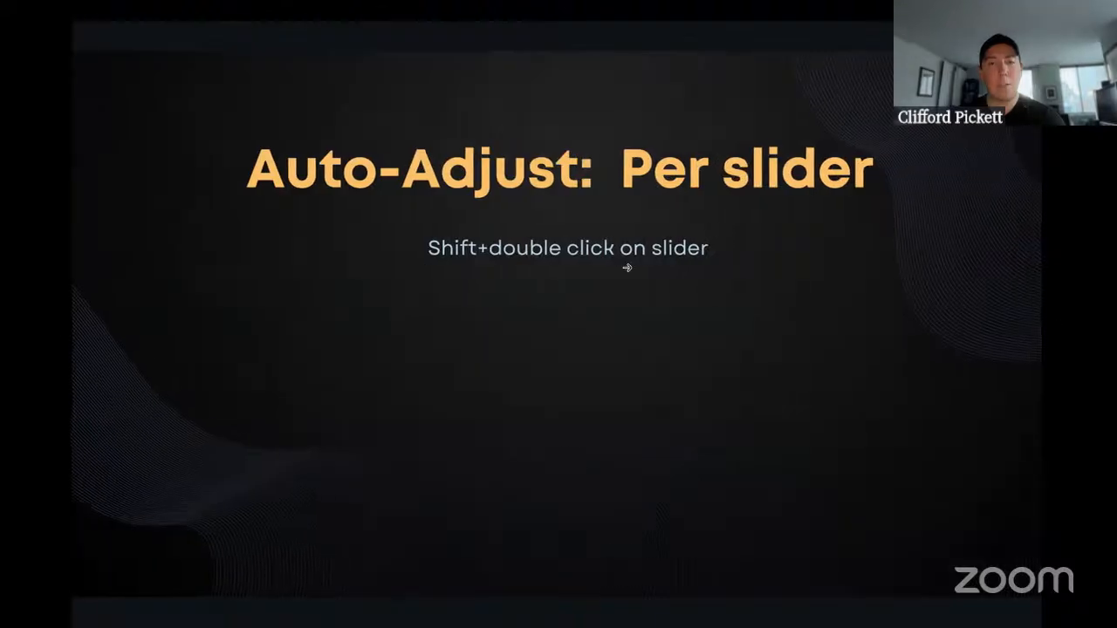
key(ctrl+Left)
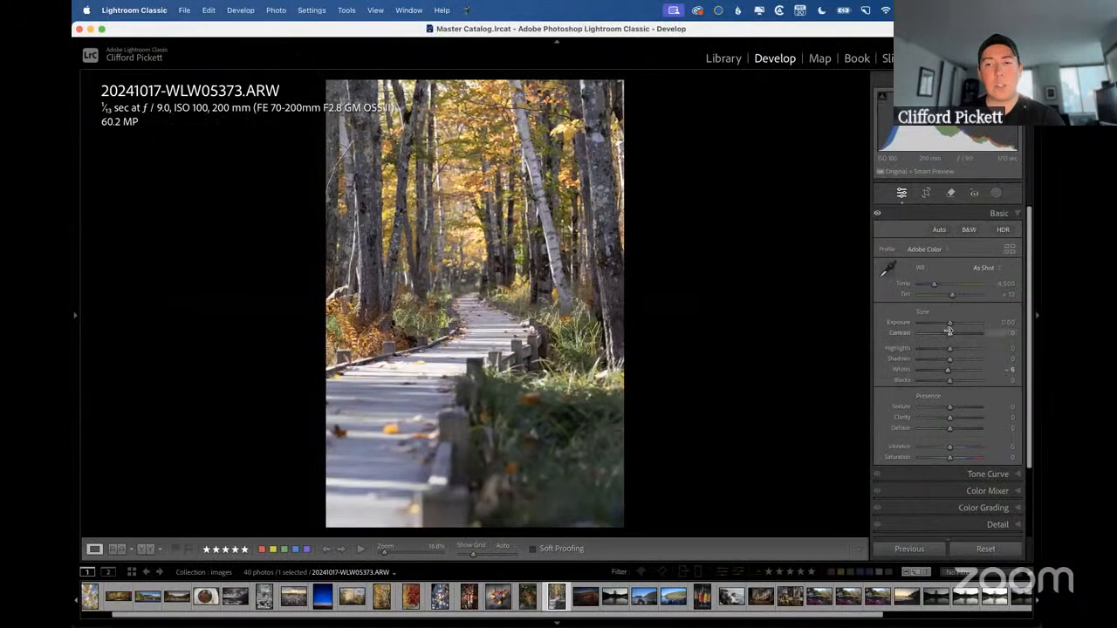
shift+double_click(950, 324)
shift+double_click(950, 350)
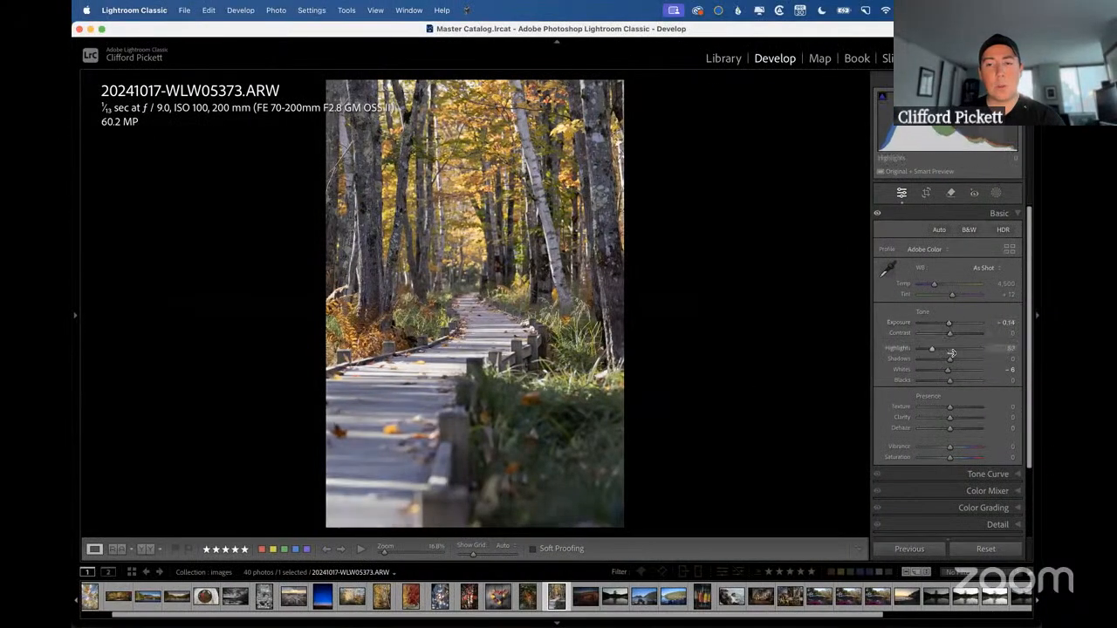
shift+double_click(950, 358)
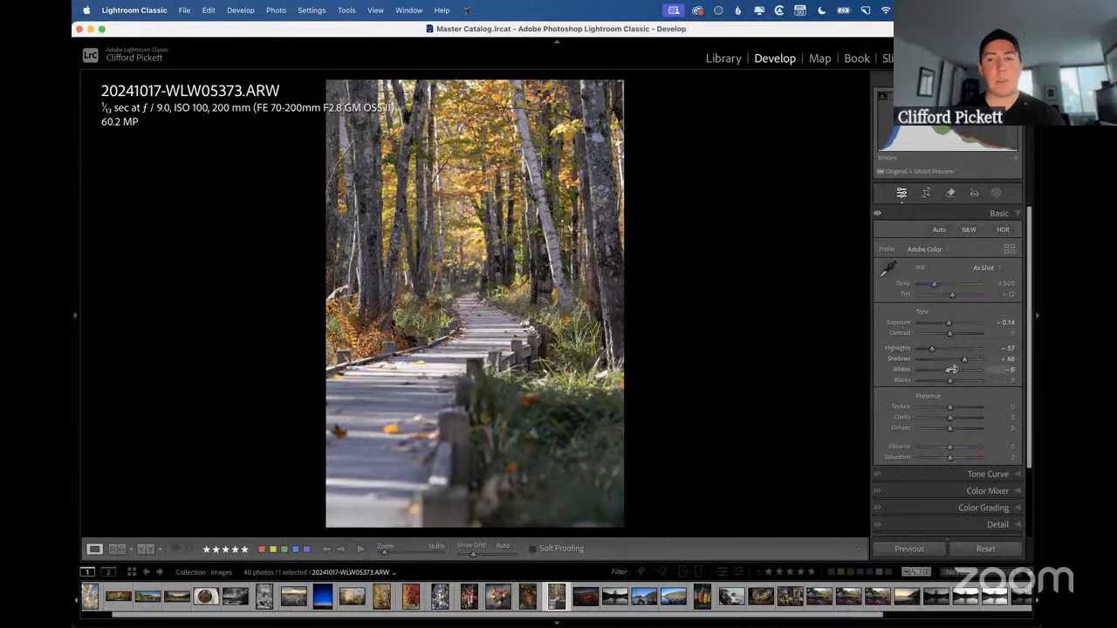
shift+double_click(952, 370)
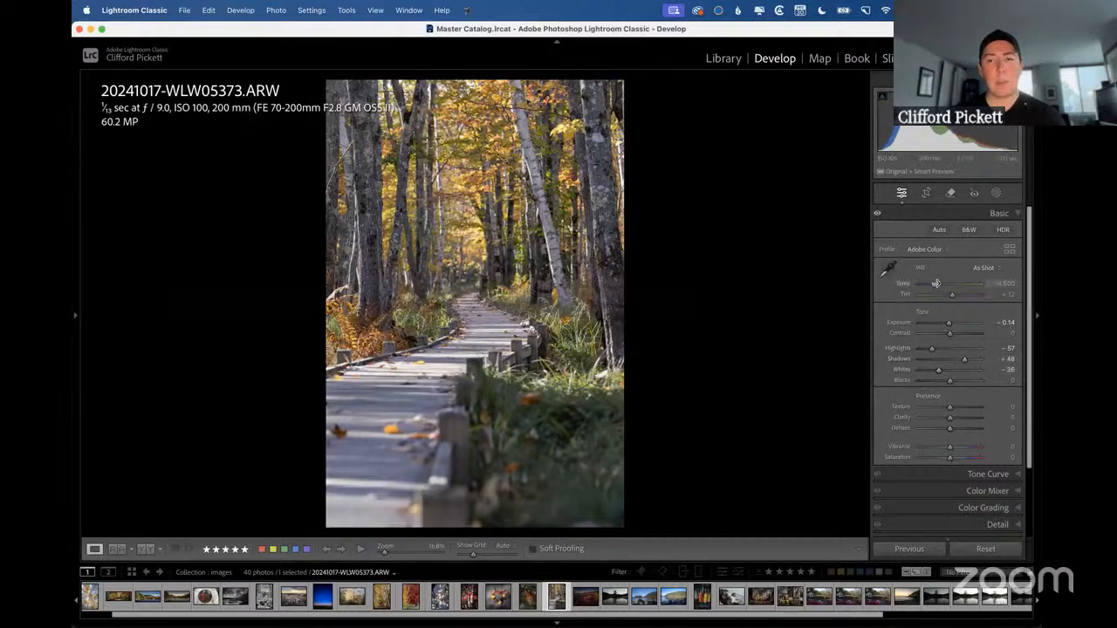
shift+double_click(936, 283)
Undo all the per-slider auto-adjustments and the settings reset on the boardwalk photo.
key(super+z)
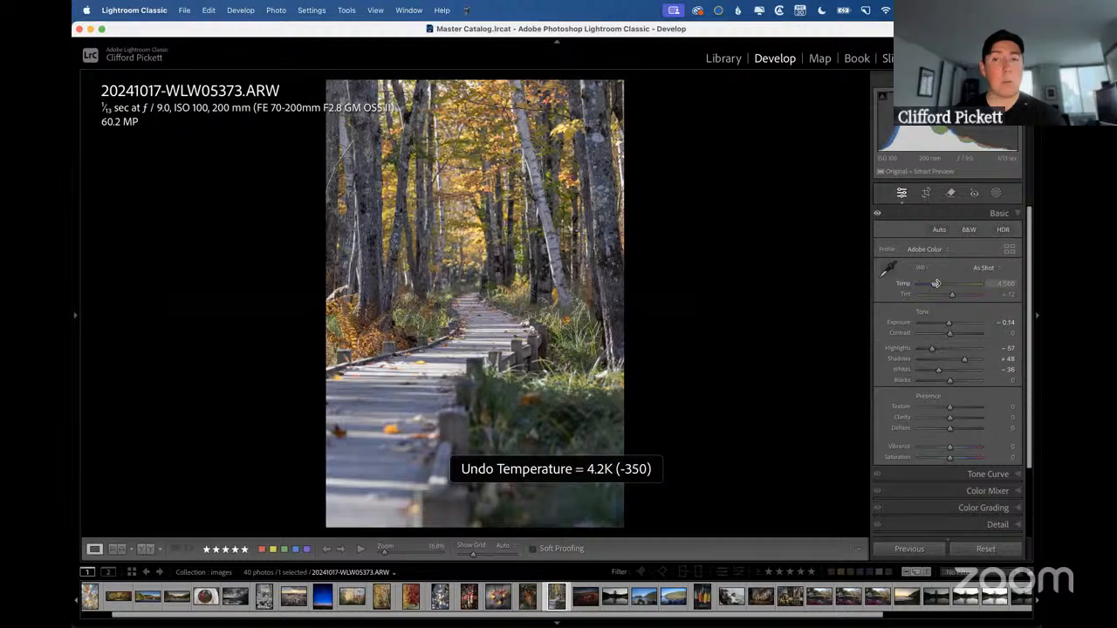
key(ctrl+Right)
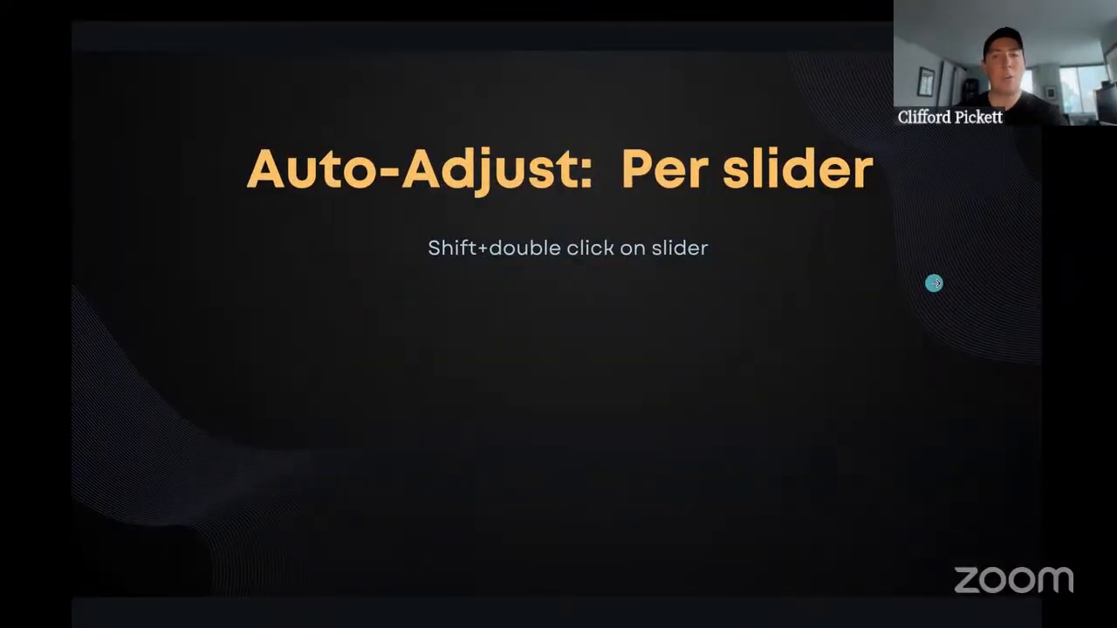
key(ctrl+Left)
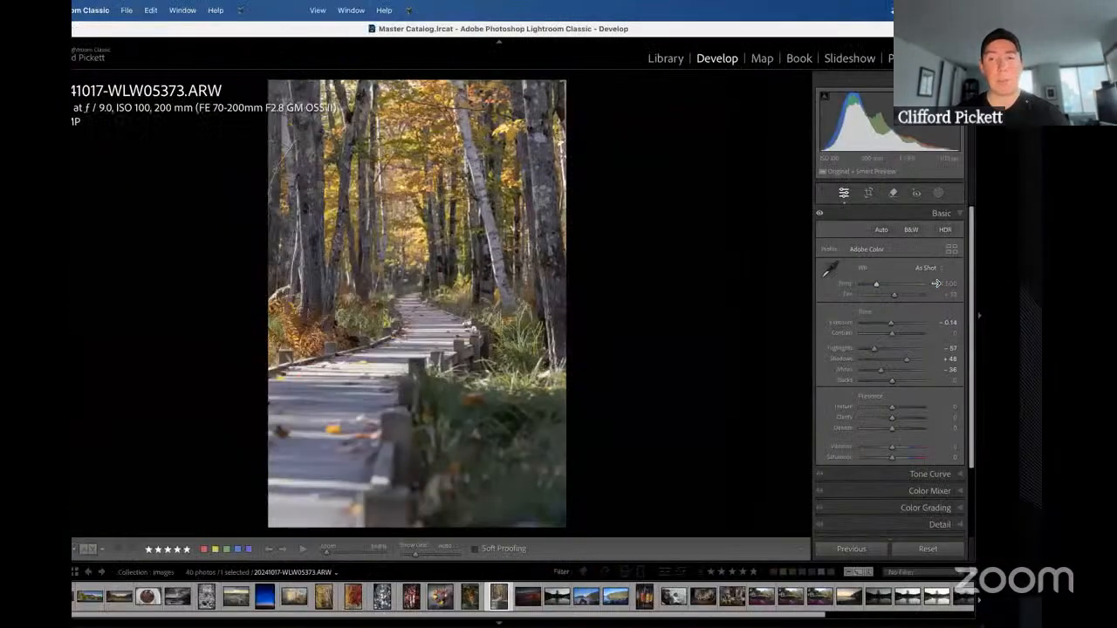
key(super+z)
key(super+z)
key(super+z)
key(super+z)
key(super+z)
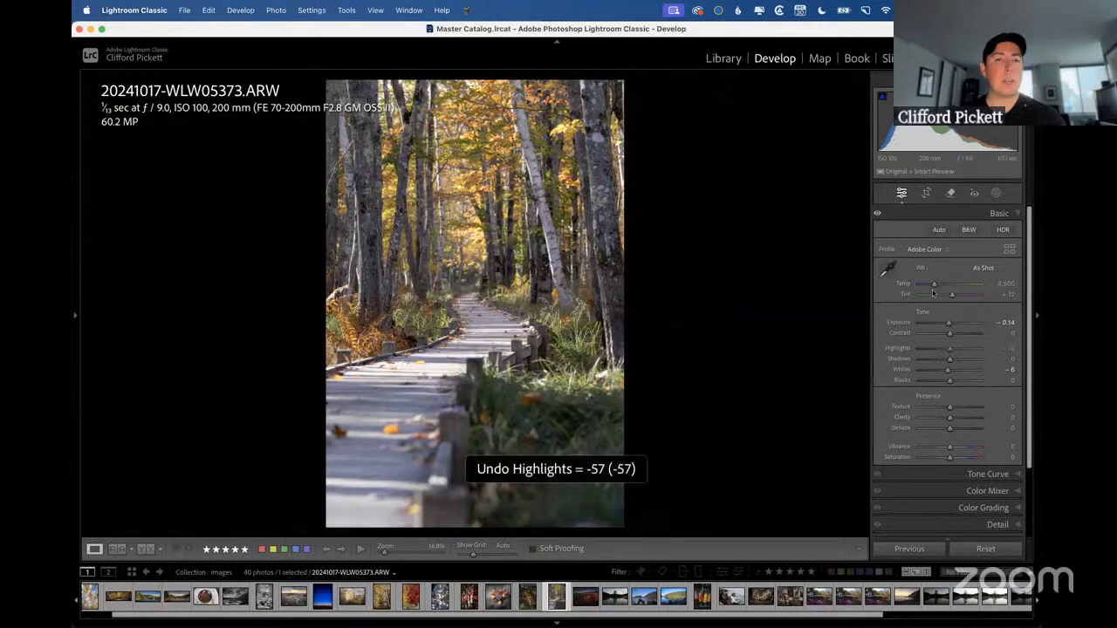
key(super+z)
key(super+z)
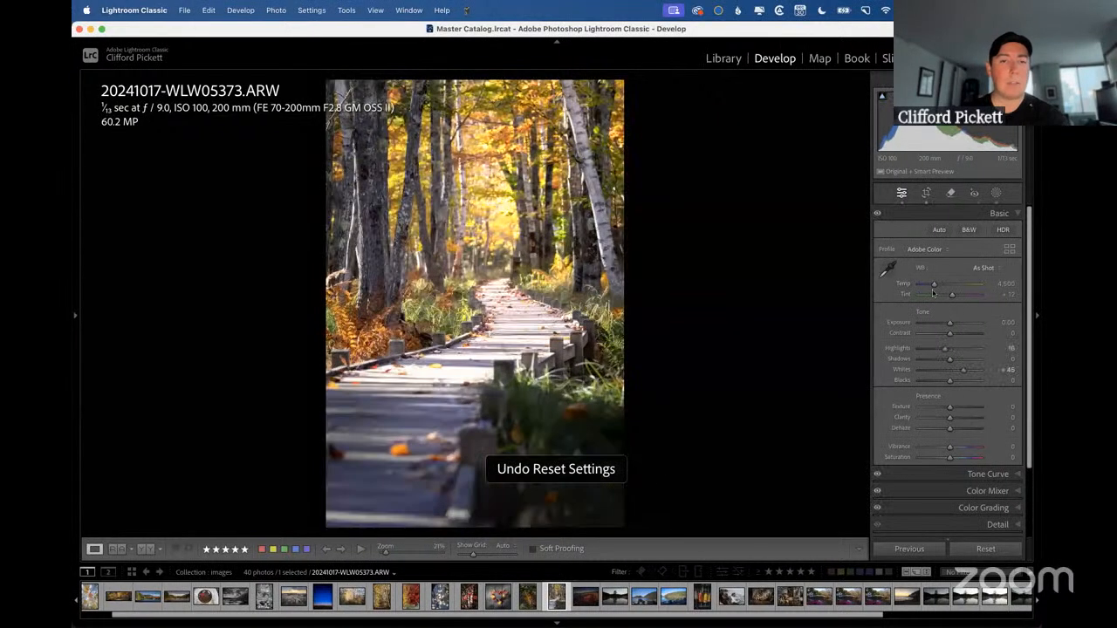
Open the ACADIA light-painting photo in Develop, view the "Auto Reset: Per slider" slide in the presentation, and return to Lightroom Classic.
key(Right)
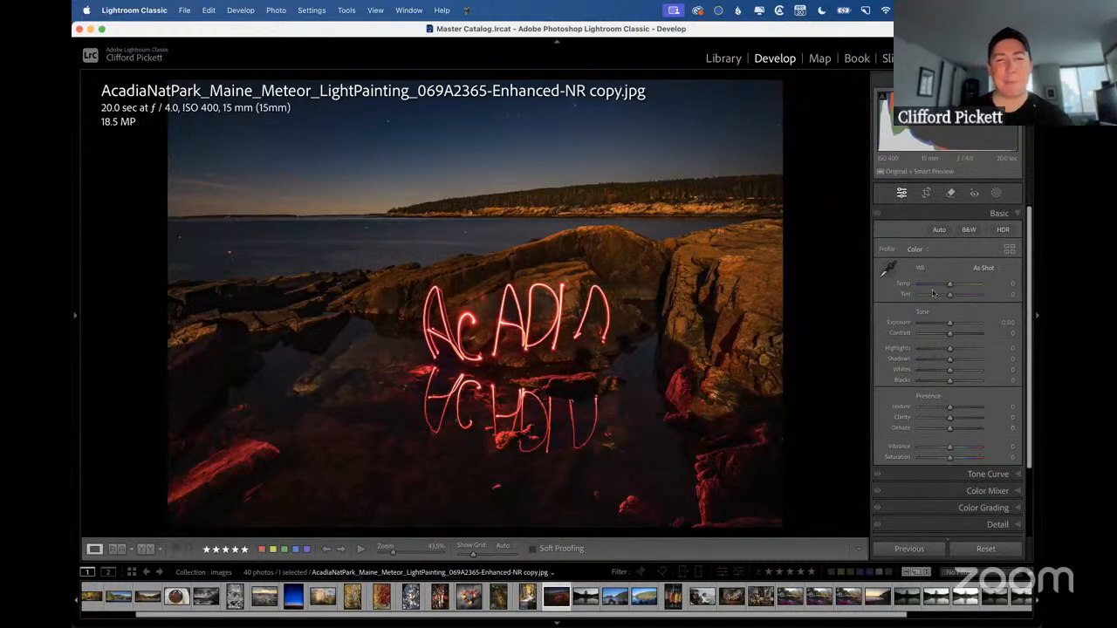
key(ctrl+Right)
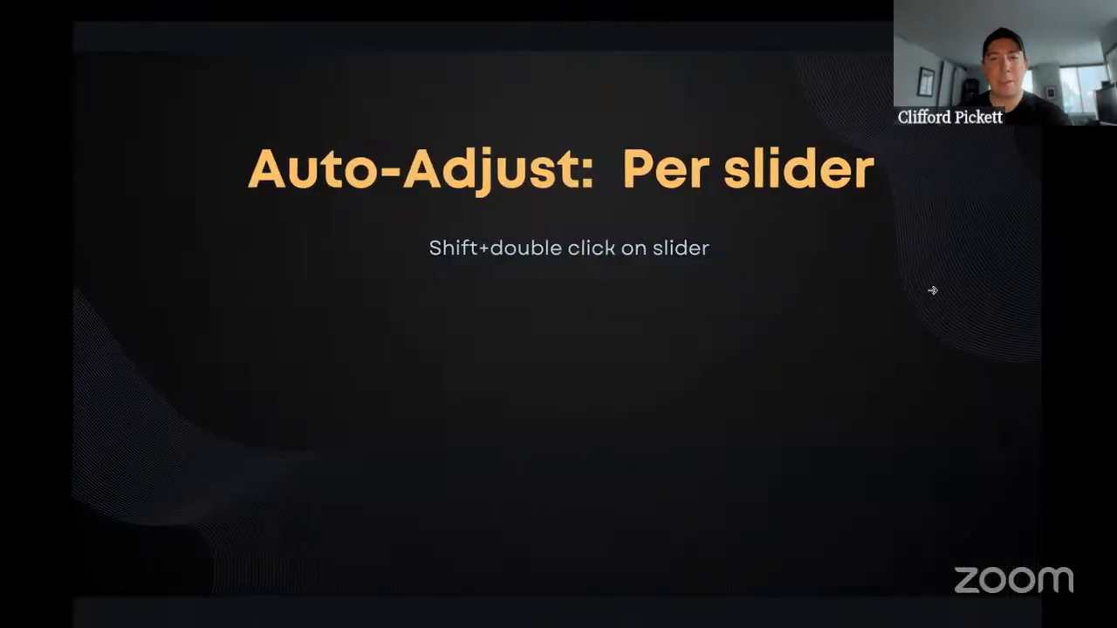
click(932, 291)
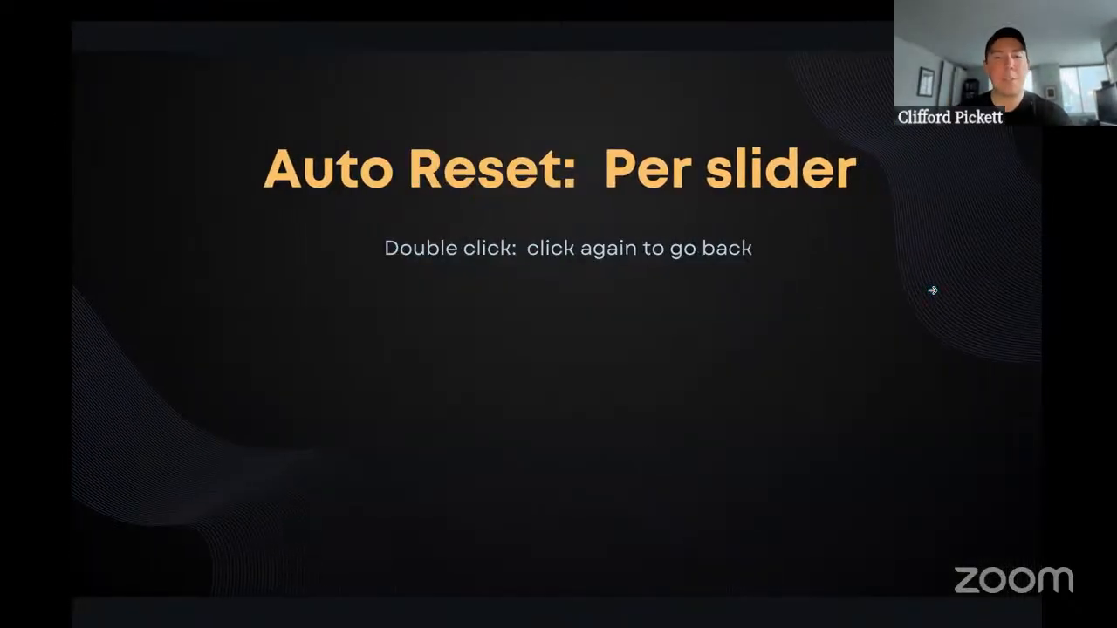
key(ctrl+Left)
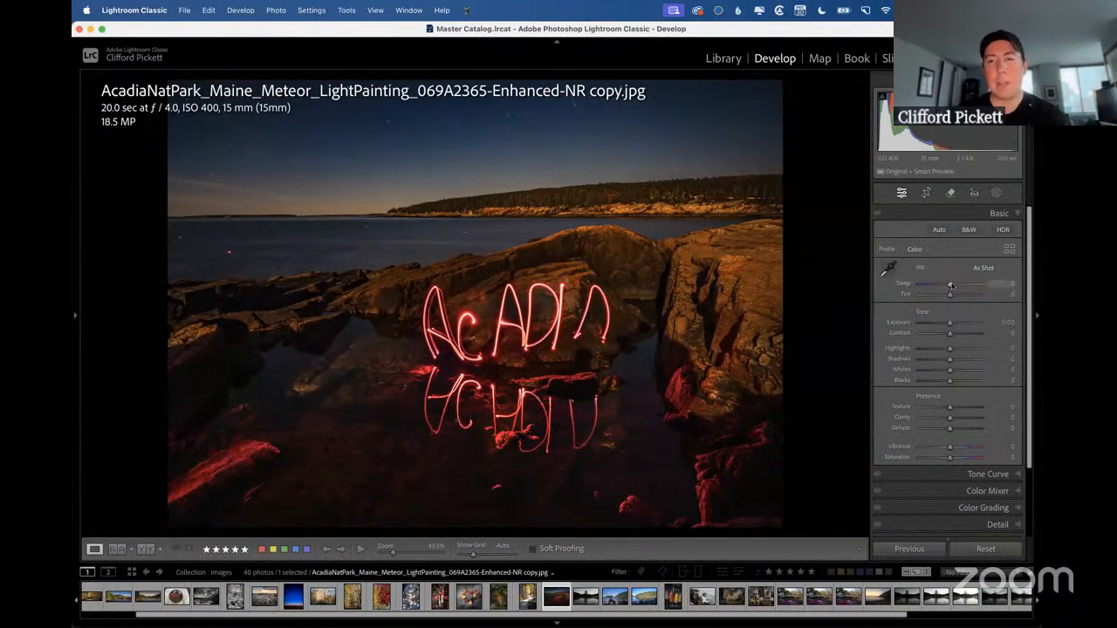
Cool the light-painting photo to a Temp of -46 and reset the Temp slider to its default.
drag(951, 286, 938, 287)
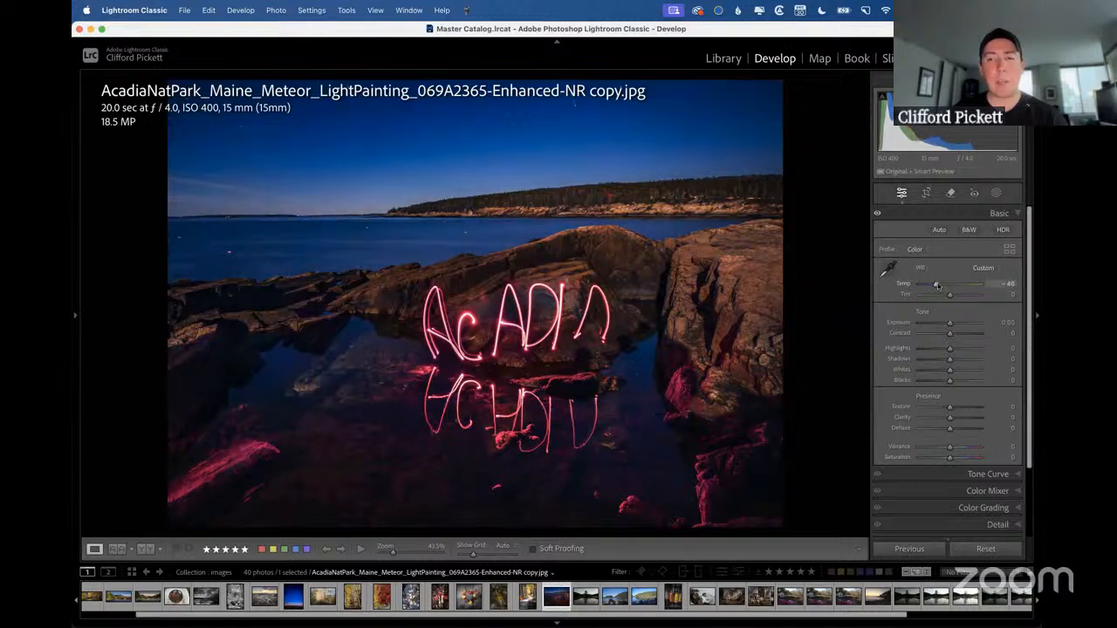
double_click(937, 287)
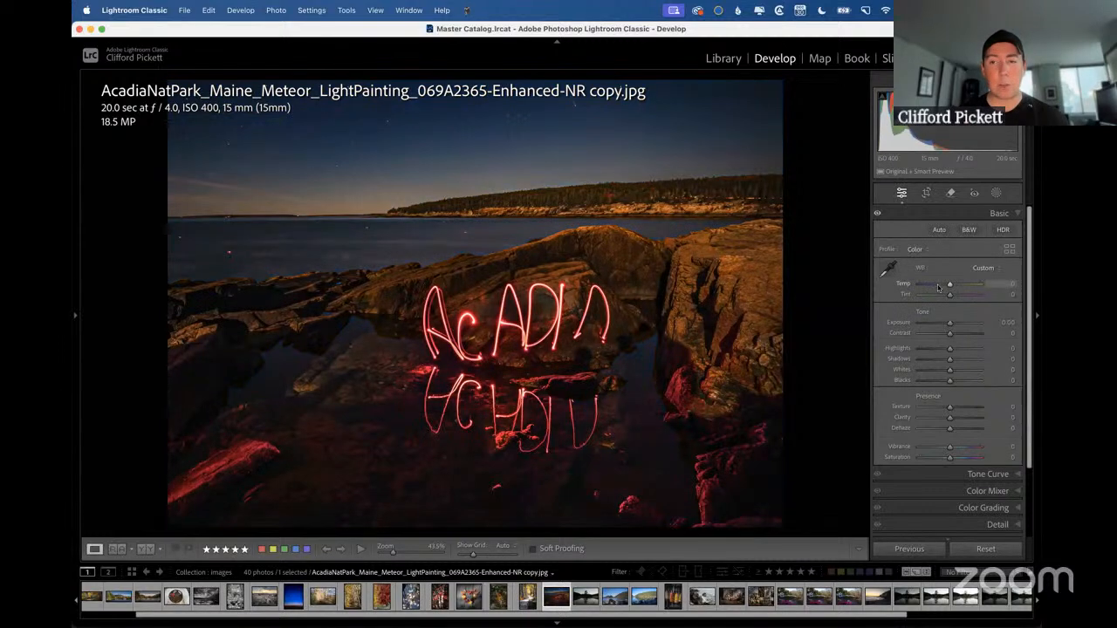
Alternate the light-painting photo's Temp several times between -43 and the slider default, ending at -43.
click(938, 288)
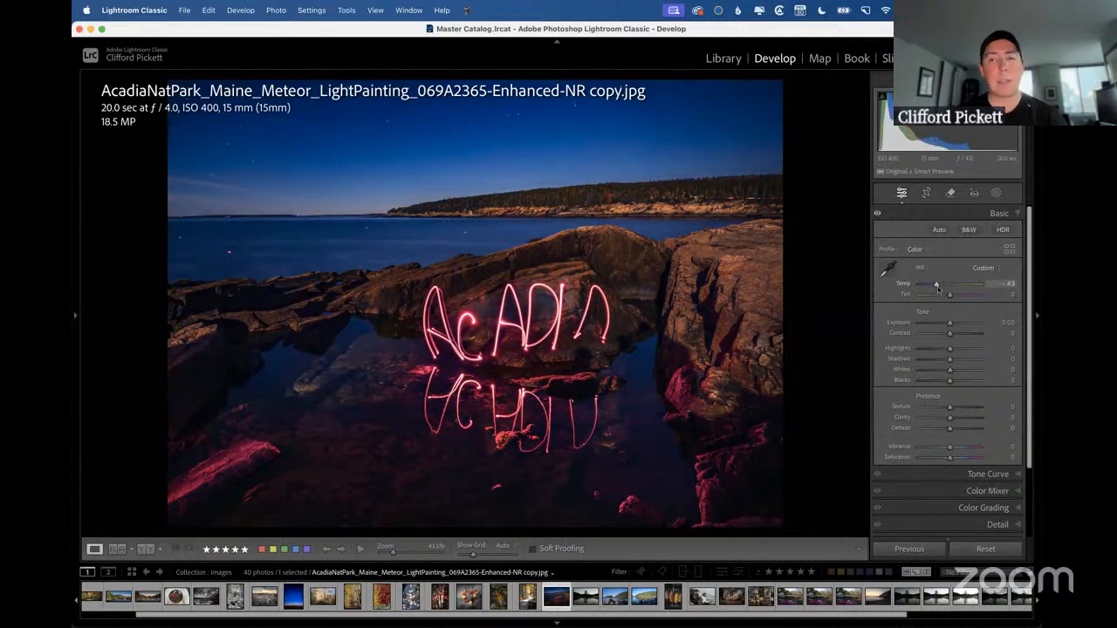
double_click(938, 289)
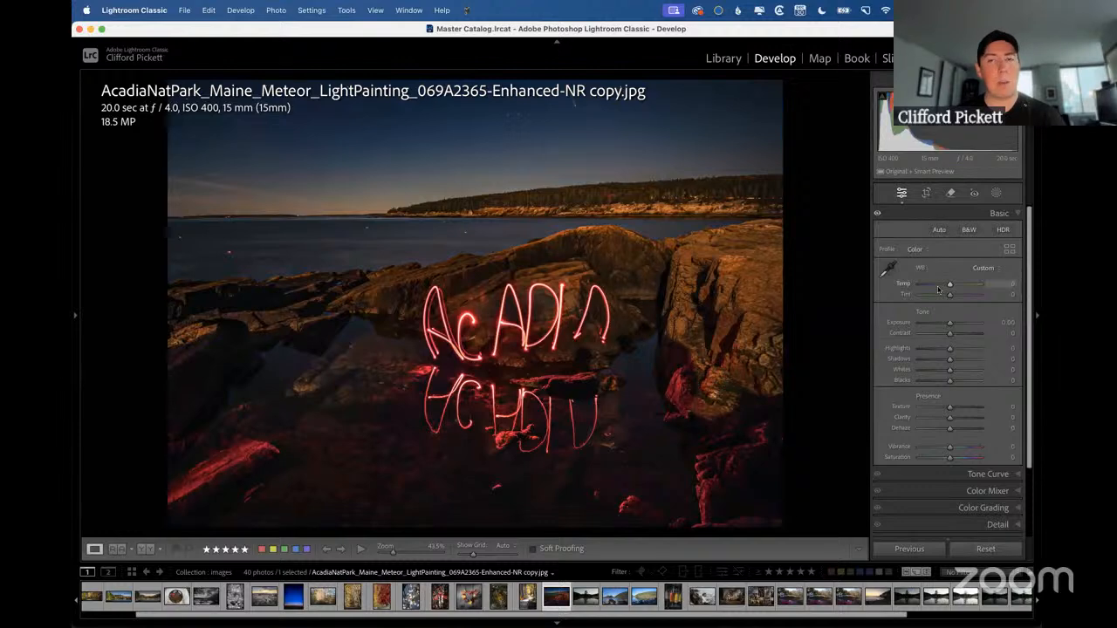
click(938, 288)
double_click(938, 289)
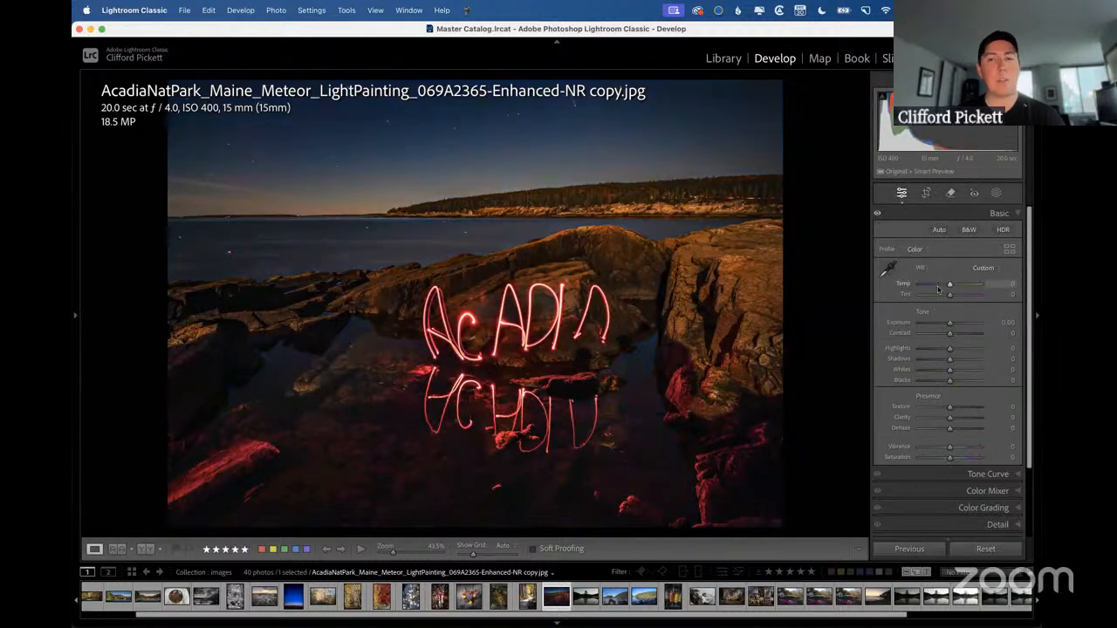
click(938, 288)
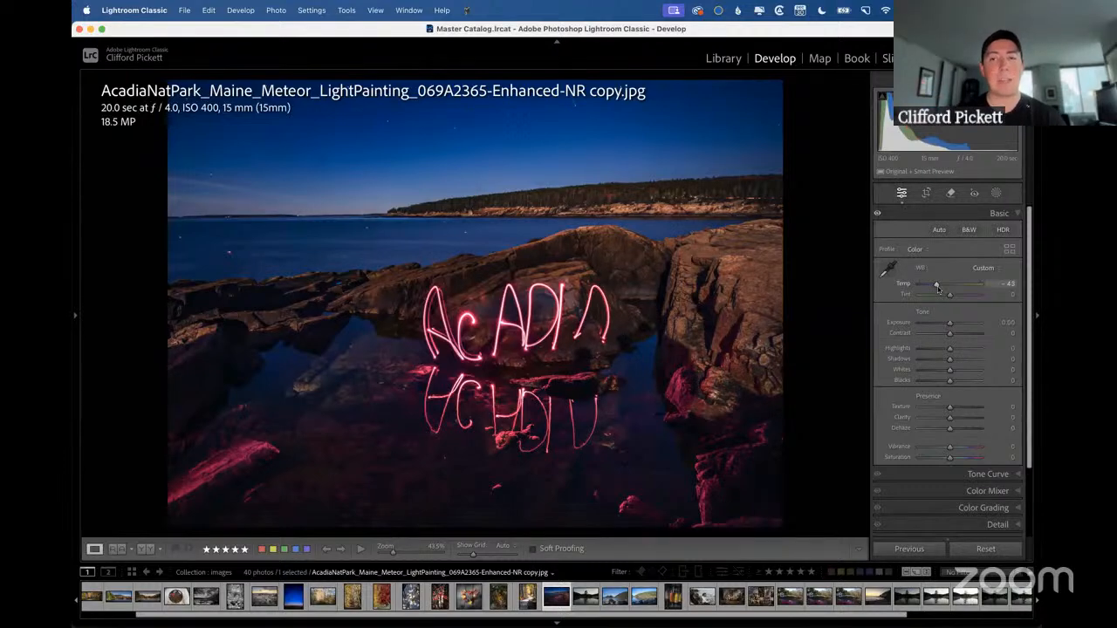
double_click(938, 289)
click(938, 289)
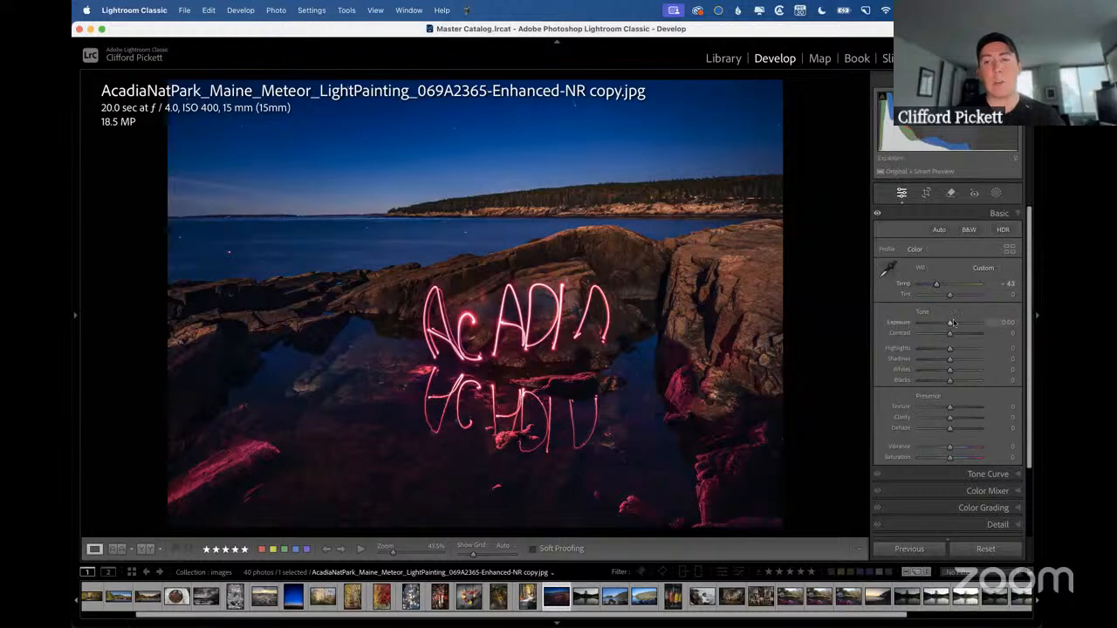
Lower the light-painting photo's Exposure slightly and reset the Exposure slider to its default.
drag(950, 323, 946, 325)
double_click(947, 324)
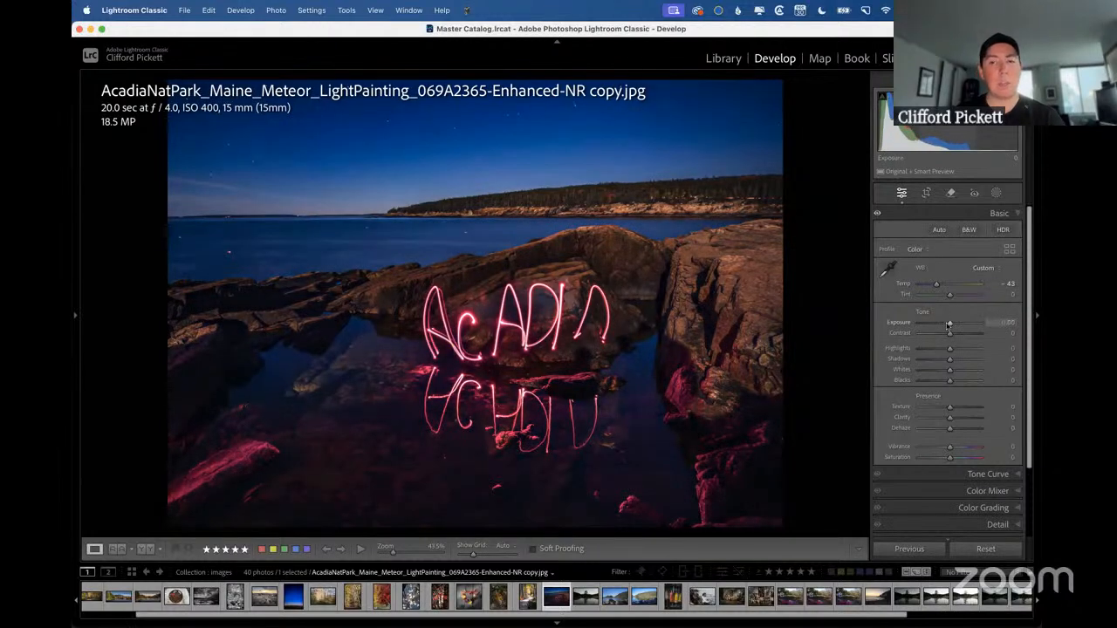
mouse_move(949, 324)
mouse_down()
mouse_move(939, 324)
mouse_move(950, 325)
mouse_up()
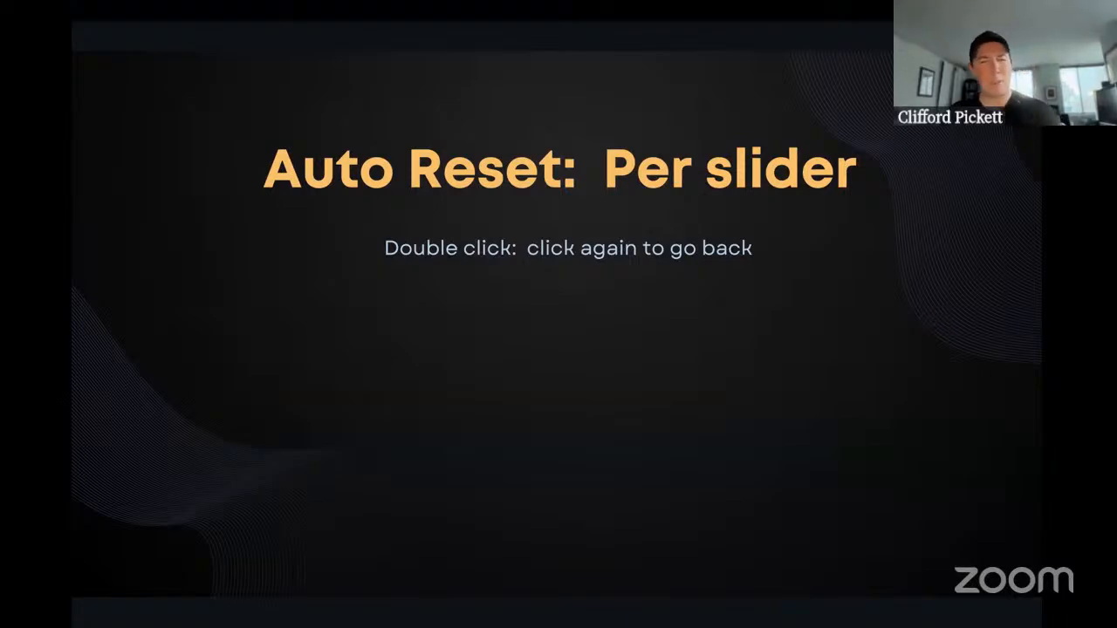
Show the "Toggle Panels on/off" slide, return to Lightroom Classic, and set the Tone Curve's Lights to +27 and Darks to +23.
key(Right)
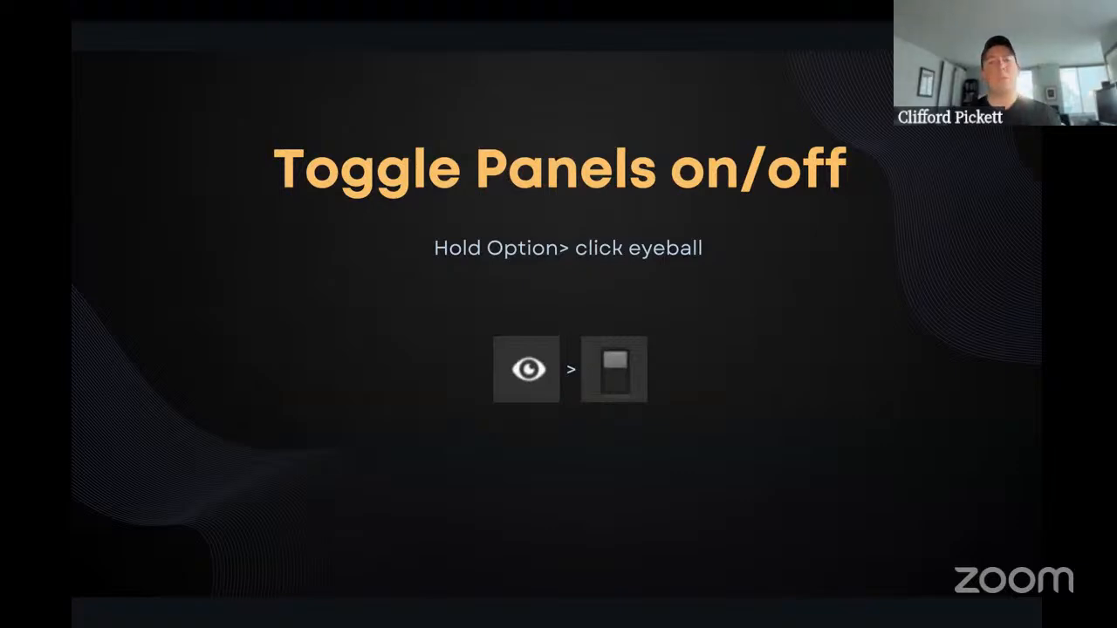
key(ctrl+Left)
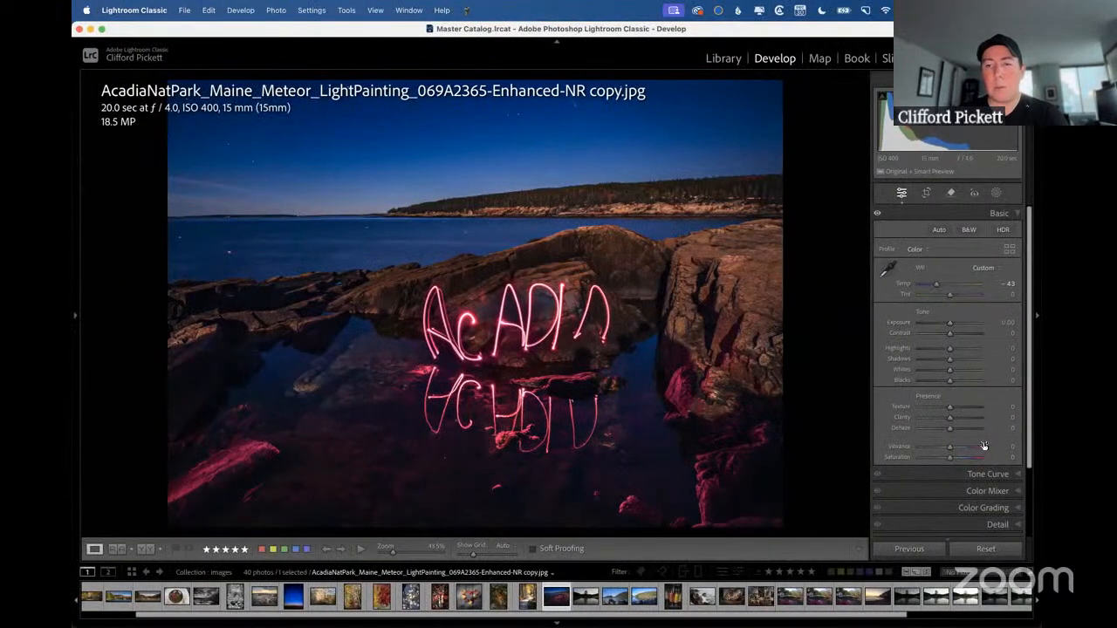
click(980, 472)
drag(951, 423, 961, 434)
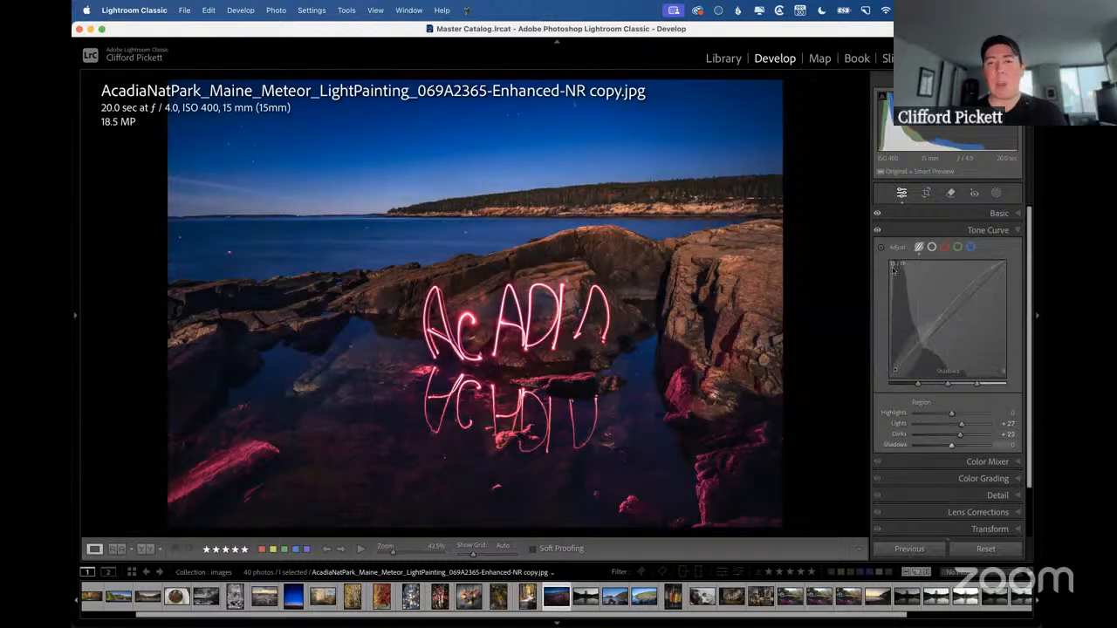
Collapse the Tone Curve settings and compare the photo with the Tone Curve adjustments temporarily hidden and shown.
click(879, 229)
click(879, 230)
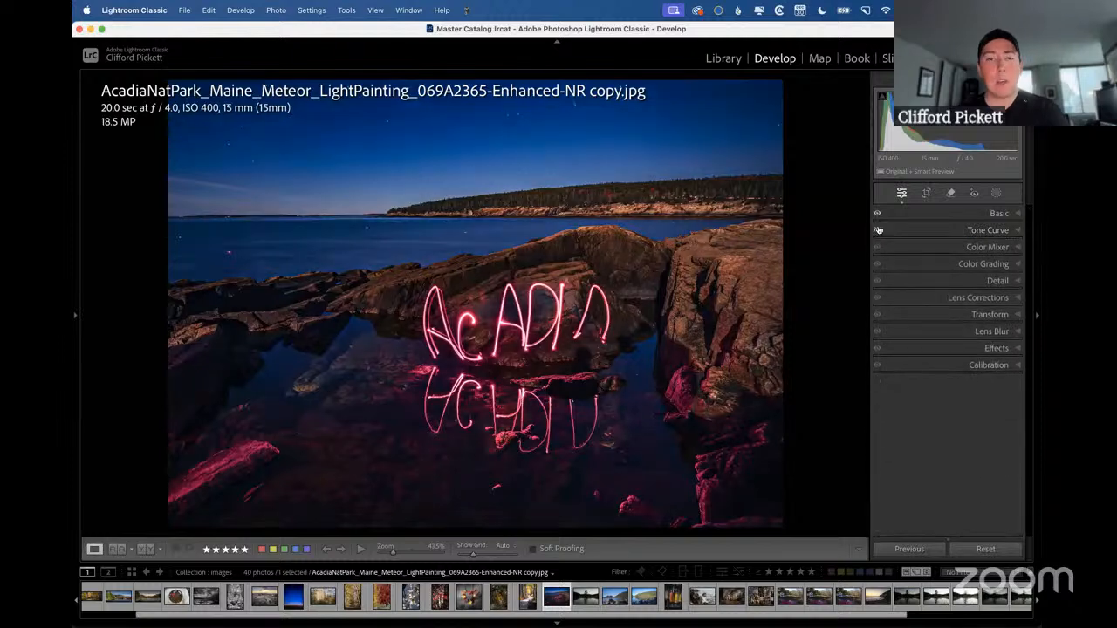
click(879, 229)
click(878, 229)
click(878, 229)
click(878, 229)
click(878, 229)
click(879, 229)
click(879, 230)
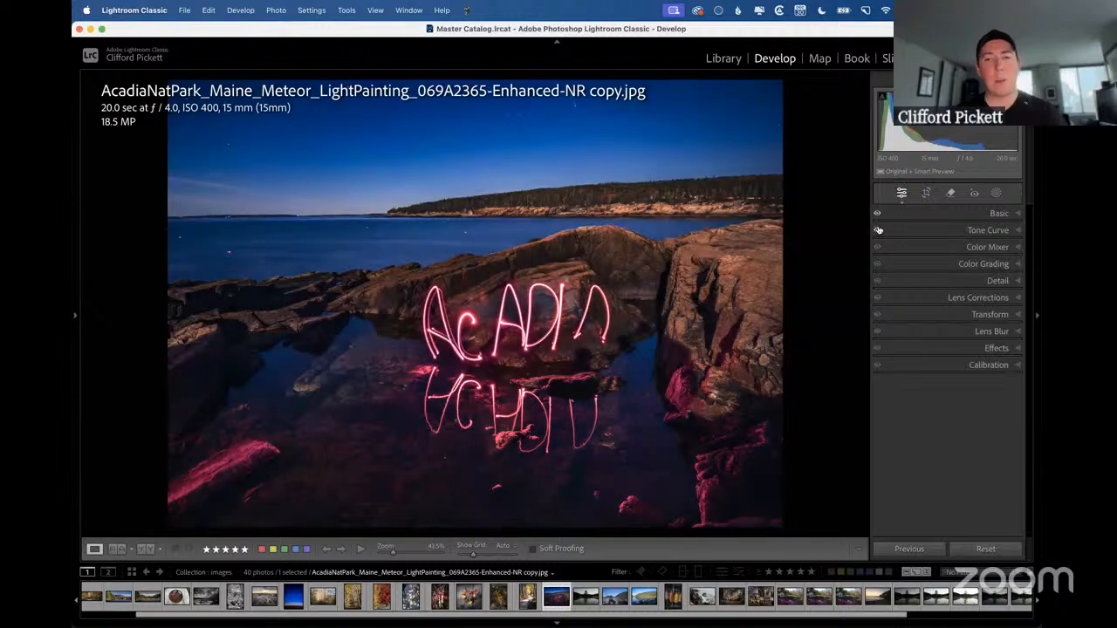
Revisit the "Toggle Panels on/off" slide, return to Lightroom Classic, and switch the Tone Curve adjustments off and on persistently, ending with them off.
key(ctrl+Right)
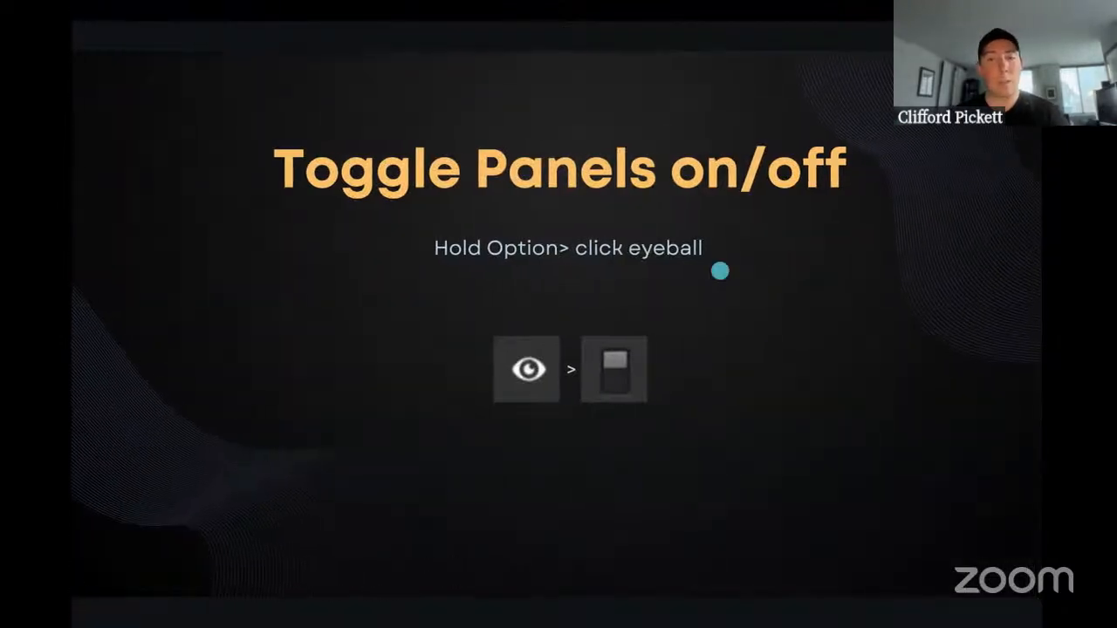
key(ctrl+Left)
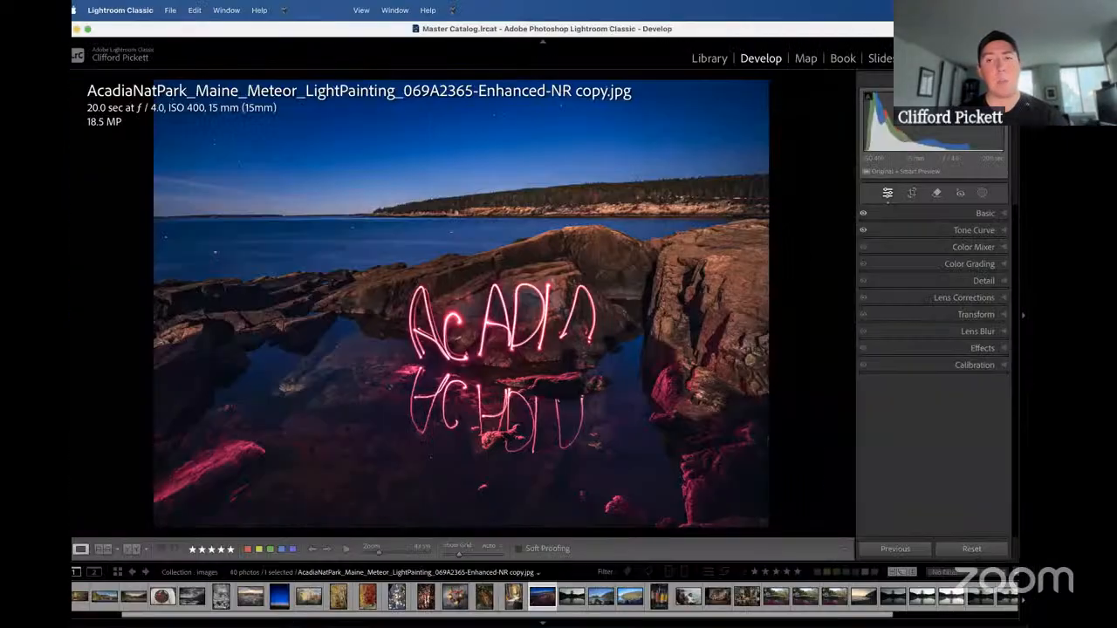
click(877, 234)
click(877, 234)
click(877, 234)
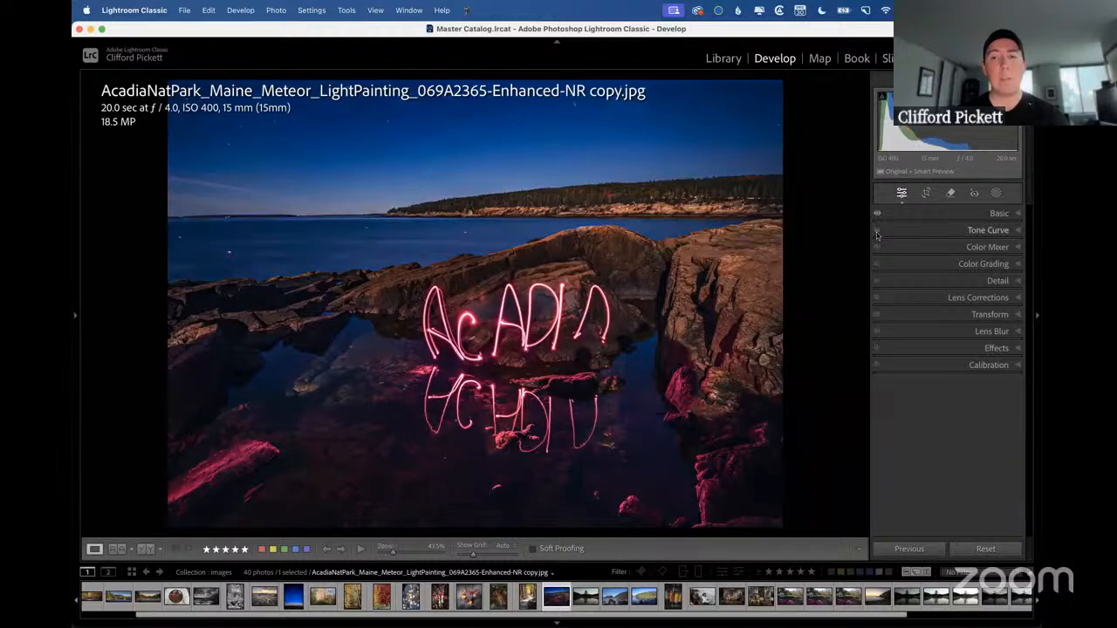
Expand the Tone Curve settings, re-enable its adjustments, and switch them persistently off again.
click(959, 232)
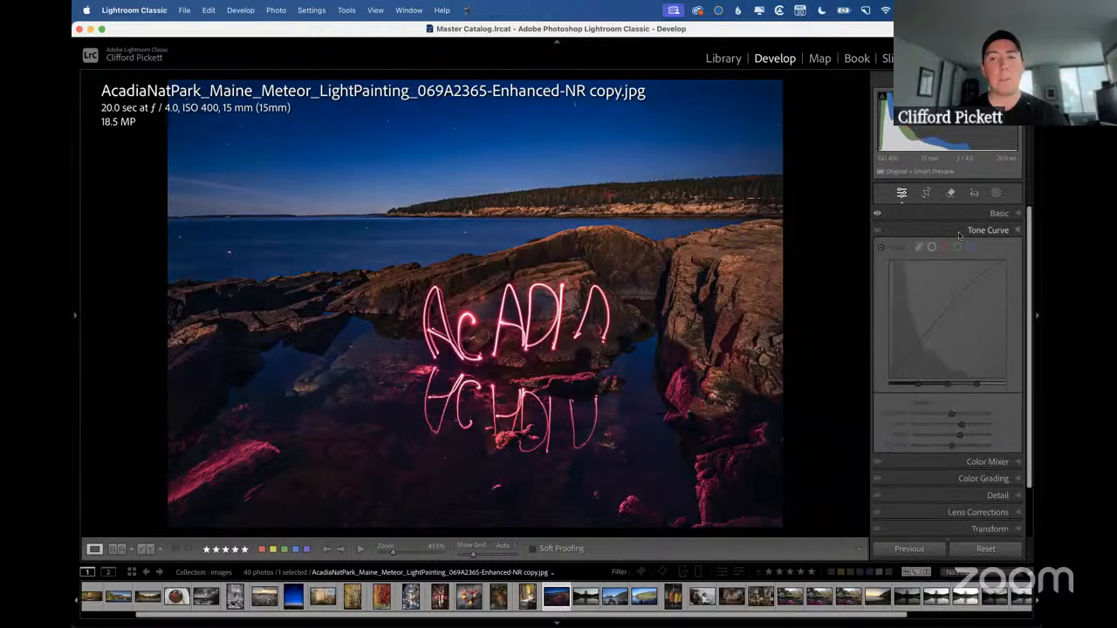
click(963, 414)
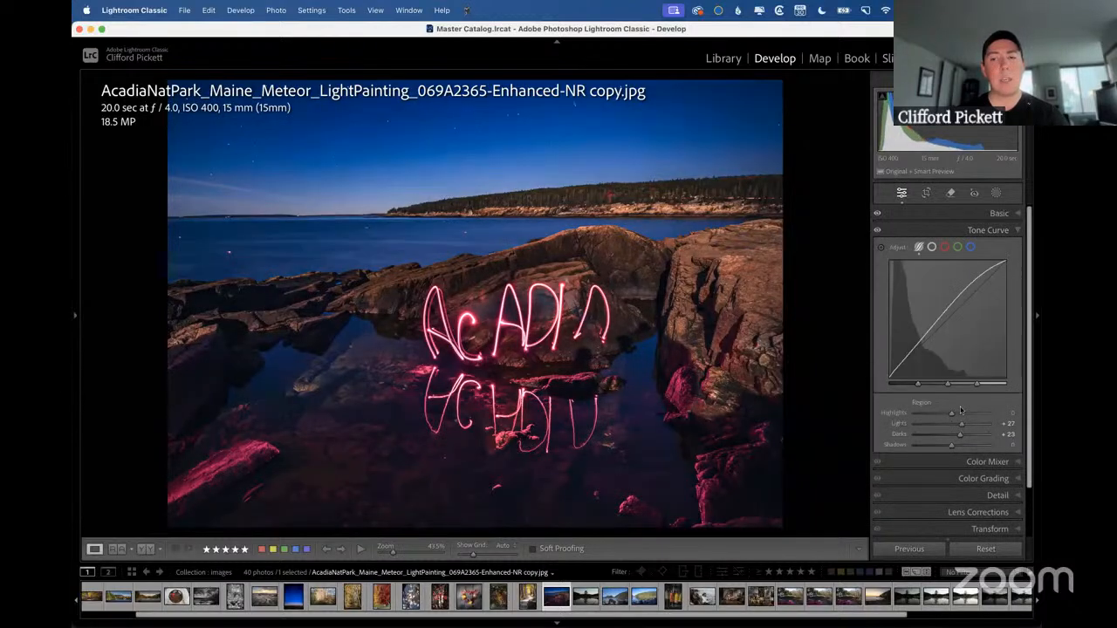
key(alt)
click(876, 232)
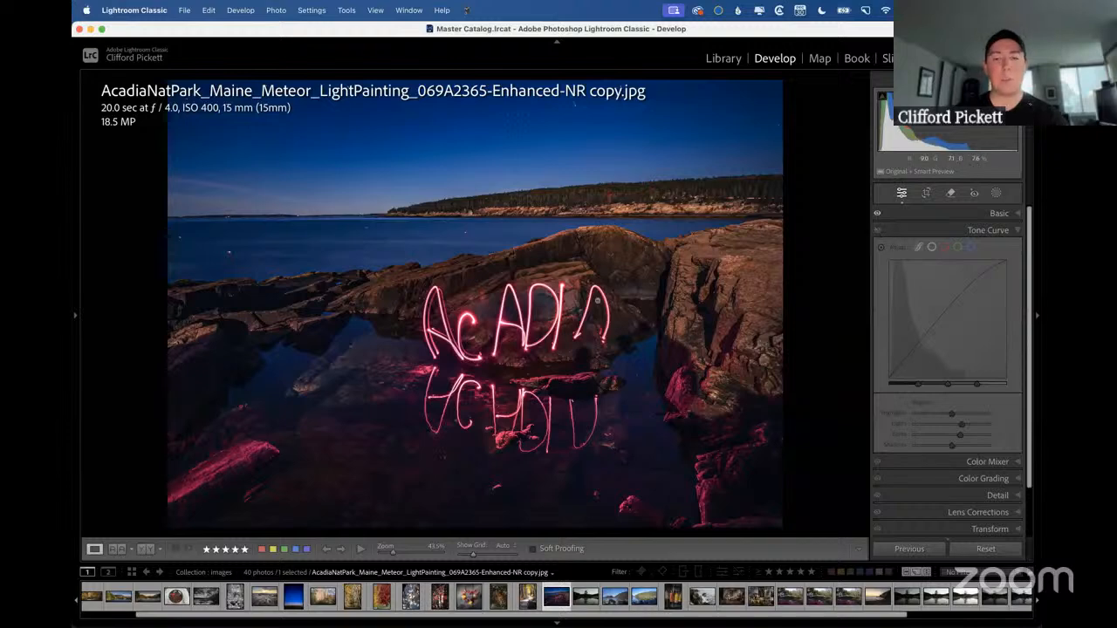
Switch to the Library grid, show the "Person Conversion" slide in the presentation, and return to Lightroom Classic.
key(g)
key(ctrl+Right)
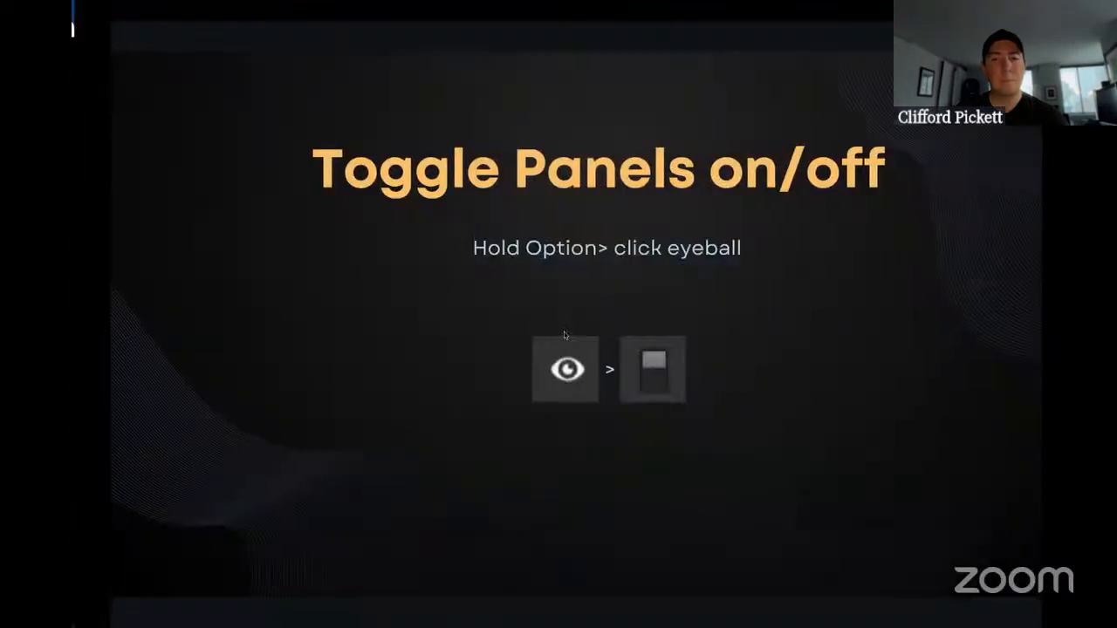
key(Right)
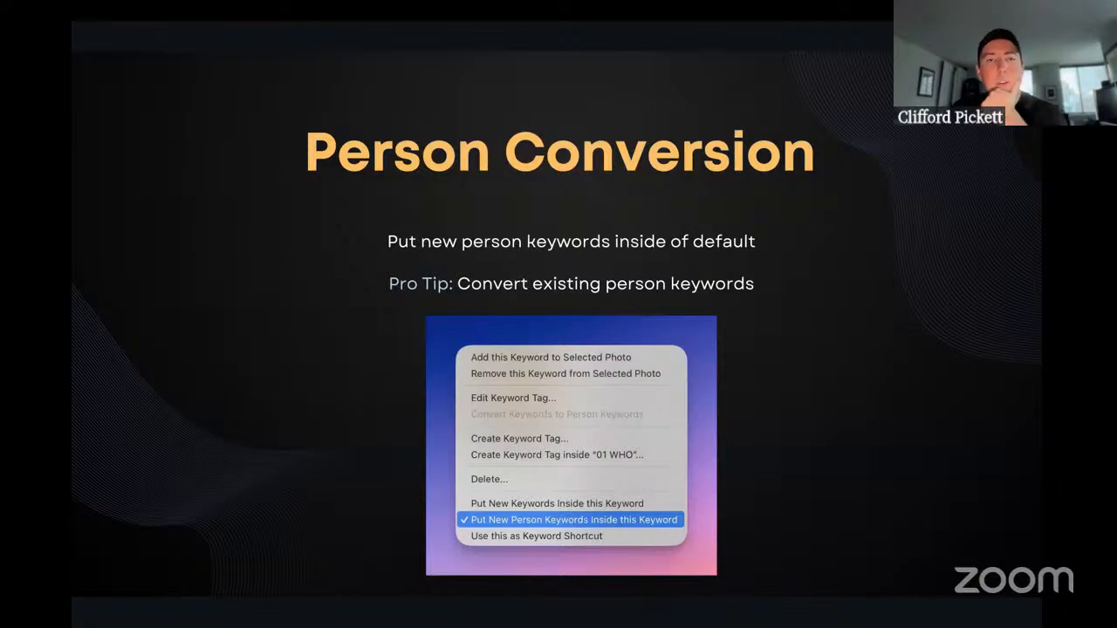
key(ctrl+Left)
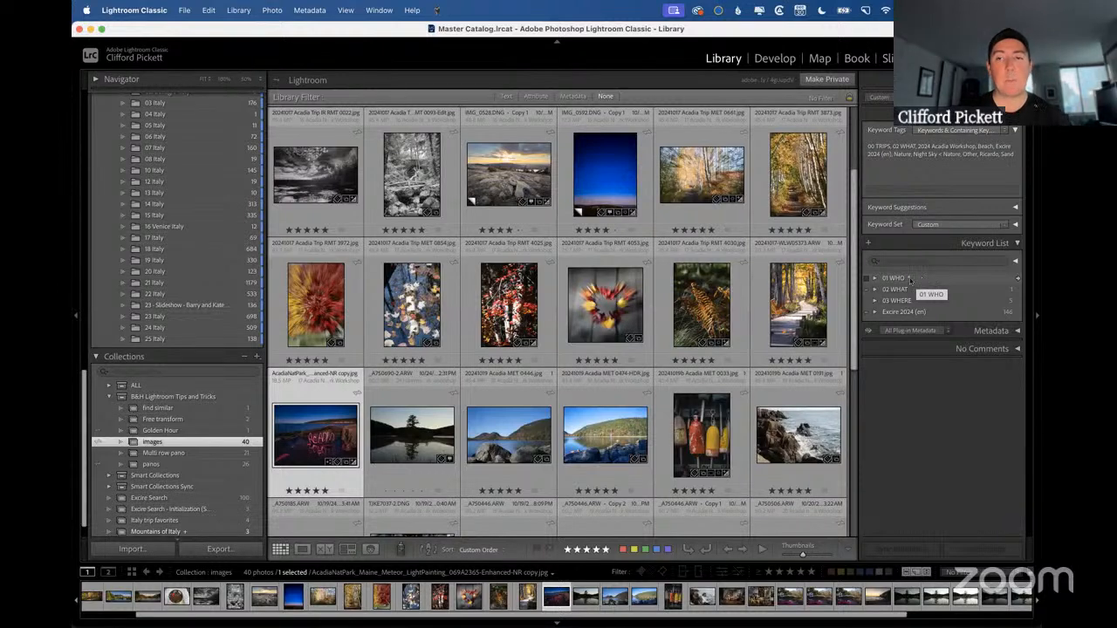
Review the 01 WHO keyword's options for placing new person keywords inside it and converting keywords to person keywords.
right_click(910, 280)
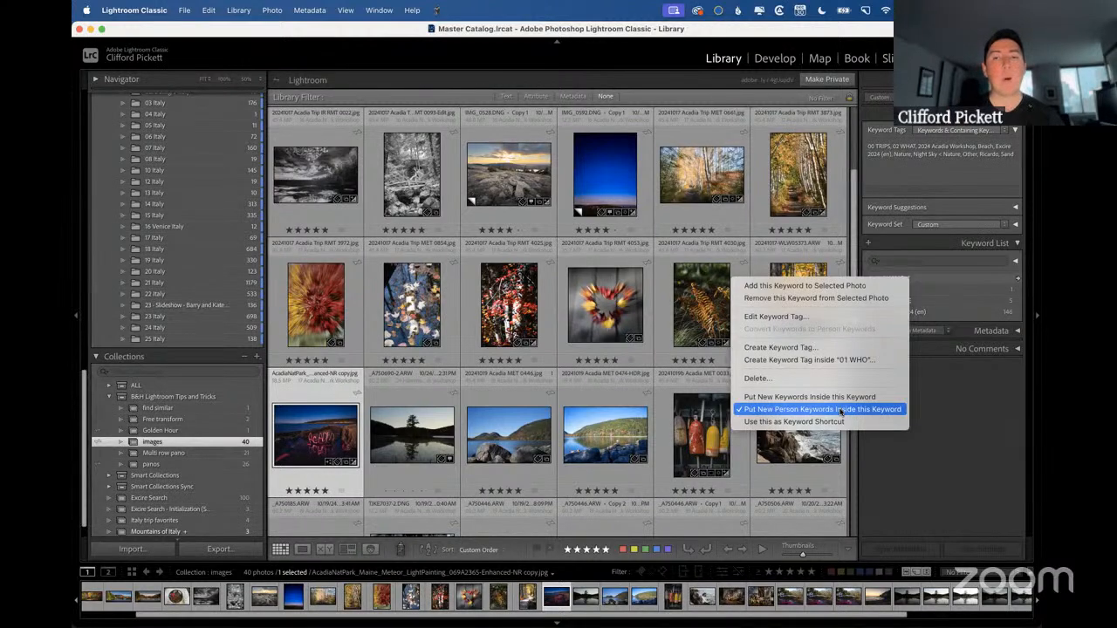
click(937, 400)
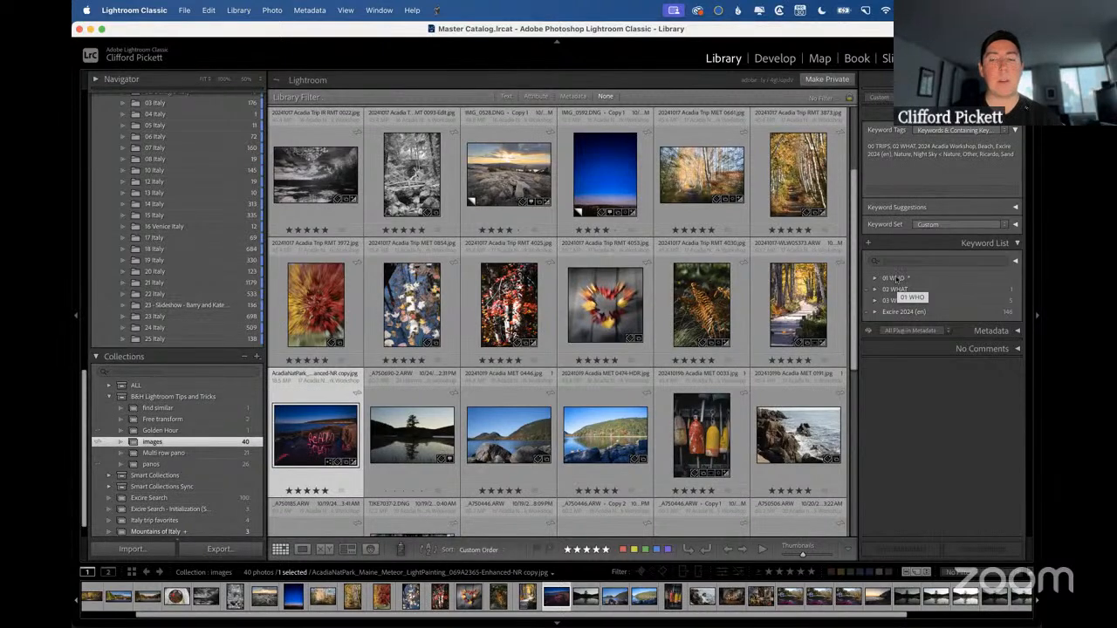
right_click(896, 277)
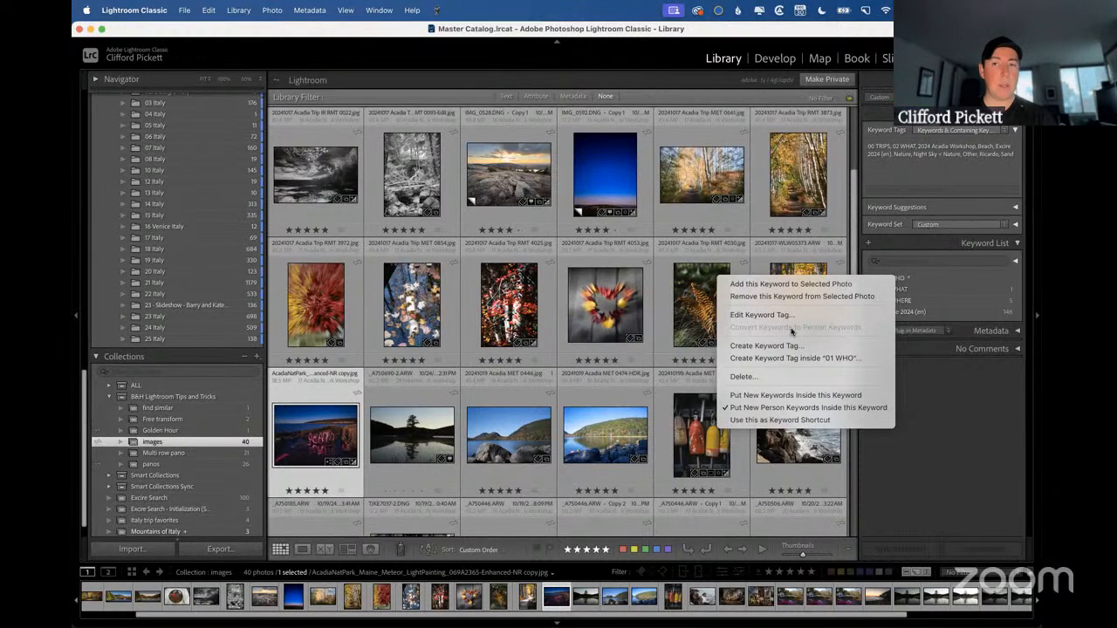
click(993, 374)
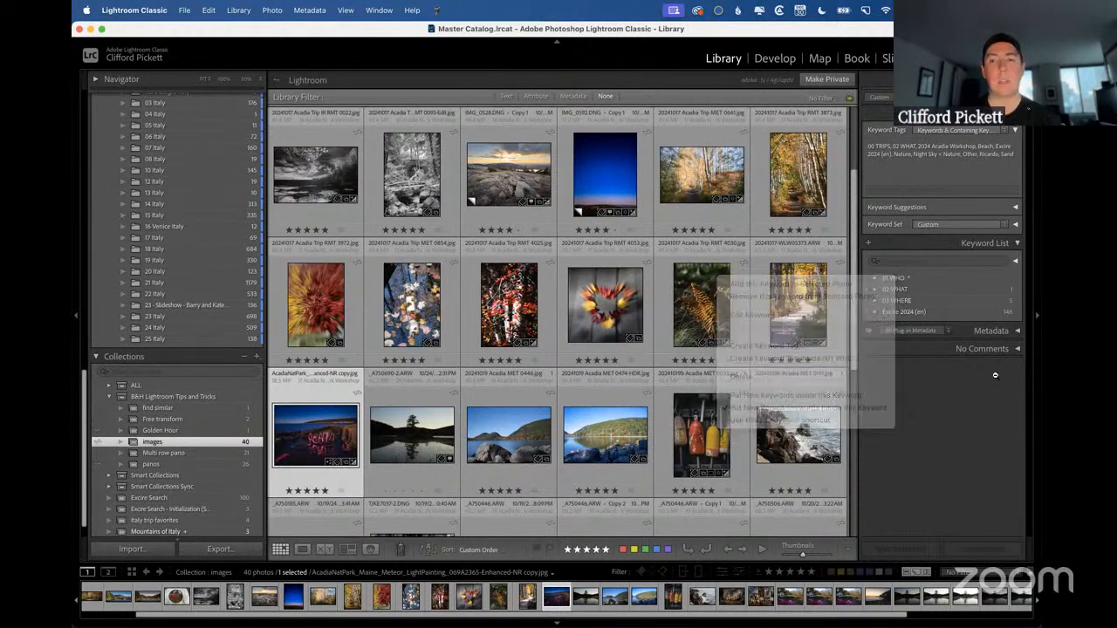
Show the "Don't find faces Find similar" slide in the presentation and return to the Lightroom Classic Library.
key(Right)
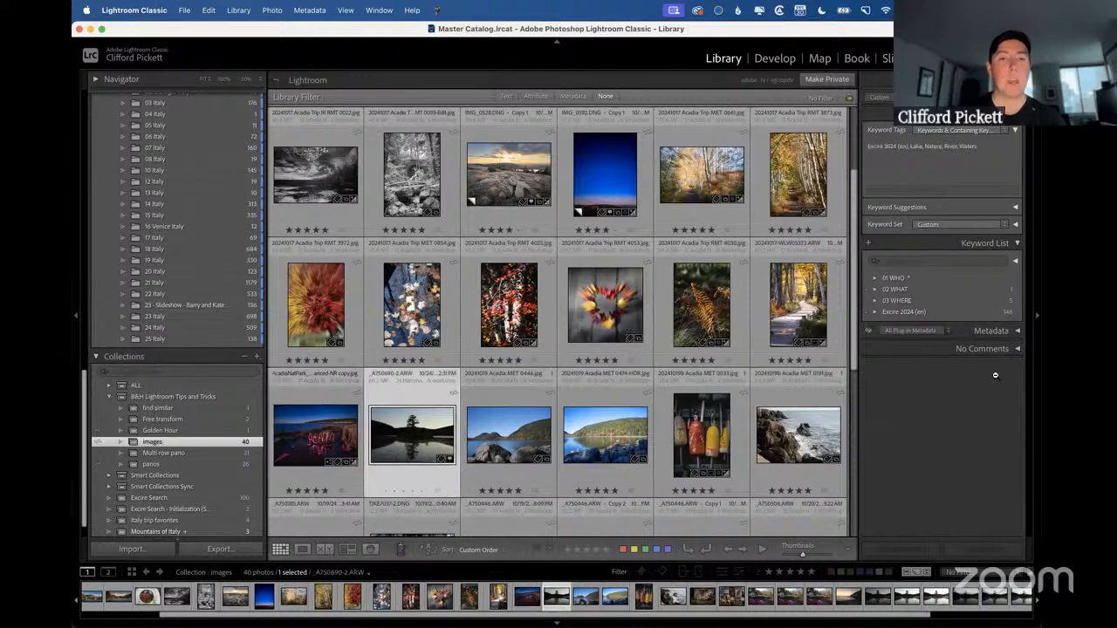
key(ctrl+Right)
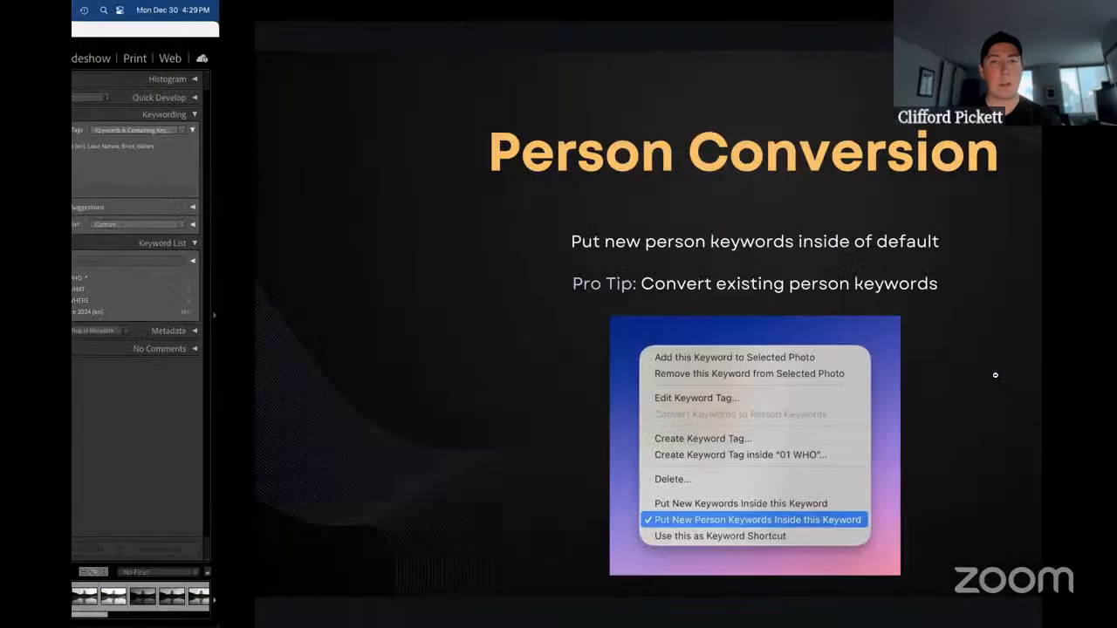
key(Right)
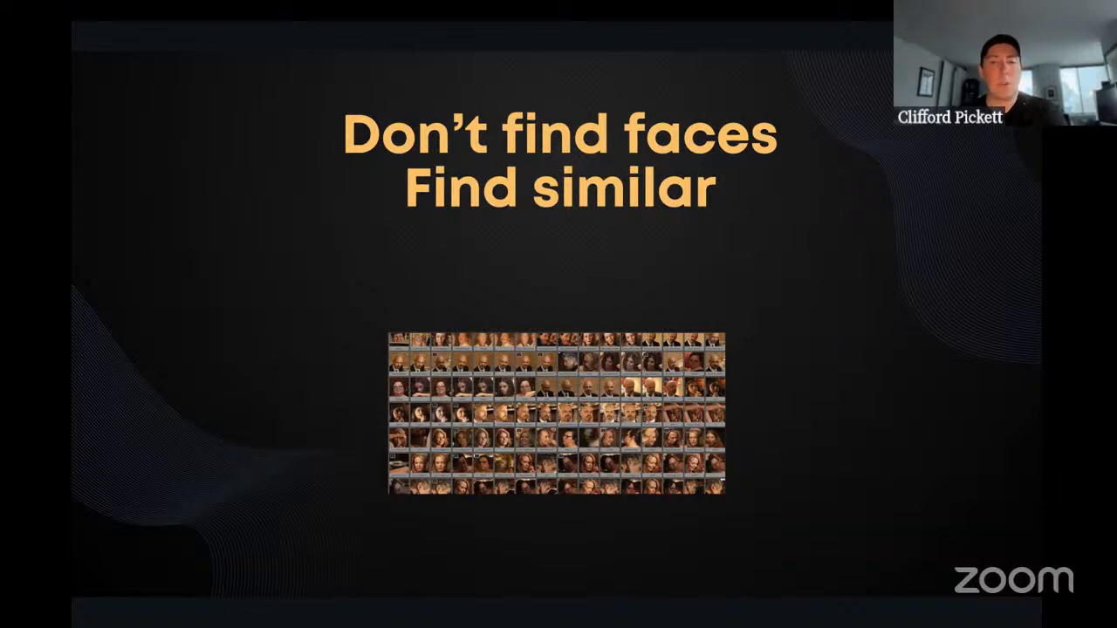
key(ctrl+Left)
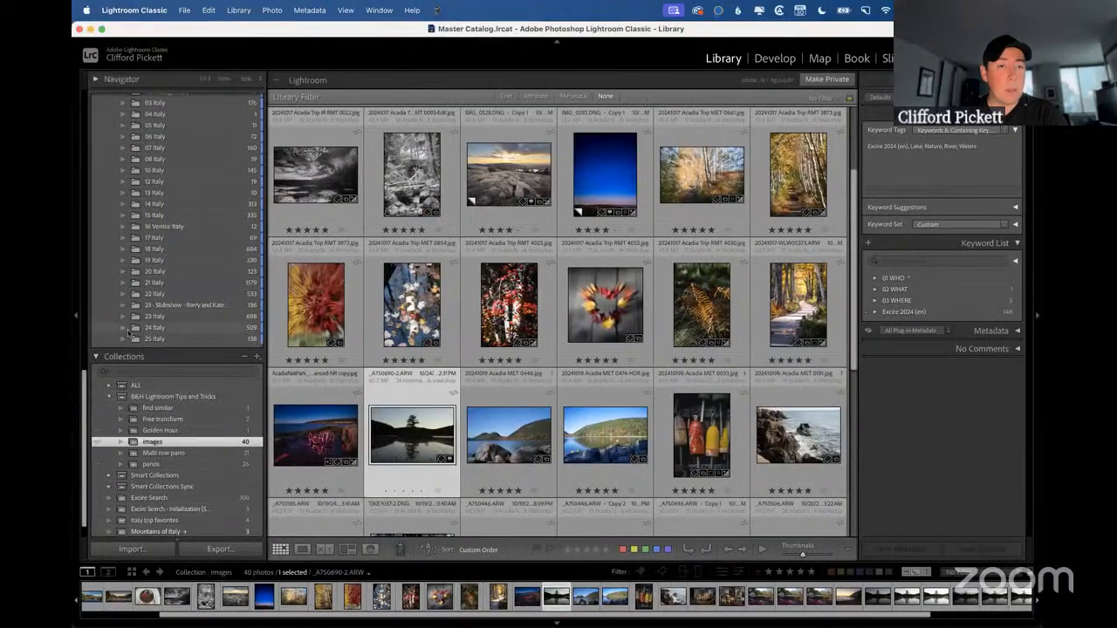
Browse the Folders list and display the photos in folder 11 under NEW PHOTOGRAPHS, 2024 on Macintosh HD.
scroll(123, 208, up, 4)
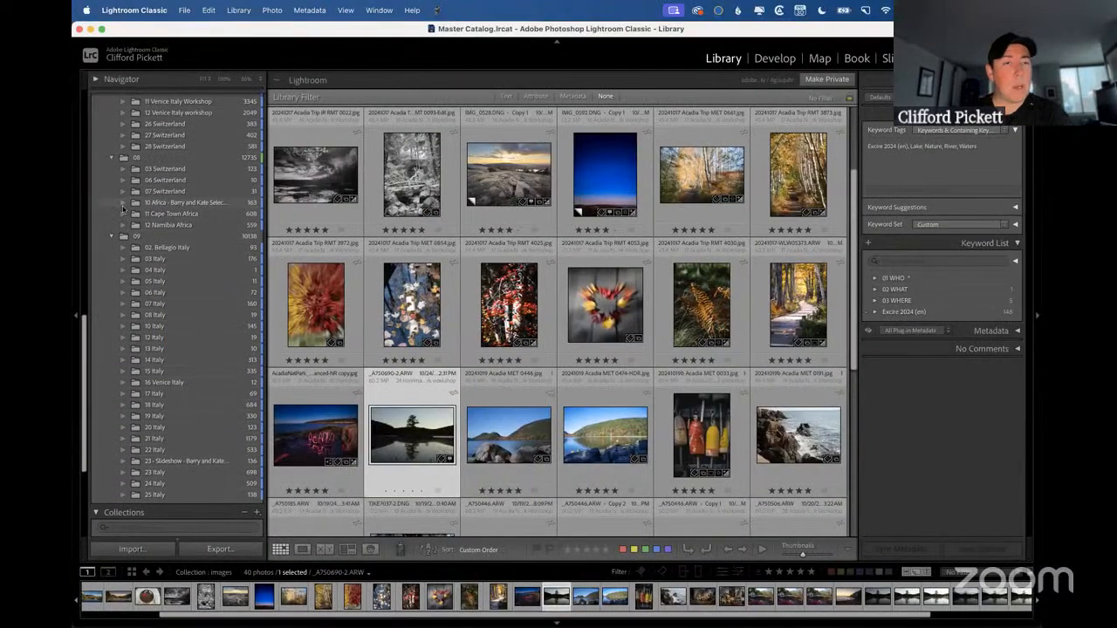
scroll(123, 207, up, 4)
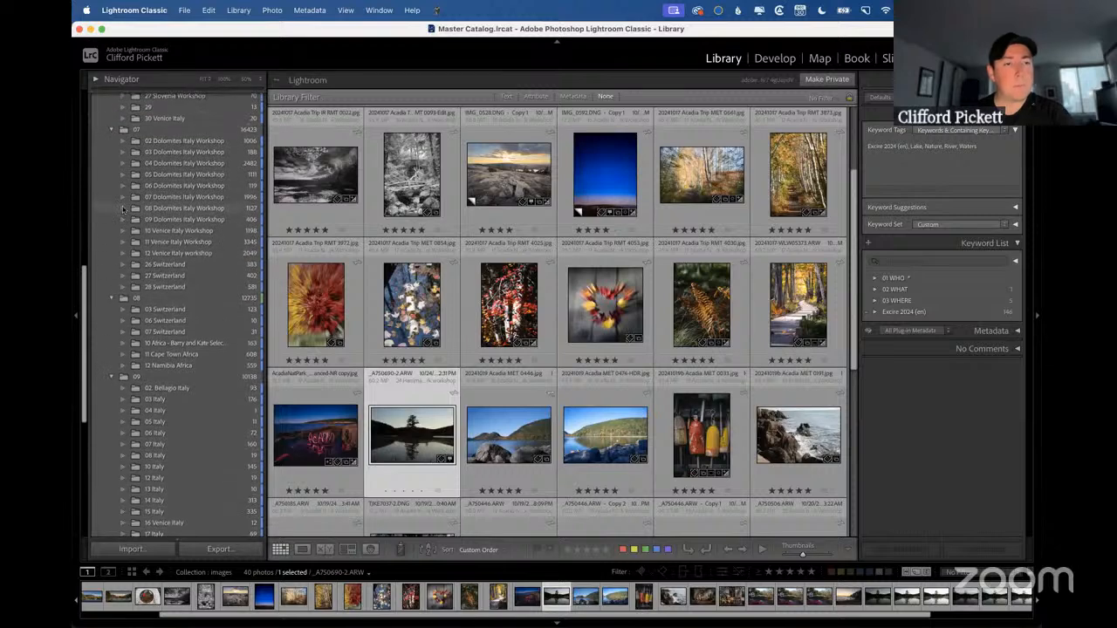
scroll(123, 207, up, 10)
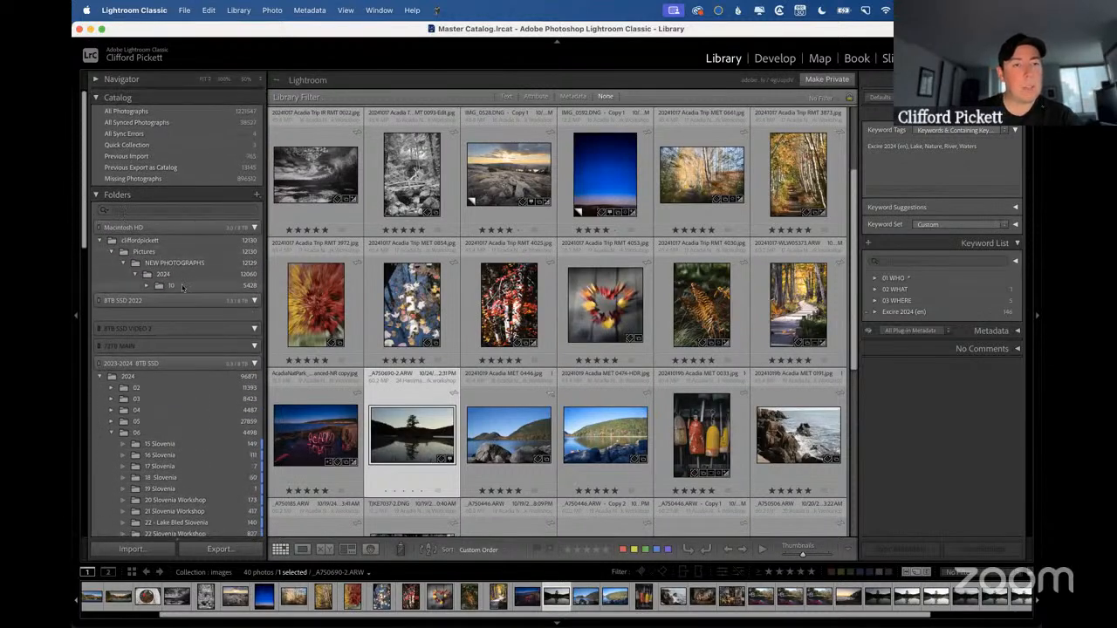
click(148, 286)
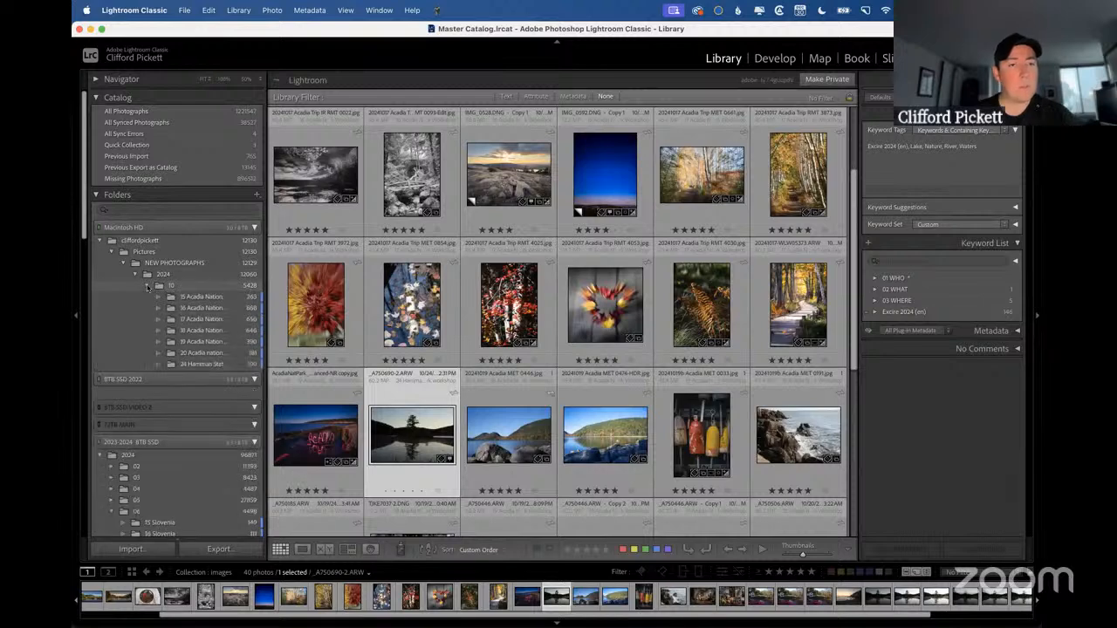
click(104, 211)
click(109, 223)
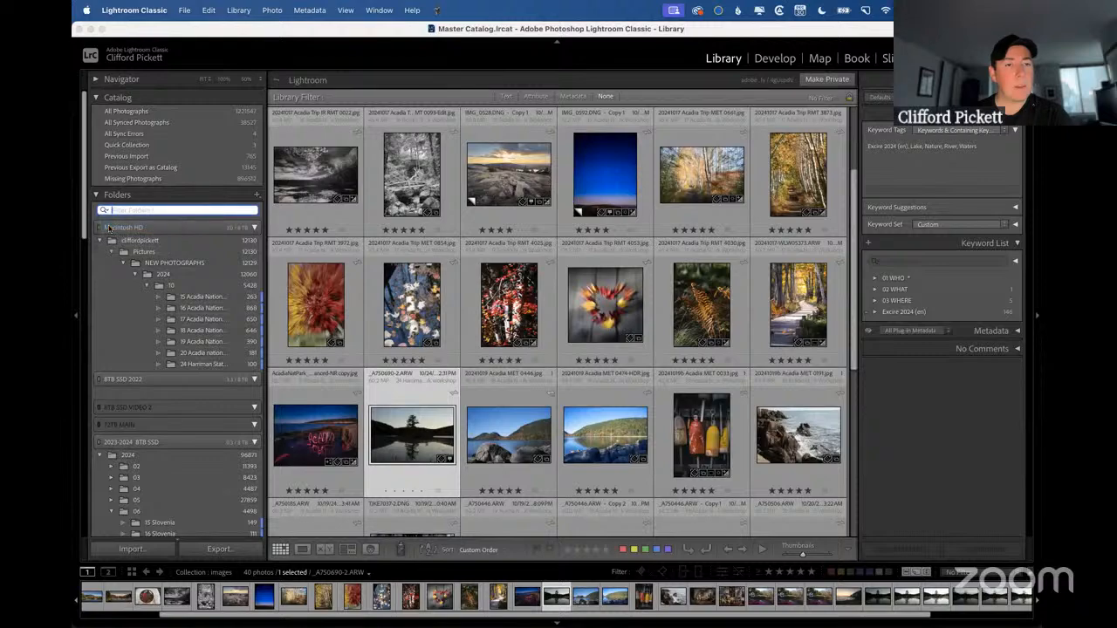
scroll(179, 333, down, 10)
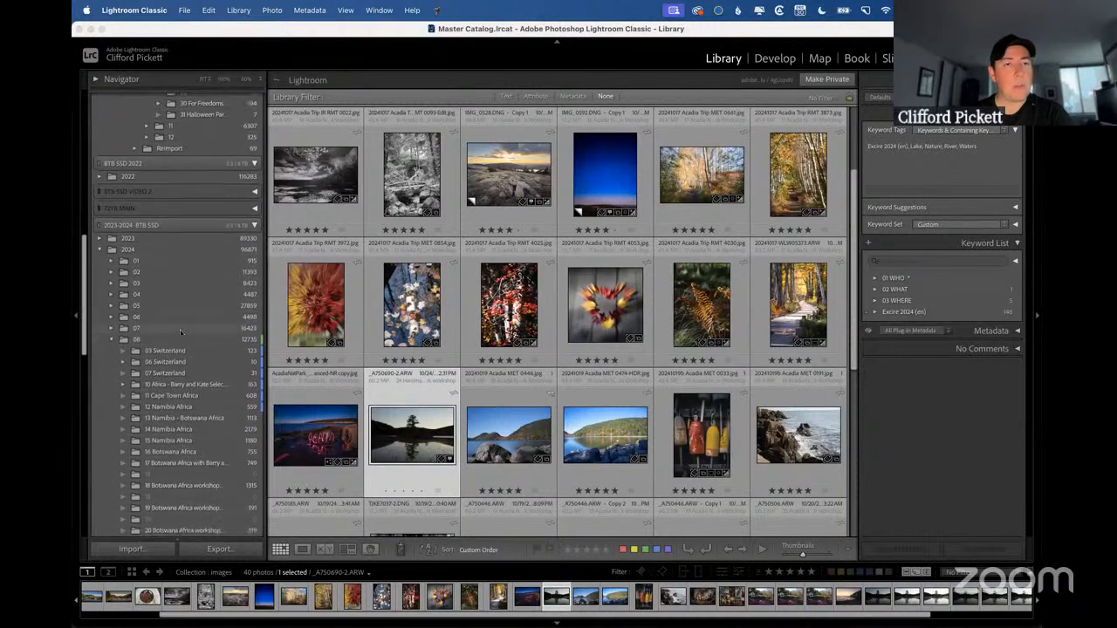
scroll(180, 332, up, 1)
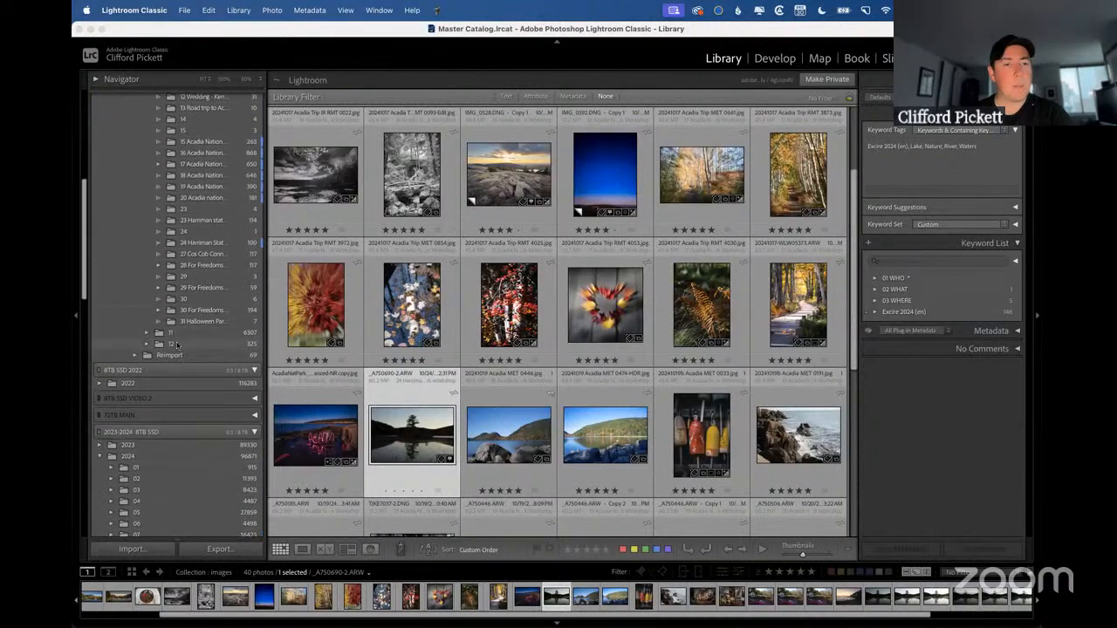
click(174, 333)
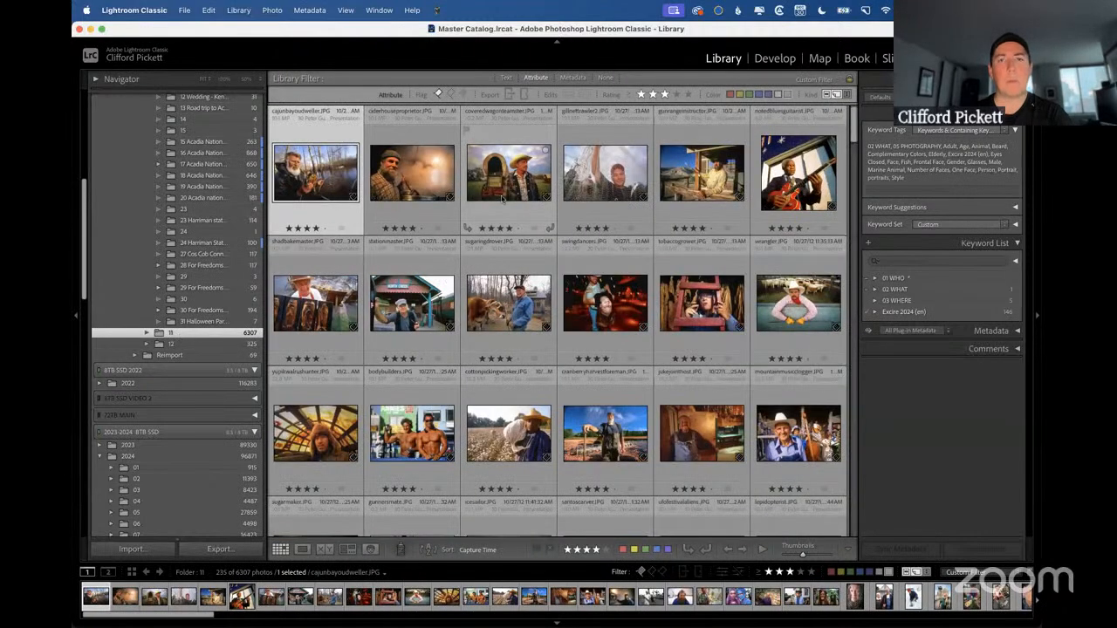
Browse the folder's unnamed faces in the People view and show the "Don't find faces Find similar" slide before returning to Lightroom Classic.
click(370, 550)
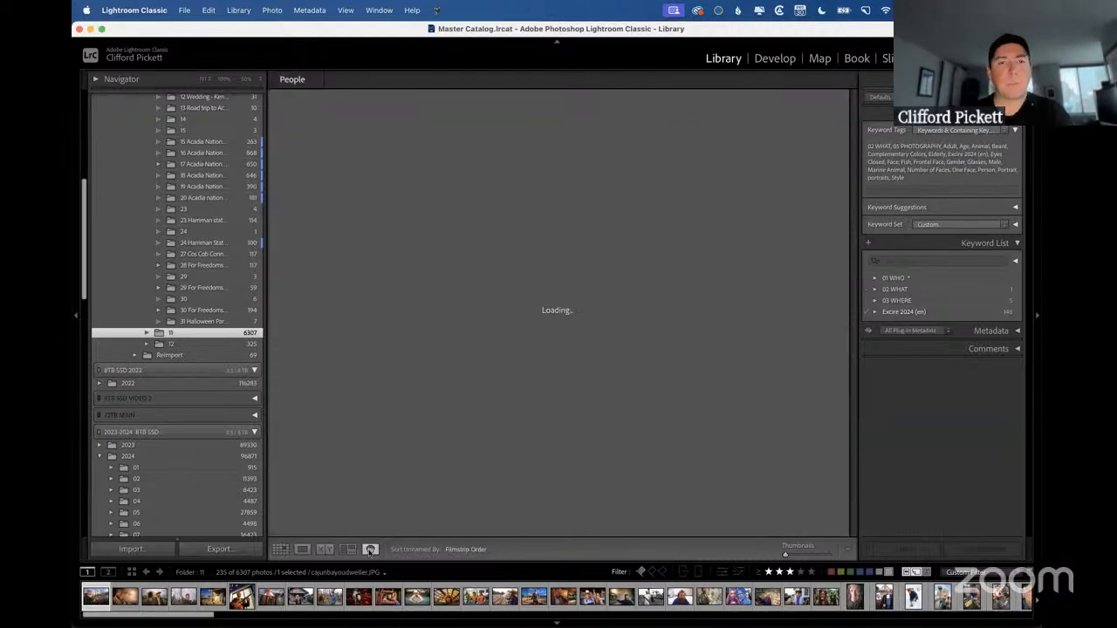
scroll(621, 332, down, 5)
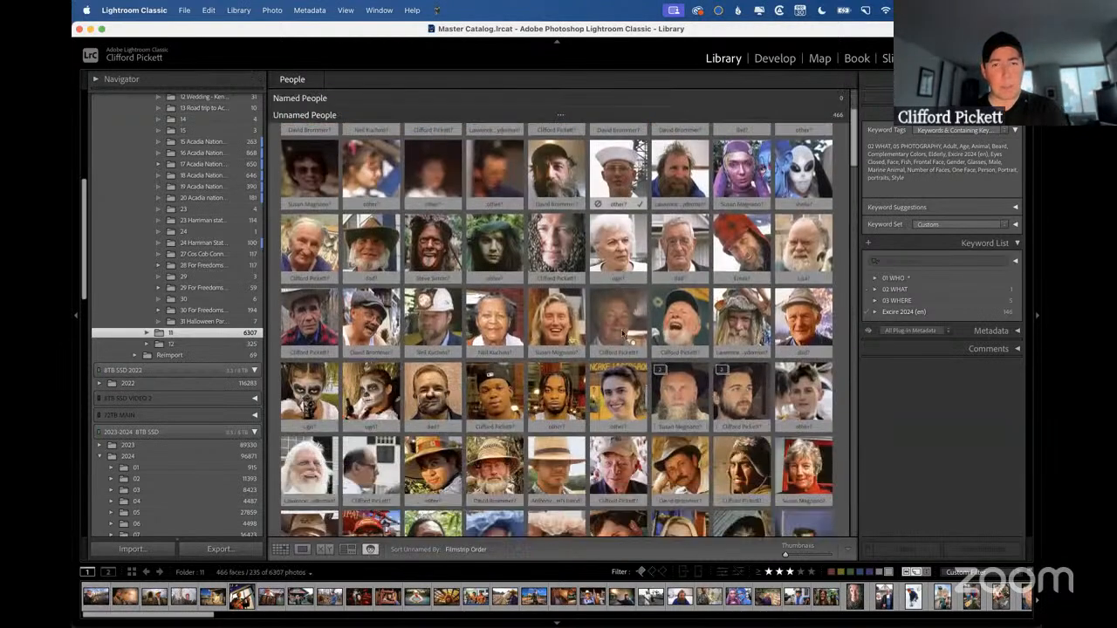
scroll(622, 335, down, 4)
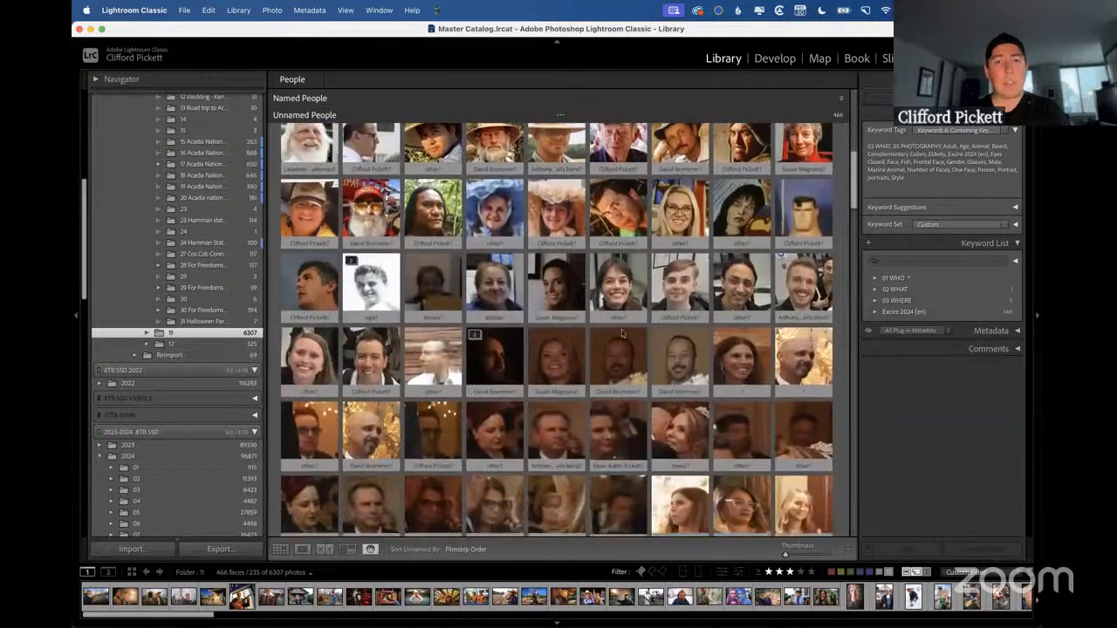
scroll(622, 333, down, 3)
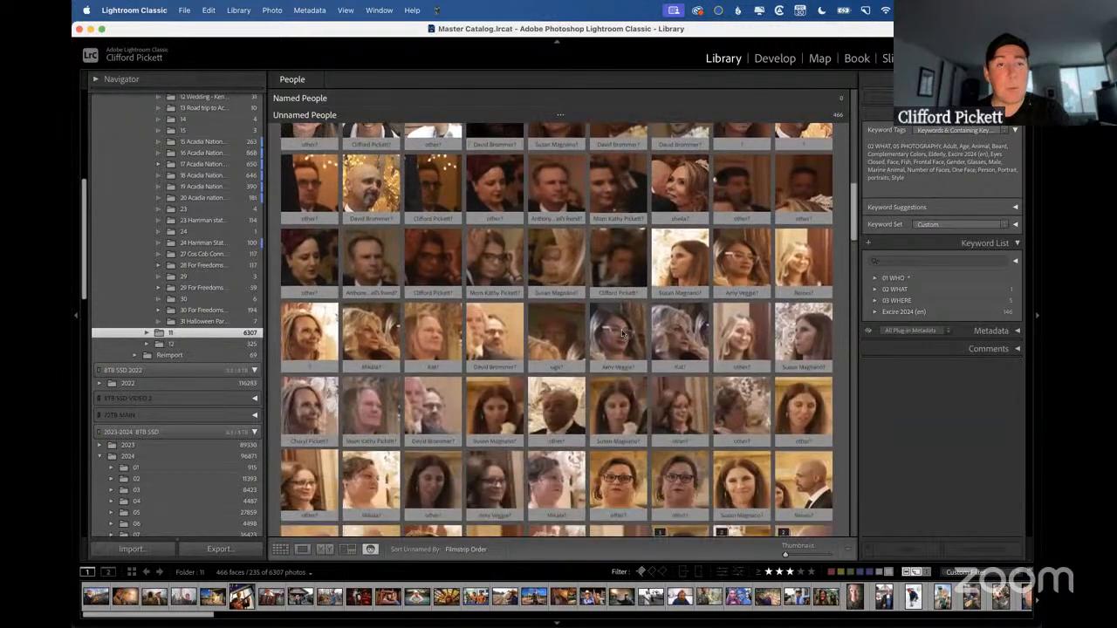
scroll(622, 333, up, 2)
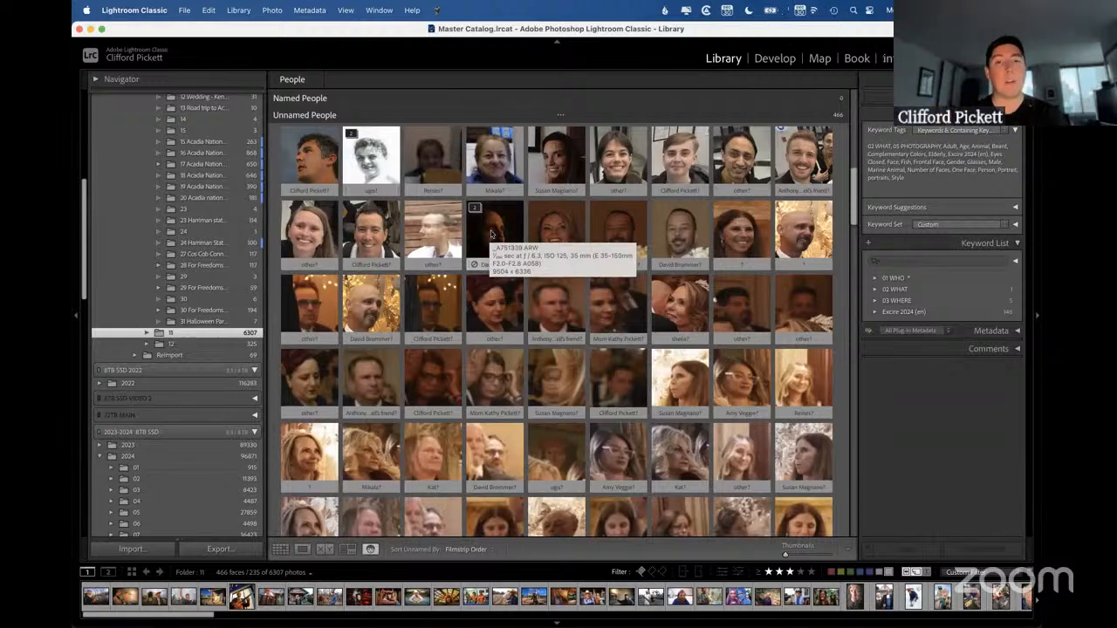
key(ctrl+Right)
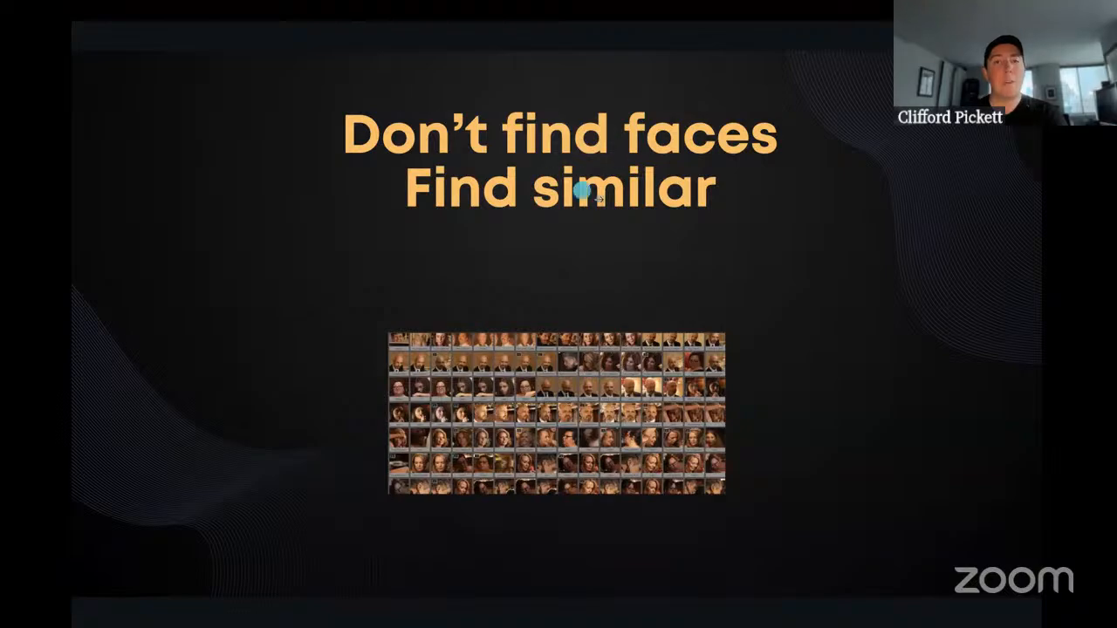
key(ctrl+Left)
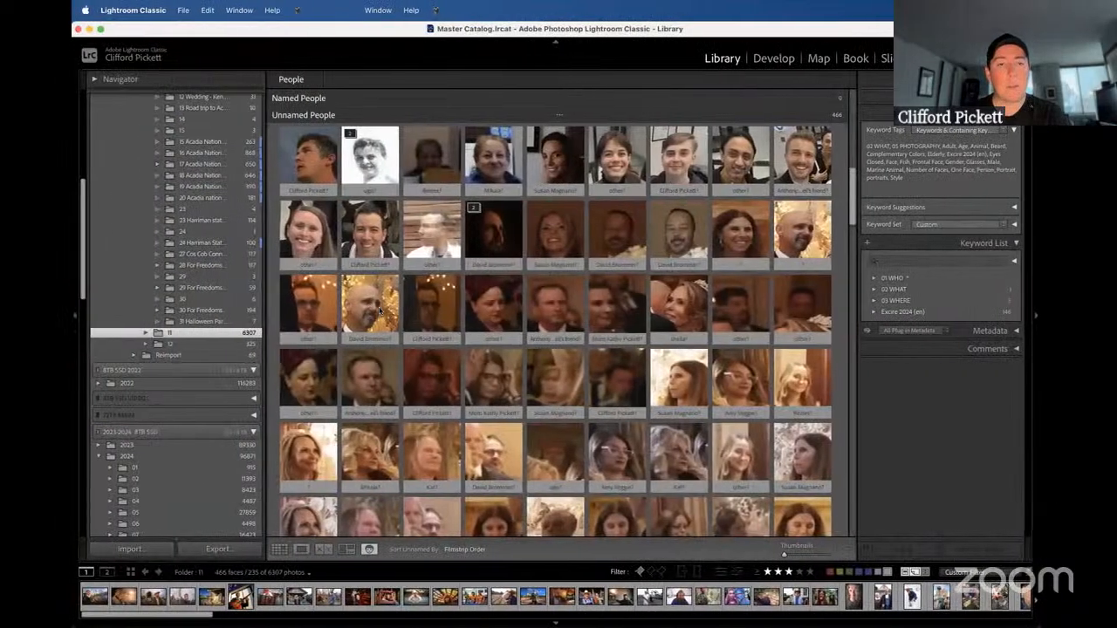
Name the bald, bearded man's unnamed face with the person's first name and open that person's confirmed and similar faces.
click(374, 337)
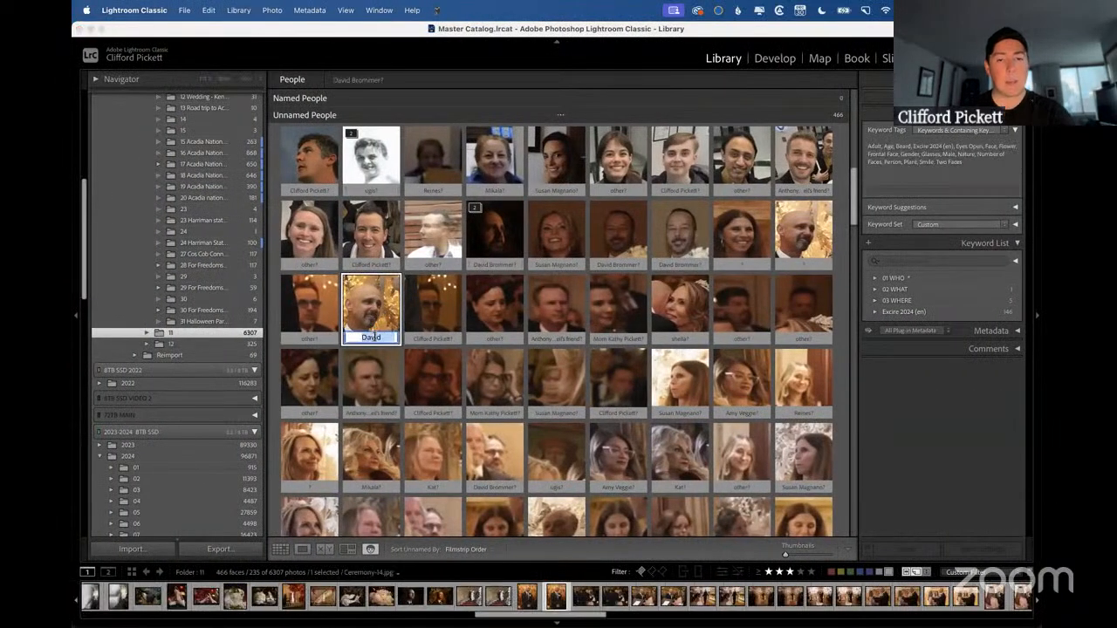
text(Roger)
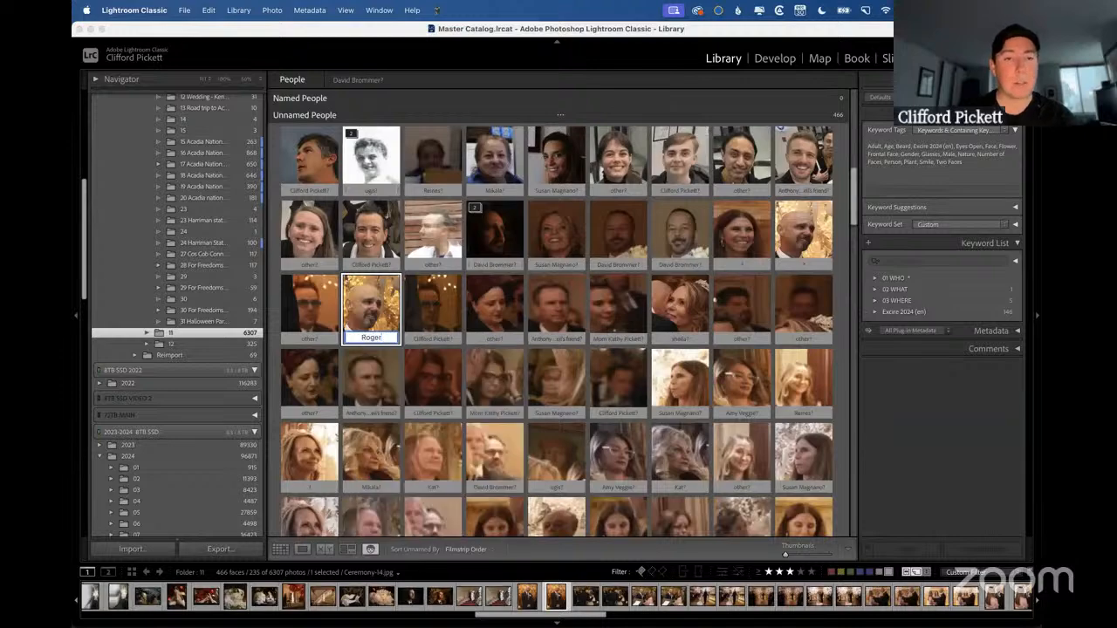
key(Return)
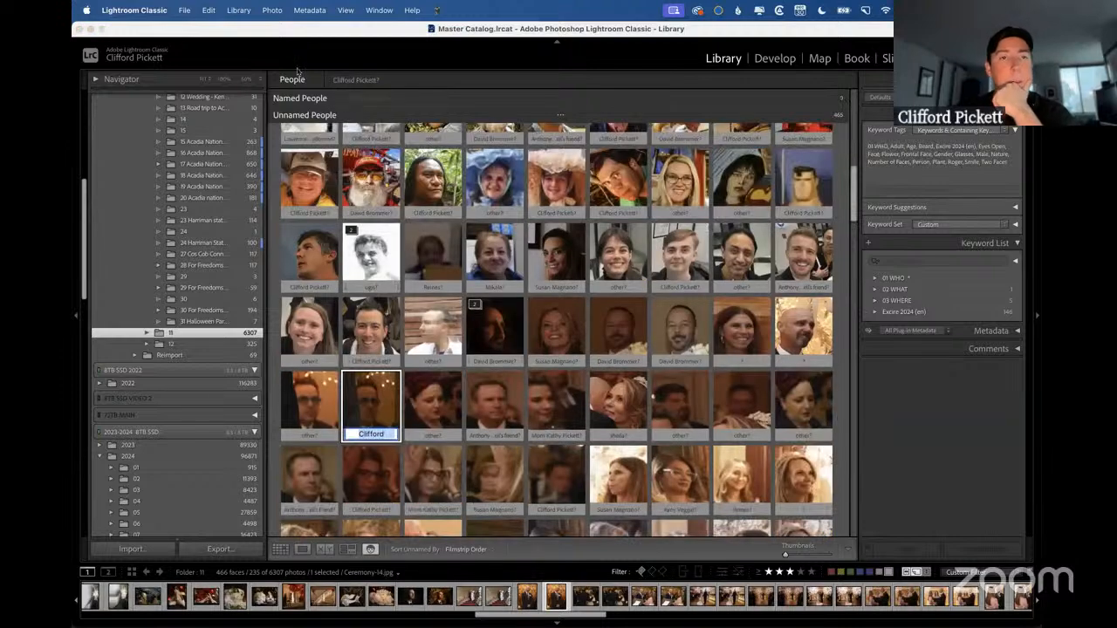
click(319, 99)
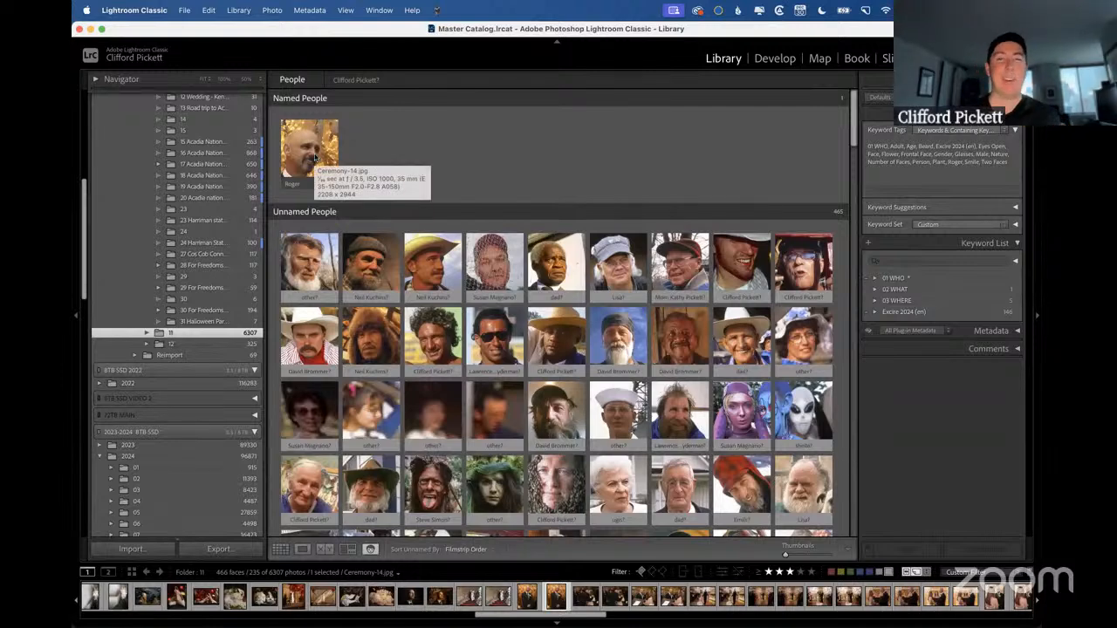
double_click(315, 157)
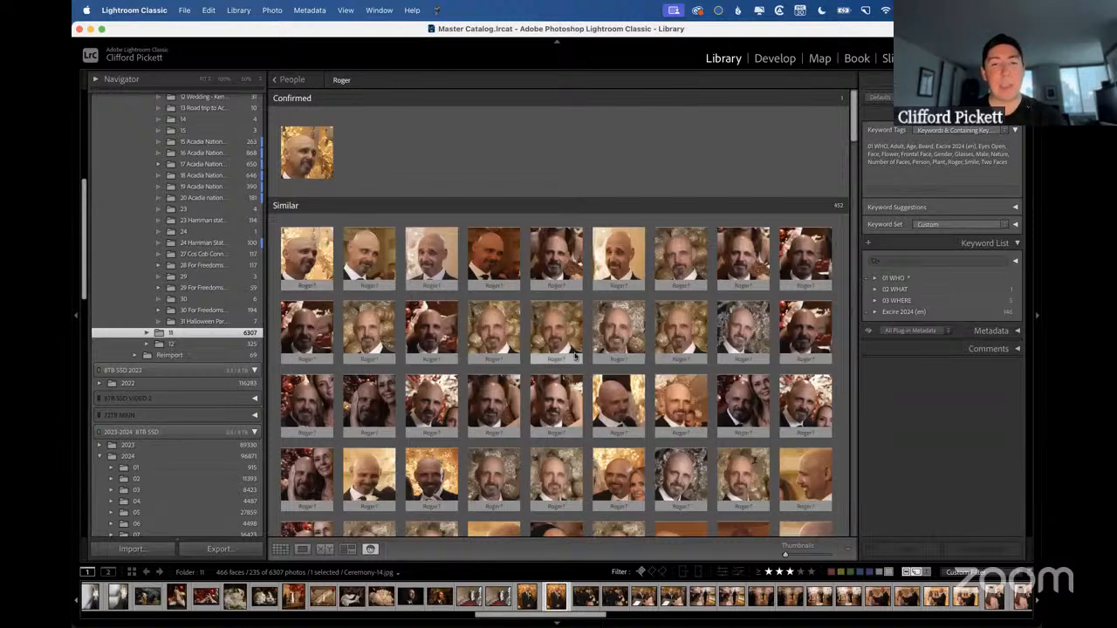
Select the first four rows of similar faces and confirm them all as the named person.
click(794, 473)
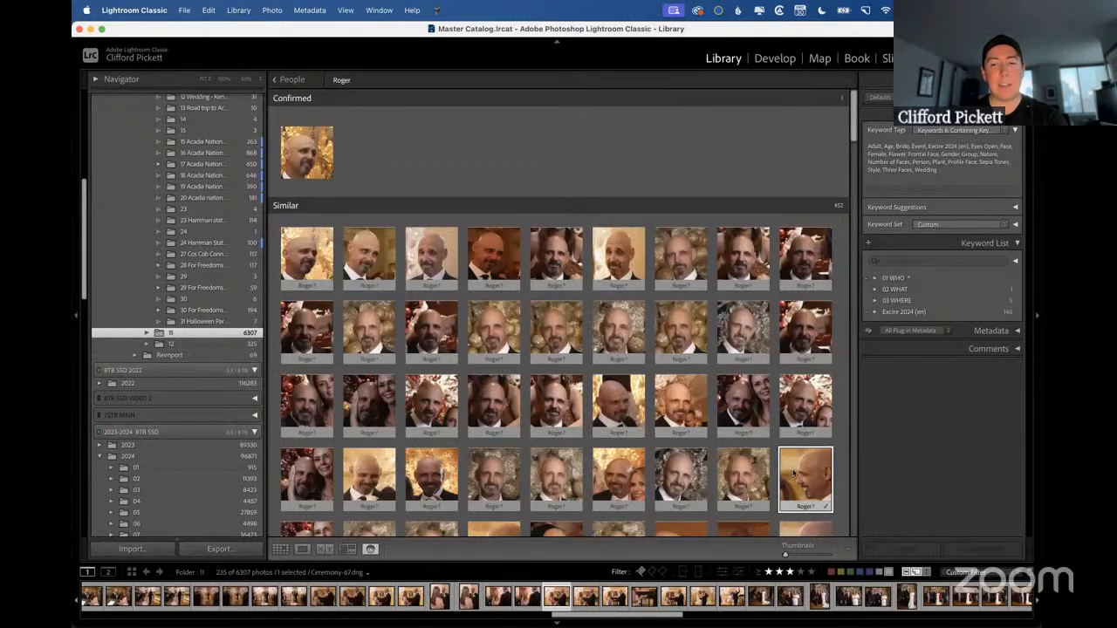
shift+click(306, 244)
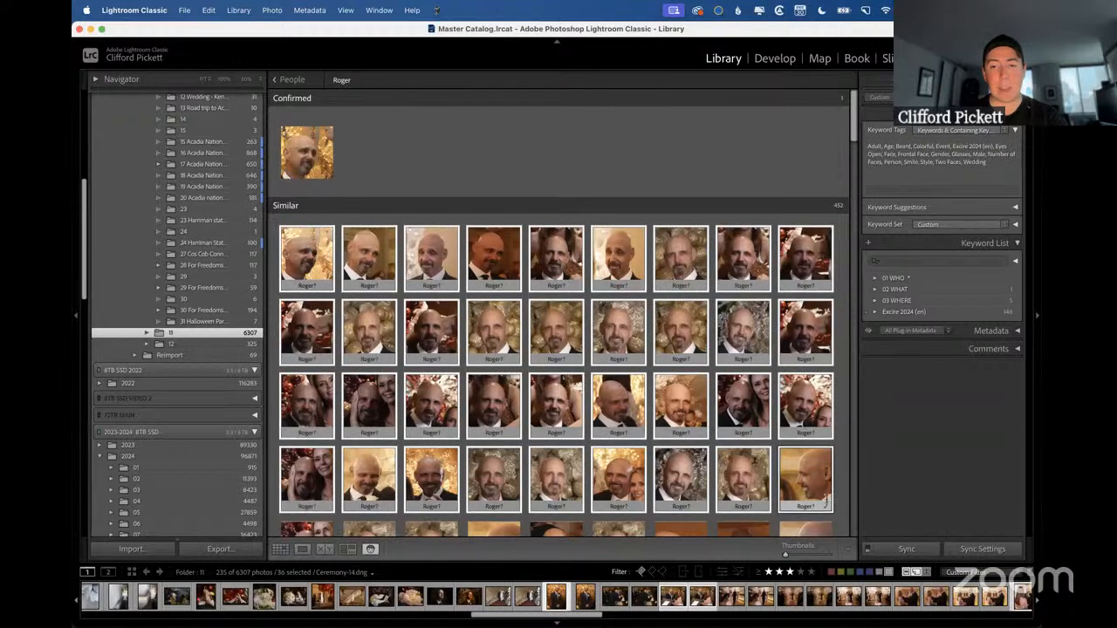
click(829, 509)
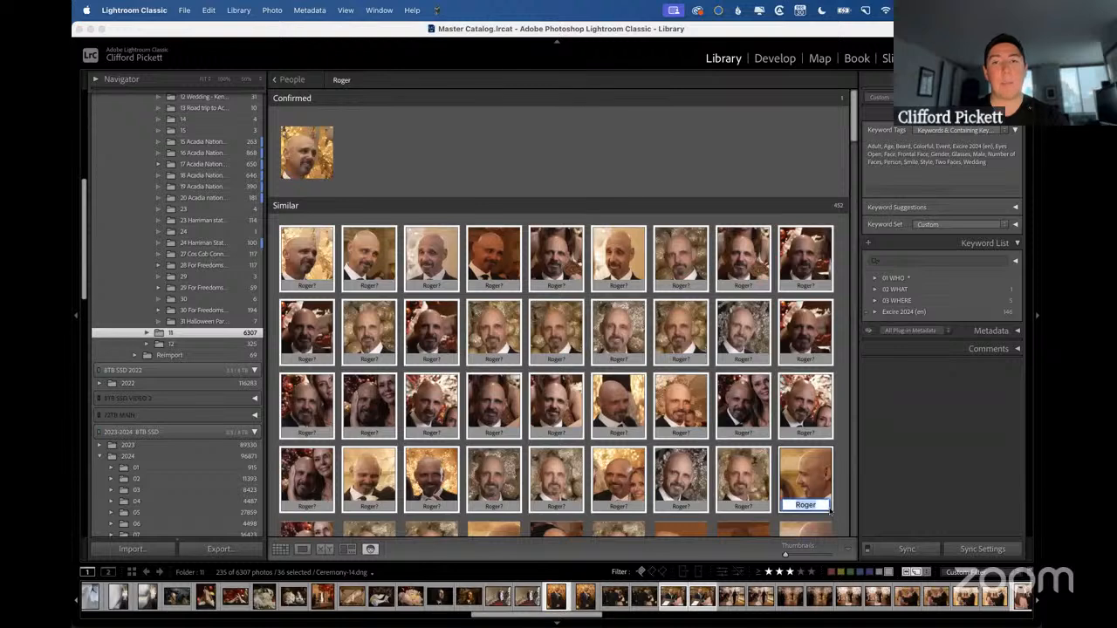
click(828, 436)
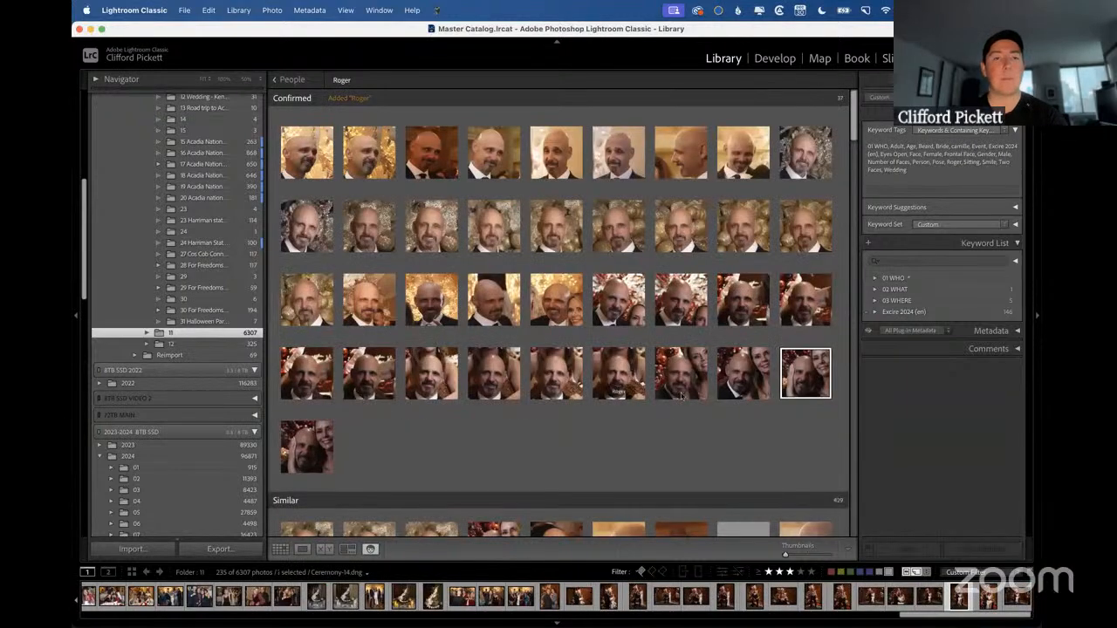
Show the "Don't find faces Find similar" slide again and confirm the first twelve remaining similar faces as the named person.
scroll(585, 418, down, 5)
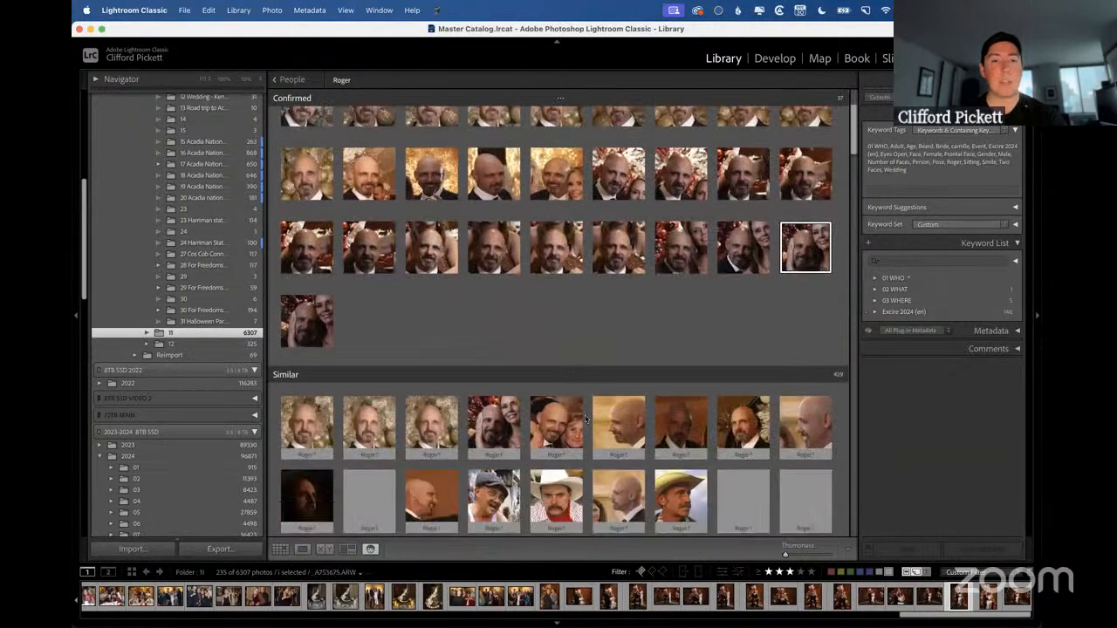
key(ctrl+Right)
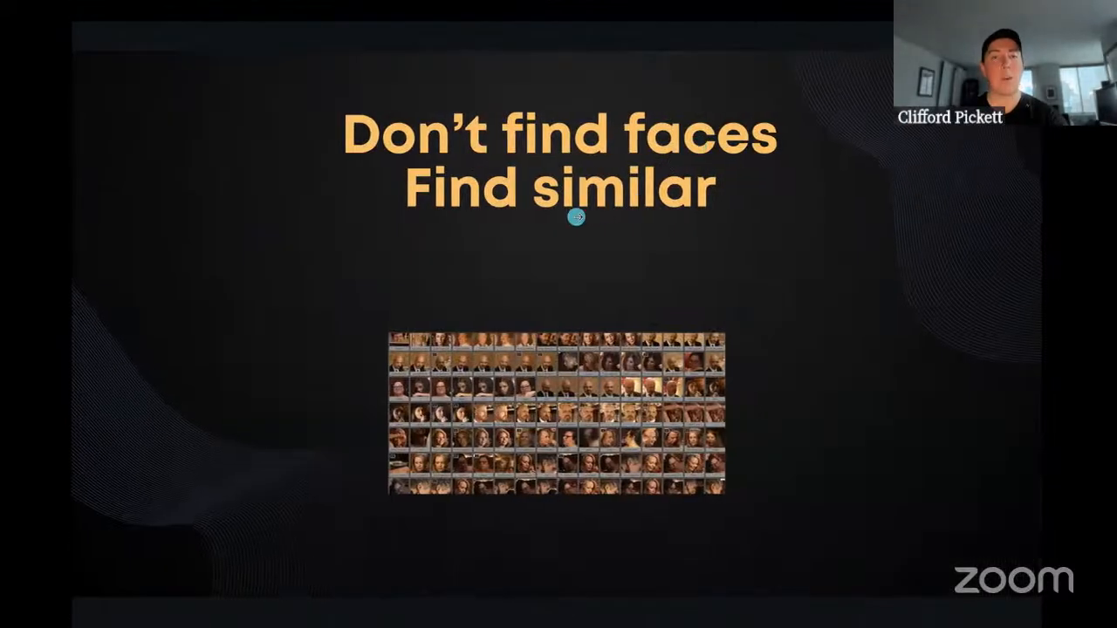
key(ctrl+Left)
click(308, 262)
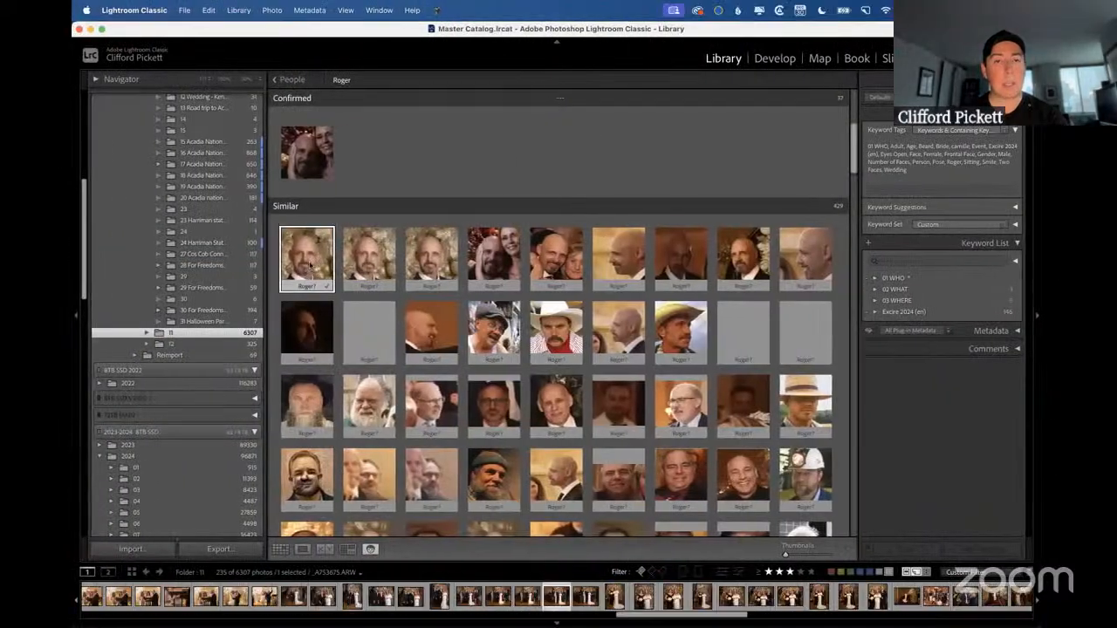
shift+click(441, 324)
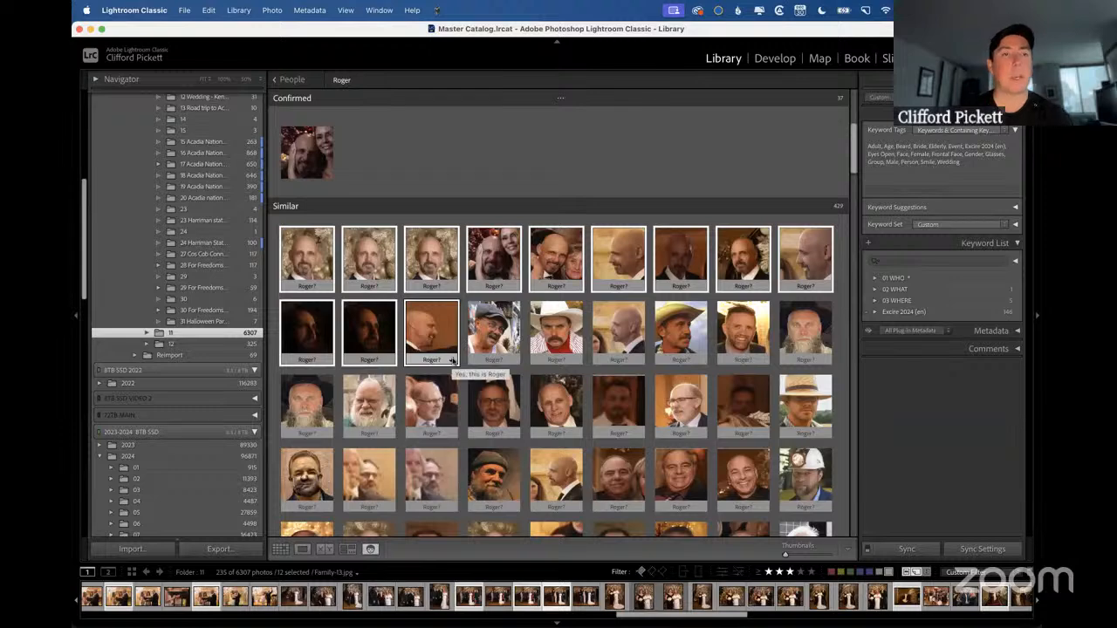
click(452, 359)
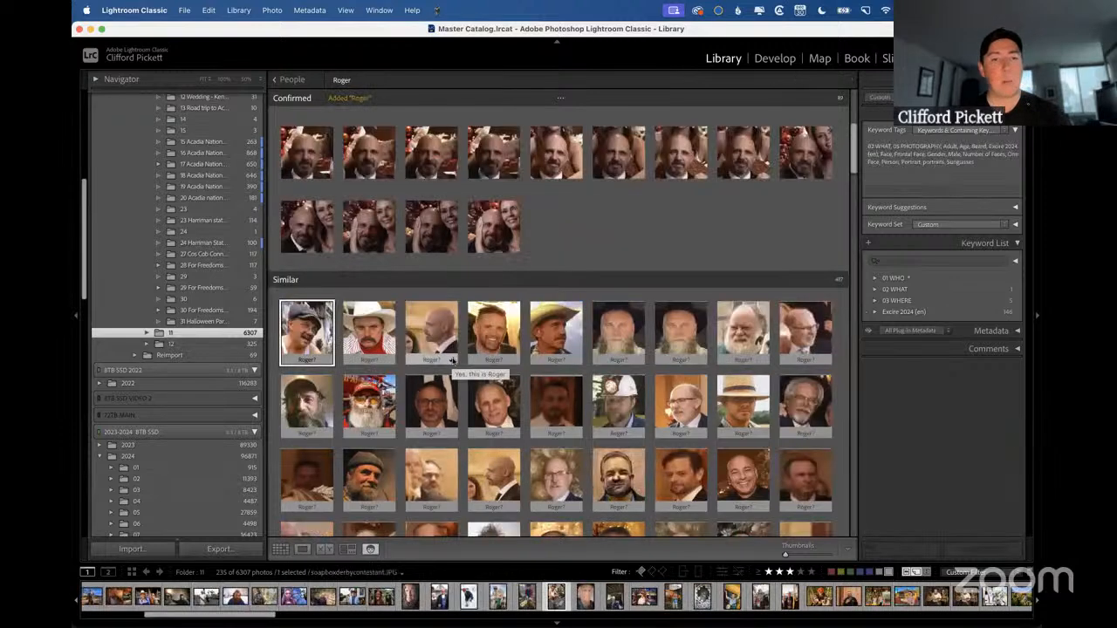
Confirm the bald man's two remaining profile faces among the similar ones as the named person and return to the People overview.
click(441, 333)
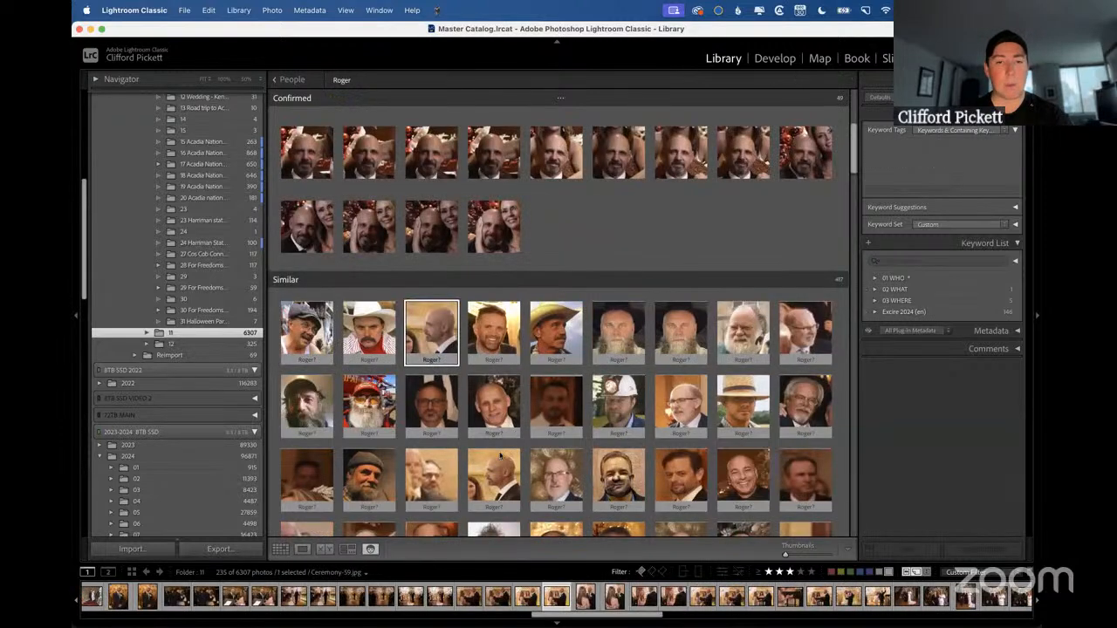
click(515, 506)
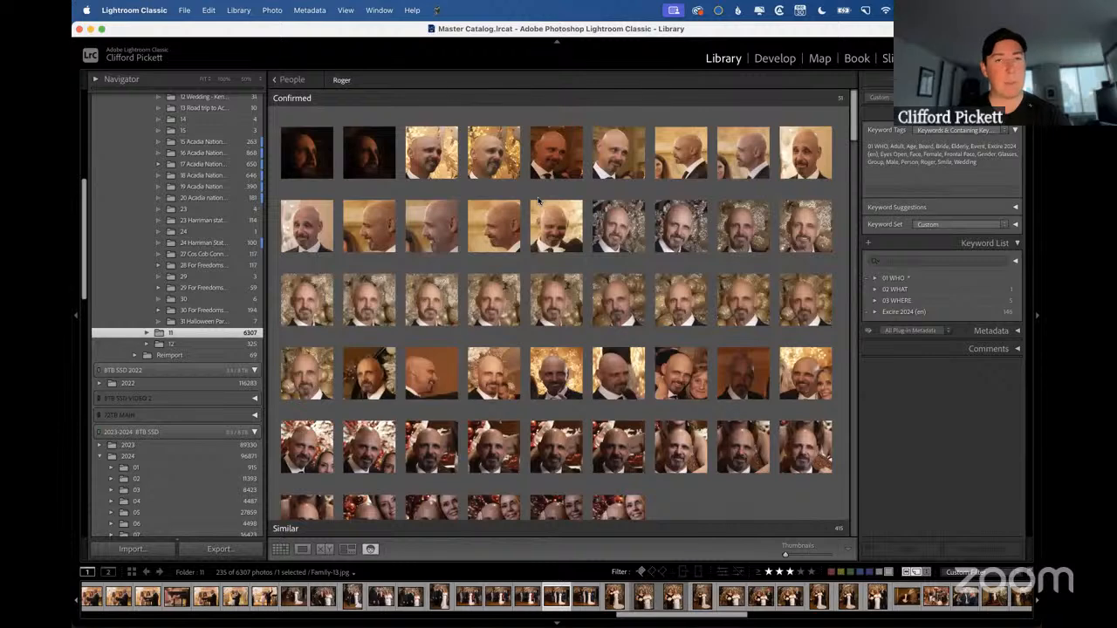
click(291, 80)
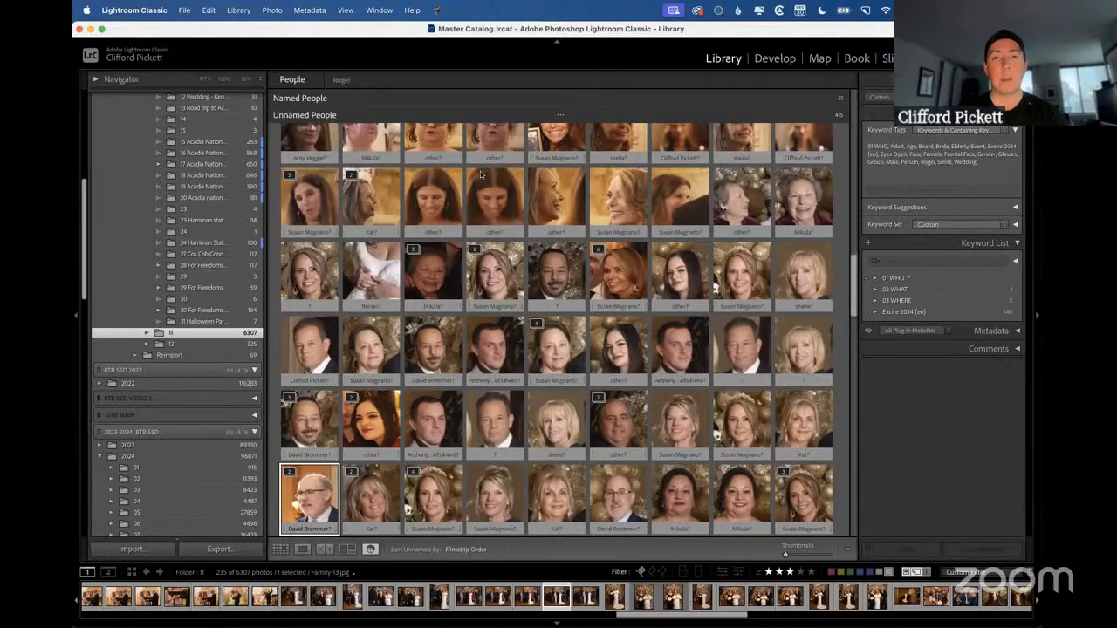
Reopen the named person's confirmed faces and expand the Excire 2024 (en) keyword and its Animal category.
scroll(480, 175, up, 10)
double_click(305, 145)
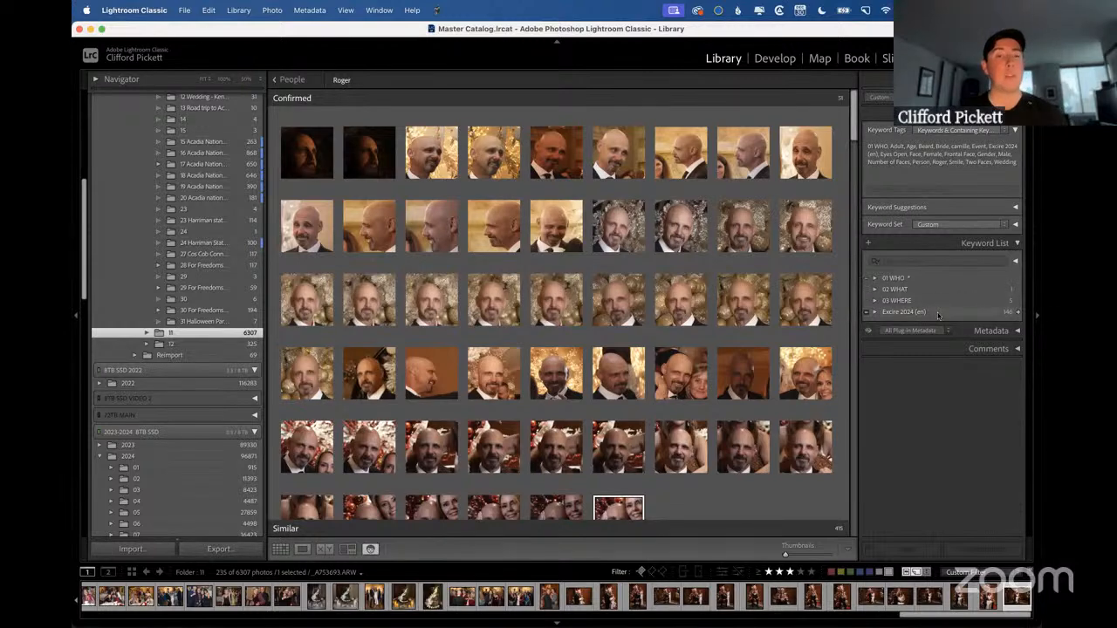
click(875, 313)
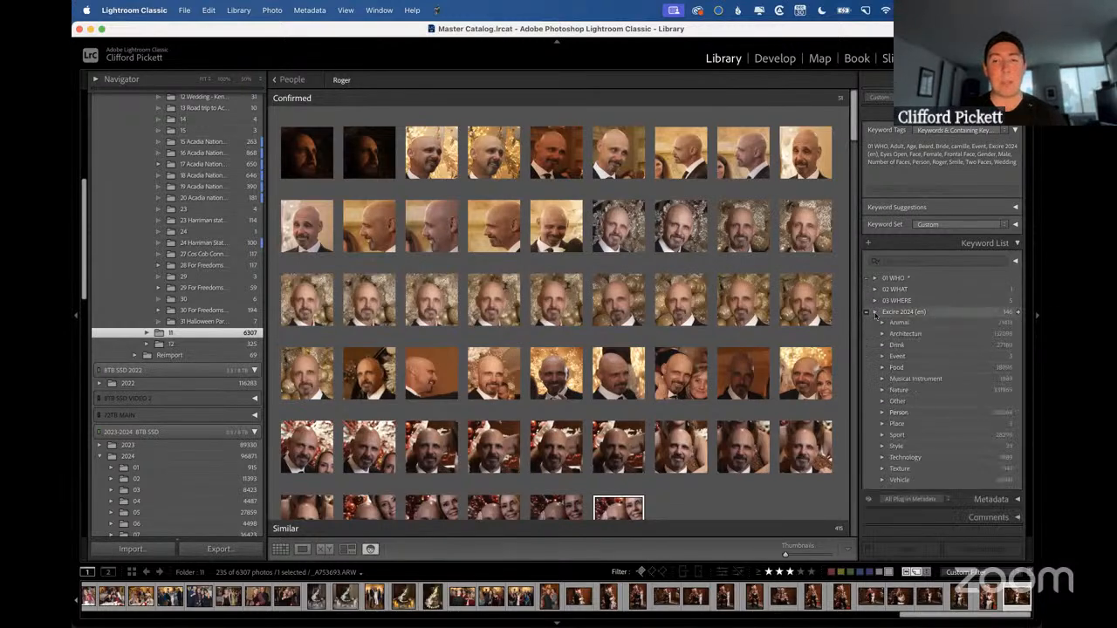
click(882, 322)
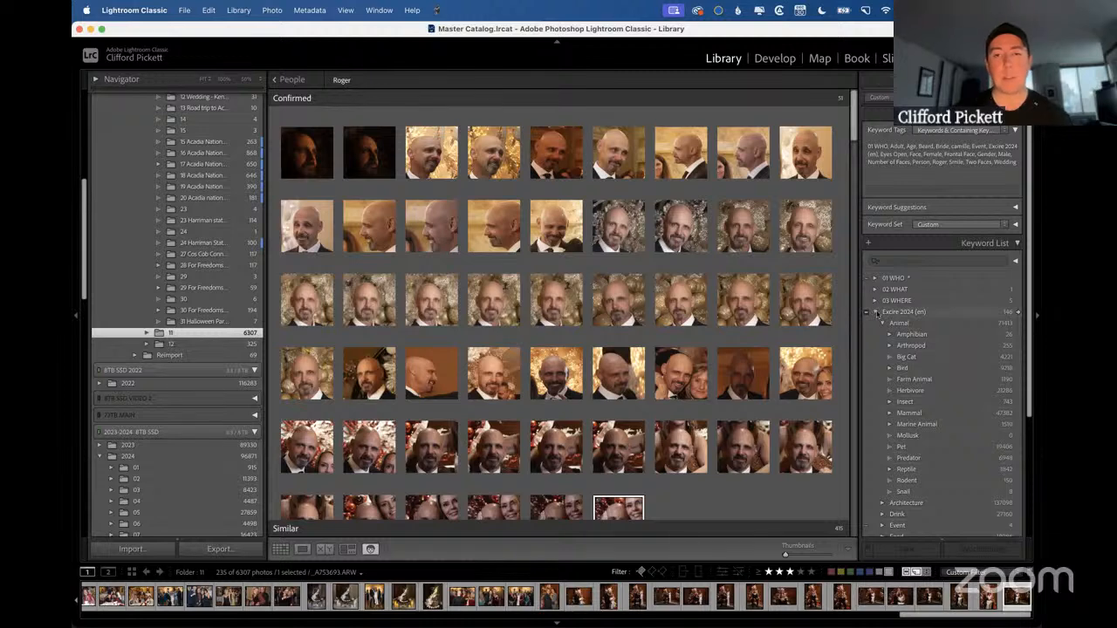
Collapse the Excire 2024 (en) keyword in the keyword list.
click(876, 312)
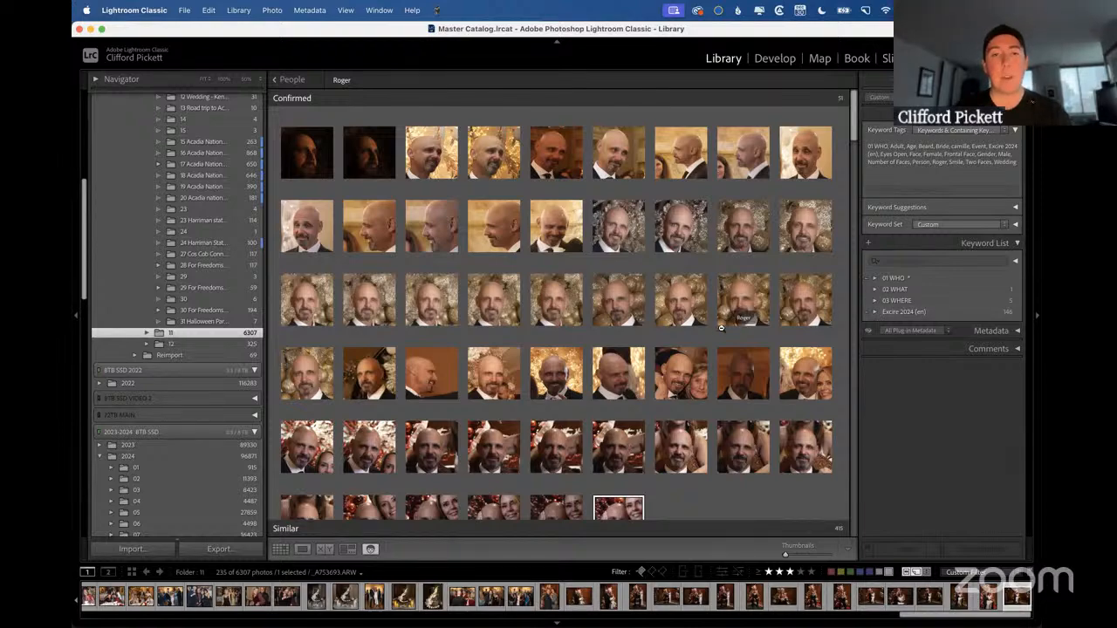
key(ctrl+Right)
key(ctrl+Left)
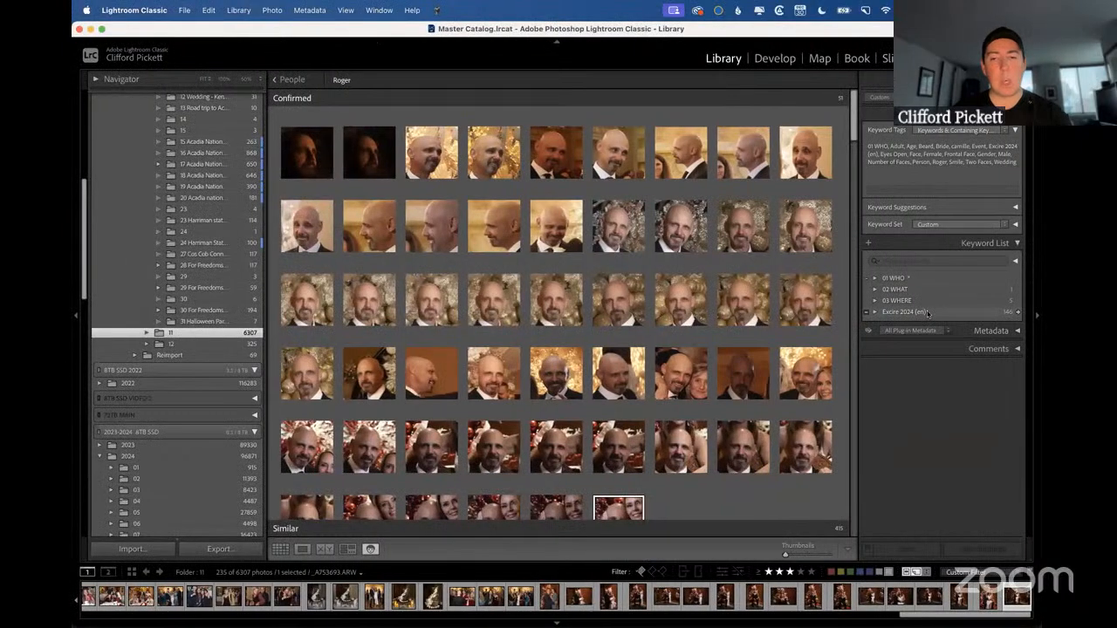
Select the Excire 2024 (en), 03 WHERE and 02 WHAT keywords and request their deletion, cancelling at the confirmation.
click(926, 315)
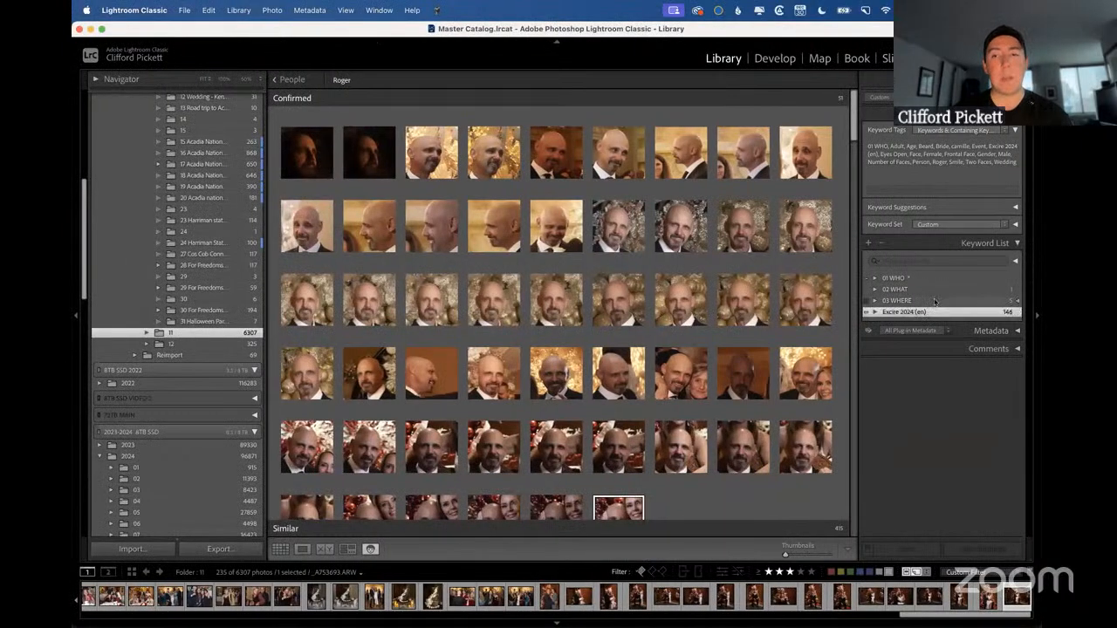
shift+click(929, 300)
shift+click(927, 290)
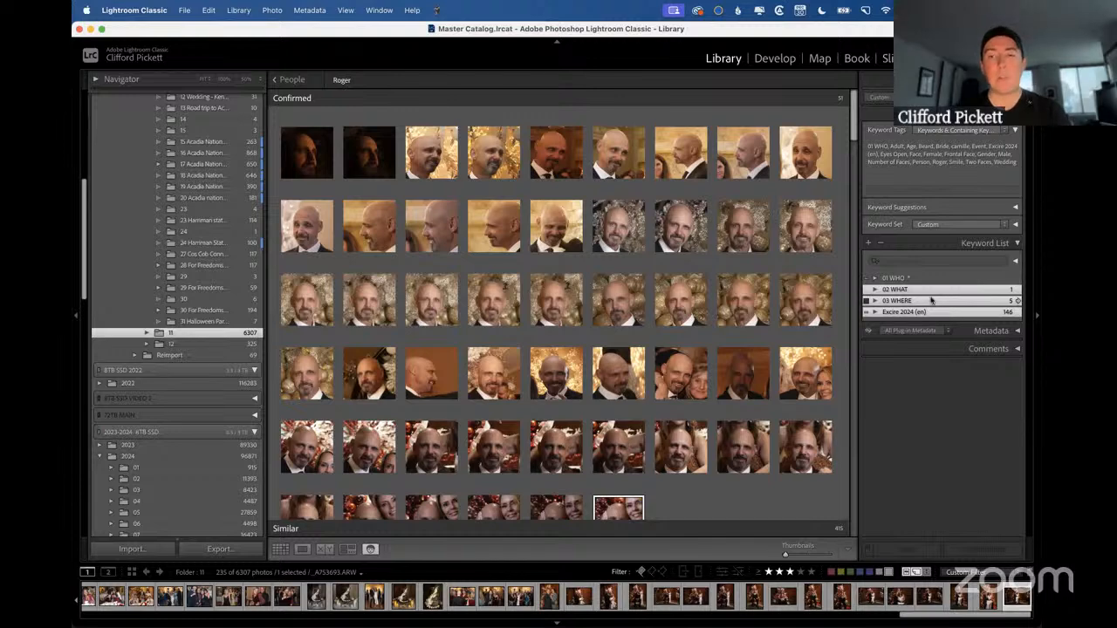
right_click(898, 290)
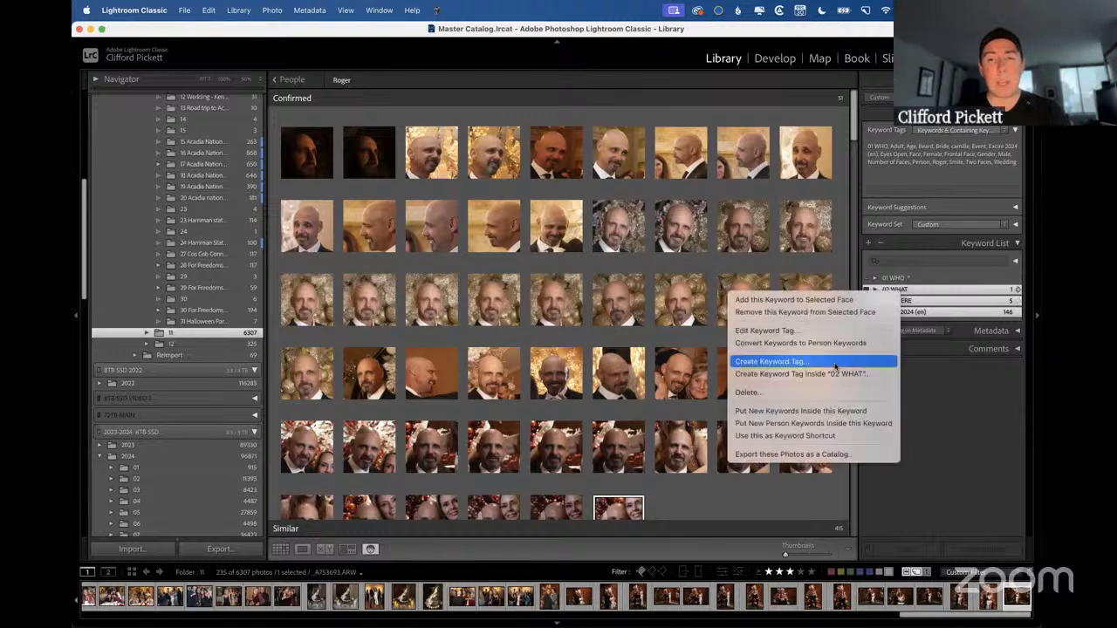
click(952, 368)
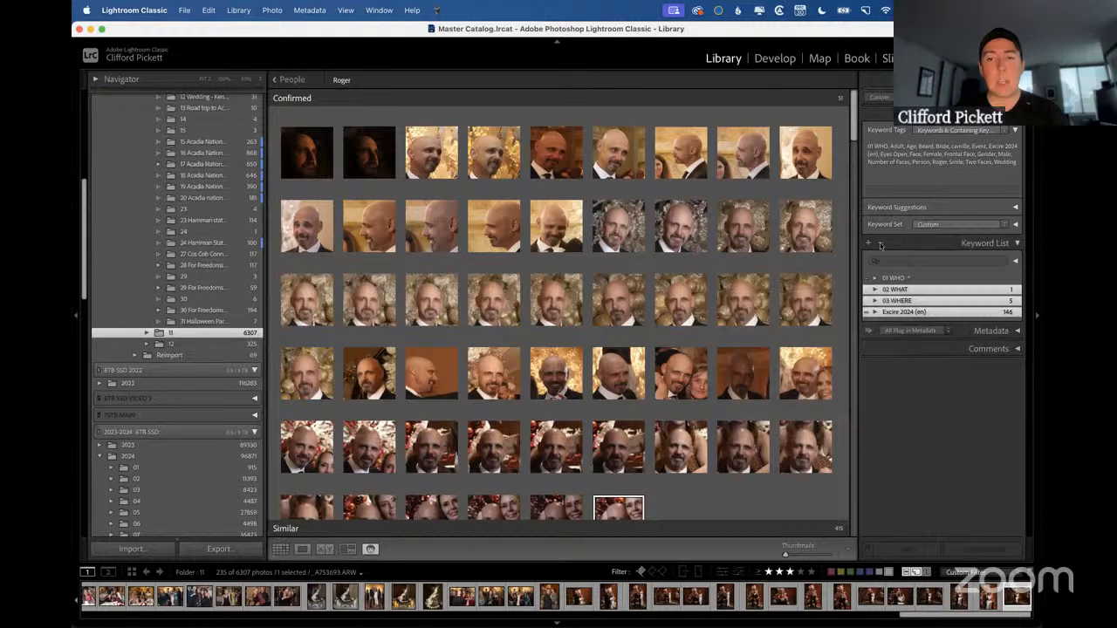
click(881, 244)
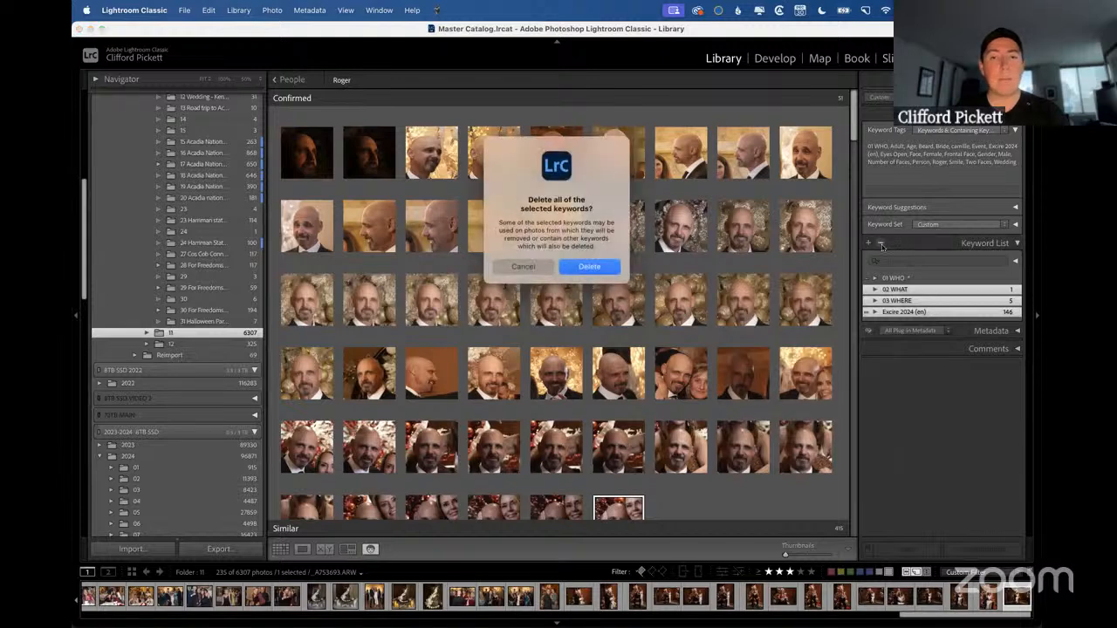
click(521, 267)
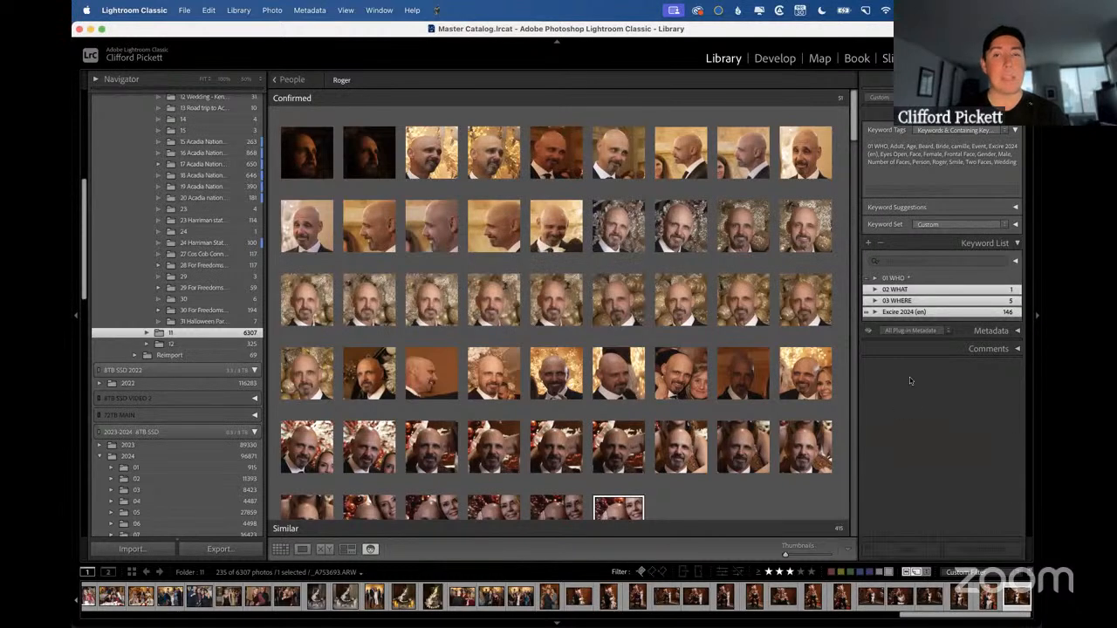
Select only the Excire 2024 (en) keyword and show the Purge Unused Keywords slide before returning to the catalog.
click(920, 314)
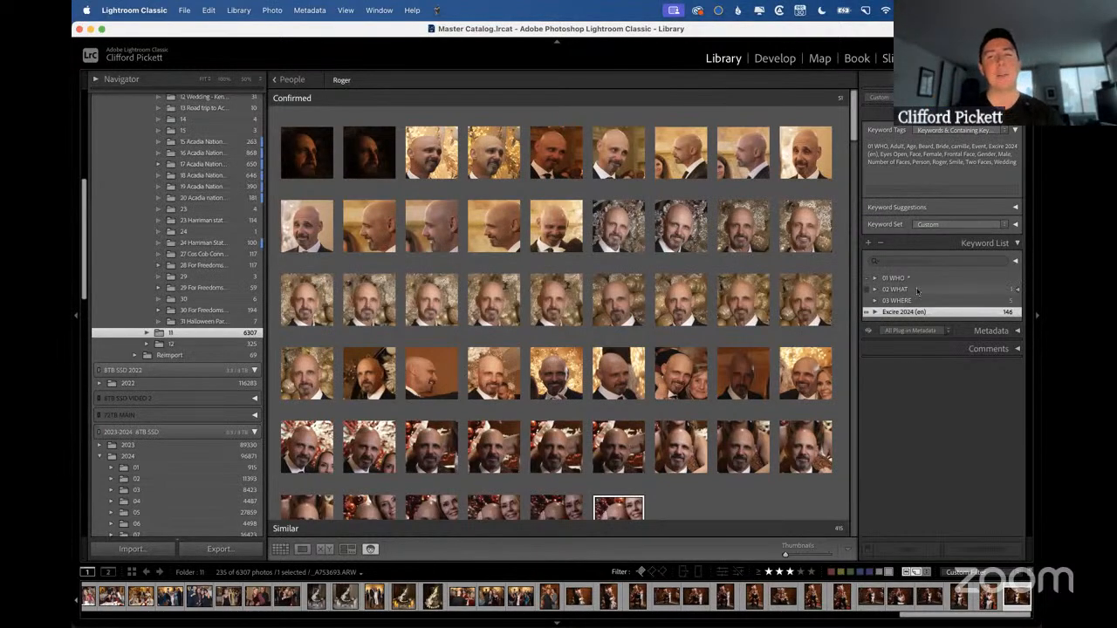
key(ctrl+Right)
click(890, 348)
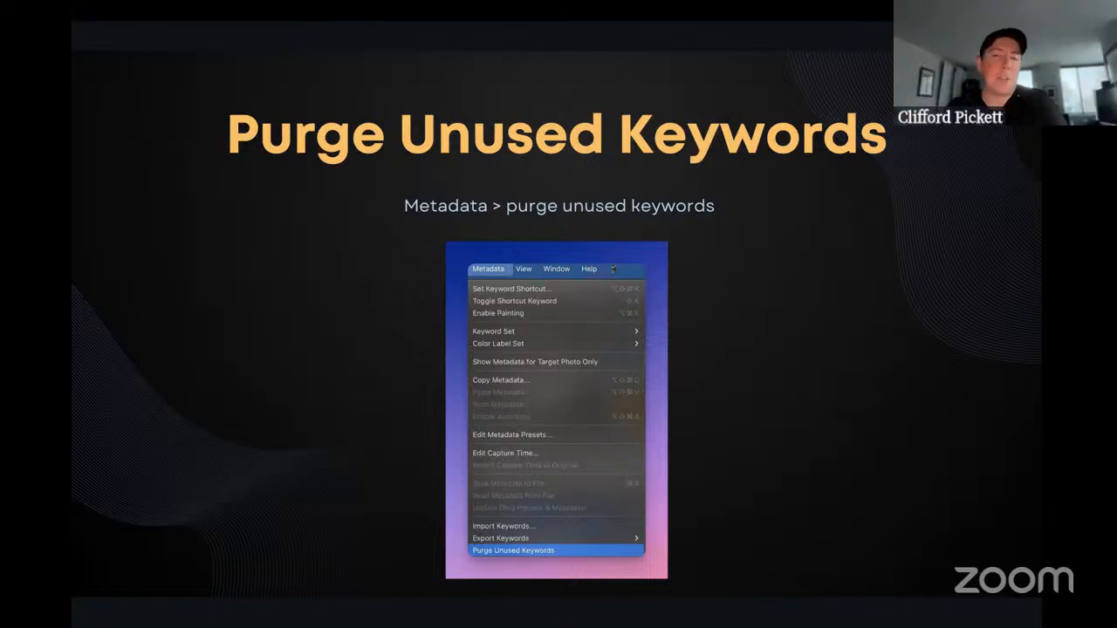
key(ctrl+Left)
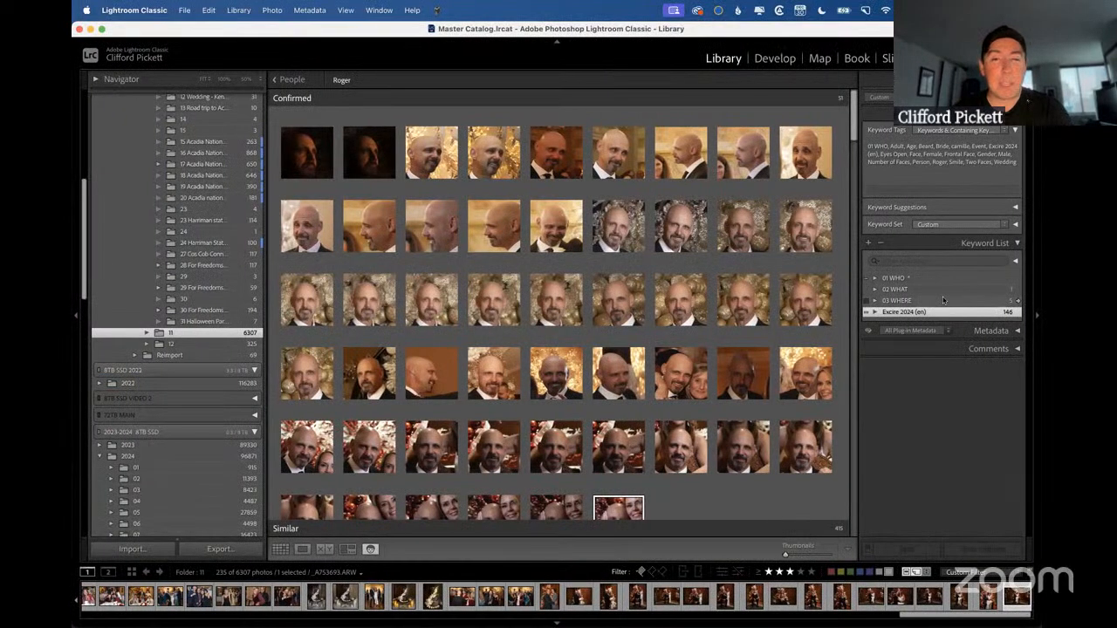
key(ctrl+Right)
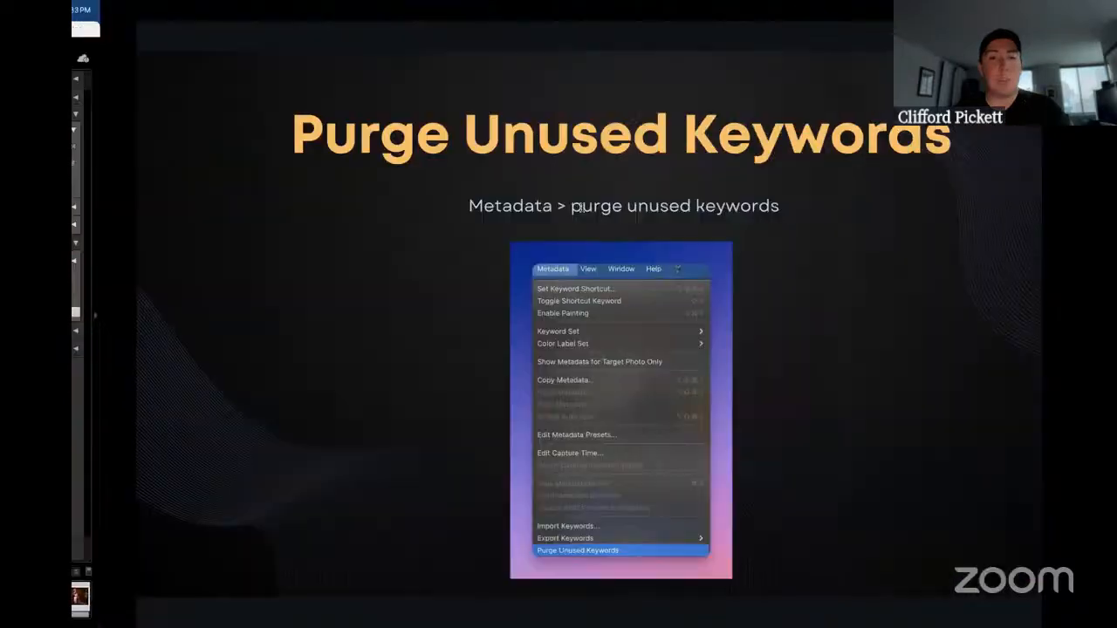
key(ctrl+Left)
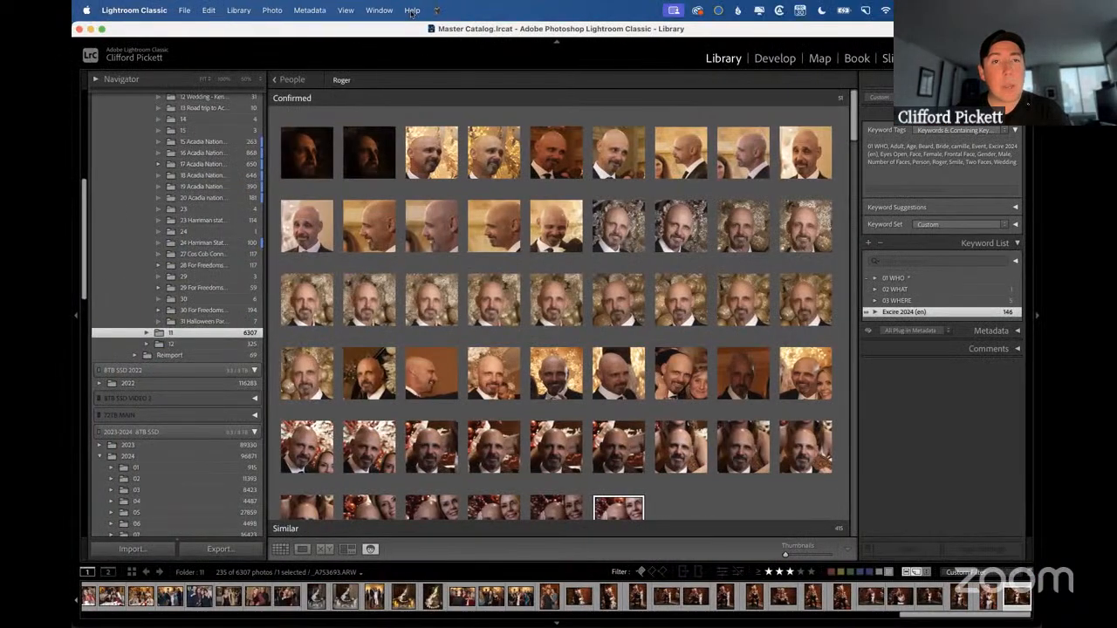
Search the application help for "purge" to locate the Purge Unused Keywords command, and return to the photo grid.
click(411, 10)
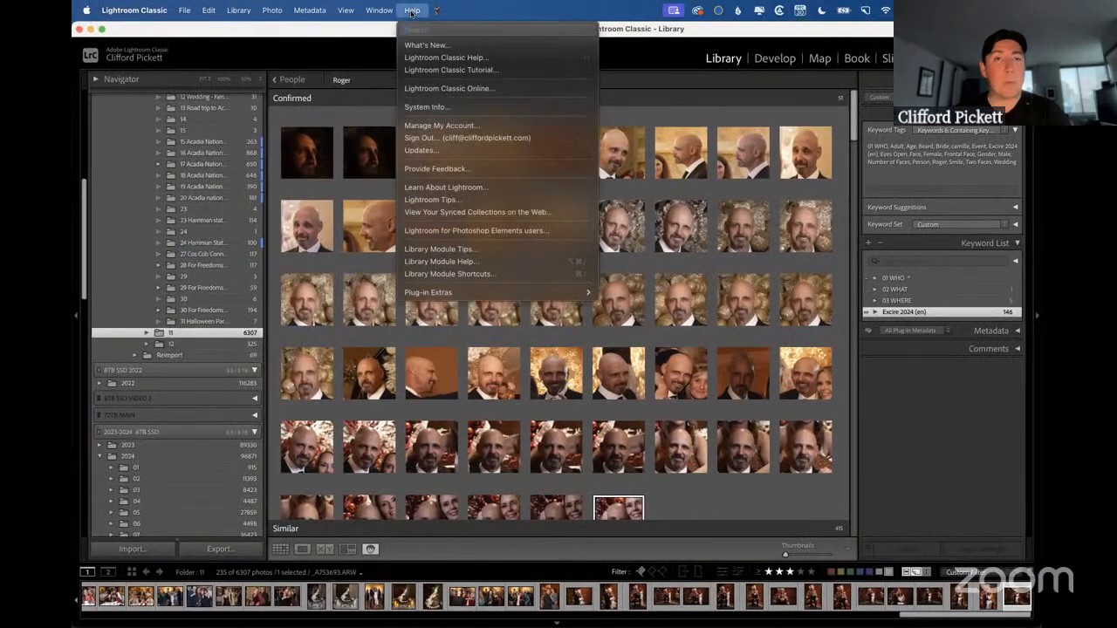
text(purge)
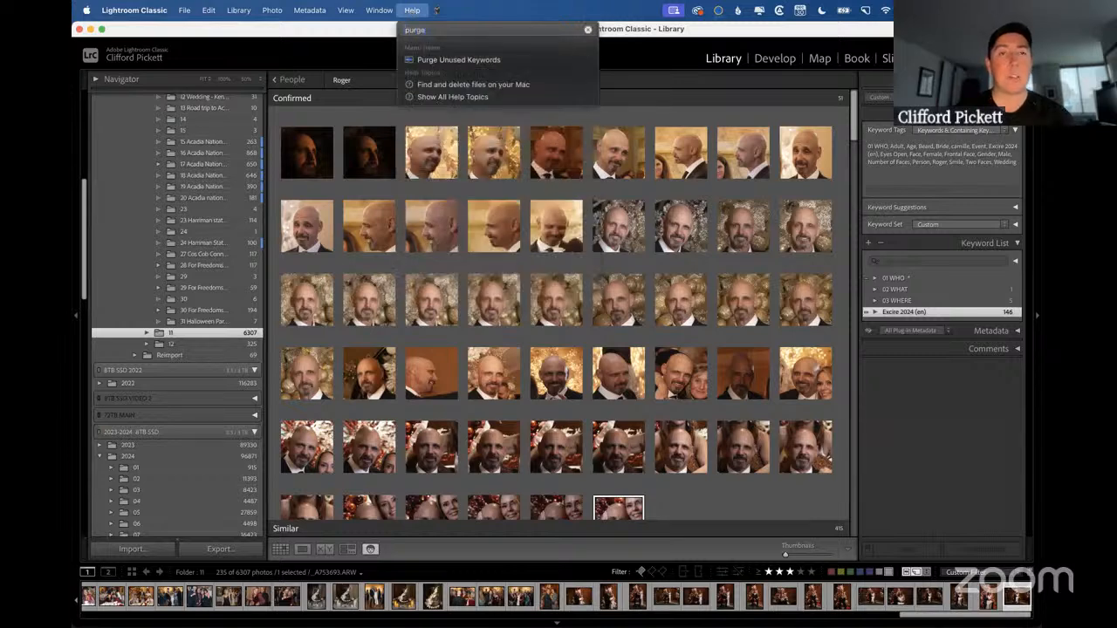
mouse_move(432, 61)
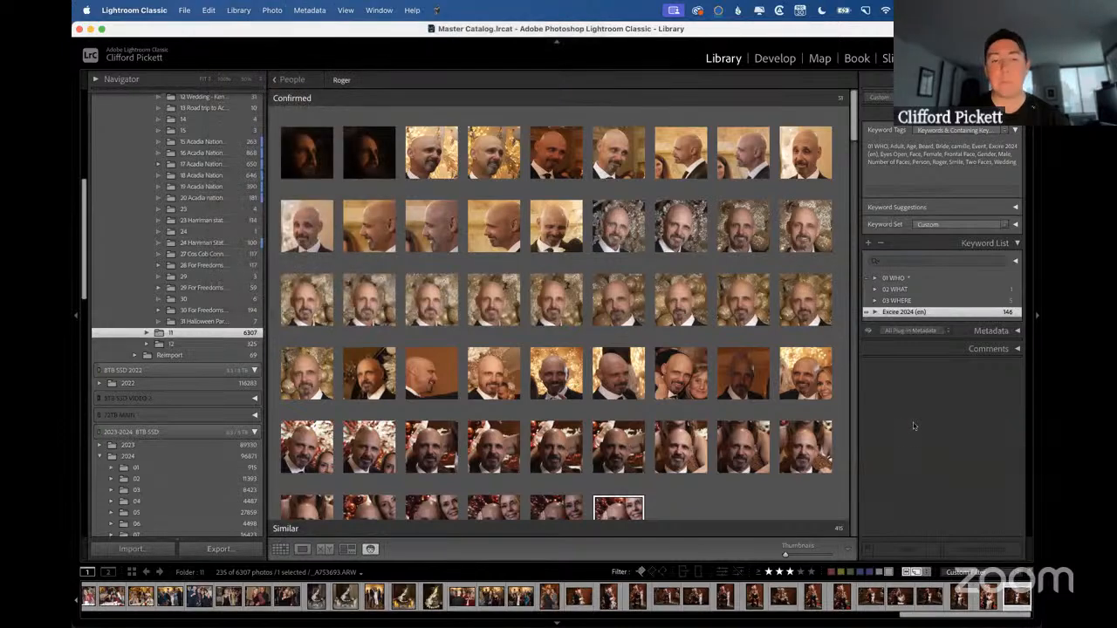
key(g)
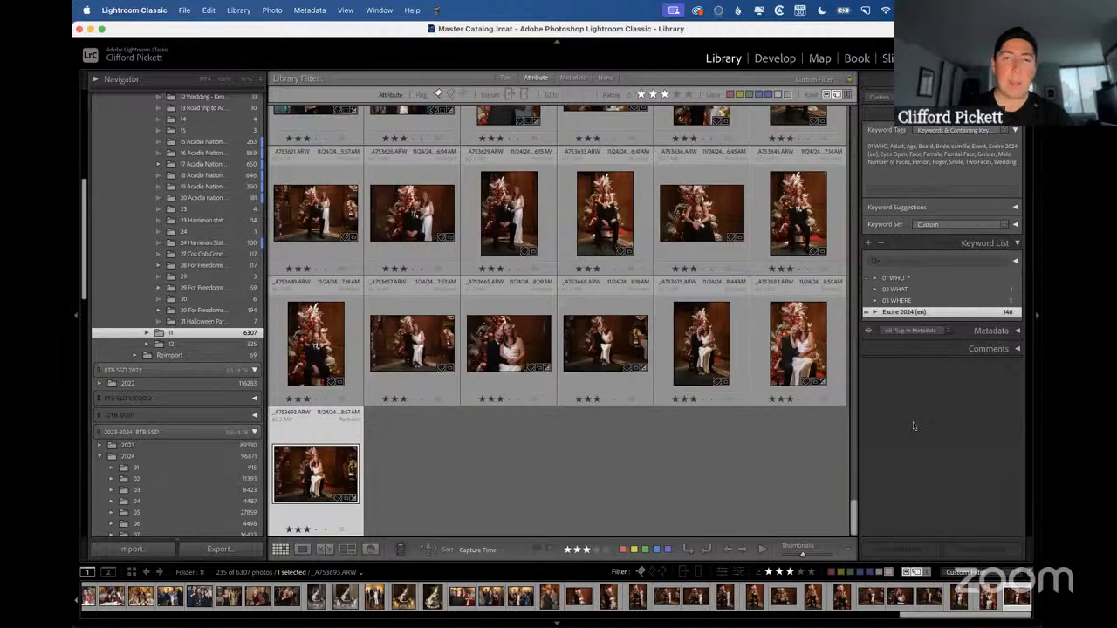